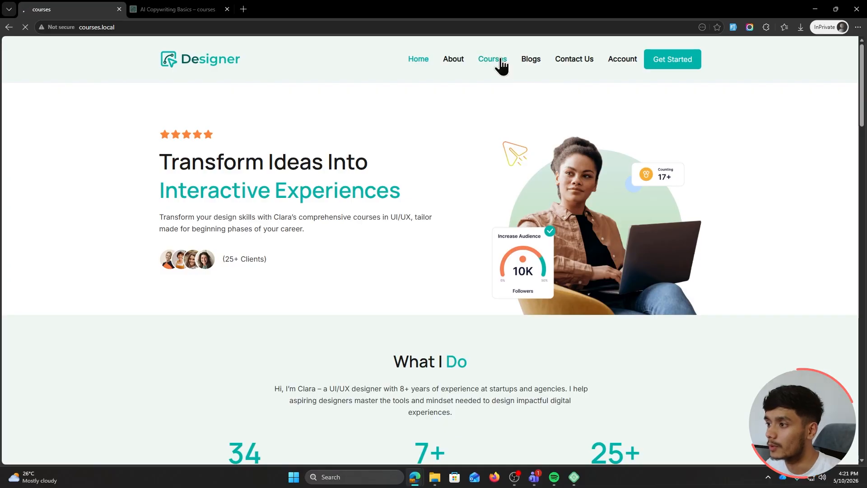
Open the AI Copywriting Basics course page from the Courses list
scroll(723, 226, "down", 2)
scroll(743, 233, "down", 1)
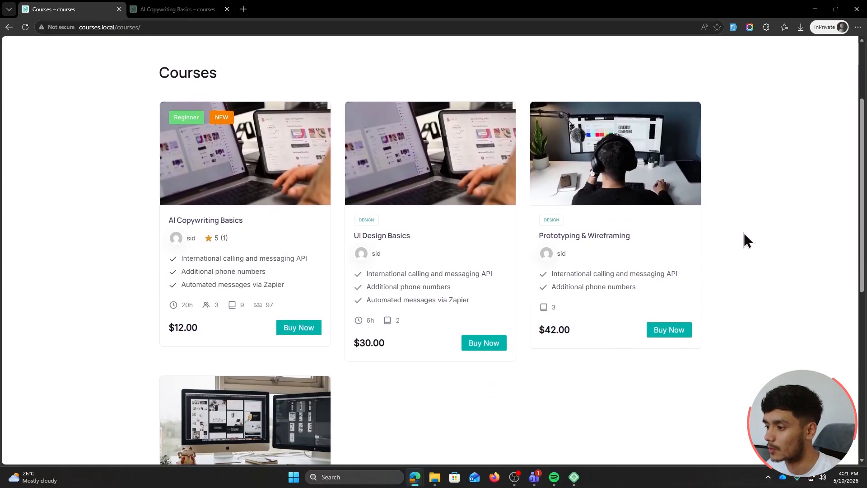
left_click(210, 222)
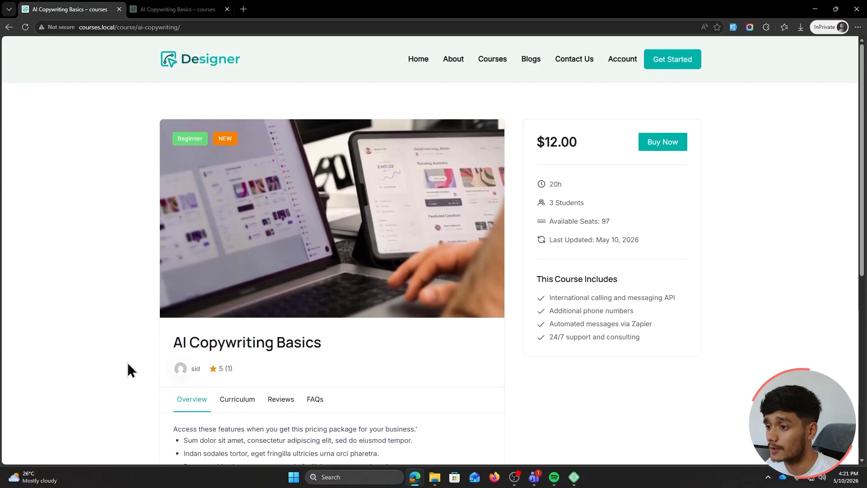
Browse the course curriculum with Module 2 expanded, then its ratings and reviews
scroll(127, 368, "down", 3)
left_click(241, 279)
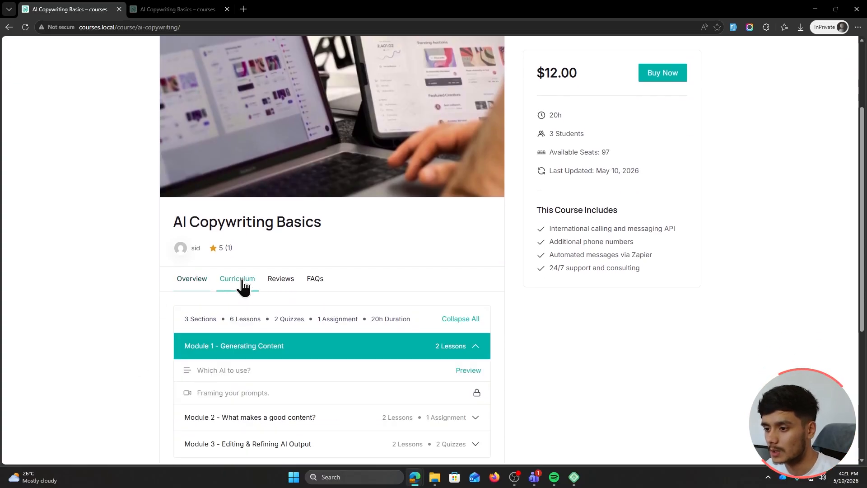
scroll(111, 294, "down", 1)
left_click(354, 363)
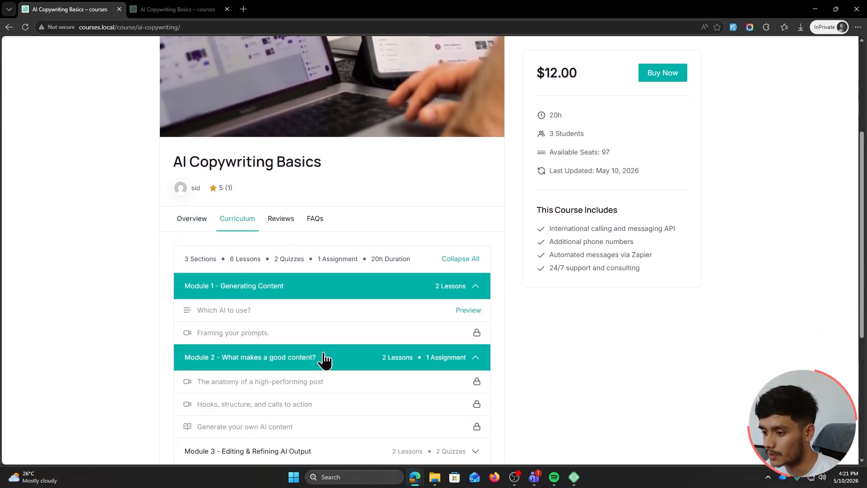
scroll(324, 358, "down", 1)
left_click(283, 161)
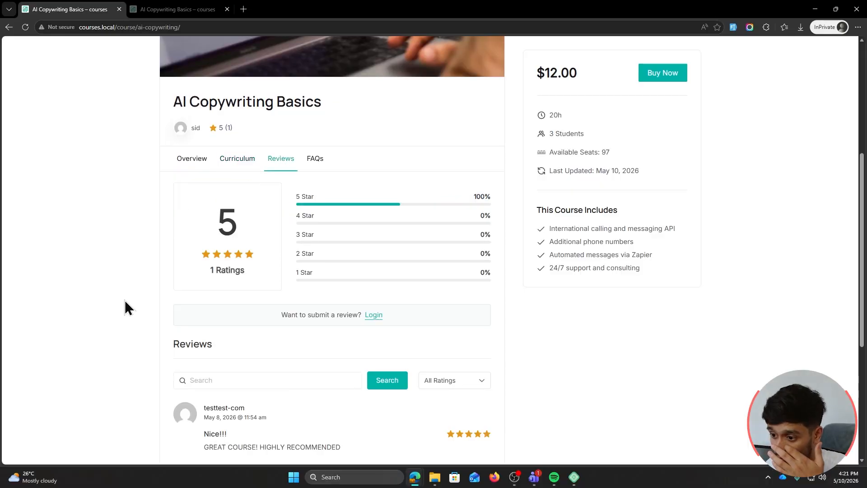
scroll(125, 300, "down", 1)
scroll(135, 293, "up", 2)
View the course FAQs, then start buying the course with Buy Now
left_click(314, 222)
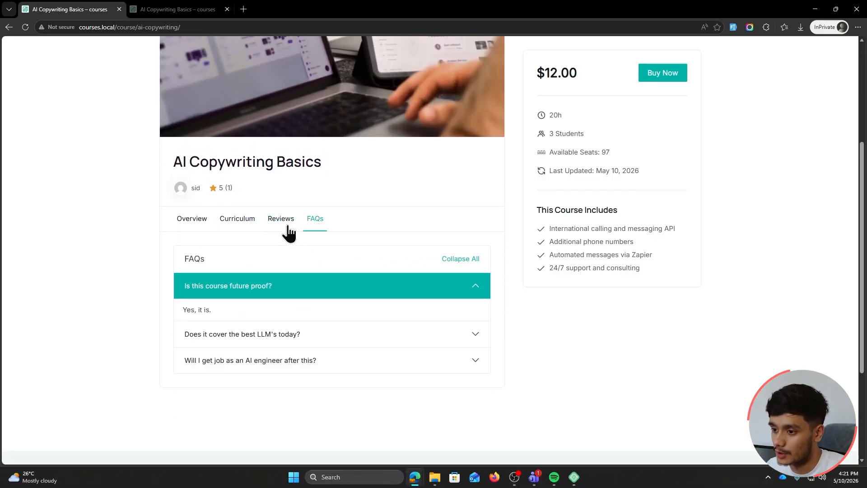
scroll(121, 299, "up", 3)
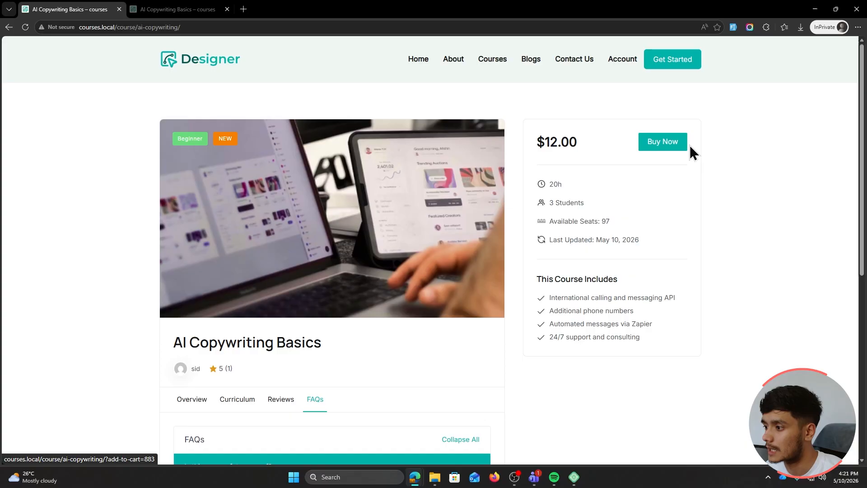
left_click(671, 152)
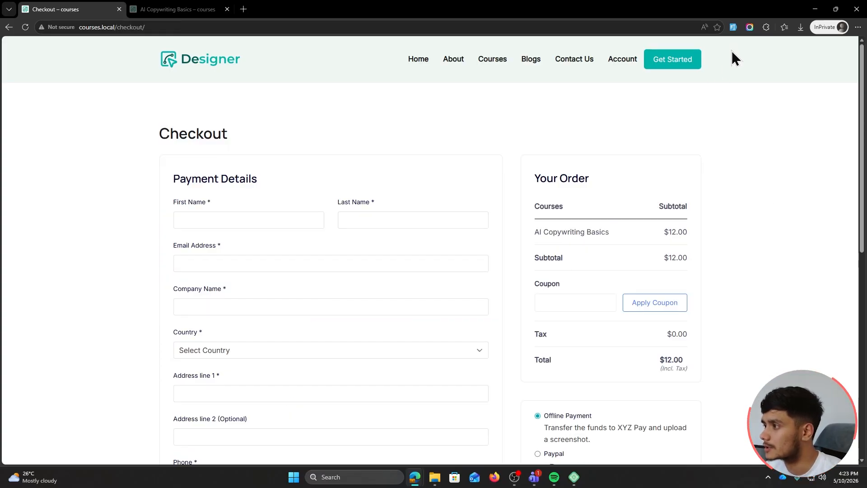
Auto-fill the checkout form with test payment details
left_click(733, 27)
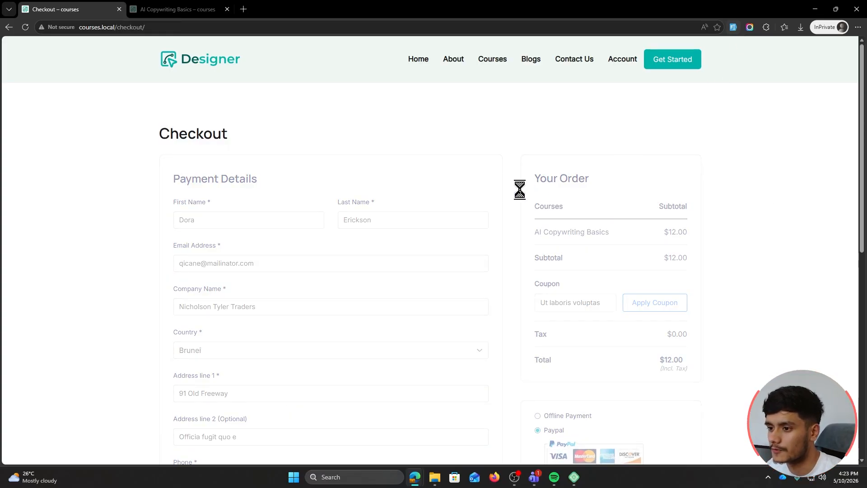
triple_click(276, 263)
left_click(113, 284)
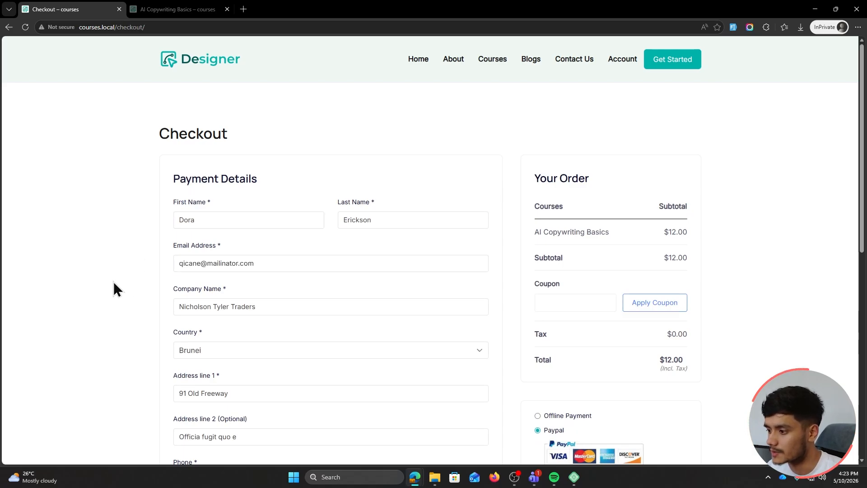
scroll(122, 291, "down", 2)
scroll(497, 252, "up", 1)
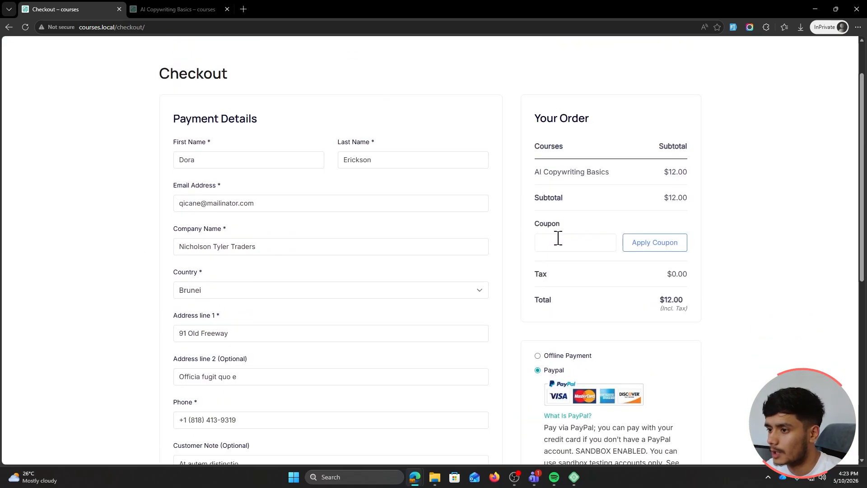
Enter coupon SUMMER2026 without the stray spaces and apply it, cutting the total to $9.60
left_click(584, 240)
type("SUMMER2026")
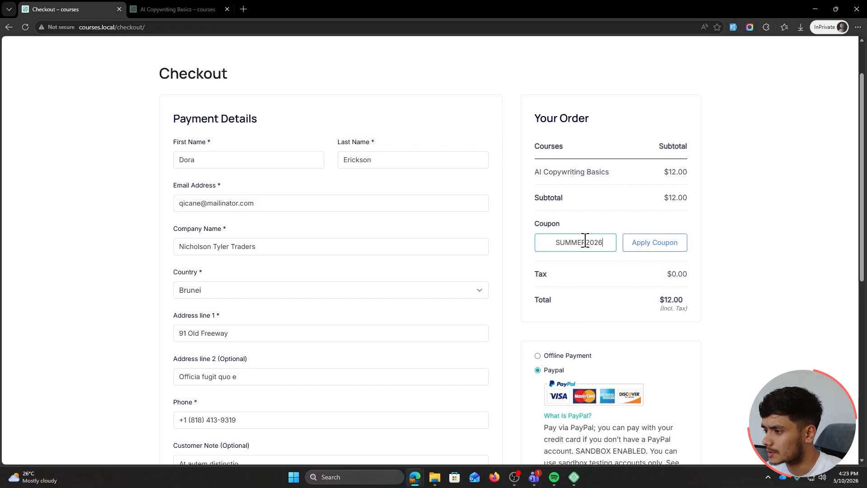
left_click_drag(554, 245, 486, 244)
key("BackSpace")
left_click(610, 243)
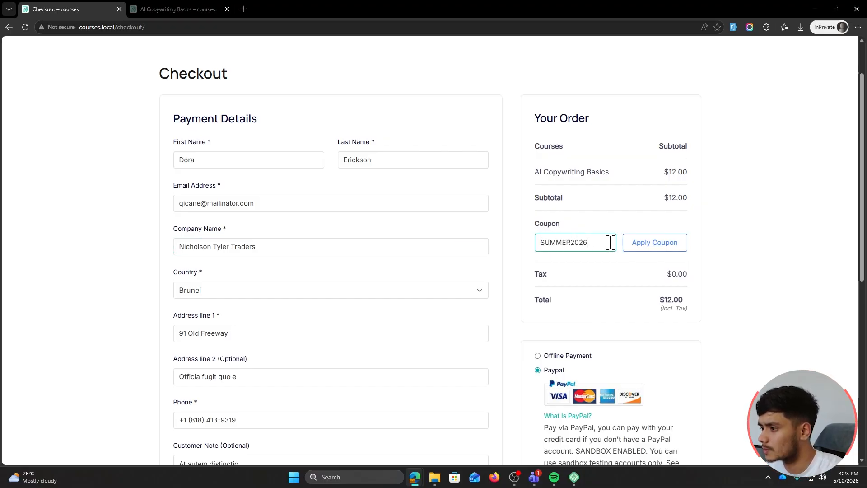
left_click(655, 243)
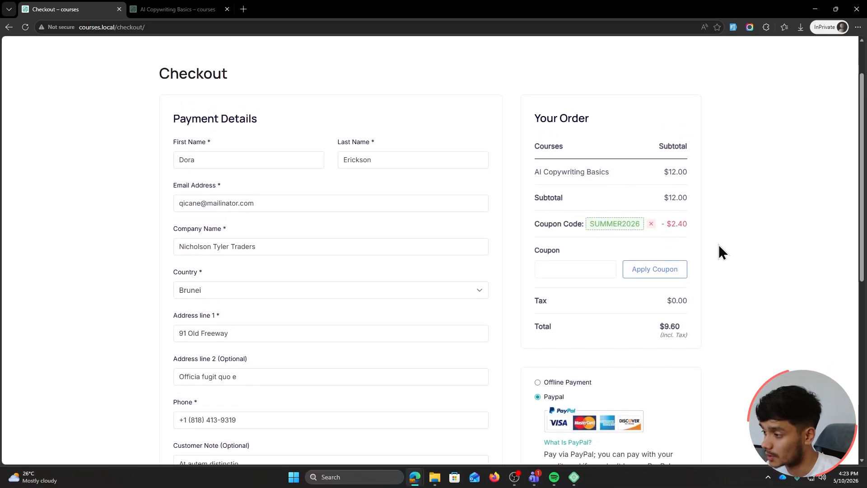
scroll(719, 244, "down", 5)
scroll(709, 279, "up", 1)
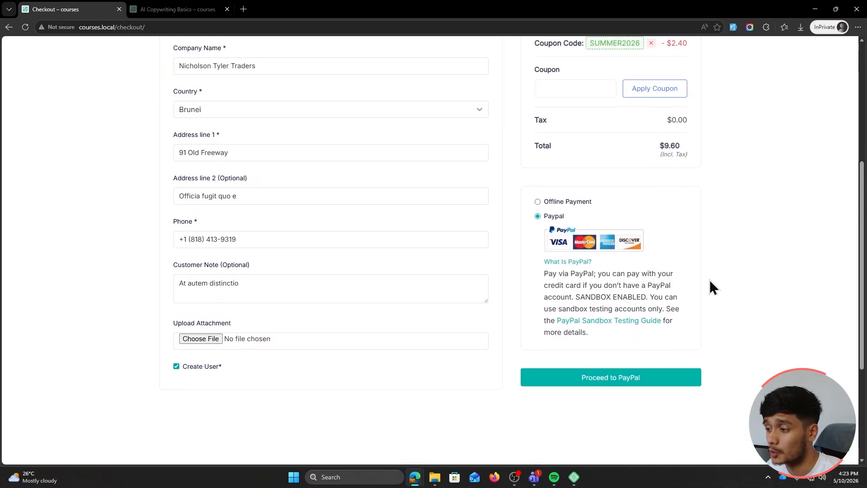
Submit the order, pay $9.60 with the PayPal sandbox account, and return to the course site
left_click(630, 377)
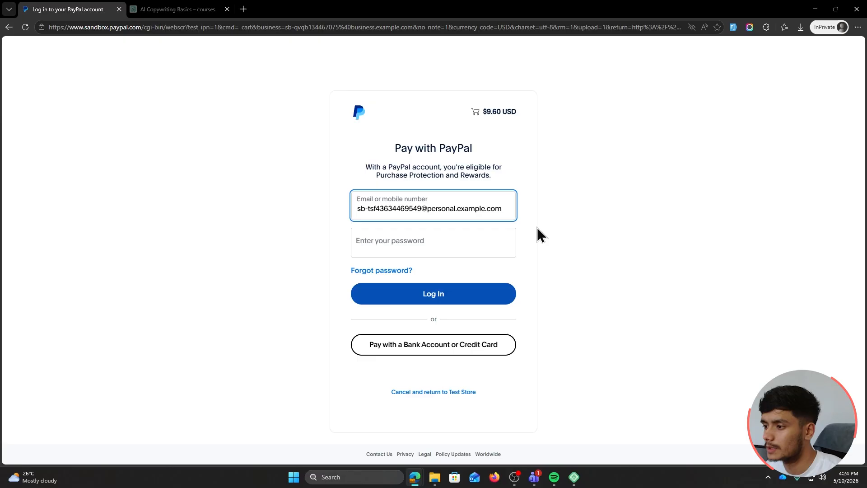
left_click(455, 242)
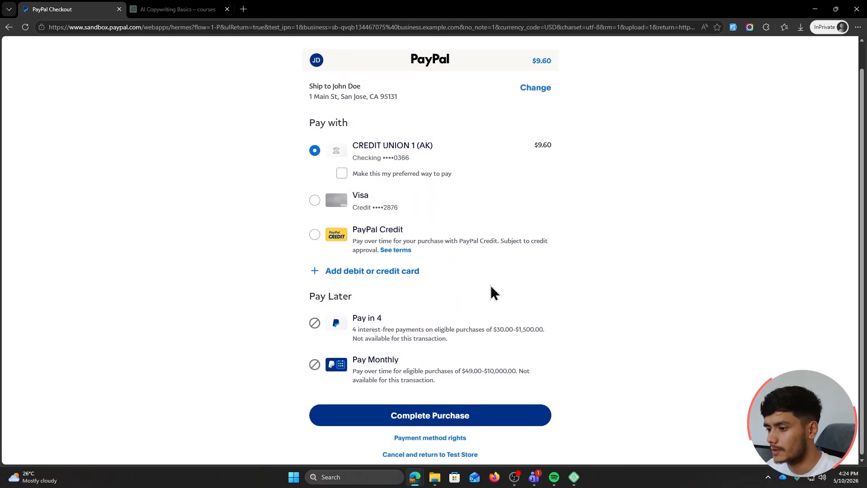
left_click(483, 413)
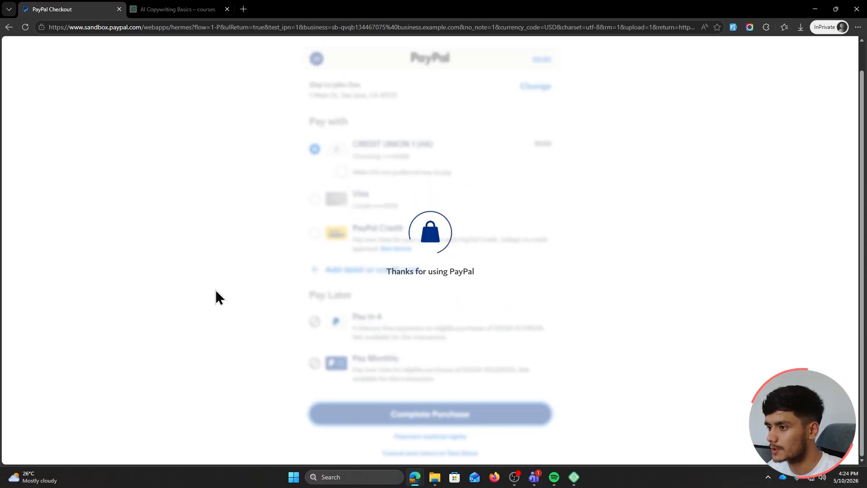
left_click(432, 371)
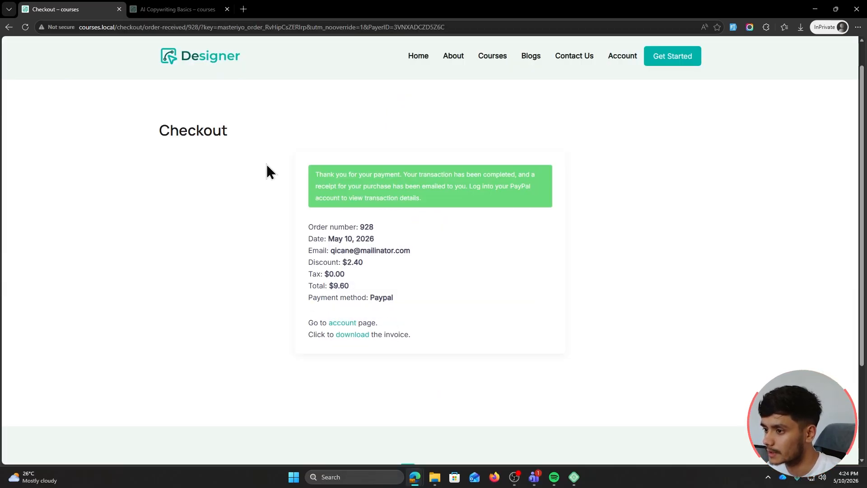
Check the $9.60 order in Order History, then start AI Copywriting Basics from Your Courses
left_click(339, 324)
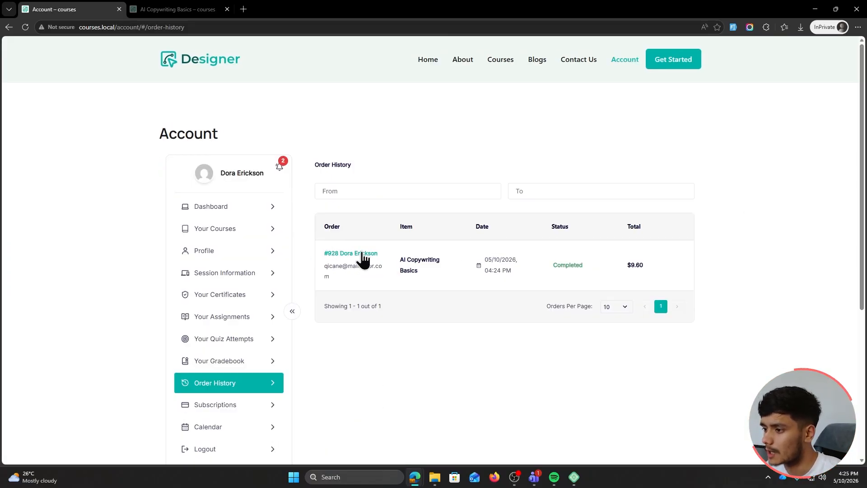
left_click(221, 209)
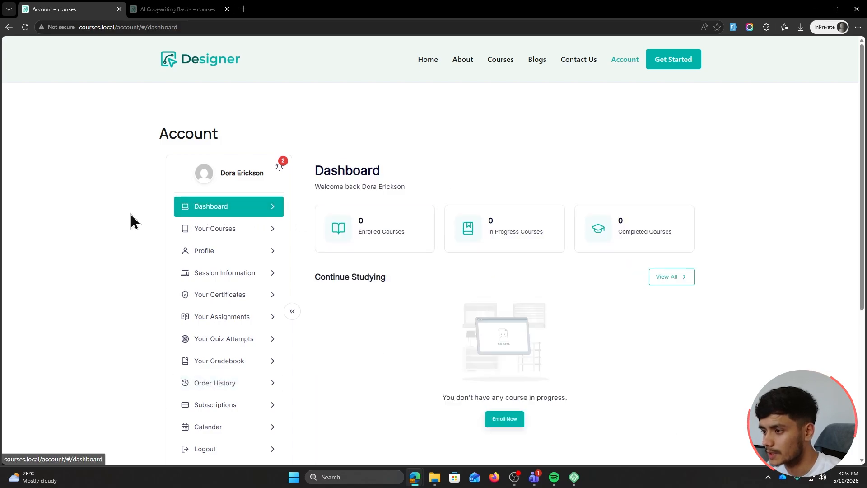
left_click(235, 229)
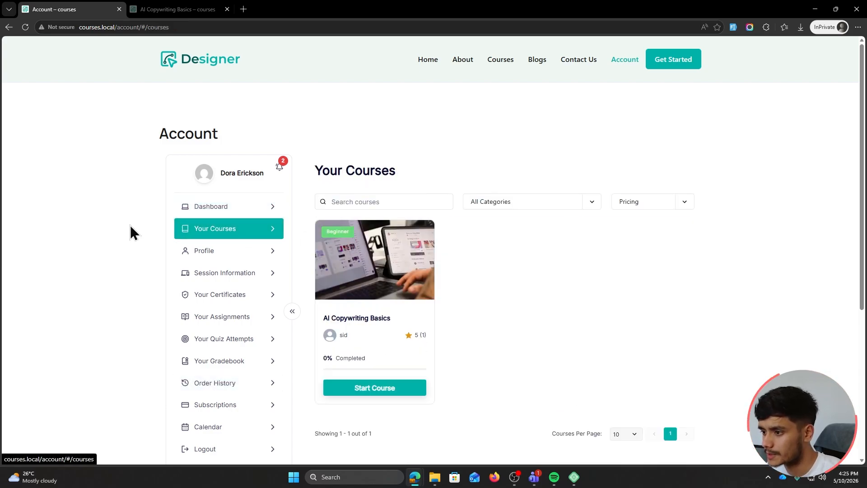
left_click(385, 392)
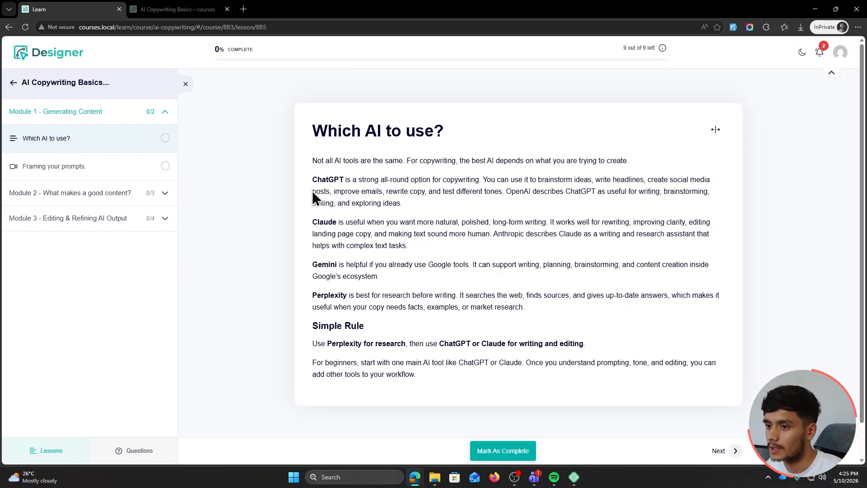
Mark 'Which AI to use?' complete, browse Modules 2 and 3, then hide the lesson sidebar
left_click(497, 449)
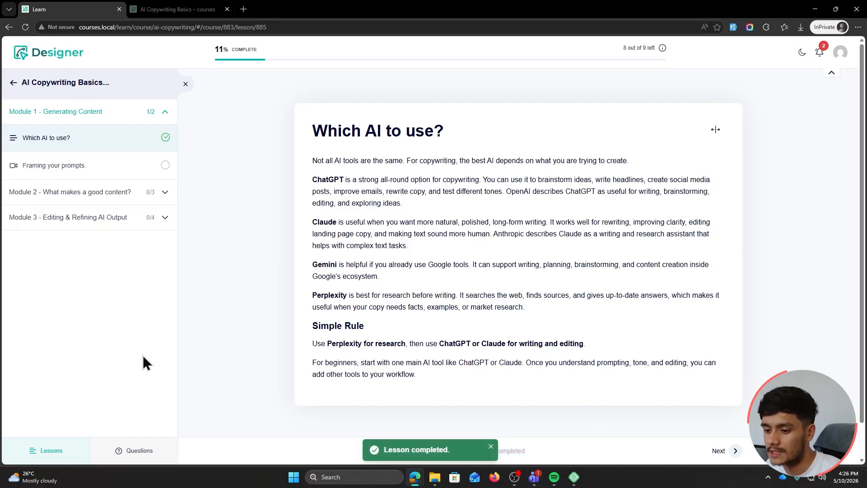
left_click(165, 192)
left_click(166, 244)
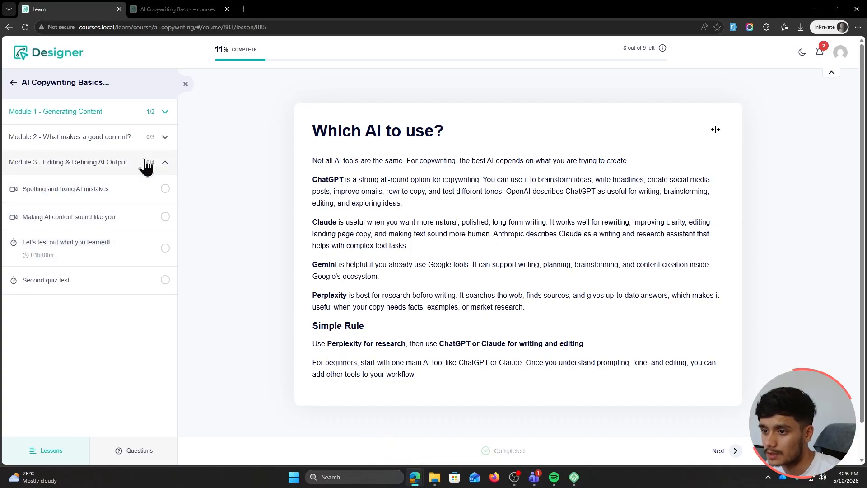
left_click(165, 167)
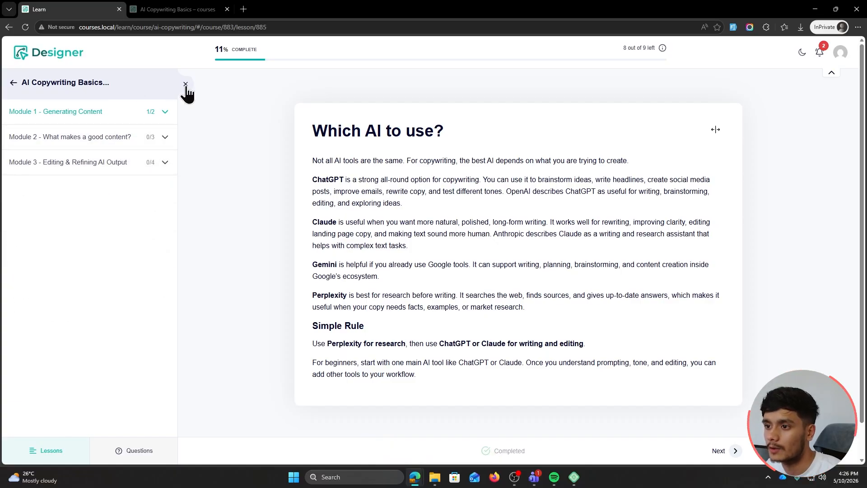
left_click(185, 84)
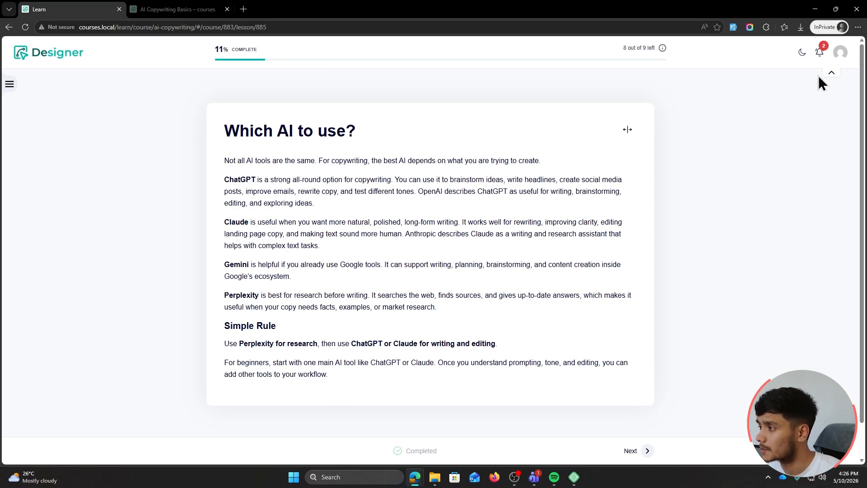
Collapse and restore the header bar, and toggle dark mode before returning to light mode
left_click(830, 73)
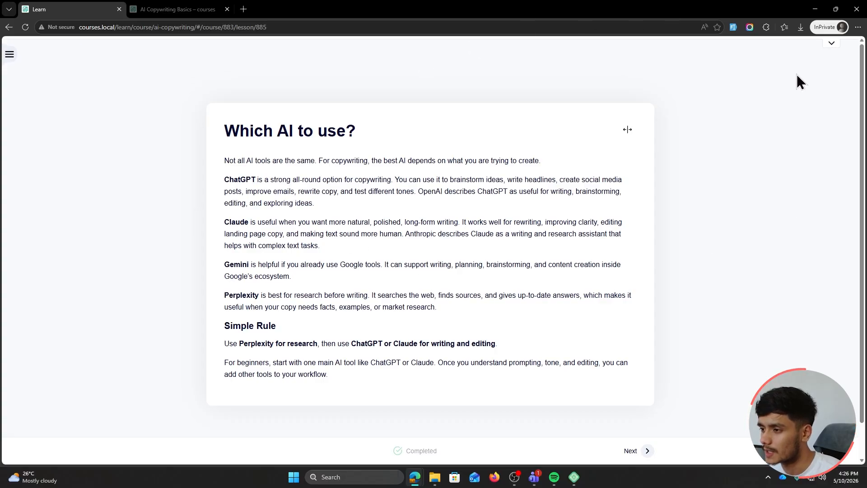
left_click(831, 43)
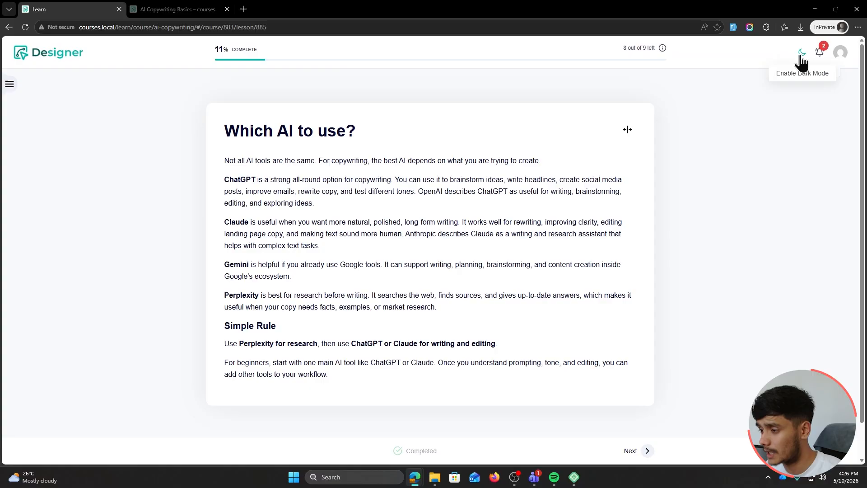
left_click(802, 53)
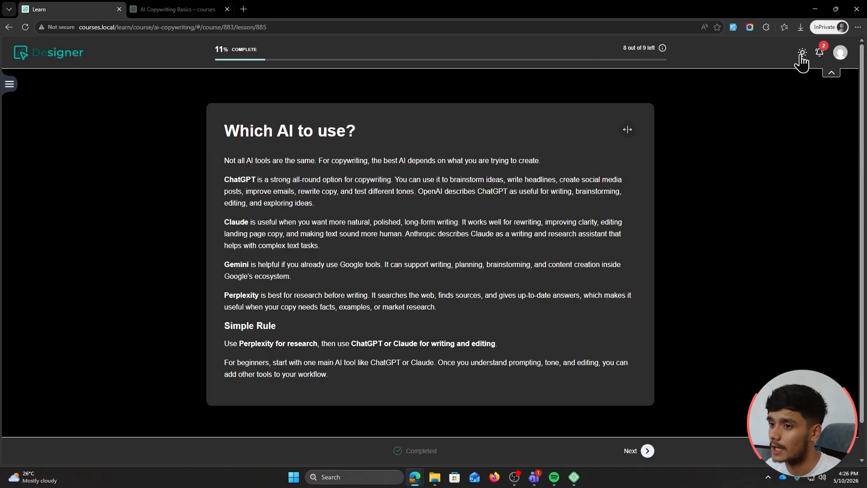
left_click(802, 53)
left_click(802, 53)
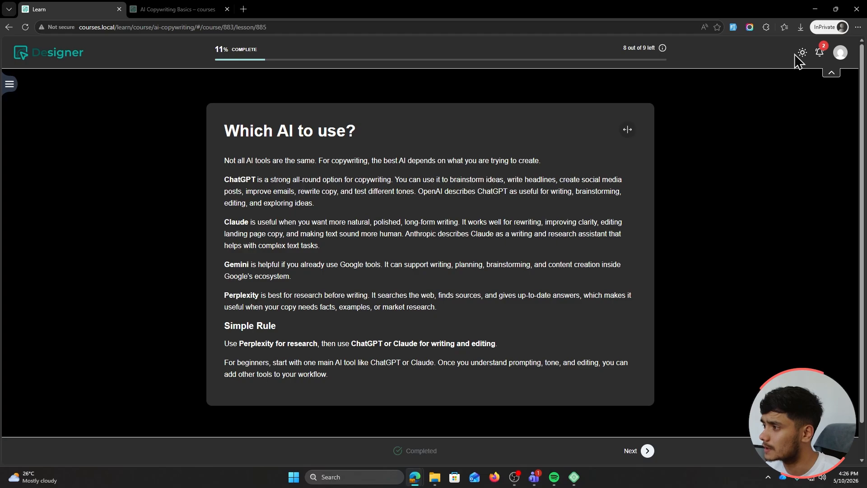
left_click(802, 52)
Open and close the notifications list, then go on to 'Framing your prompts'
left_click(820, 52)
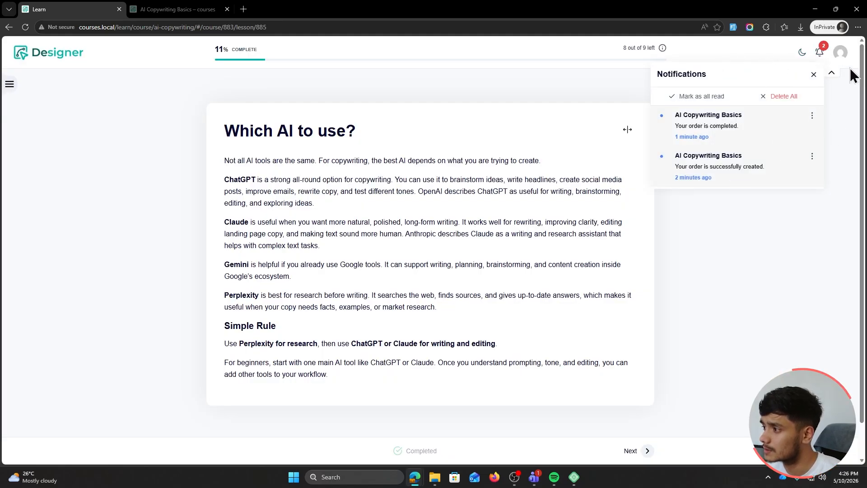
left_click(819, 56)
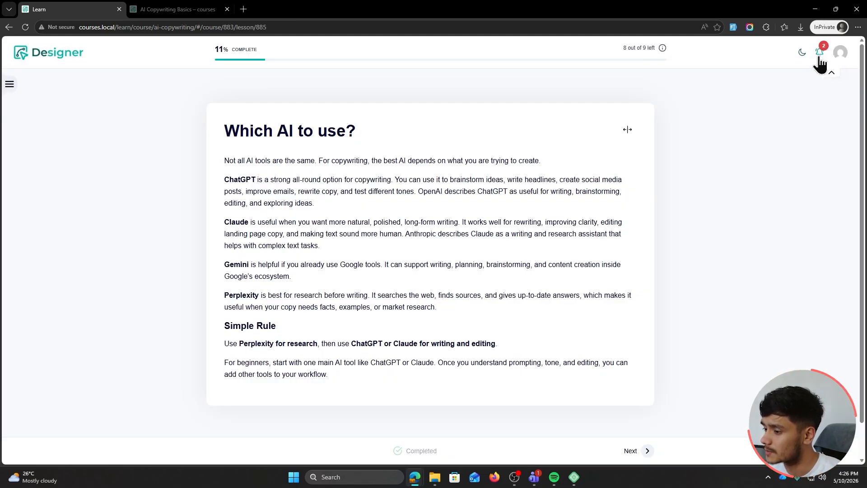
left_click(631, 450)
Mark Framing your prompts, The anatomy of a high-performing post, and Hooks lessons complete
left_click(15, 91)
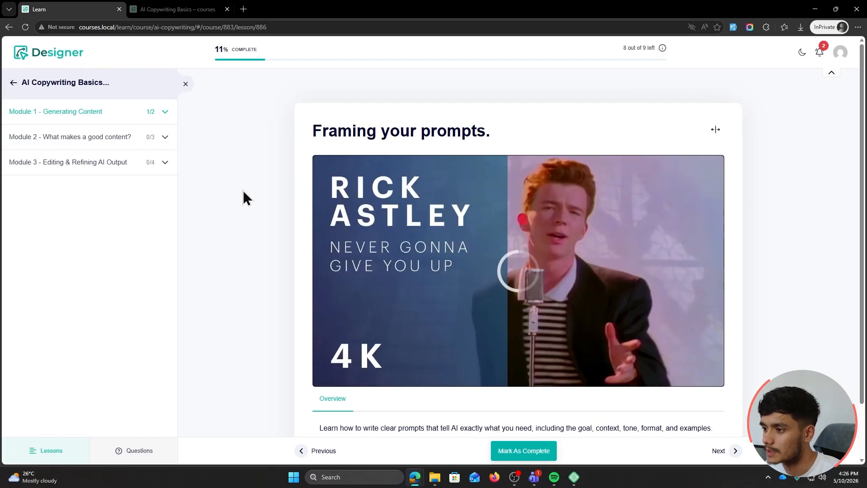
scroll(259, 273, "down", 1)
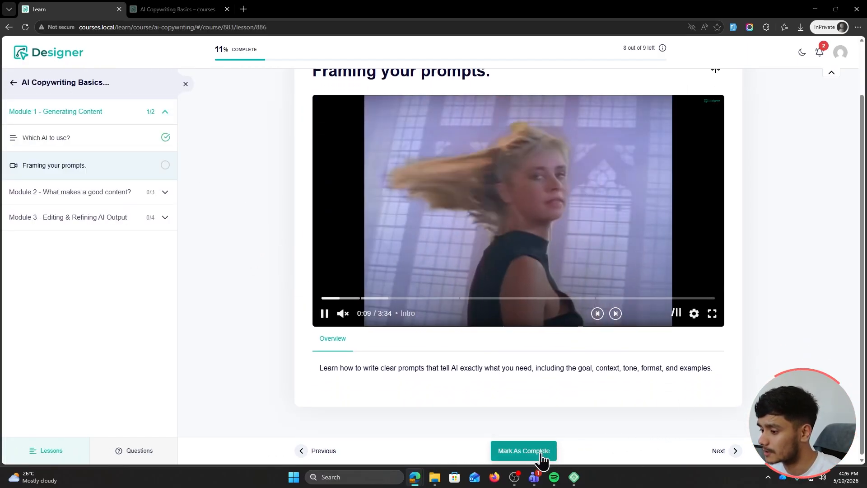
left_click(524, 451)
left_click(718, 452)
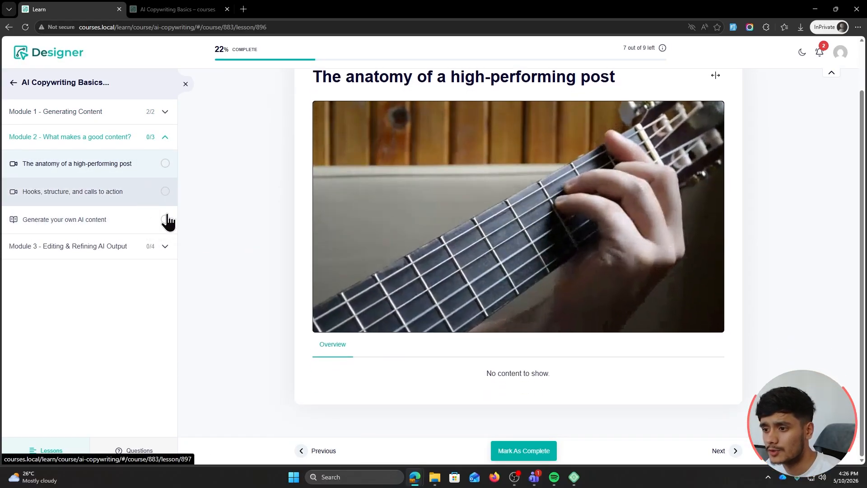
left_click(544, 452)
left_click(732, 450)
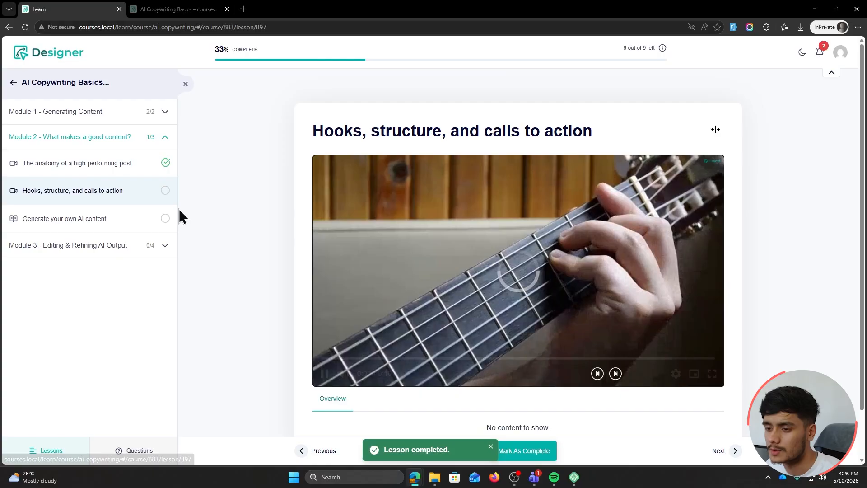
left_click(557, 445)
Submit an answer for the Generate your own AI content assignment and mark it complete
left_click(716, 449)
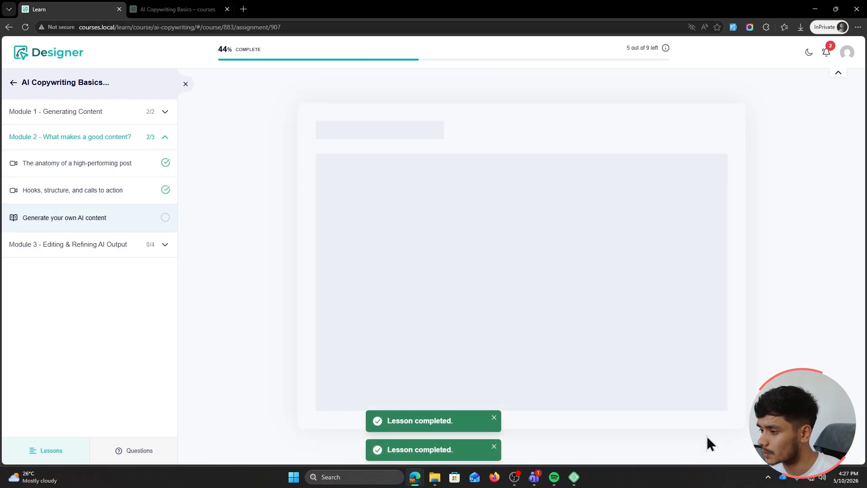
scroll(218, 221, "down", 1)
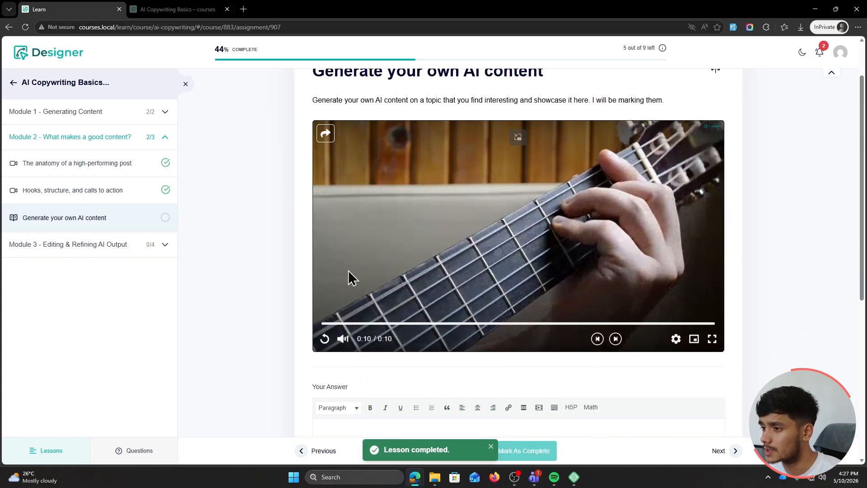
scroll(616, 233, "up", 1)
scroll(249, 212, "down", 5)
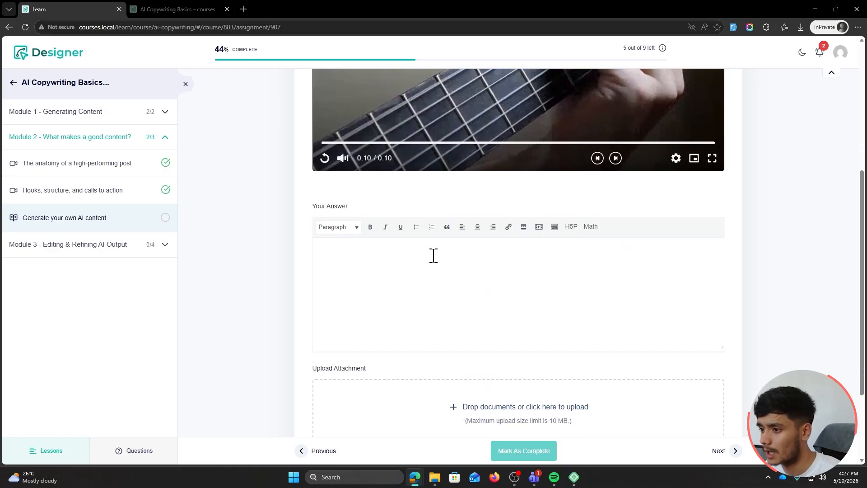
type("nswers here")
scroll(443, 257, "down", 3)
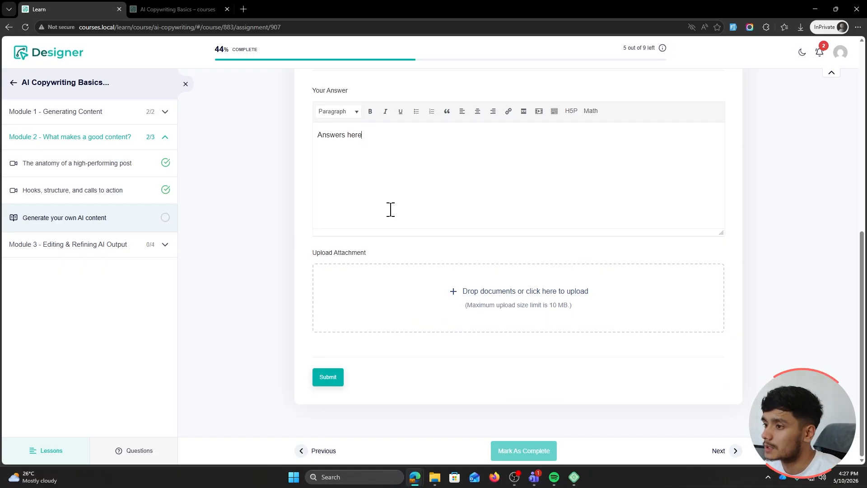
left_click(325, 379)
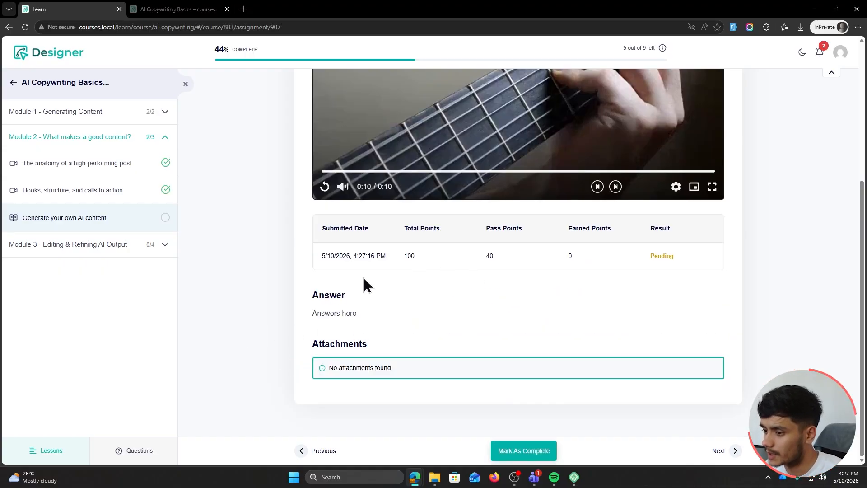
scroll(364, 284, "up", 3)
left_click(503, 457)
Mark Spotting and fixing AI mistakes and Making AI content sound like you complete
left_click(726, 454)
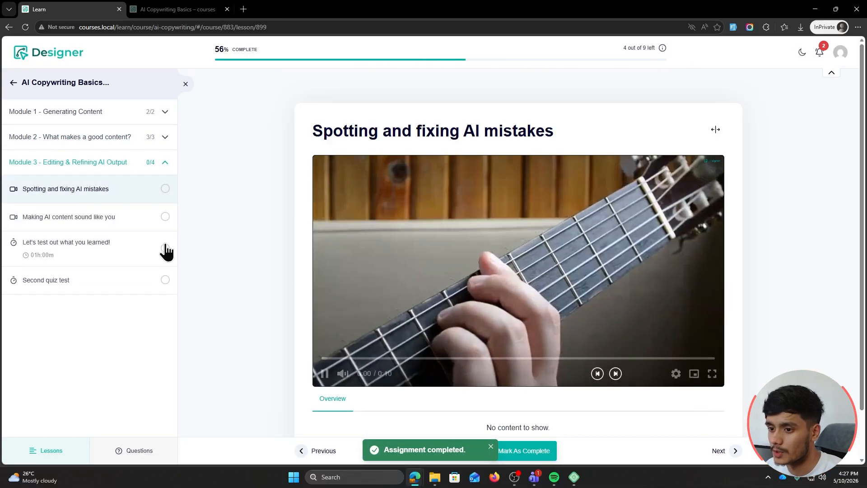
left_click(501, 449)
left_click(720, 451)
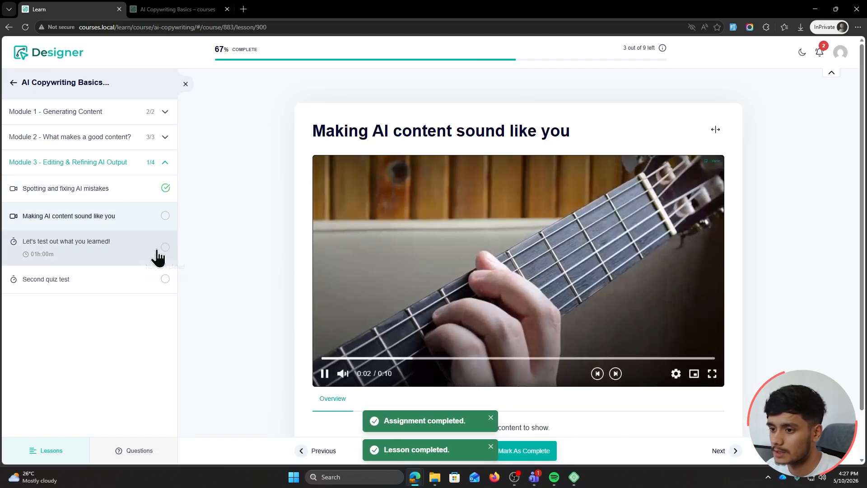
left_click(524, 450)
Start the Let's test out what you learned! quiz and choose Grok as the LLM answer
left_click(728, 451)
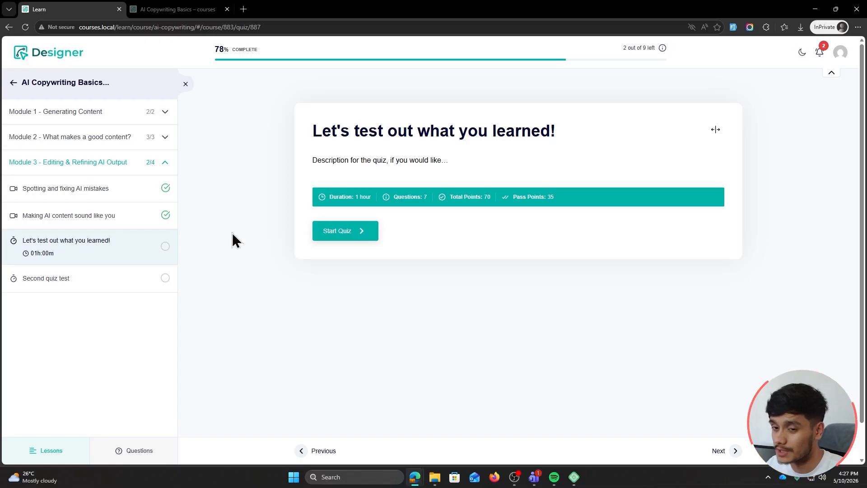
left_click(346, 237)
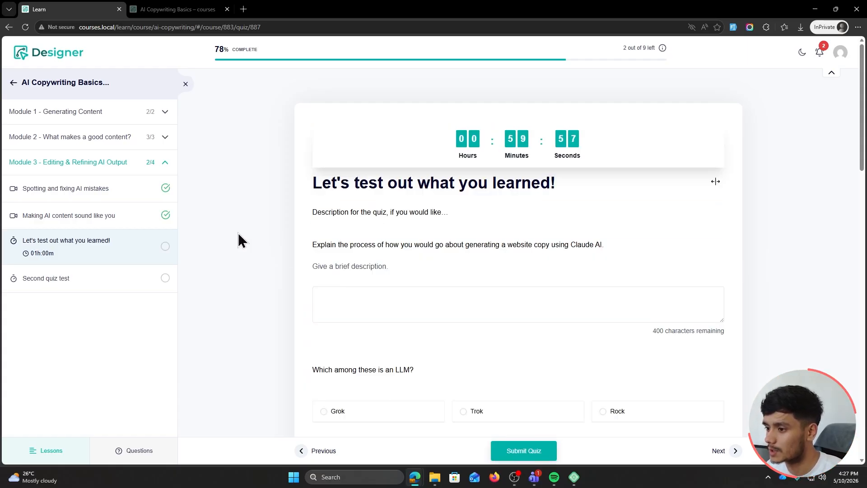
scroll(237, 232, "down", 2)
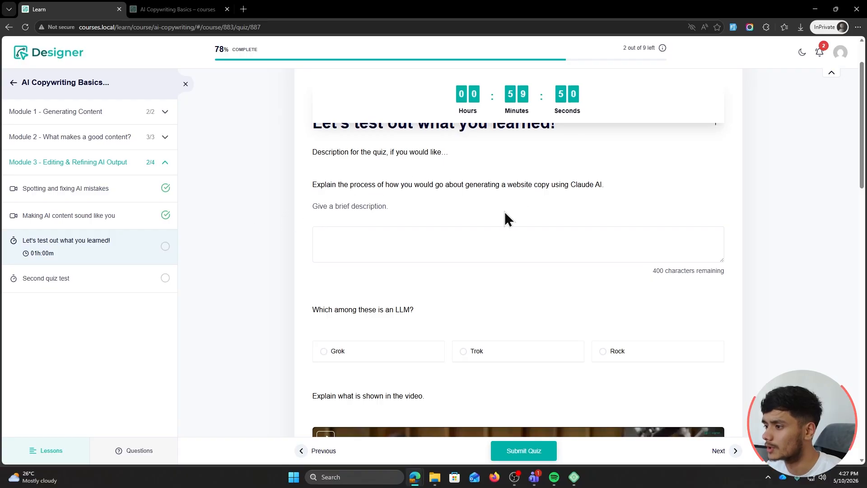
left_click(386, 252)
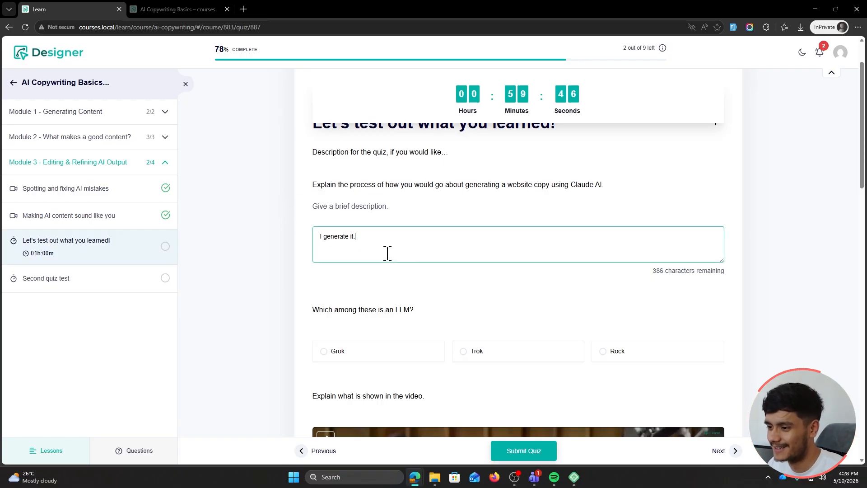
scroll(389, 250, "down", 2)
scroll(382, 252, "down", 2)
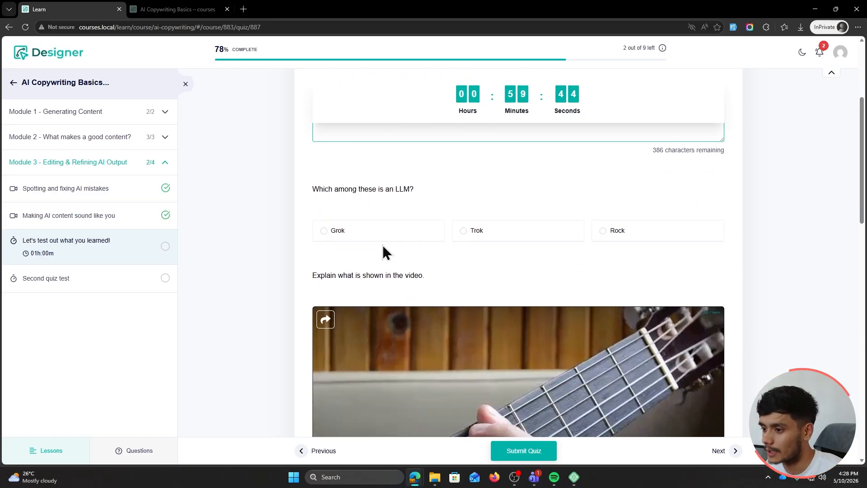
left_click(323, 230)
scroll(238, 230, "down", 3)
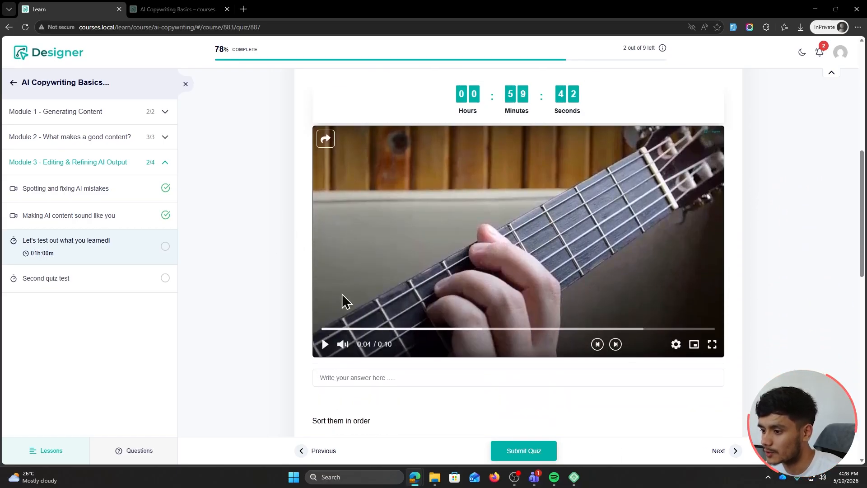
Answer the video question with 'I see'
left_click(433, 376)
type("I see a guitar")
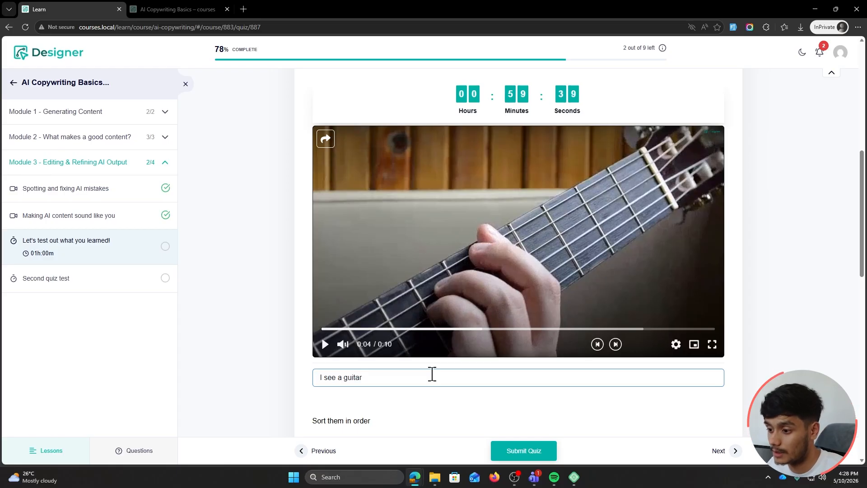
scroll(294, 315, "down", 3)
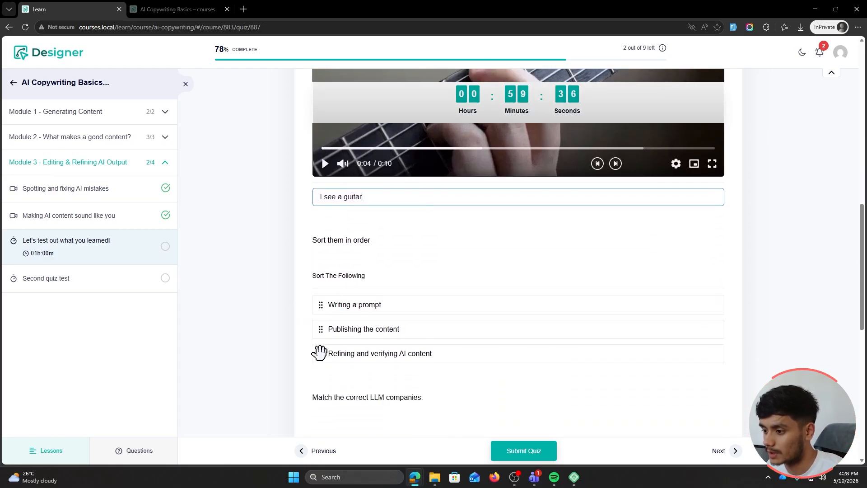
left_click_drag(320, 352, 319, 323)
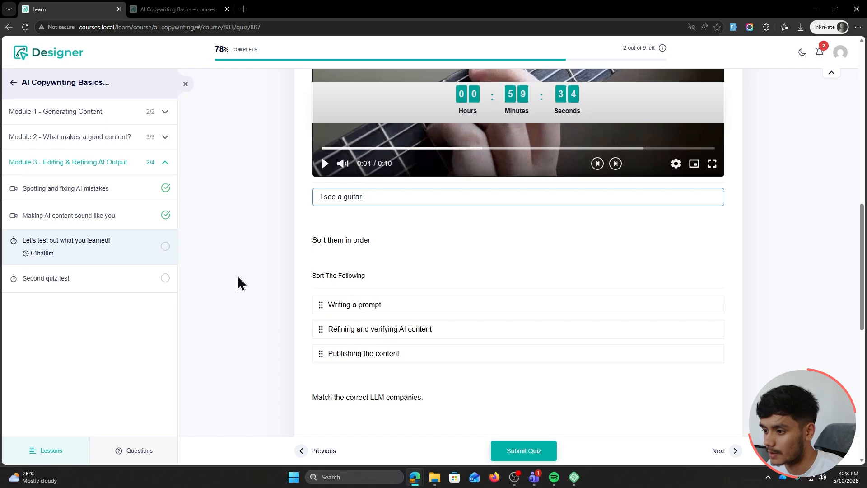
scroll(236, 278, "down", 1)
scroll(220, 266, "down", 3)
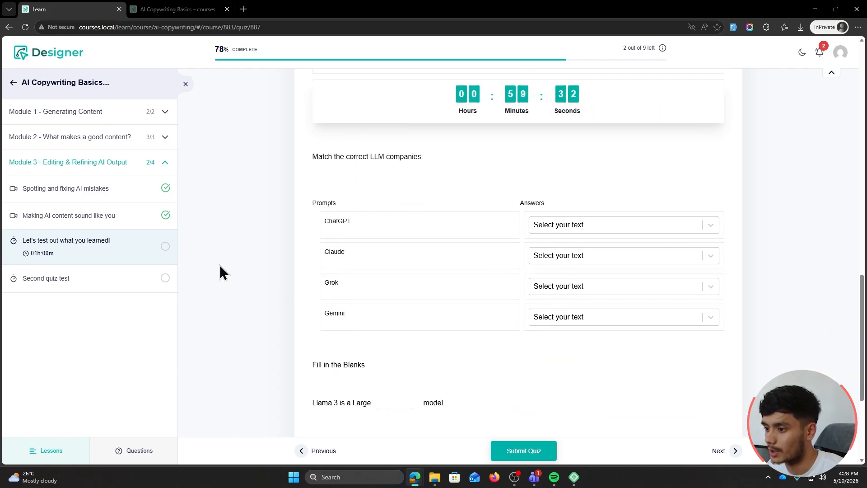
Match ChatGPT to Open AI, Claude to Anthropic, Grok to Elon Musk, Gemini to Google
left_click(558, 226)
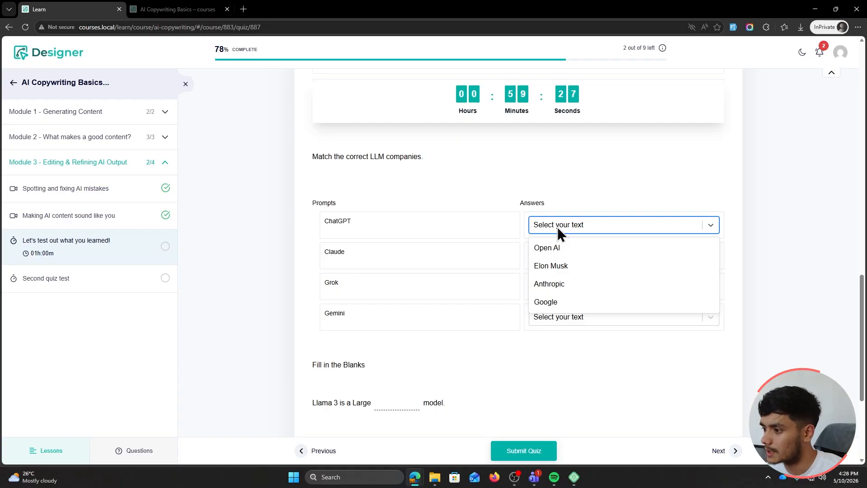
left_click(564, 247)
left_click(570, 255)
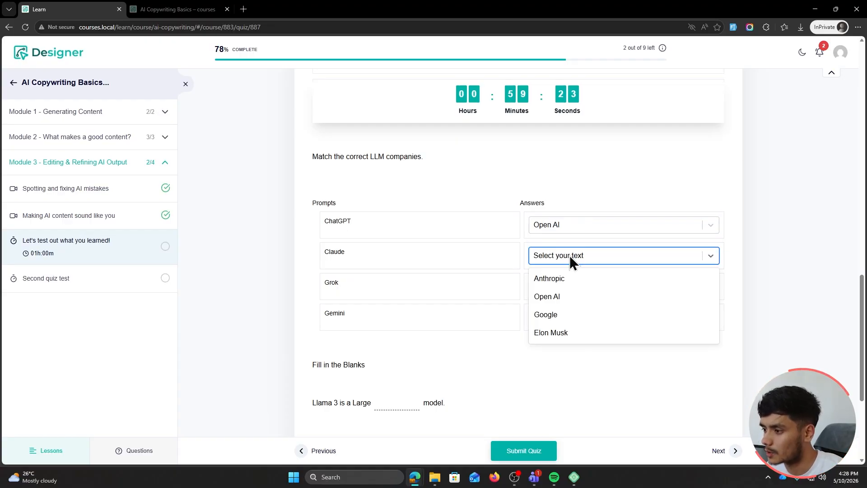
left_click(570, 282)
left_click(569, 290)
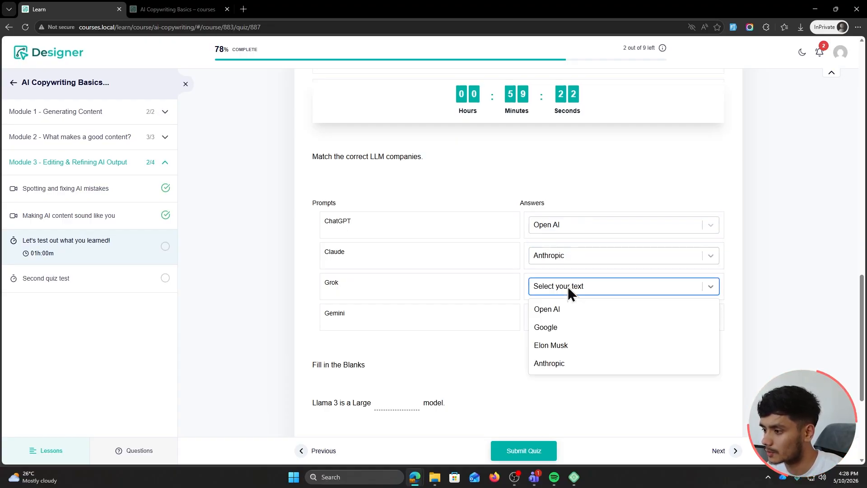
left_click(568, 345)
left_click(557, 315)
left_click(571, 376)
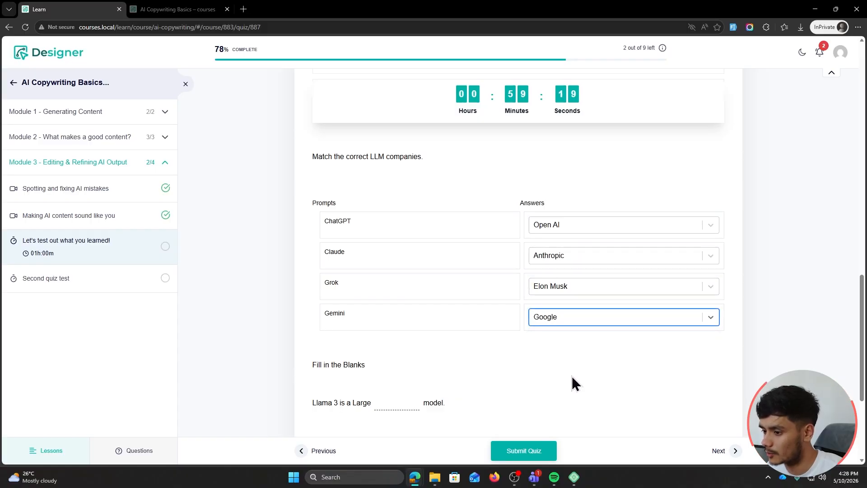
Fill the Llama 3 blank with 'Language' and answer Correct for 'Apples are red?'
scroll(316, 316, "down", 1)
left_click(383, 341)
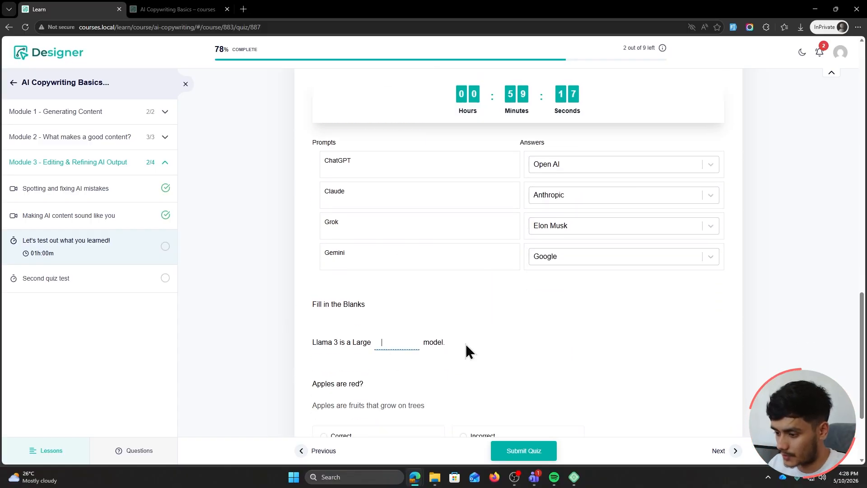
type("Language")
scroll(249, 224, "down", 2)
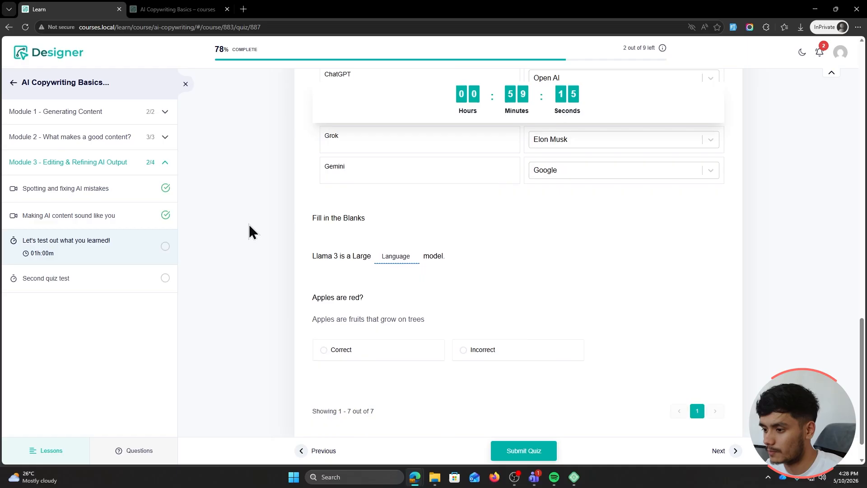
scroll(248, 224, "down", 1)
left_click(339, 314)
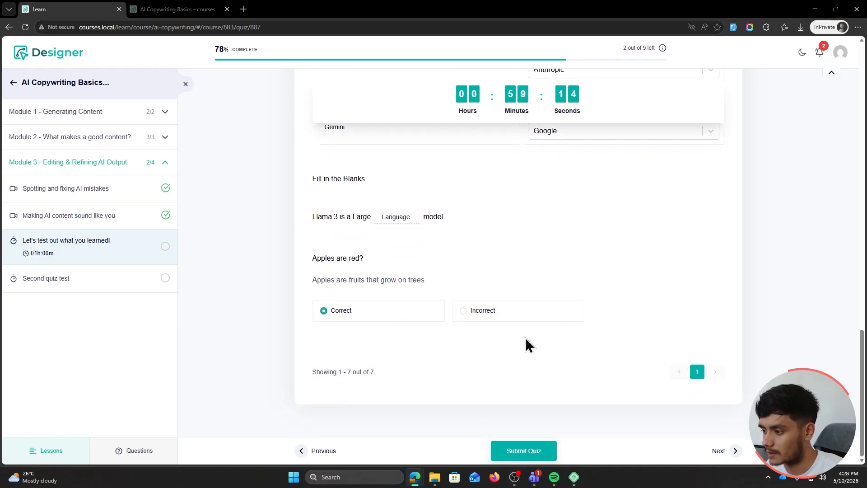
Submit and confirm the quiz, review the results table, then mark the quiz completed
left_click(532, 457)
left_click(506, 273)
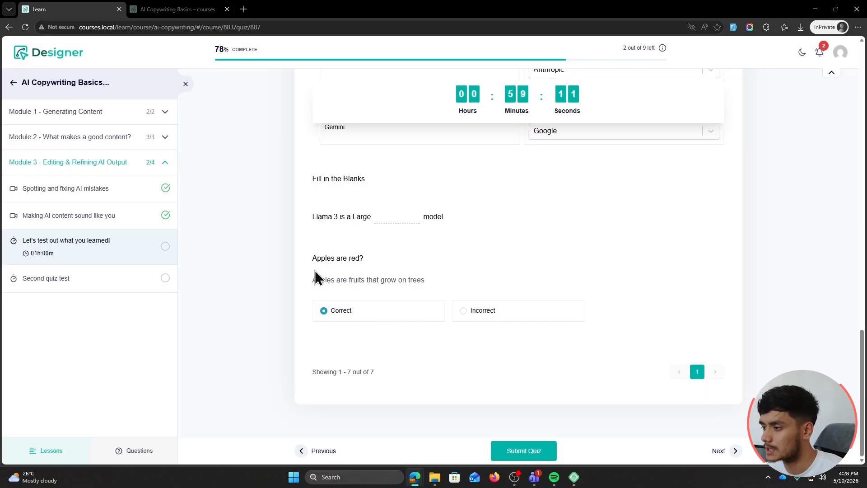
double_click(712, 176)
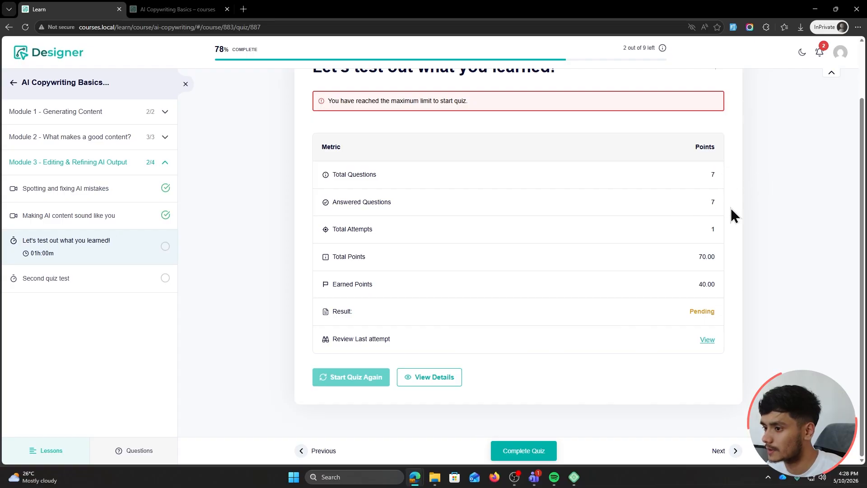
double_click(713, 229)
left_click(709, 257)
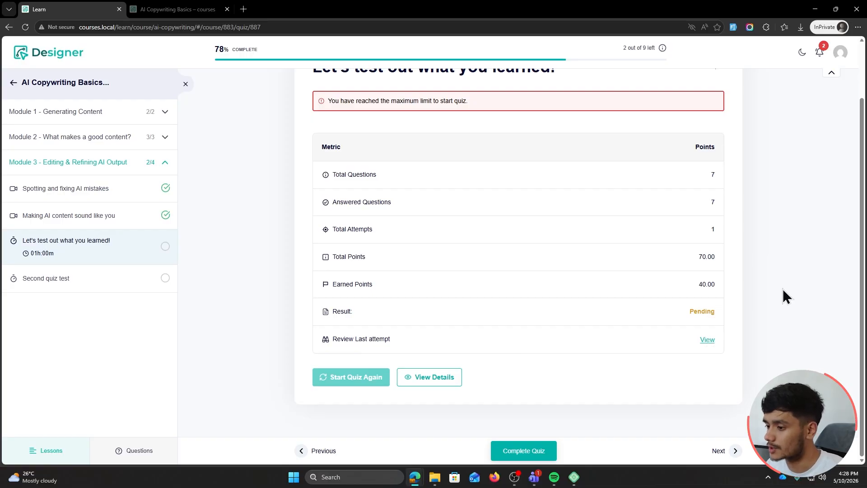
left_click(521, 450)
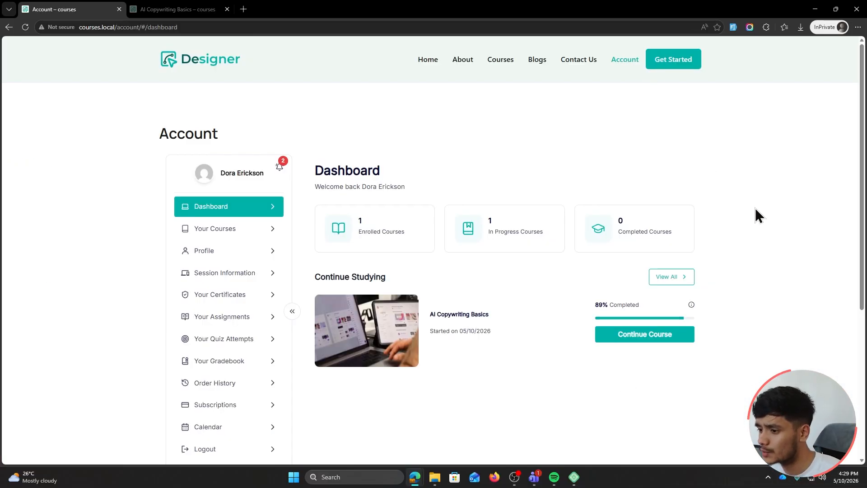
Review the profile, request instructor status, then open the Your Certificates page
scroll(763, 214, "down", 3)
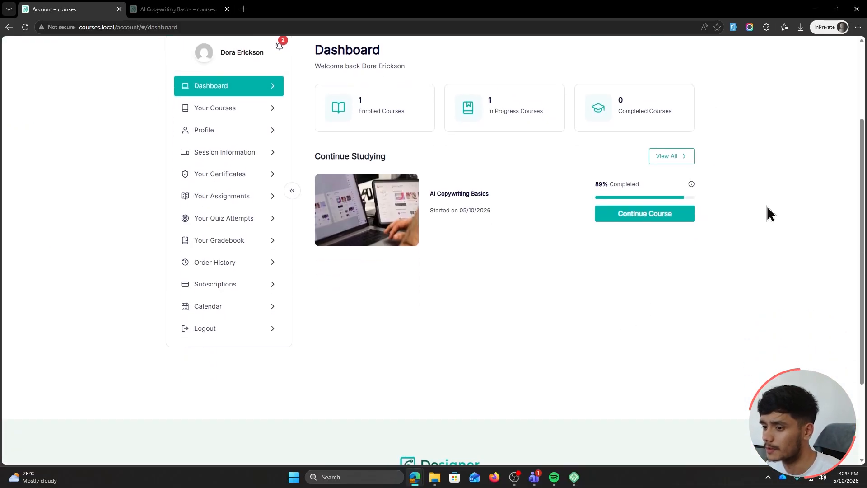
scroll(768, 204, "up", 2)
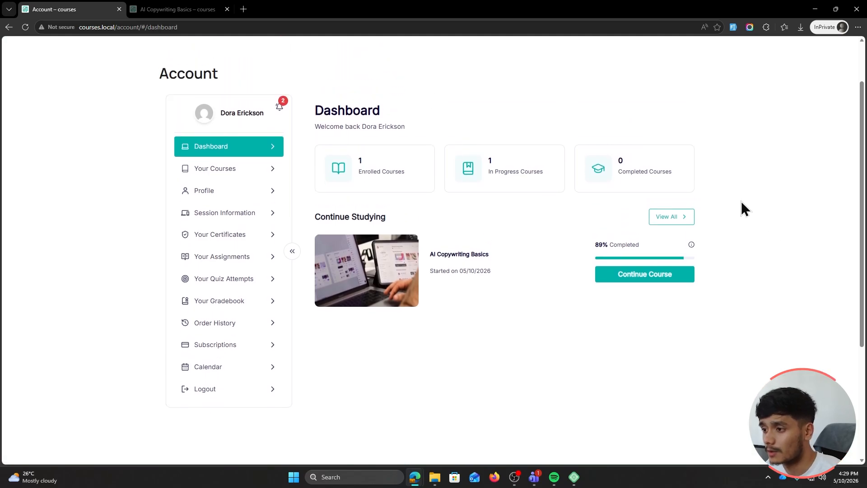
scroll(740, 202, "up", 2)
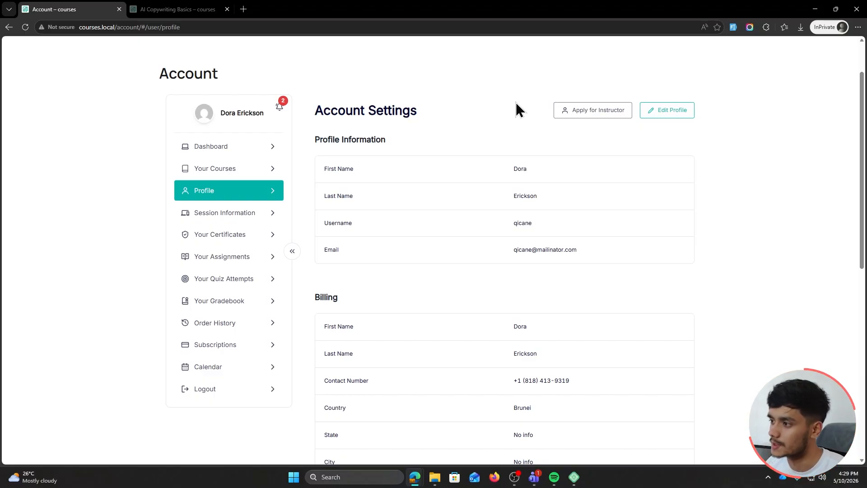
left_click(596, 117)
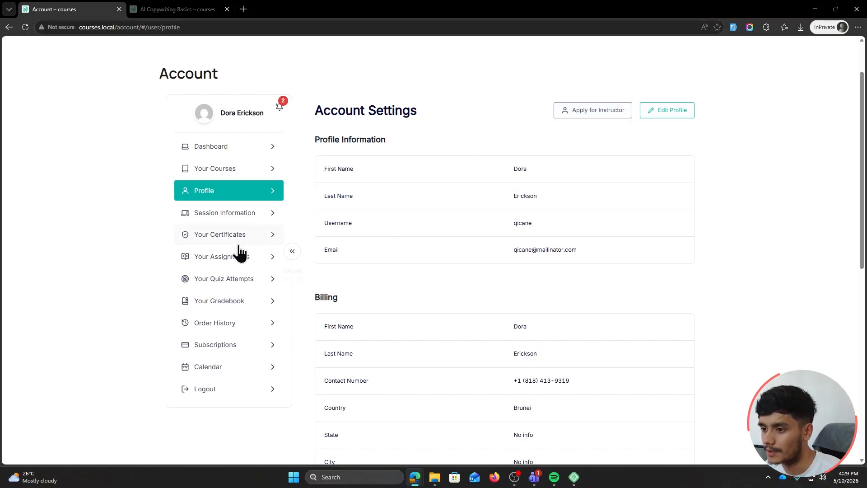
left_click(211, 239)
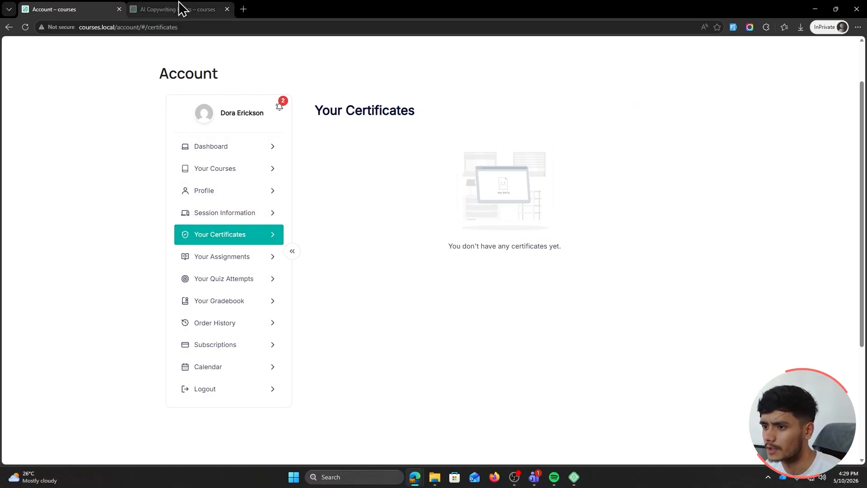
Post a 4-star review titled 'Good' saying 'I liked it alot!', then download the certificate
left_click(216, 168)
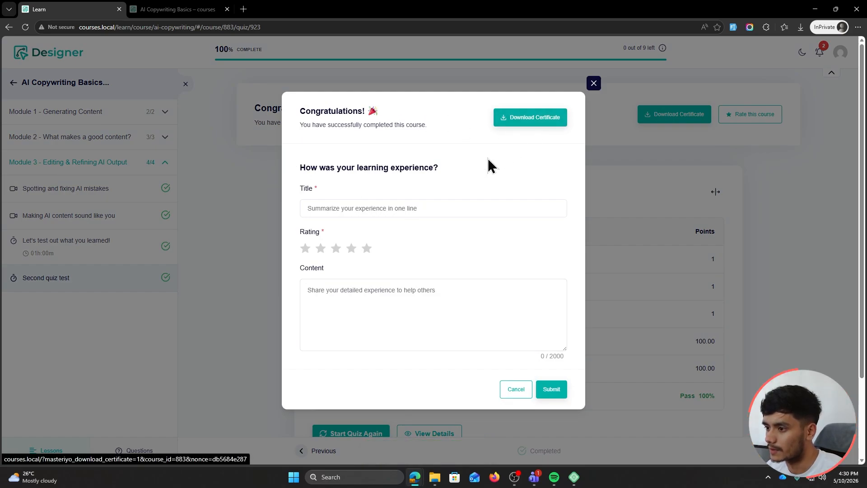
left_click(388, 206)
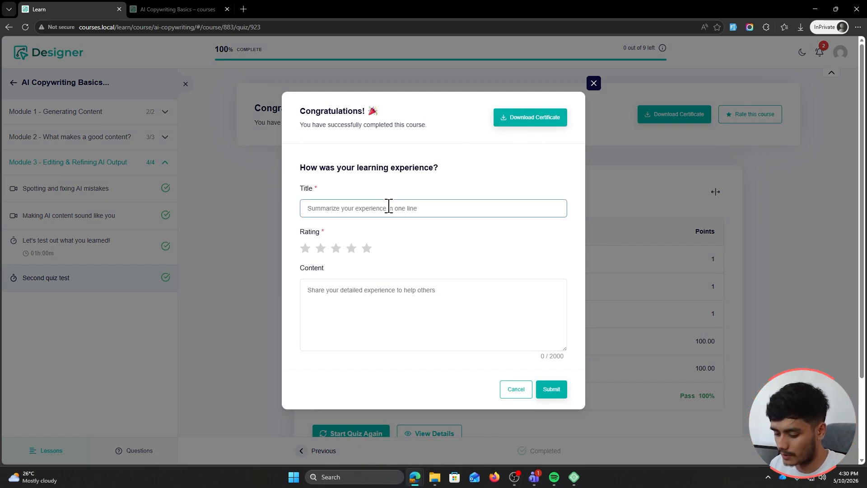
type("Good")
left_click(352, 248)
left_click(393, 316)
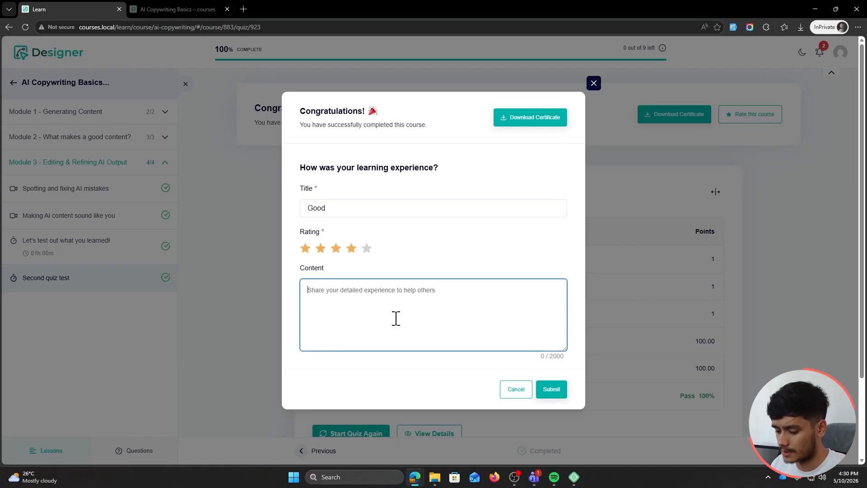
type("I liked it alot!")
key("ctrl+Return")
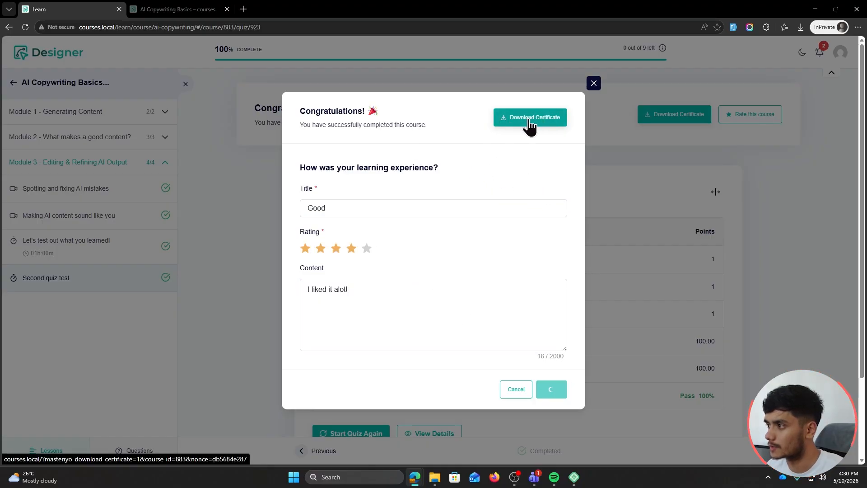
left_click(505, 128)
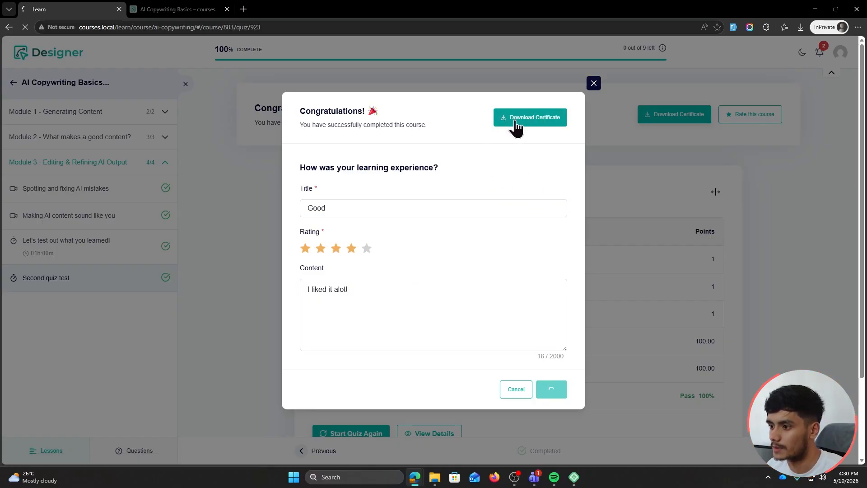
View the downloaded AI Copywriting Basics certificate PDF dated May 10, 2026, then return to the course page
left_click(674, 90)
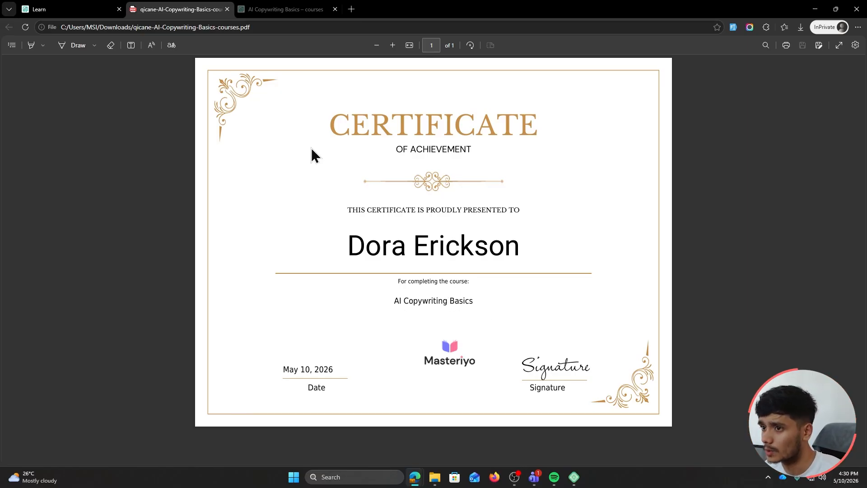
left_click(72, 10)
Close the certificate PDF and review the account's submitted assignments and quiz attempts
left_click(227, 9)
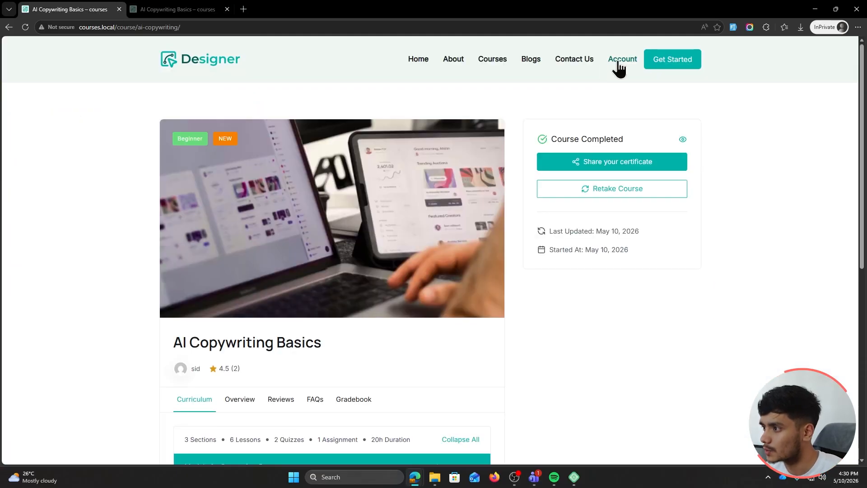
left_click(614, 64)
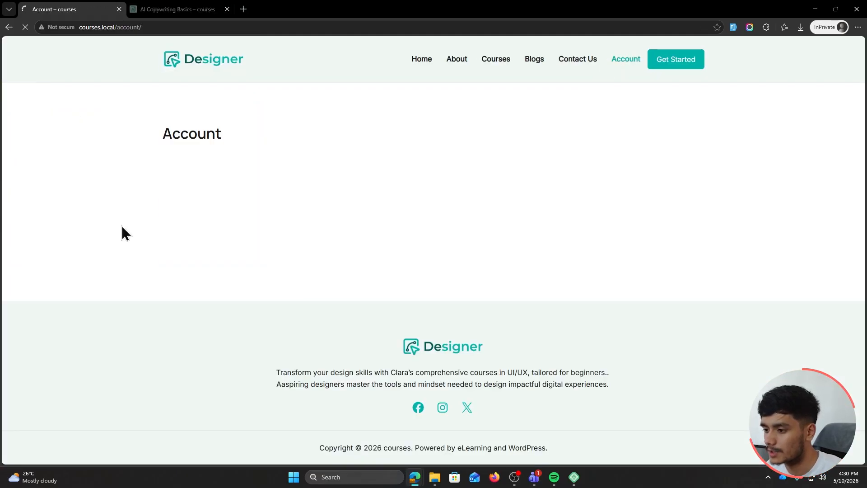
left_click(207, 195)
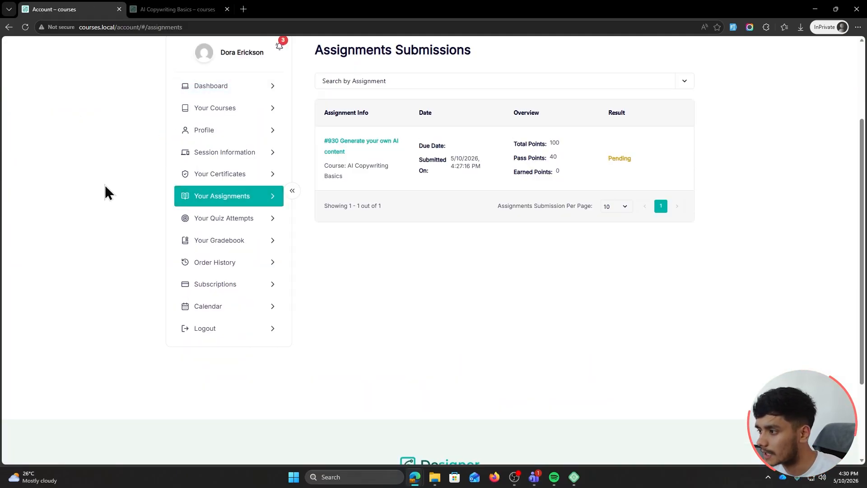
scroll(127, 207, "up", 1)
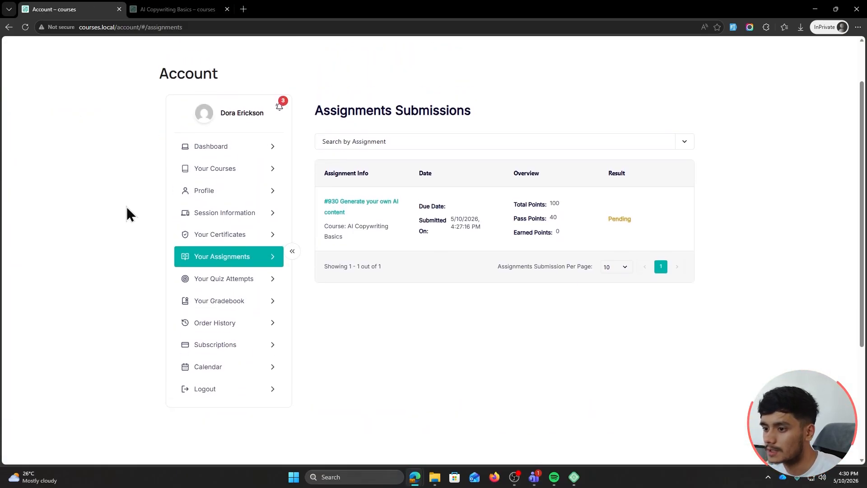
left_click(212, 279)
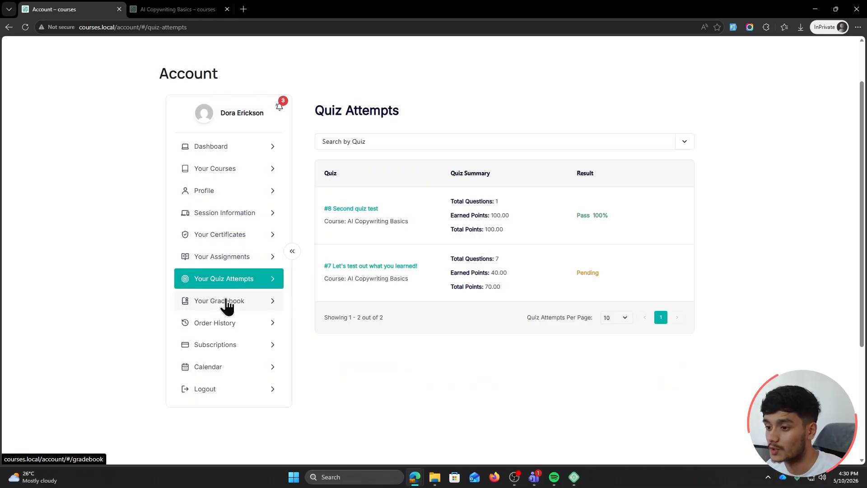
Check the account's gradebook, order history, subscriptions and the empty May 2026 calendar
left_click(226, 300)
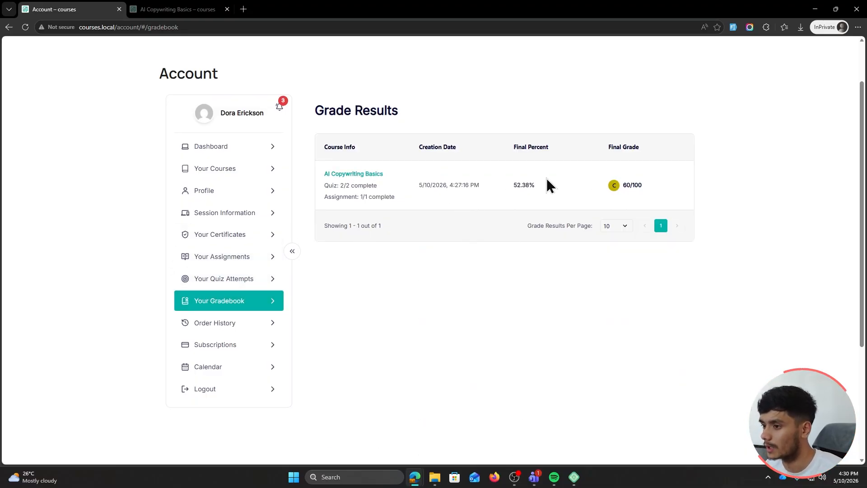
left_click(252, 323)
left_click(252, 350)
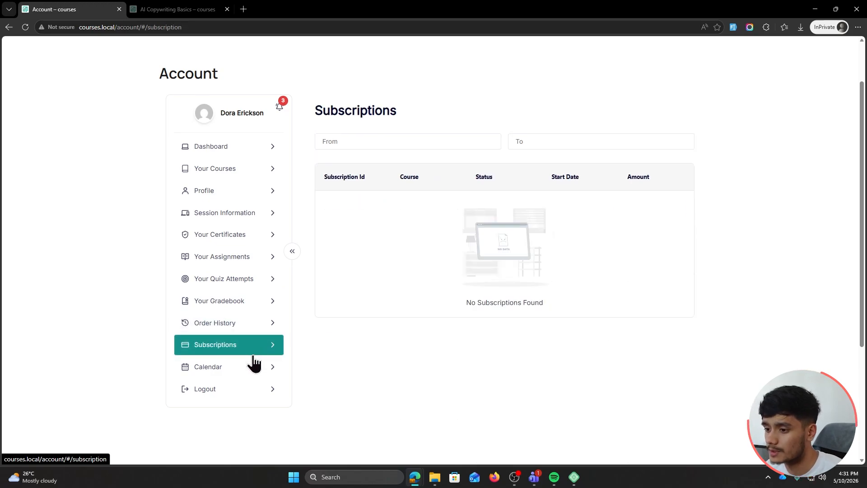
left_click(252, 359)
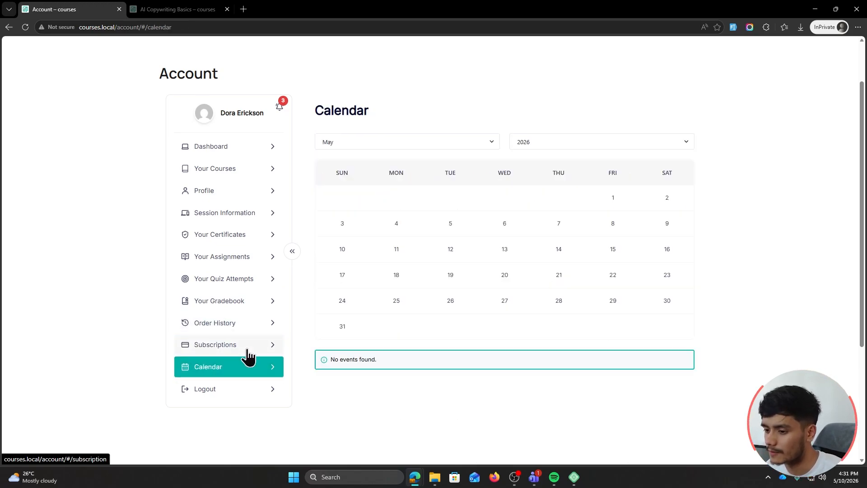
scroll(110, 337, "up", 2)
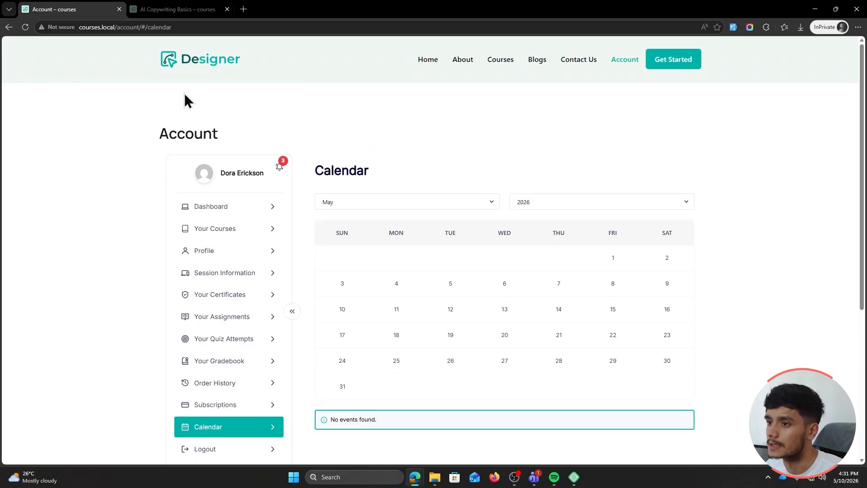
key("alt+Tab")
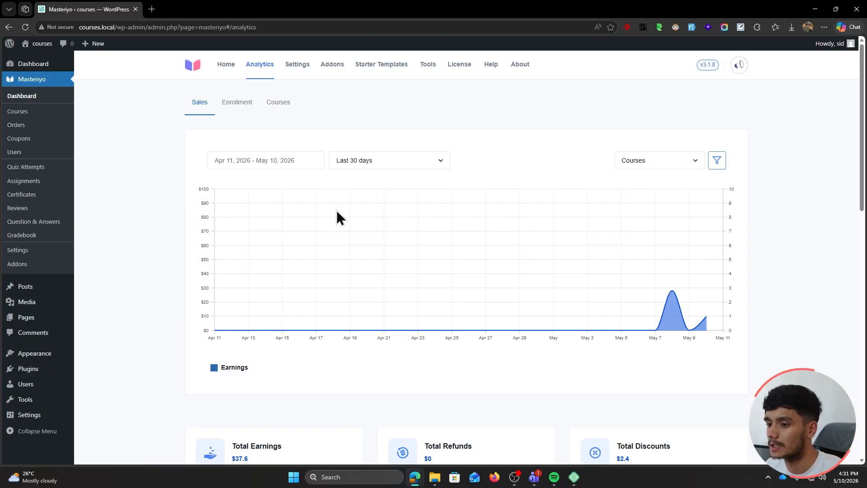
Look over the Enrollment and per-course analytics reports
mouse_move(672, 294)
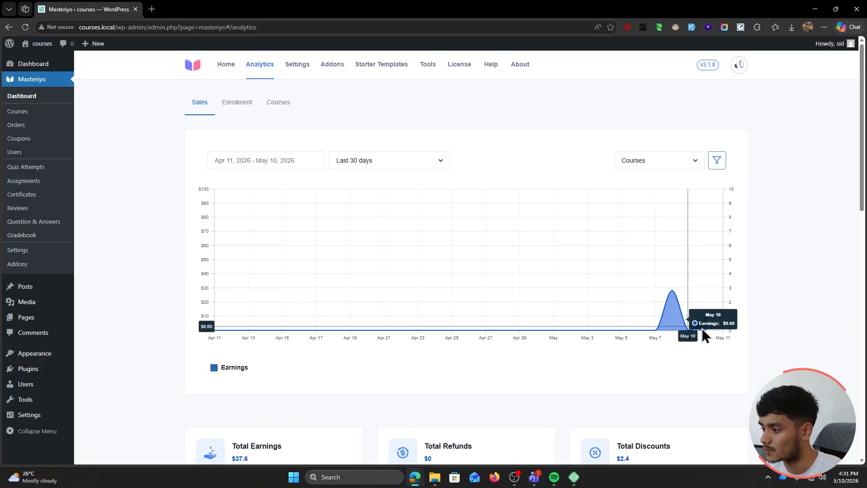
left_click(238, 109)
left_click(280, 108)
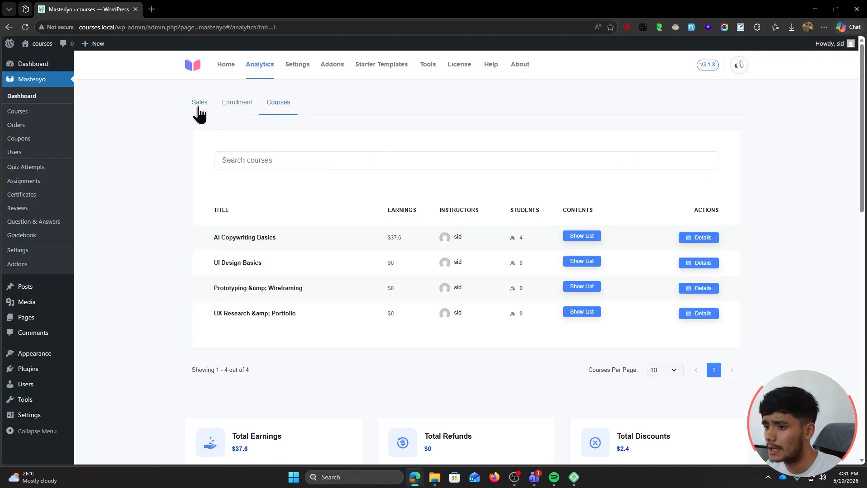
scroll(183, 208, "down", 13)
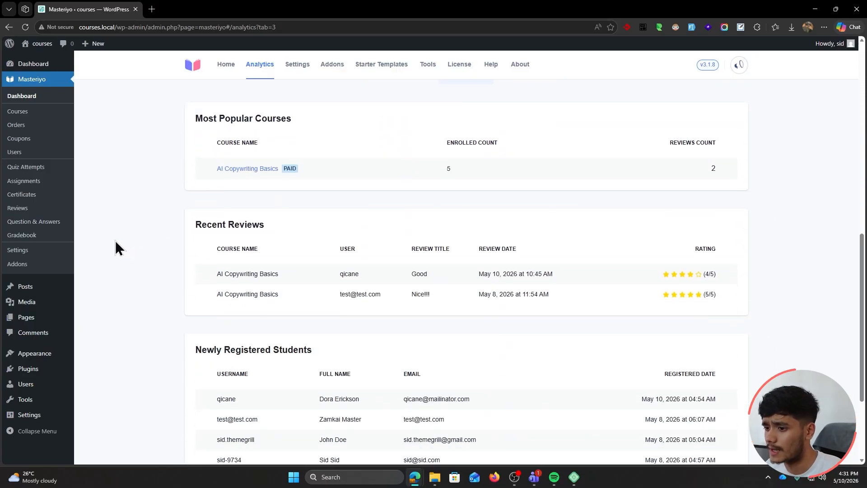
scroll(115, 240, "down", 1)
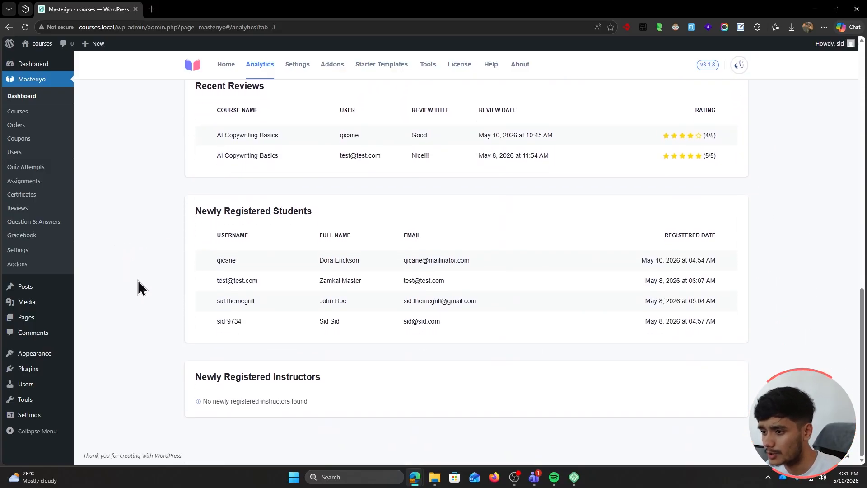
scroll(108, 273, "up", 13)
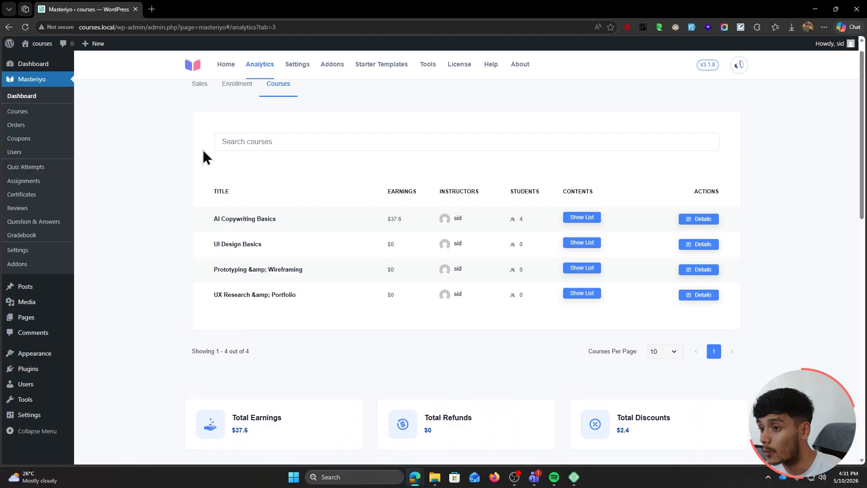
Return to Sales analytics showing $37.6 earnings, $0 refunds and $2.4 discounts for Apr 11–May 10, 2026
left_click(231, 86)
left_click(199, 86)
scroll(787, 226, "down", 8)
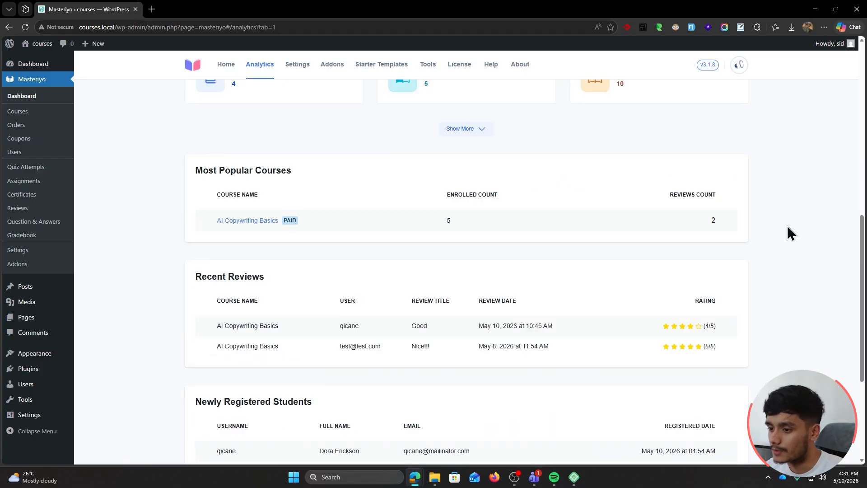
scroll(787, 226, "down", 2)
scroll(430, 209, "down", 5)
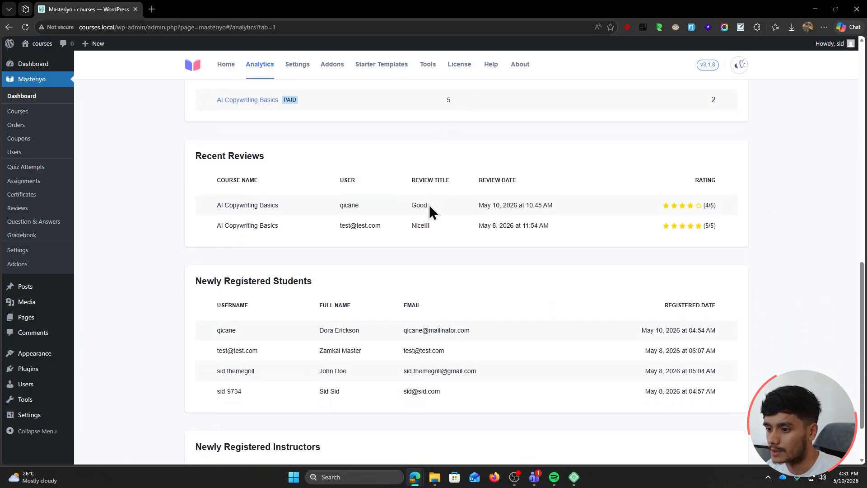
scroll(124, 270, "up", 3)
scroll(123, 267, "up", 10)
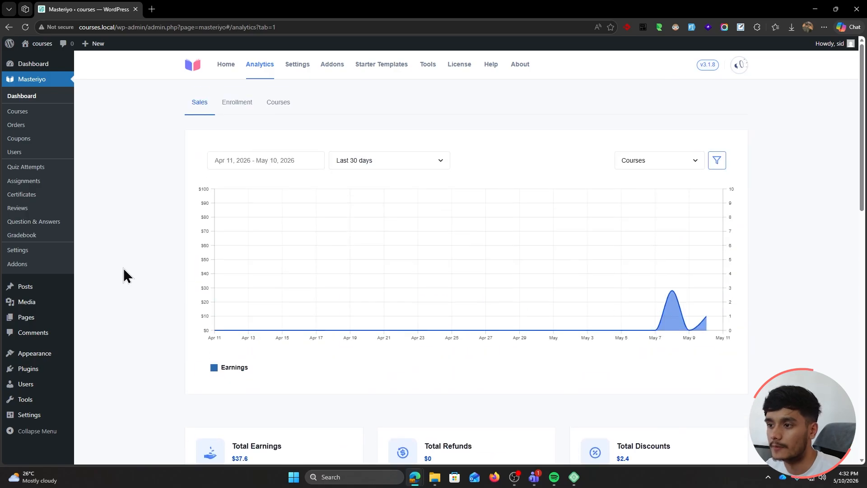
Check the single course page Settings, then return to the All Courses list of four courses
left_click(27, 111)
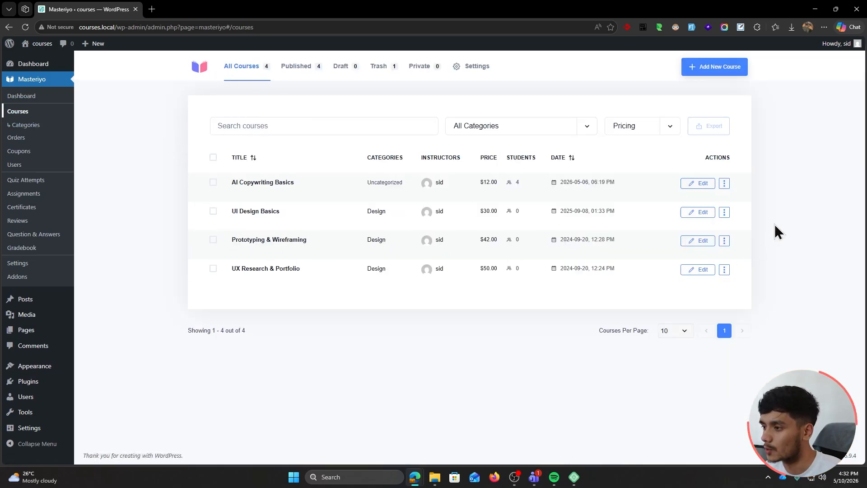
left_click(466, 66)
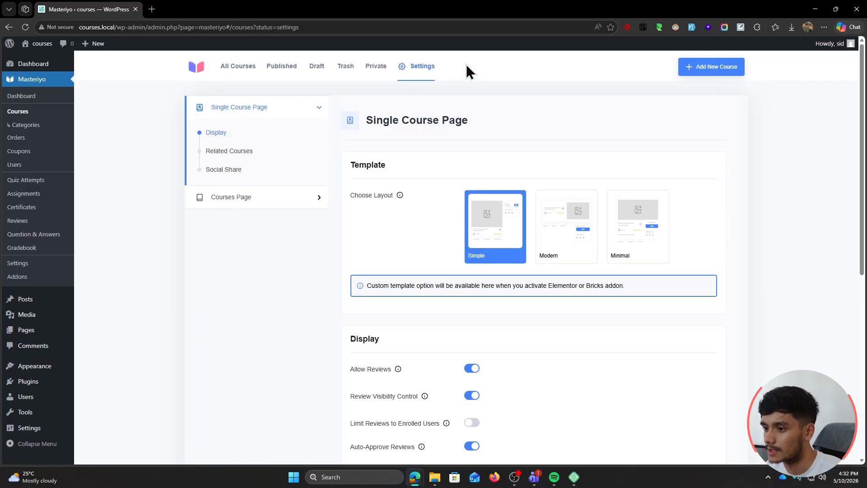
left_click(240, 68)
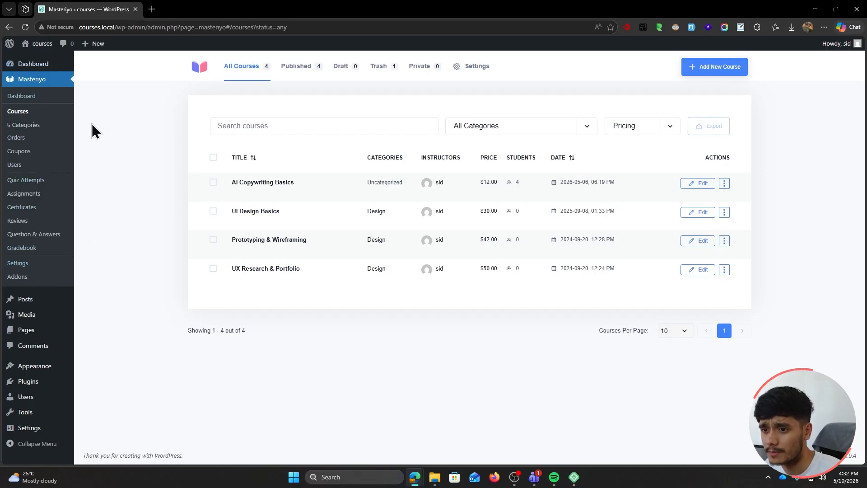
Set the newest $9.60 AI Copywriting Basics order's status to Pending and update the order
left_click(18, 137)
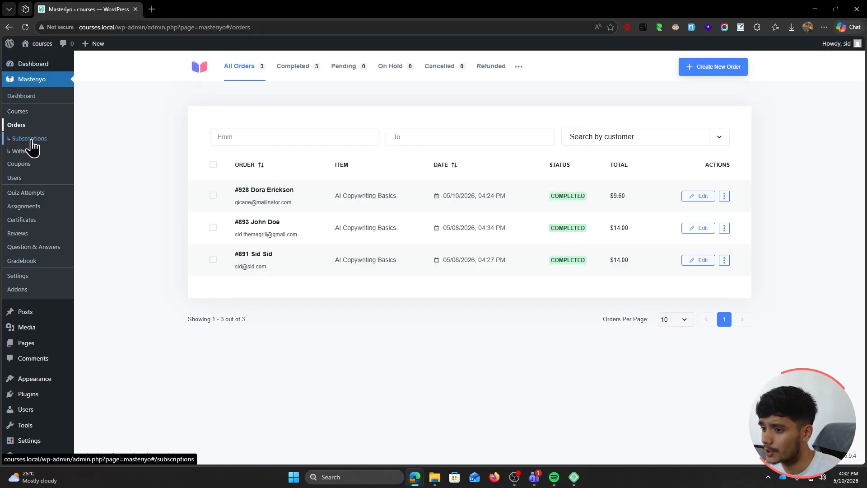
left_click(692, 200)
scroll(429, 185, "down", 2)
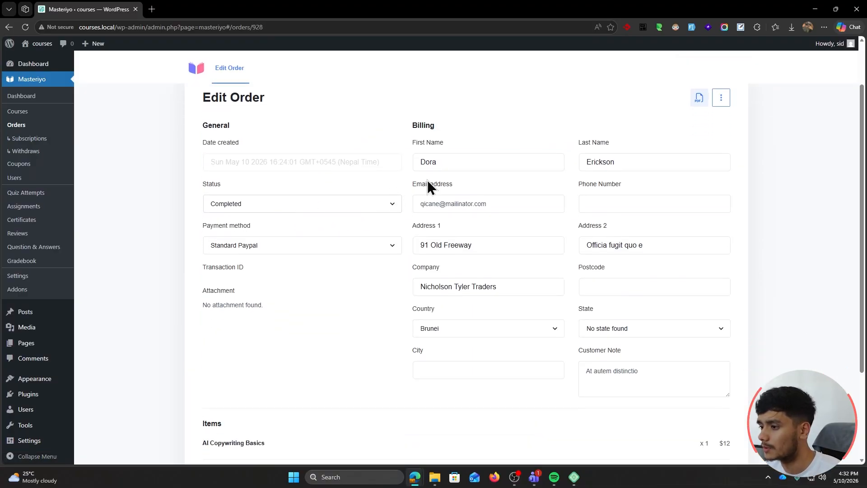
left_click(299, 210)
left_click(275, 221)
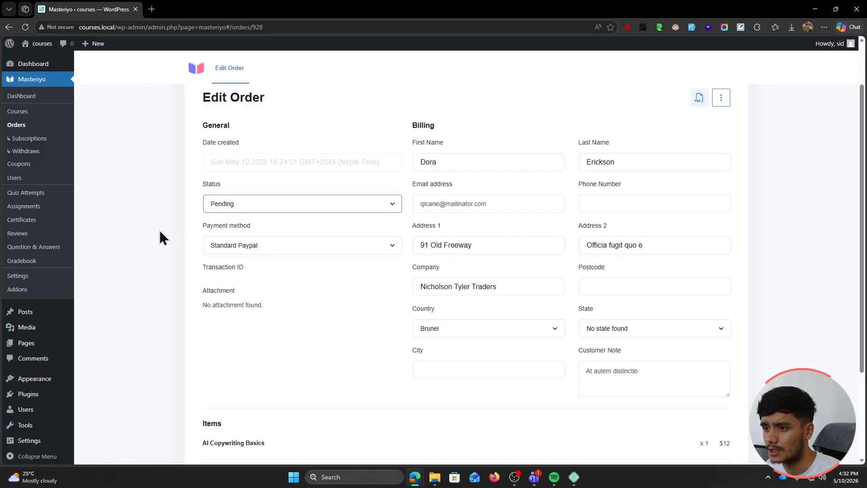
scroll(168, 239, "down", 3)
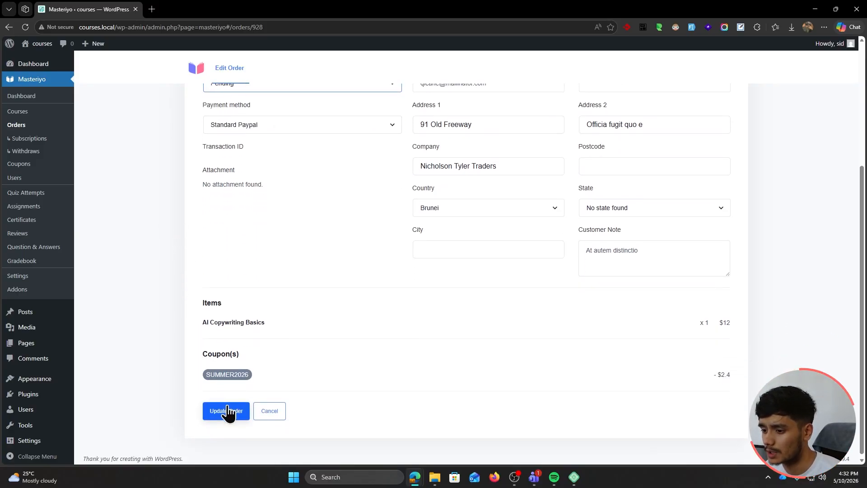
left_click(228, 411)
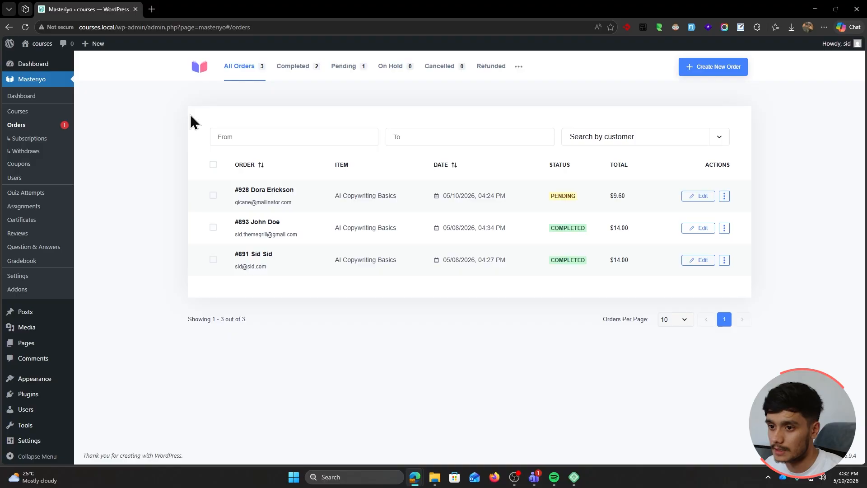
Review the Subscriptions, Orders, Withdraws and Coupons lists
left_click(40, 141)
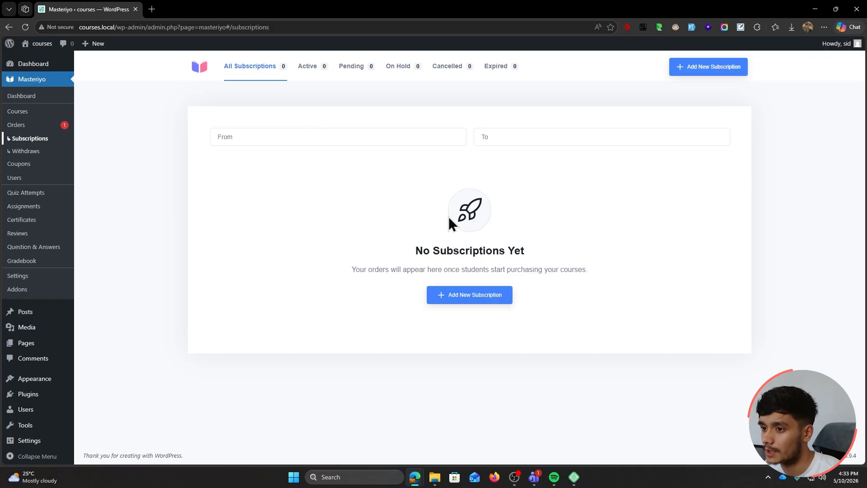
left_click(18, 125)
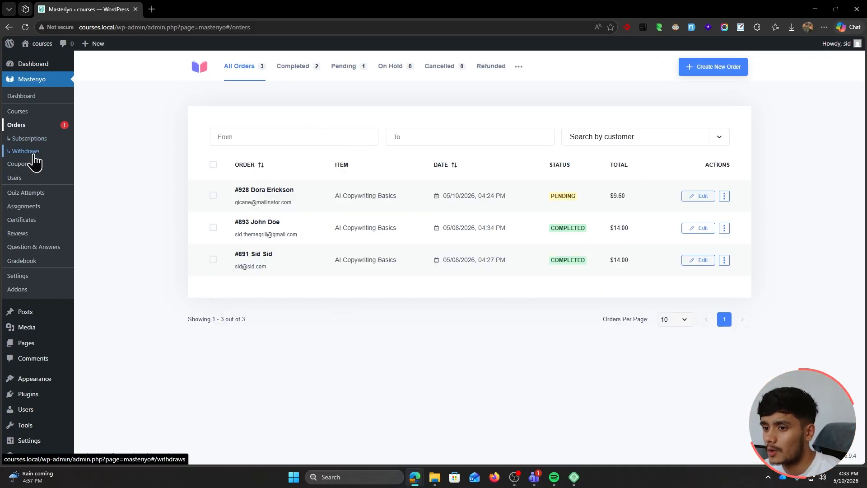
left_click(26, 151)
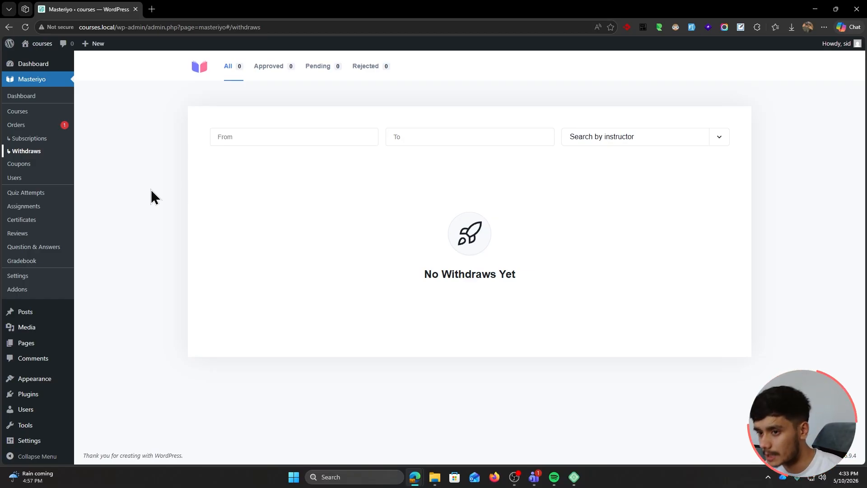
left_click(28, 164)
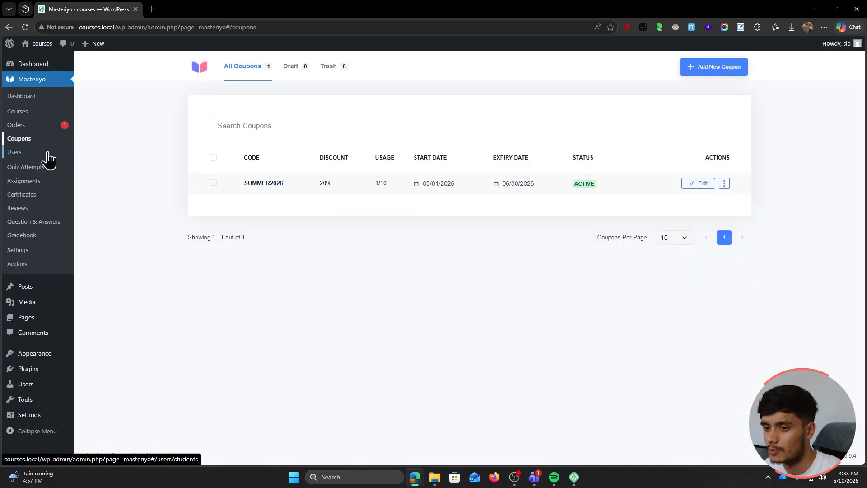
Browse the four-student Users list and a student's profile, then go to the empty Groups page
left_click(14, 152)
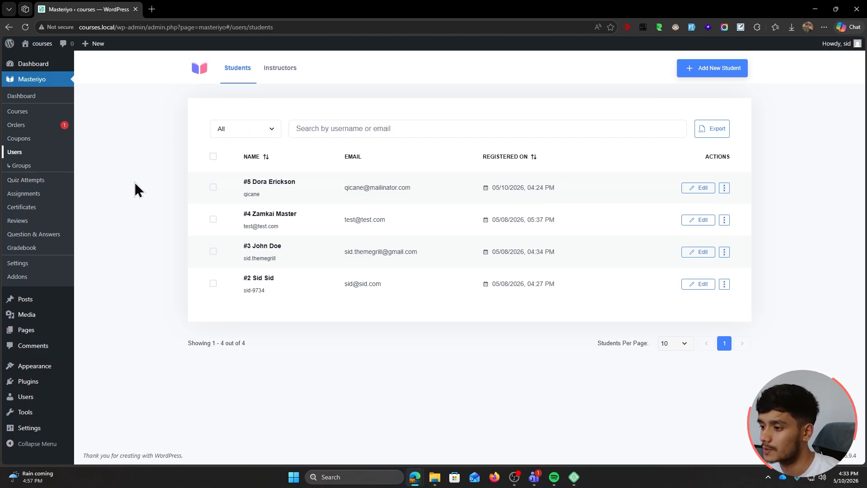
left_click(694, 189)
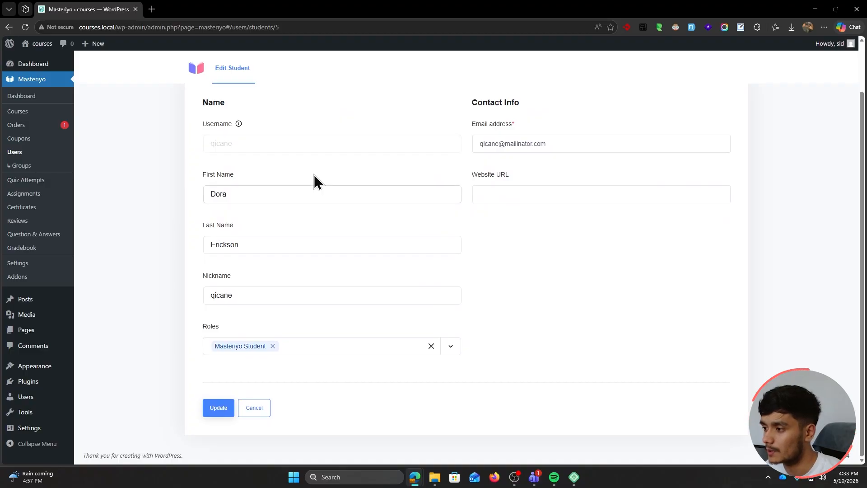
left_click(190, 111)
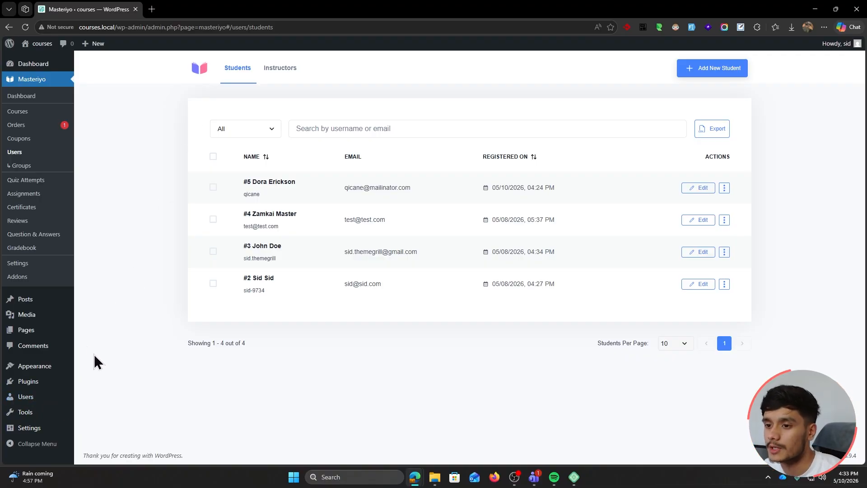
left_click(21, 167)
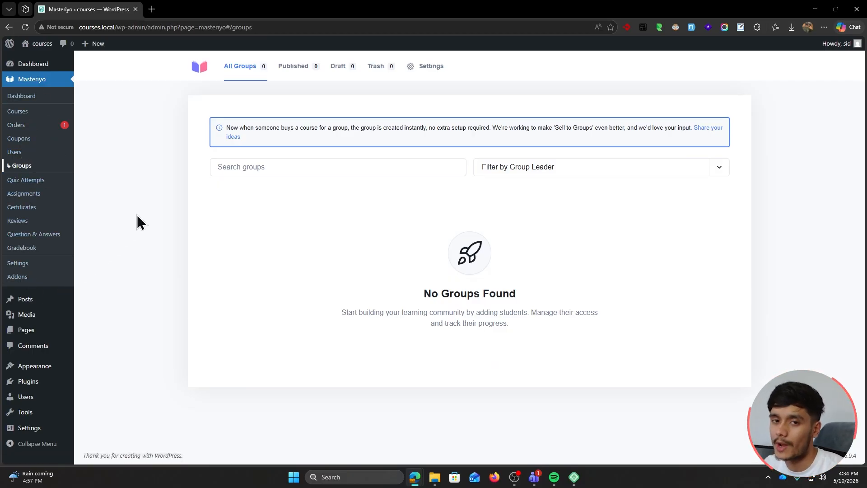
Toggle the Course Preview addon off and back on, then view the five quiz attempts
left_click(40, 283)
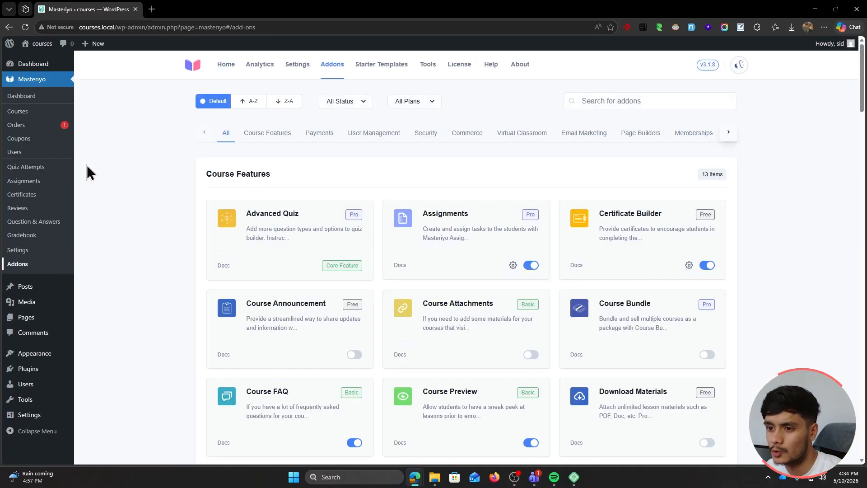
scroll(167, 242, "down", 2)
scroll(158, 233, "down", 2)
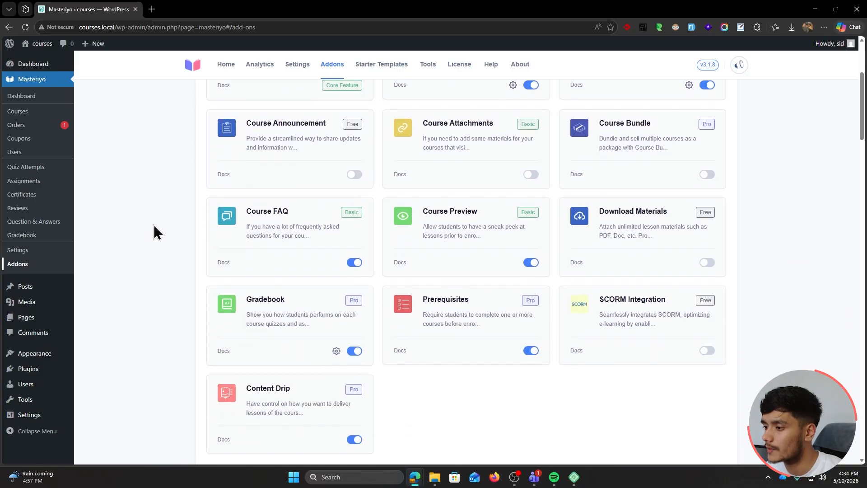
scroll(761, 341, "down", 1)
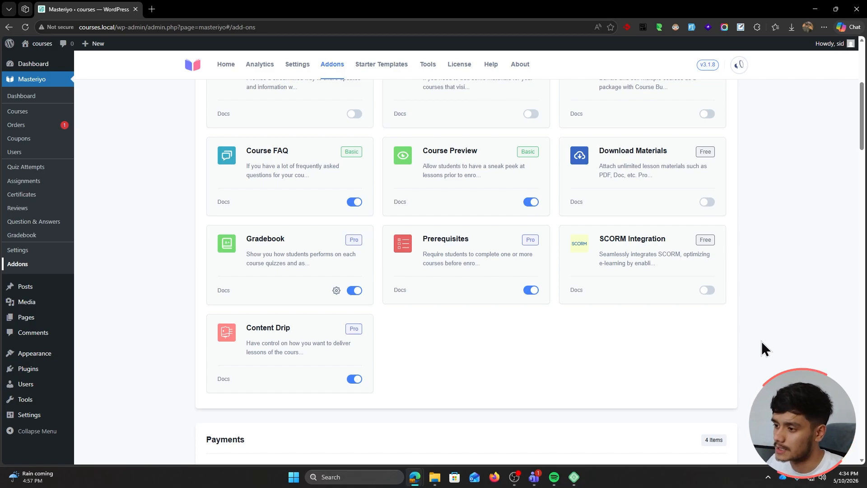
left_click(533, 202)
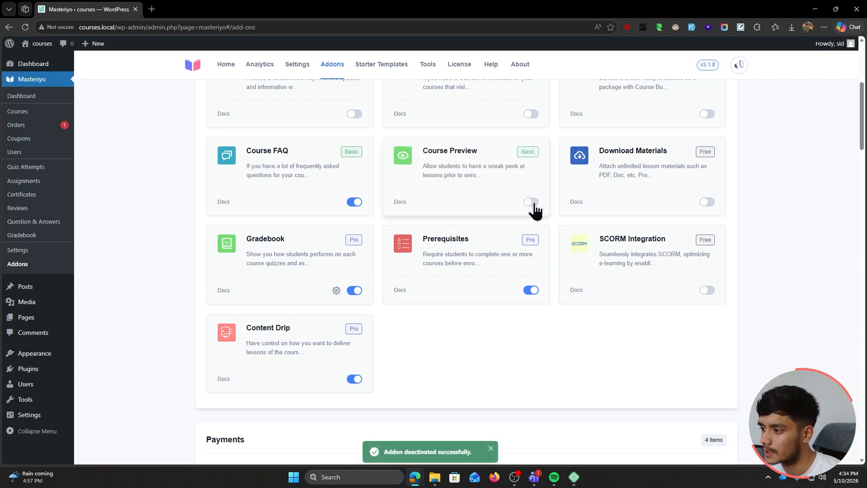
left_click(535, 203)
scroll(808, 316, "up", 3)
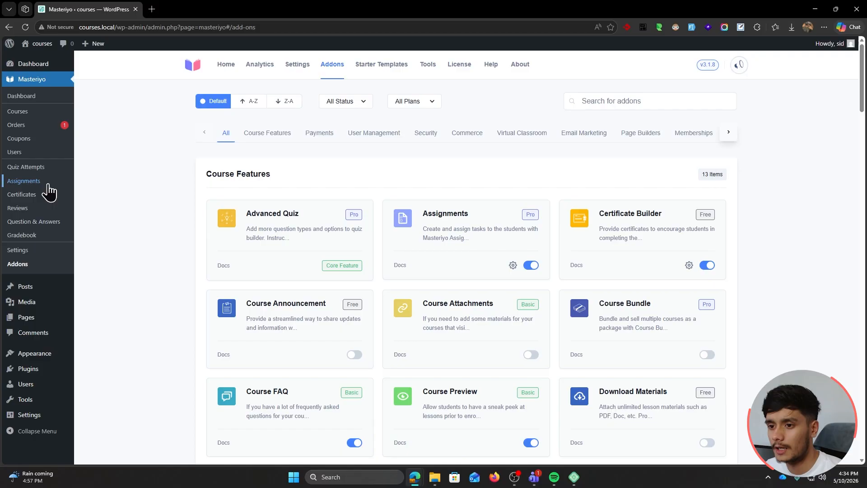
left_click(39, 170)
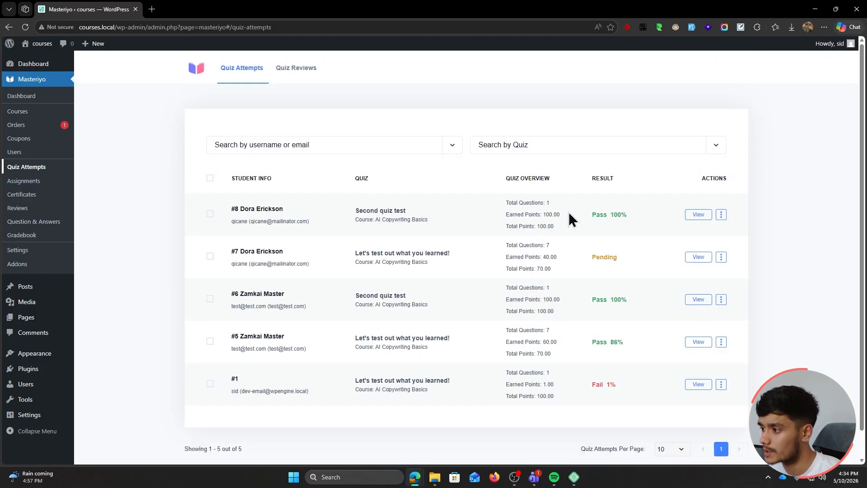
left_click(698, 215)
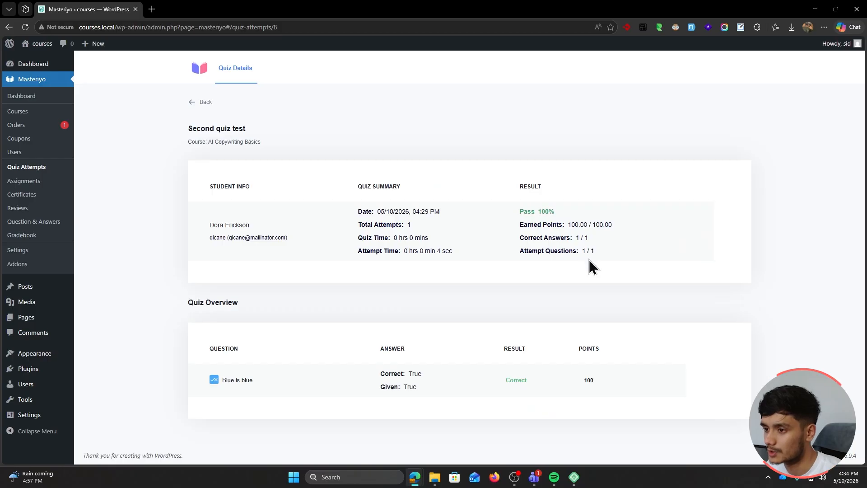
left_click(201, 102)
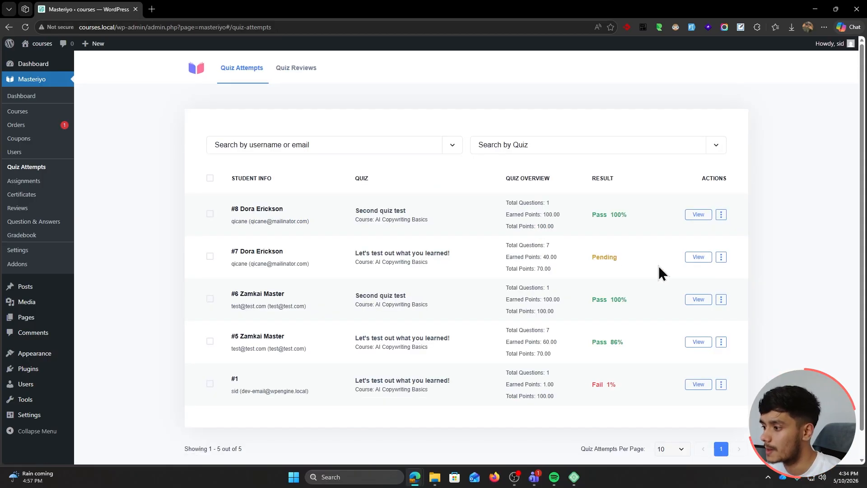
left_click(698, 300)
left_click(198, 105)
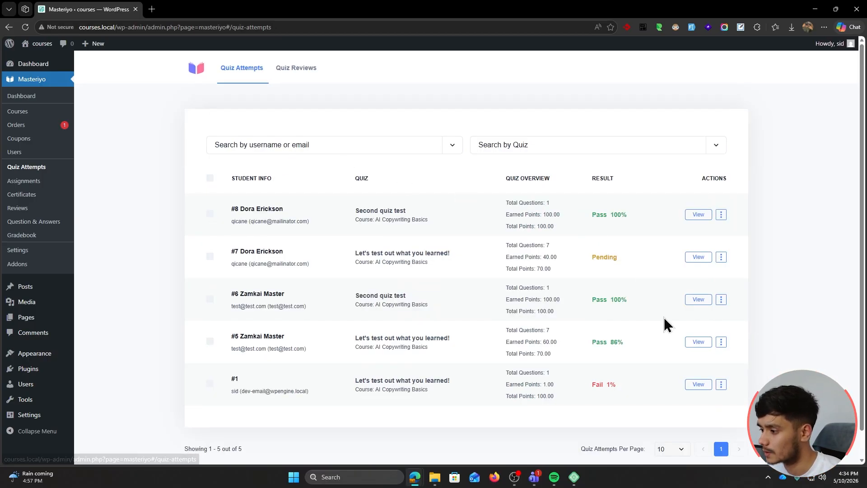
left_click(696, 341)
scroll(542, 232, "down", 3)
scroll(542, 233, "up", 3)
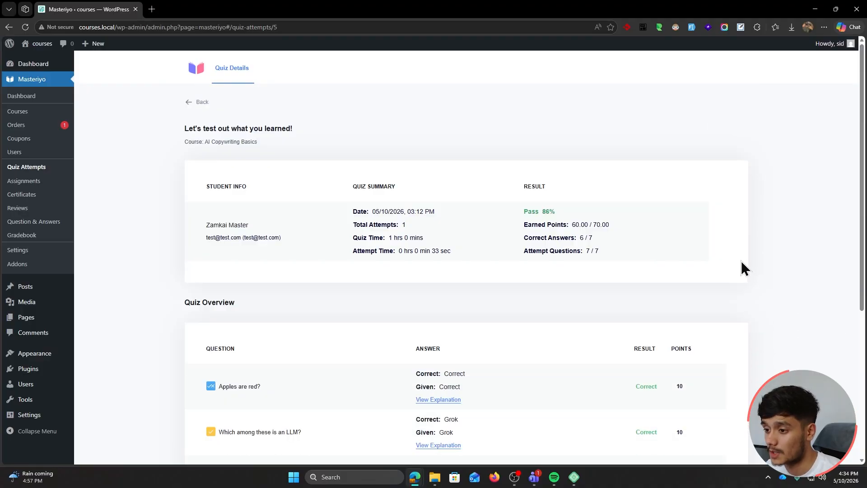
scroll(765, 272, "down", 3)
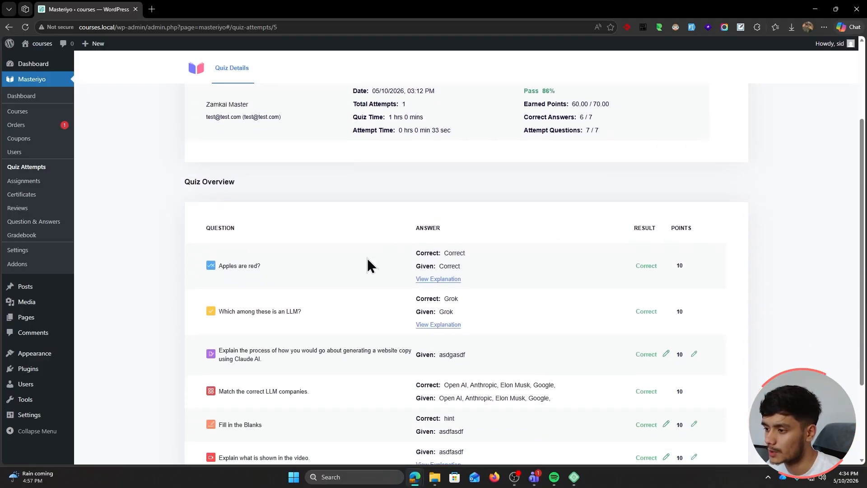
scroll(513, 280, "down", 3)
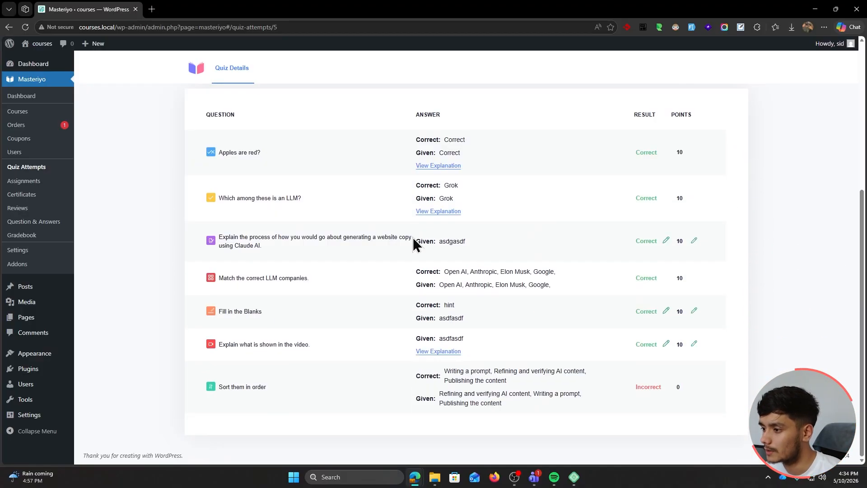
left_click(695, 242)
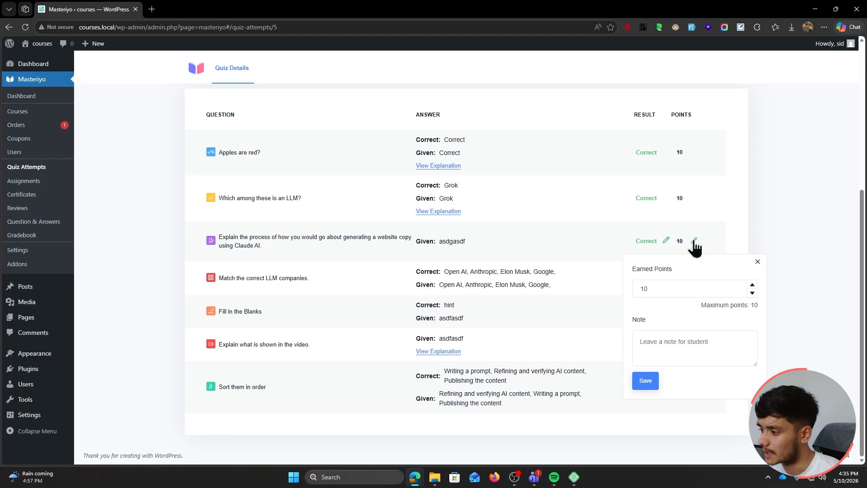
left_click(537, 243)
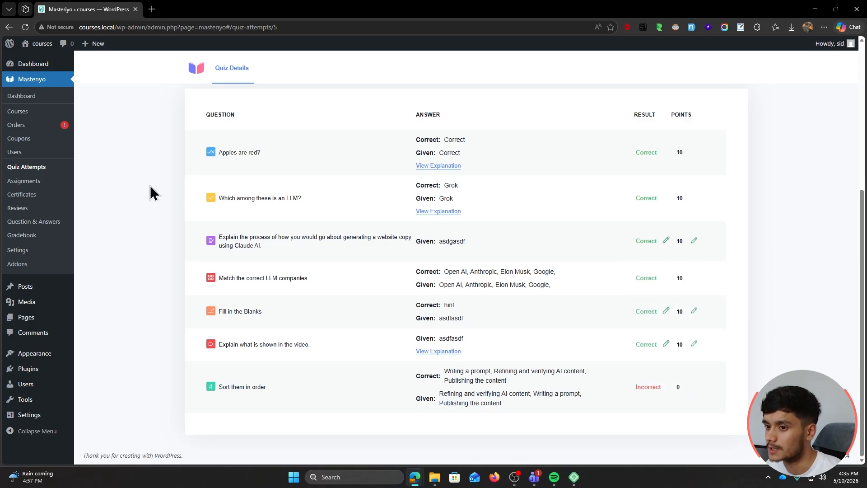
Review the assignment submissions and the passed submission's details
left_click(55, 185)
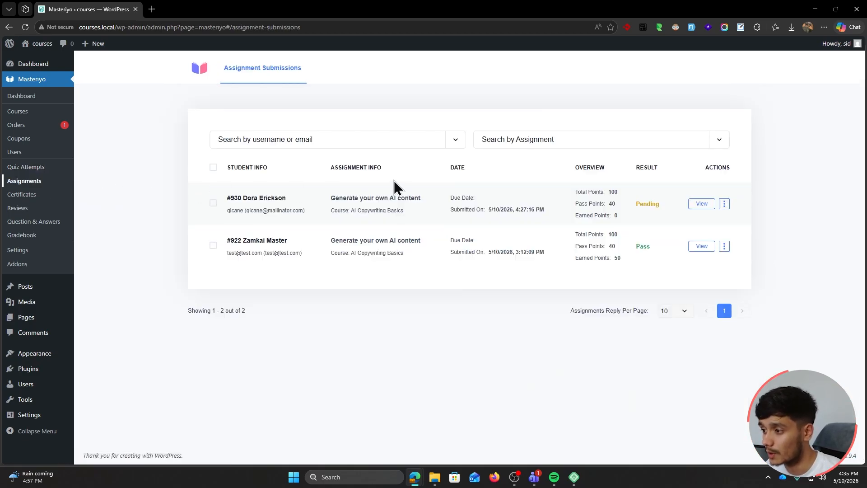
left_click(702, 247)
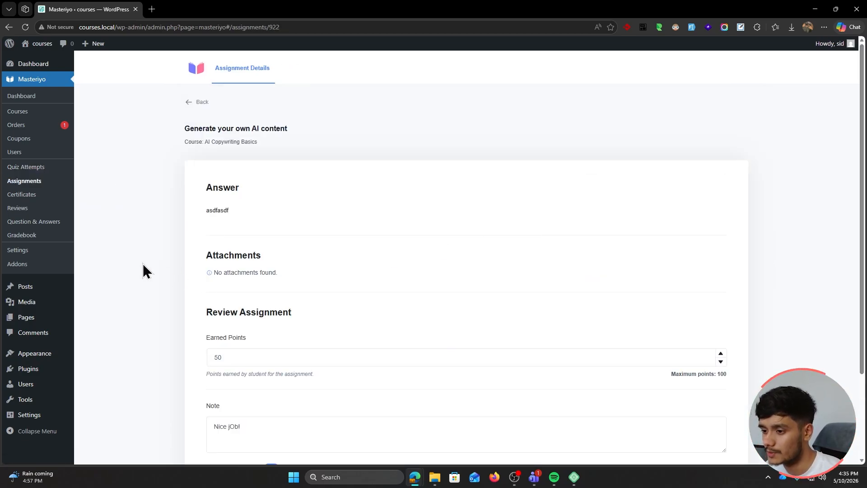
scroll(143, 266, "down", 2)
scroll(143, 263, "up", 3)
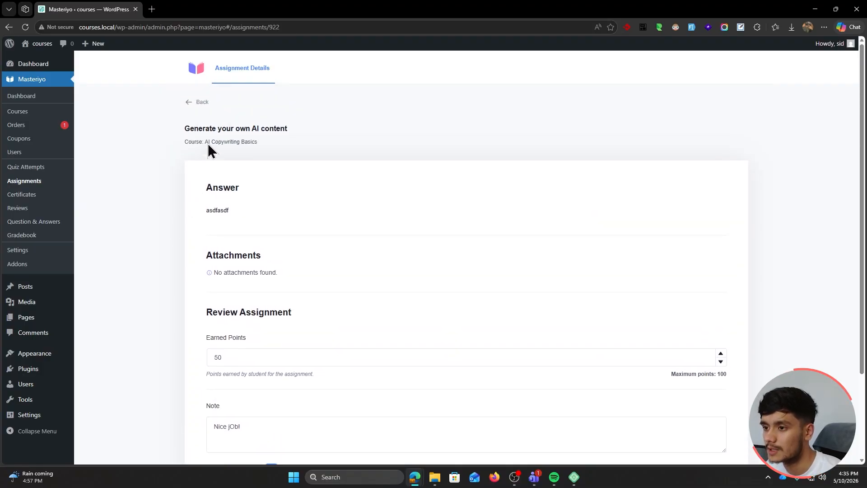
left_click(201, 101)
Look through the certificates list and the course review titled Good
left_click(50, 198)
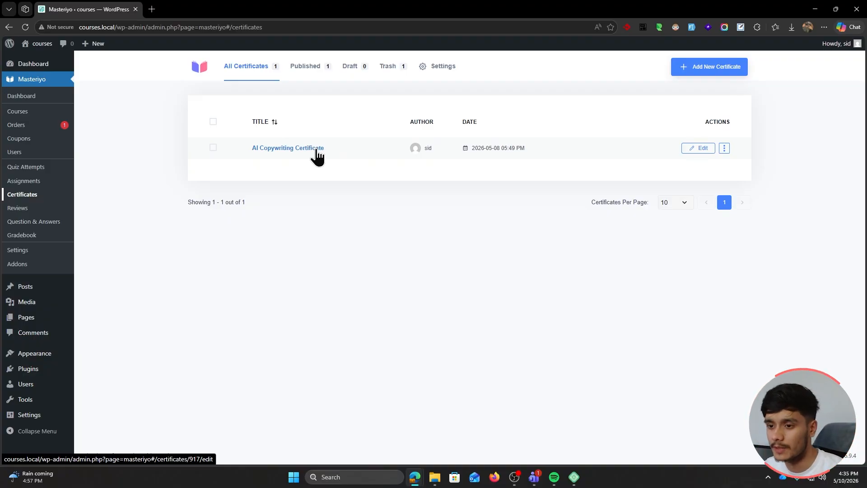
left_click(22, 209)
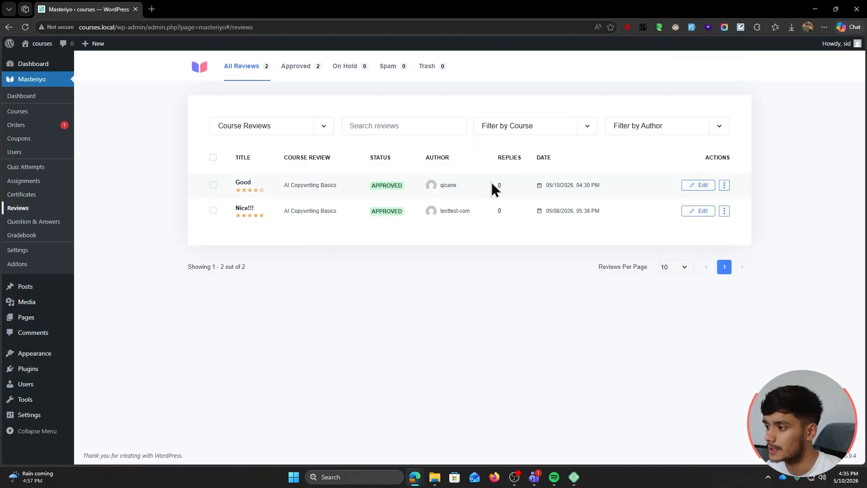
left_click(701, 186)
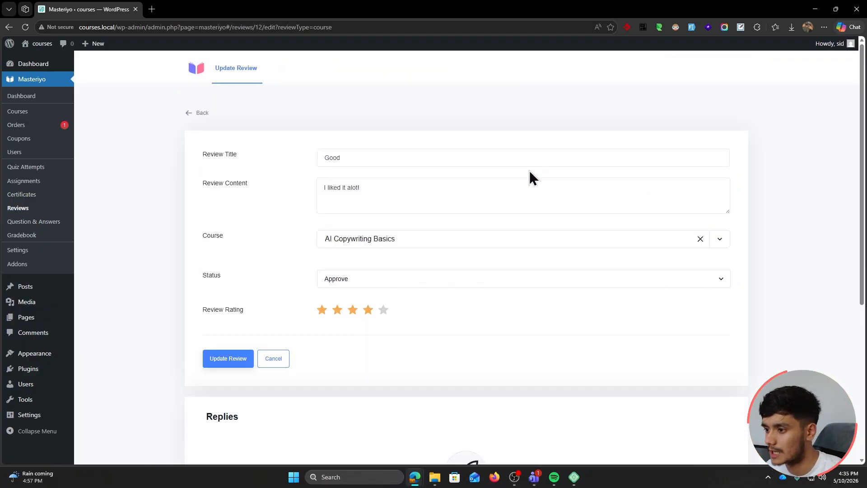
scroll(266, 191, "down", 2)
scroll(235, 154, "up", 2)
left_click(198, 112)
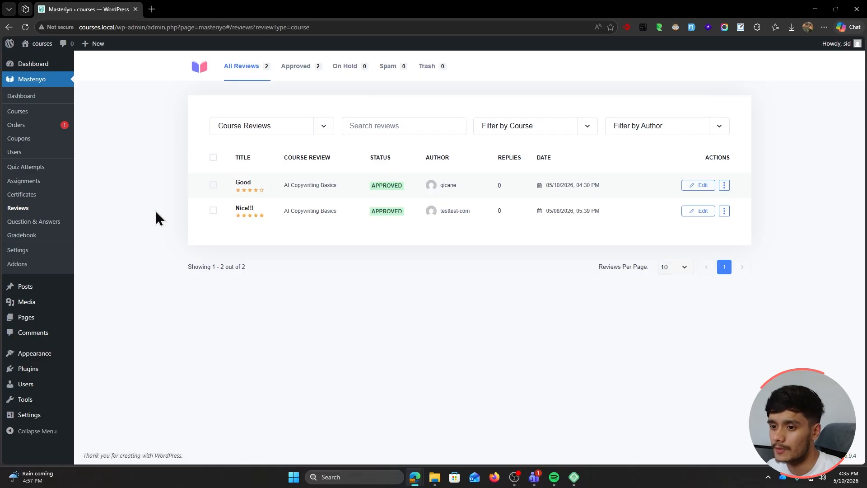
Reply 'Yes apples are red' to the question Why are apples red?
left_click(45, 223)
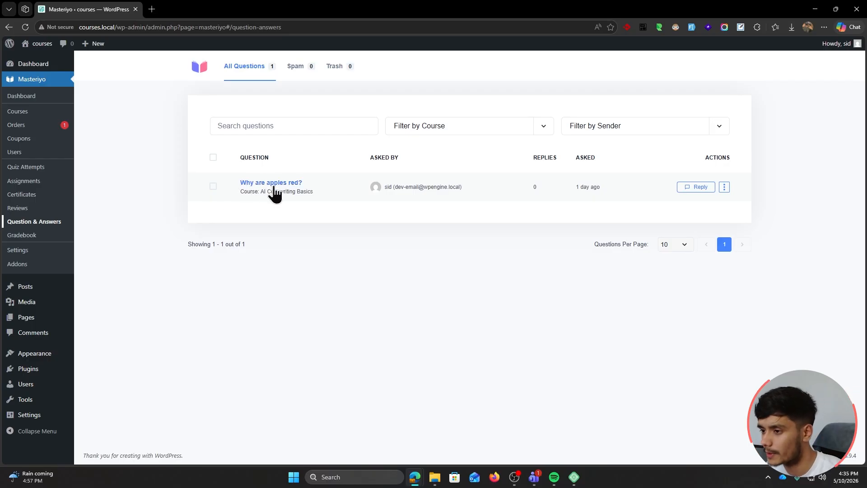
left_click(697, 188)
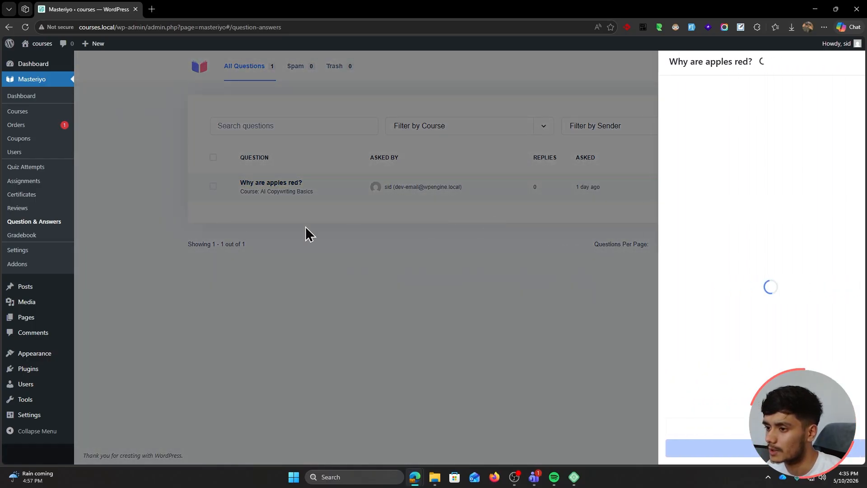
left_click(442, 199)
left_click(276, 186)
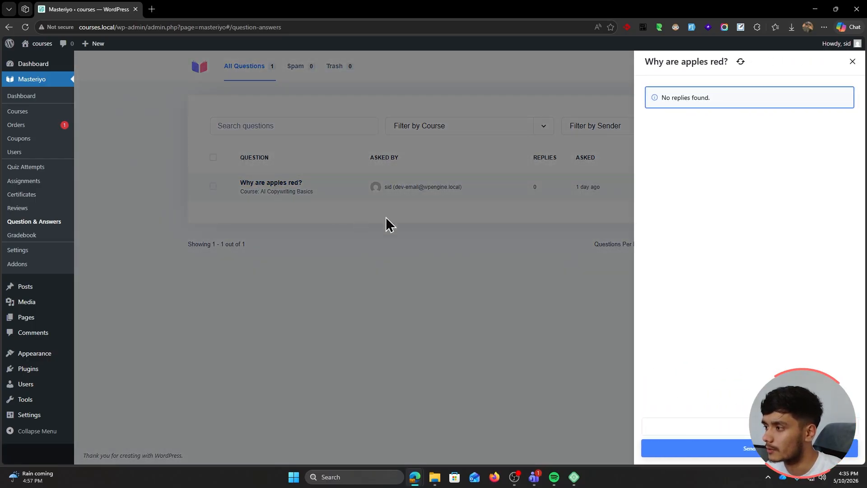
left_click(746, 426)
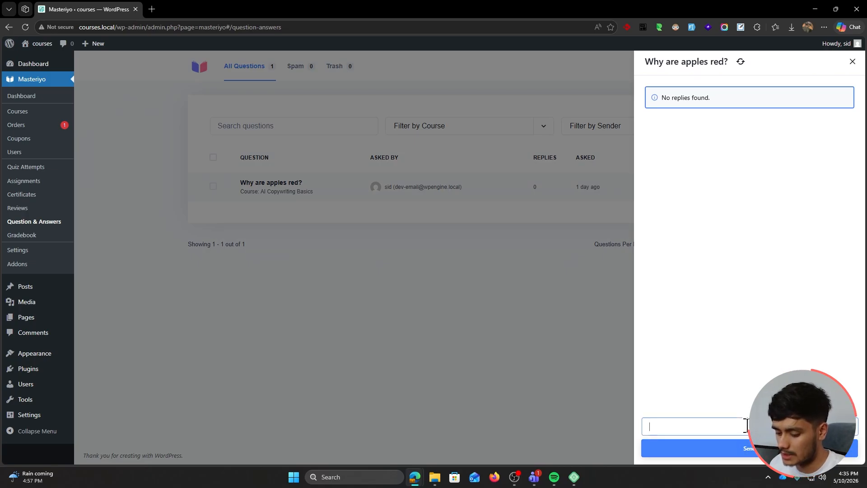
type("Yes apples ")
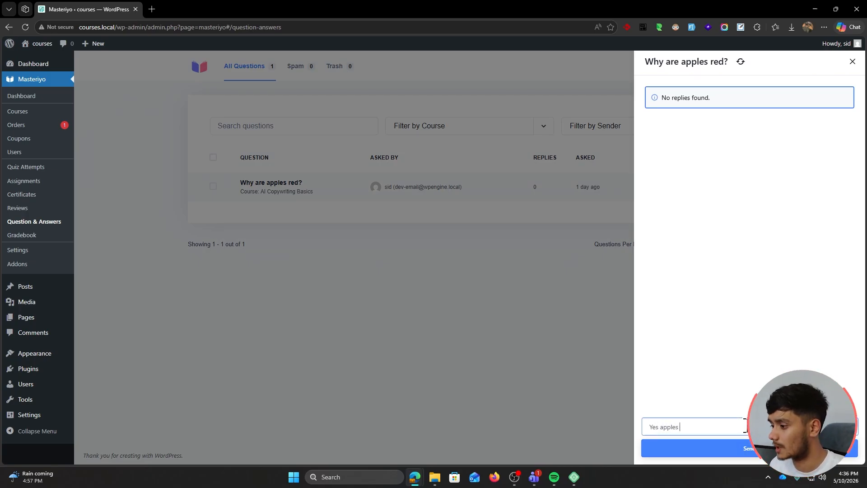
type("are red")
left_click(746, 449)
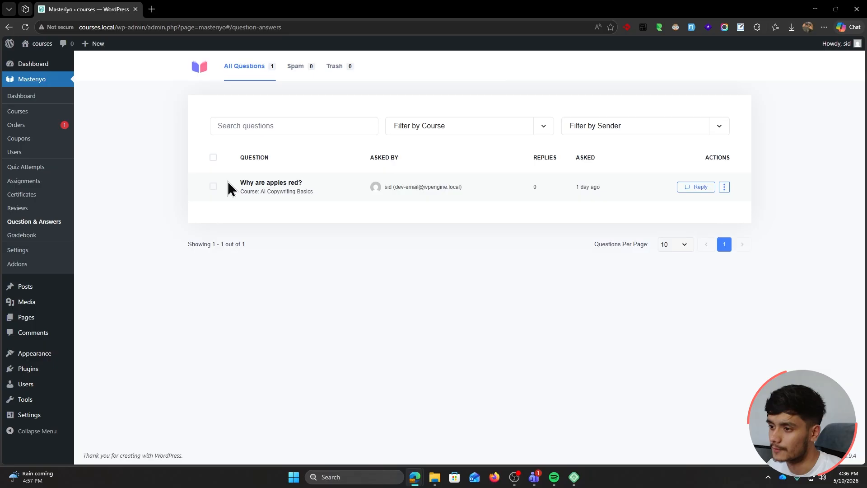
Inspect the graded student's Grade Details (78.57%, grade B) and return to the Gradebook results
left_click(38, 239)
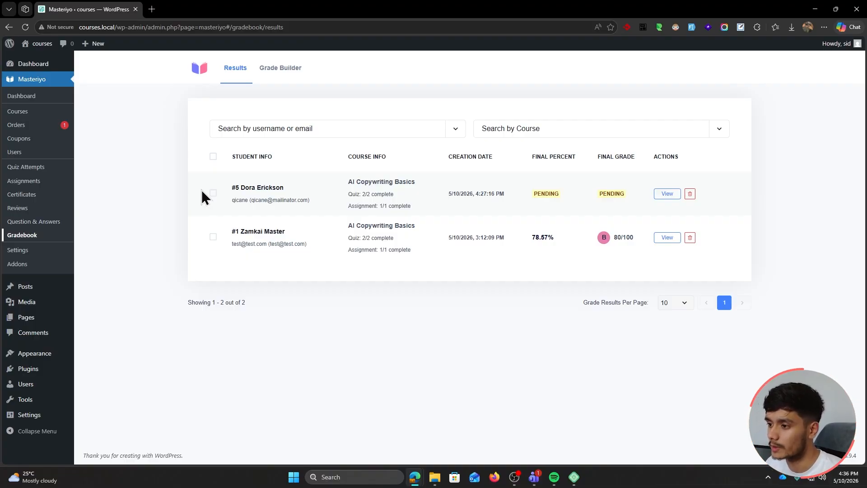
left_click(273, 234)
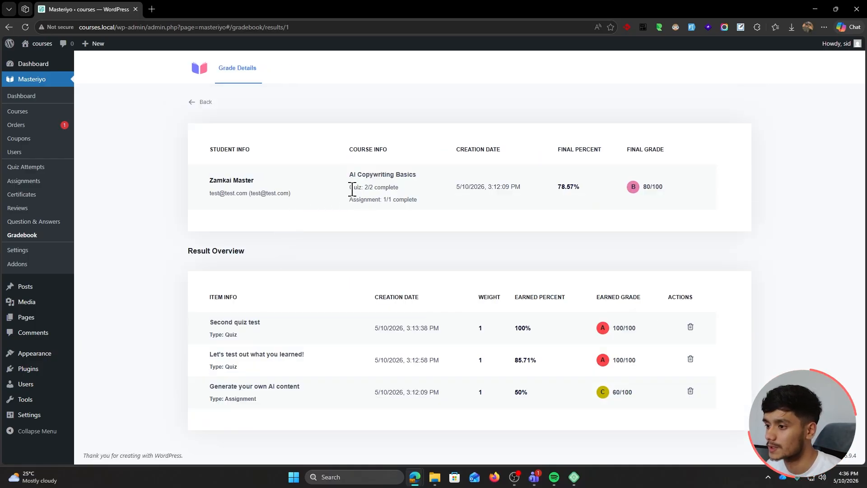
left_click_drag(349, 199, 422, 224)
left_click(648, 153)
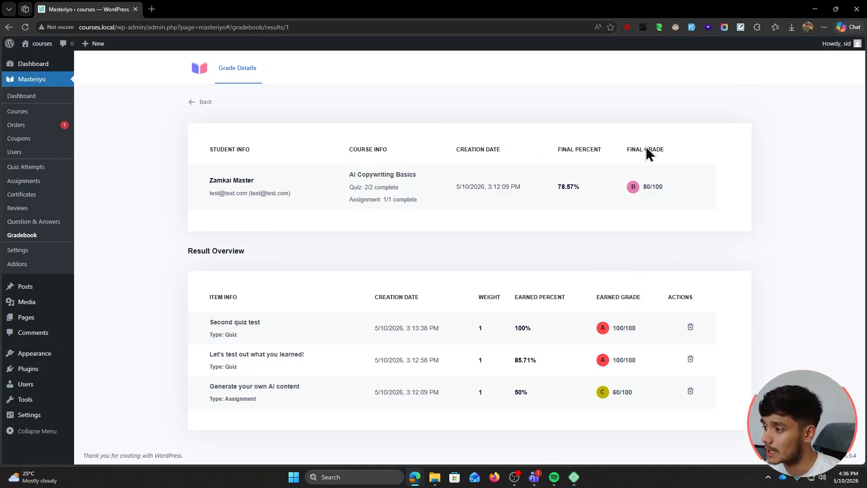
left_click(192, 102)
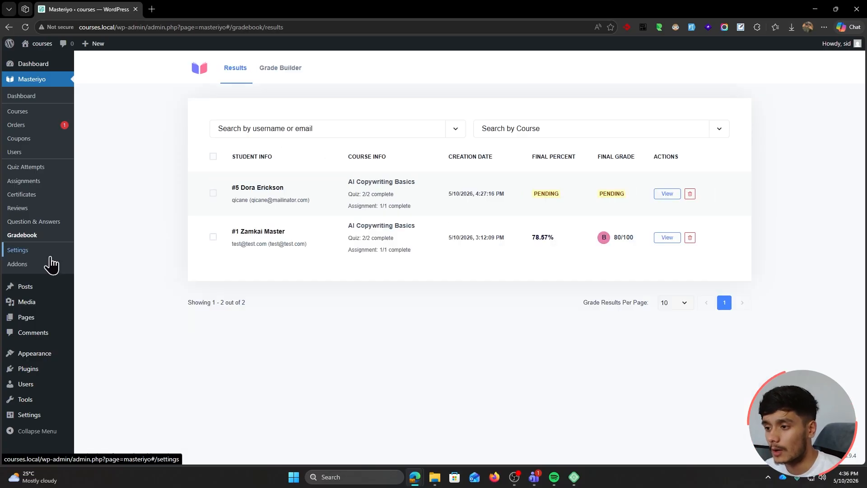
Open Masteriyo Settings and browse the Courses Page and Learn Page settings
left_click(51, 257)
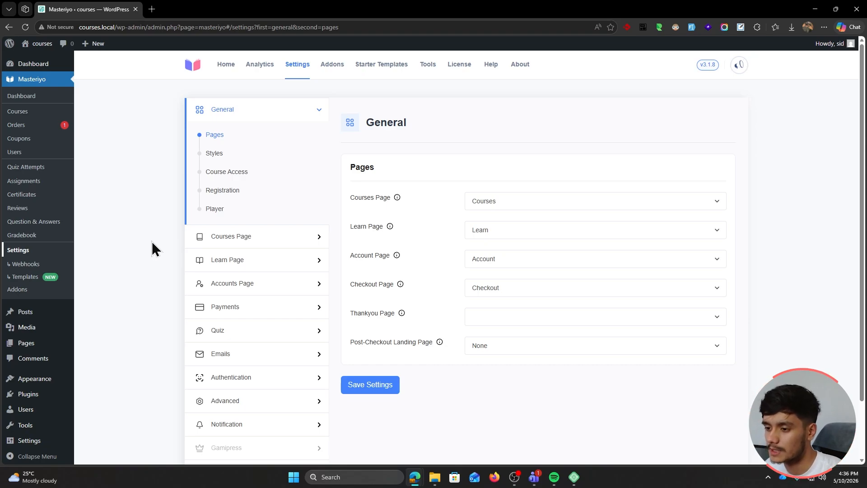
scroll(142, 243, "down", 2)
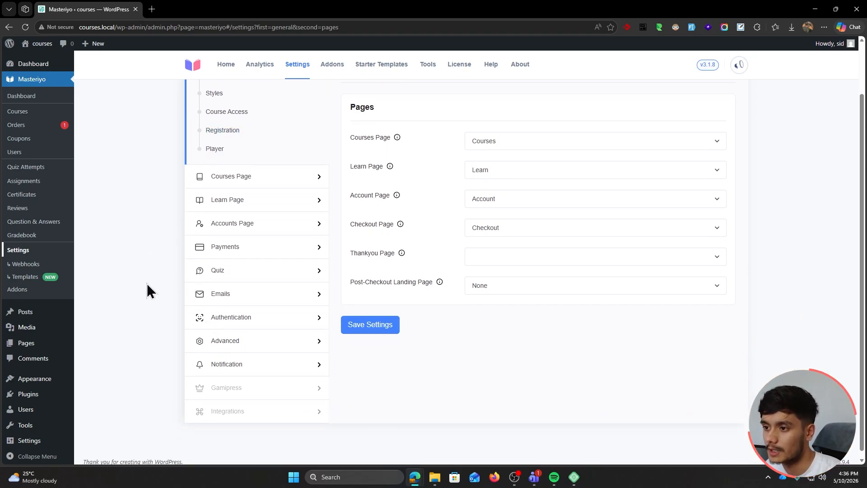
scroll(149, 290, "up", 2)
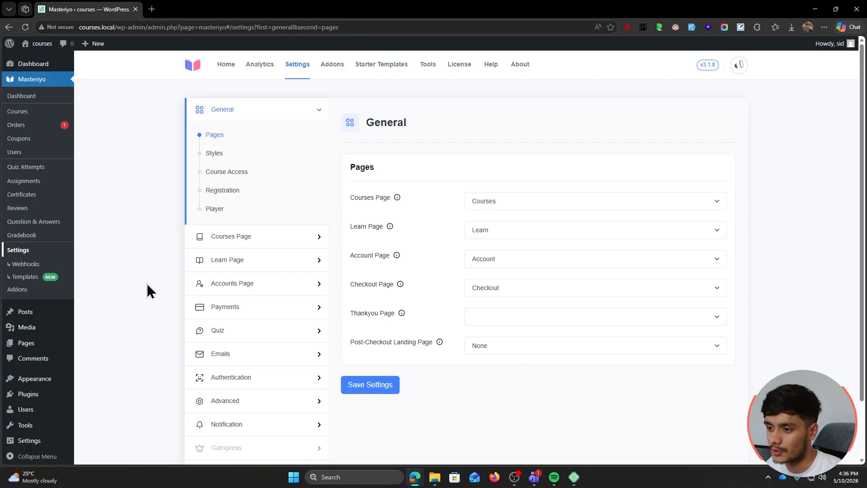
left_click(235, 239)
left_click(273, 163)
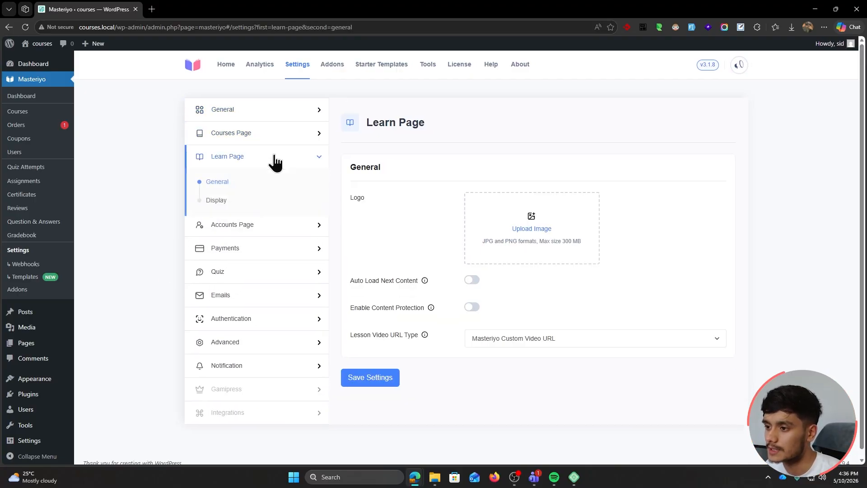
Show the Emails To Admin list, where all notifications except Assignment Submission are enabled
left_click(280, 293)
scroll(230, 239, "down", 1)
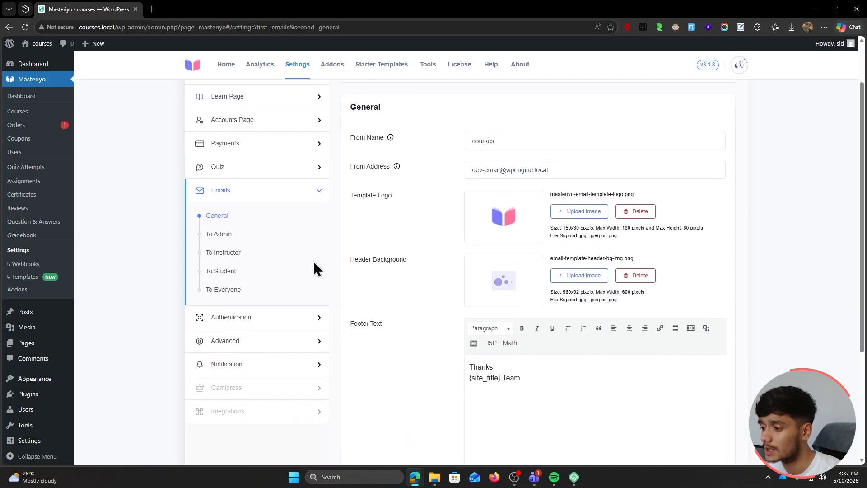
scroll(406, 286, "up", 1)
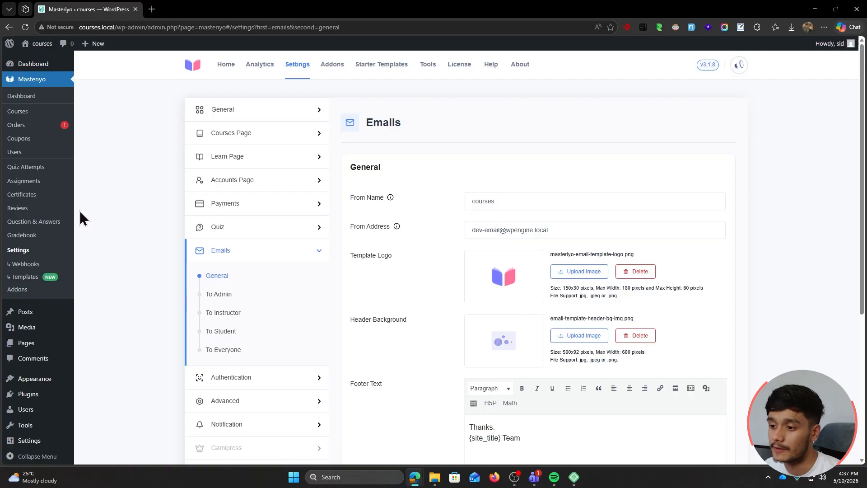
left_click(219, 295)
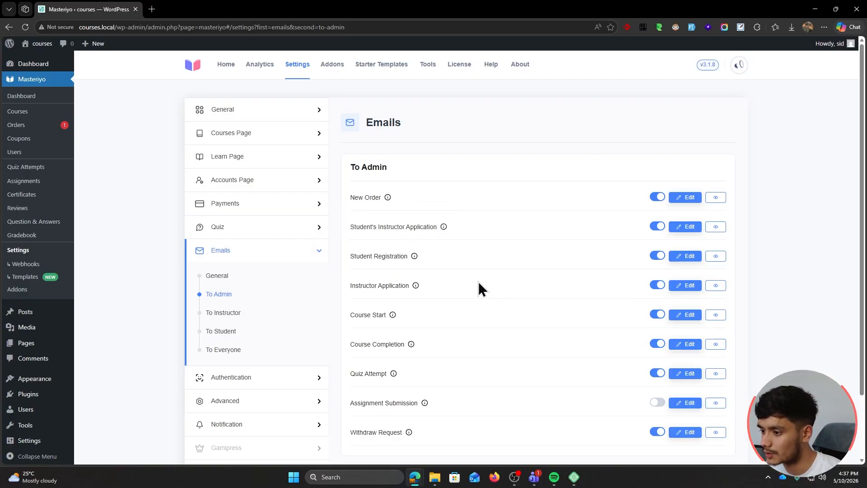
Preview the Student Registration email in the Emails settings, then close the preview
scroll(429, 289, "down", 2)
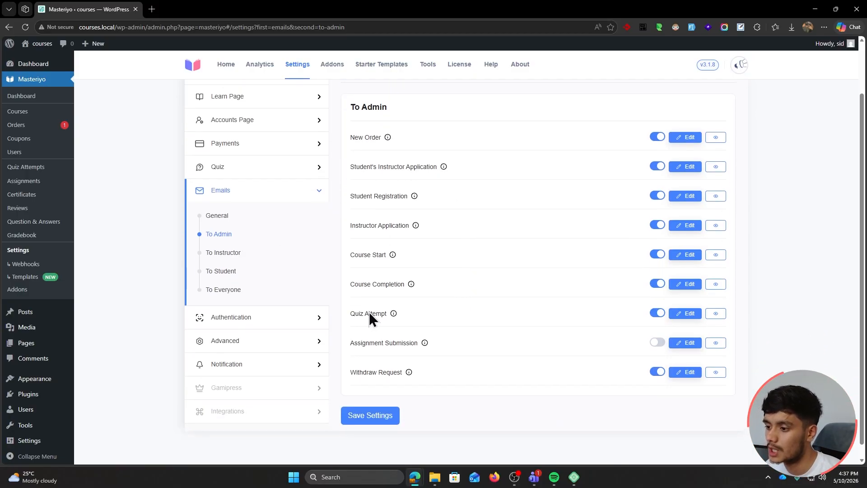
left_click(228, 270)
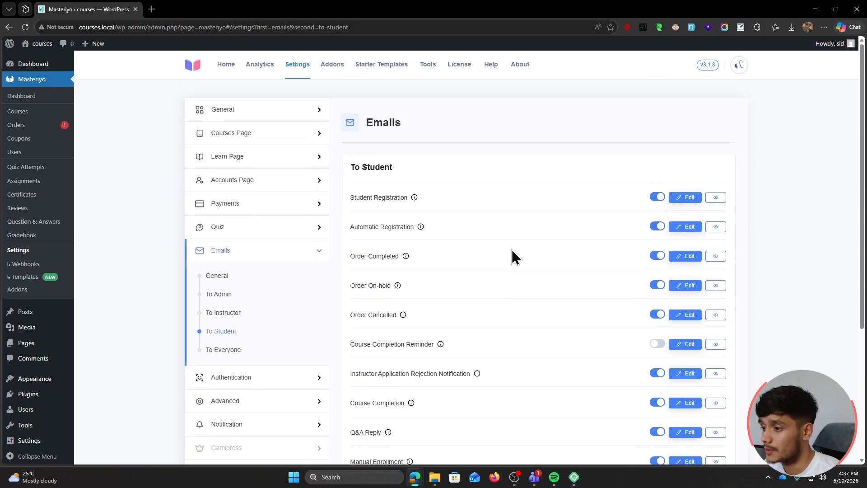
left_click(685, 197)
left_click(718, 199)
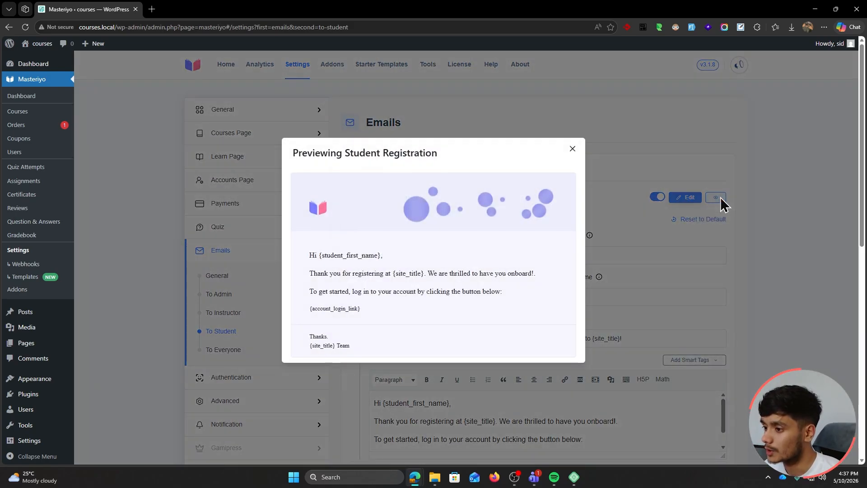
left_click(573, 149)
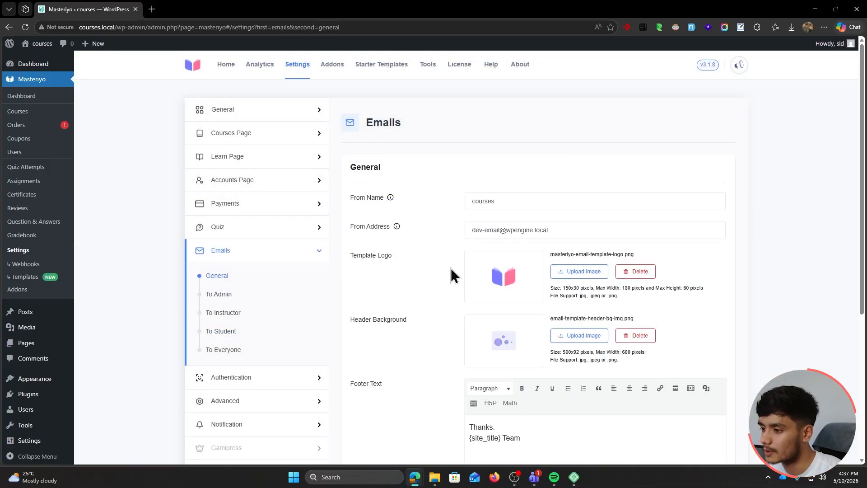
Review the Accounts Page display settings without changes, then return to the All Courses list
scroll(441, 281, "down", 5)
scroll(424, 275, "up", 4)
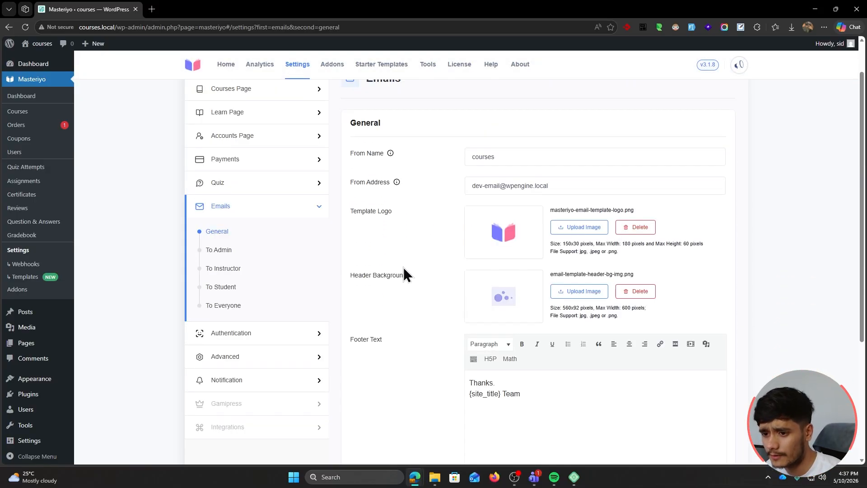
scroll(406, 262, "up", 1)
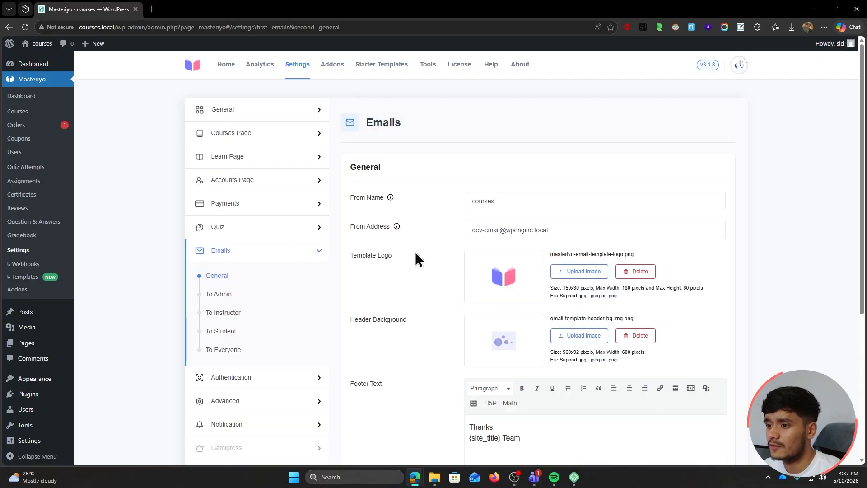
left_click(260, 183)
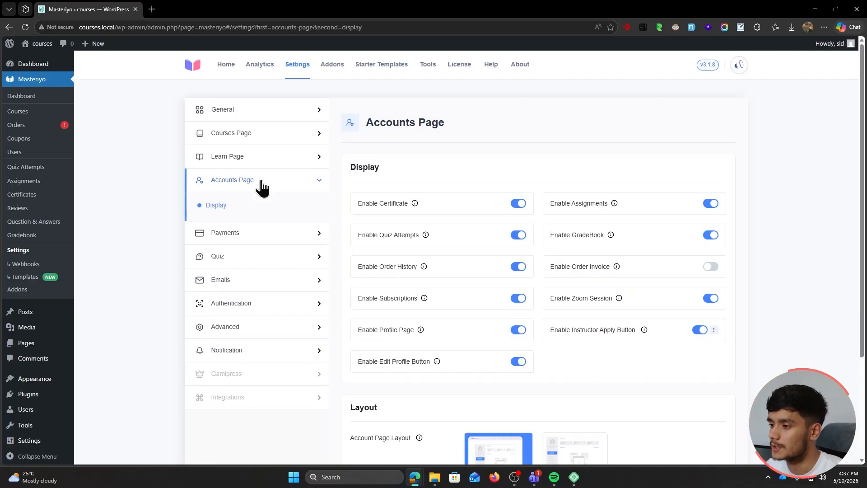
scroll(741, 189, "down", 1)
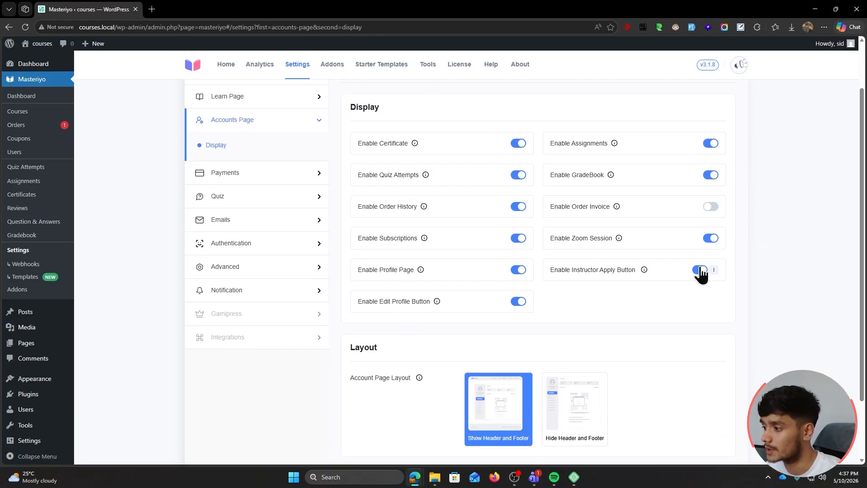
scroll(750, 288, "down", 1)
scroll(743, 316, "up", 2)
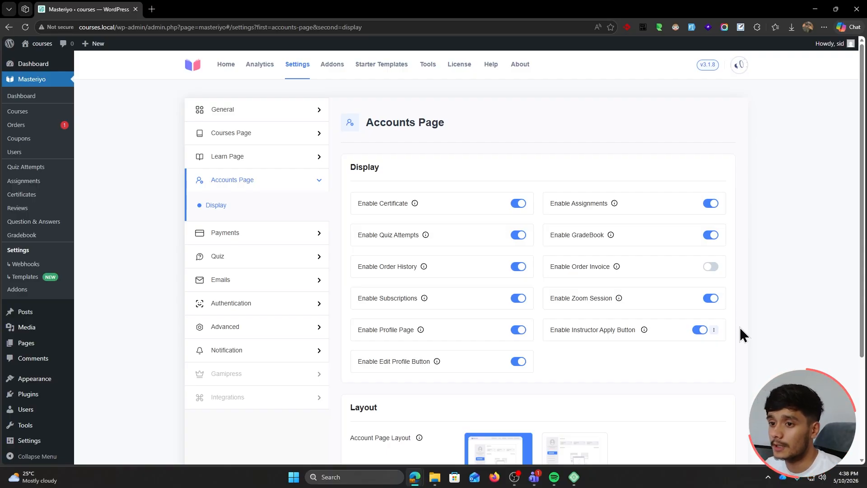
left_click(23, 111)
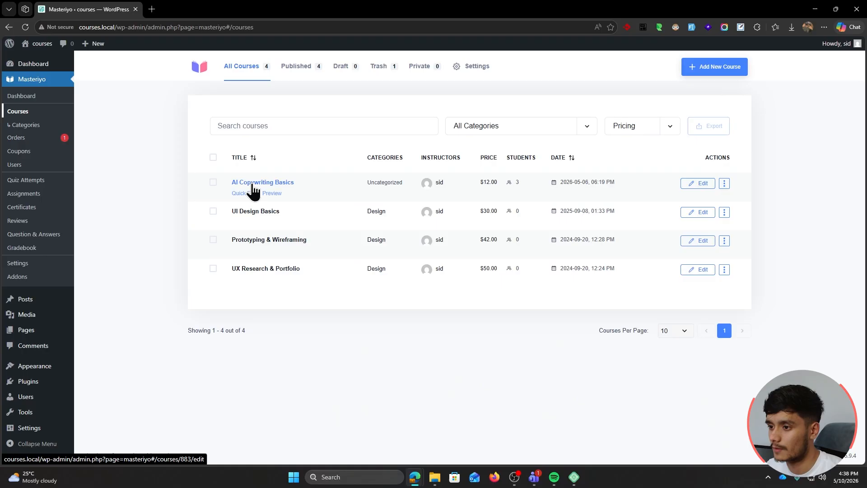
Open AI Copywriting Basics and browse its modules and lessons in the Builder
left_click(253, 185)
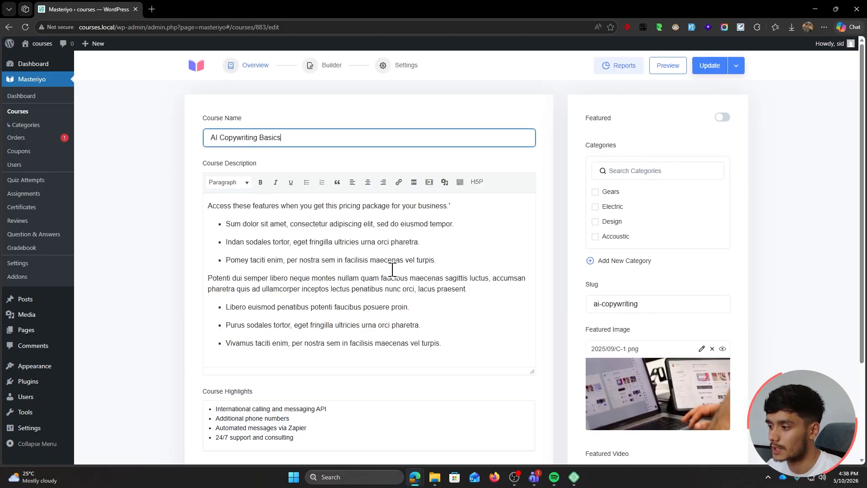
scroll(380, 265, "down", 1)
scroll(167, 258, "up", 1)
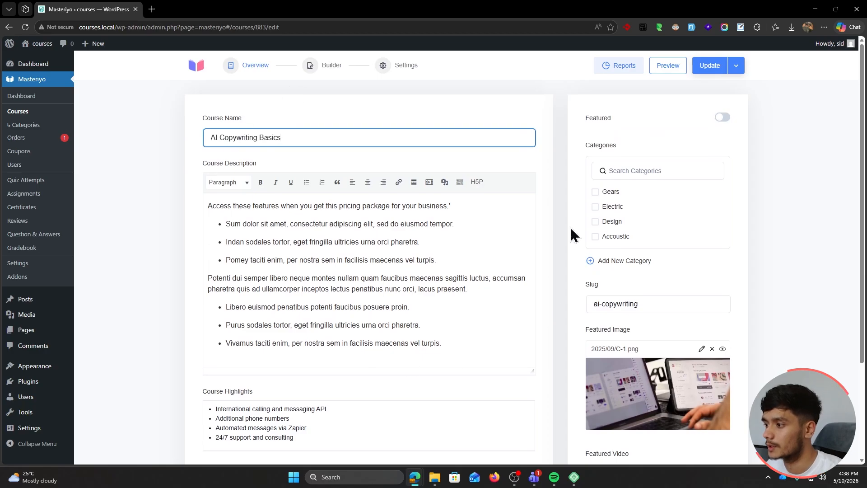
left_click(330, 66)
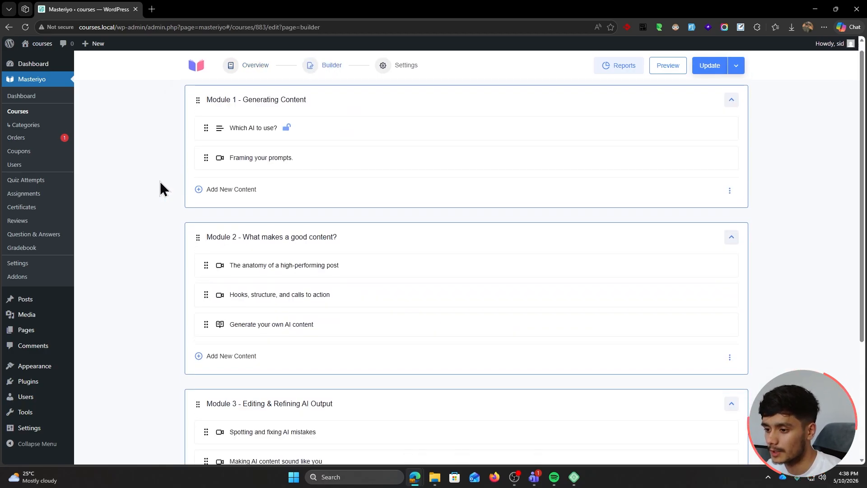
scroll(160, 189, "down", 2)
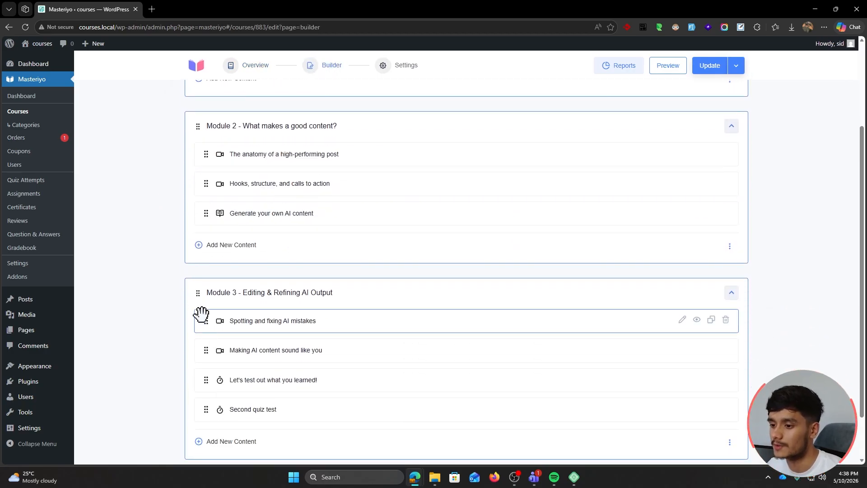
mouse_move(202, 314)
left_mouse_down()
mouse_move(207, 349)
mouse_move(207, 319)
left_mouse_up()
scroll(175, 334, "up", 2)
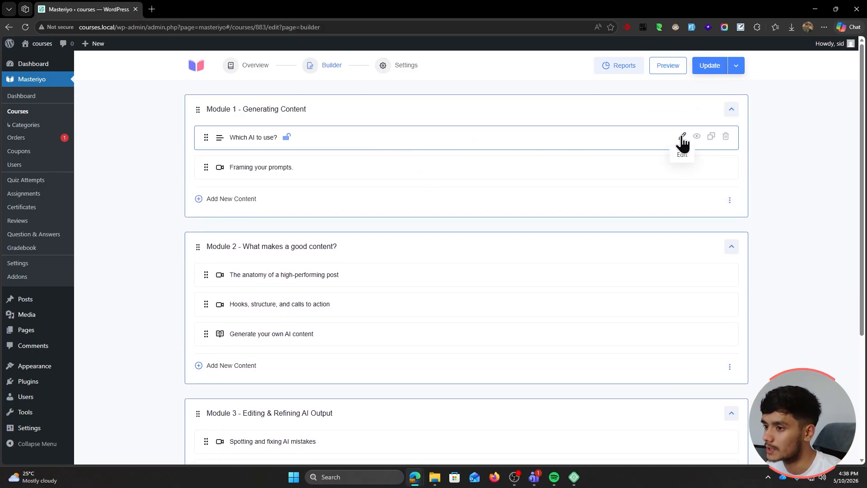
Inspect the 'Which AI to use?' lesson and the course pricing settings, then return to the overview
left_click(682, 137)
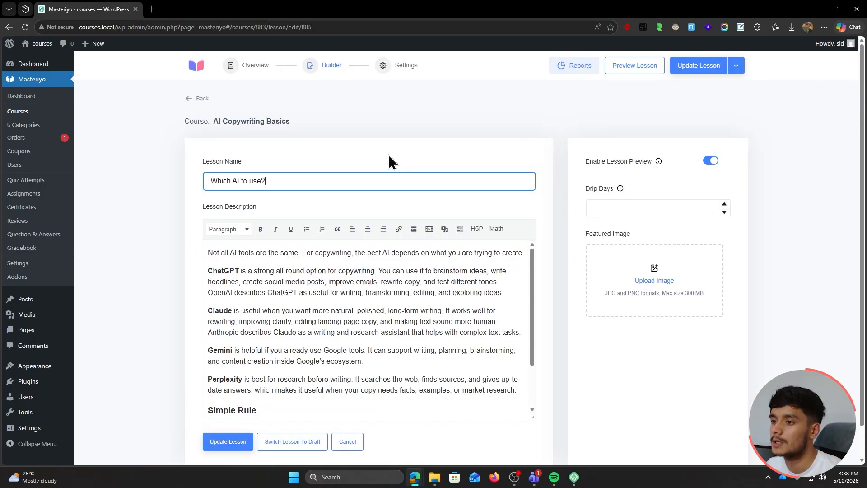
left_click(190, 98)
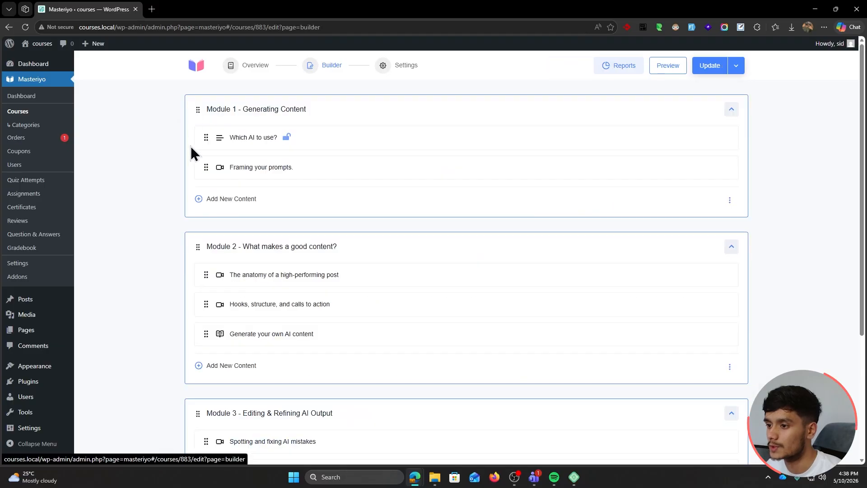
left_click(391, 77)
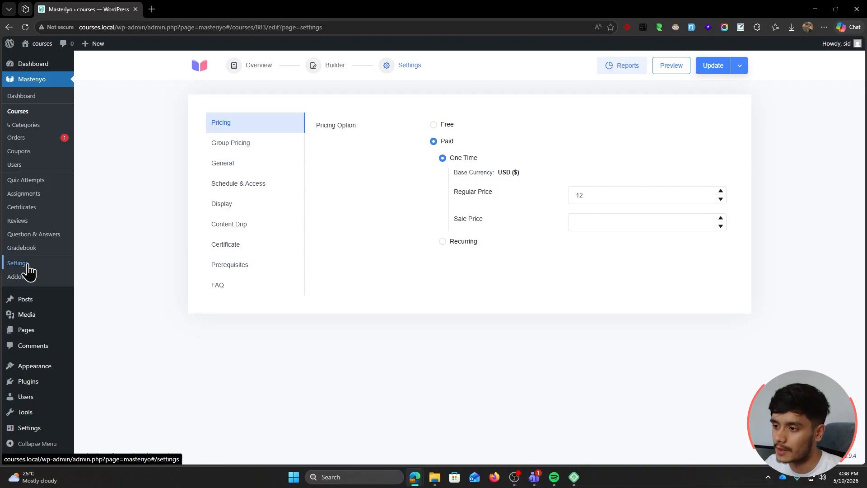
left_click(251, 67)
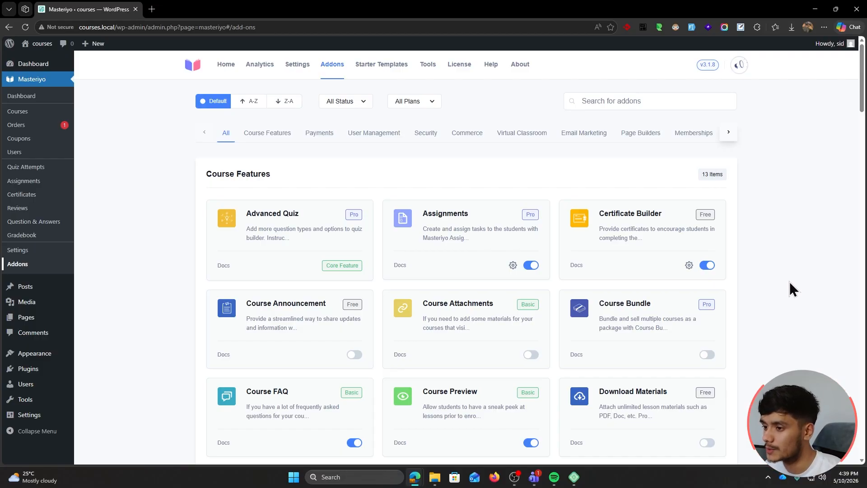
scroll(784, 281, "down", 8)
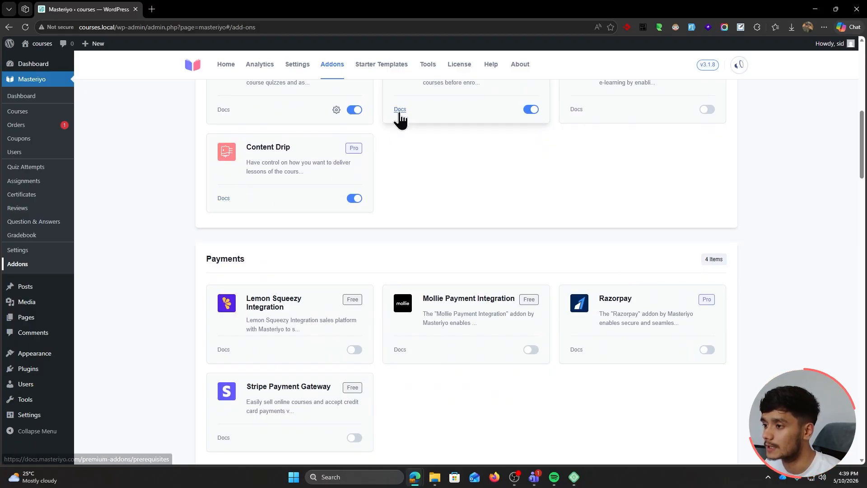
scroll(537, 292, "up", 3)
left_click(400, 231)
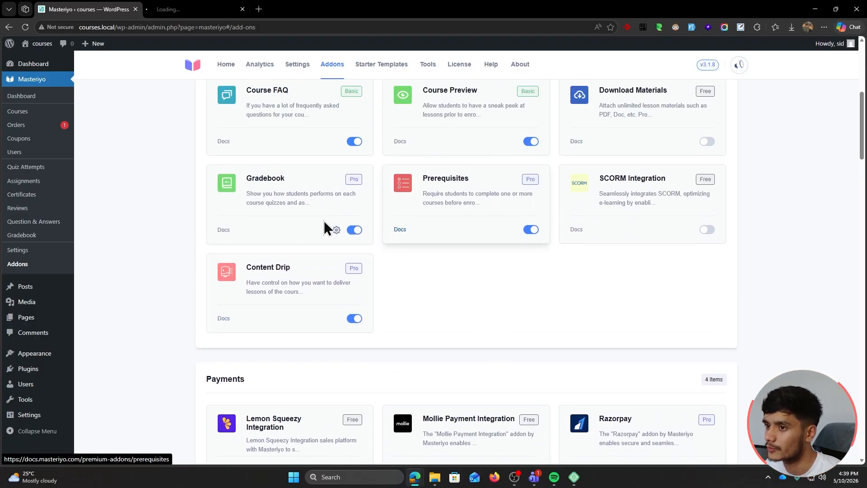
scroll(727, 348, "down", 6)
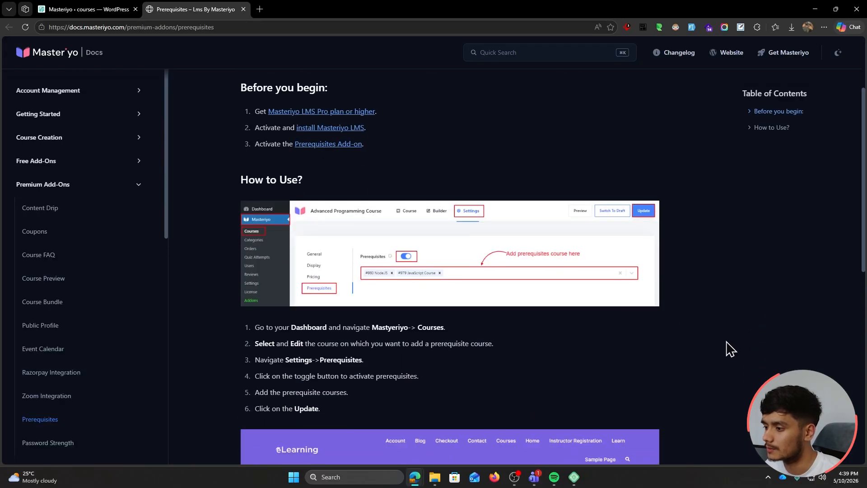
scroll(727, 350, "up", 5)
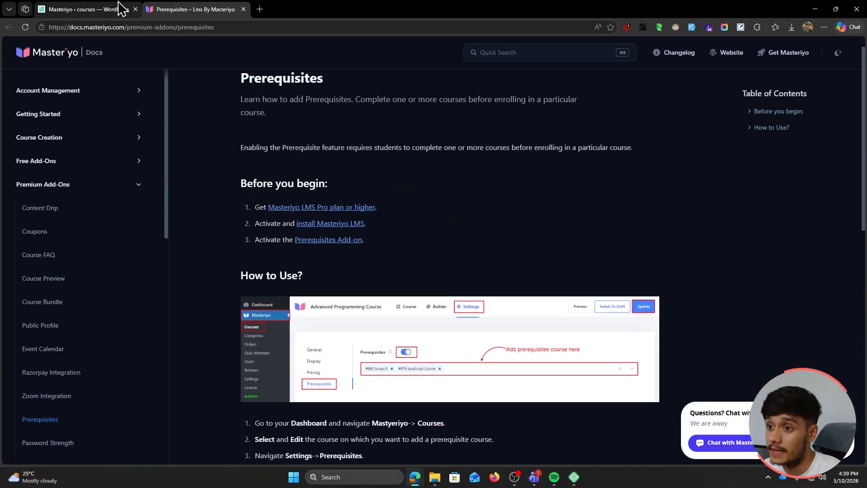
left_click(102, 9)
left_click(243, 9)
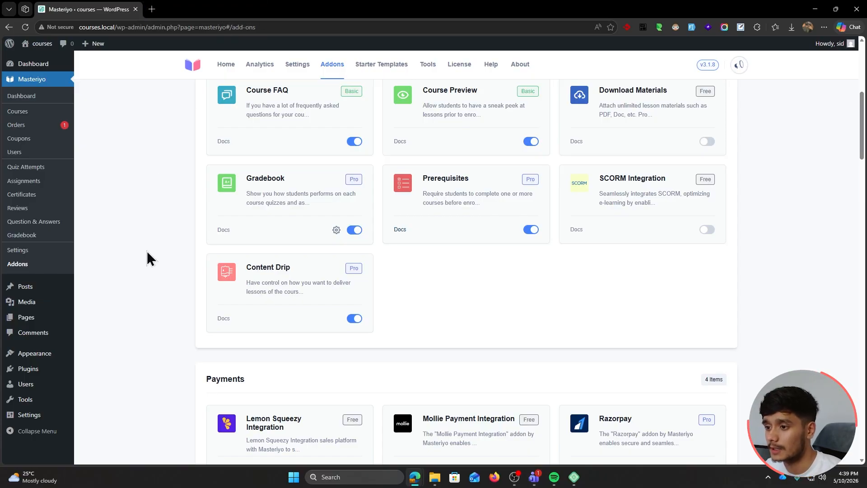
scroll(154, 255, "up", 6)
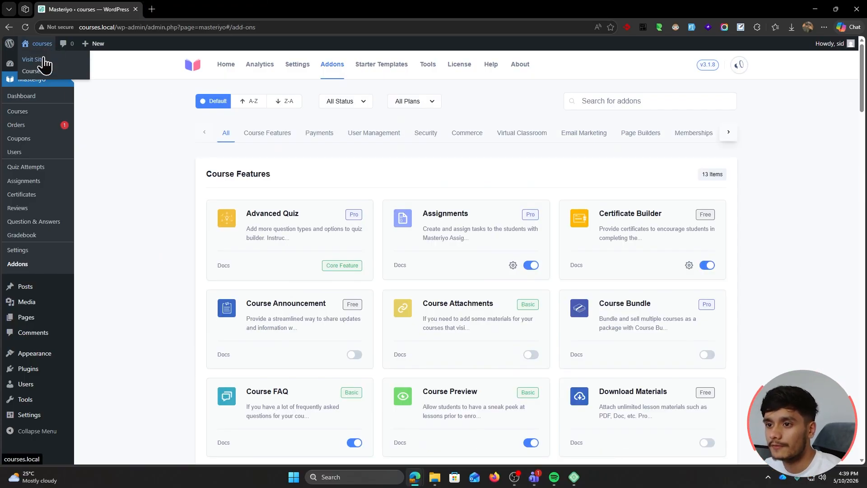
Open the live homepage and scroll through its What I Do stats and featured courses
left_click(45, 56)
scroll(648, 285, "down", 10)
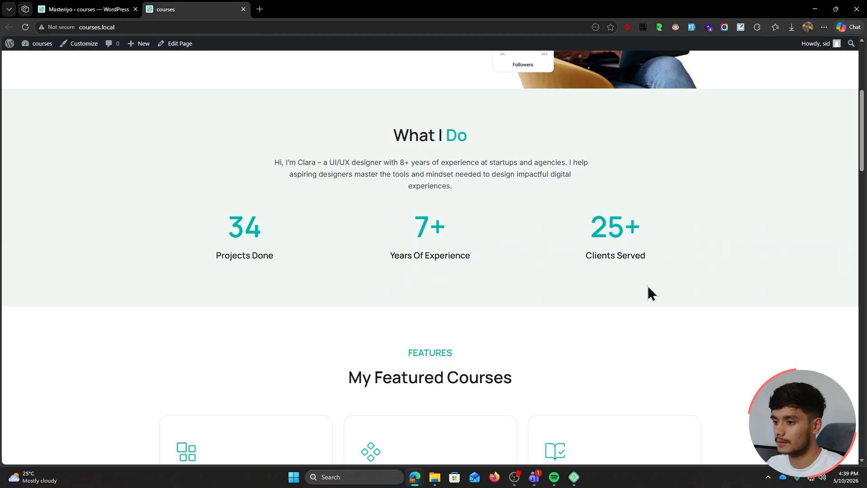
scroll(665, 326, "up", 8)
scroll(664, 327, "up", 3)
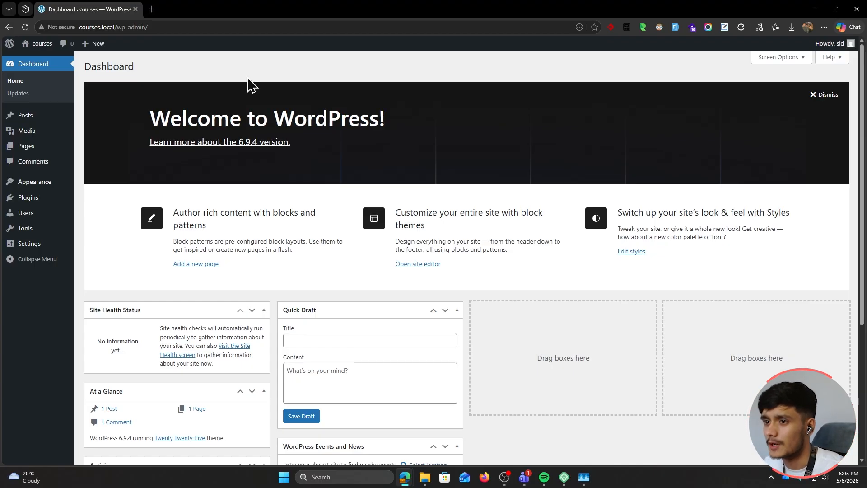
Open the site's front page in a new tab, then close it and return to the dashboard
mouse_move(34, 46)
middle_click(34, 63)
left_click(196, 8)
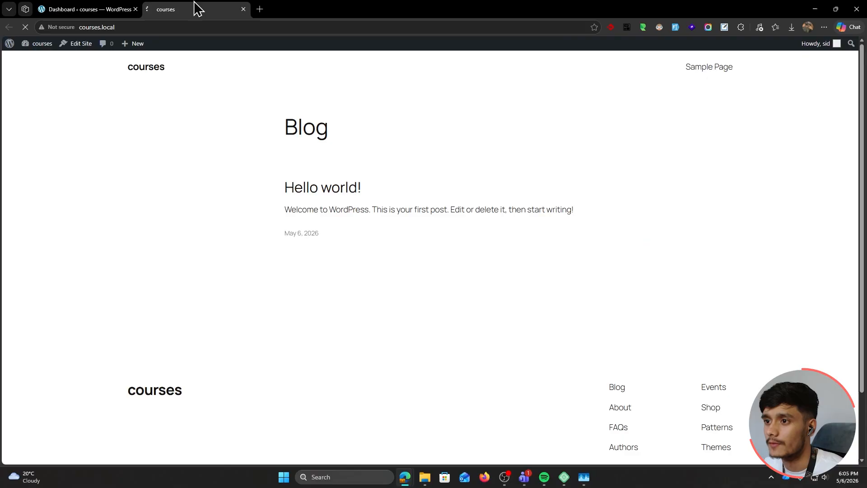
left_click(90, 10)
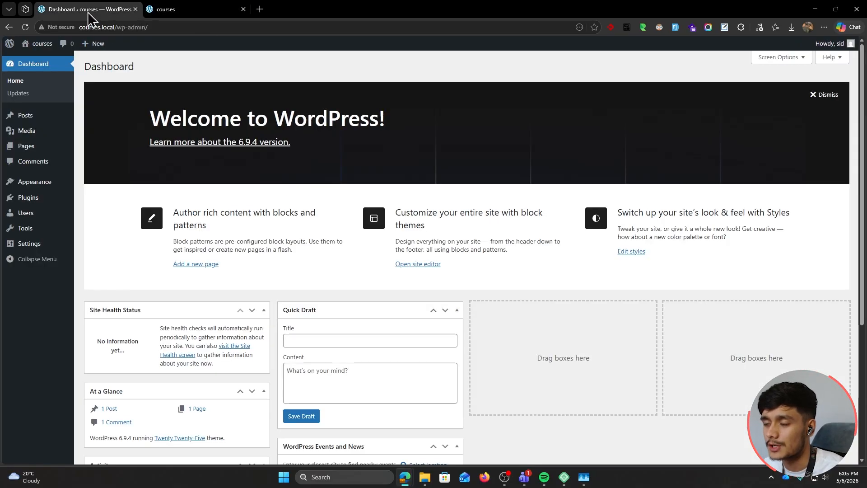
left_click(243, 9)
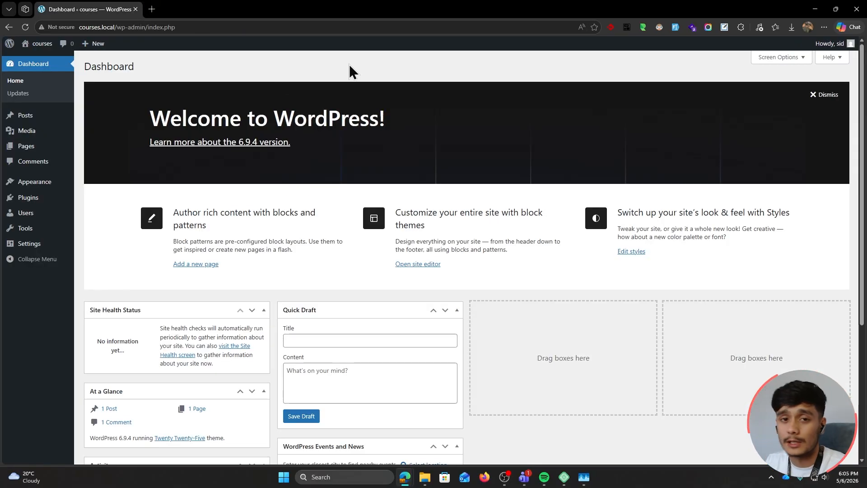
Search the plugin directory for 'Masteriyo', then install and activate Masteriyo LMS
mouse_move(68, 198)
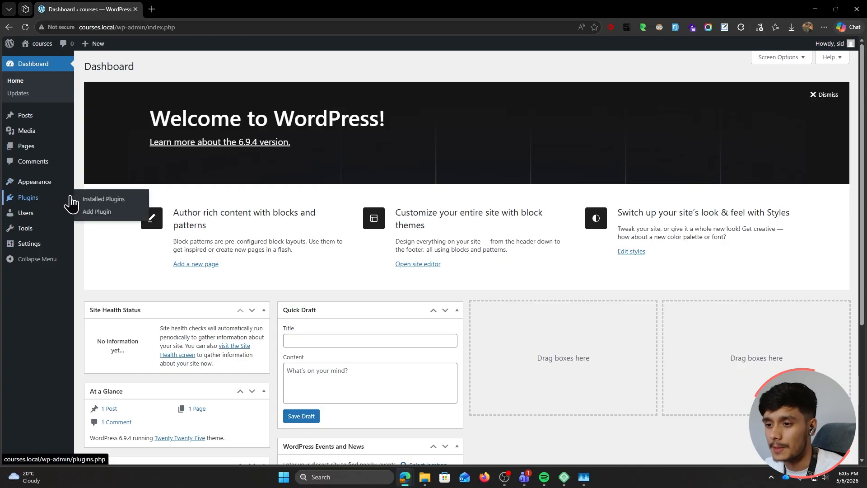
left_click(111, 214)
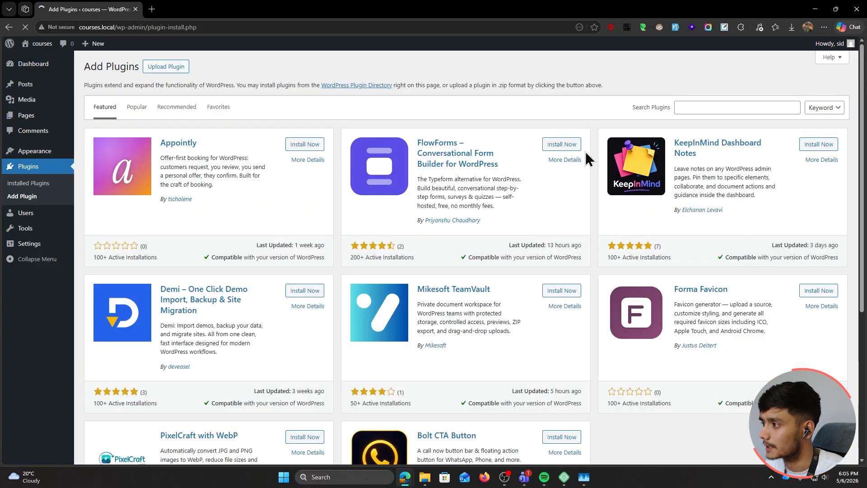
left_click(703, 107)
type("Masteriy")
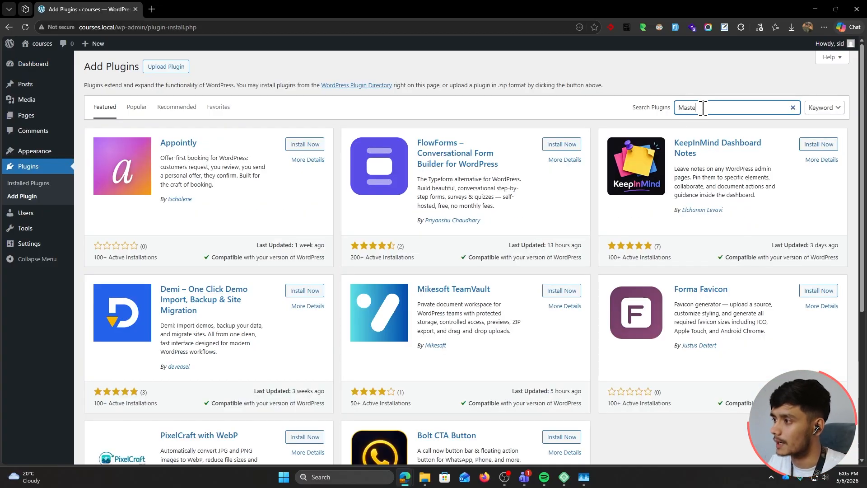
type("o")
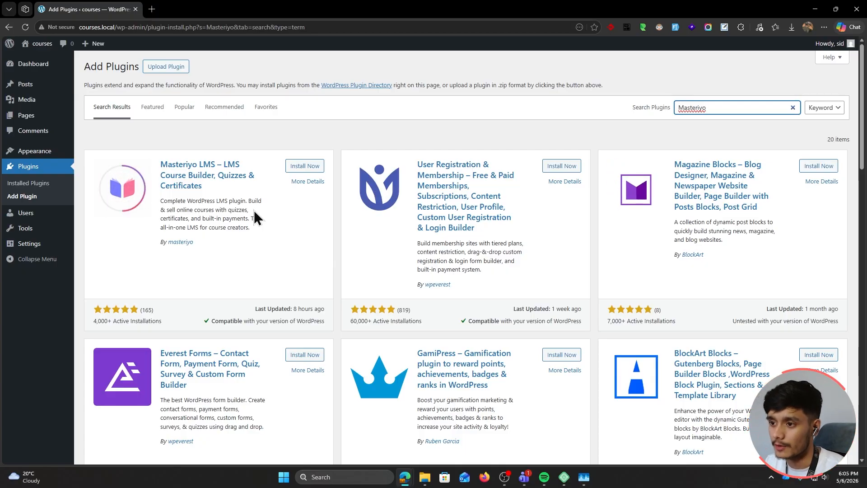
left_click(306, 167)
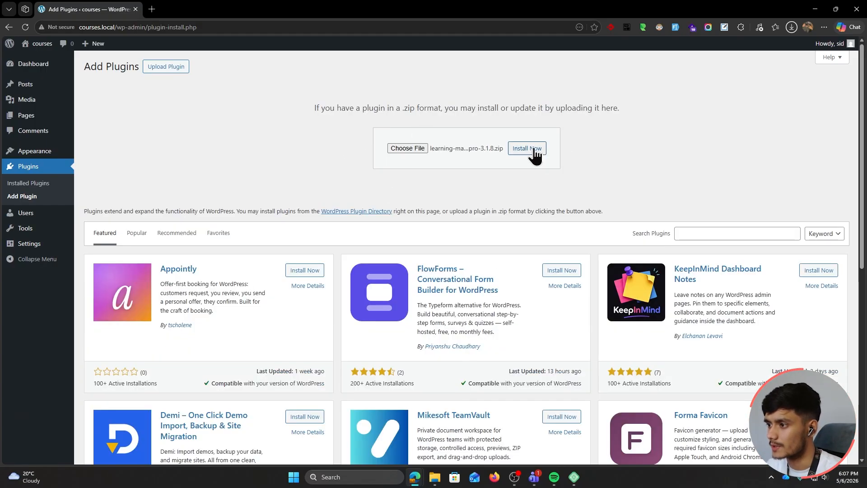
left_click(535, 152)
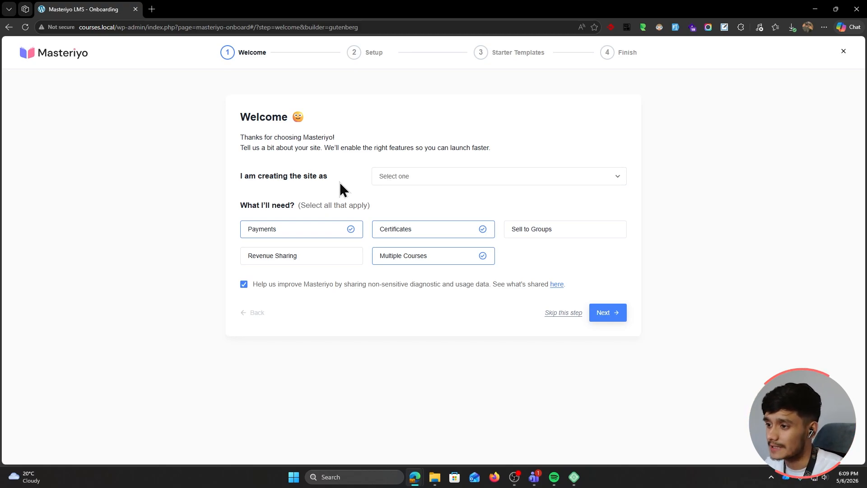
Set the site type to Solo Creator and continue to payment setup
left_click(406, 177)
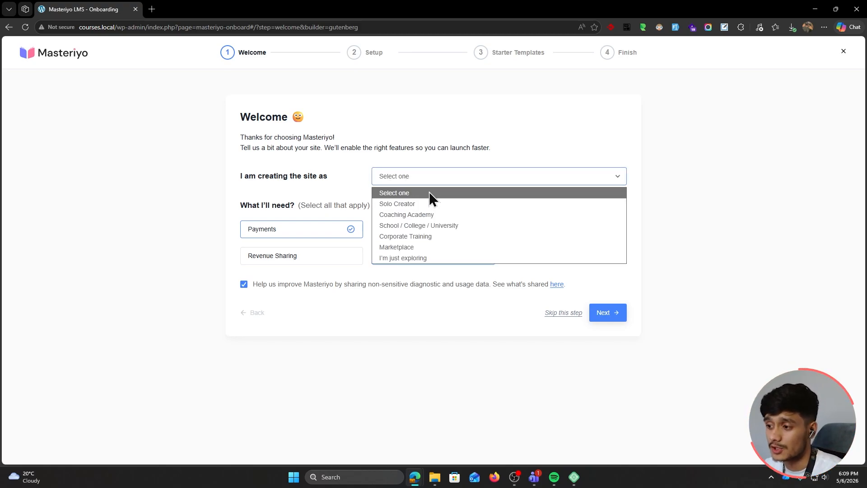
left_click(429, 203)
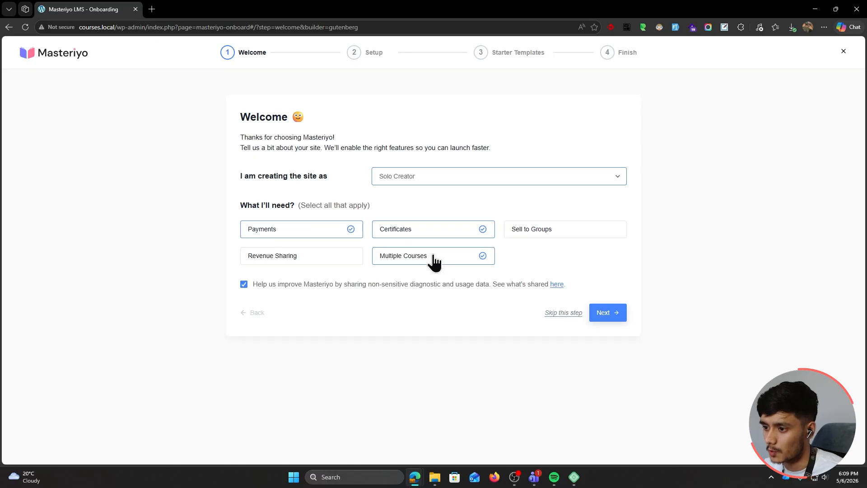
left_click(604, 315)
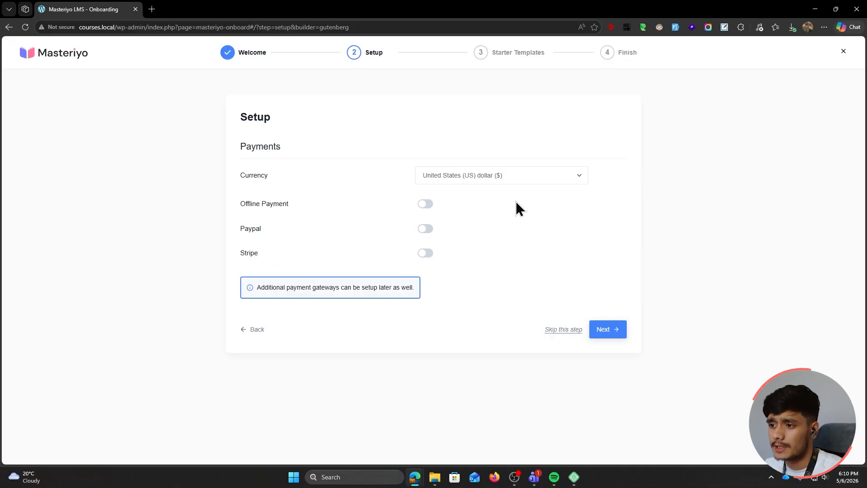
Keep US dollar currency and enable only Offline Payment, leaving PayPal and Stripe off
left_click(489, 177)
left_click(489, 177)
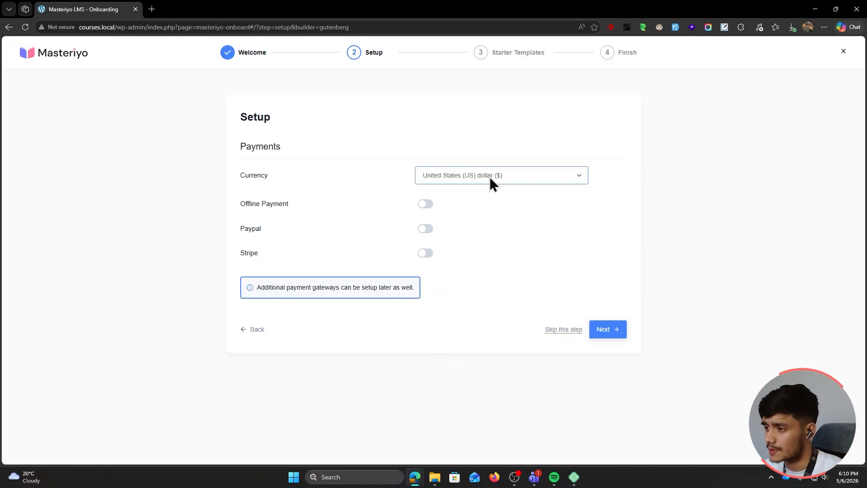
left_click(427, 204)
left_click(425, 229)
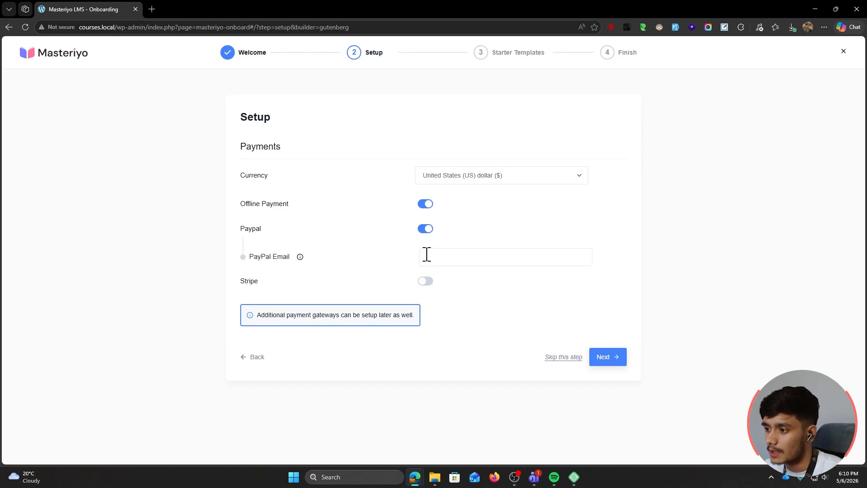
left_click(425, 281)
left_click(424, 282)
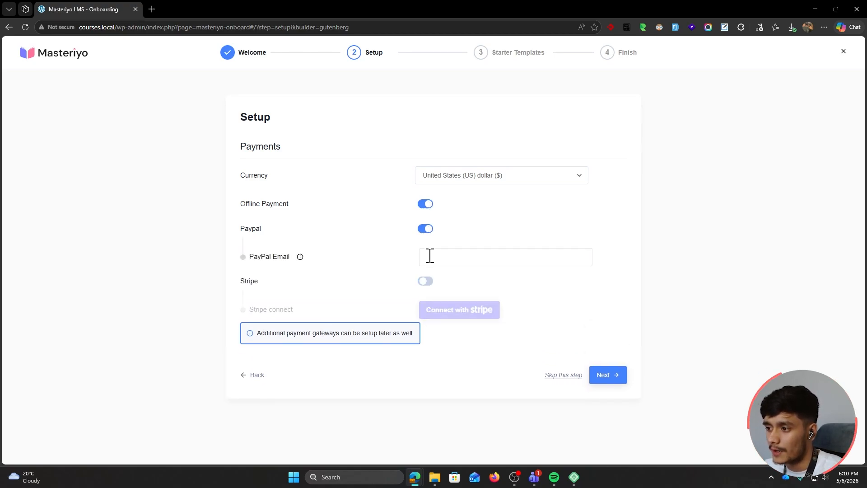
left_click(425, 228)
left_click(425, 203)
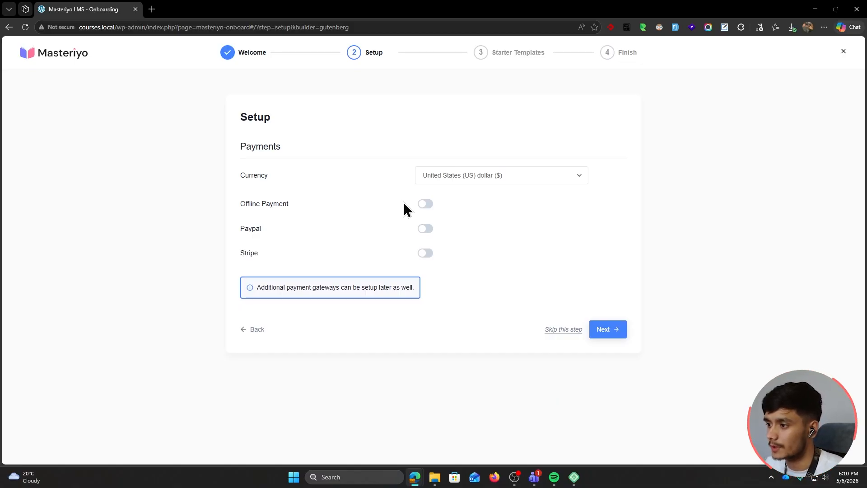
left_click(424, 203)
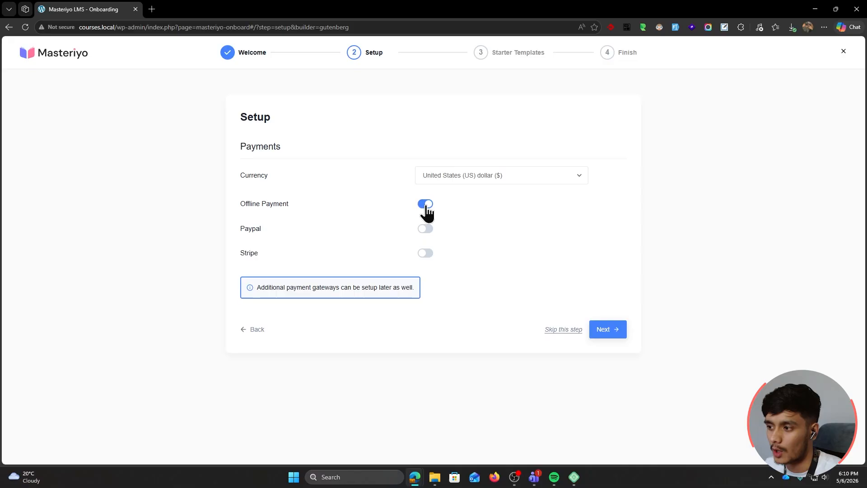
left_click(614, 335)
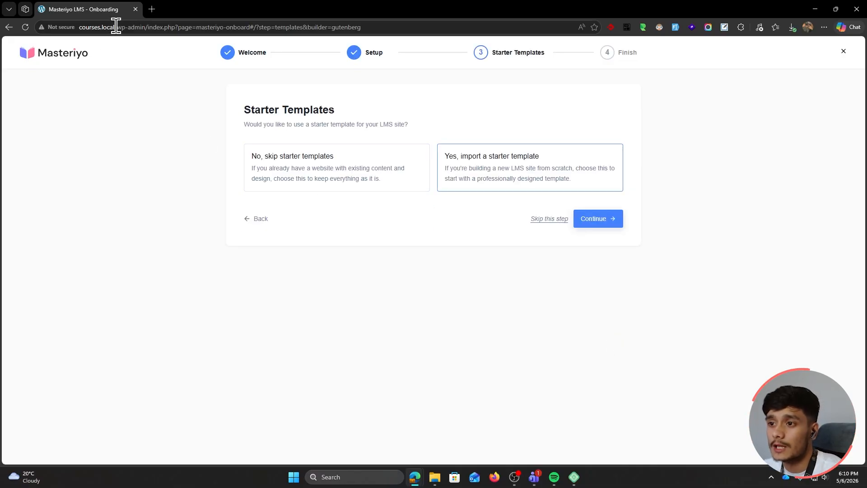
Choose 'Yes, import a starter template' and continue to the template gallery
left_click_drag(116, 27, 251, 6)
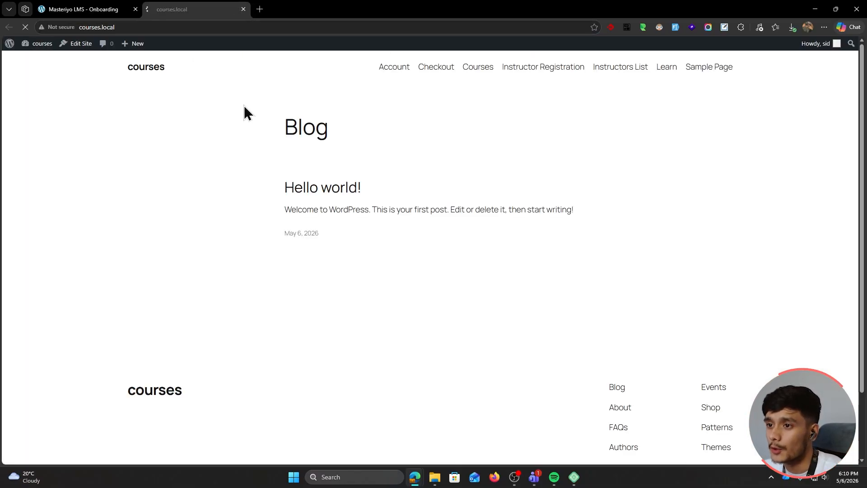
left_click(109, 9)
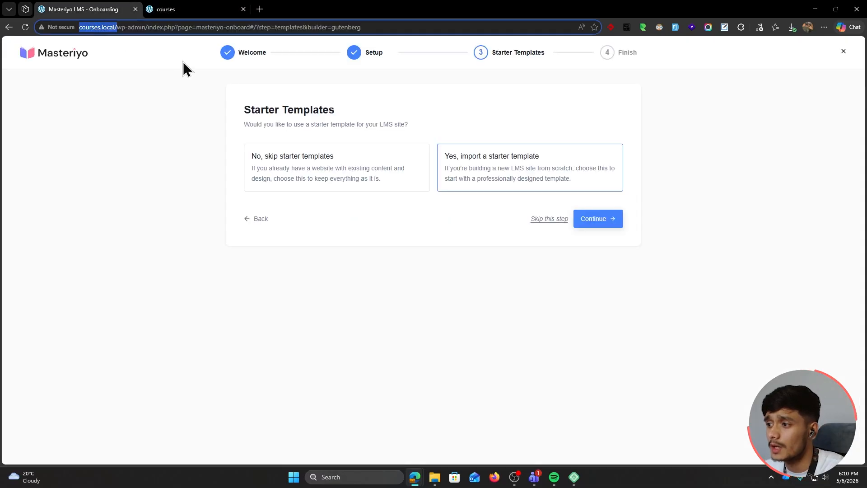
left_click(515, 172)
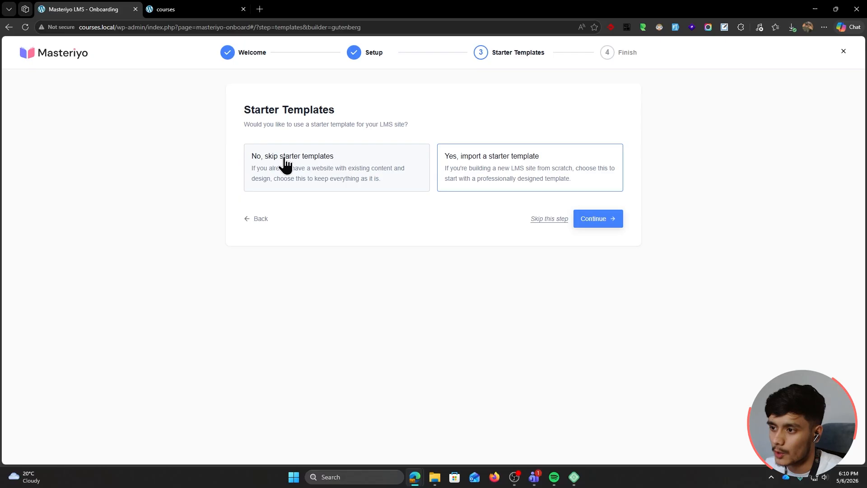
left_click(595, 220)
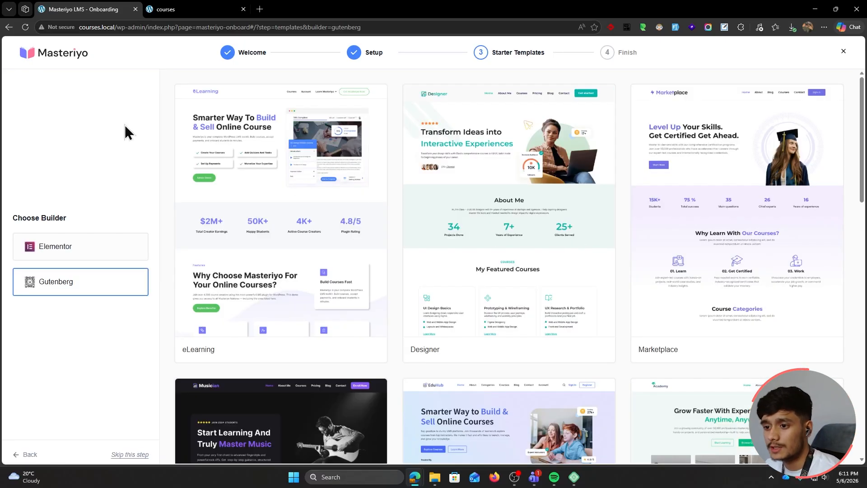
Keep Gutenberg as the builder after checking Elementor, and browse its templates
left_click(85, 250)
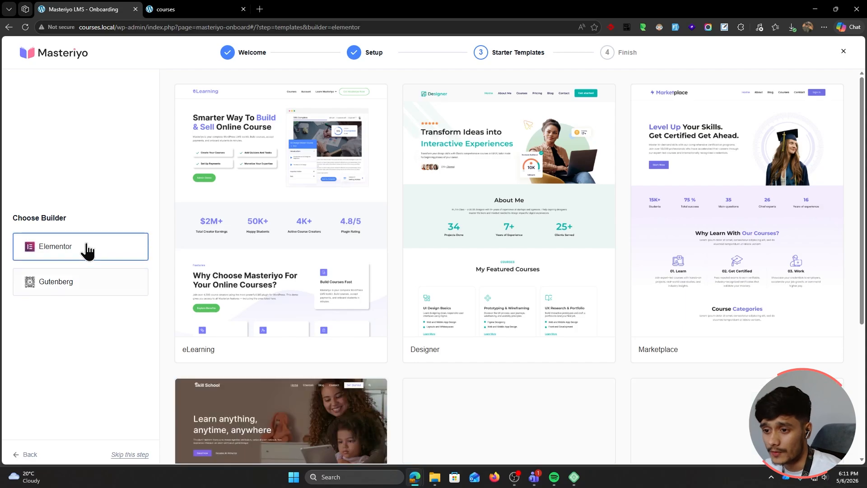
left_click(91, 281)
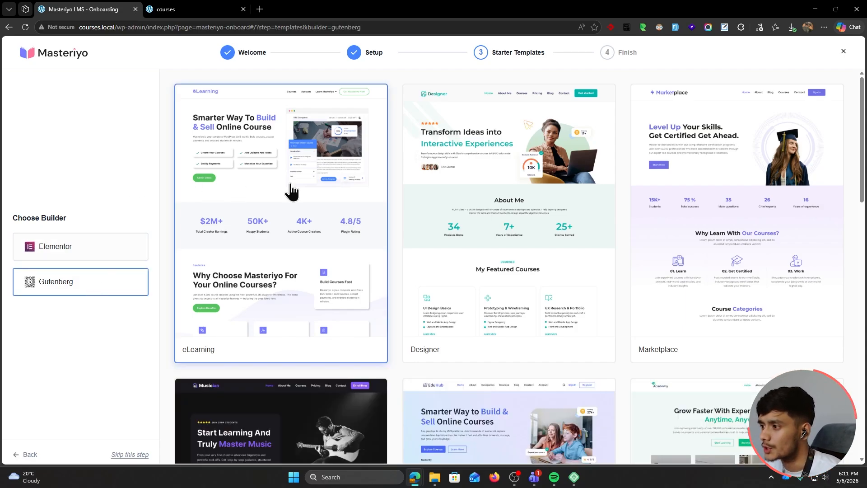
scroll(625, 257, "down", 5)
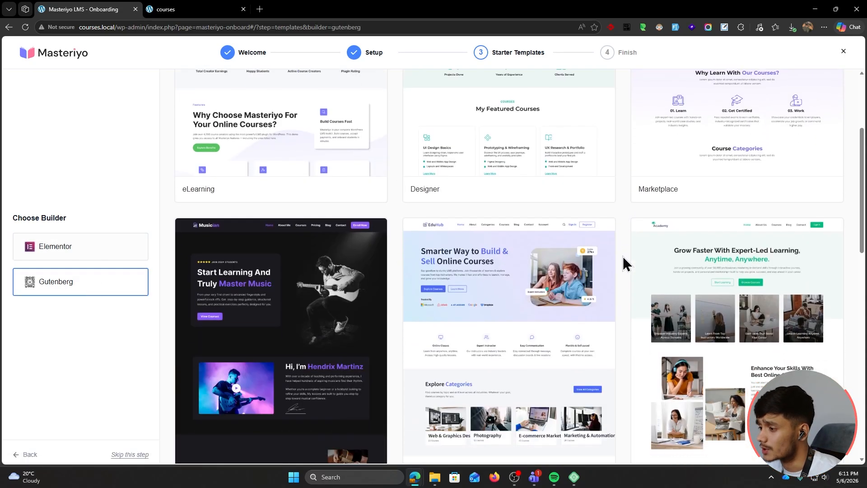
scroll(625, 262, "down", 1)
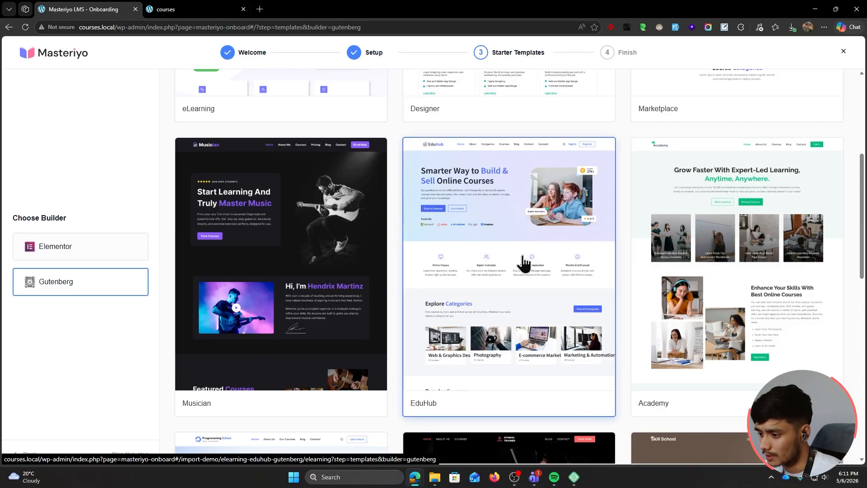
scroll(523, 262, "up", 5)
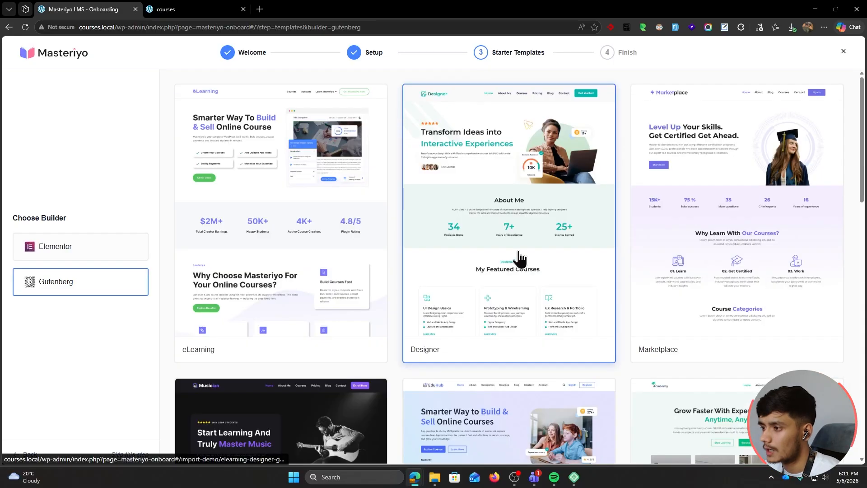
Open the Designer template and keep its original teal palette after trying blue, green, red and orange
left_click(527, 218)
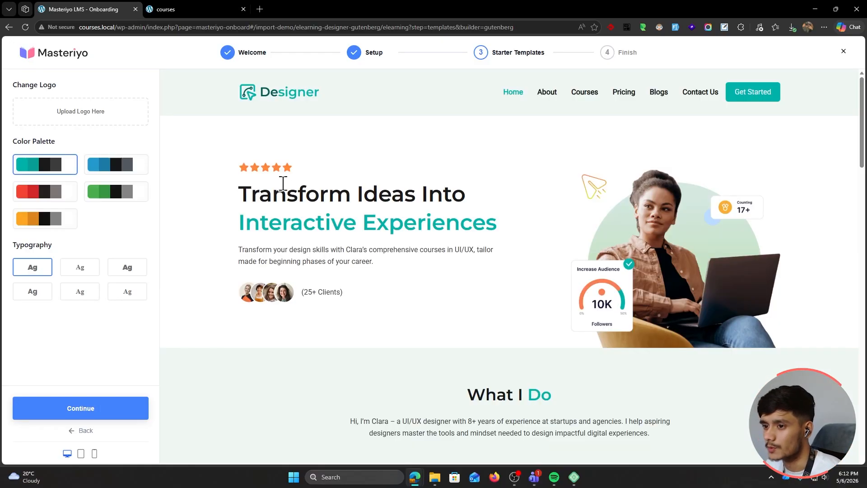
scroll(376, 264, "down", 3)
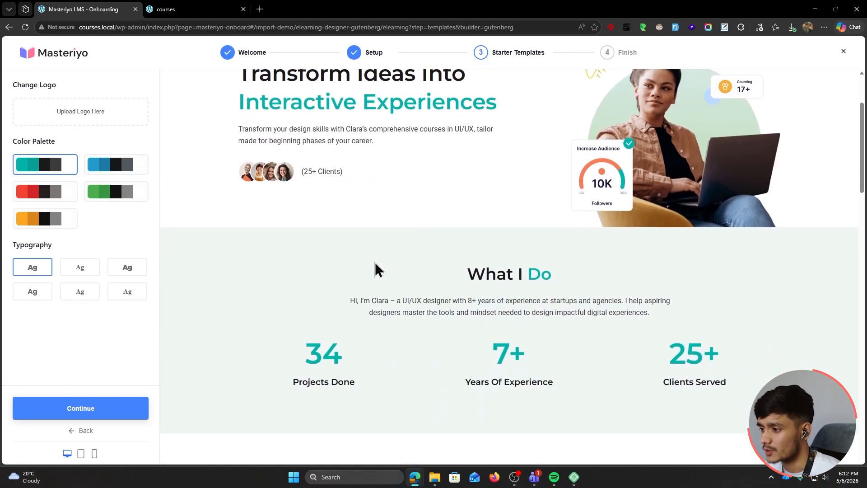
left_click(113, 166)
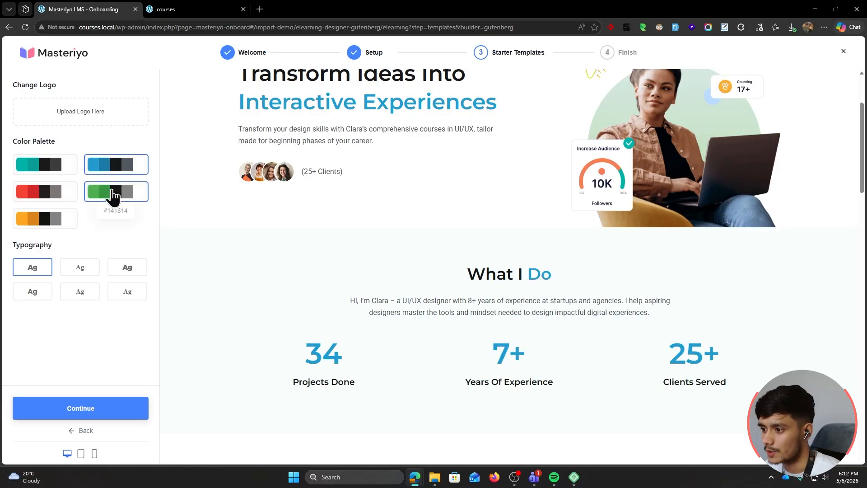
left_click(113, 202)
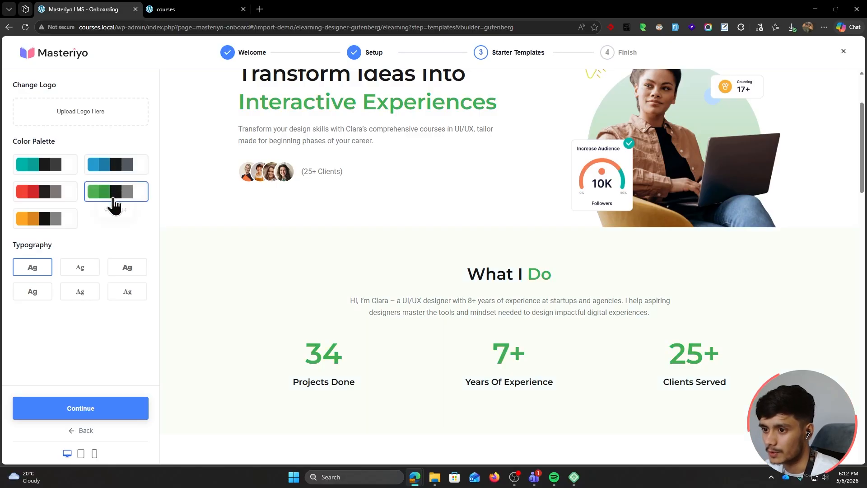
left_click(47, 199)
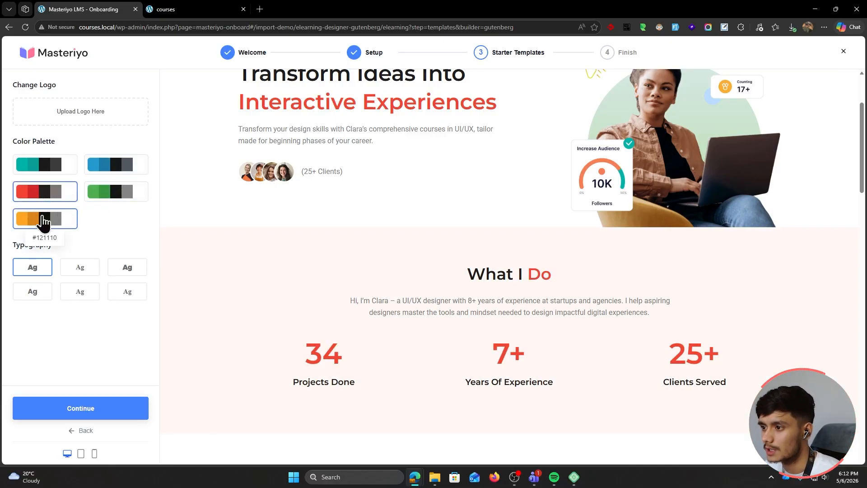
left_click(39, 219)
left_click(36, 172)
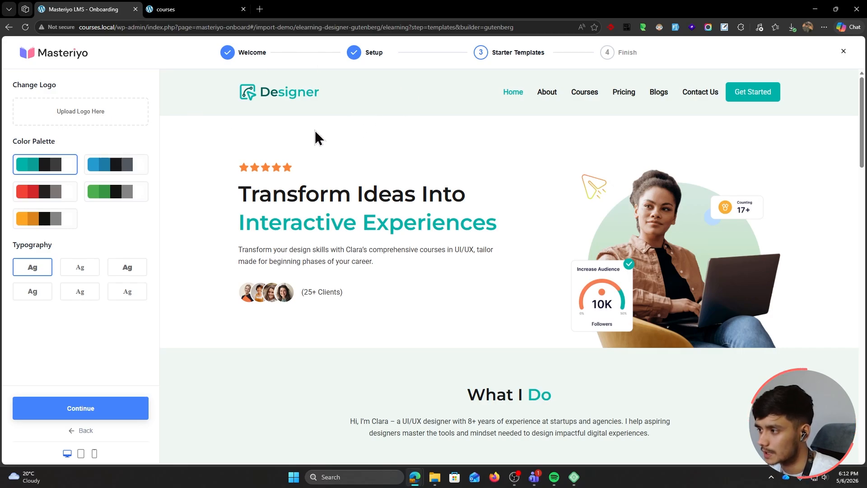
Keep the first typography pairing after trying the third and serif options, and continue
left_click(87, 268)
left_click(122, 271)
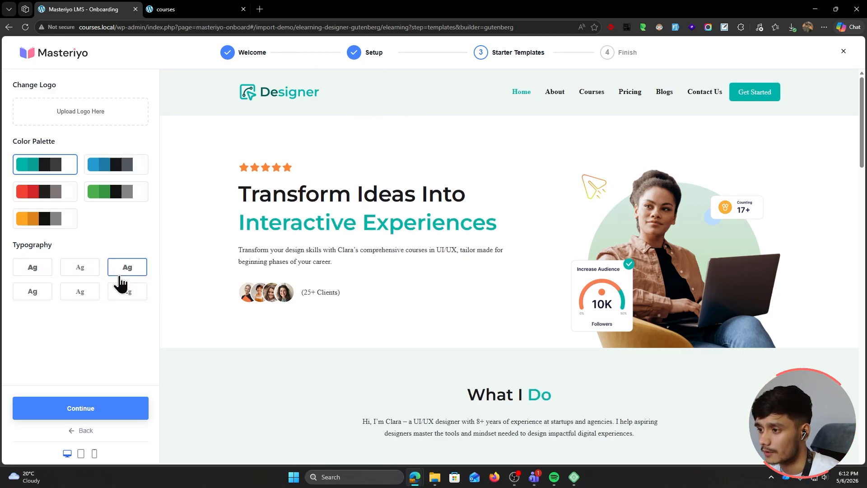
left_click(44, 270)
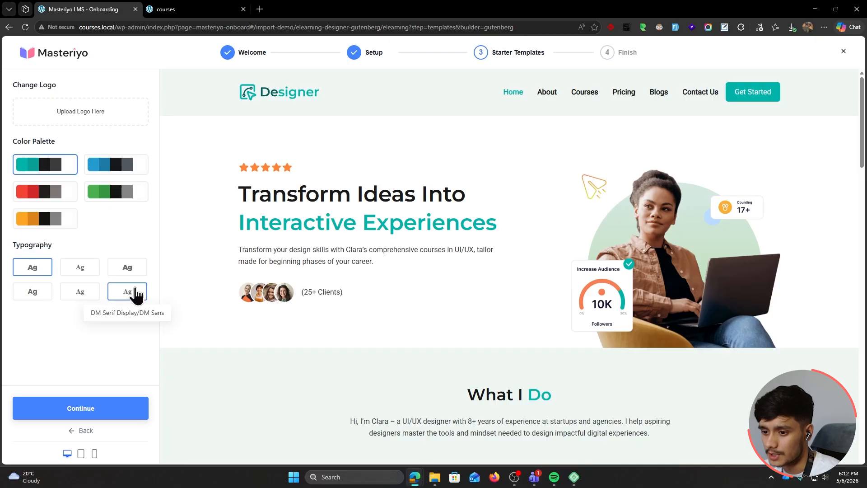
left_click(96, 411)
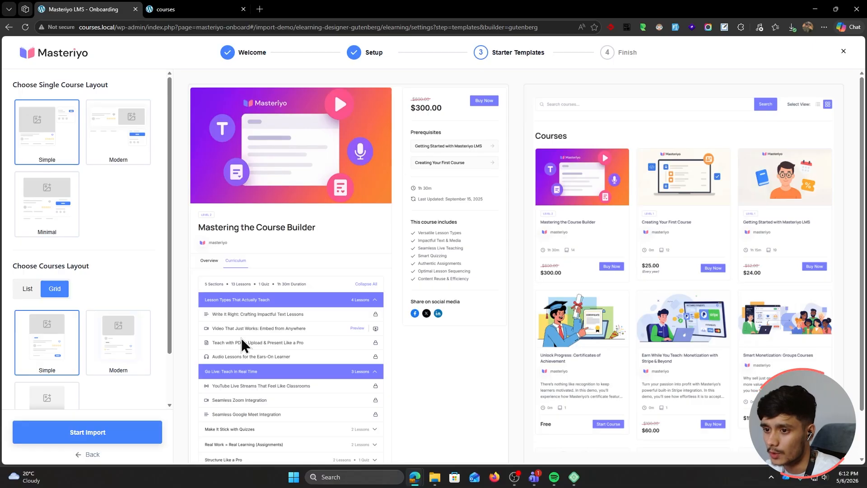
Keep the Simple single course page layout after previewing Modern and Minimal
left_click(120, 150)
left_click(49, 203)
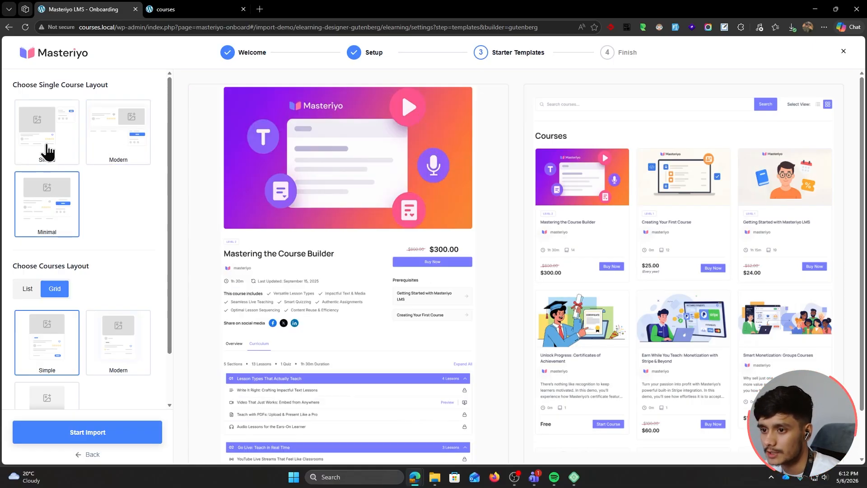
left_click(42, 151)
scroll(127, 214, "down", 1)
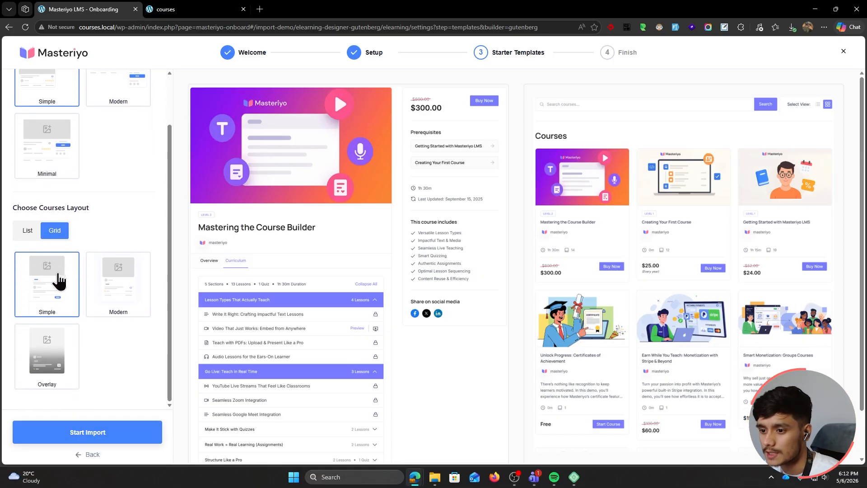
Keep the Simple course grid style in Grid view, then start the import
left_click(116, 285)
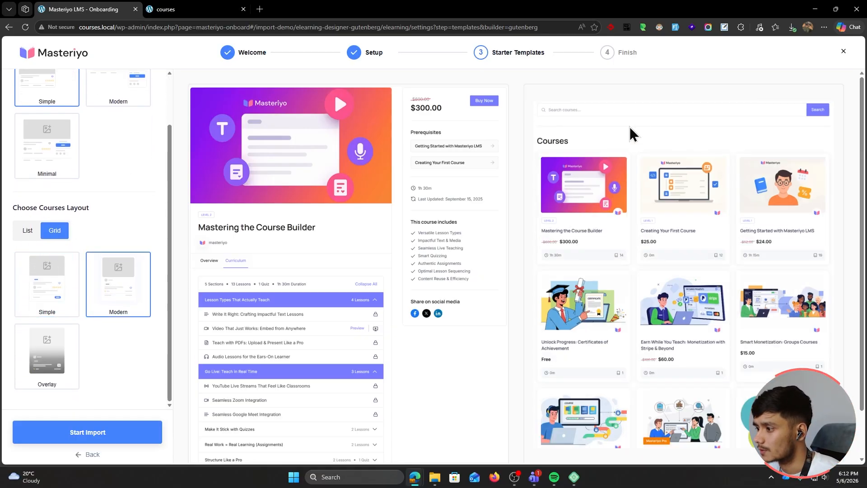
left_click(37, 361)
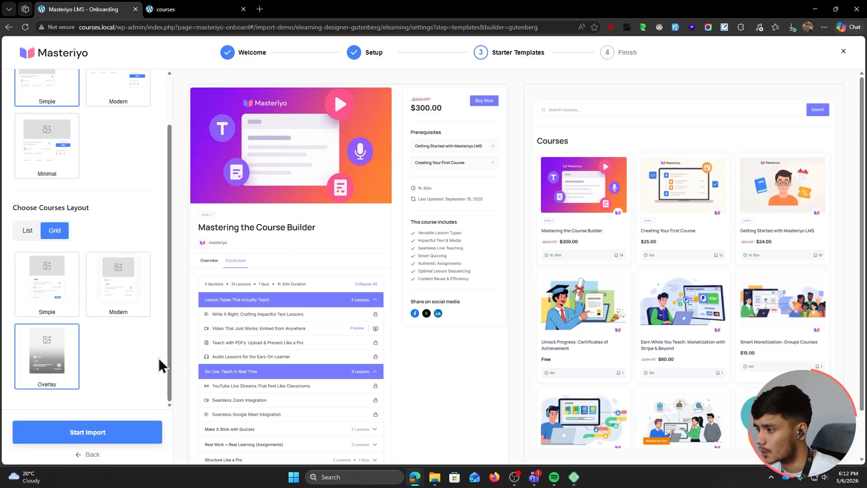
left_click(40, 294)
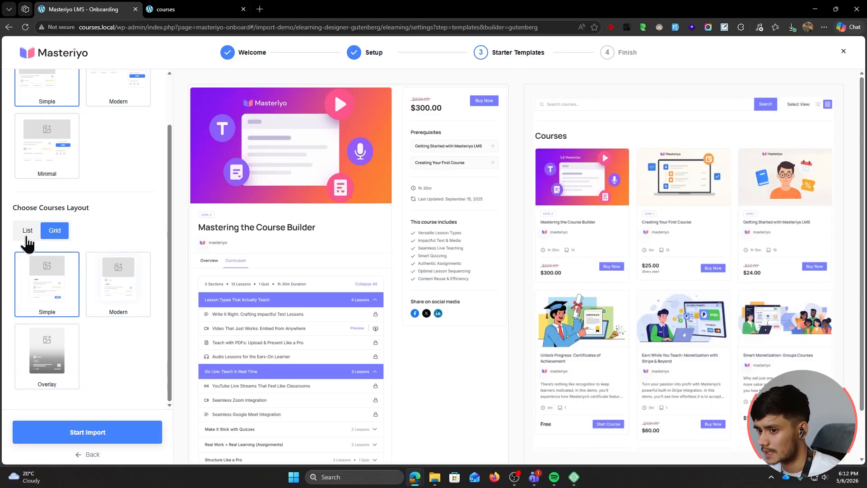
left_click(23, 242)
left_click(54, 290)
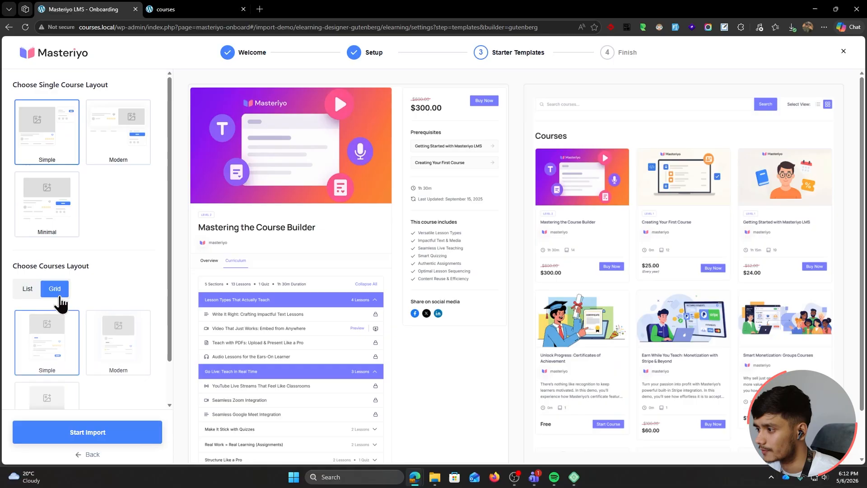
scroll(113, 273, "down", 1)
left_click(120, 436)
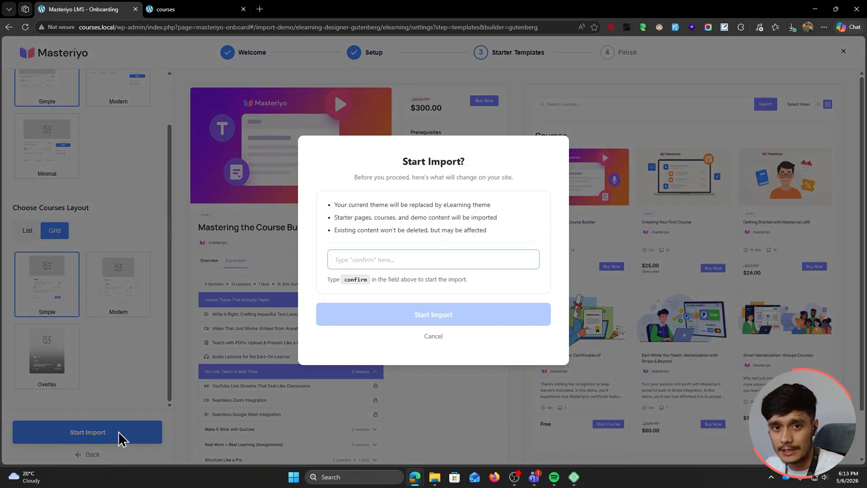
Type 'confirm' to run the Designer template import, then visit the new site
type("confirm")
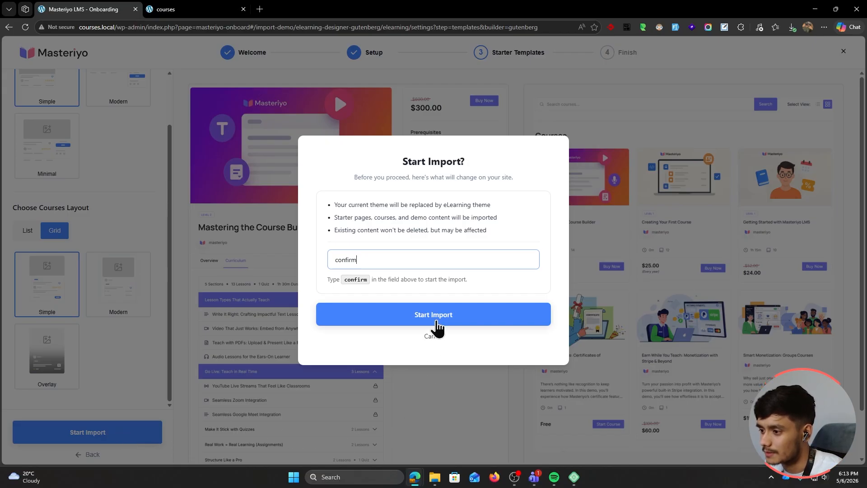
left_click(437, 322)
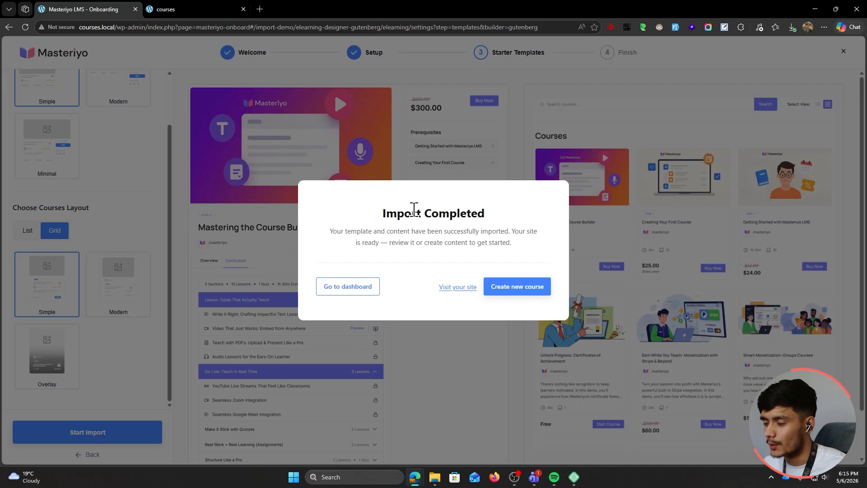
left_click(456, 289)
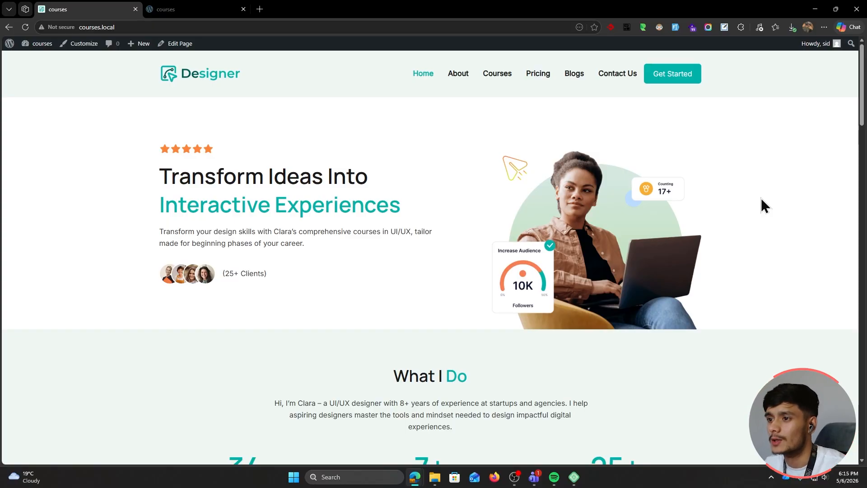
Open the Home page in the block editor, undo an accidental heading edit, and save it
left_click(186, 47)
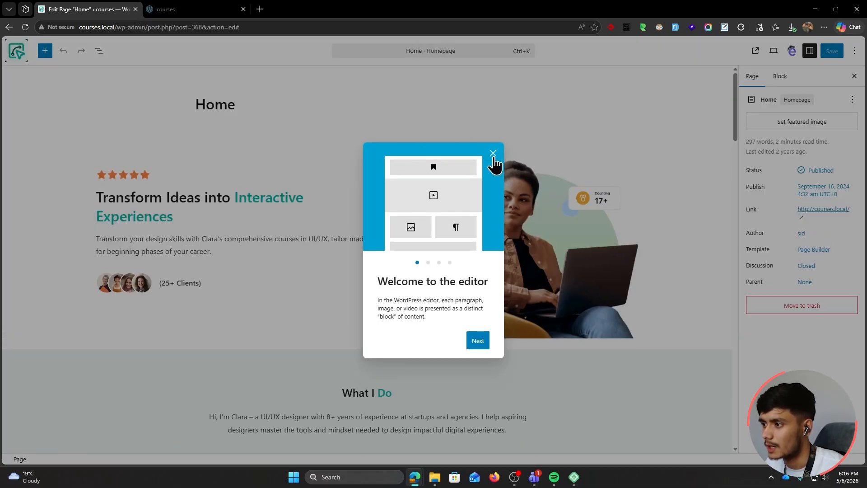
left_click(493, 152)
left_click(206, 218)
key("BackSpace")
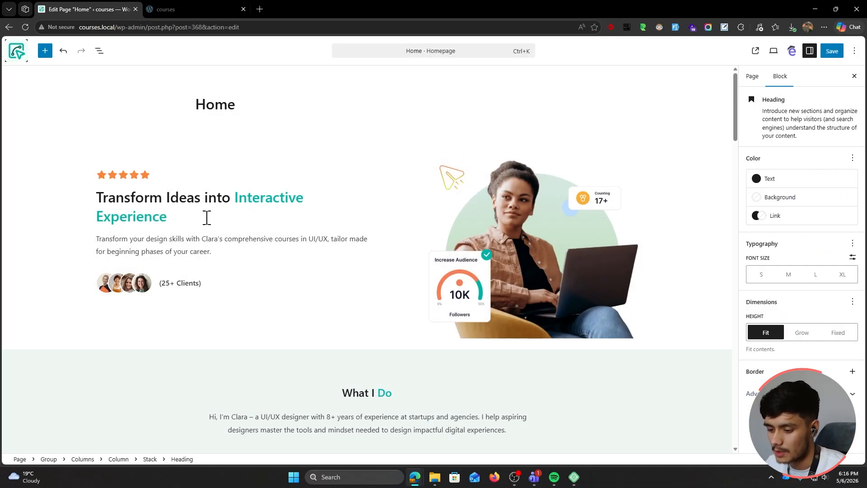
type("ss")
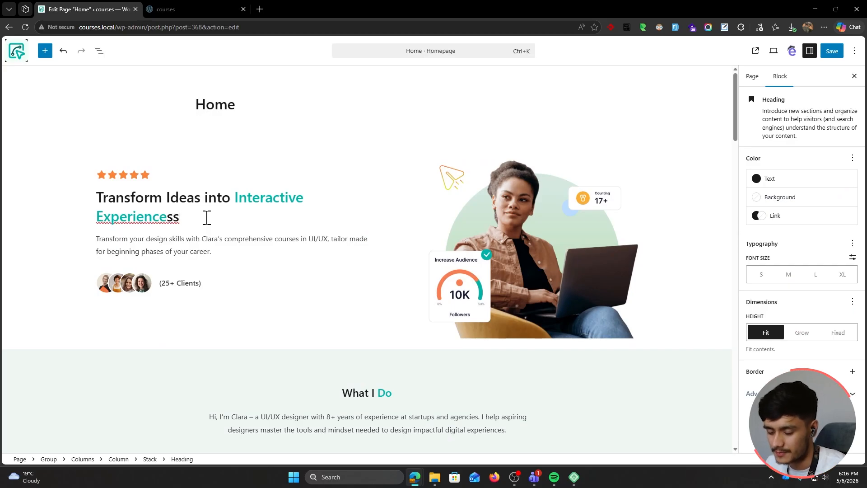
key("ctrl+z")
key("ctrl+z")
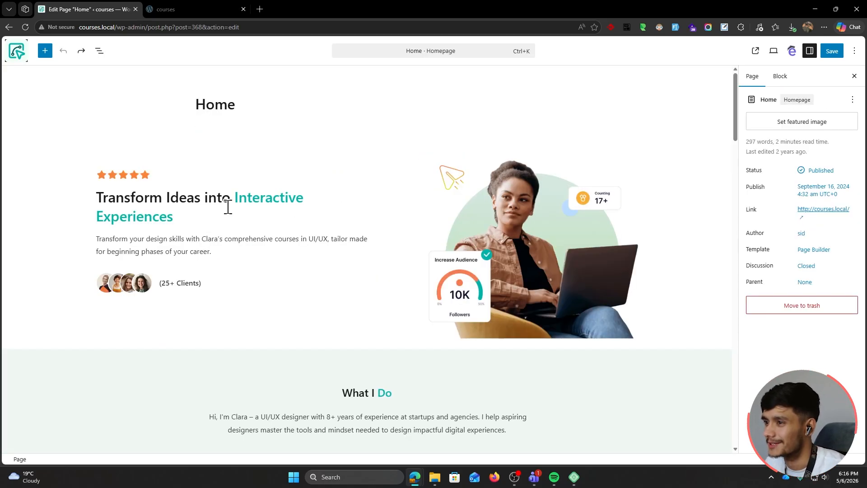
left_click(835, 52)
scroll(455, 239, "down", 5)
Open the live Designer site in a new tab and scroll through its homepage
left_click_drag(97, 27, 93, 8)
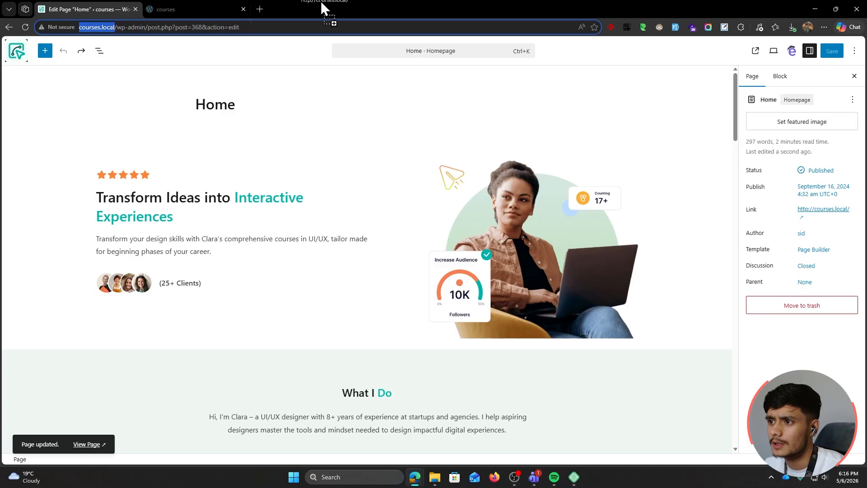
scroll(746, 310, "down", 20)
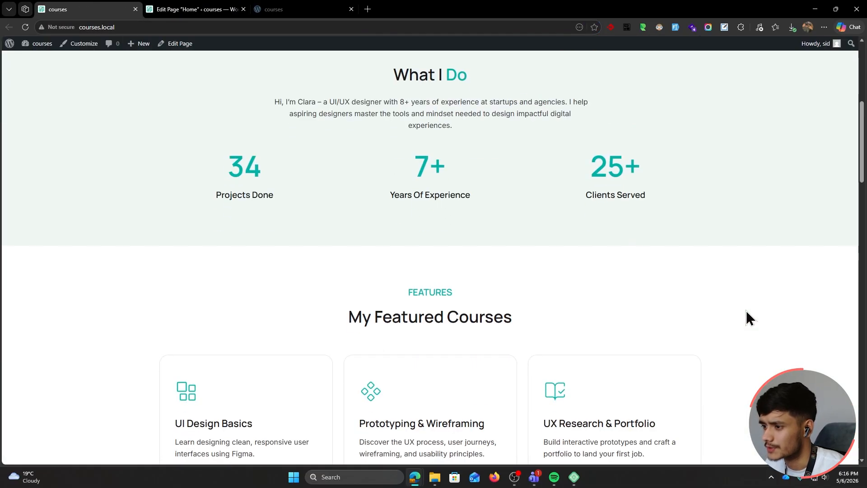
scroll(747, 342, "down", 10)
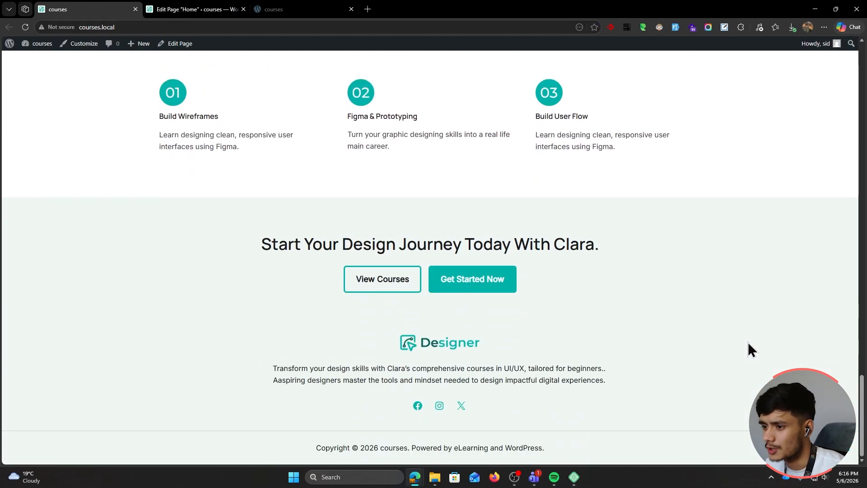
middle_click(765, 368)
middle_click(754, 197)
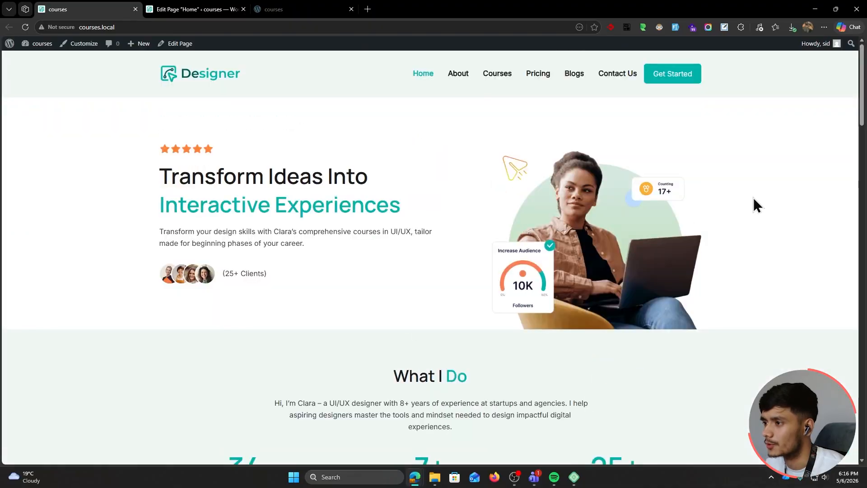
View the About page, then scroll through the Courses page listing
left_click(452, 76)
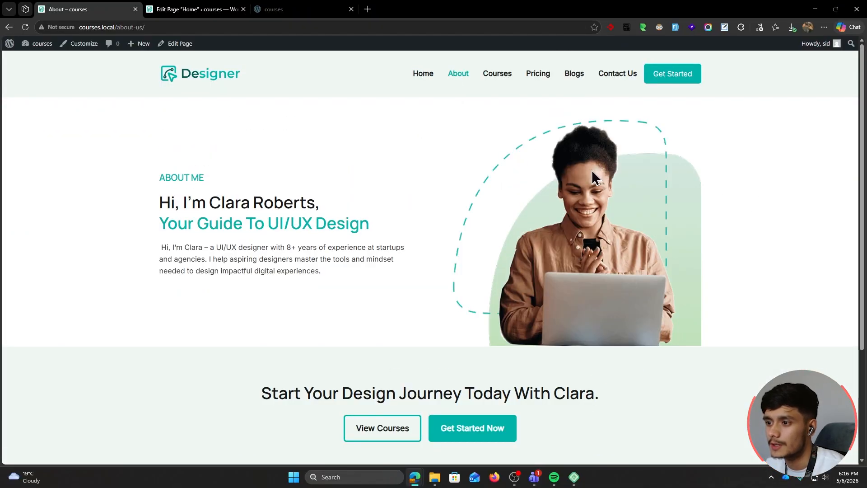
left_click(496, 77)
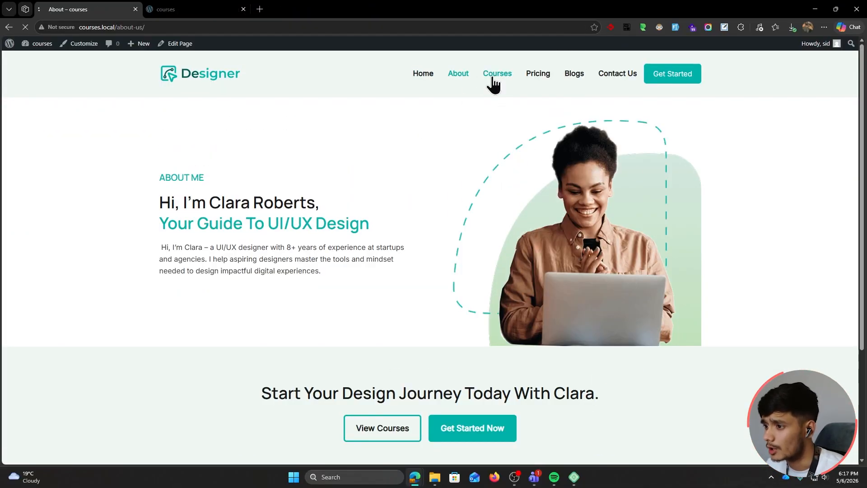
scroll(767, 262, "down", 1)
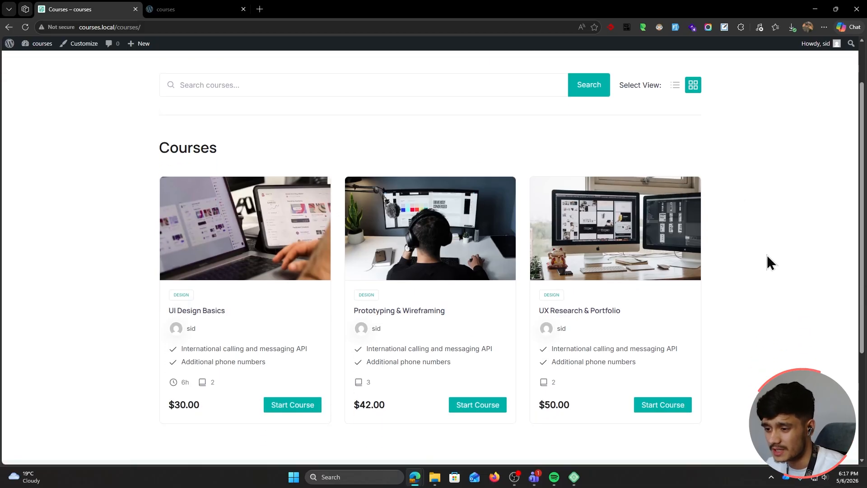
scroll(768, 262, "down", 1)
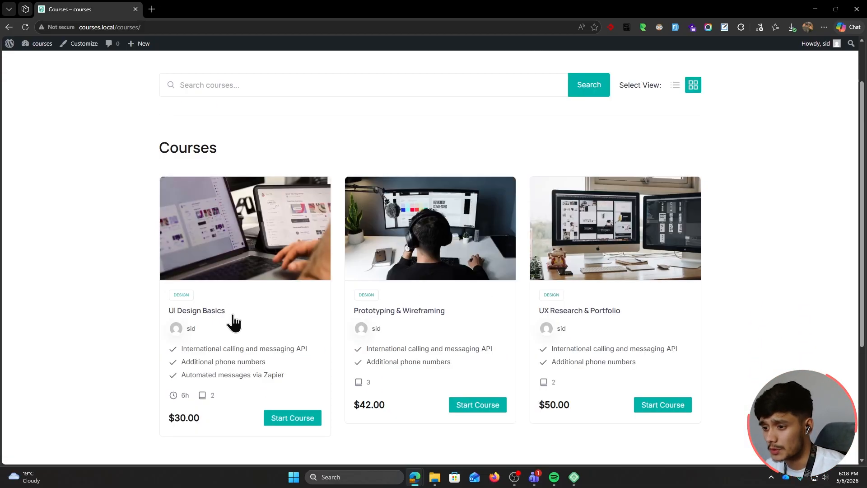
Open the UI Design Basics course and view its Curriculum and Reviews tabs
left_click(209, 314)
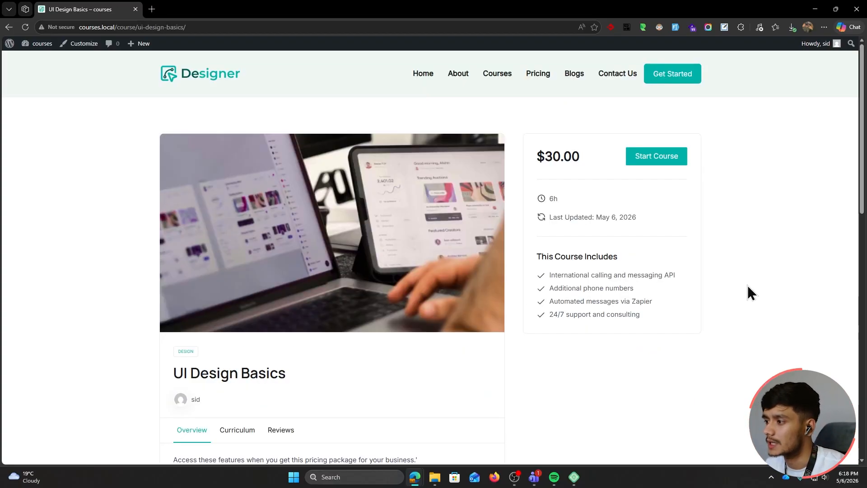
scroll(700, 269, "down", 4)
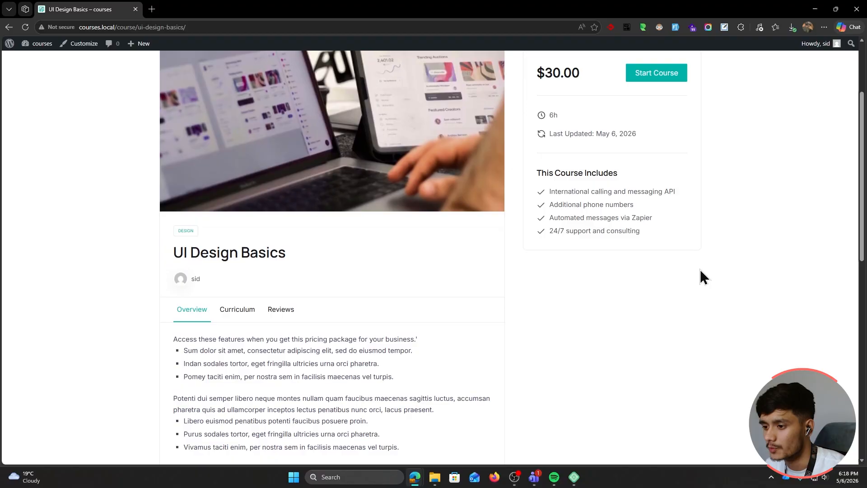
left_click(233, 255)
scroll(110, 252, "down", 3)
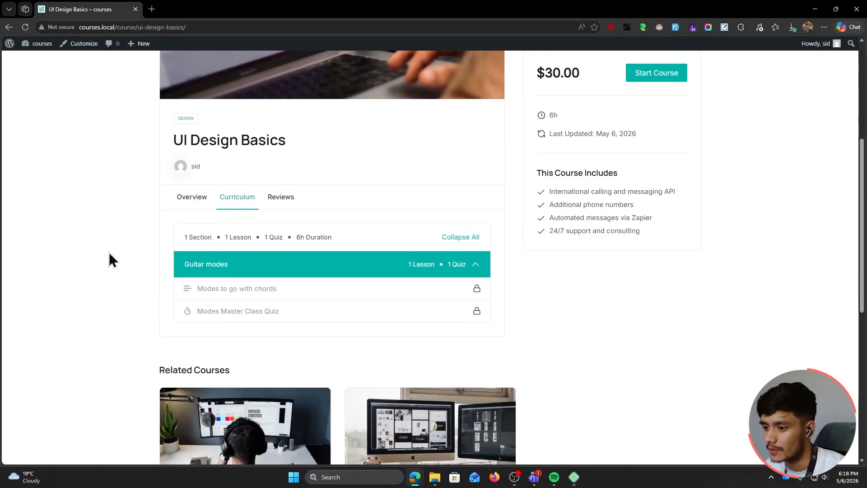
left_click(280, 132)
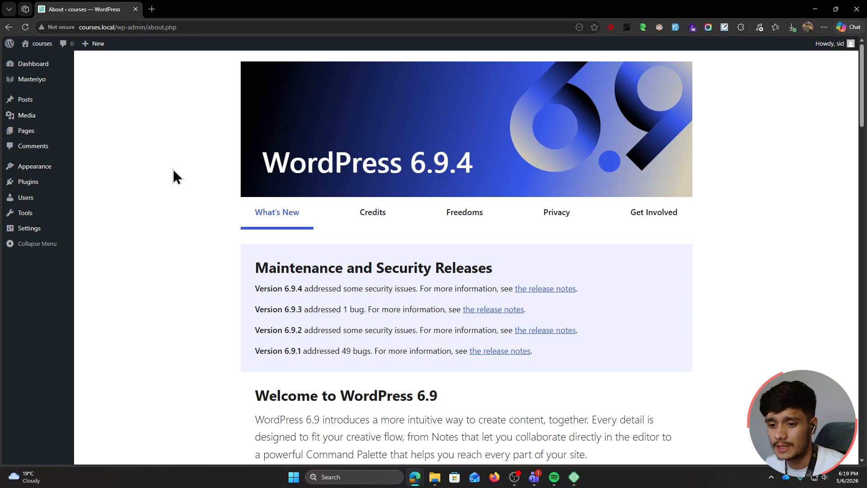
Go through the Masteriyo license key settings to All Courses and start a new course
mouse_move(41, 84)
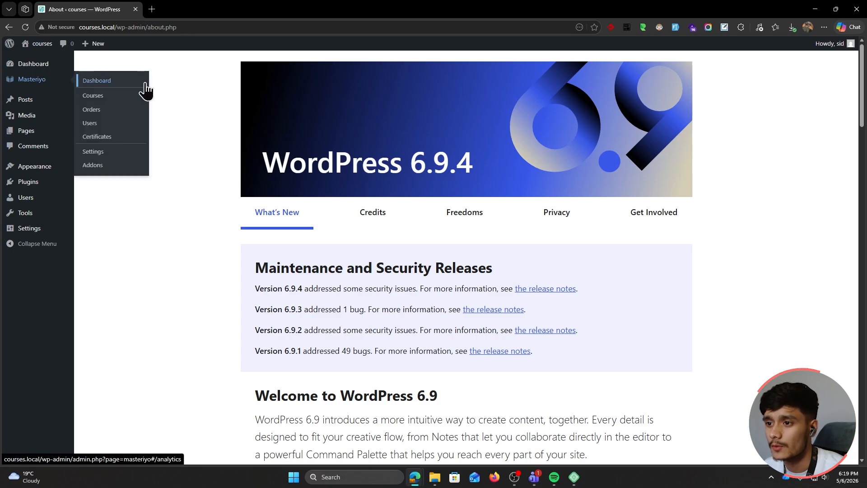
left_click(114, 105)
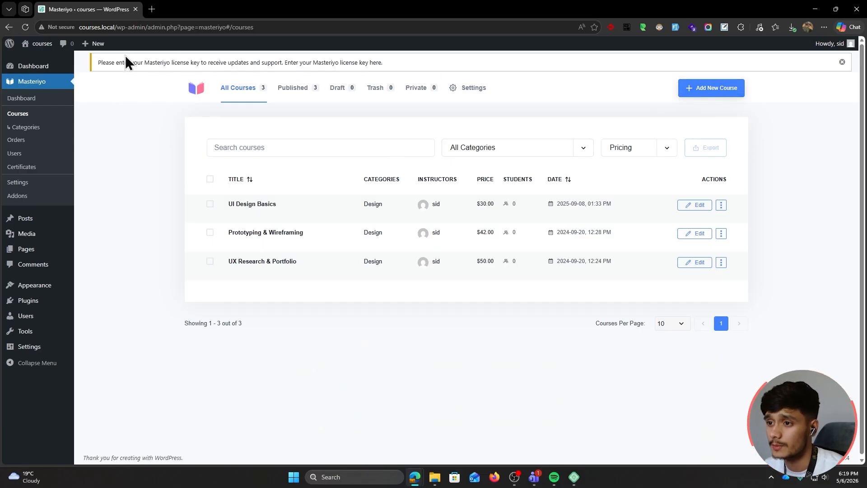
left_click(374, 63)
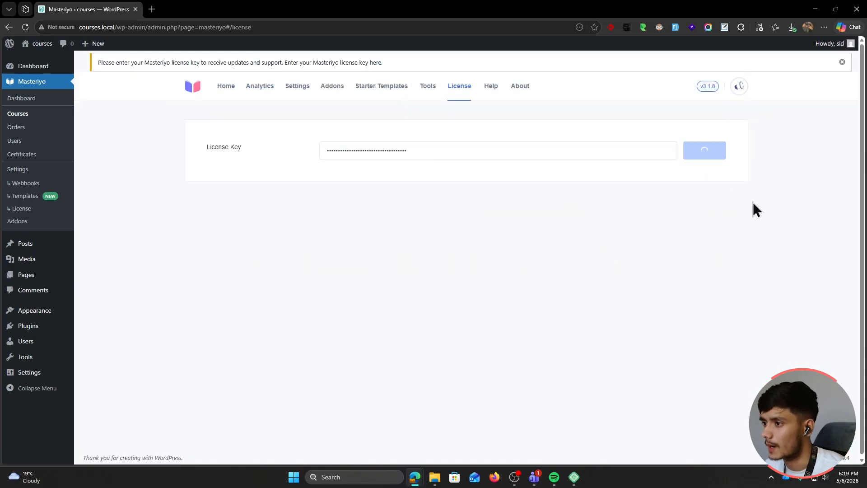
left_click(43, 114)
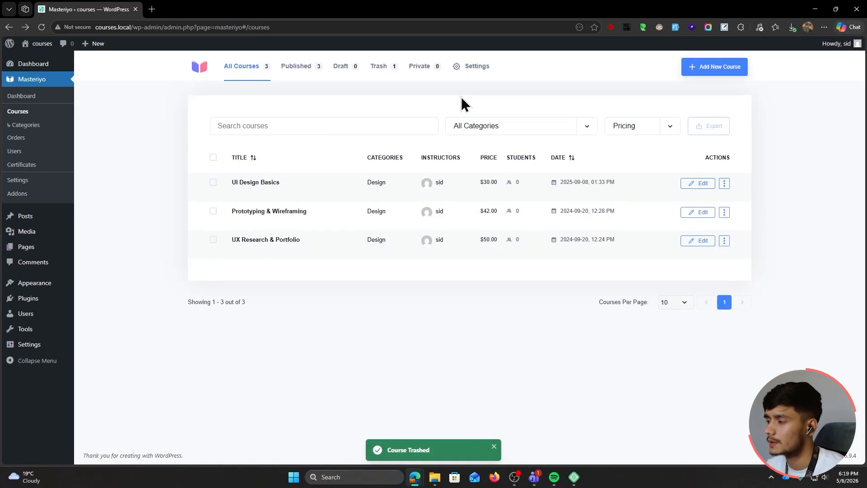
left_click(697, 73)
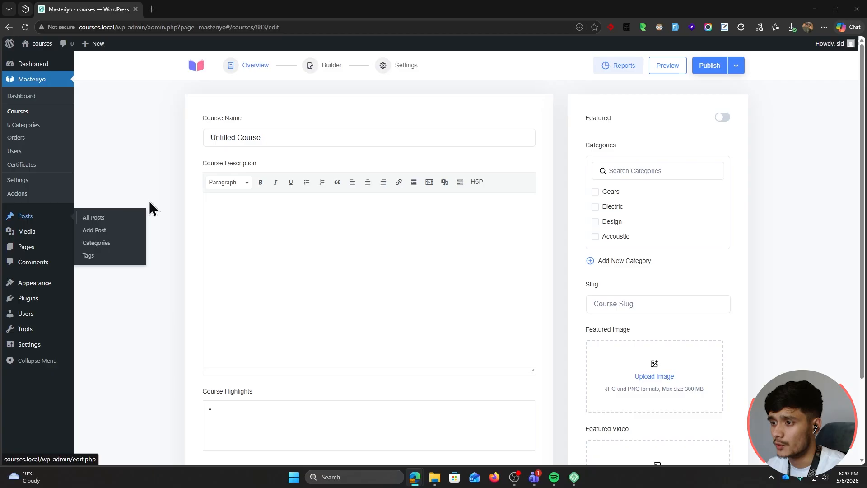
Rename the Untitled Course to 'AI Copywriting Basics'
left_click(271, 131)
key("ctrl+a")
type("AI Copywriting Basics")
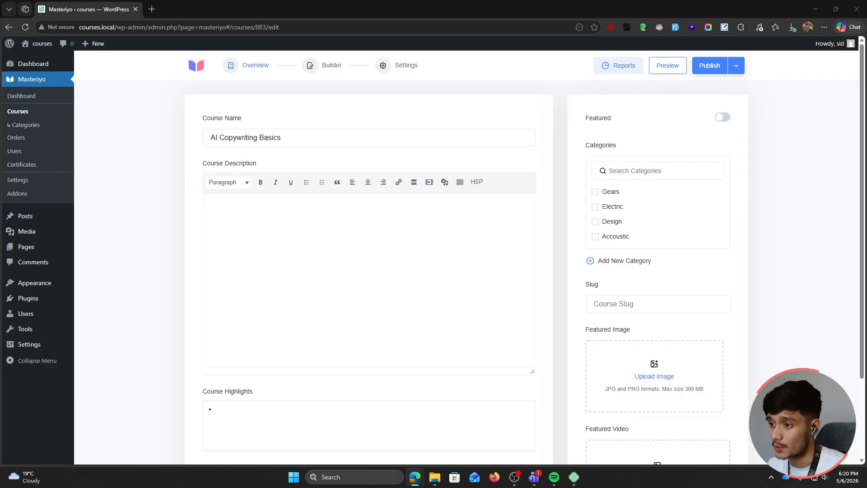
Paste the course description, keeping its bulleted lists
left_click(212, 264)
type("Access these features when you get this pricing package for your business.' Sum dolor sit amet, consectetur adipiscing elit, sed do eiusmod tempor. Indan sodales tortor, eget fringilla ultricies urna orci pharetra. Pomey taciti enim, per nostra sem in facilisis maecenas vel turpis. Potenti dui semper libero neque montes nullam quam faucibus maecenas sagittis luctus, accumsan pharetra quis ad ullamcorper inceptos lectus penatibus nunc orci, lacus praesent. Libero euismod penatibus potenti faucibus posuere proin. Purus sodales tortor, eget fringilla ultricies urna orci pharetra. Vivamus taciti enim, per nostra sem in facilisis maecenas vel turpis.")
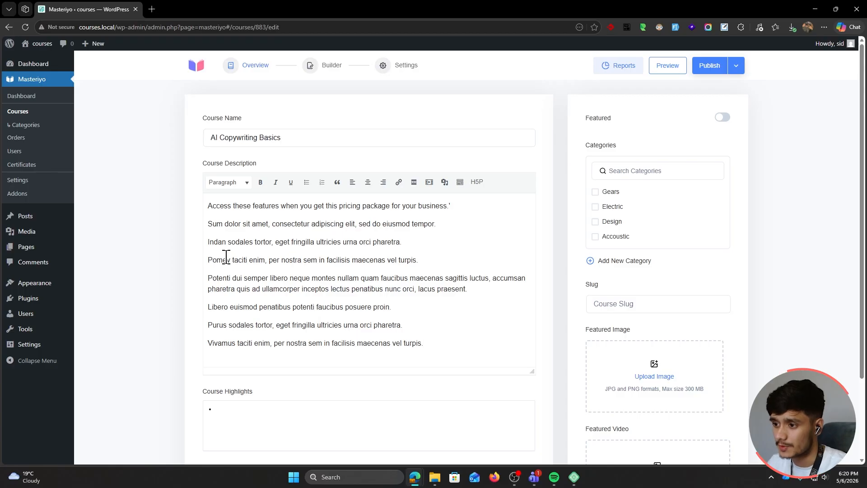
key("ctrl+z")
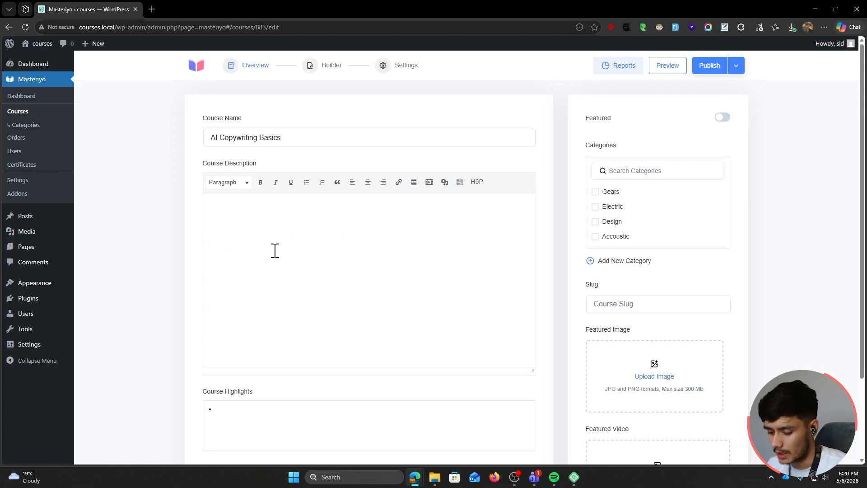
type("Access these features when you get this pricing package for your business.' Sum dolor sit amet, consectetur adipiscing elit, sed do eiusmod tempor. Indan sodales tortor, eget fringilla ultricies urna orci pharetra. Pomey taciti enim, per nostra sem in facilisis maecenas vel turpis. Potenti dui semper libero neque montes nullam quam faucibus maecenas sagittis luctus, accumsan pharetra quis ad ullamcorper inceptos lectus penatibus nunc orci, lacus praesent. Libero euismod penatibus potenti faucibus posuere proin. Purus sodales tortor, eget fringilla ultricies urna orci pharetra. Vivamus taciti enim, per nostra sem in facilisis maecenas vel turpis.")
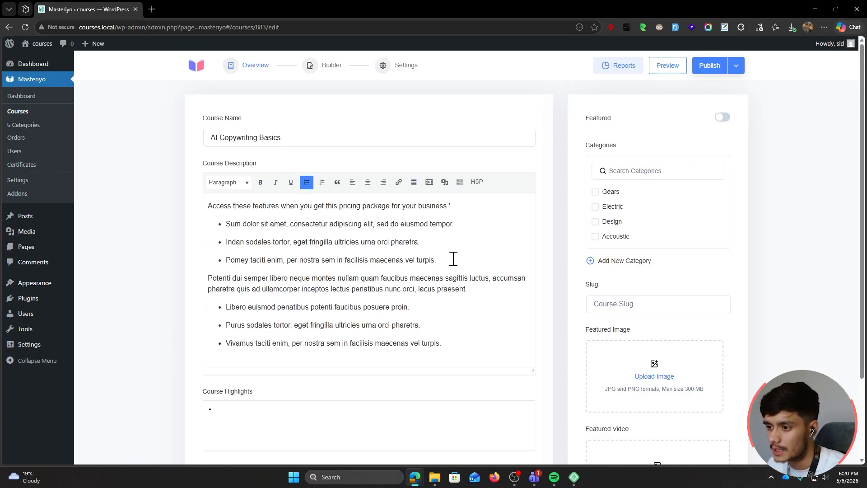
left_click_drag(453, 258, 225, 223)
left_click(322, 182)
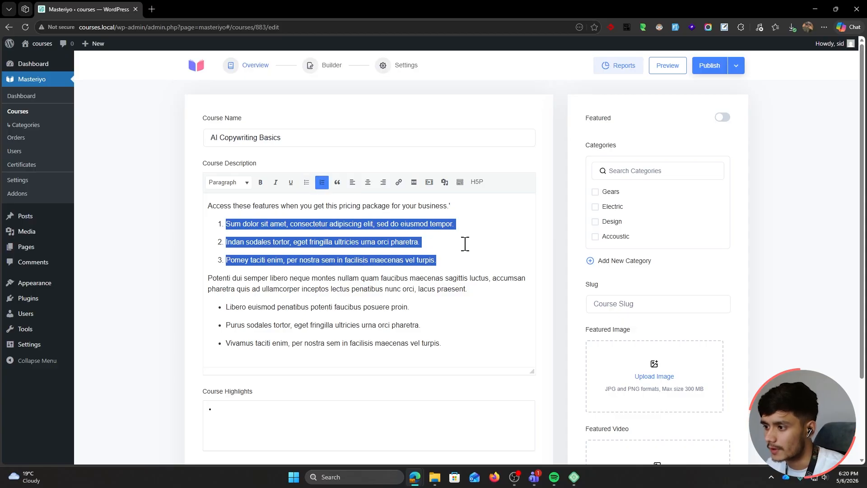
left_click(307, 182)
left_click(449, 259)
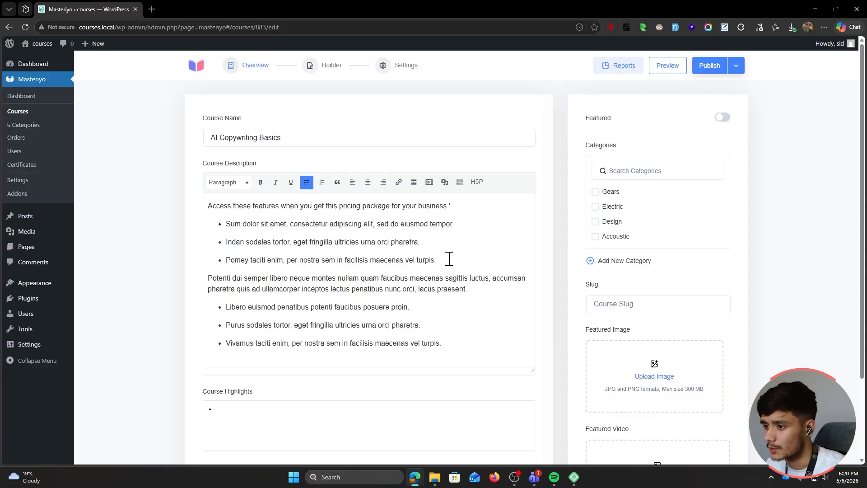
Paste the four highlight lines into the course highlights
scroll(450, 259, "down", 2)
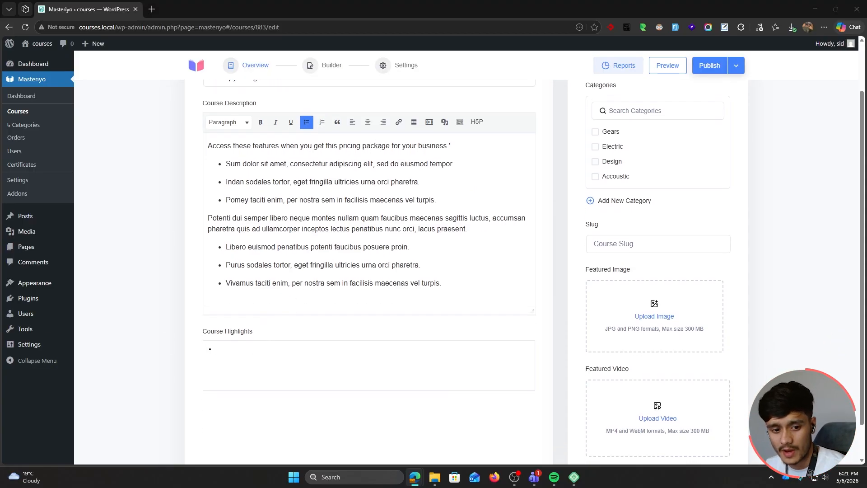
left_click(354, 354)
type("International calling and messaging API Additional phone numbers Automated messages via Zapier 24/7 support and consulting")
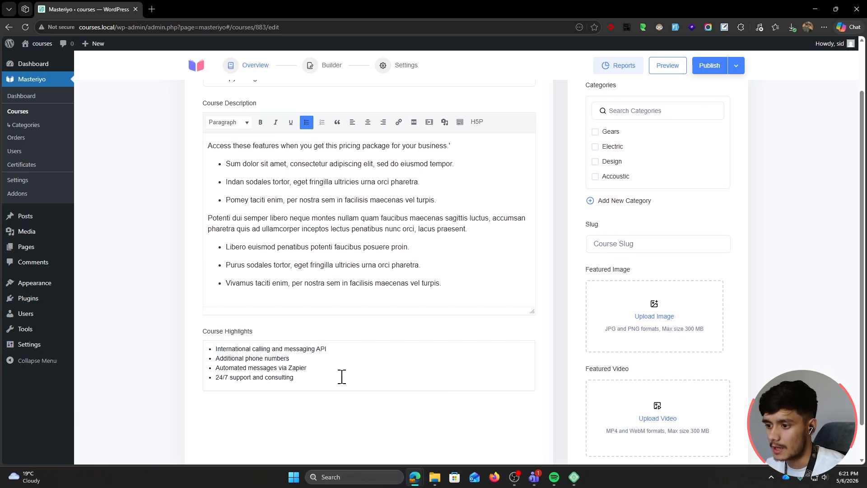
scroll(465, 408, "up", 2)
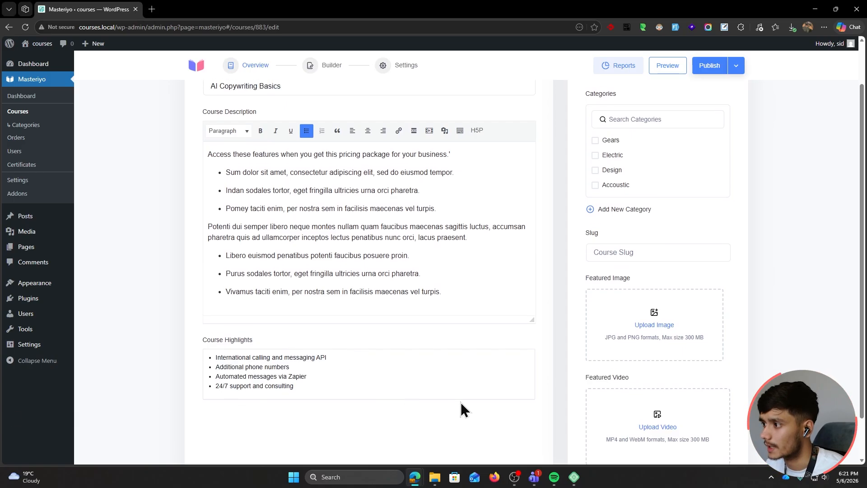
scroll(650, 213, "down", 1)
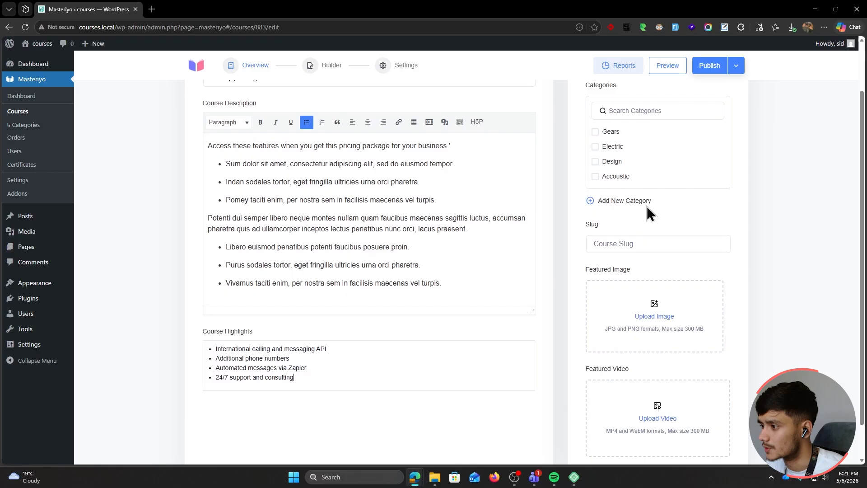
scroll(632, 253, "up", 1)
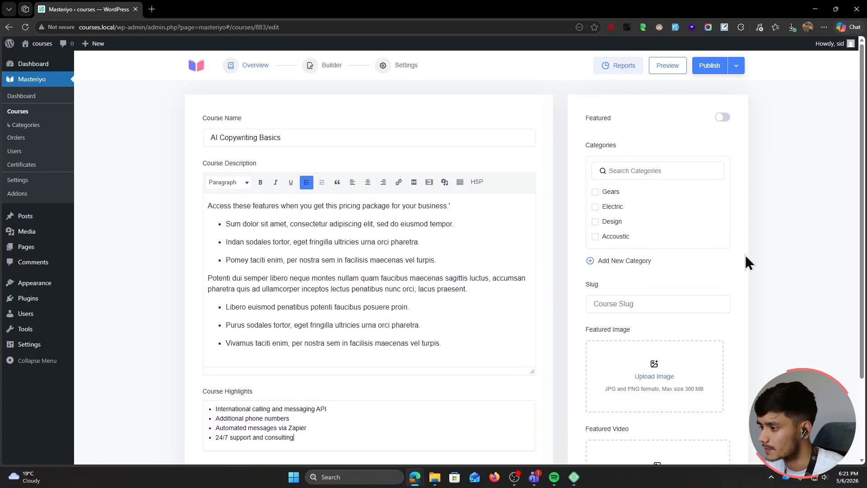
Set the course slug to 'ai-copywriting' and open the featured image picker
left_click(643, 299)
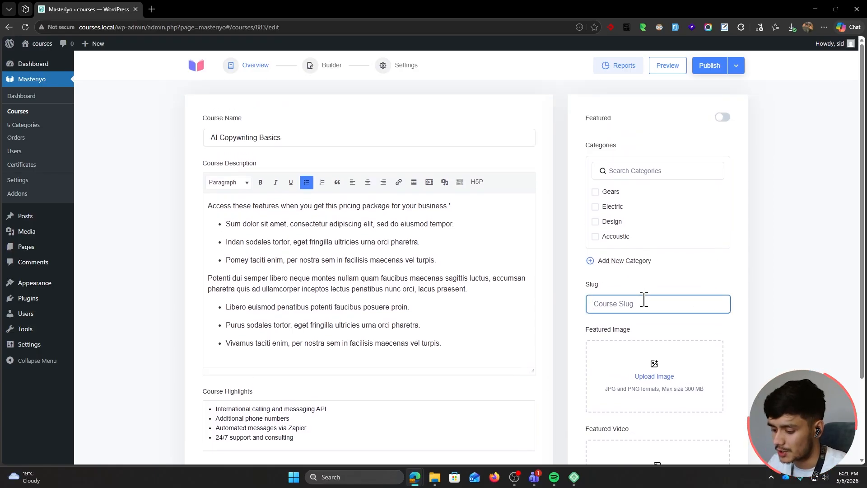
type("ai-copywriting")
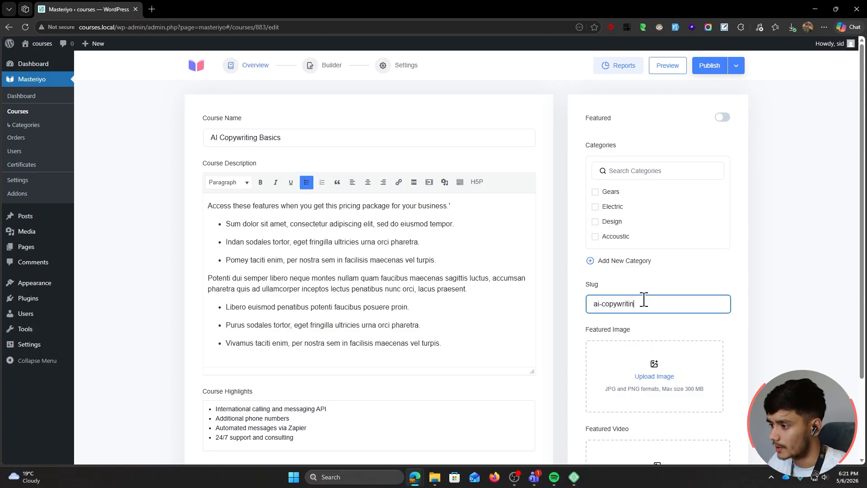
left_click(654, 378)
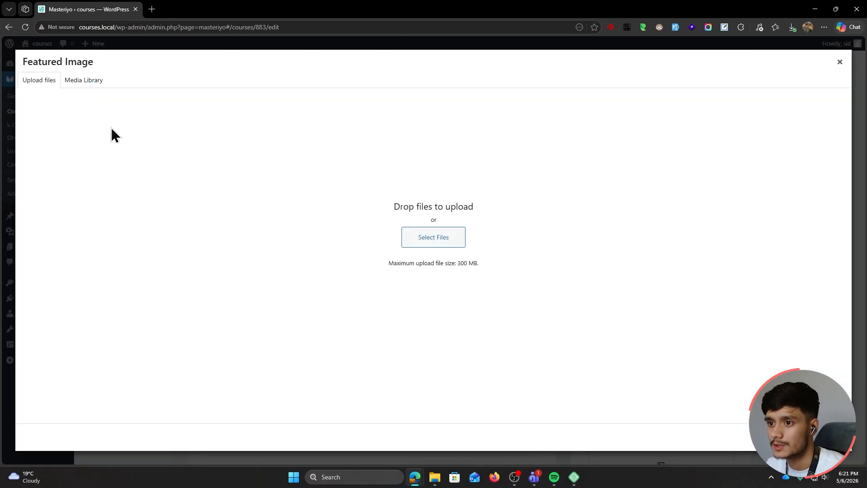
Choose the laptop photo C-1.png from the Media Library as the featured image
left_click(84, 85)
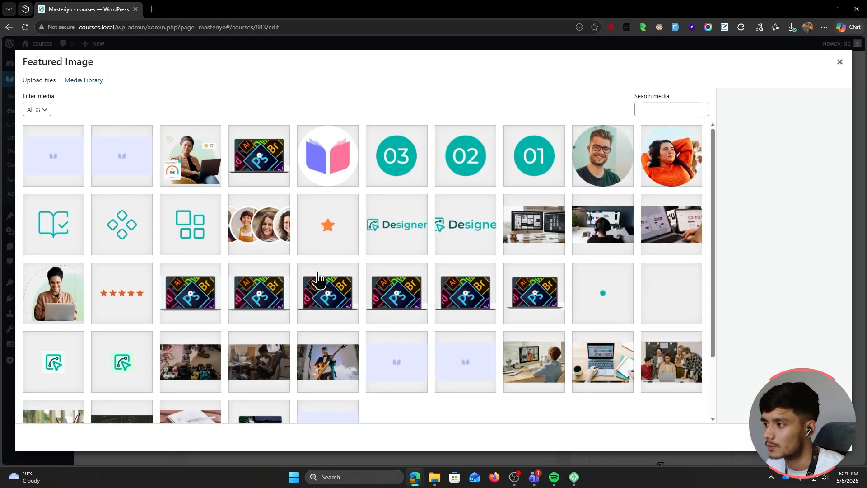
scroll(317, 278, "down", 2)
left_click(659, 182)
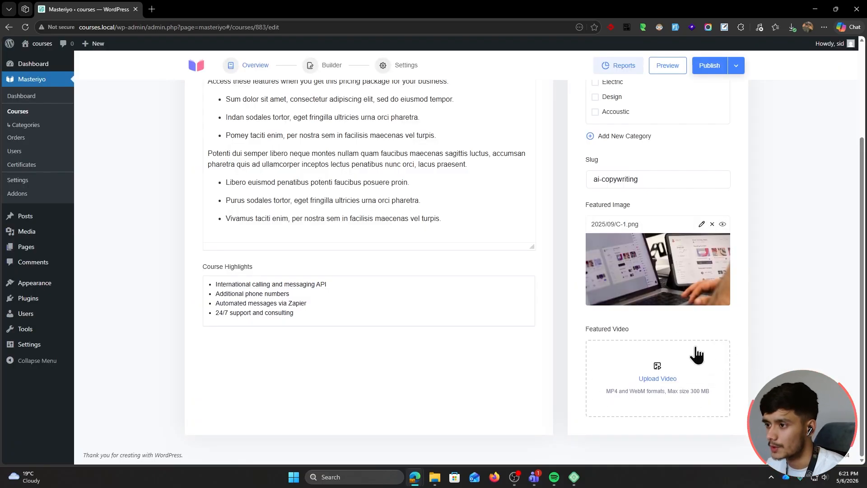
Publish the course and switch to its Builder
scroll(759, 367, "up", 3)
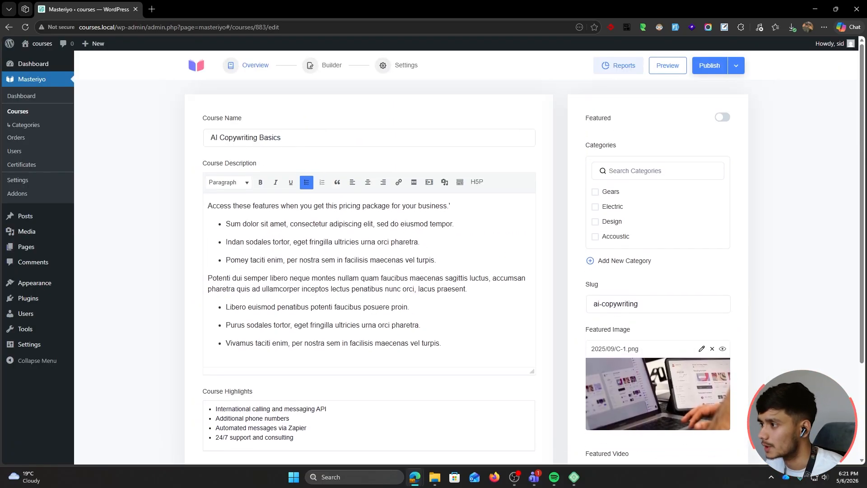
left_click(709, 66)
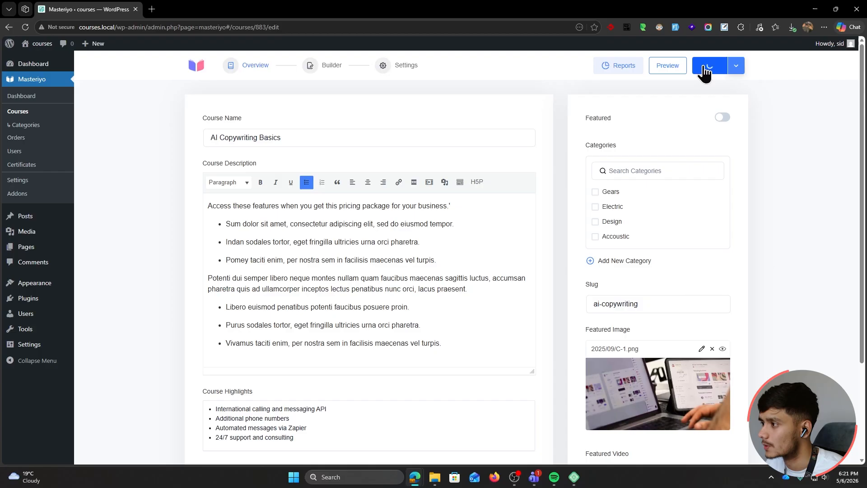
left_click(314, 69)
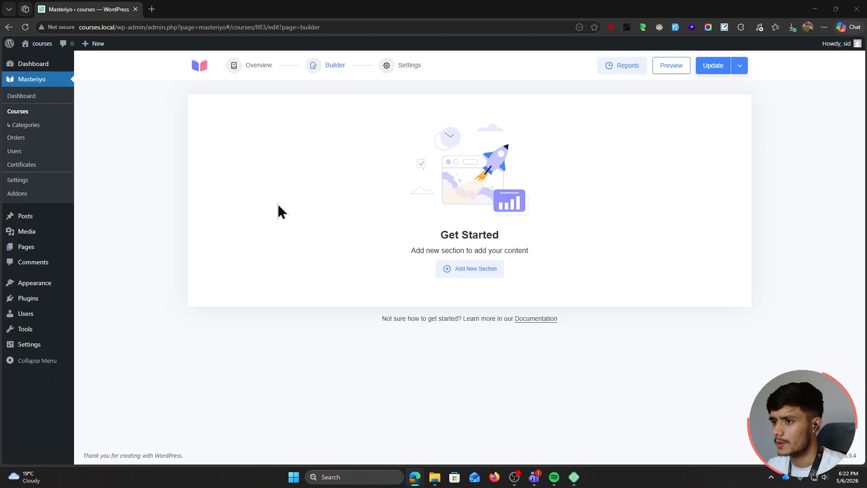
Add the section 'Module 1 - Generating Content' and open the content-type chooser
left_click(471, 273)
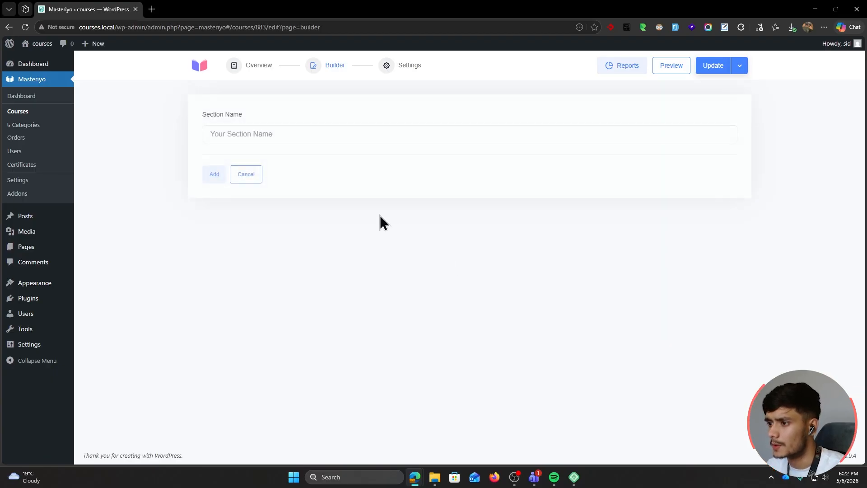
left_click(290, 134)
type("Generating Content")
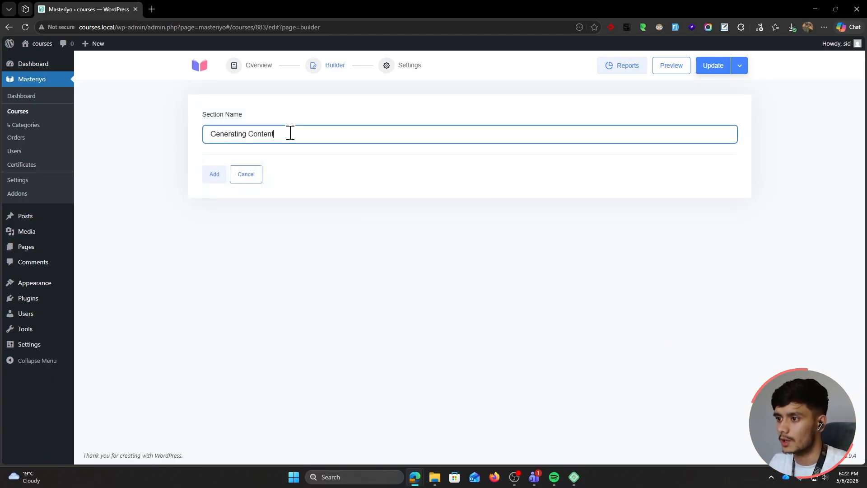
left_click(211, 176)
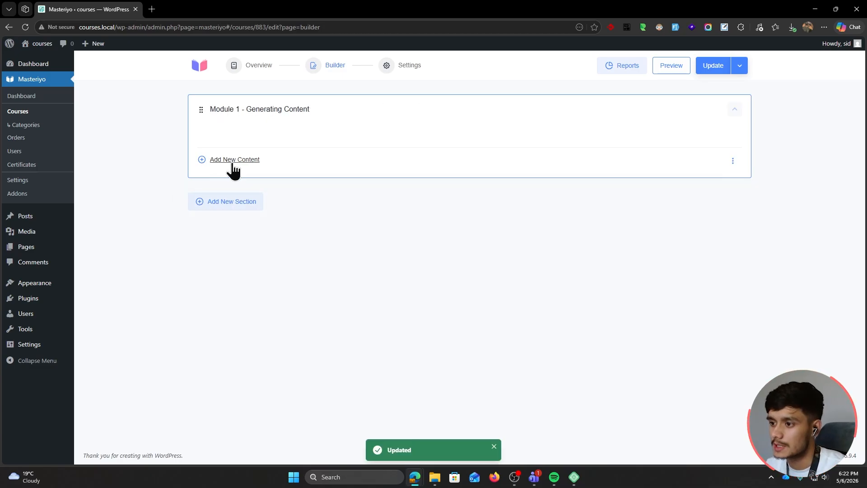
left_click(233, 161)
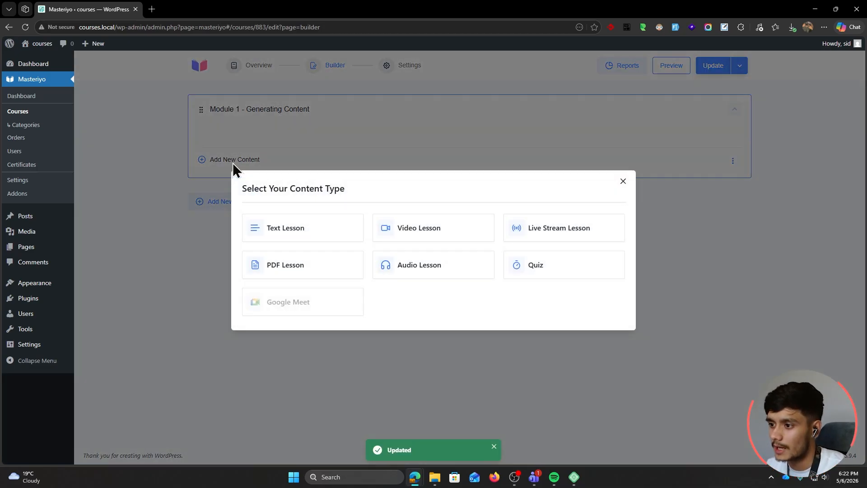
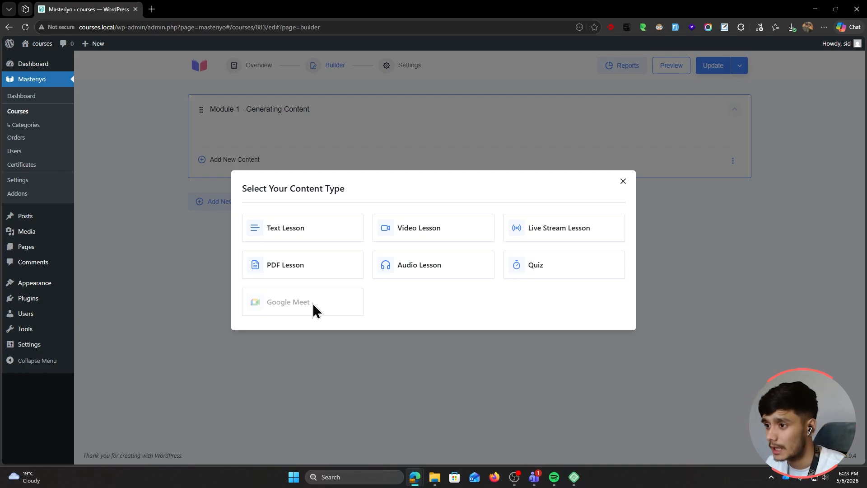
Choose Text Lesson as the new content type for Module 1 - Generating Content
left_click(299, 235)
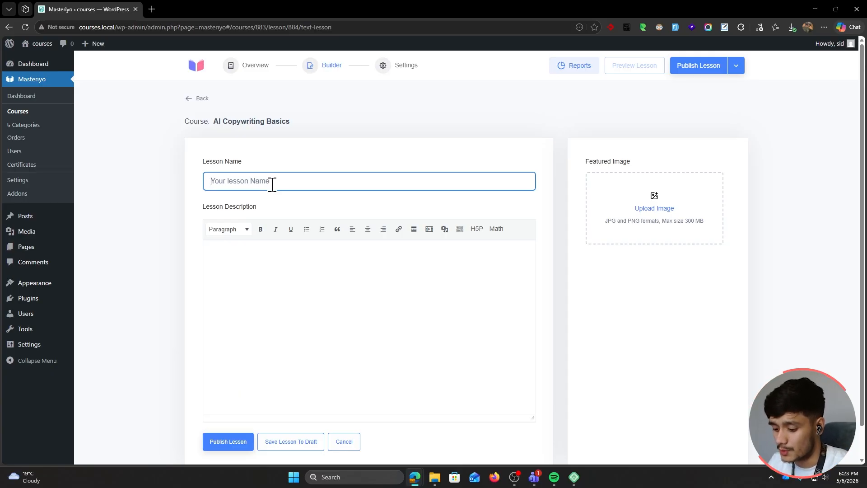
Create the text lesson 'Which AI to use?' with the pasted AI-tools comparison description and publish it
type("Which")
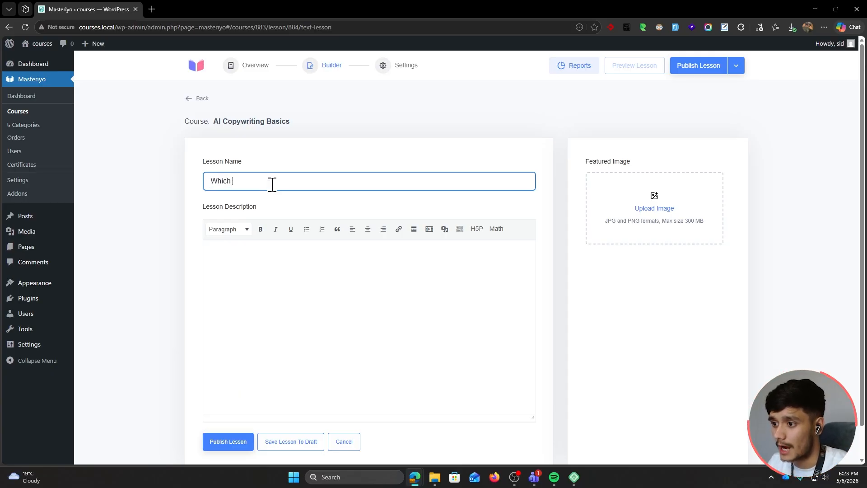
type(" AI to use?")
left_click(371, 257)
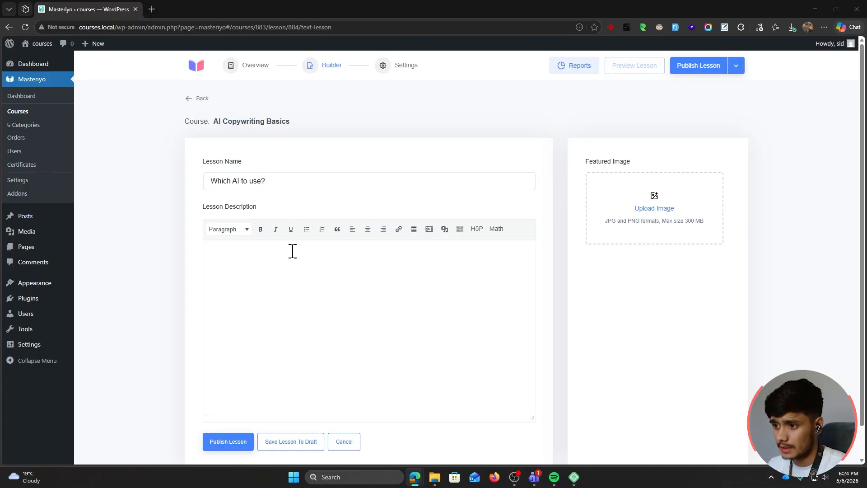
scroll(271, 280, "down", 1)
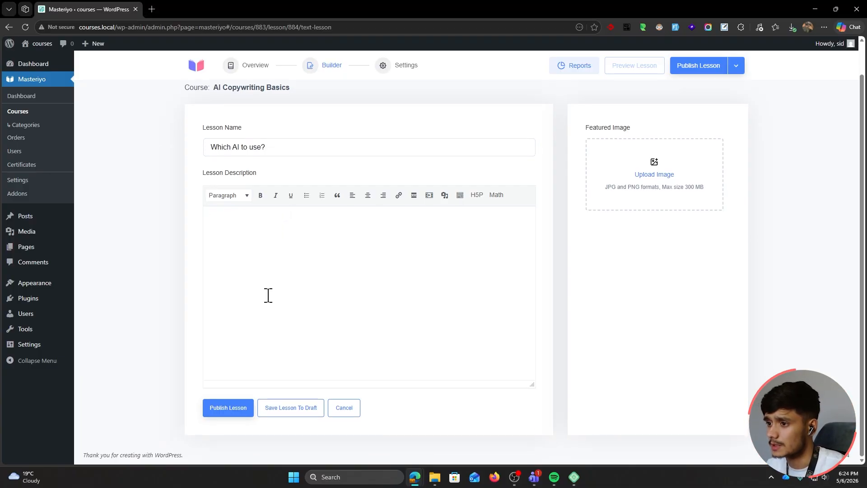
scroll(265, 296, "up", 1)
scroll(253, 262, "down", 1)
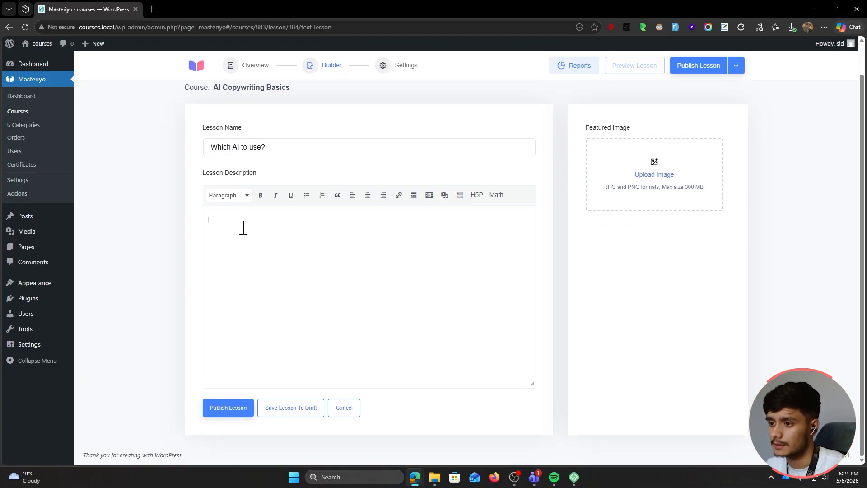
key("ctrl+v")
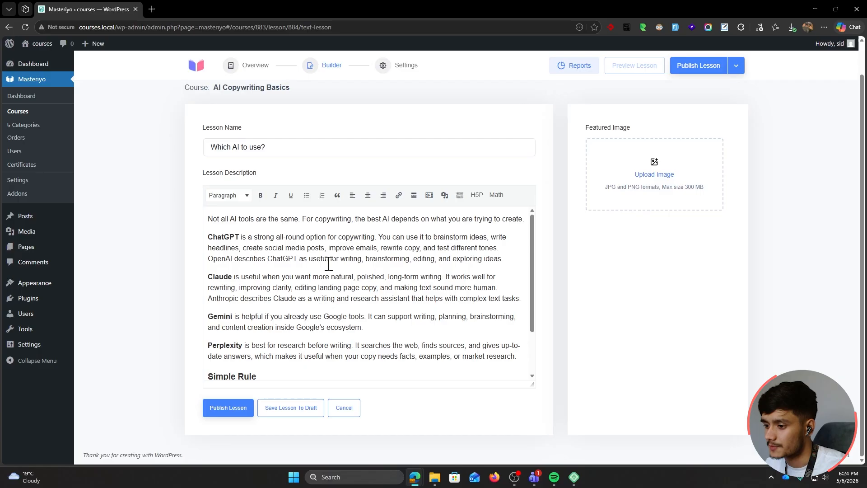
scroll(329, 264, "down", 1)
left_click(231, 407)
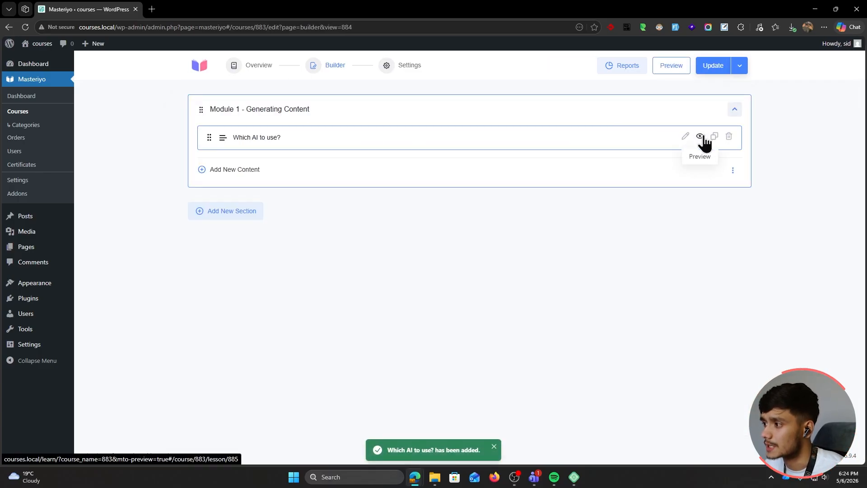
left_click(702, 137)
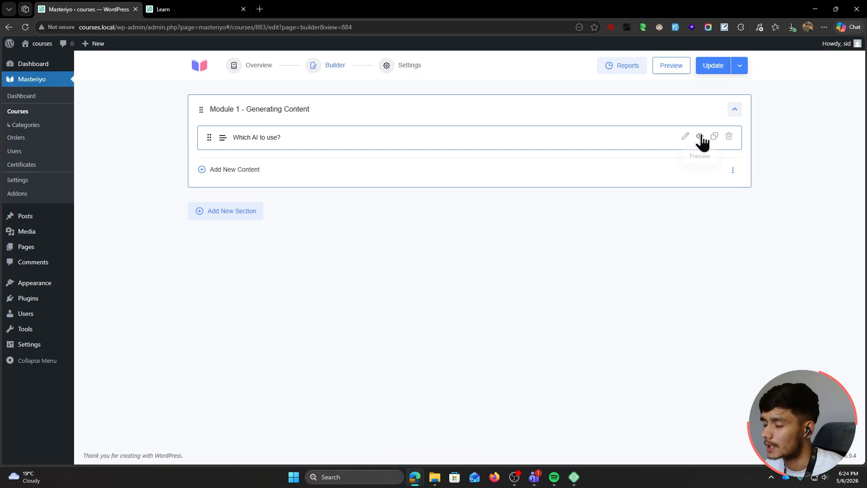
left_click(667, 71)
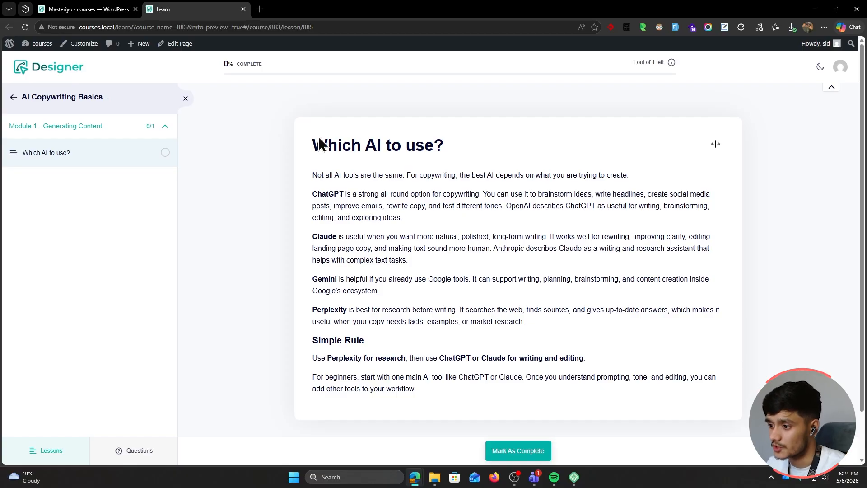
scroll(331, 169, "down", 2)
scroll(328, 173, "up", 2)
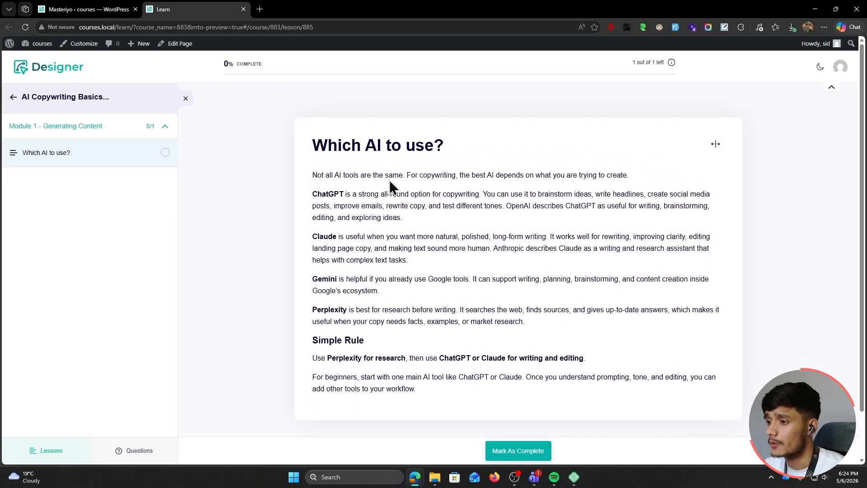
left_click(117, 9)
left_click(244, 10)
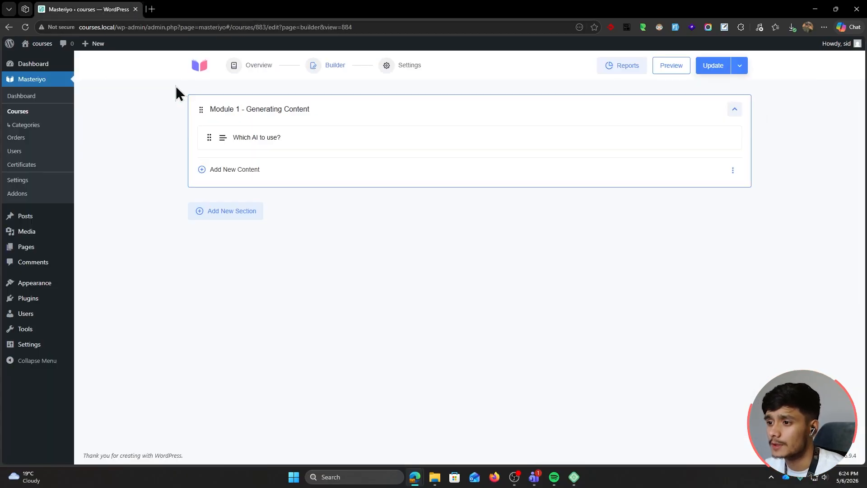
Add a new video lesson to Module 1 named 'Framing your prompts.'
left_click(230, 172)
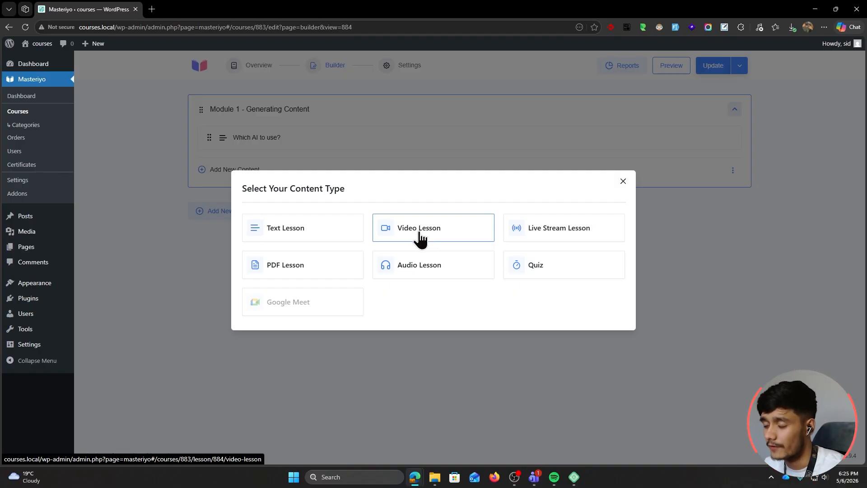
left_click(419, 239)
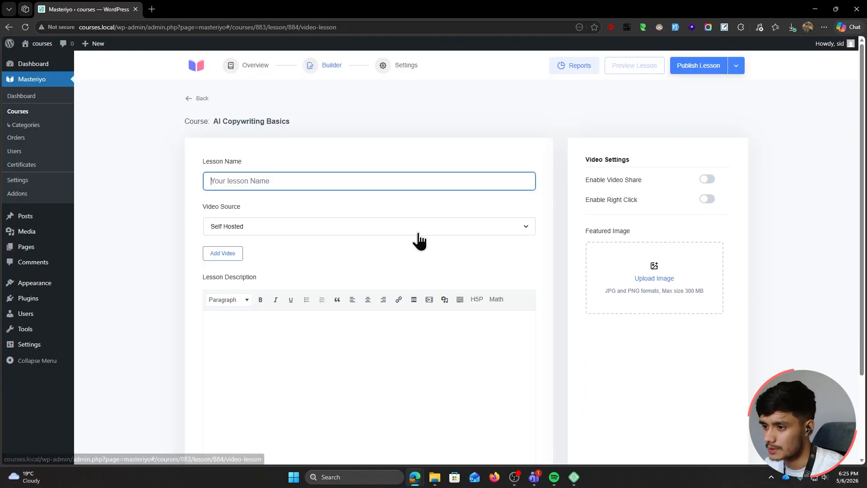
type("Framing your prompts")
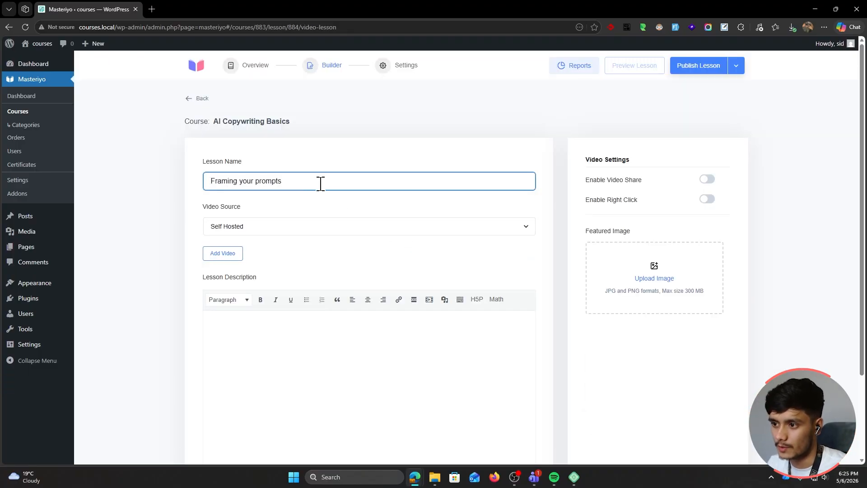
key("ctrl+a")
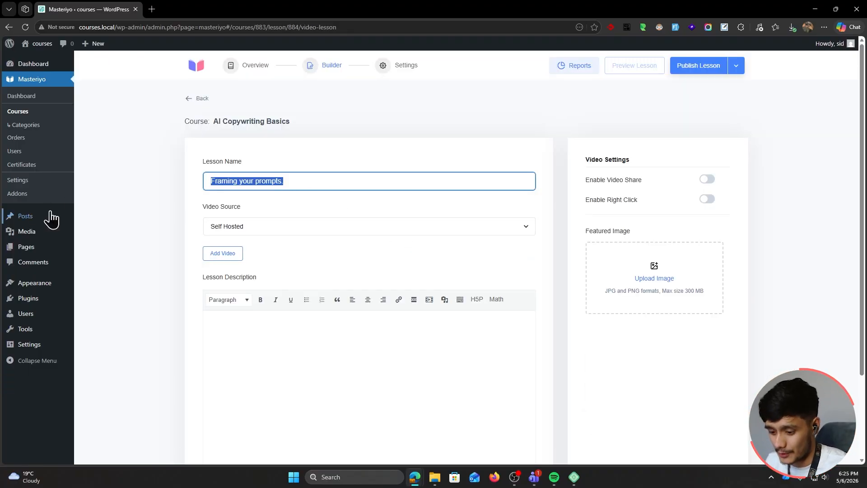
left_click(294, 180)
left_click(149, 235)
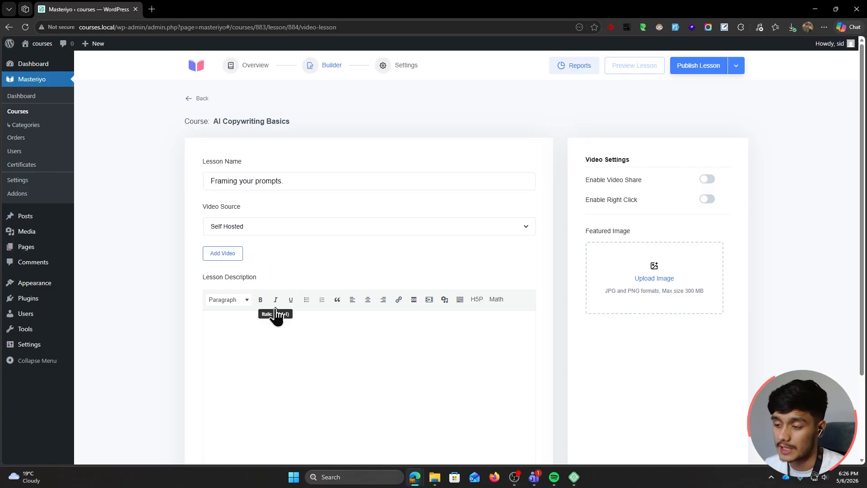
Try the video source options, briefly BunnyNet, and settle on YouTube
scroll(216, 212, "down", 1)
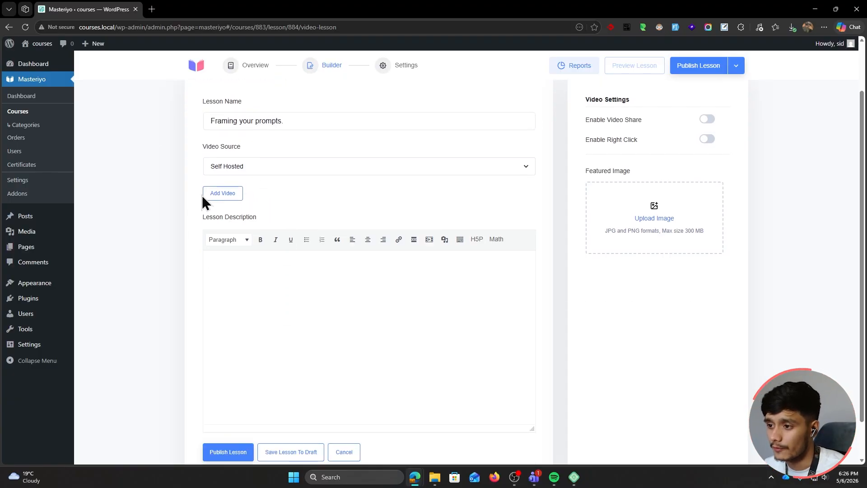
left_click(248, 169)
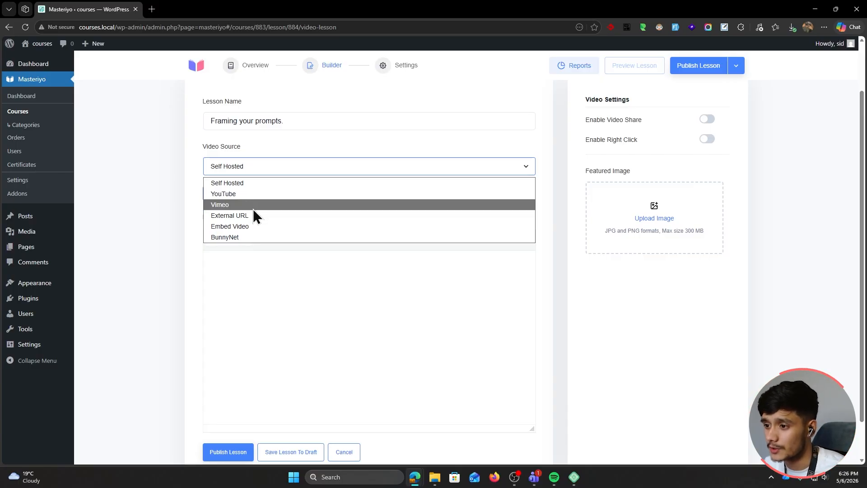
left_click(244, 237)
left_click(258, 171)
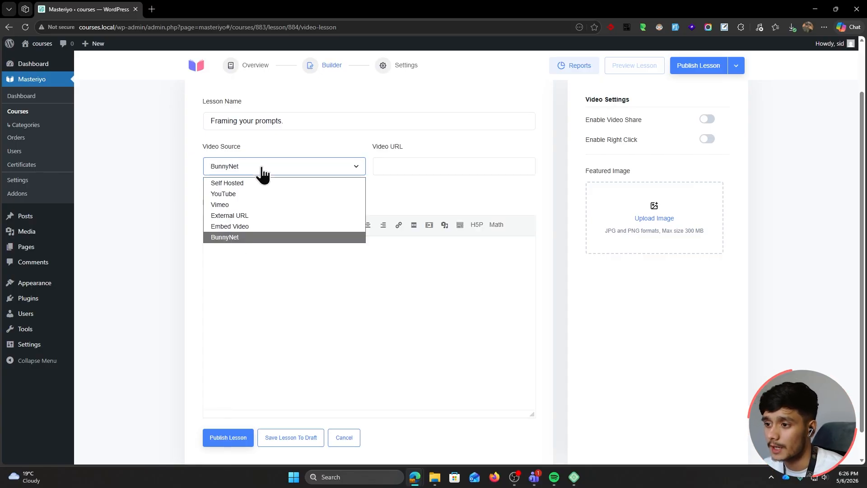
left_click(250, 181)
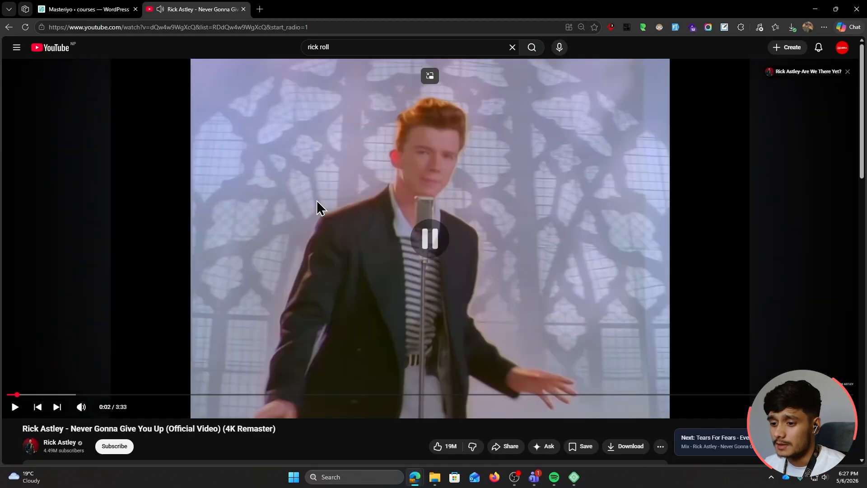
Paste the 'Never Gonna Give You Up' YouTube link into the lesson's Video URL
left_click(88, 9)
left_click(406, 164)
type("https://youtu.be/dQw4w9WgXcQ?list=RDdQw4w9WgXcQ")
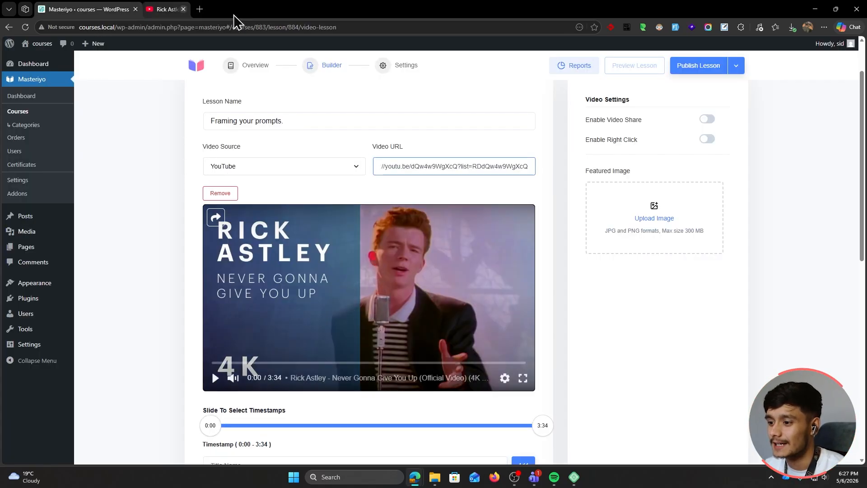
Add video chapters Intro (0:00–0:21) and Main content (0:21–1:15)
left_click(243, 9)
scroll(139, 209, "down", 4)
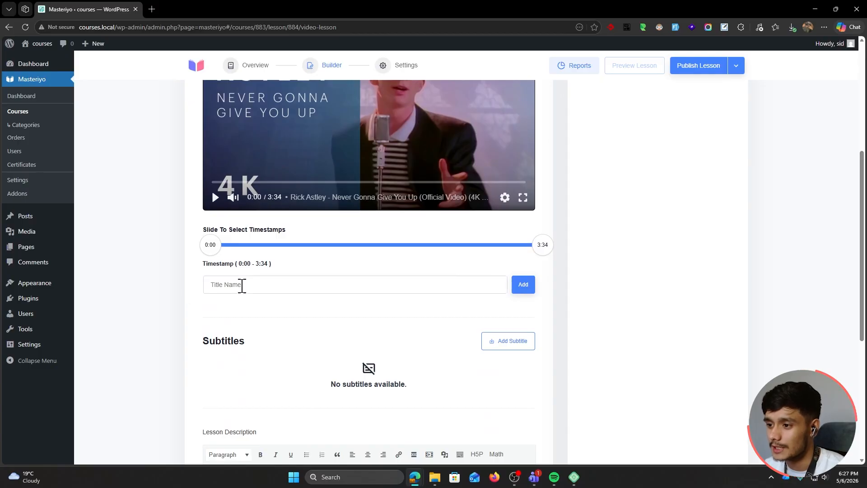
scroll(249, 257, "up", 1)
left_click_drag(539, 305, 242, 304)
left_click(244, 344)
type("Int")
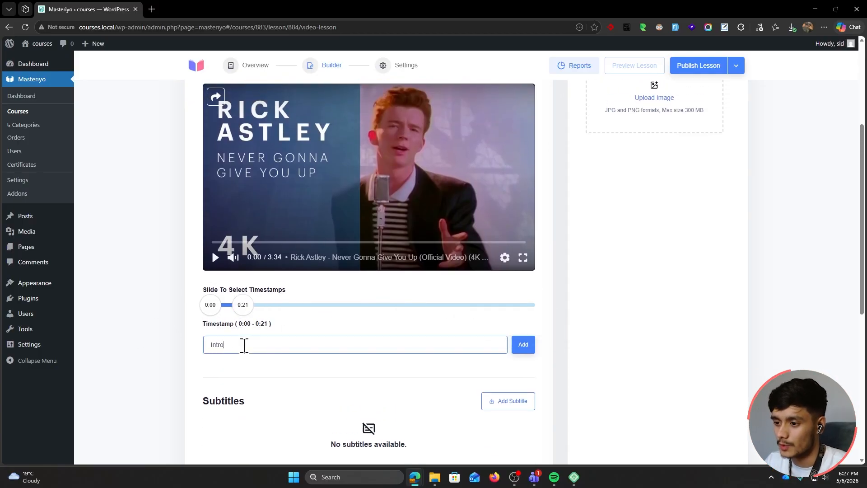
type("ro")
left_click(523, 345)
left_click_drag(242, 305, 321, 314)
left_click(278, 344)
type("Main content")
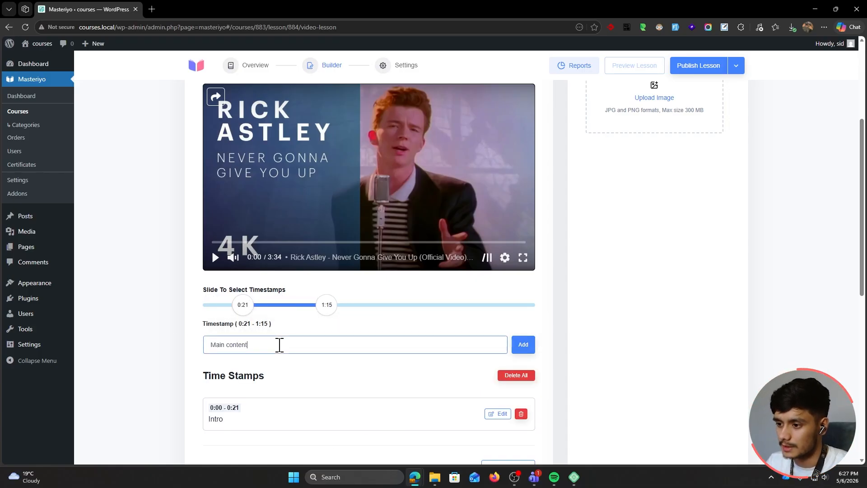
left_click(522, 344)
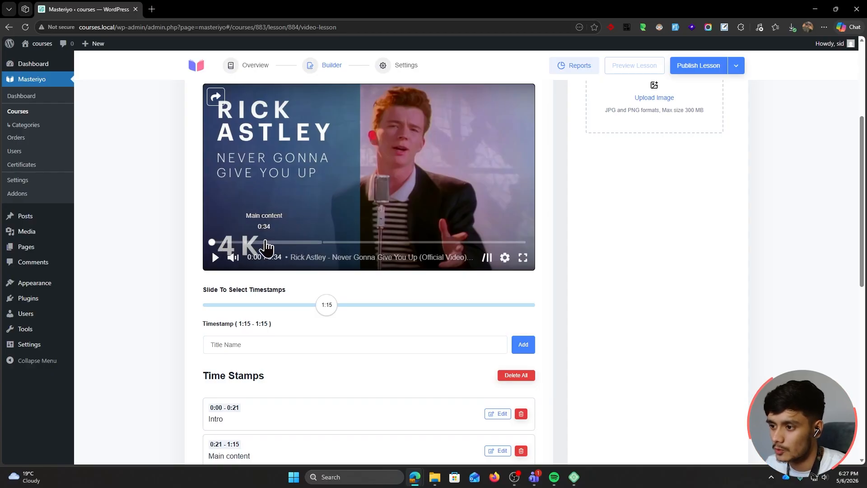
Add chapters Main content 2 (1:15–2:29) and Outro (2:29–3:34)
left_click(442, 305)
left_click(294, 337)
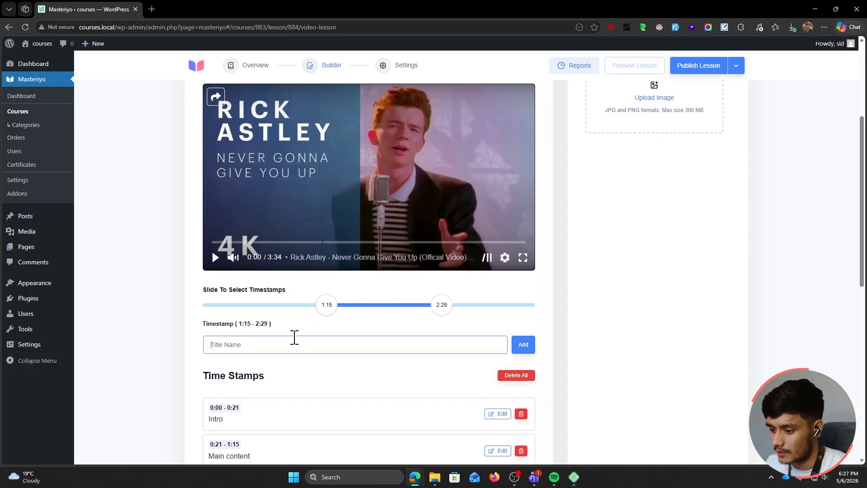
type("Main content 2")
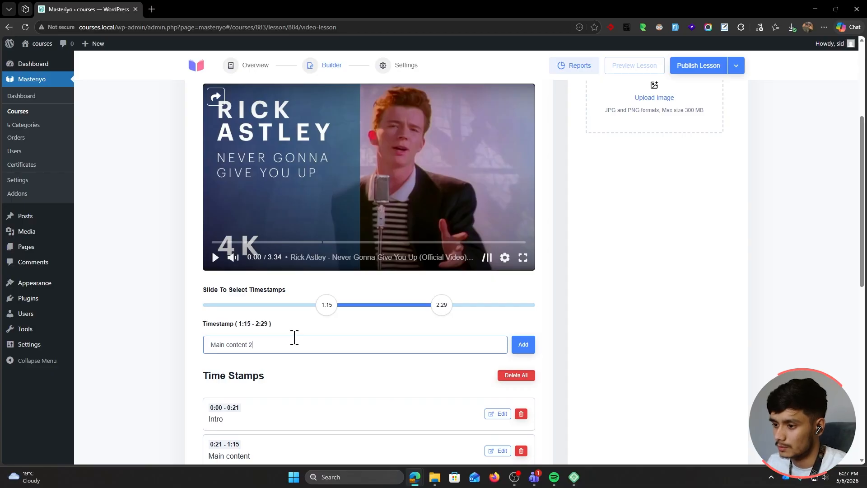
key("Return")
type("Outro")
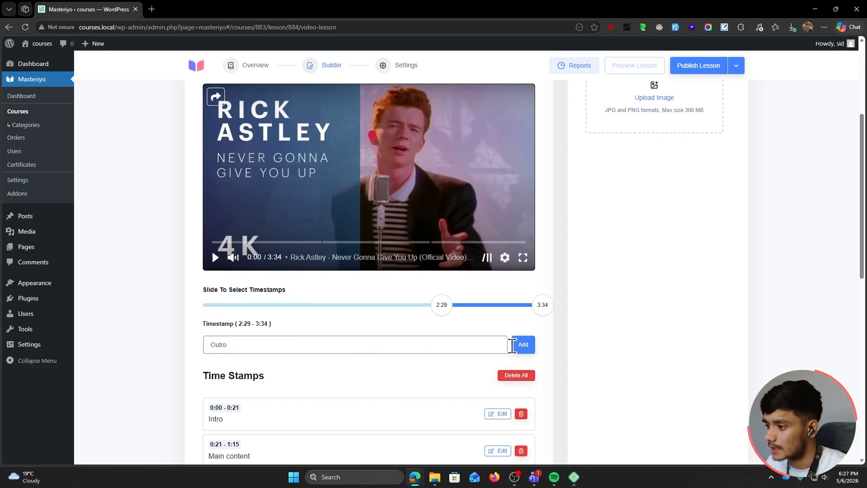
left_click(516, 345)
Paste the prepared description about writing clear AI prompts into Lesson Description
scroll(548, 358, "down", 1)
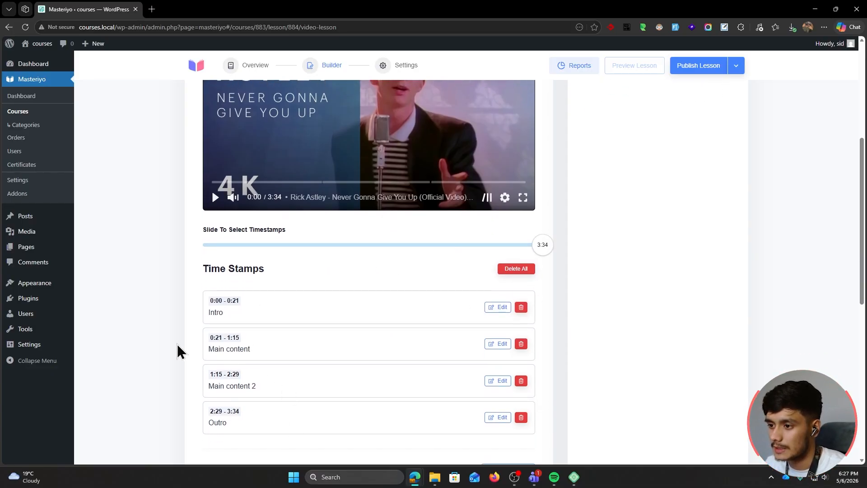
scroll(166, 337, "up", 1)
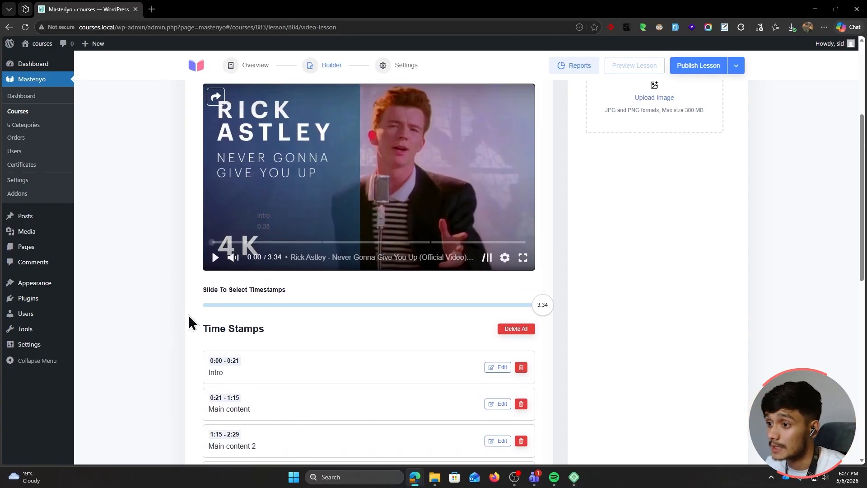
scroll(192, 321, "up", 2)
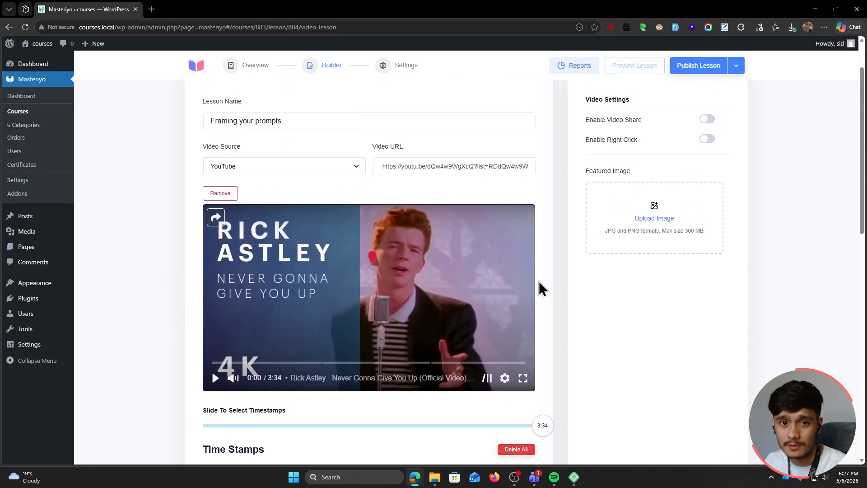
scroll(552, 283, "down", 6)
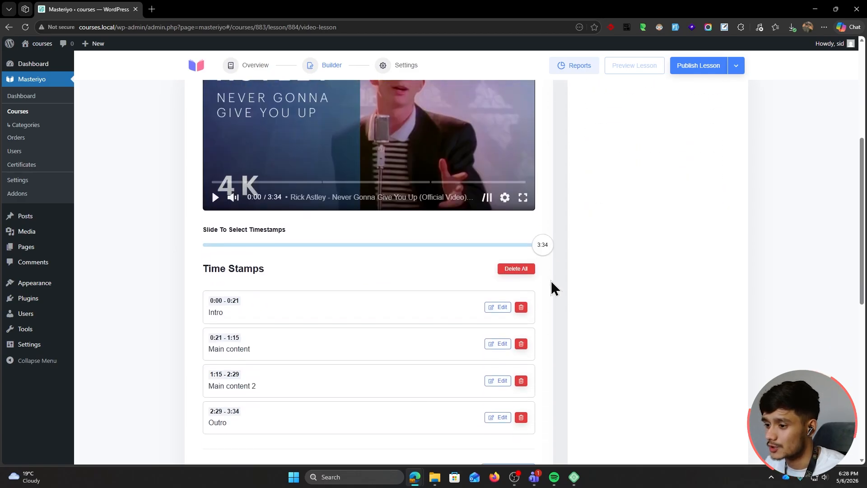
scroll(551, 280, "down", 1)
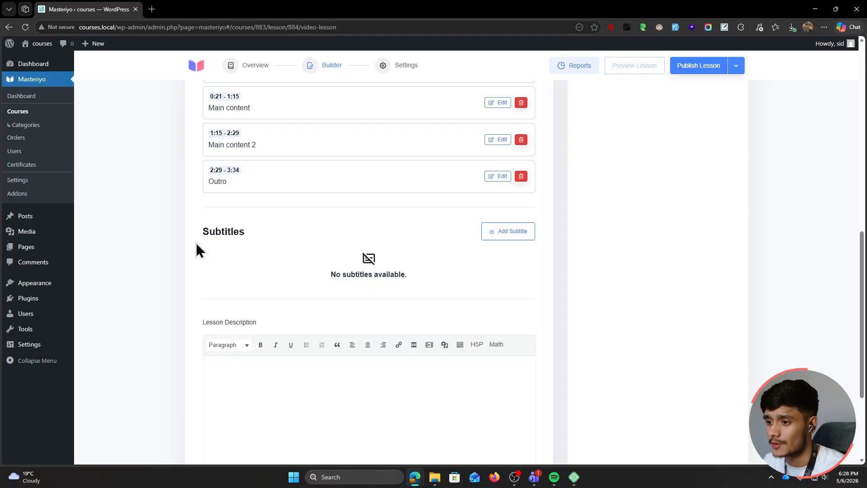
scroll(196, 243, "down", 2)
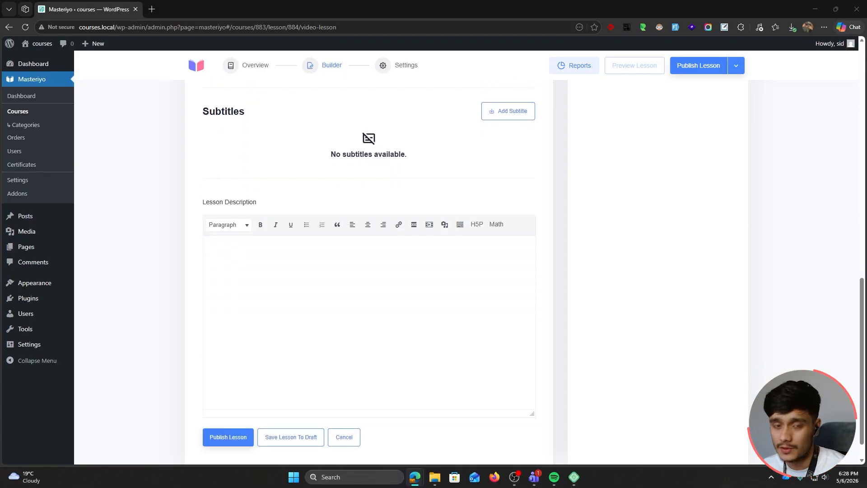
left_click(285, 269)
type("Learn how to write clear prompts that tell AI exactly what you need, including the goal, context, tone, format, and examples.")
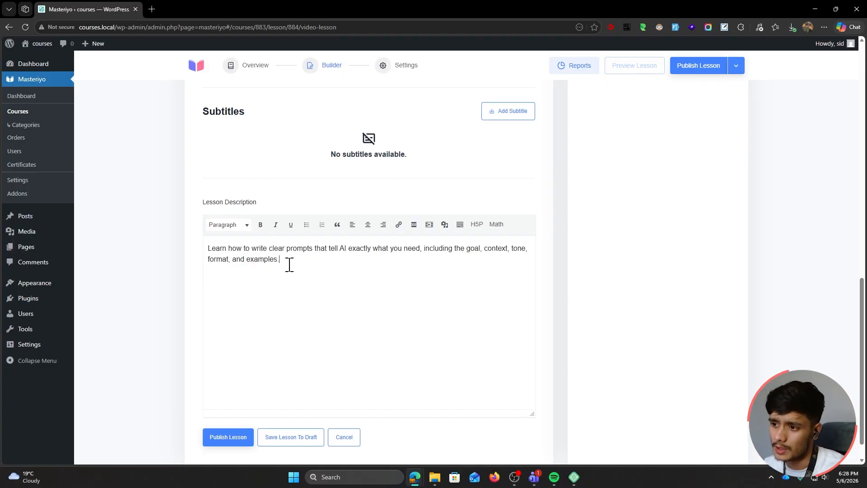
Publish 'Framing your prompts.' and review its learner preview, briefly playing the video
left_click(228, 438)
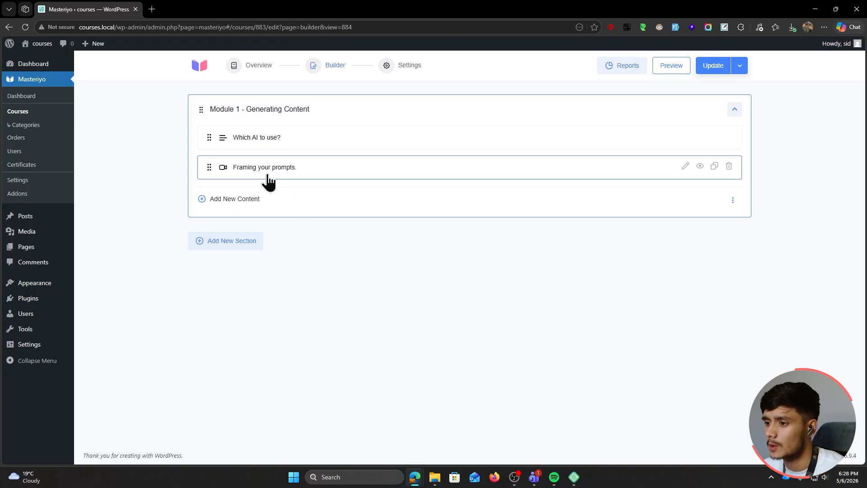
left_click(693, 171)
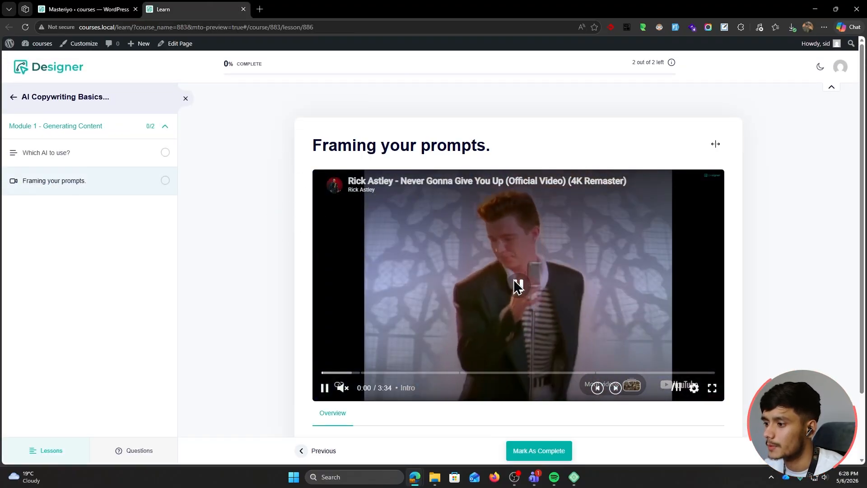
left_click(513, 279)
scroll(268, 238, "down", 1)
scroll(271, 242, "down", 2)
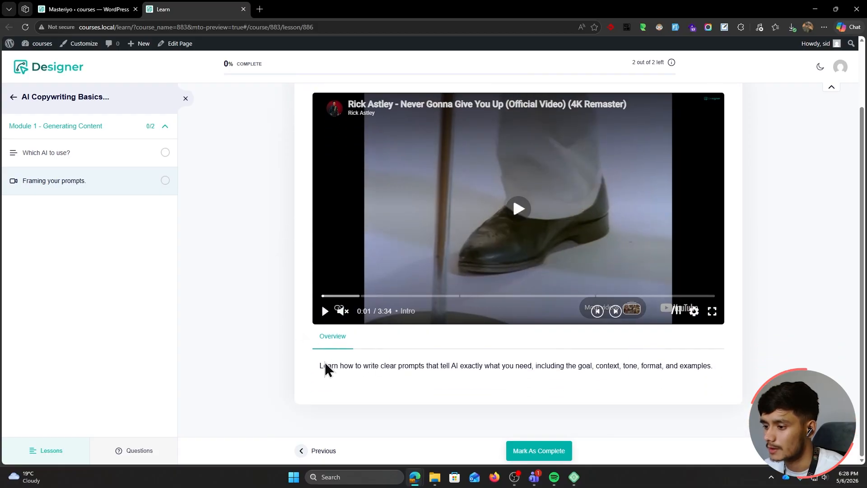
left_click_drag(324, 361, 687, 373)
left_click(667, 375)
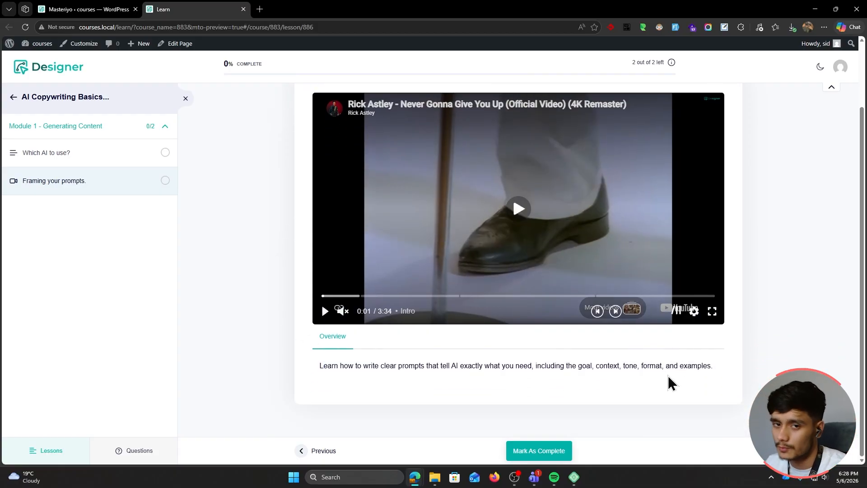
scroll(790, 367, "up", 2)
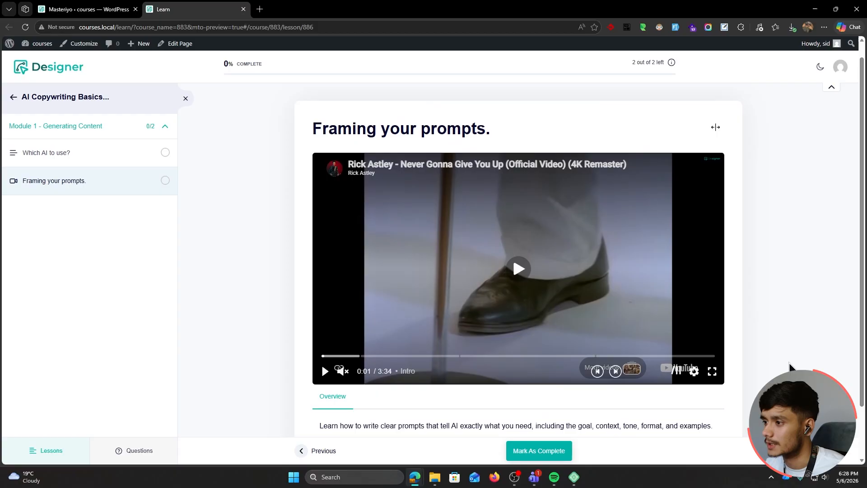
key("ctrl+w")
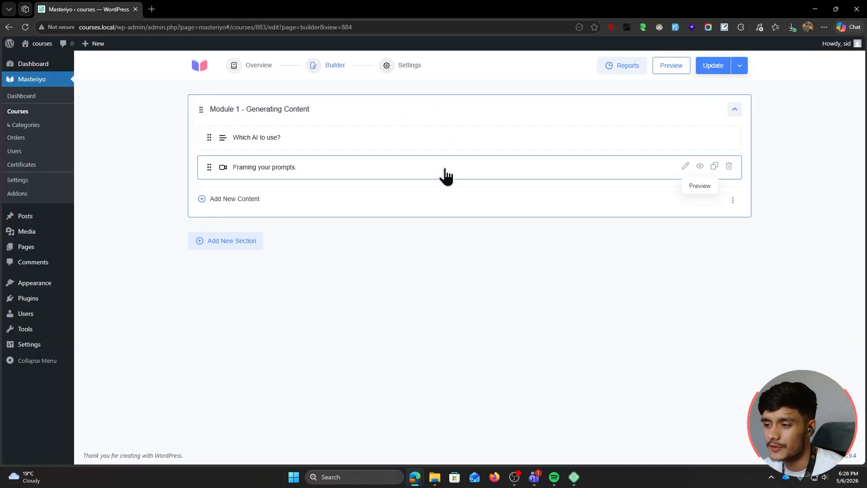
left_click(685, 167)
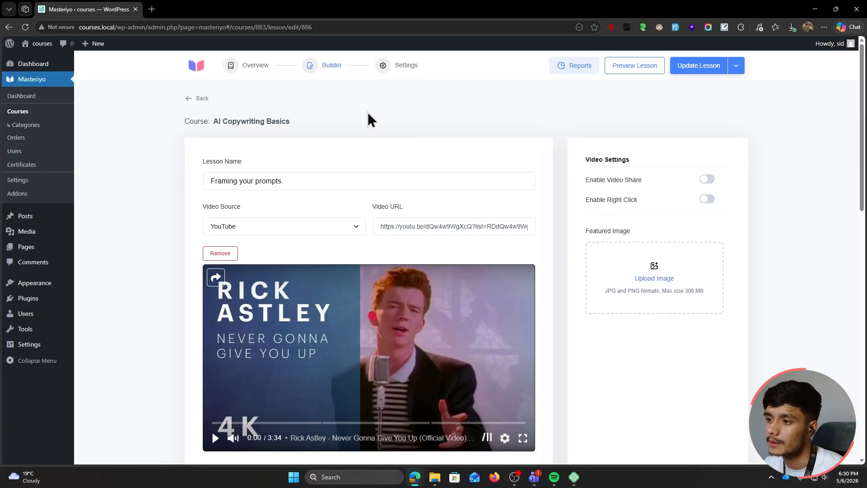
scroll(440, 307, "down", 1)
scroll(503, 240, "up", 1)
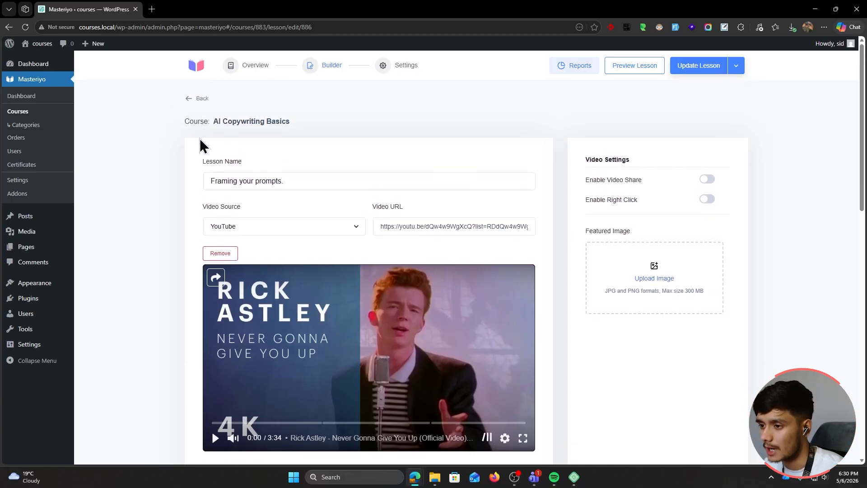
scroll(201, 145, "down", 1)
scroll(437, 364, "up", 1)
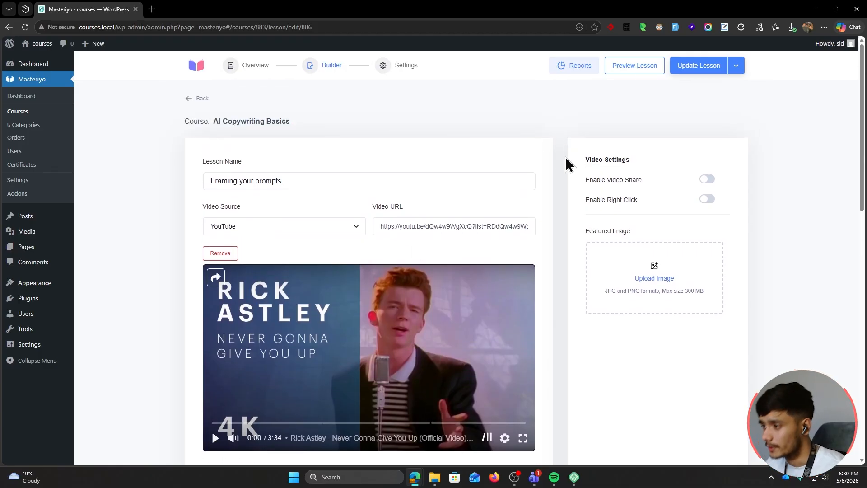
Start a PDF lesson in Module 1, then leave it and reopen the content choices
left_click(195, 98)
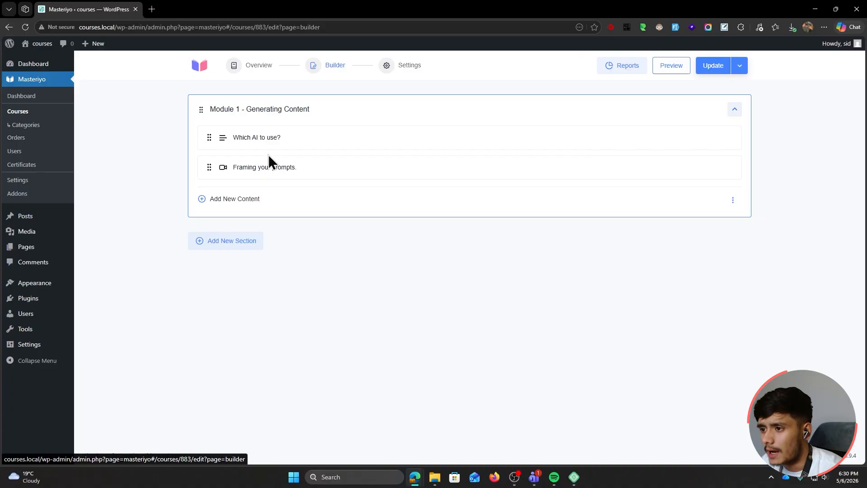
left_click(247, 201)
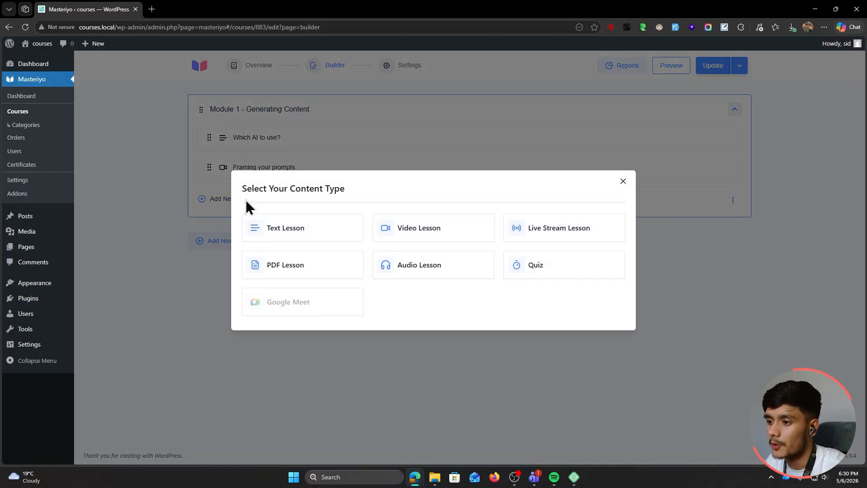
left_click(316, 265)
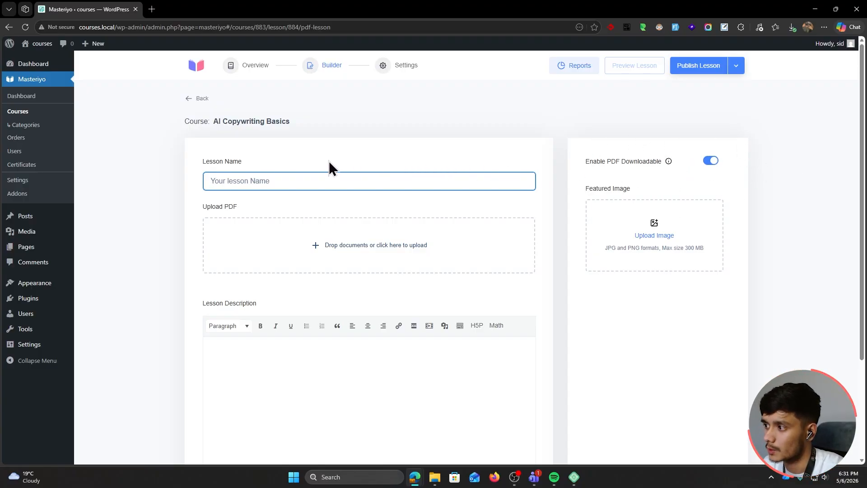
left_click(199, 99)
left_click(235, 198)
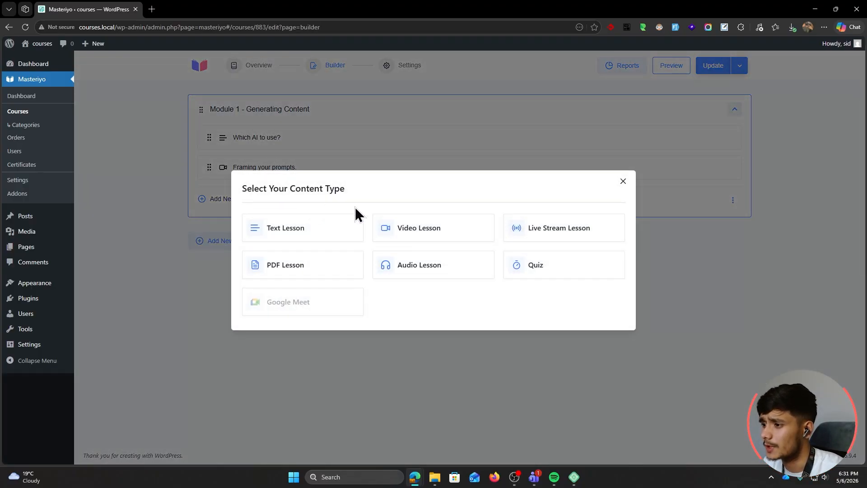
Try an Audio Lesson, keeping the Self Hosted source, then return and reopen the content chooser
left_click(433, 268)
scroll(120, 213, "down", 1)
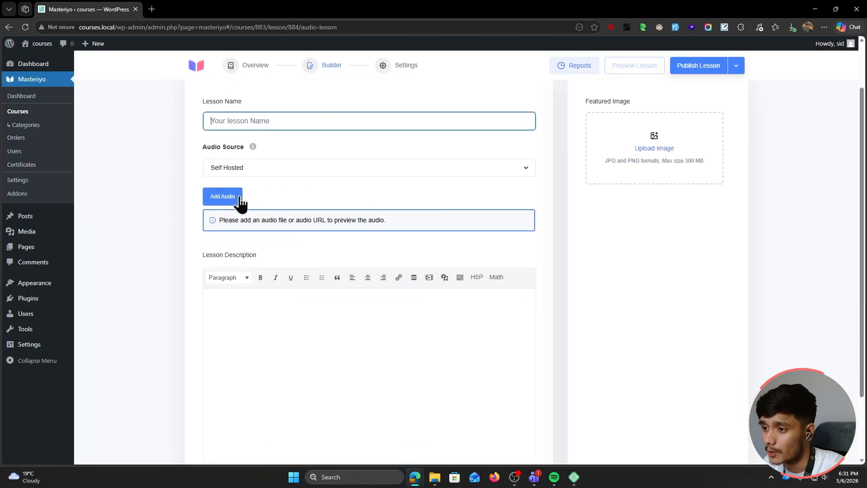
left_click(263, 172)
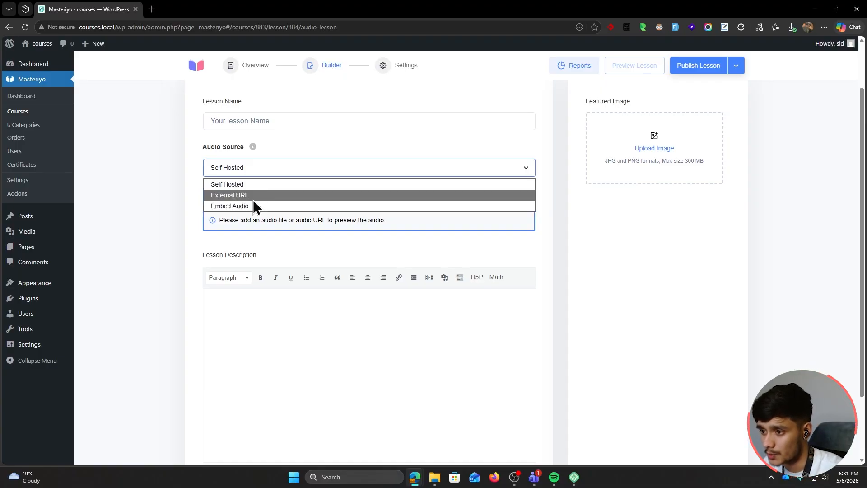
left_click(183, 170)
scroll(209, 213, "up", 1)
left_click(189, 98)
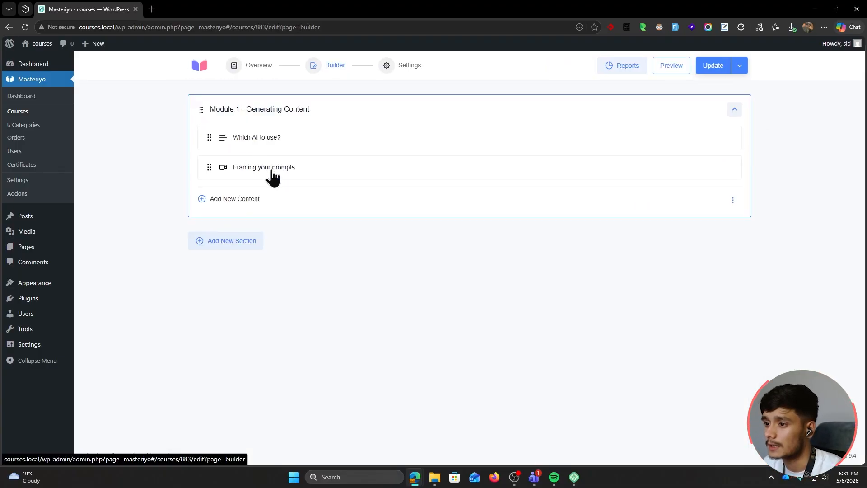
left_click(229, 202)
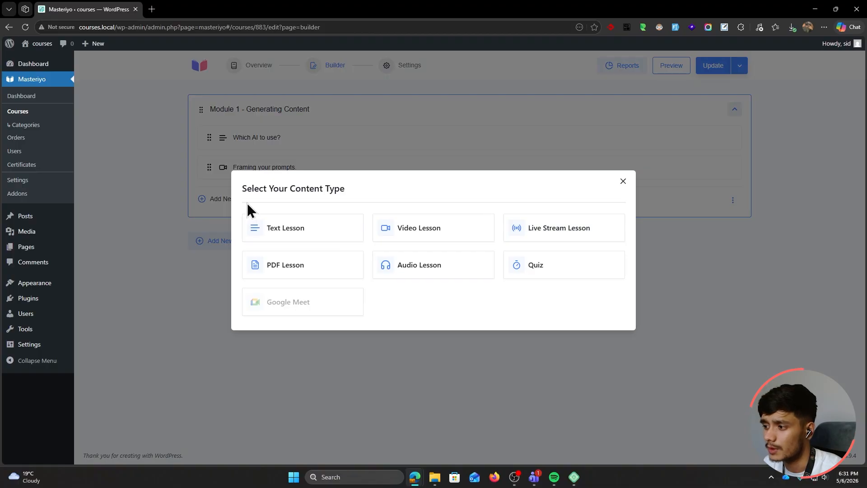
Create a new quiz, replace the Untitled name, and add the description 'Description for the quiz, if you would like.'
left_click(529, 269)
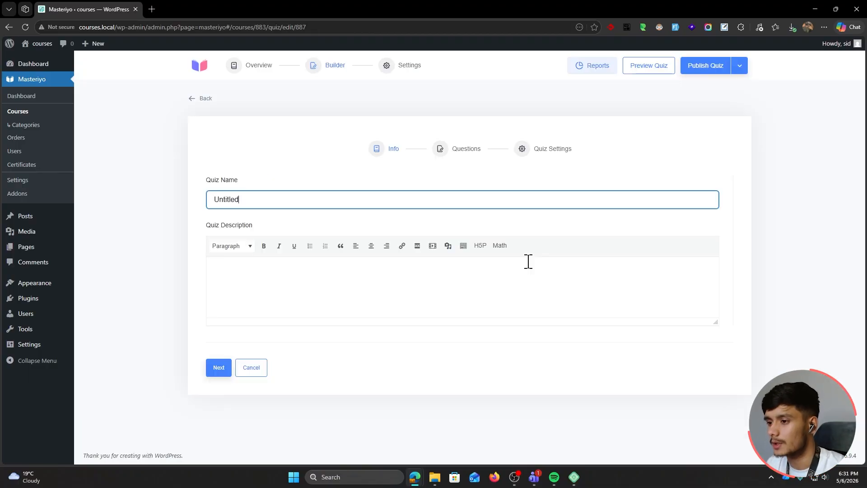
key("ctrl+a")
key("BackSpace")
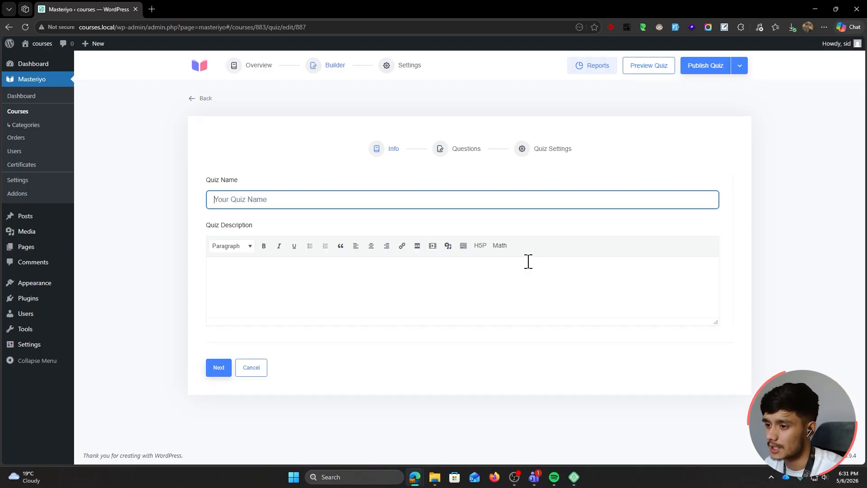
type("Let")
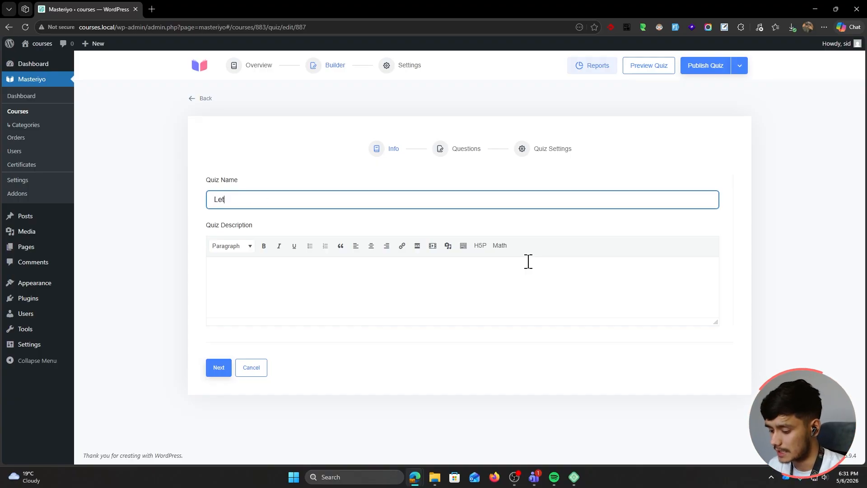
type("at you learned!")
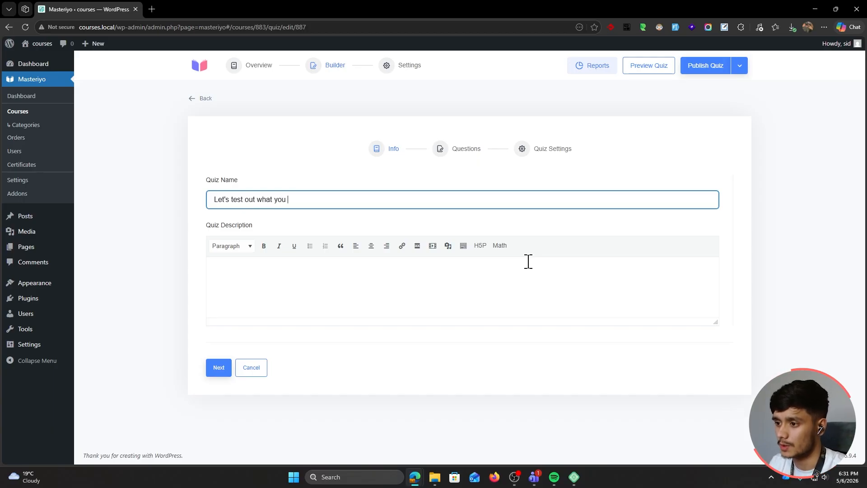
left_click(385, 278)
type("Des")
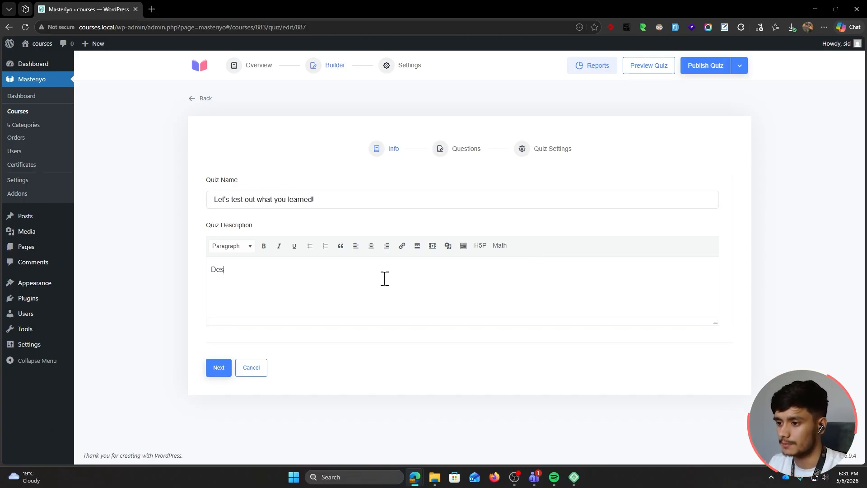
type("cription for the quiz, if you would like...")
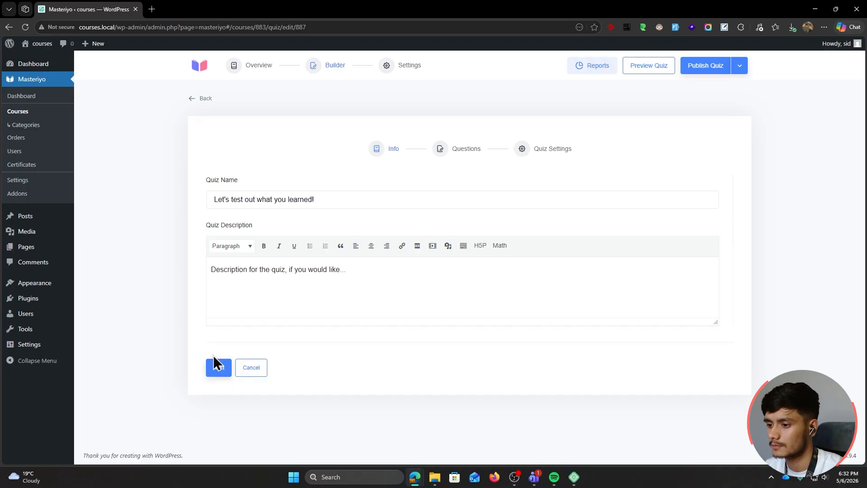
left_click(213, 369)
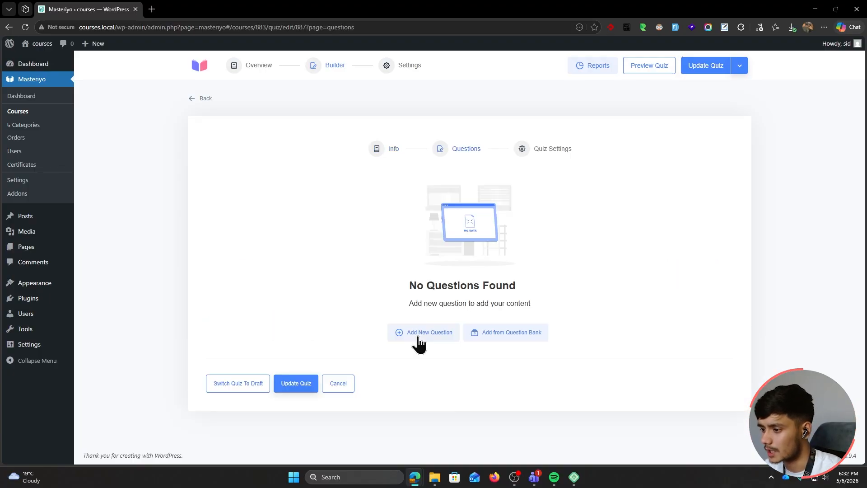
Add a True/False question 'Apples are red?' described as 'Apples are fruits that grow on trees'
left_click(419, 339)
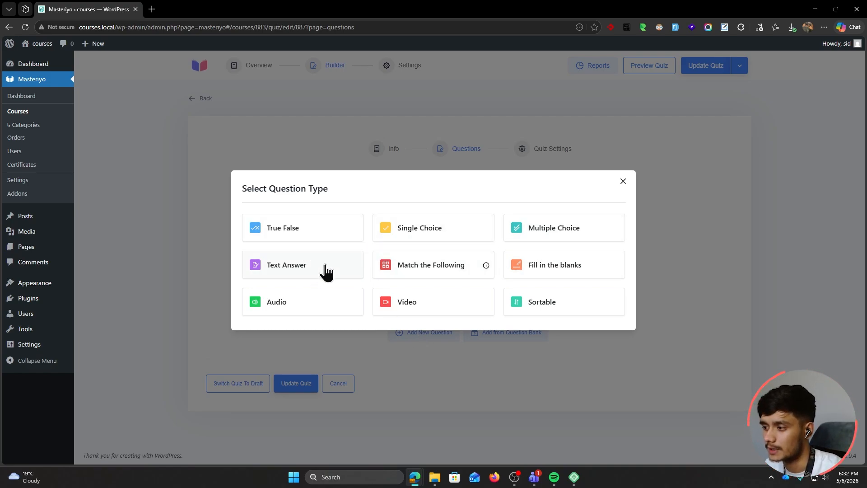
left_click(291, 232)
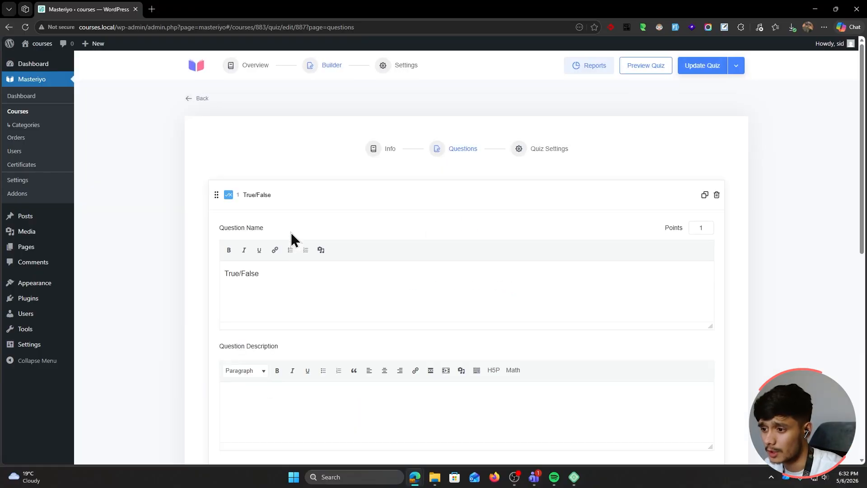
left_click_drag(272, 275, 173, 277)
type("Apple")
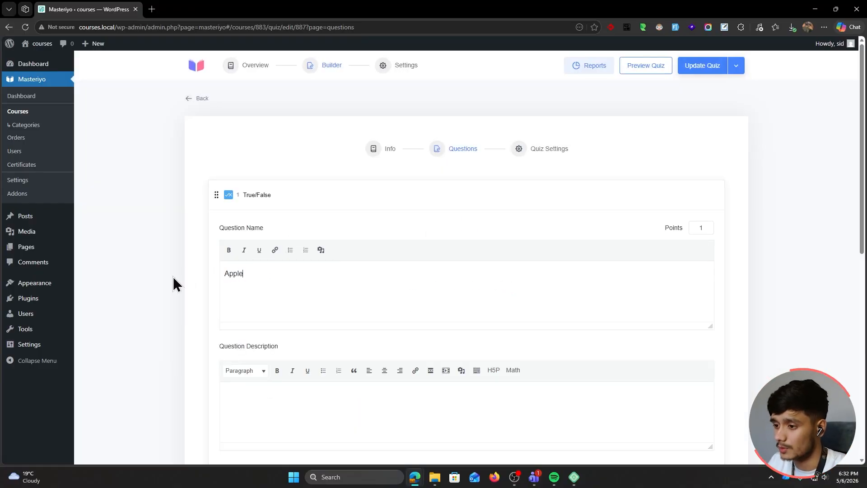
type("s are red?")
scroll(328, 276, "down", 3)
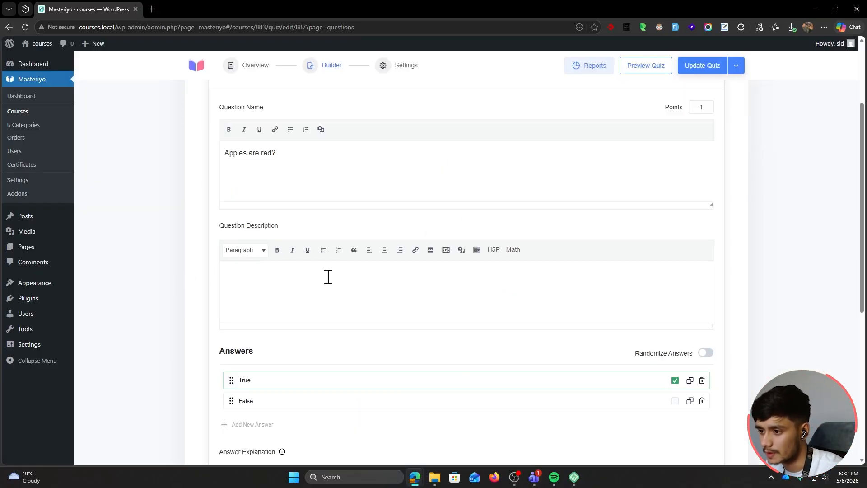
type("Apples are fruits that grow on trees")
scroll(428, 275, "down", 1)
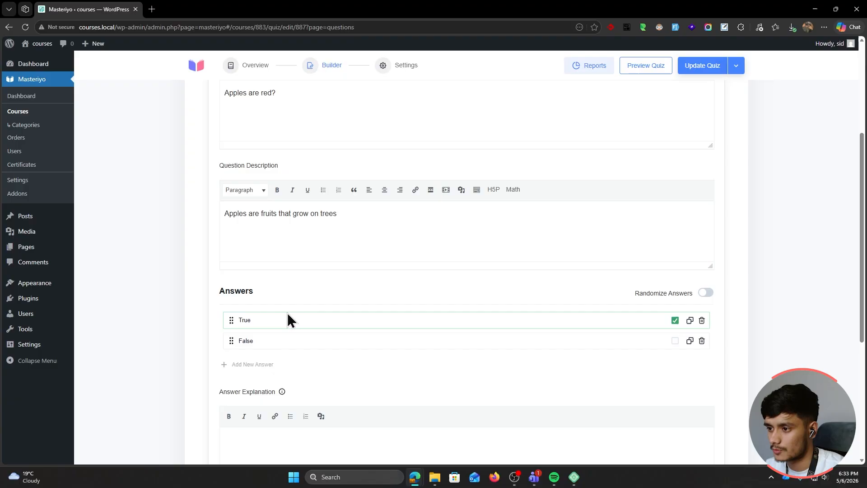
Keep True as correct and rename the answers to Correct and Incorrect
left_click(675, 320)
left_click(675, 347)
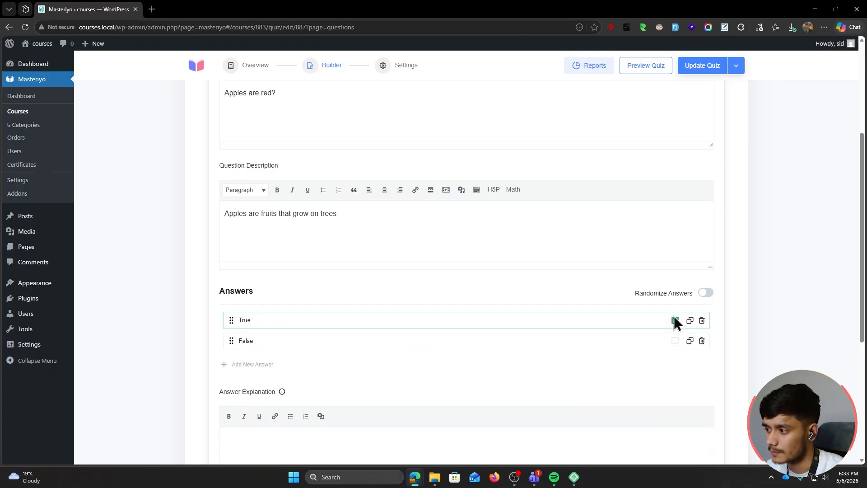
left_click(282, 321)
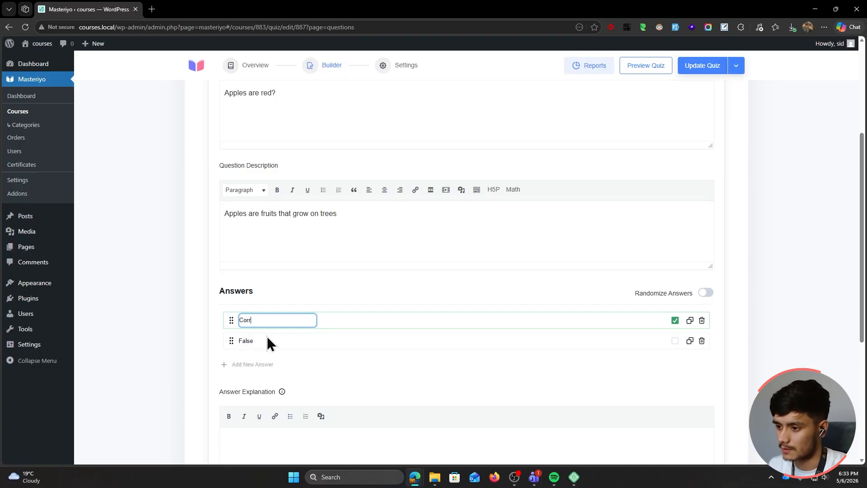
type("Correct")
left_click(248, 341)
type("Incorrect")
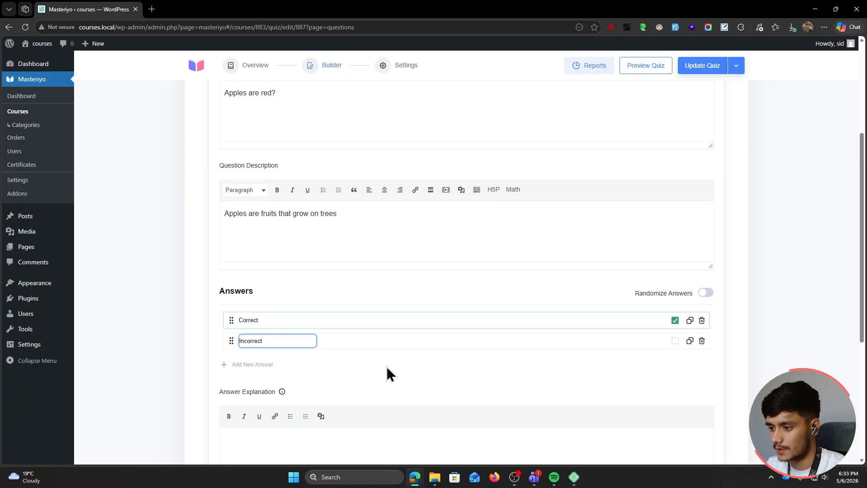
left_click(387, 366)
Add the explanation 'Apples are generatly red in color', save the question, and set 10 points
scroll(326, 328, "down", 3)
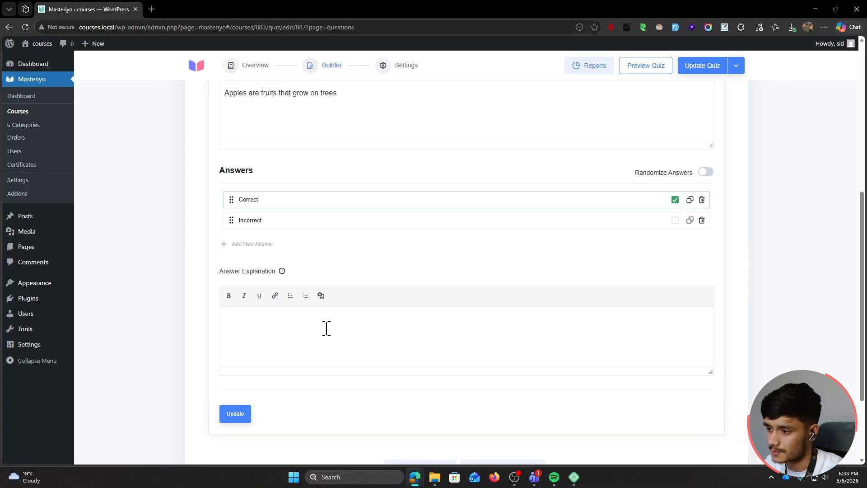
type("App")
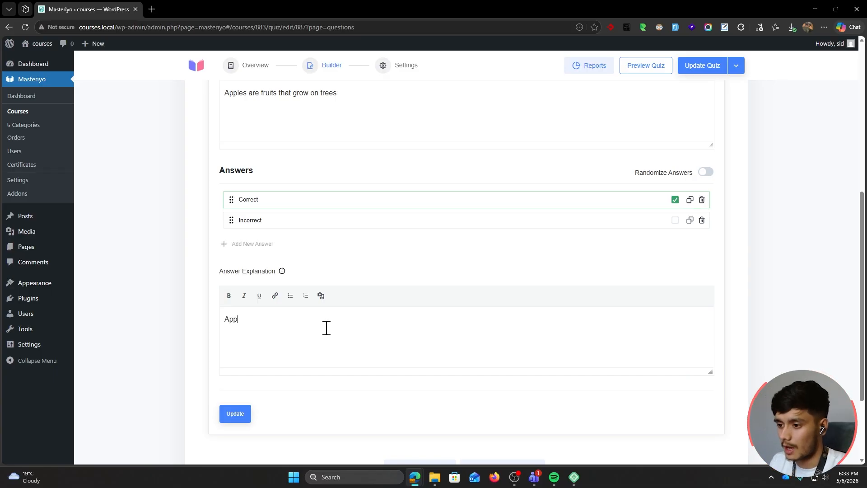
type("les are generatly red in color")
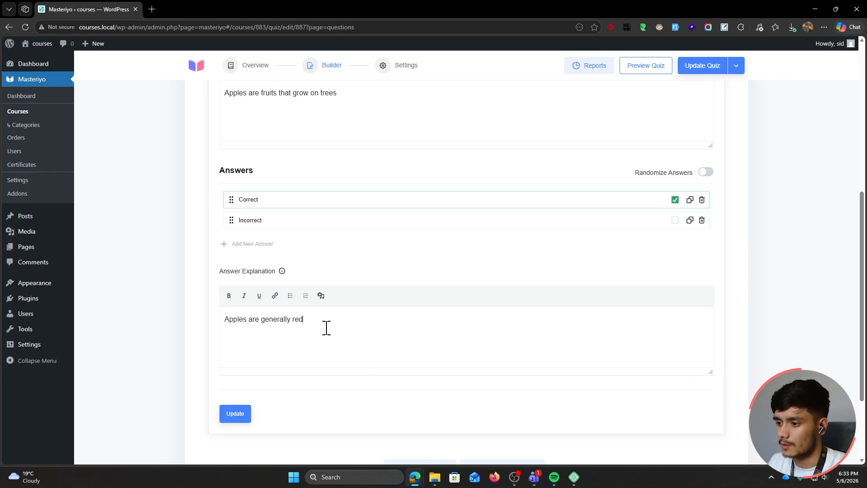
left_click(235, 414)
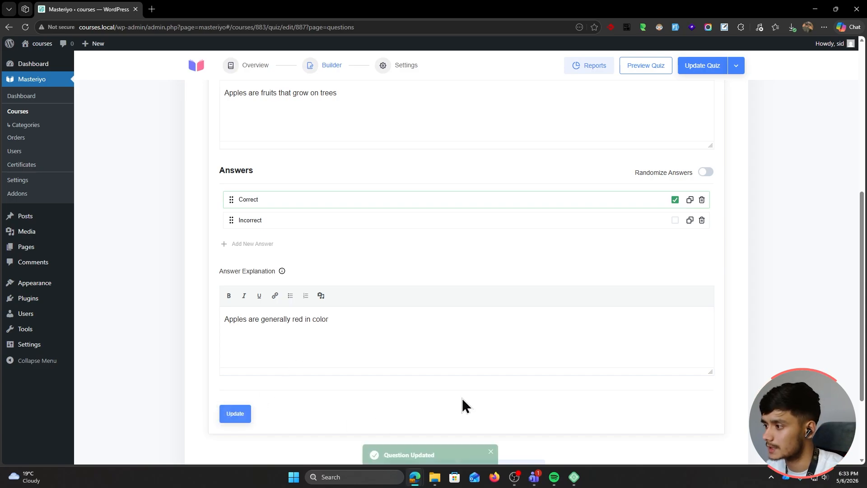
scroll(448, 393, "up", 8)
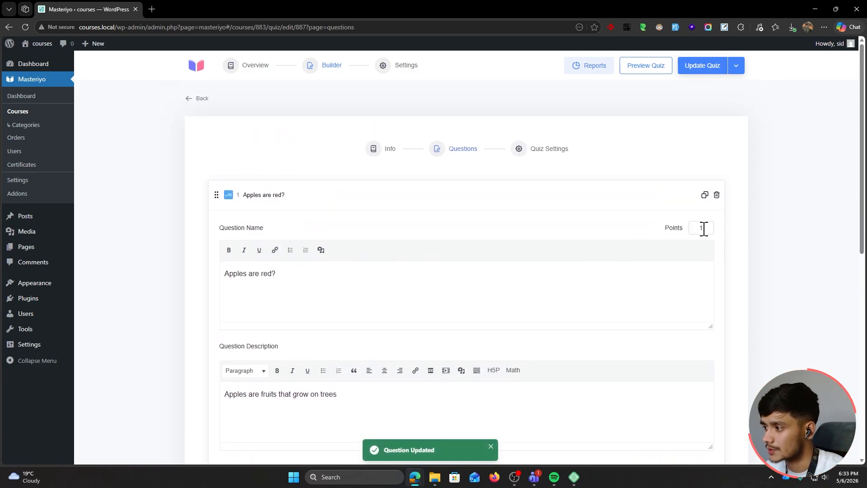
left_click(702, 228)
type("0")
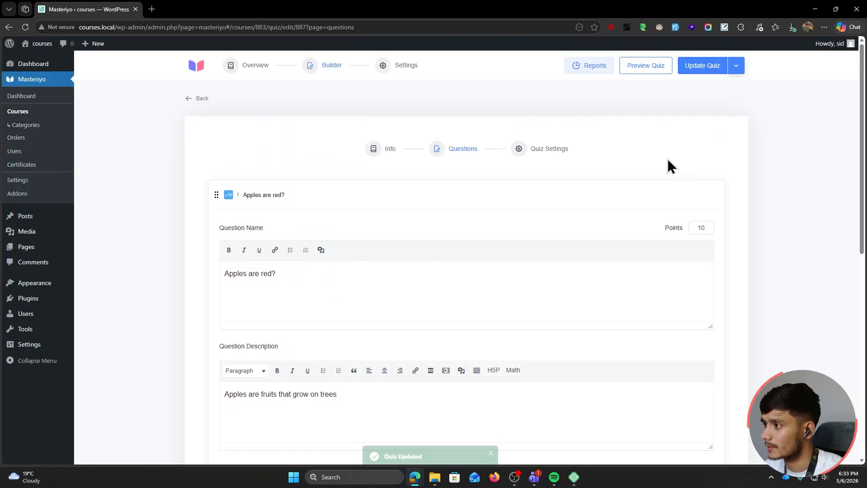
Preview the quiz as a learner, browsing the two Module 1 lessons first
left_click(643, 66)
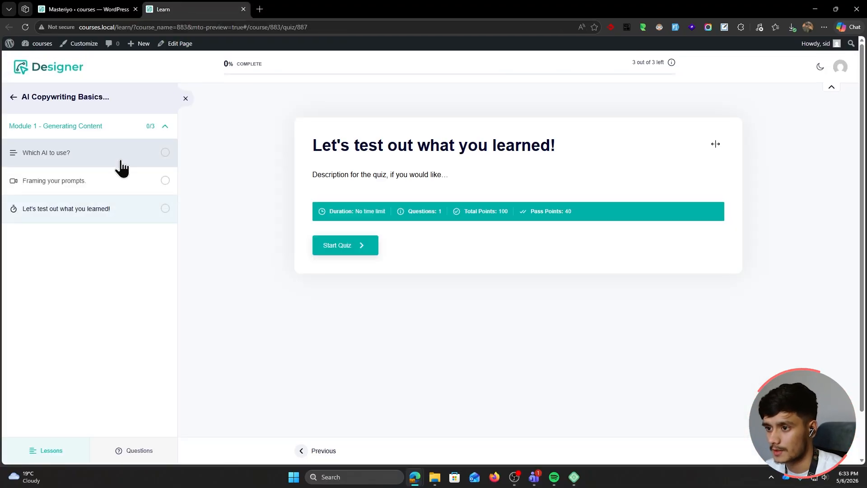
left_click(158, 155)
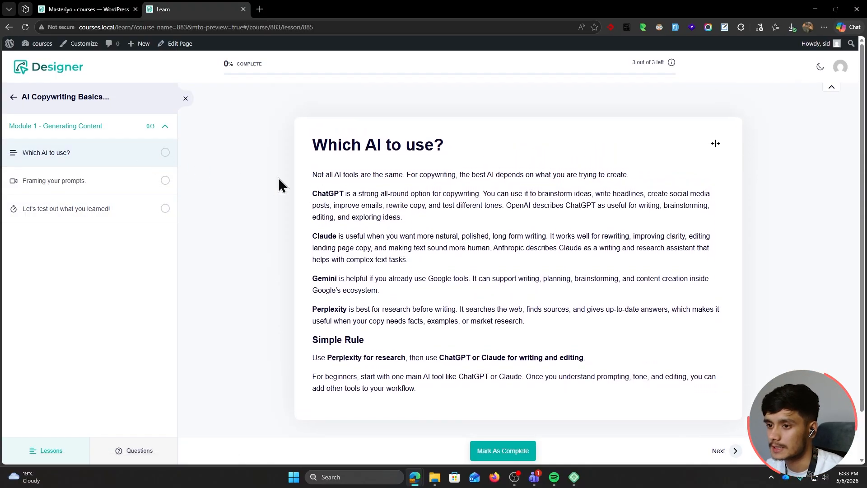
left_click(112, 183)
left_click(127, 217)
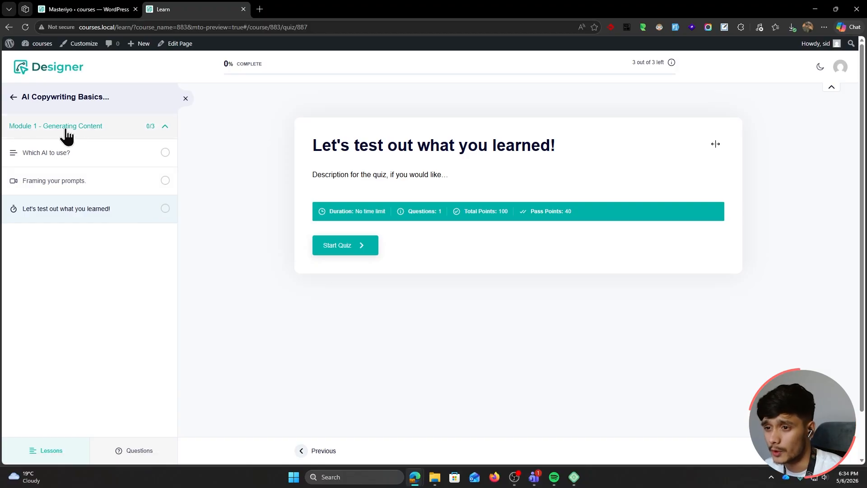
Start the quiz, answer Correct, and submit and confirm it
left_click(329, 241)
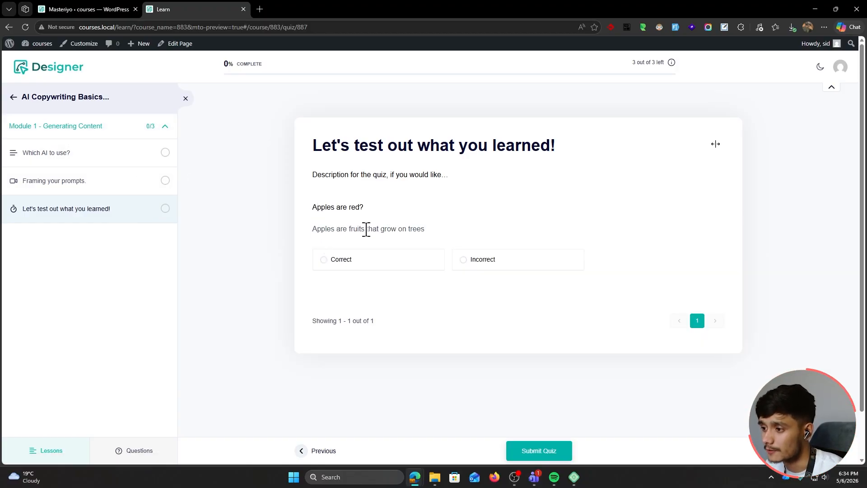
left_click_drag(429, 235, 306, 235)
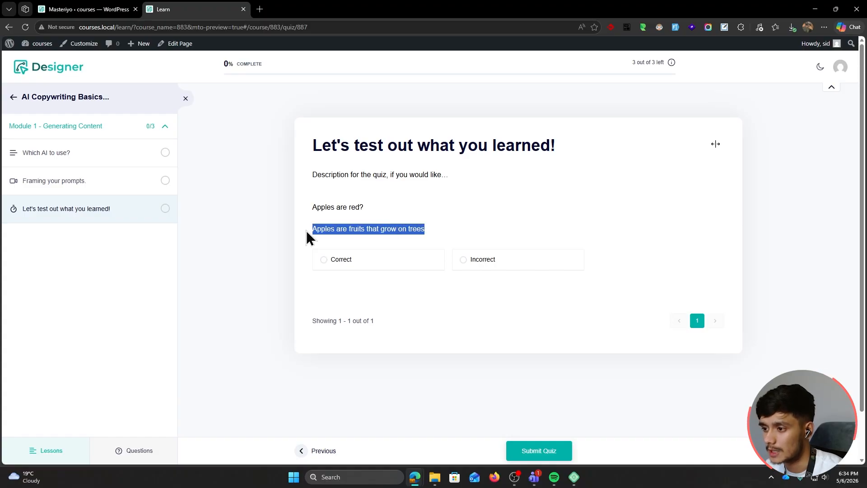
left_click(437, 238)
left_click(362, 269)
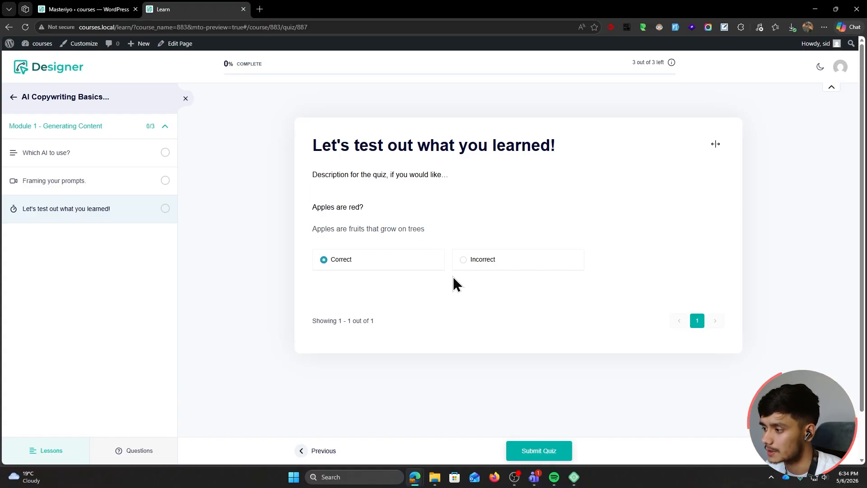
left_click(546, 452)
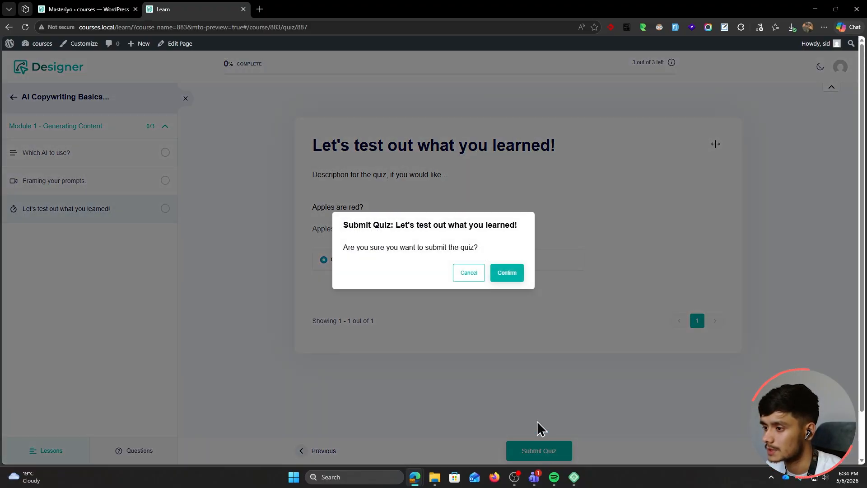
left_click(507, 274)
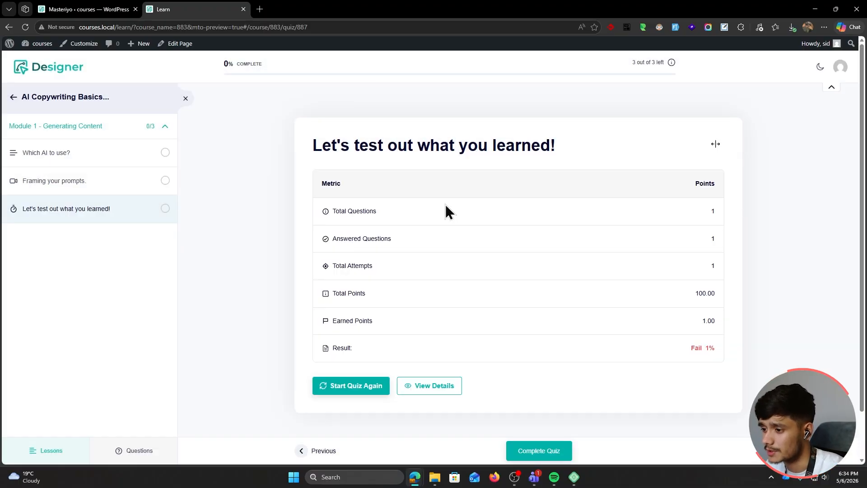
View the detailed results and answer explanation, then close the preview and head back
left_click(435, 386)
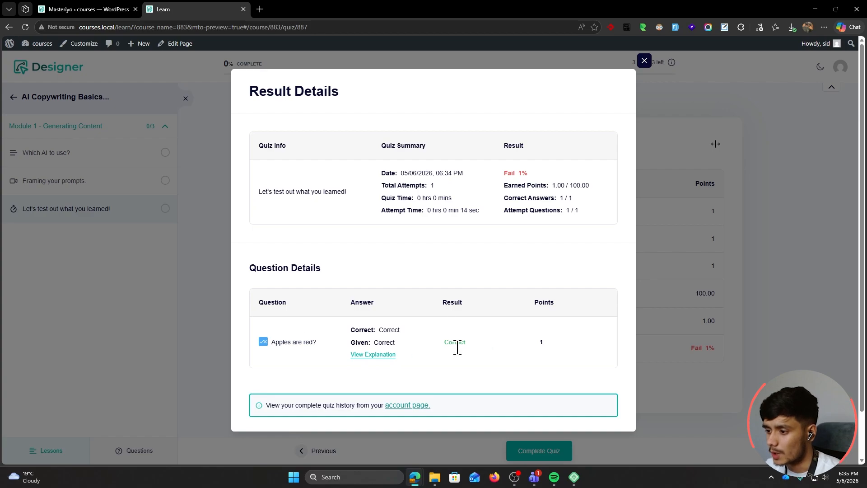
left_click(377, 355)
scroll(423, 354, "down", 1)
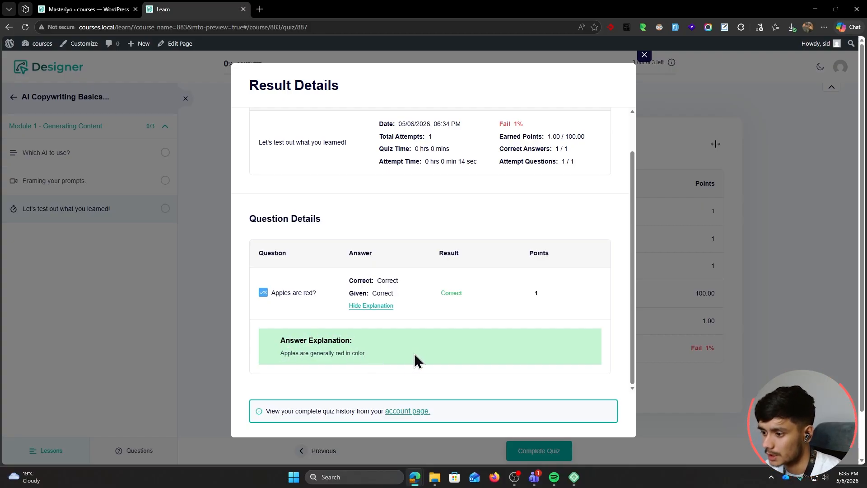
key("ctrl+w")
left_click(203, 101)
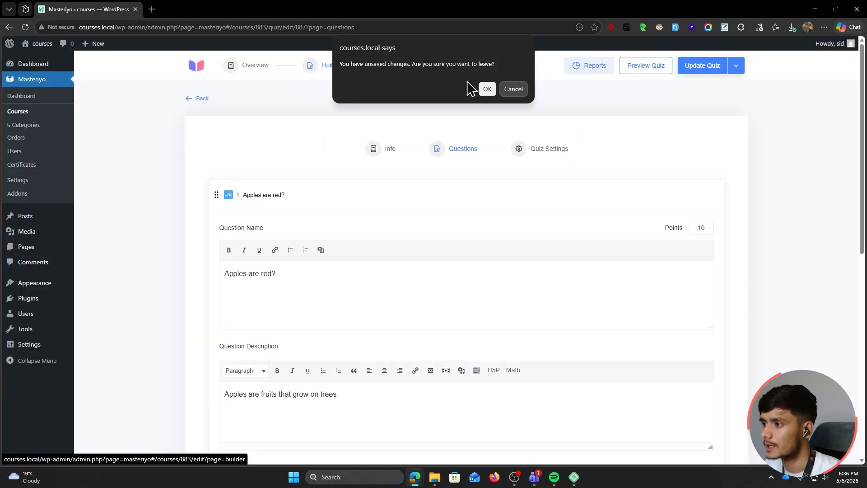
Discard the unsaved quiz changes and add the section 'Module 2 - What makes a good content?'
left_click(486, 89)
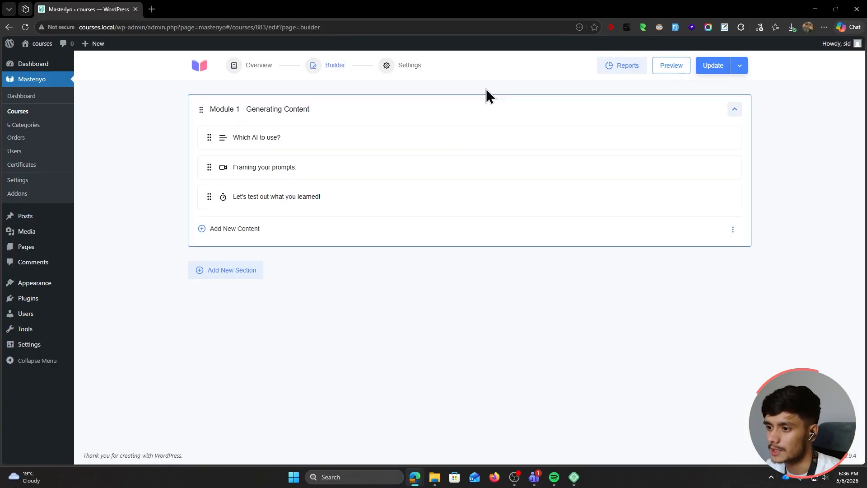
left_click(238, 277)
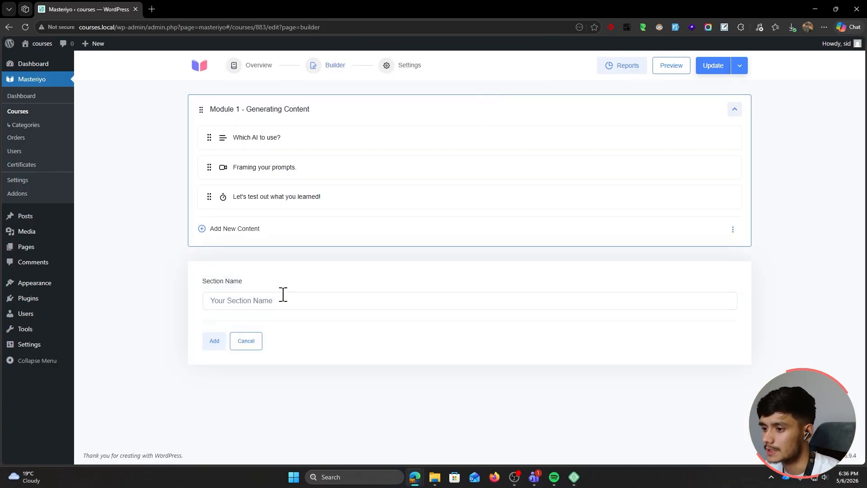
left_click(280, 297)
type("Modu")
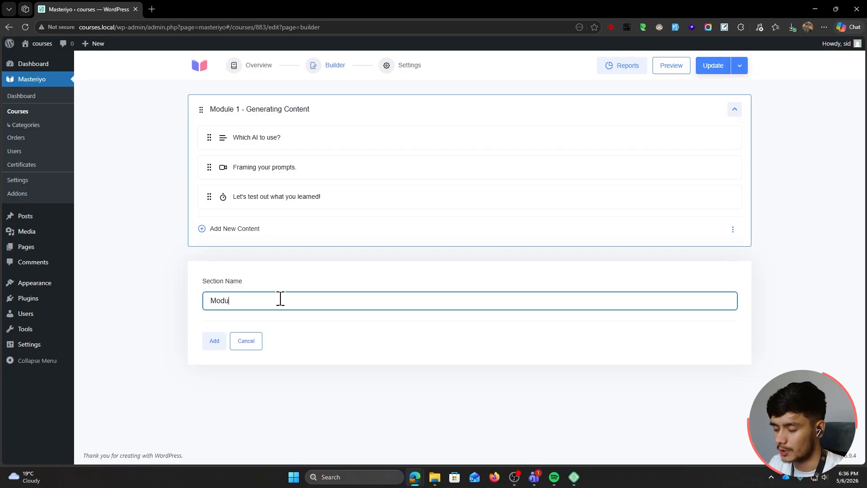
type("lke 2")
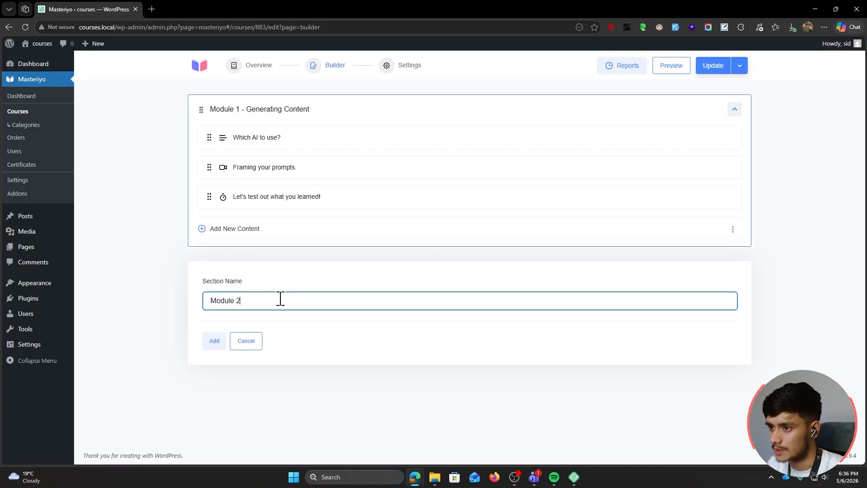
type(" - ")
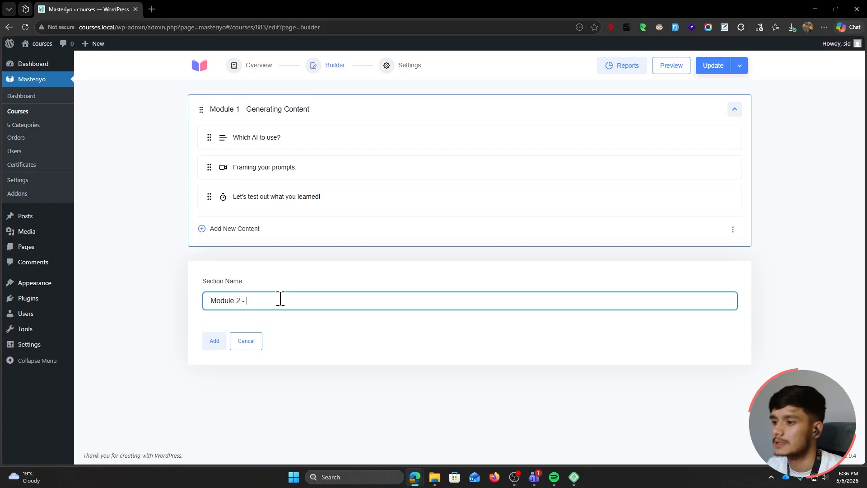
type("What makes a good ")
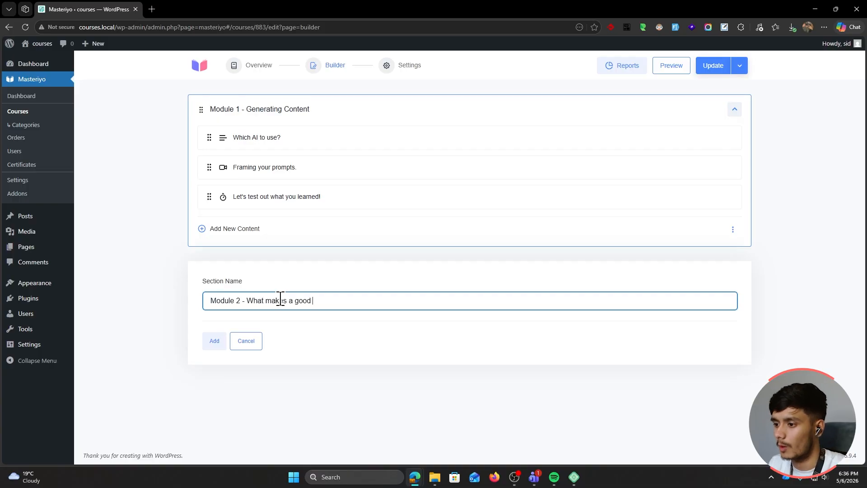
type("content?")
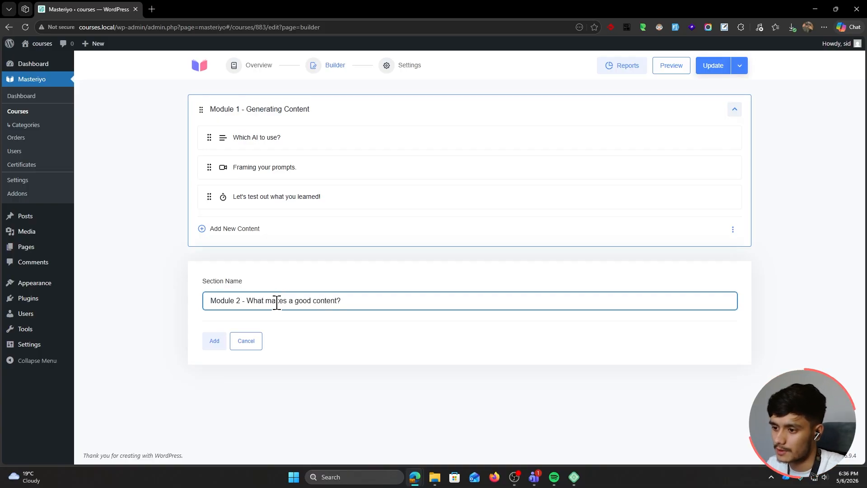
left_click(214, 341)
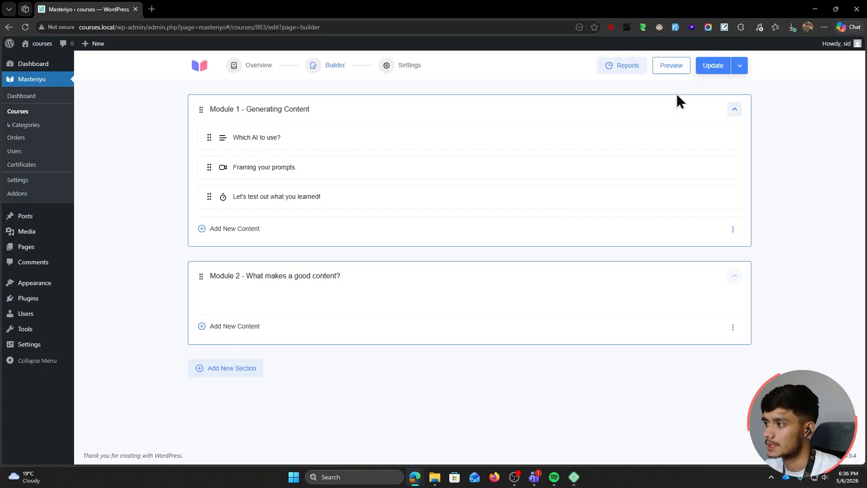
Make the free course require registration to access, update it, and copy the site's host address
left_click(393, 72)
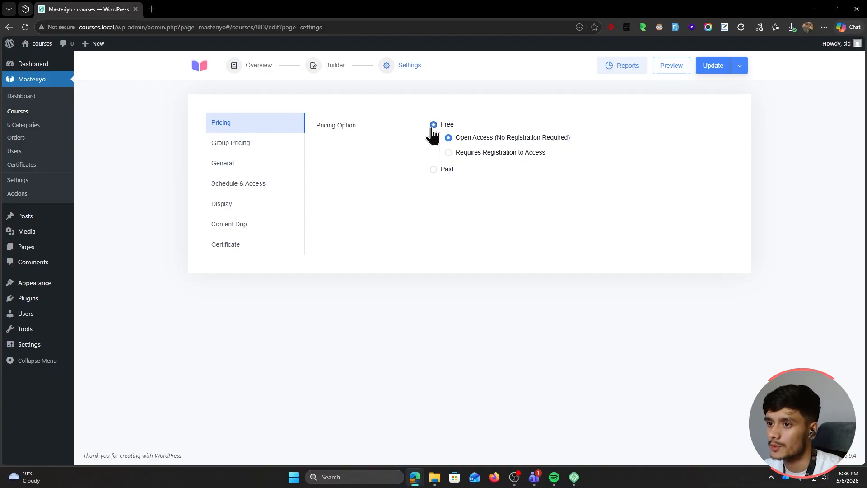
left_click(449, 154)
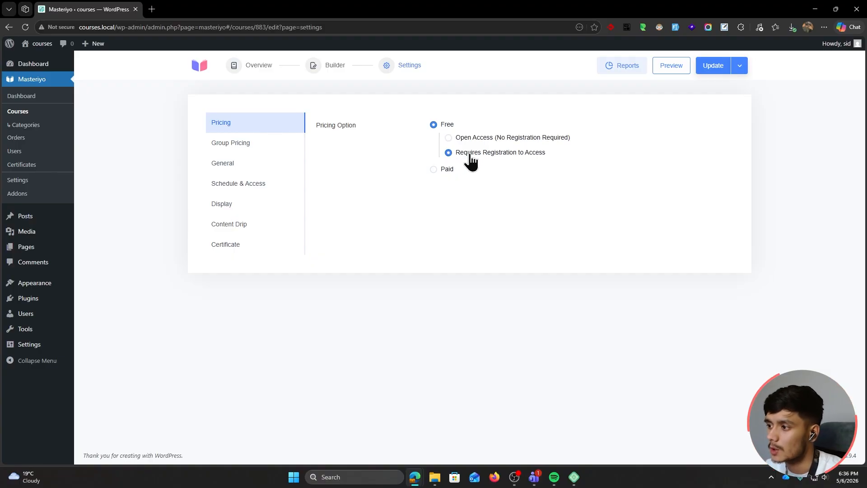
left_click(715, 67)
left_click_drag(117, 27, 59, 30)
key("ctrl+c")
left_click(450, 254)
Load the site's courses list in an InPrivate window and check the AI Copywriting Basics card shows Free
key("ctrl+shift+n")
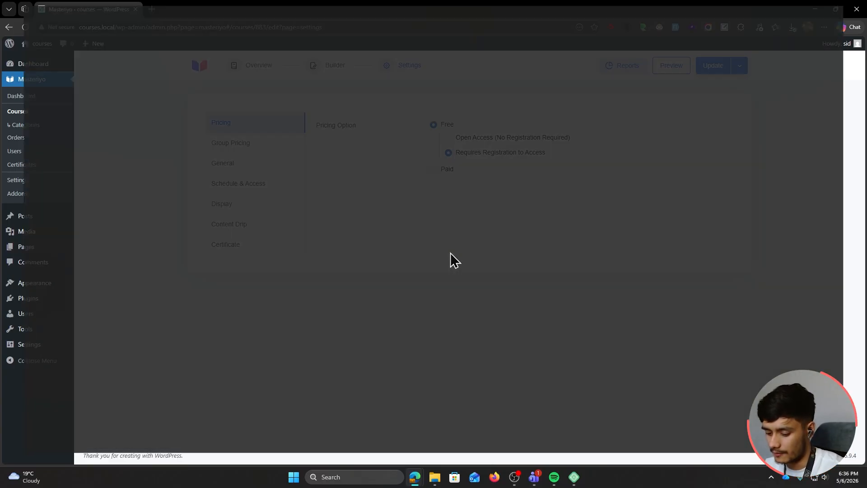
key("ctrl+v")
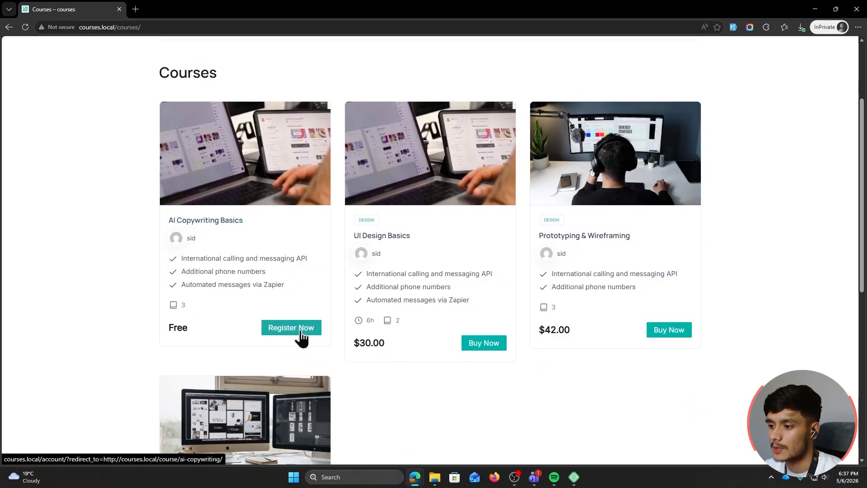
scroll(360, 341, "down", 3)
scroll(374, 326, "down", 2)
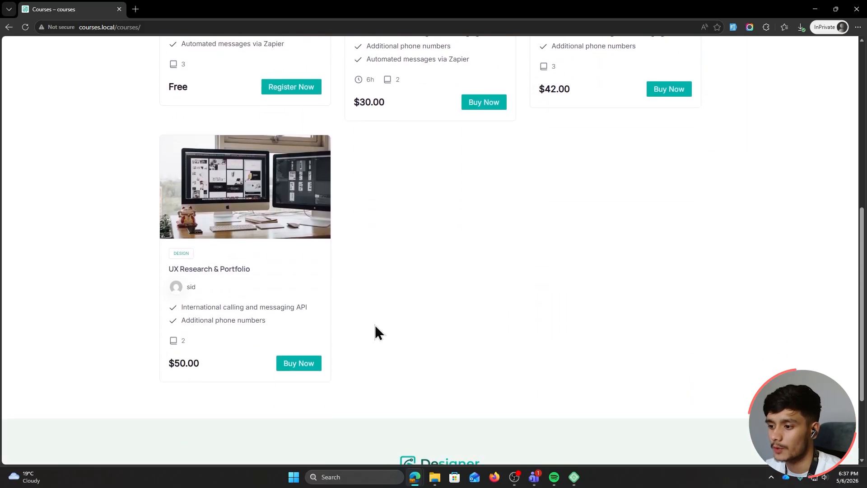
scroll(393, 348, "up", 3)
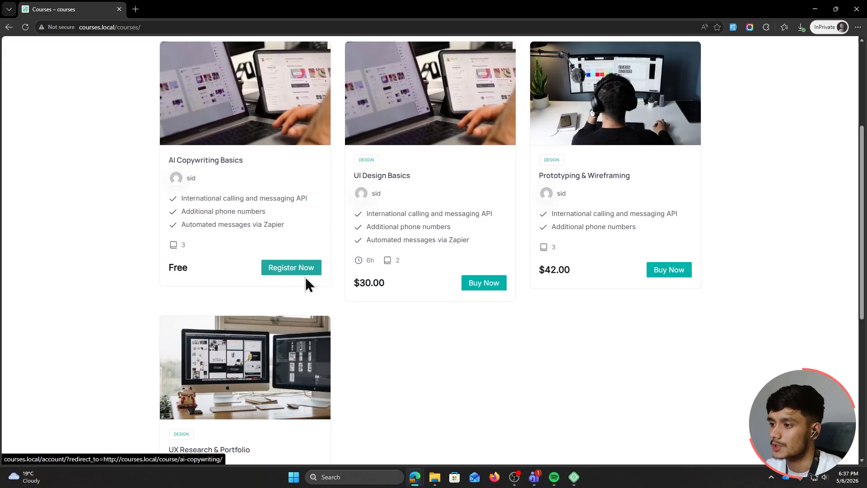
key("alt+Tab")
Make the course paid with a regular price of 20 and a sale price of 14
left_click(434, 170)
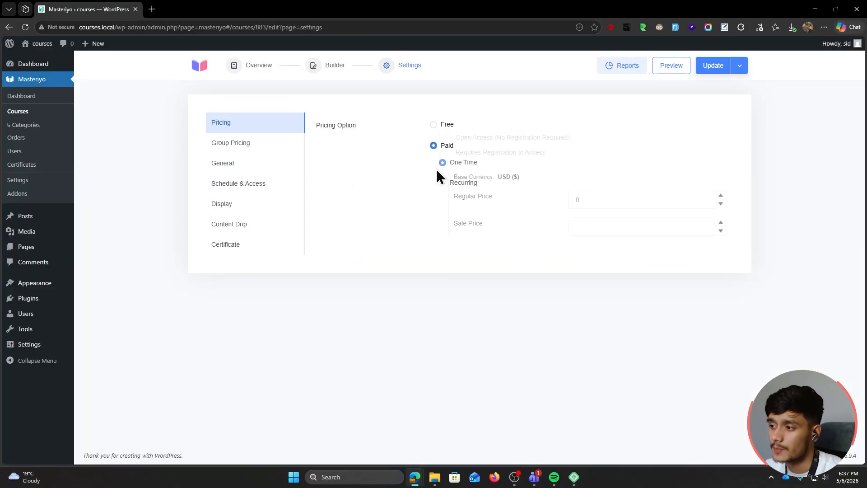
double_click(584, 195)
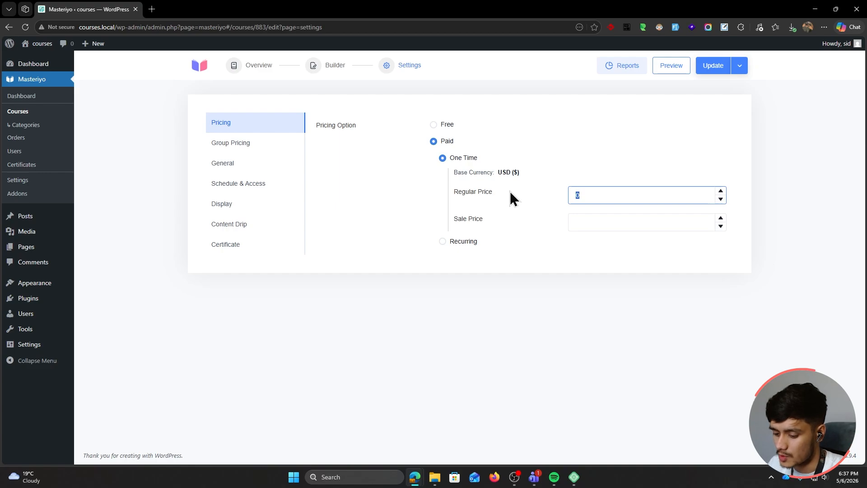
type("20")
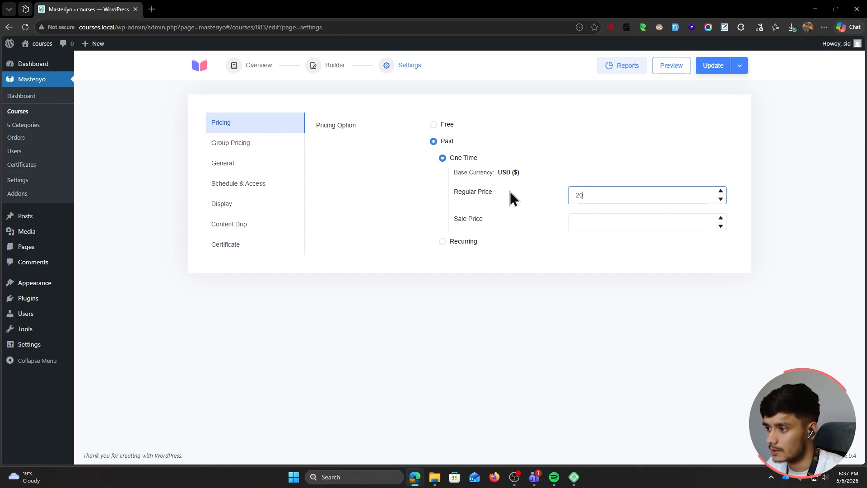
left_click(584, 223)
type("14")
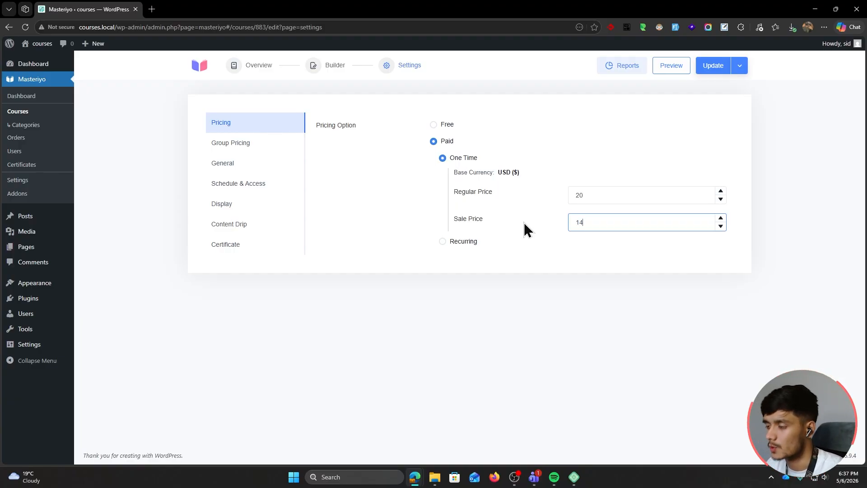
Try monthly subscription pricing, revert to one-time pricing, and update the course
left_click(442, 242)
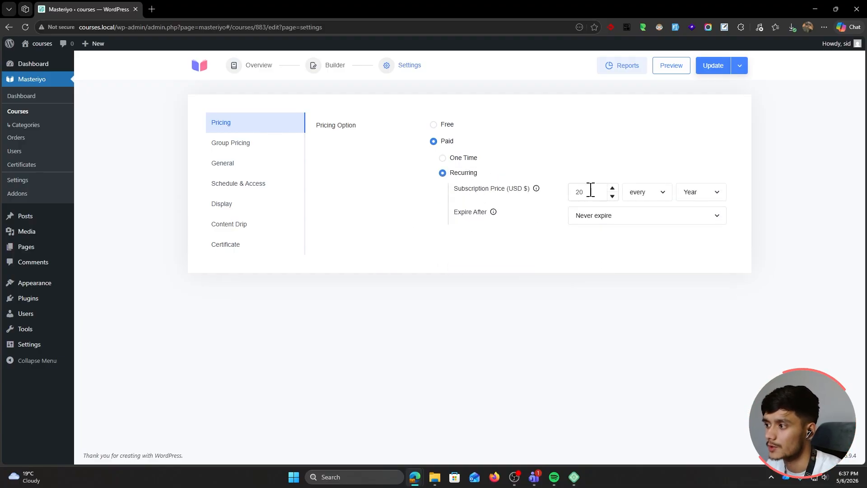
left_click(698, 198)
left_click(706, 231)
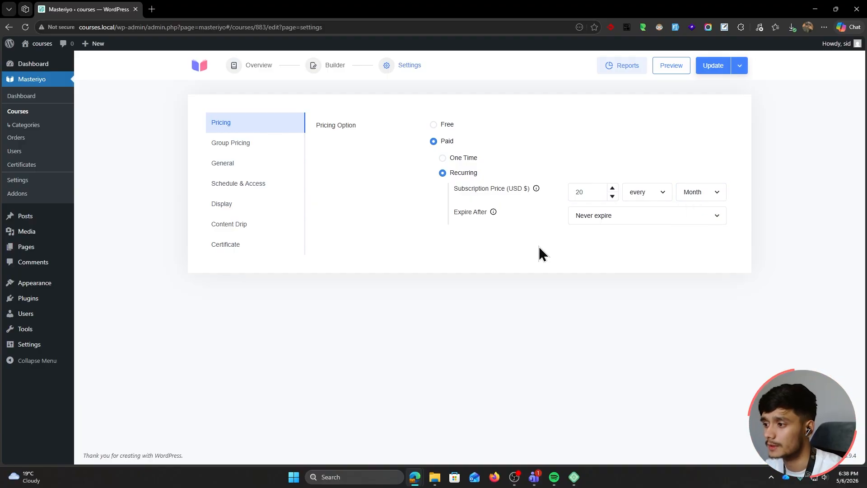
left_click(620, 221)
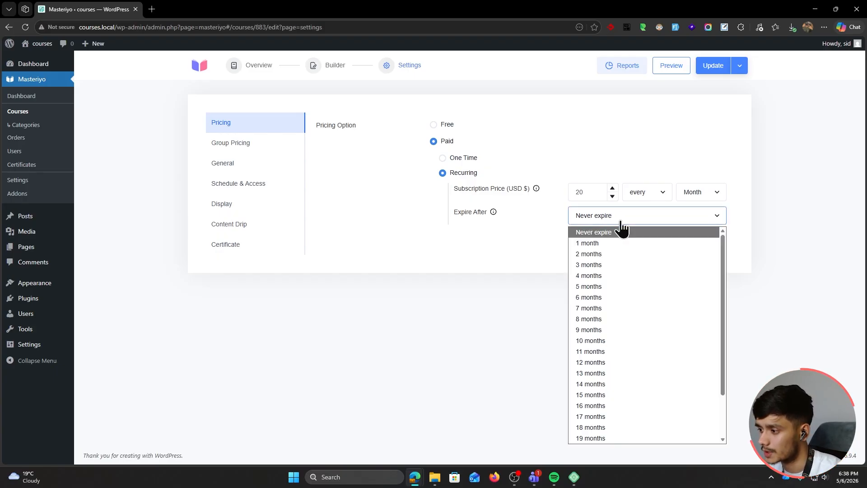
left_click(442, 157)
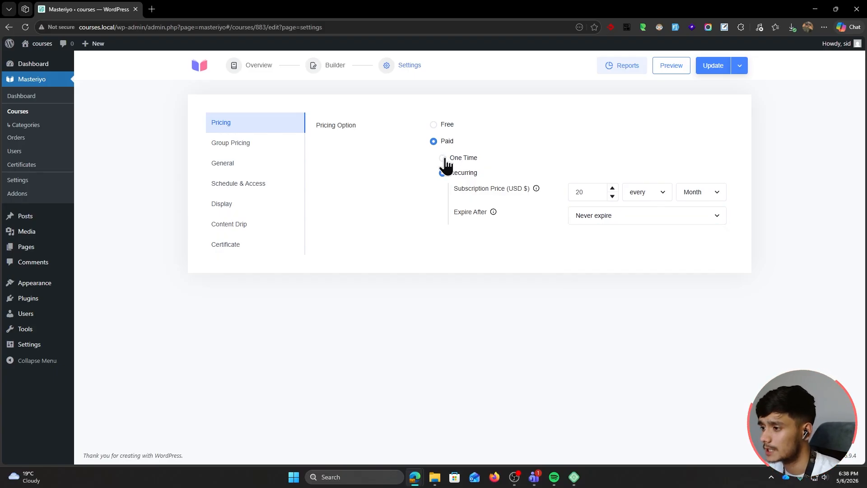
left_click(443, 157)
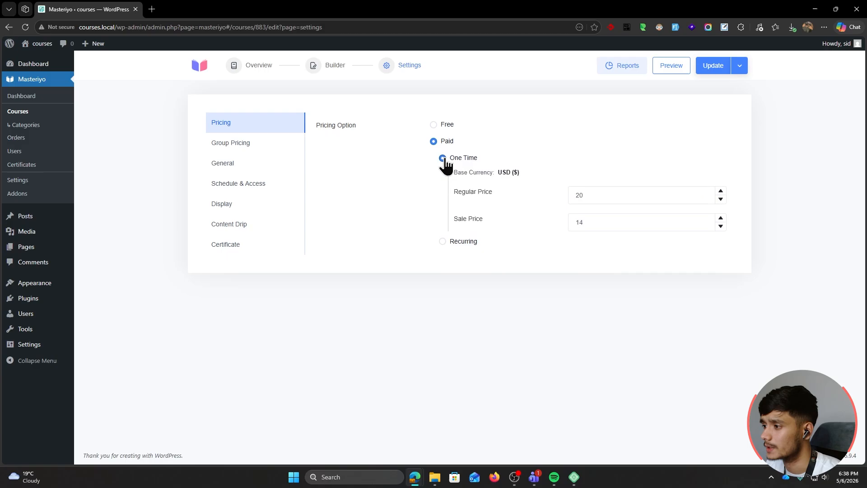
left_click(605, 222)
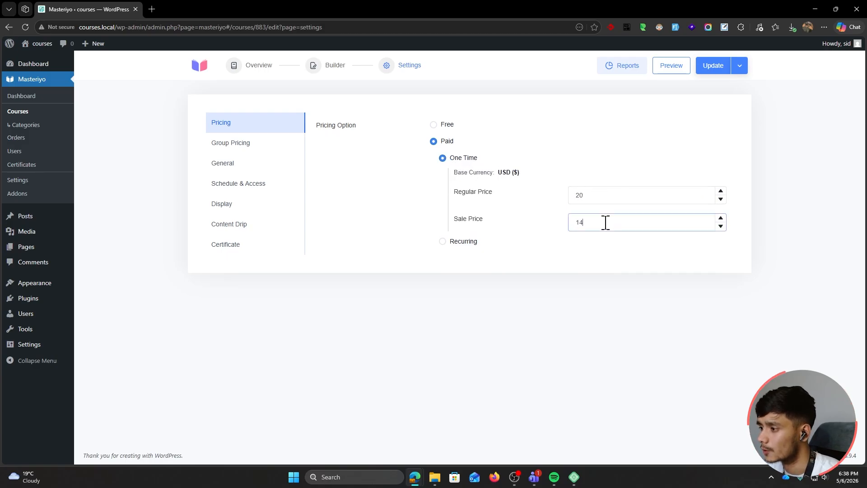
left_click(713, 66)
Reload the public courses page to confirm the $14.00 price on the AI Copywriting Basics card
key("alt+Tab")
left_click(491, 68)
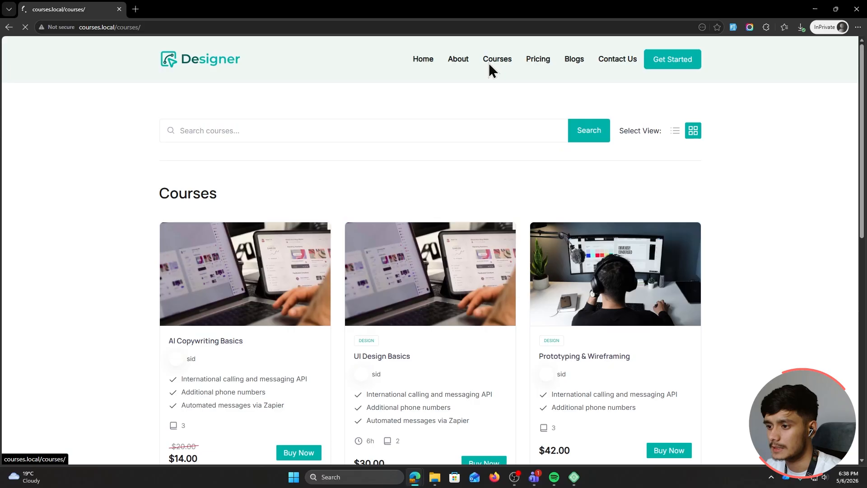
scroll(169, 188, "down", 1)
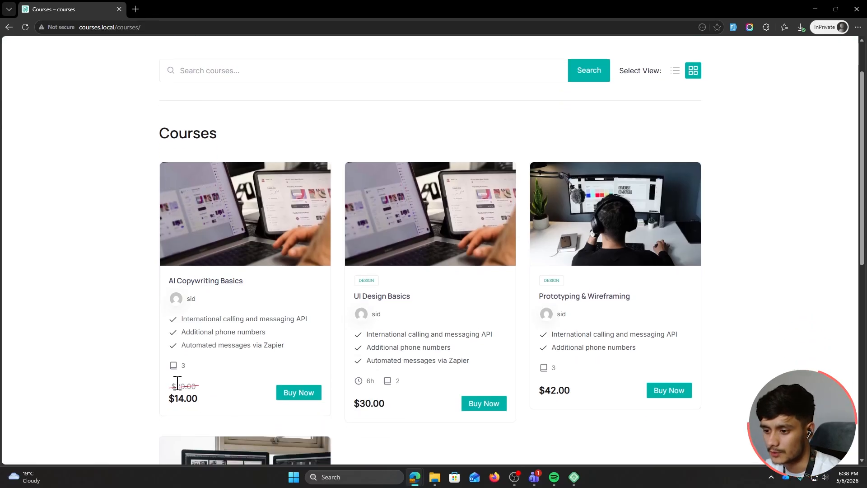
left_click_drag(194, 398, 137, 403)
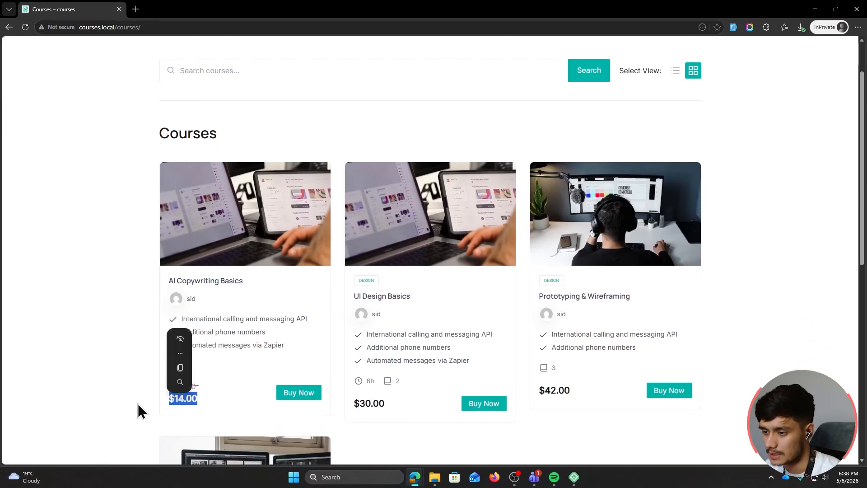
left_click(134, 403)
key("alt+Tab")
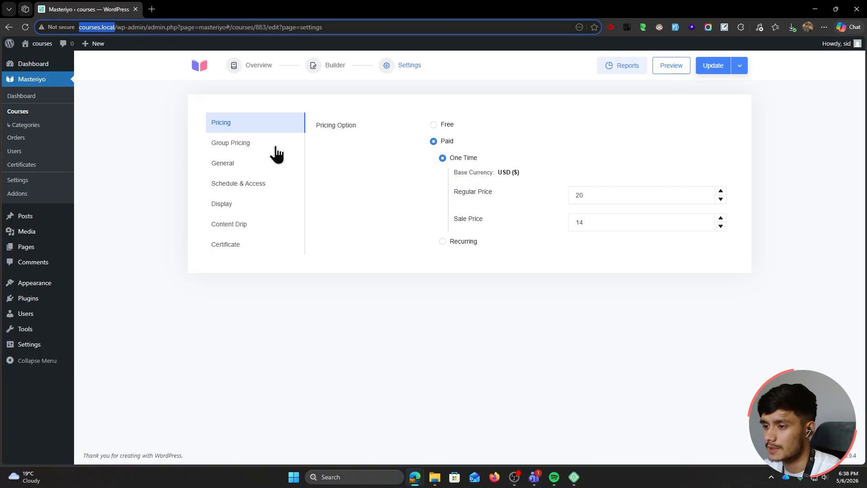
Activate the Groups addon by toggling Sell to Groups on and back off in Group Pricing
left_click(239, 142)
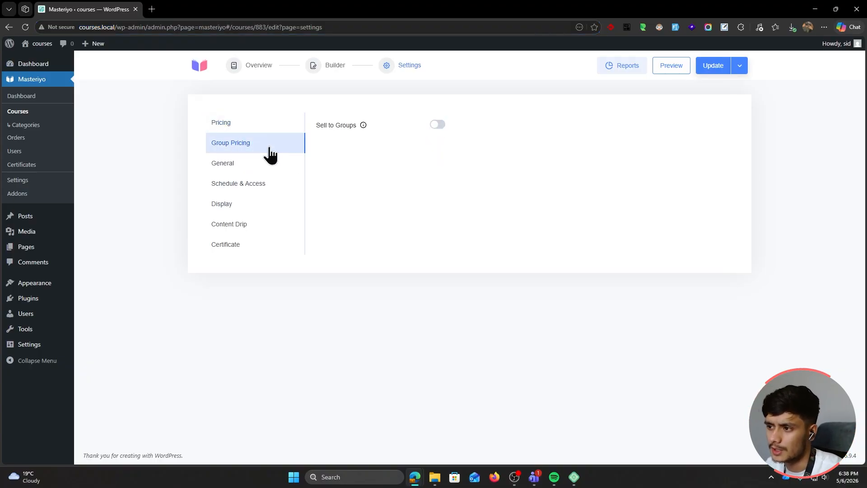
left_click(437, 125)
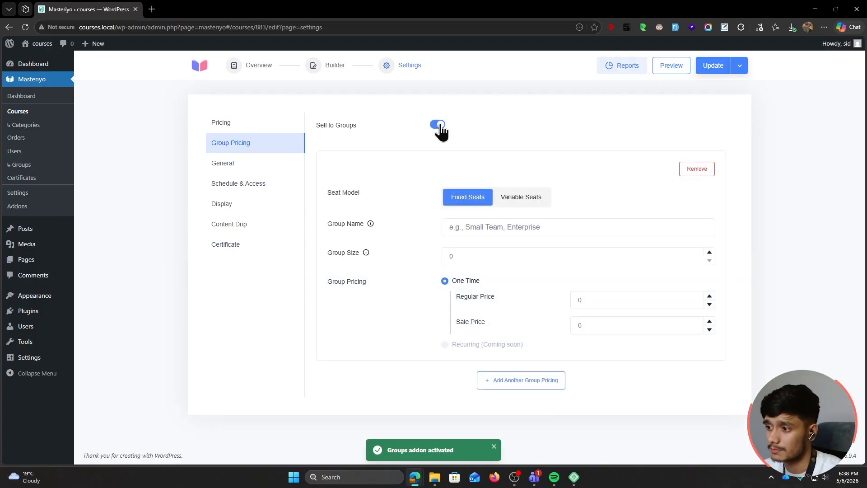
left_click(439, 126)
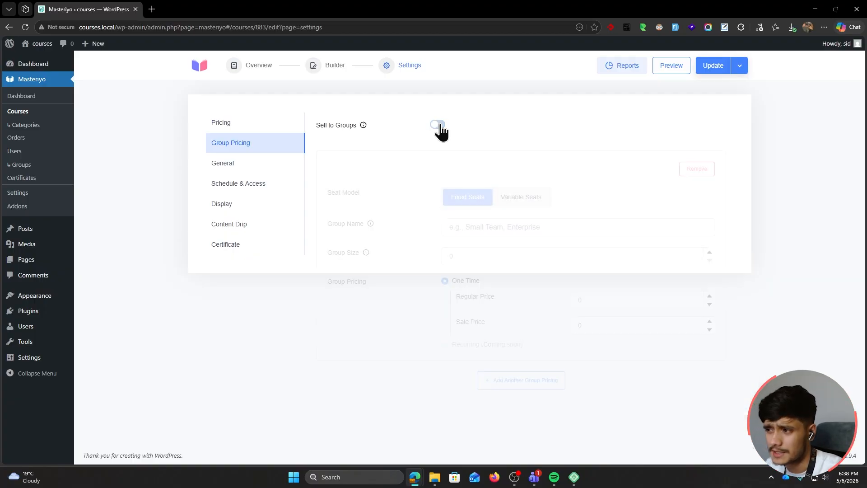
left_click(244, 171)
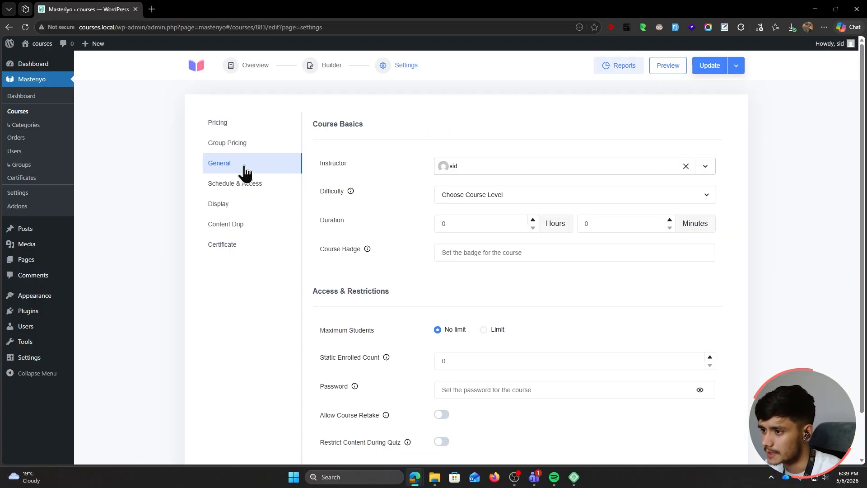
Keep the current instructor and set the difficulty level to Beginner
left_click(519, 172)
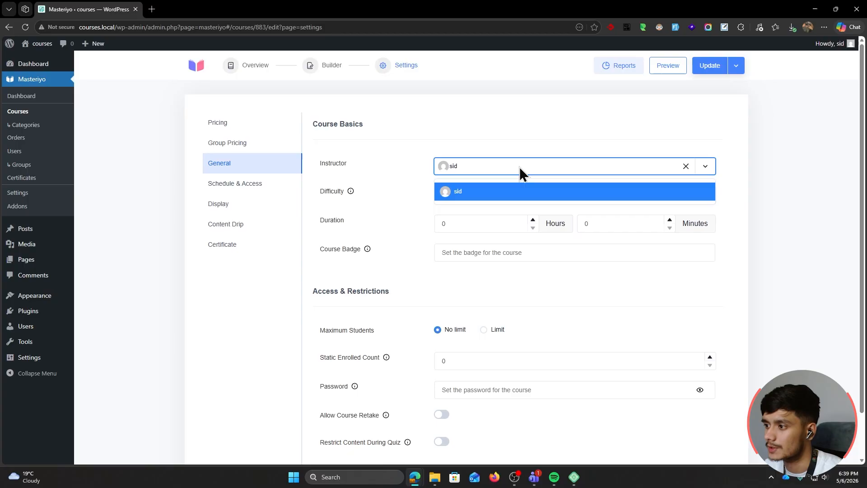
key("Return")
left_click(502, 195)
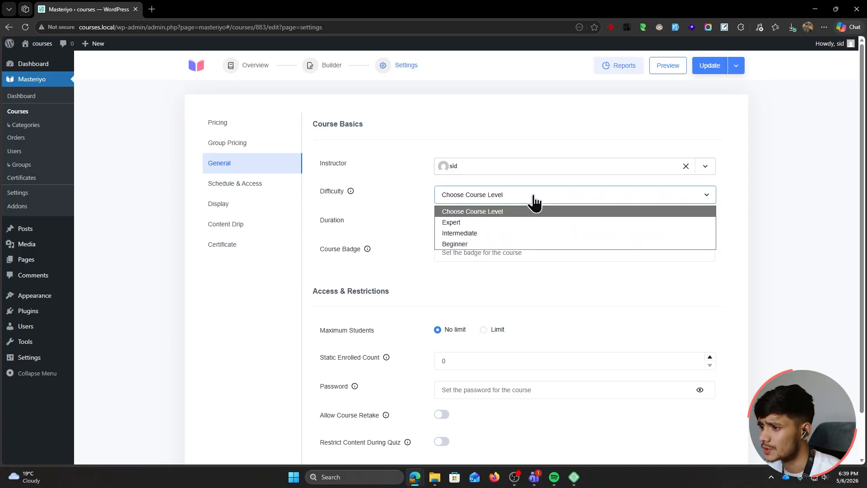
left_click(489, 244)
Set the course duration to 20 hours and the course badge to NEW
left_click(434, 223)
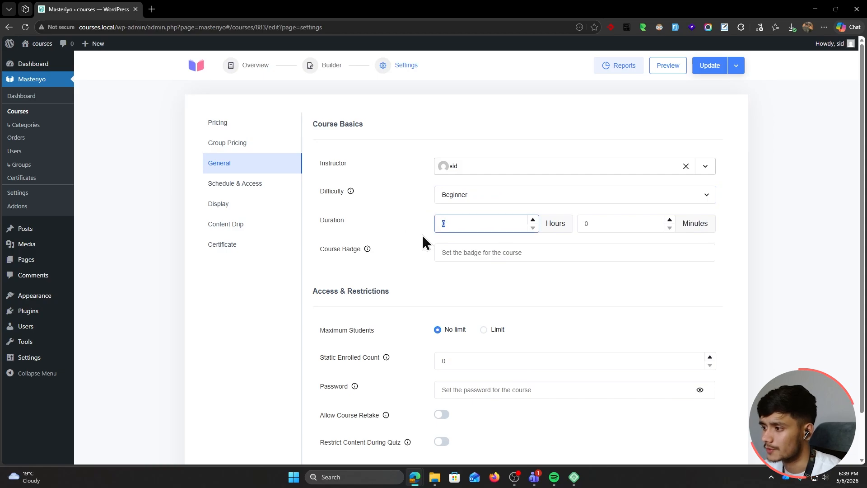
double_click(440, 230)
type("20")
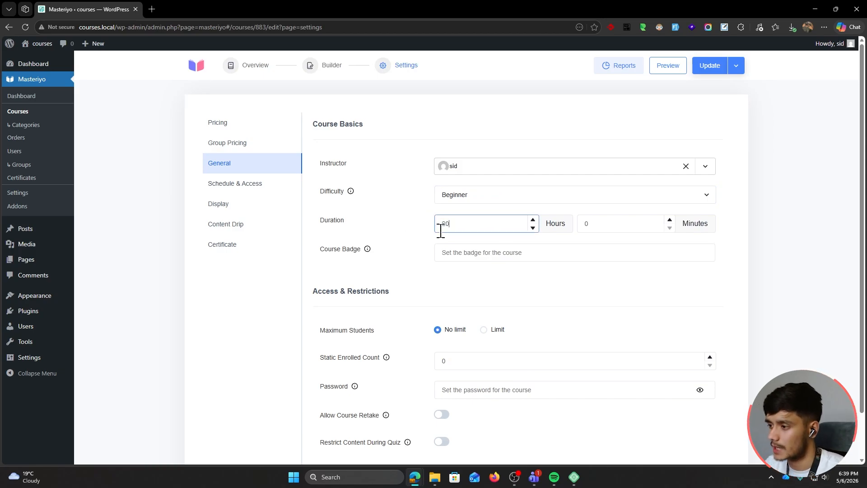
left_click(467, 258)
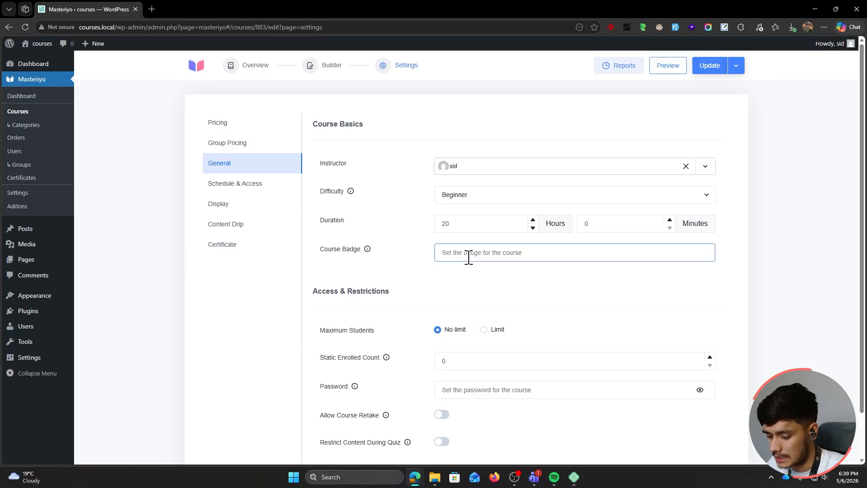
type("NEW")
scroll(412, 240, "down", 2)
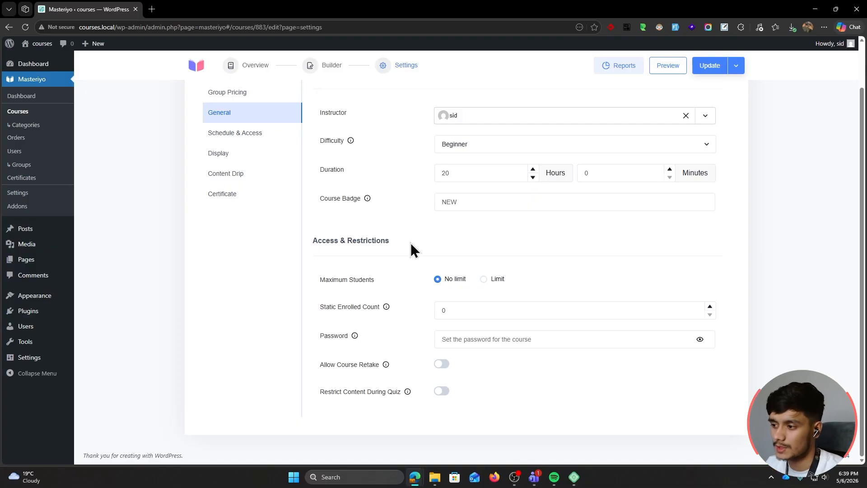
Limit the course to 100 students and enter a course password
left_click(484, 279)
key("Tab")
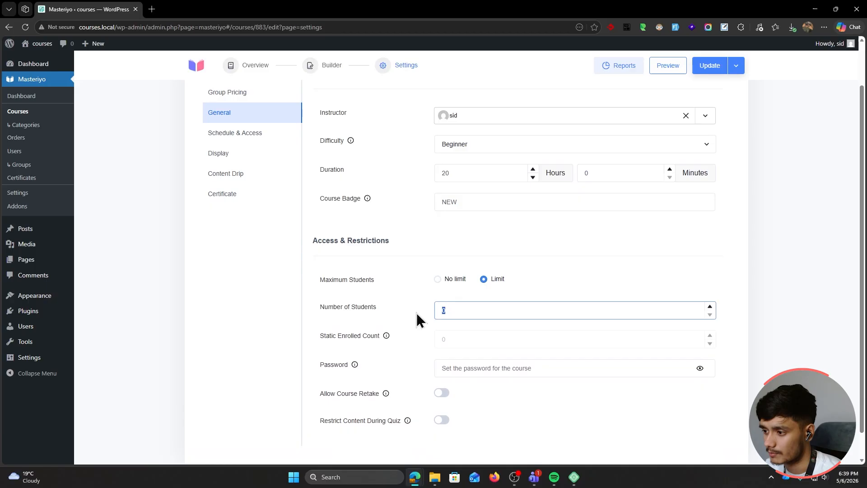
type("100")
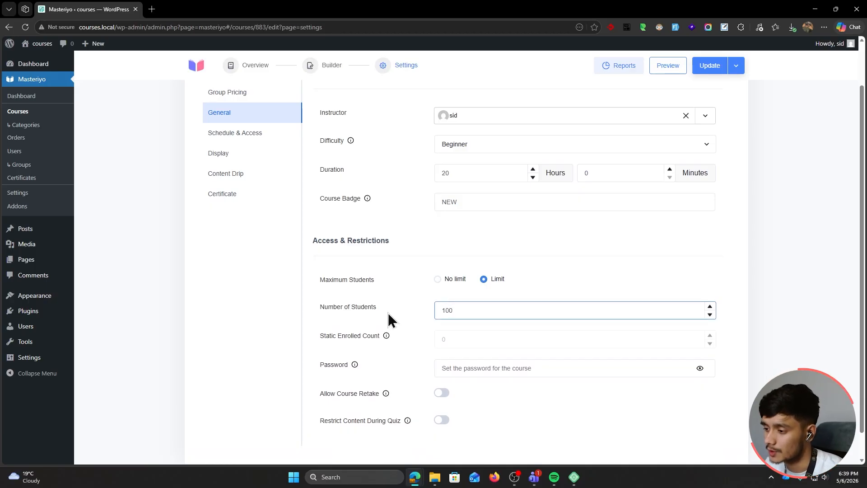
left_click(486, 366)
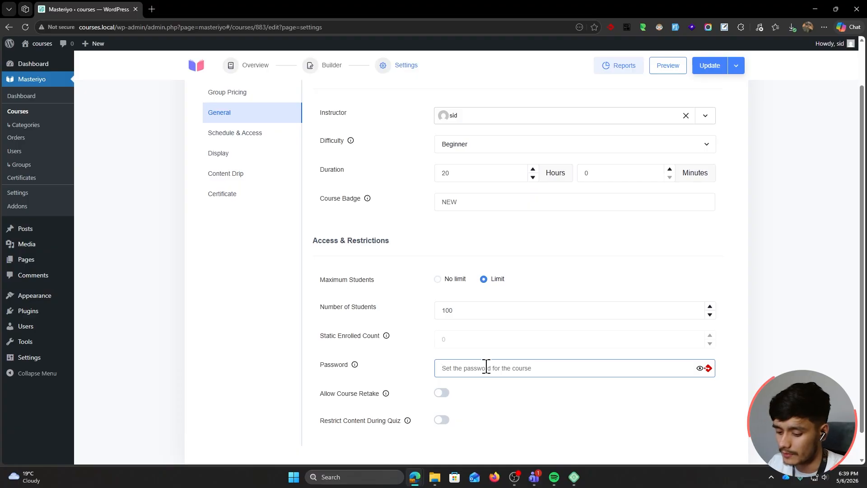
type("•••••••••")
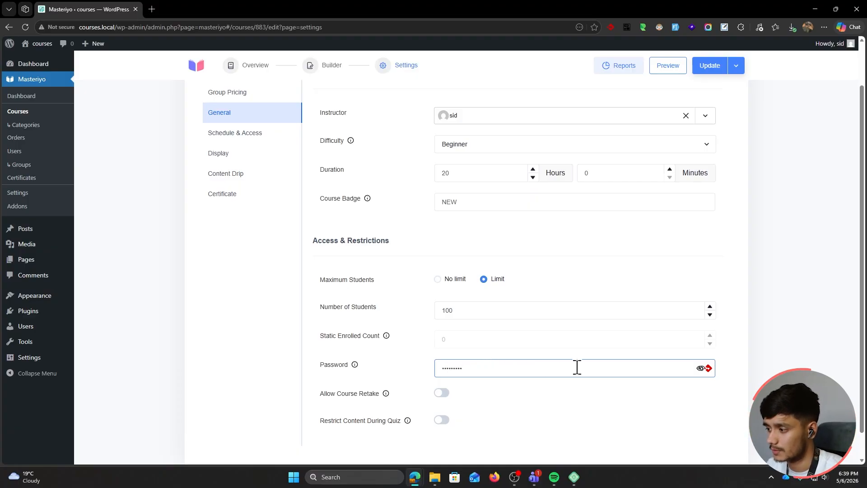
left_click(555, 407)
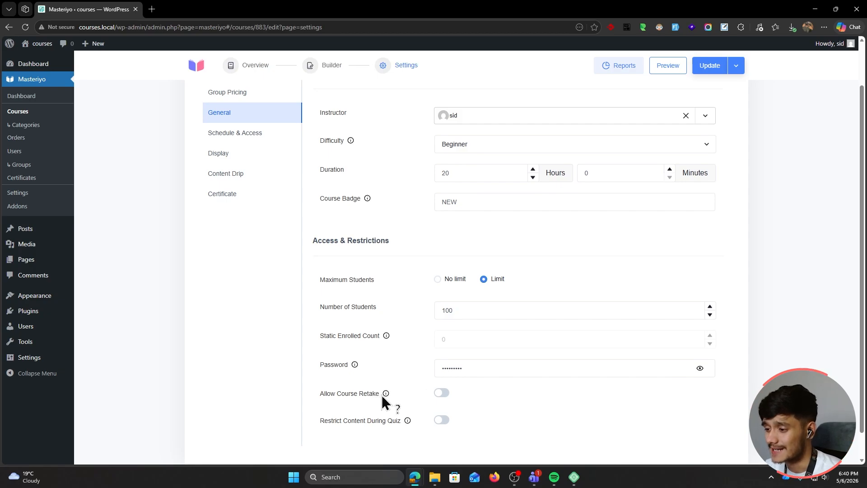
Leave Course Retake and quiz Restrict Content off after toggling each on and off
mouse_move(384, 396)
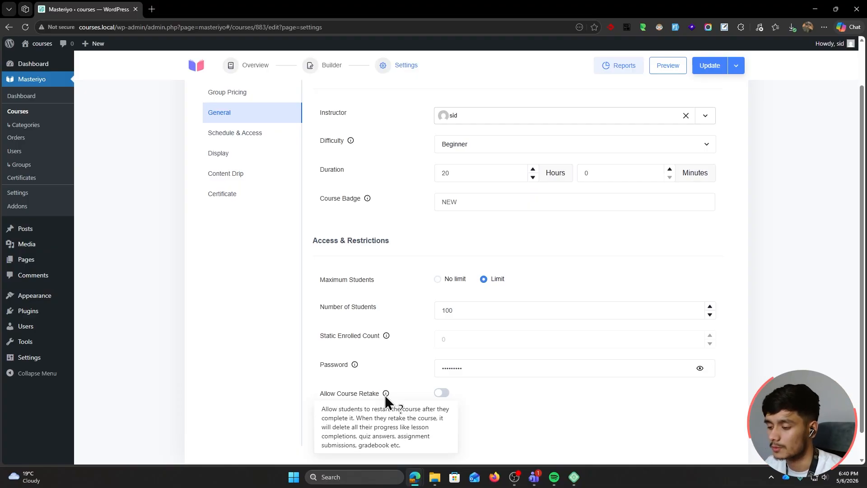
left_click(442, 393)
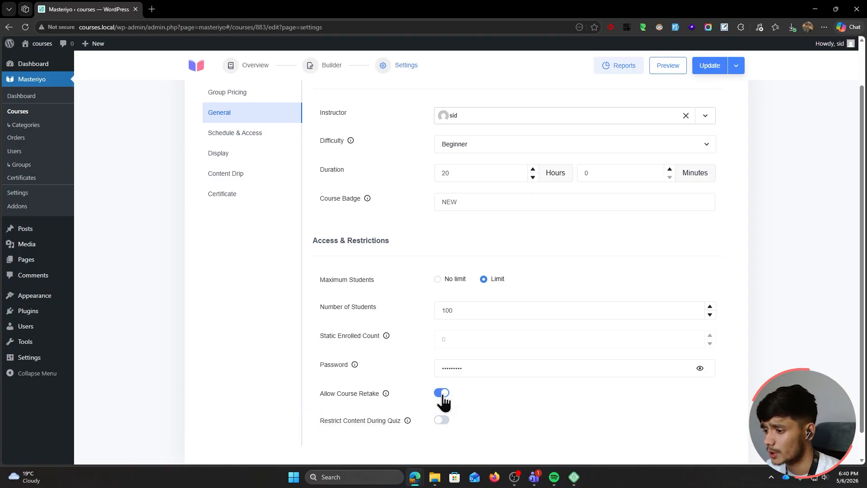
left_click(441, 393)
scroll(563, 405, "down", 1)
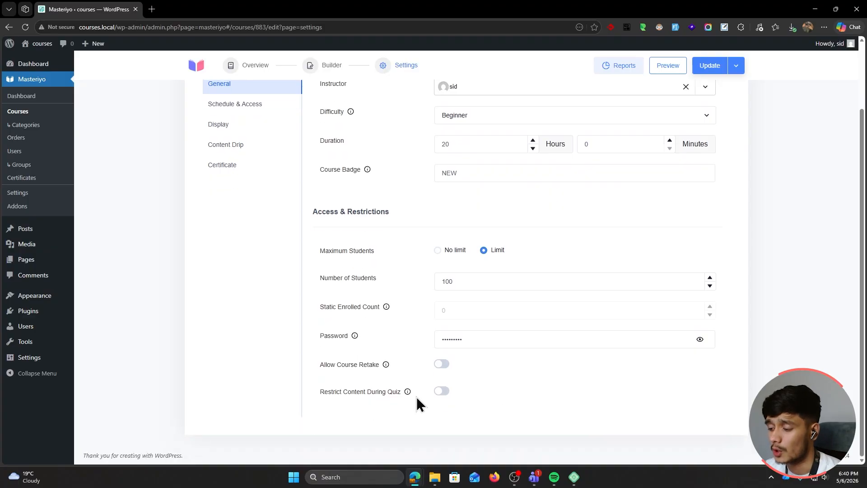
left_click(440, 401)
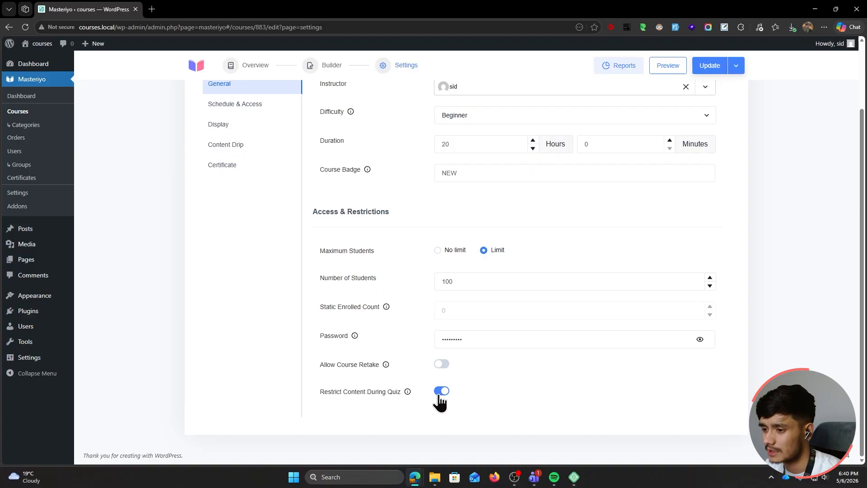
left_click(440, 401)
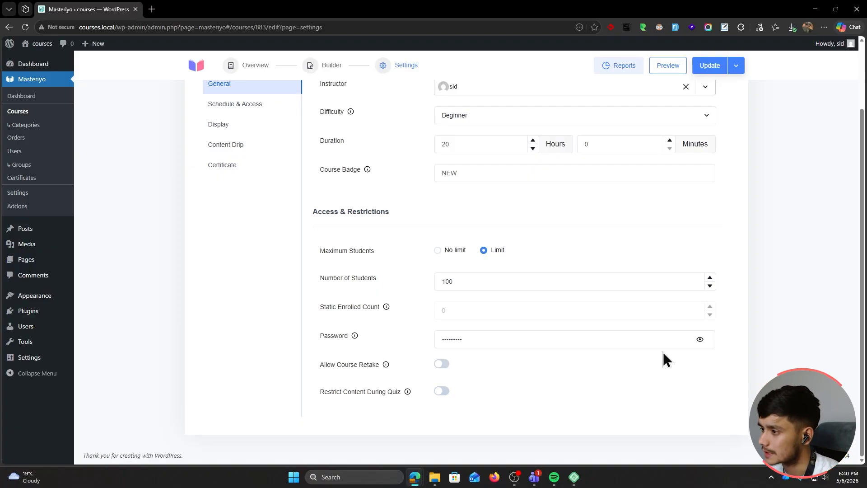
scroll(668, 354, "up", 2)
In Schedule & Access, mark the course coming soon and keep the 2026-05-06 enrollment date
left_click(255, 188)
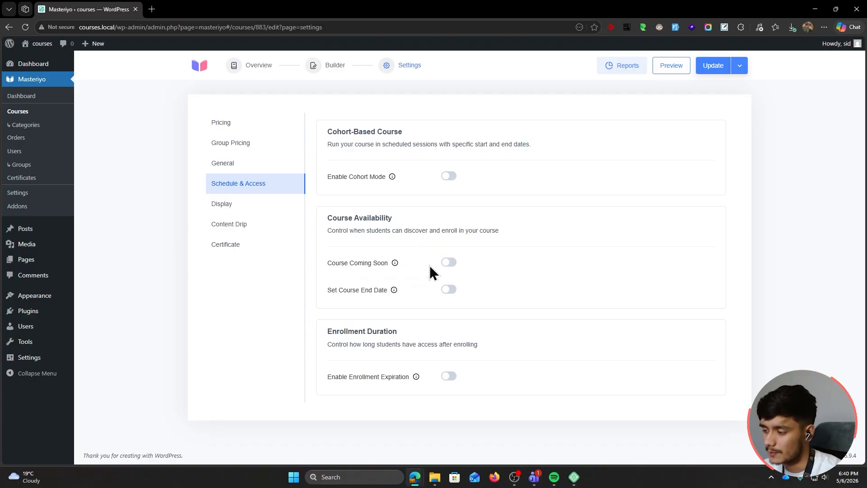
left_click(449, 263)
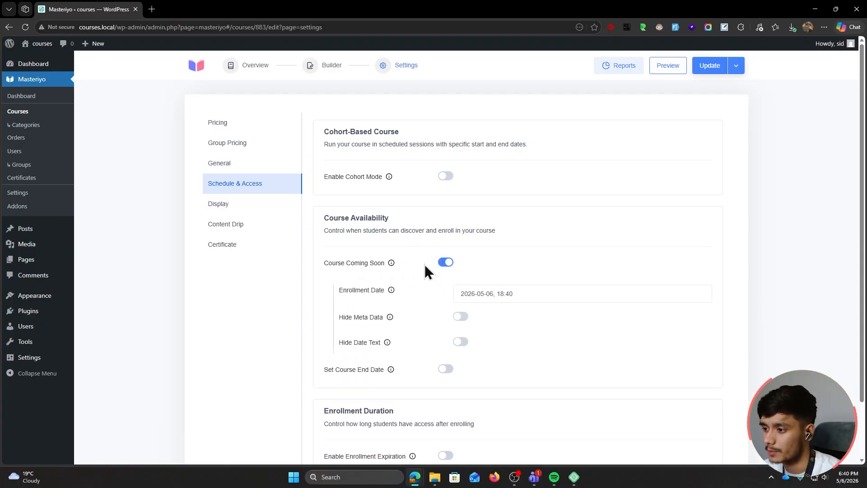
scroll(515, 248, "down", 1)
left_click(532, 232)
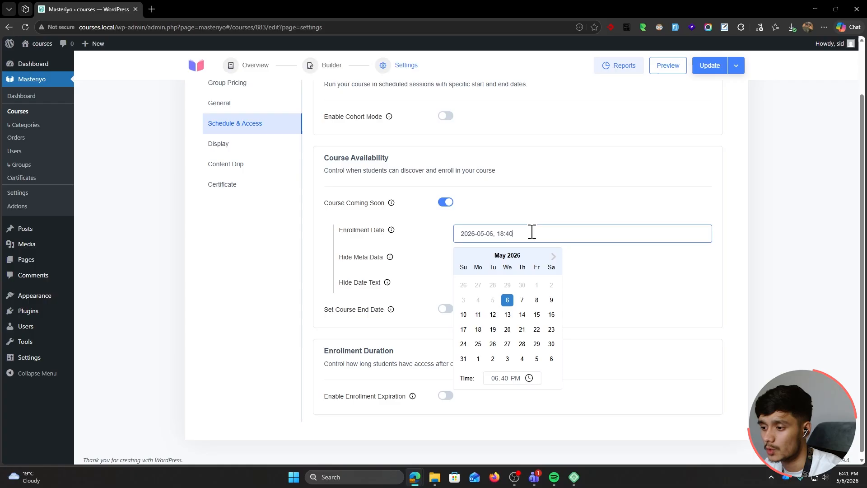
left_click(548, 206)
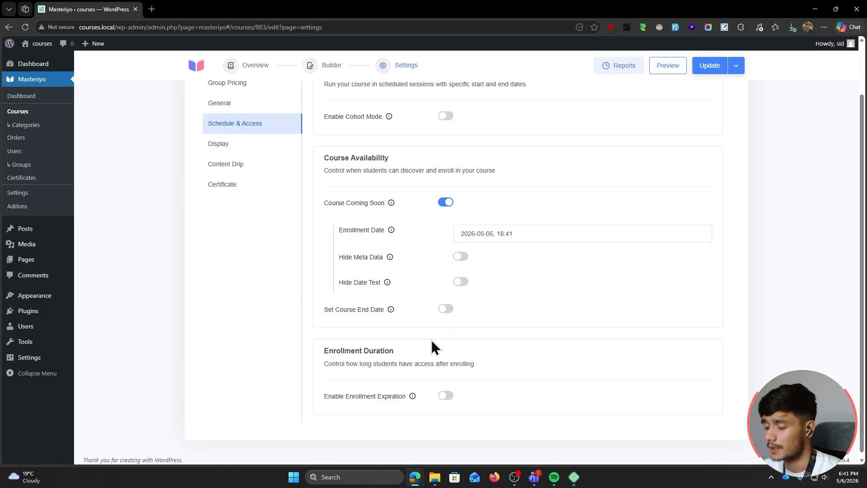
Try Enable Enrollment Expiration and its expiry days, then leave it switched off
left_click(445, 395)
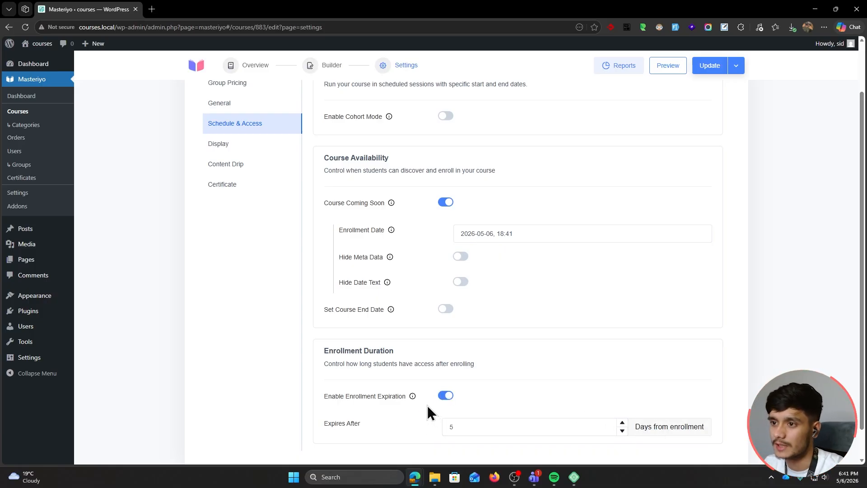
mouse_move(412, 397)
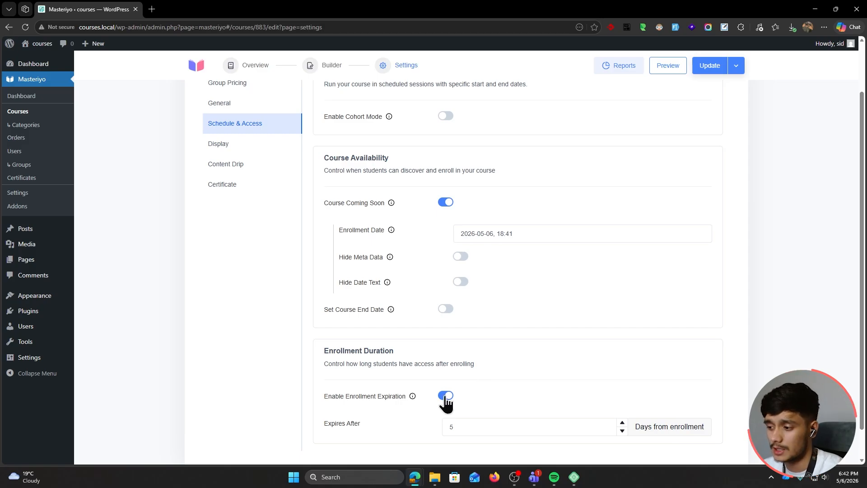
left_click(471, 422)
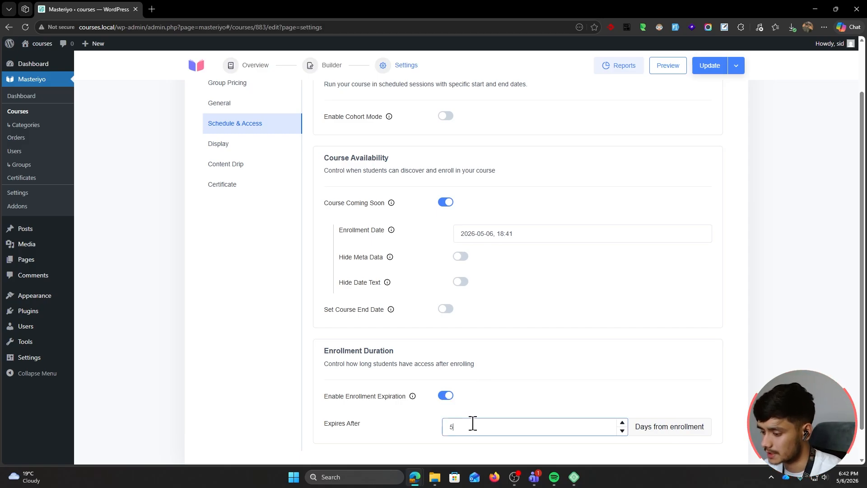
left_click(513, 394)
left_click(445, 396)
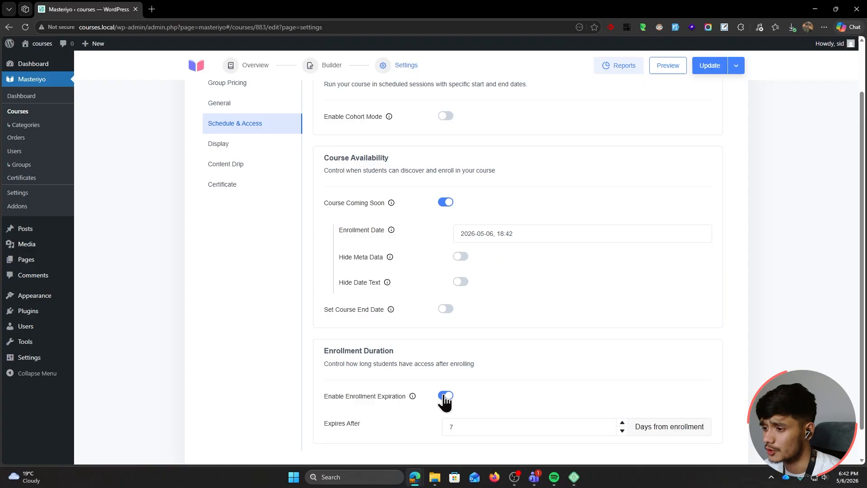
left_click(444, 396)
scroll(441, 384, "up", 2)
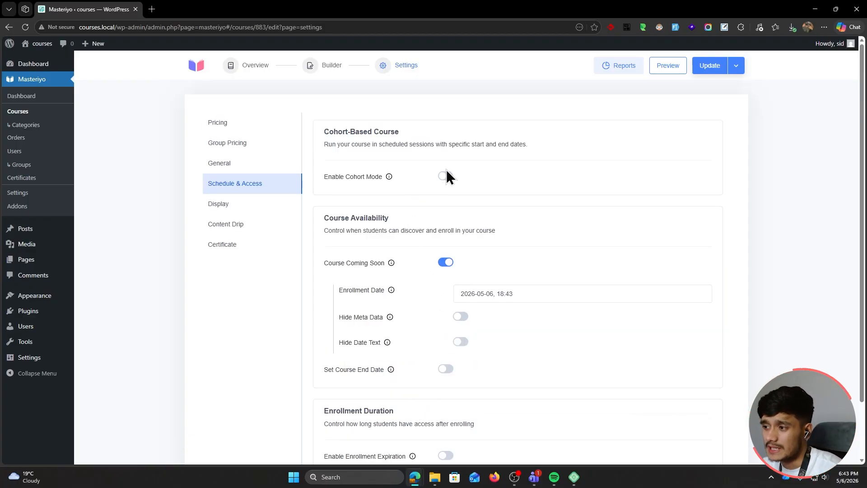
left_click(446, 177)
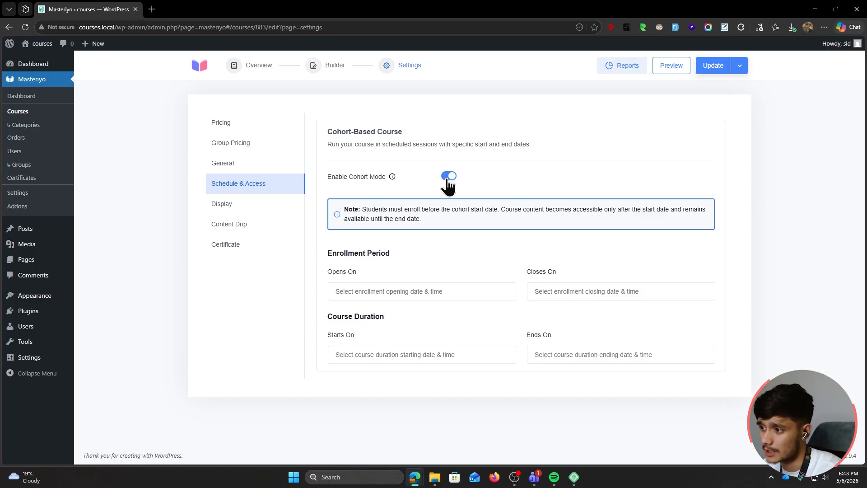
left_click(447, 179)
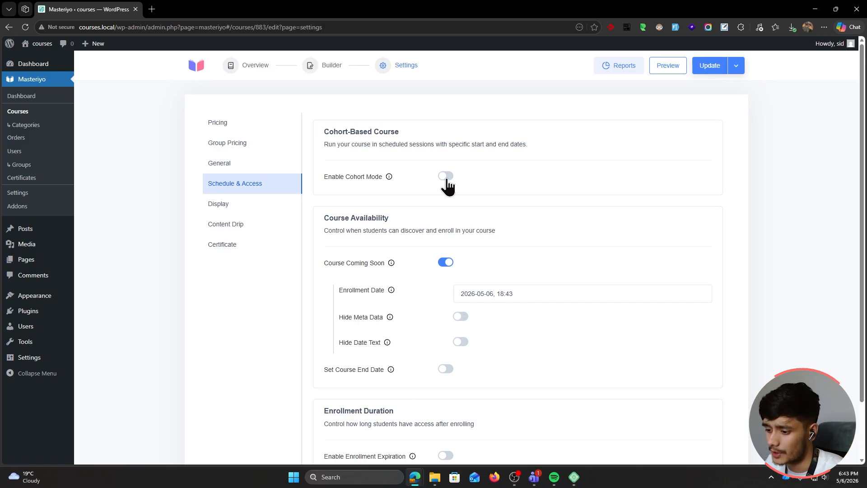
Set curriculum to Only Visible to Enrollers, keep review and welcome-message settings unchanged, and update
left_click(272, 208)
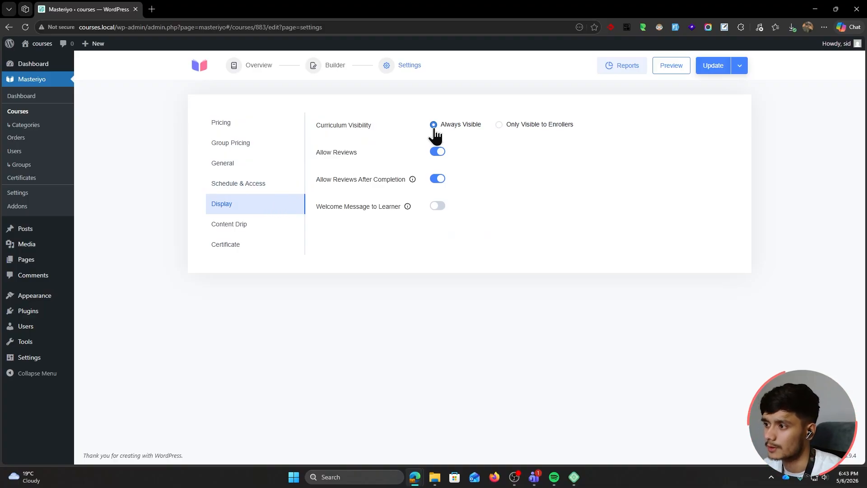
left_click(505, 126)
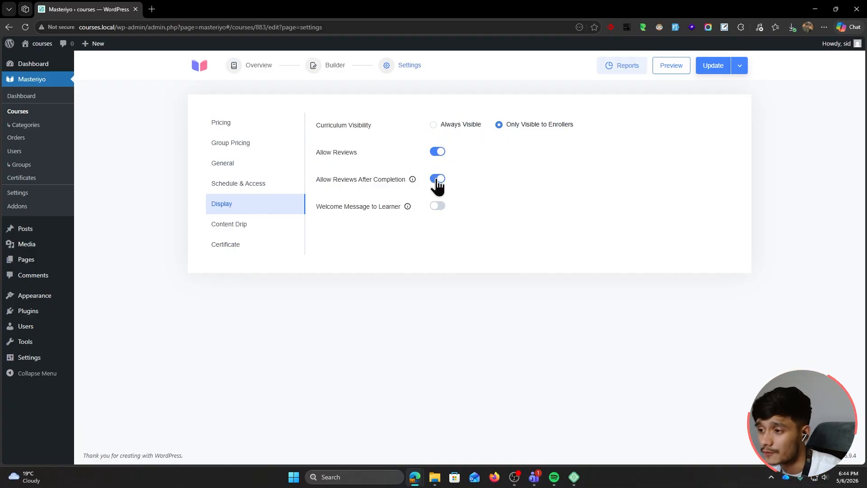
left_click(437, 178)
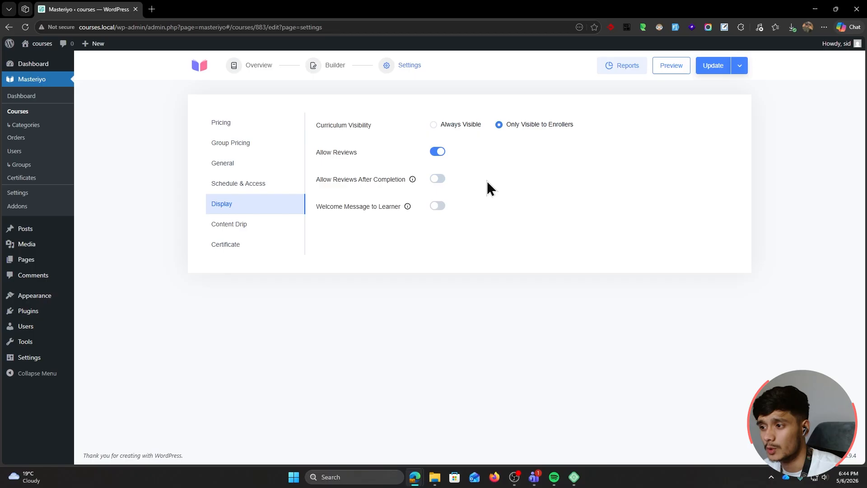
left_click(438, 179)
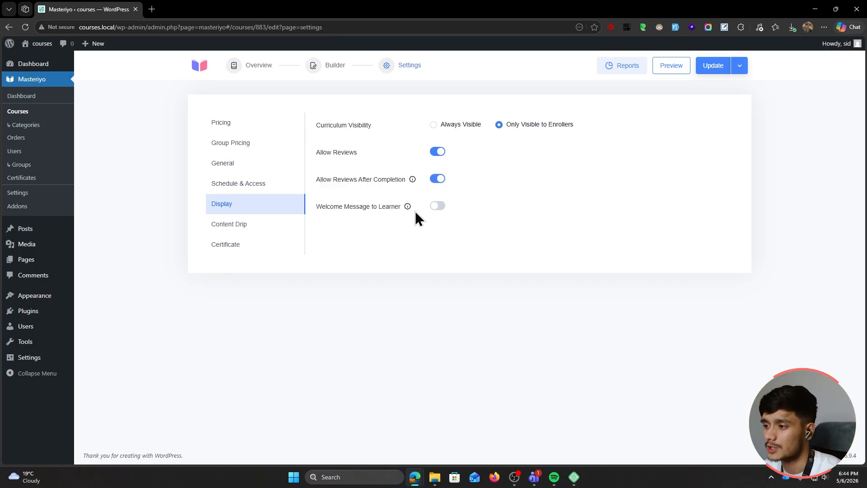
left_click(437, 206)
left_click(438, 207)
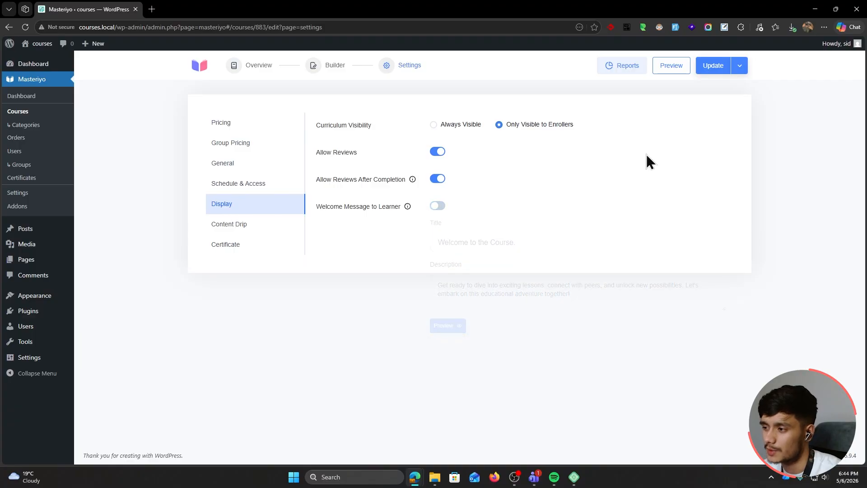
left_click(713, 65)
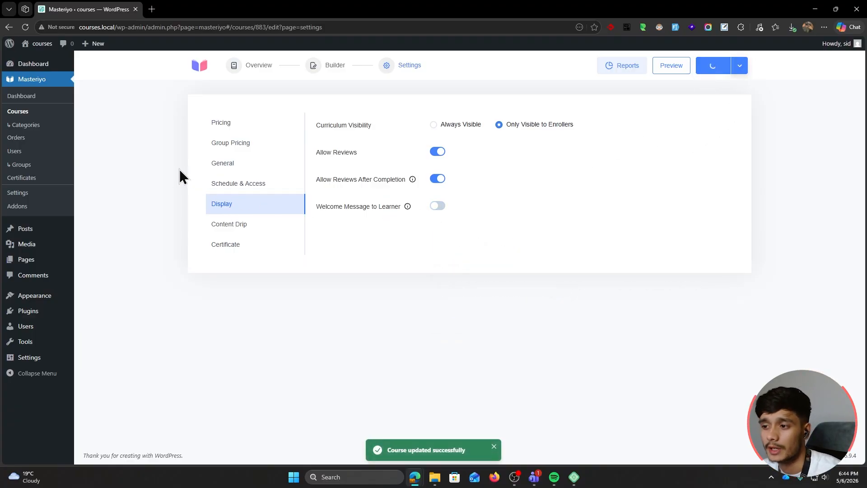
Set the Content Drip flow type to Sequential, glance at Certificate settings, and update the course
left_click(229, 224)
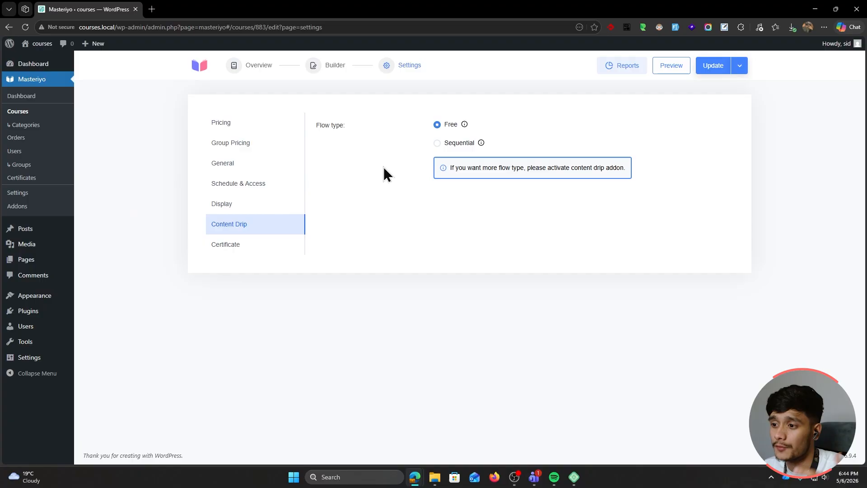
left_click(437, 143)
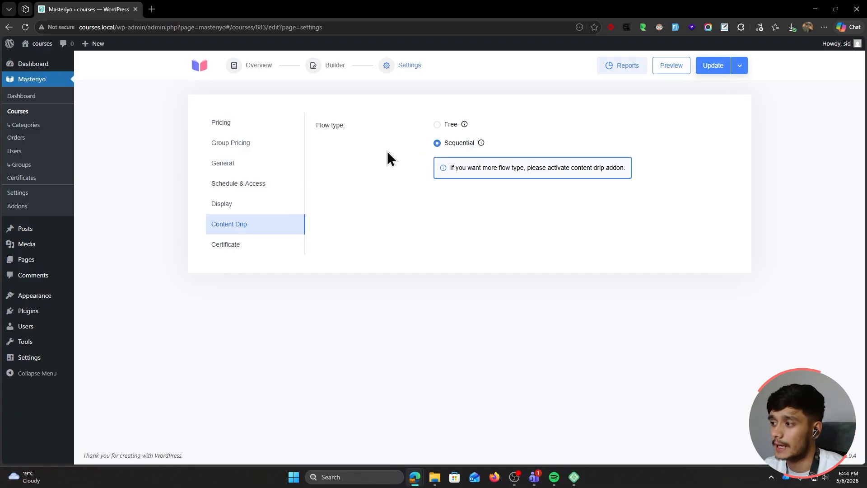
left_click_drag(572, 168, 624, 168)
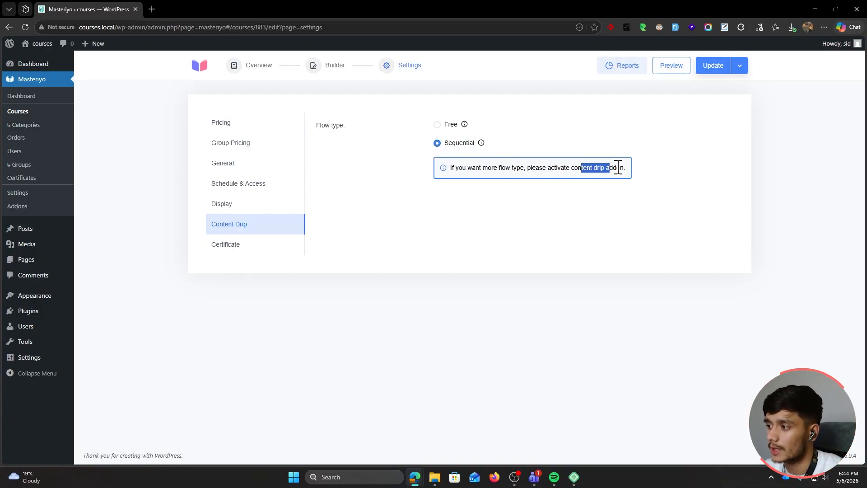
left_click(629, 194)
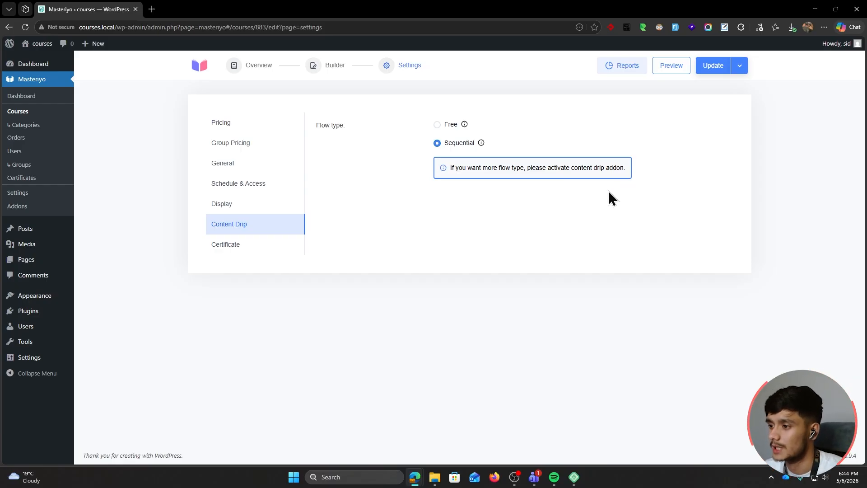
left_click(257, 248)
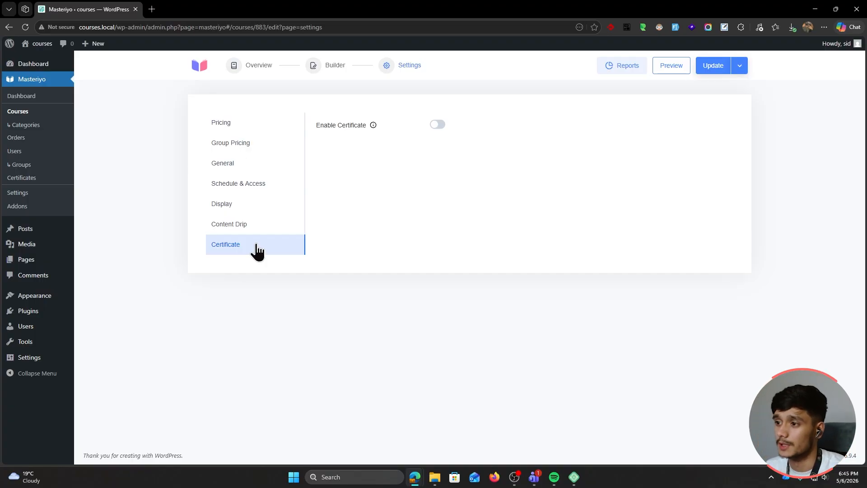
left_click(709, 70)
Open the AI Copywriting Basics course page and check it shows Available Seats: 100
scroll(125, 212, "down", 1)
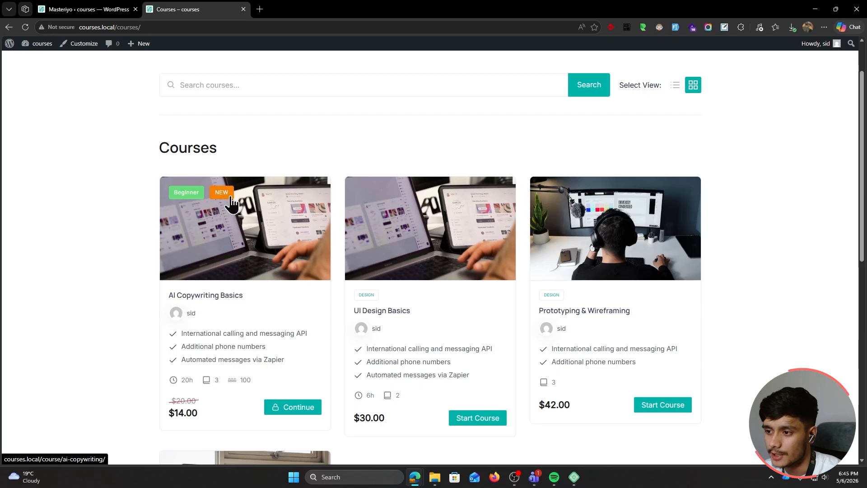
scroll(127, 178, "down", 1)
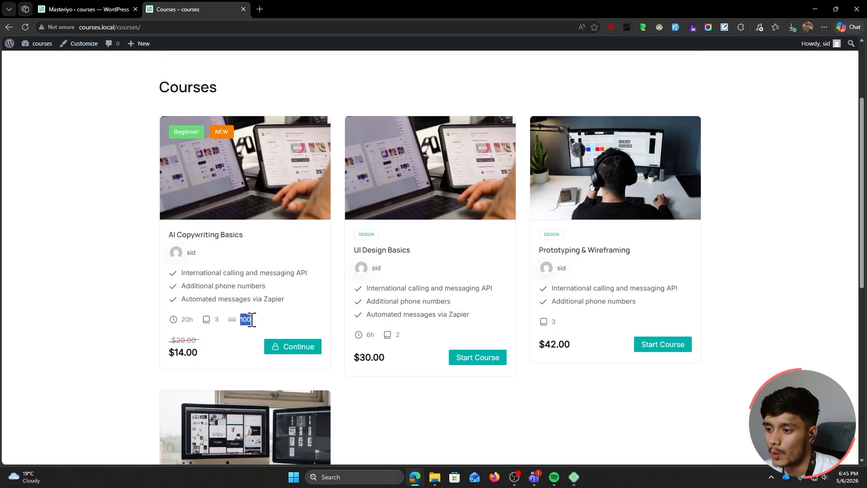
left_click(212, 236)
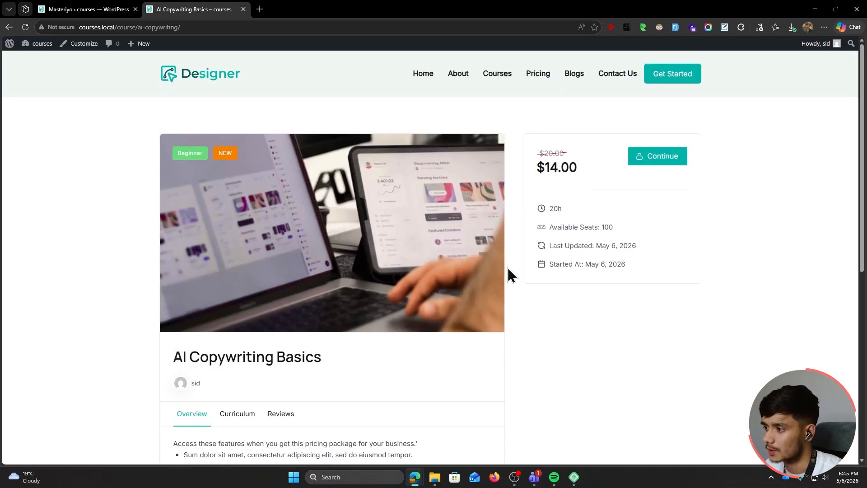
triple_click(550, 226)
left_click(603, 251)
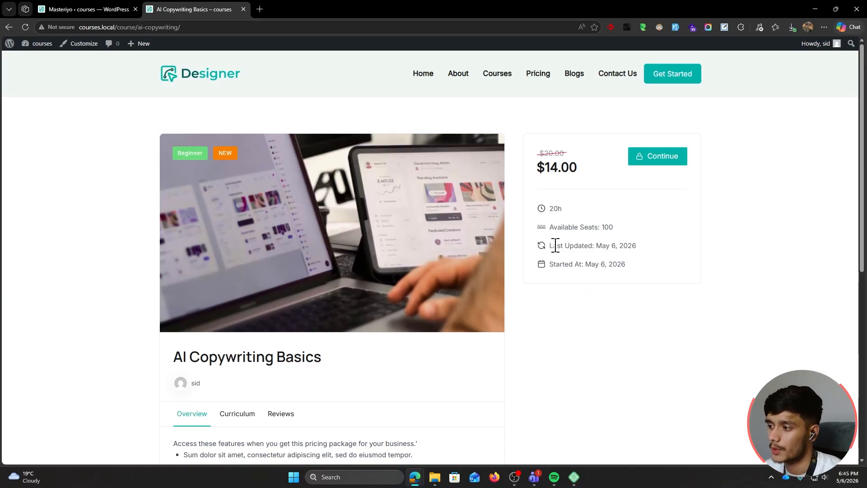
Browse the course's Curriculum, Reviews and Overview tabs
scroll(654, 265, "down", 5)
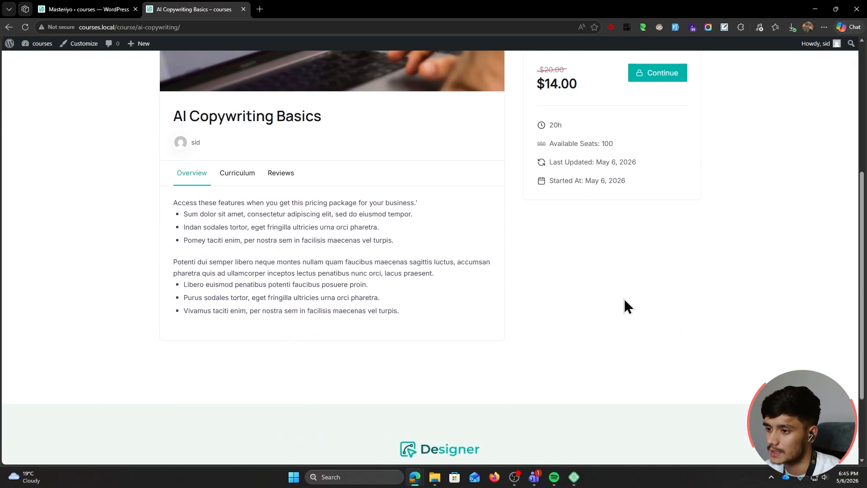
left_click(226, 180)
left_click(277, 180)
left_click(194, 175)
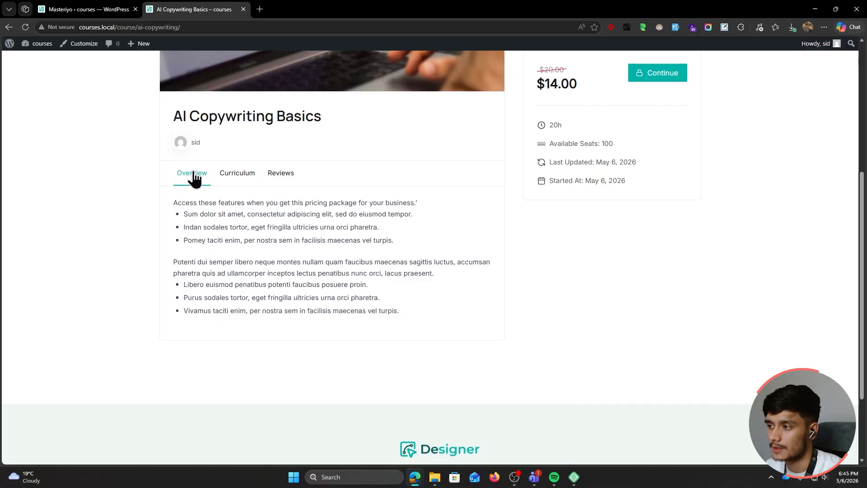
scroll(139, 261, "up", 5)
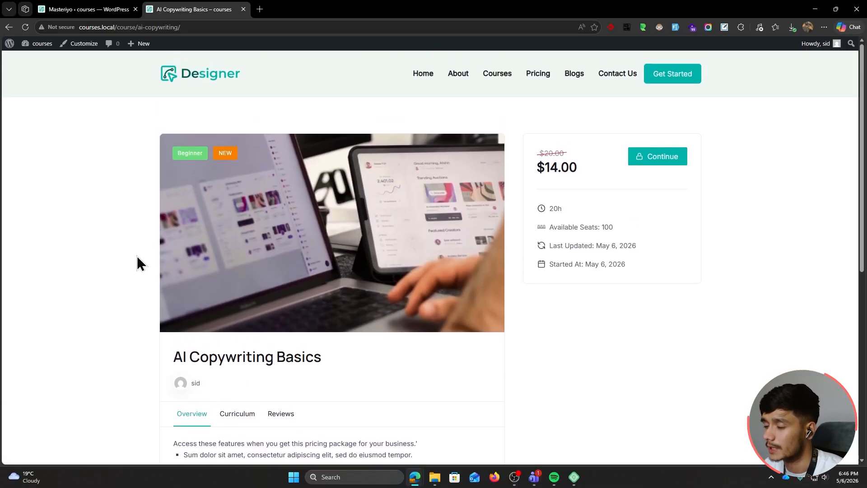
Dismiss the browser's save-password prompt and open Masteriyo's Payments settings
left_click(93, 11)
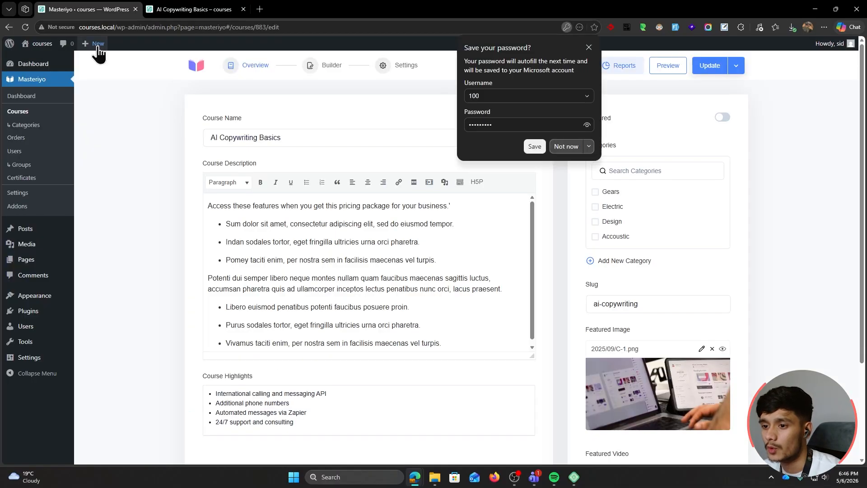
left_click(589, 47)
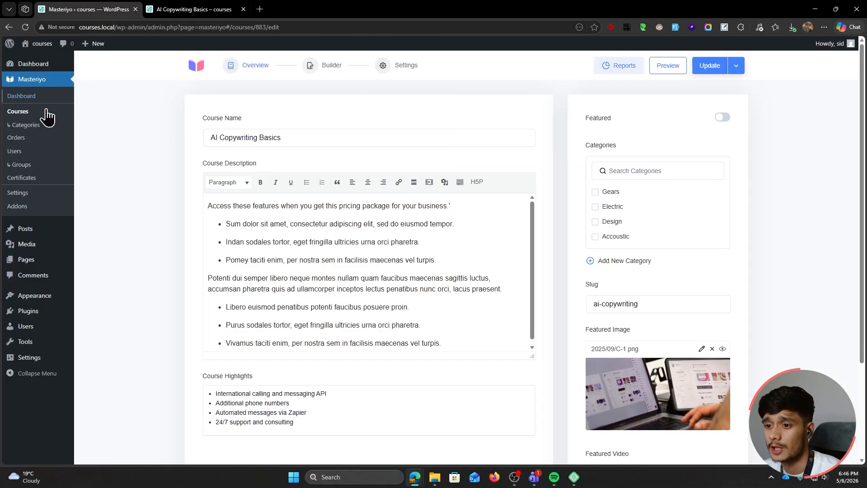
left_click(34, 195)
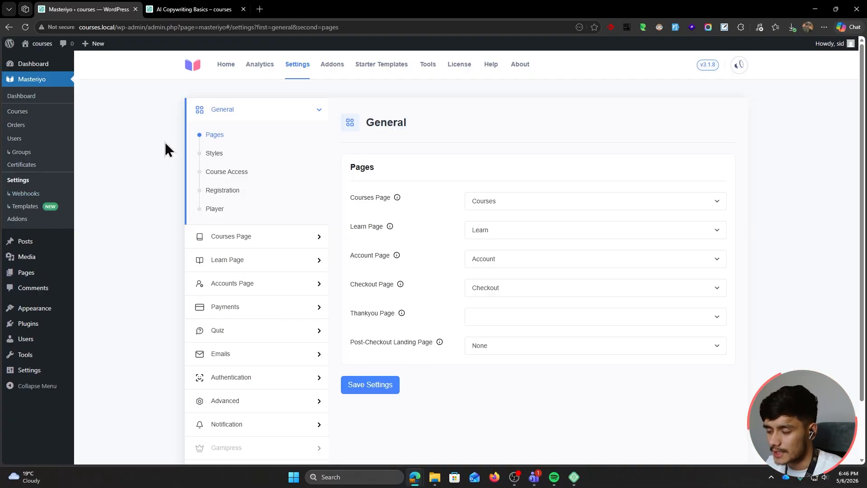
left_click(236, 312)
Return to the AI Copywriting Basics course page showing $14.00 against $20.00
left_click(174, 9)
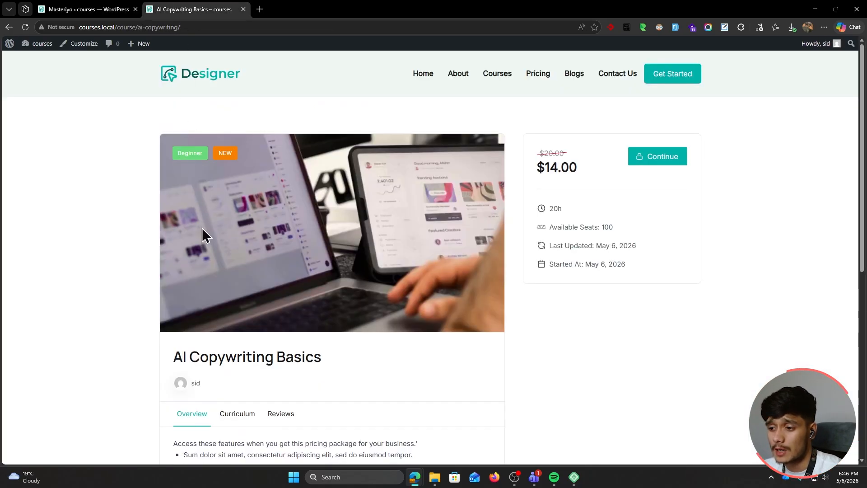
scroll(298, 332, "down", 1)
scroll(363, 340, "up", 1)
Open the AI Copywriting Basics course page in a new private browsing window
left_click(136, 27)
key("ctrl+c")
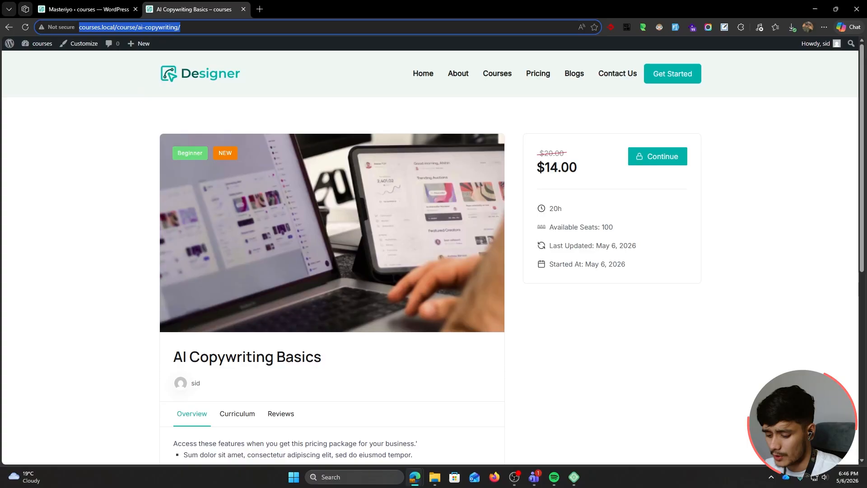
key("ctrl+shift+n")
key("ctrl+v")
key("Return")
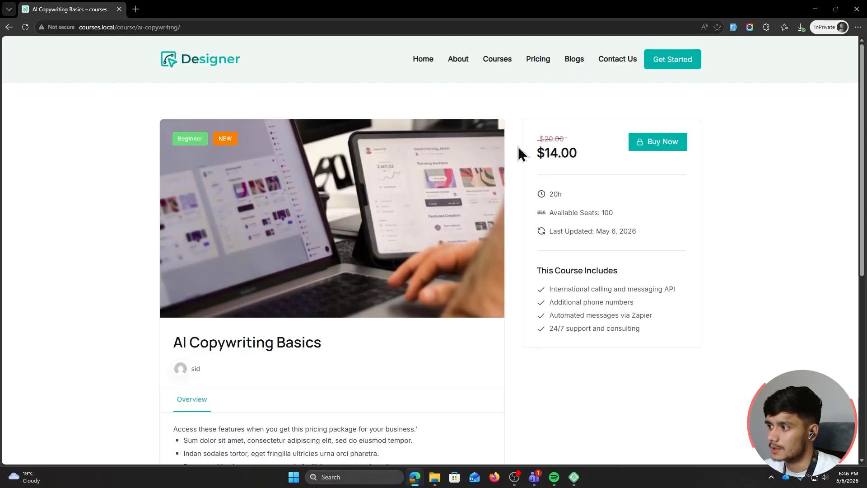
scroll(502, 233, "down", 2)
scroll(535, 189, "up", 2)
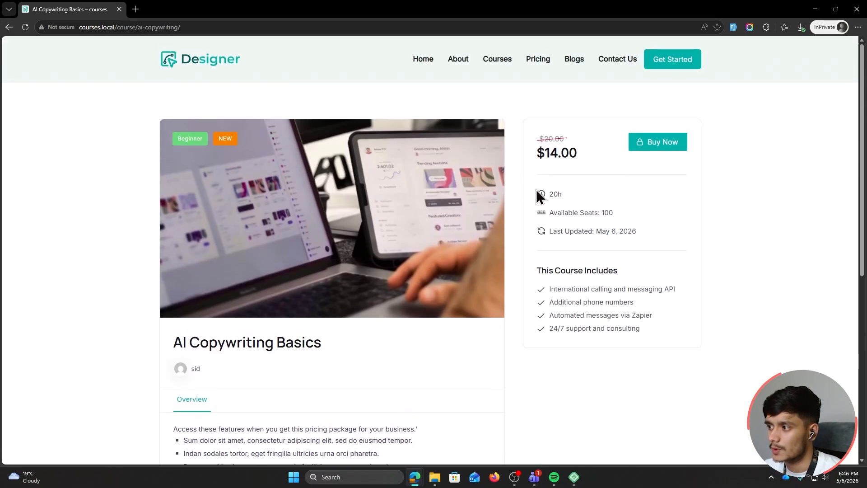
Proceed from Buy Now to the course checkout, dismissing the access password prompt
left_click(649, 146)
left_click(669, 150)
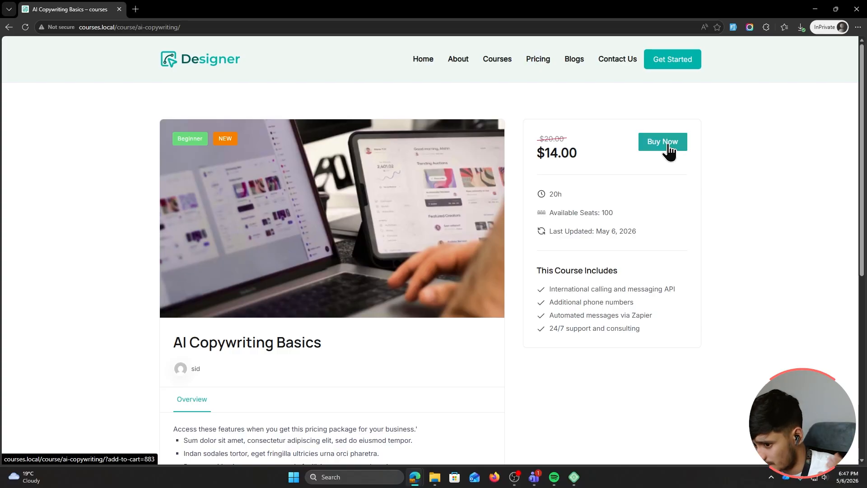
left_click(668, 150)
left_click(287, 219)
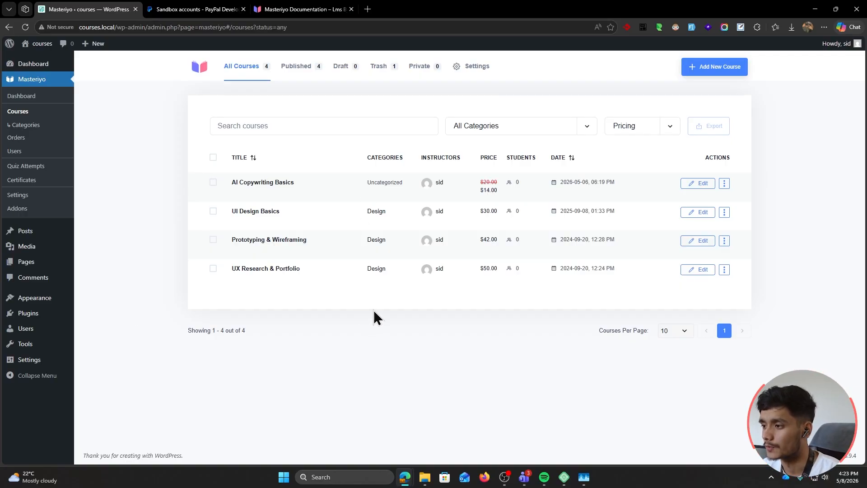
Expand the Offline Payment options in Masteriyo's payment methods settings
left_click(39, 198)
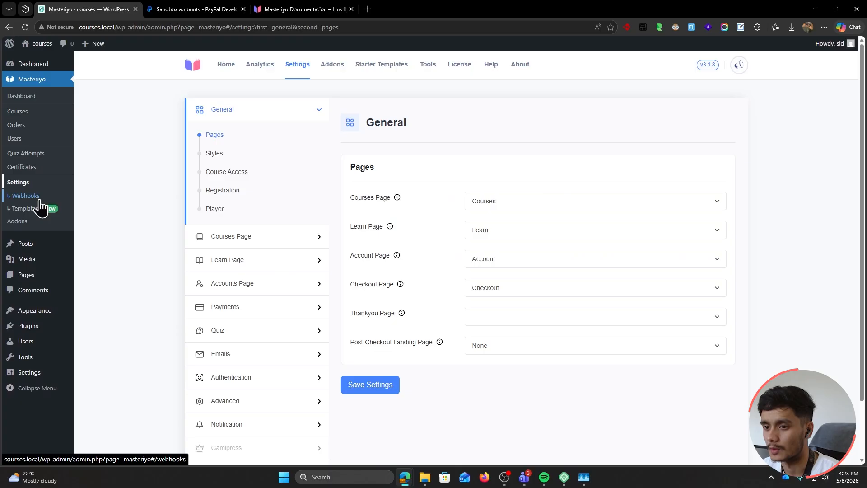
left_click(240, 308)
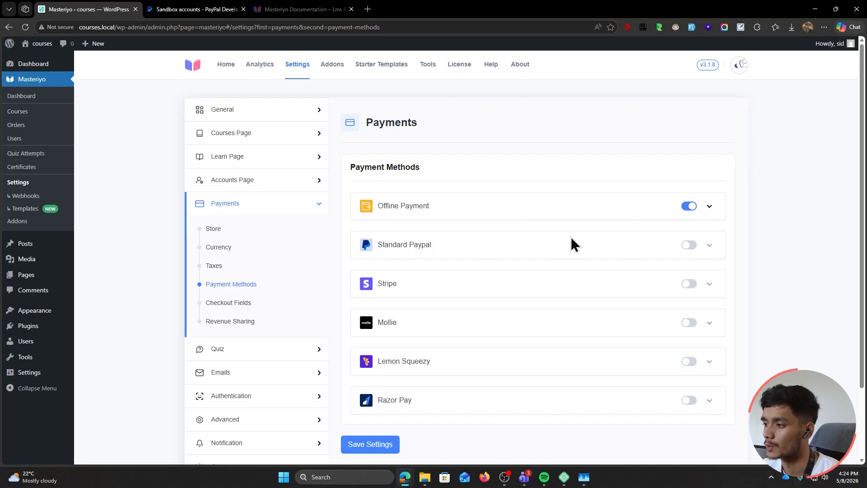
scroll(745, 202, "down", 2)
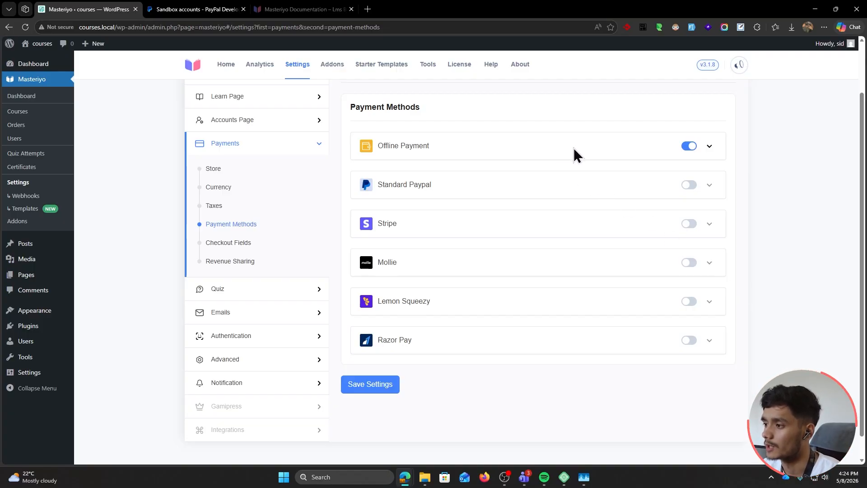
left_click(710, 149)
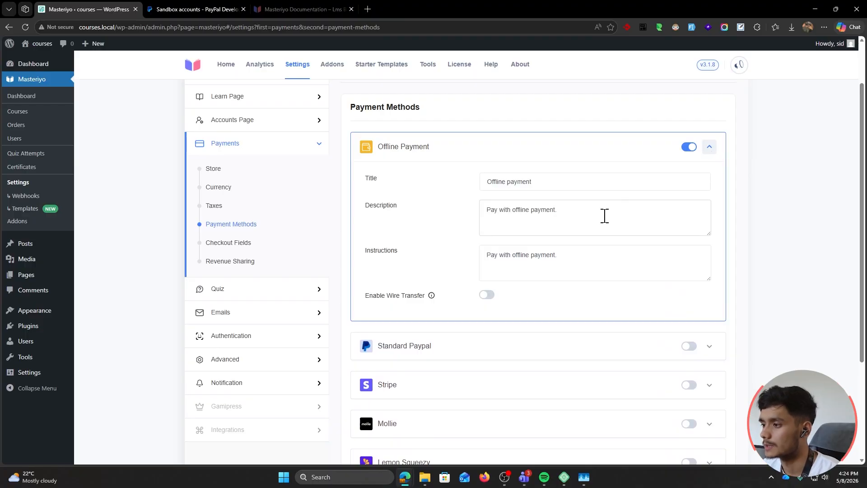
Set the Offline Payment description to 'Transler the funds to XYZ Pay and upload a screenshot.'
left_click(560, 181)
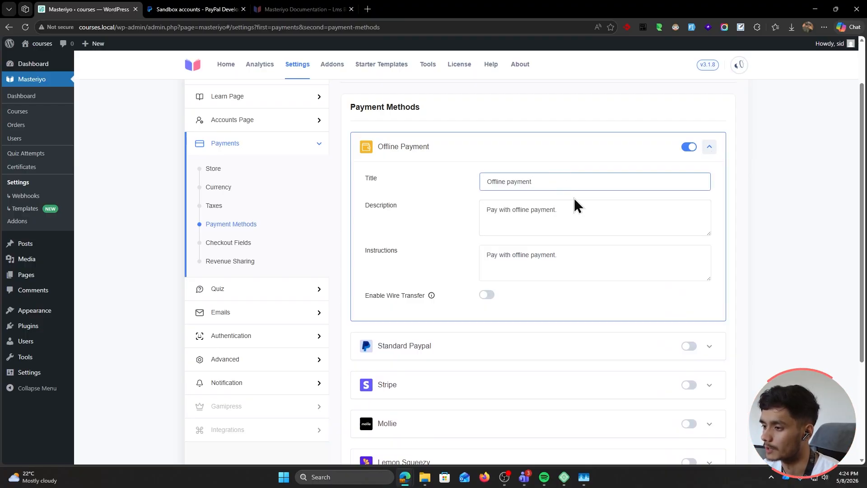
left_click(605, 210)
left_click_drag(606, 210, 323, 218)
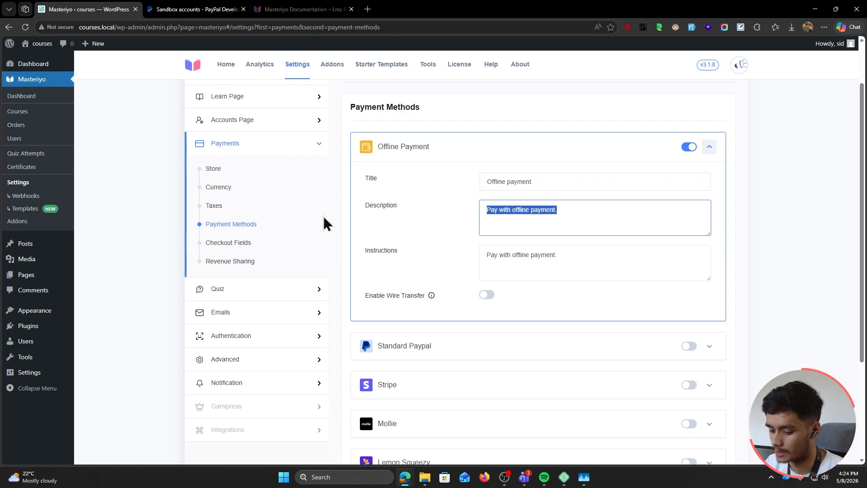
type("Transl")
type("er t")
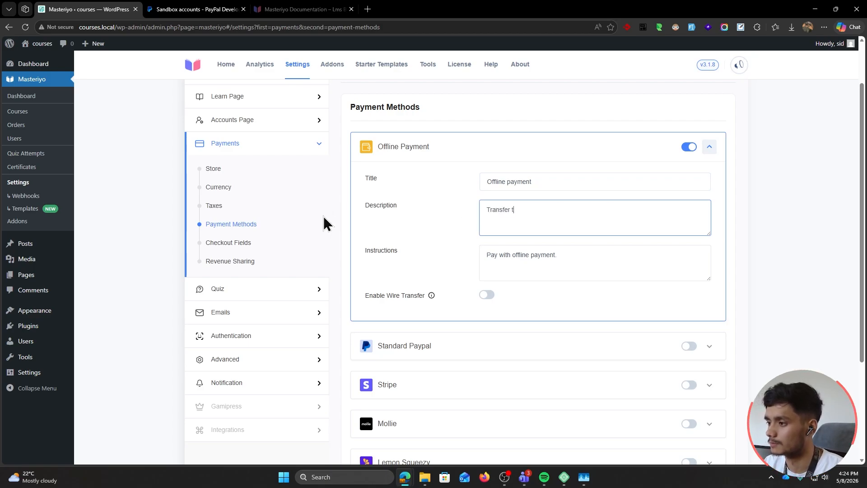
type("he funds t")
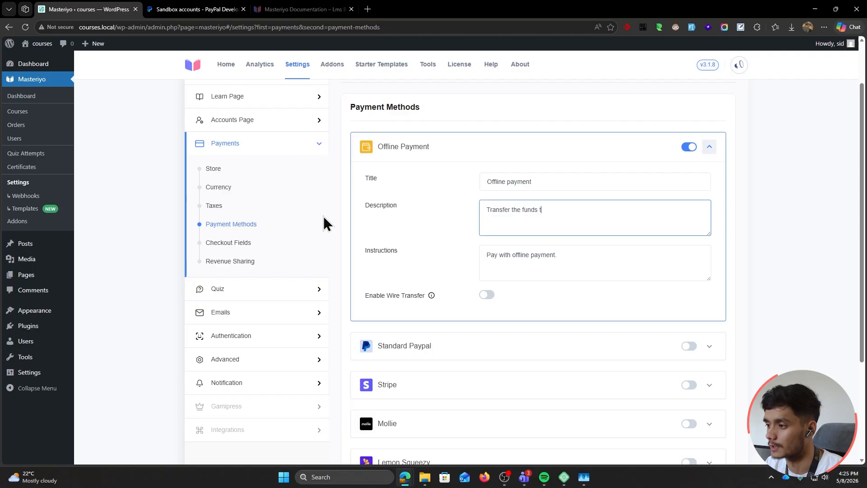
type("o XYZ ")
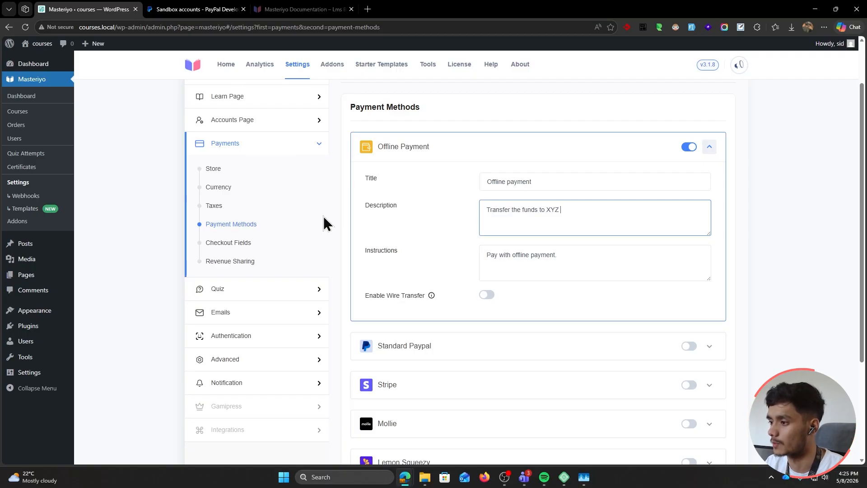
type("Pay and upload a screenshot.")
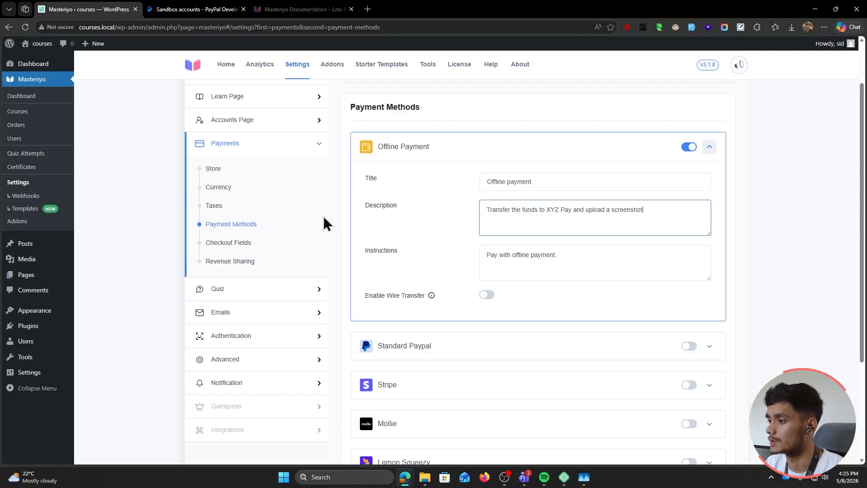
Replace the instructions with 'The payment will be verified within 6-12 hours and you will have your course access.'
left_click_drag(498, 255, 505, 273)
left_click_drag(590, 260, 424, 256)
key("BackSpace")
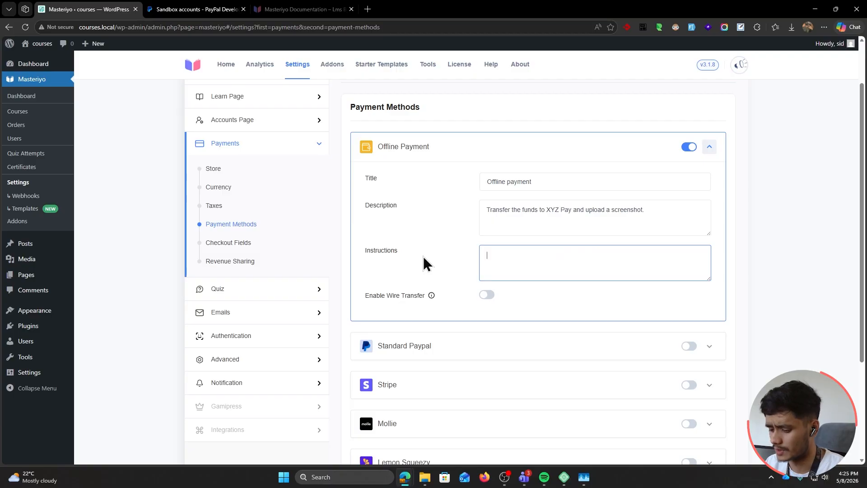
type("The payment will be ")
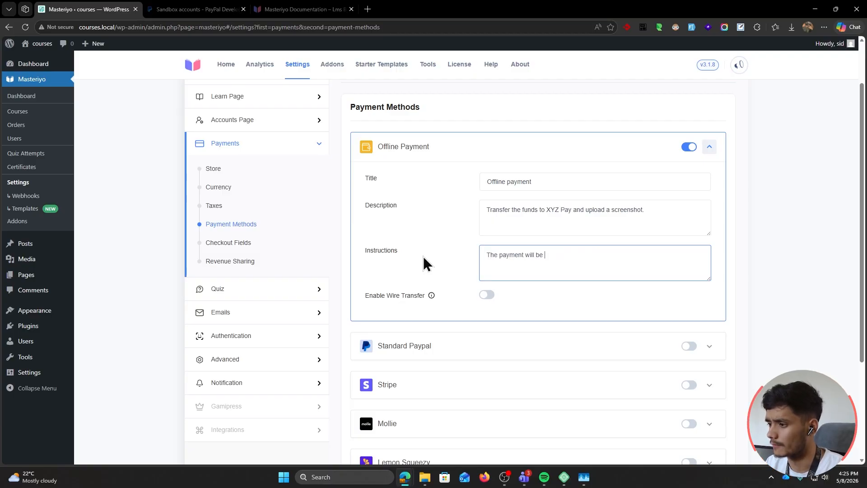
type("verified within 6-")
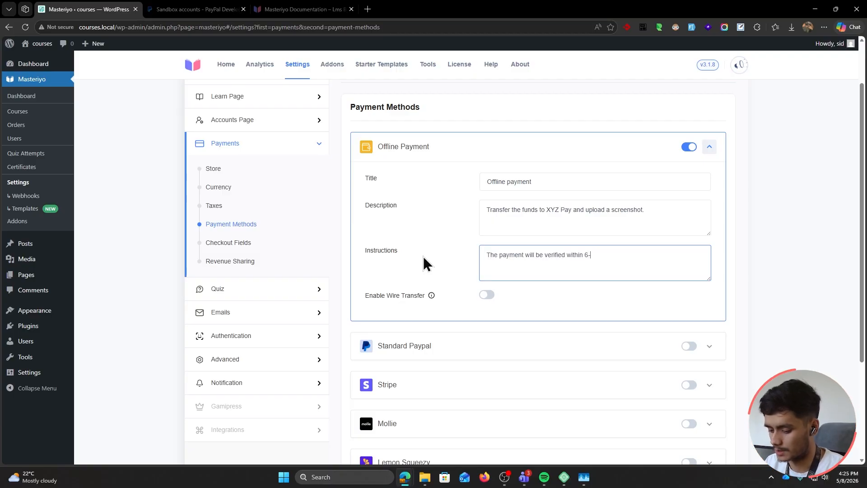
type("12 hours and you will have ")
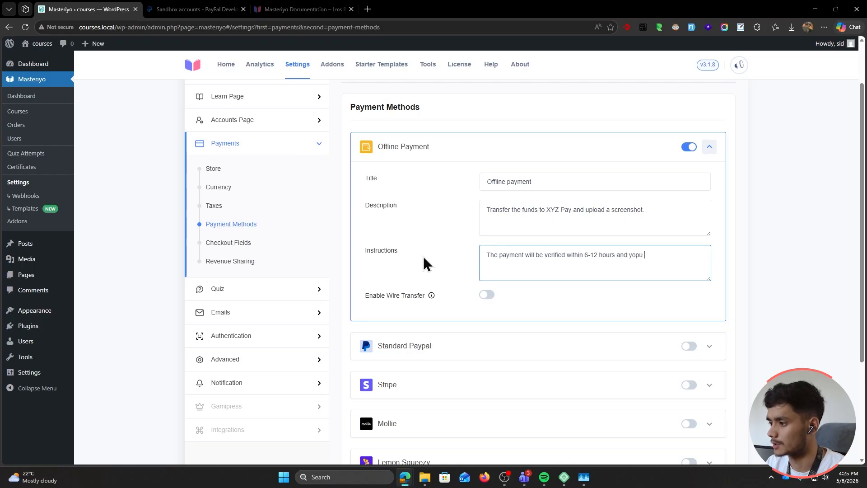
type("your course access.")
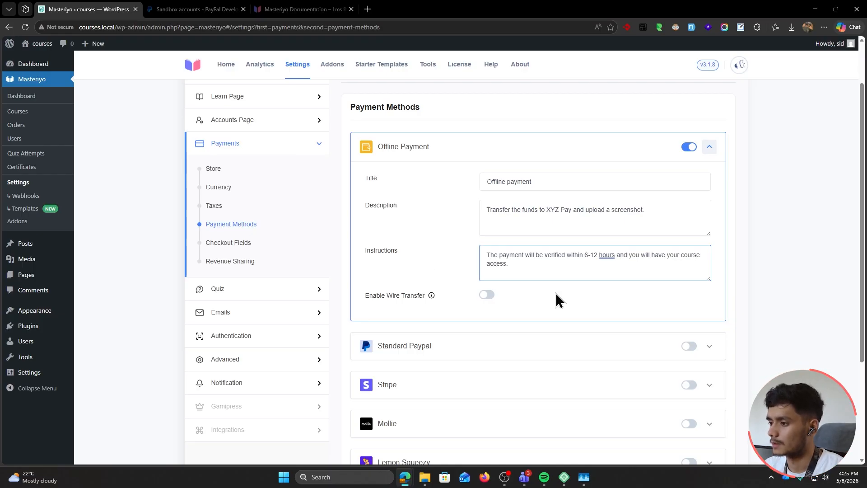
Toggle Enable Wire Transfer on to inspect it, turn it back off, and add a comma after 'hours'
left_click(488, 296)
scroll(433, 253, "down", 3)
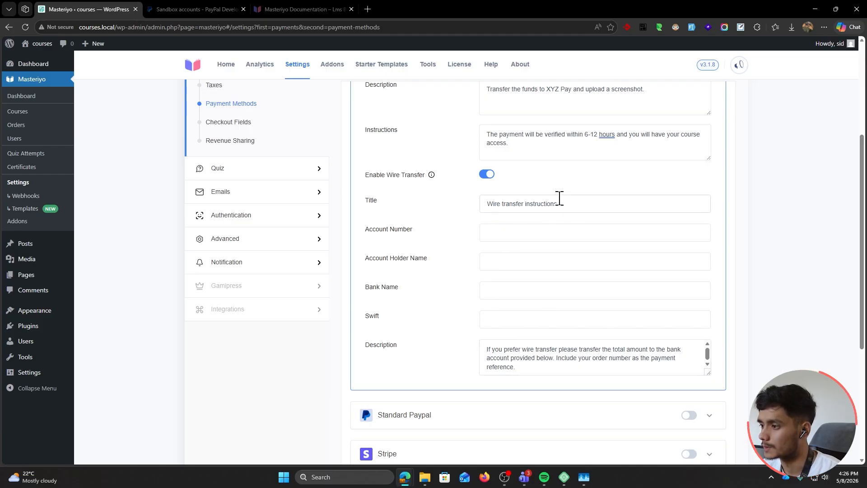
left_click(487, 176)
scroll(470, 294, "up", 3)
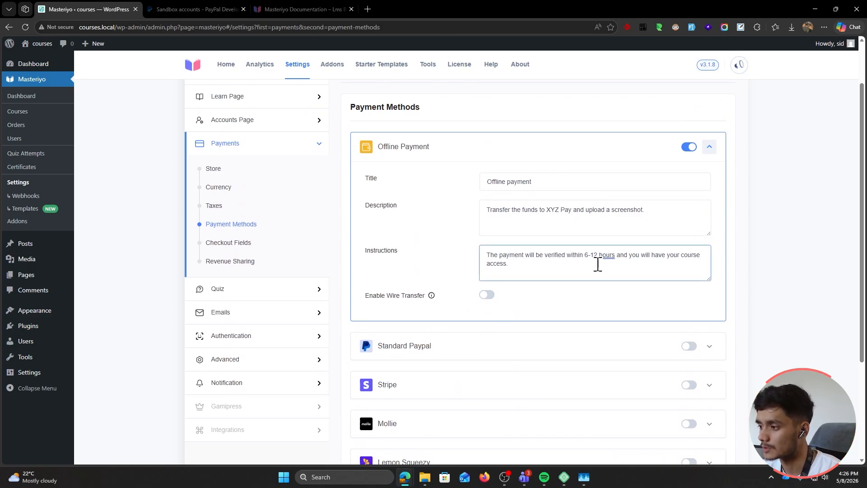
left_click(608, 255)
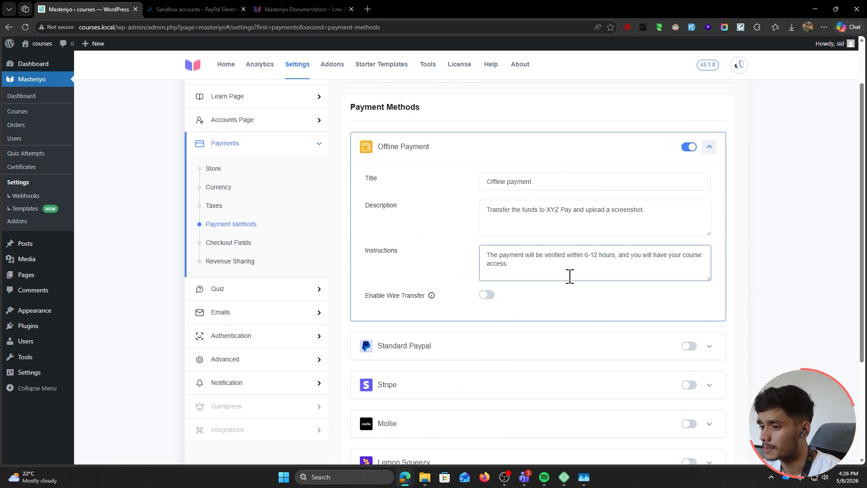
Enable the Upload Attachment checkout field and save the payment settings
left_click(228, 244)
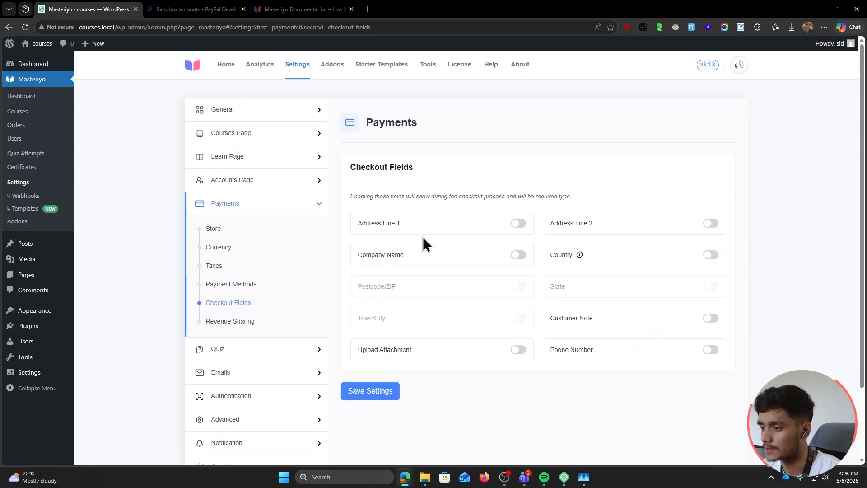
left_click(518, 350)
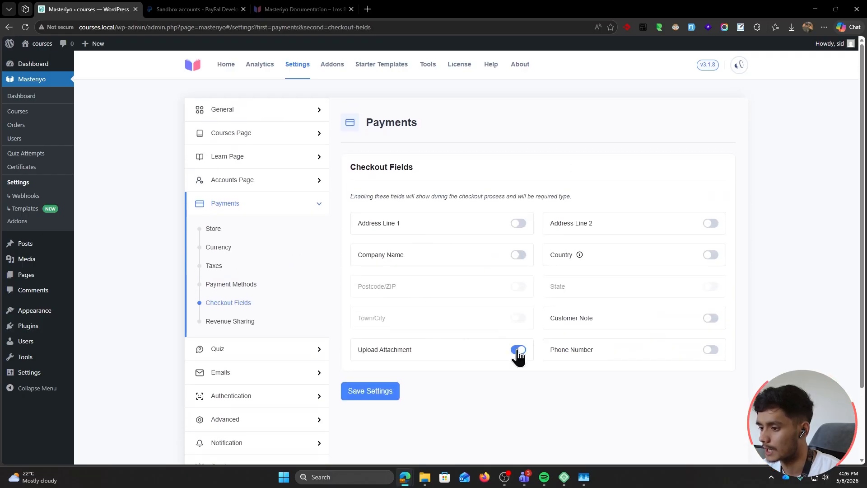
left_click(246, 289)
scroll(418, 316, "down", 2)
left_click(391, 361)
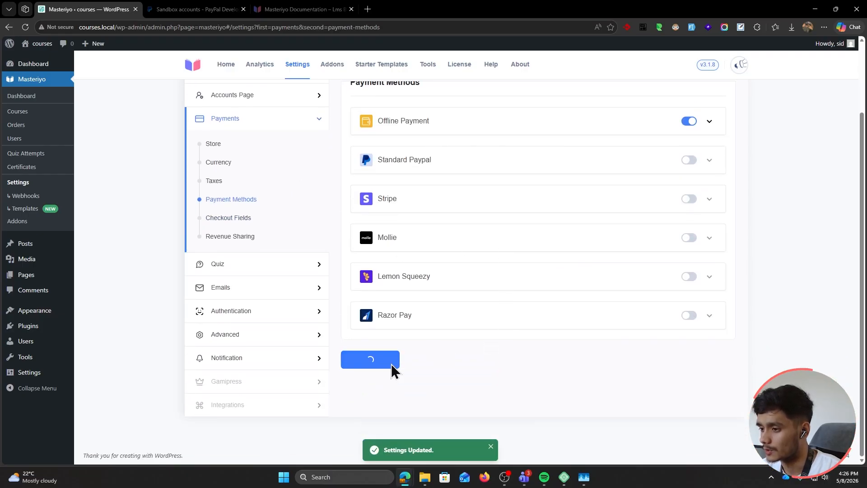
left_click(709, 181)
double_click(97, 27)
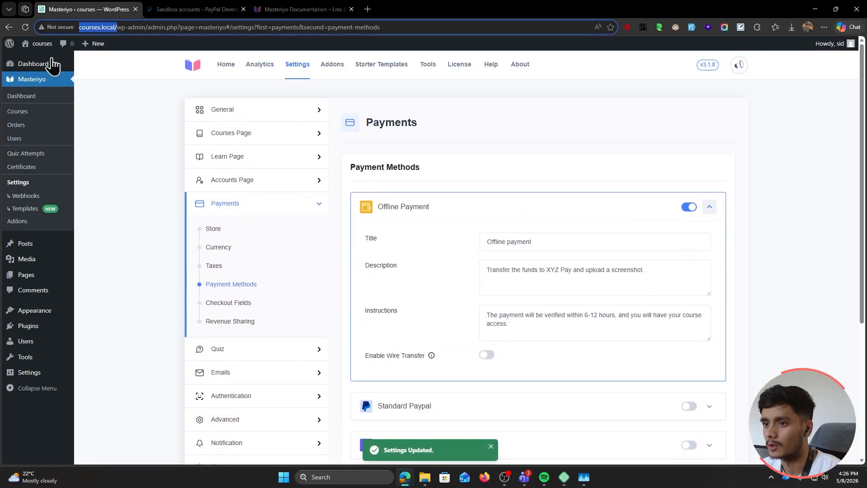
mouse_move(75, 66)
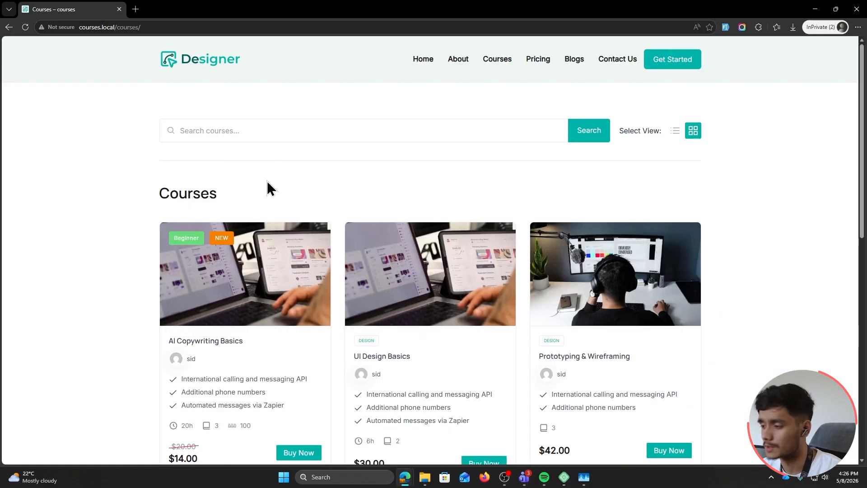
Start buying AI Copywriting Basics and fill in the buyer's name and e-mail
scroll(267, 180, "down", 1)
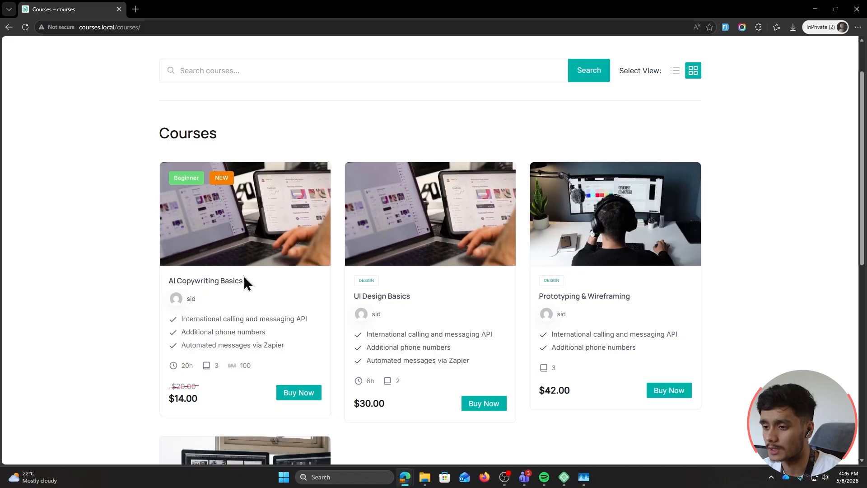
left_click(228, 282)
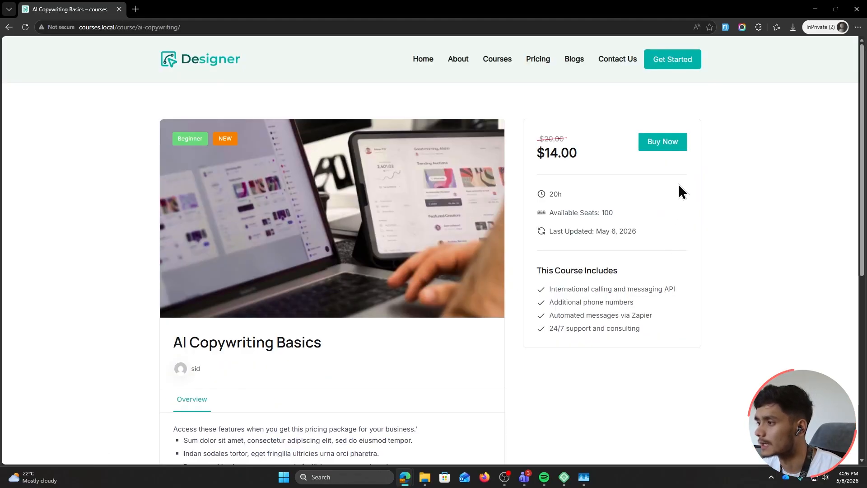
left_click(669, 145)
left_click(272, 227)
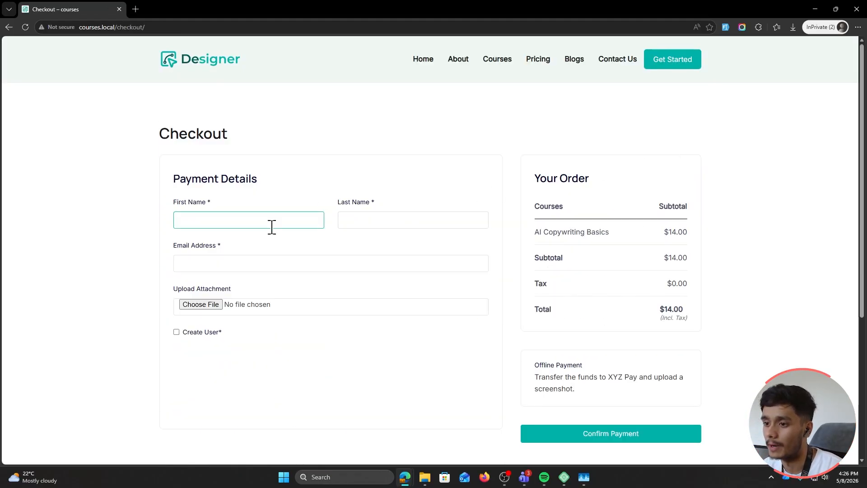
type("S")
type("com")
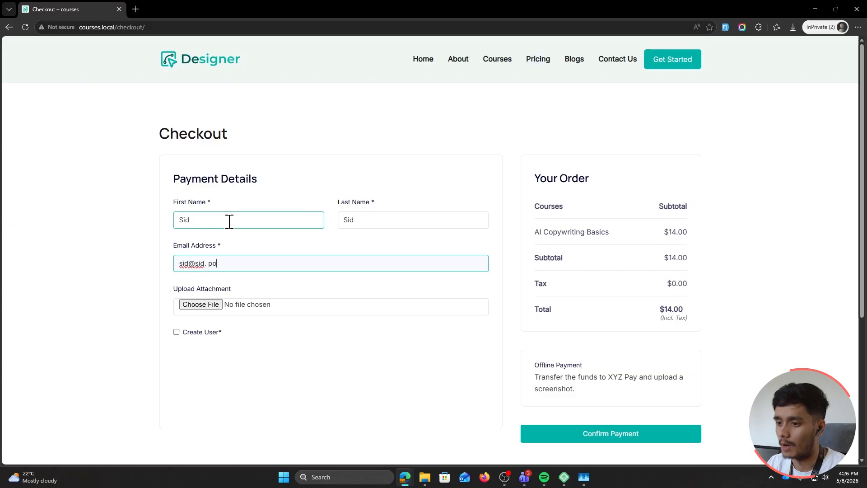
key("BackSpace")
key("BackSpace")
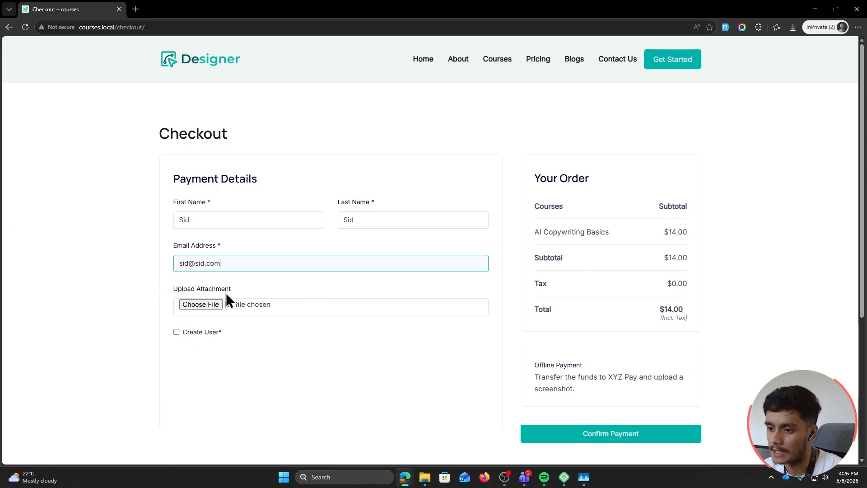
scroll(385, 302, "down", 1)
left_click_drag(532, 303, 641, 337)
left_click(603, 335)
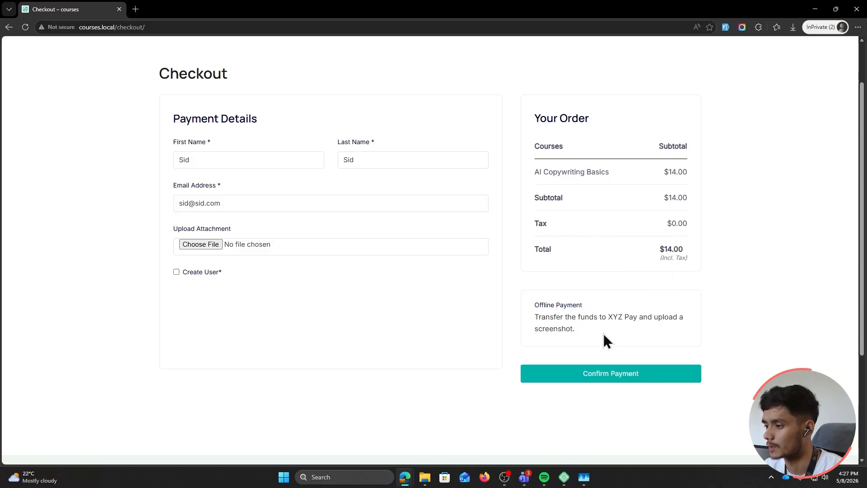
Attach icon2_purpose.png as payment proof, tick Create User, and confirm the offline payment
left_click(201, 244)
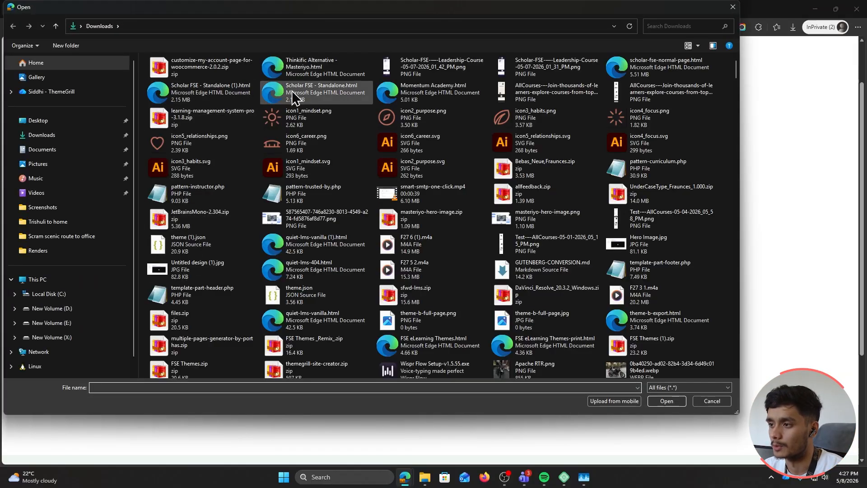
double_click(387, 116)
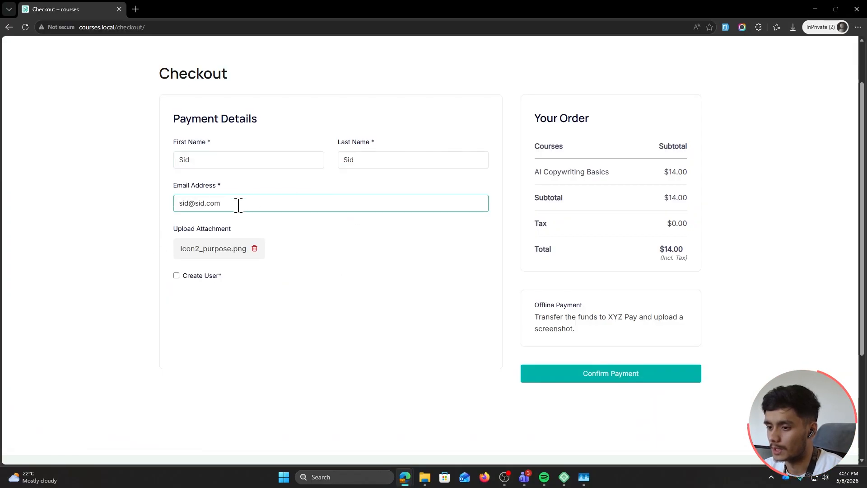
left_click(176, 275)
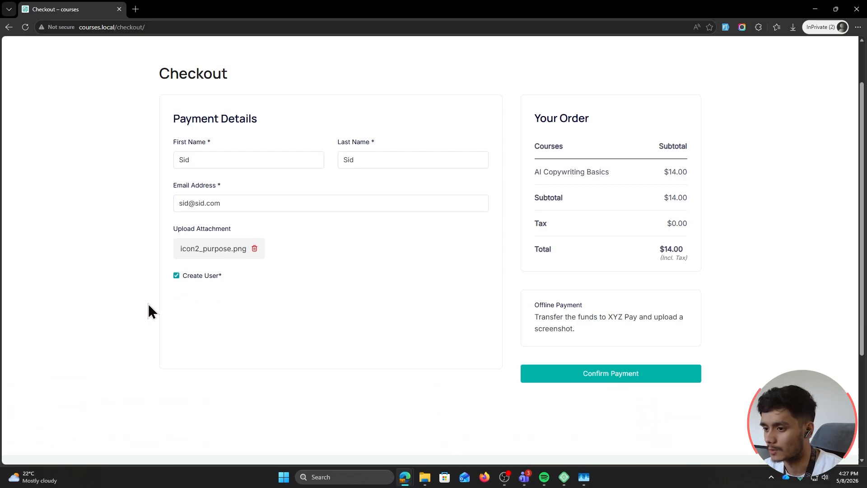
scroll(361, 361, "up", 2)
left_click(581, 433)
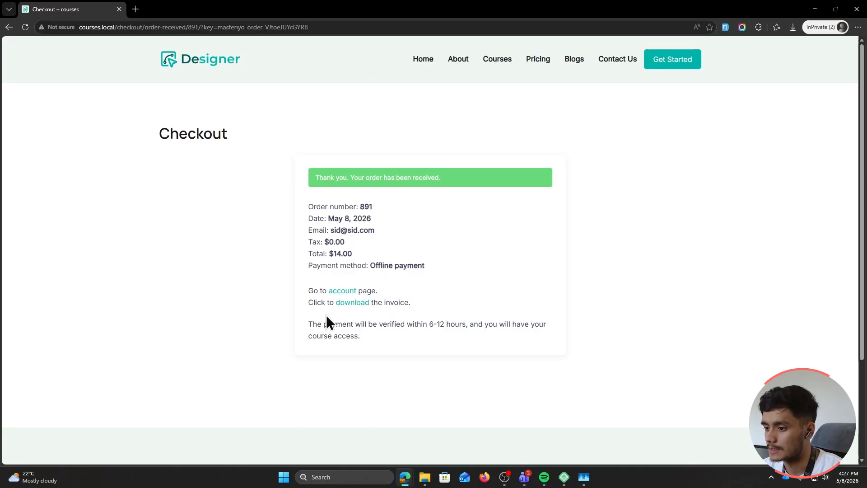
Review the payment verification message, then switch back to the WordPress admin and reload it
left_click_drag(311, 324, 470, 337)
left_click(410, 342)
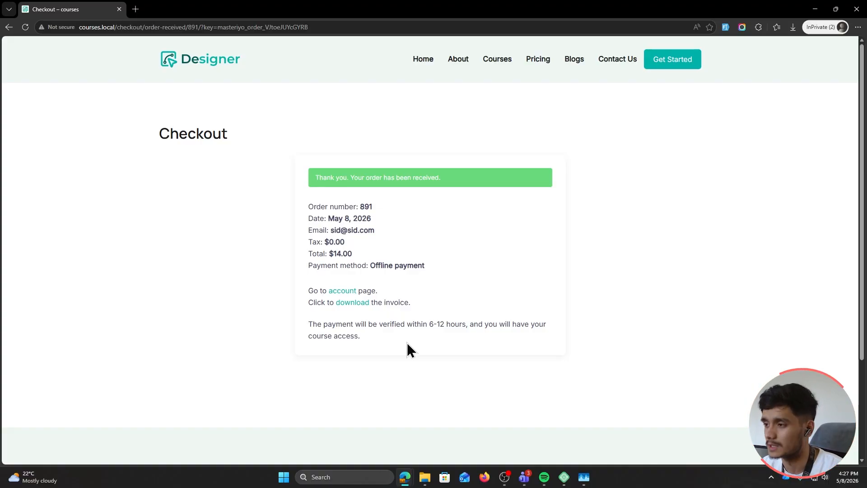
double_click(355, 8)
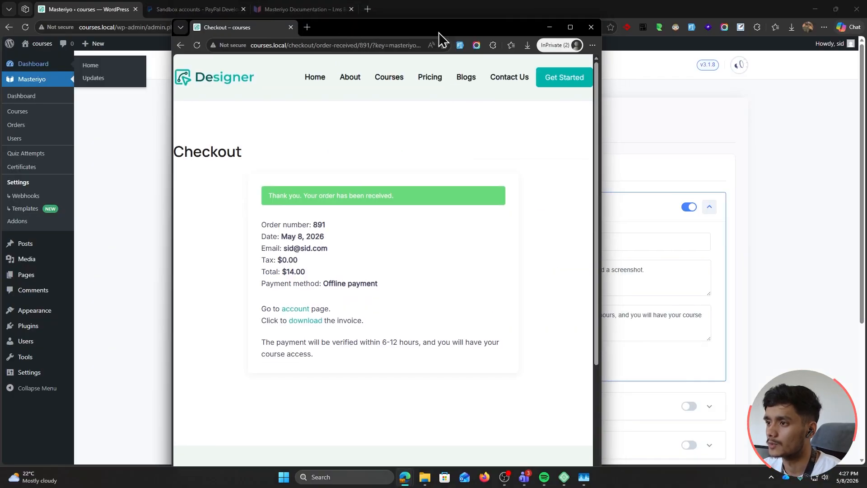
left_click(480, 8)
left_click(25, 28)
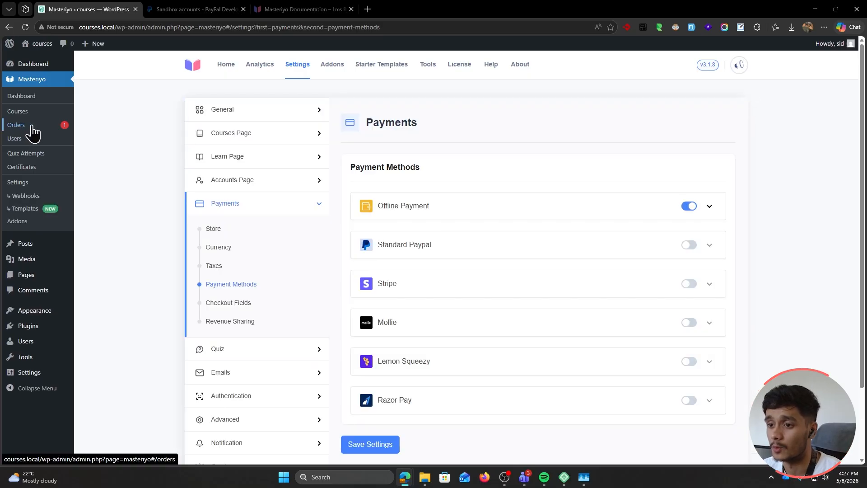
Open the new course order from Masteriyo's Orders list
left_click(32, 129)
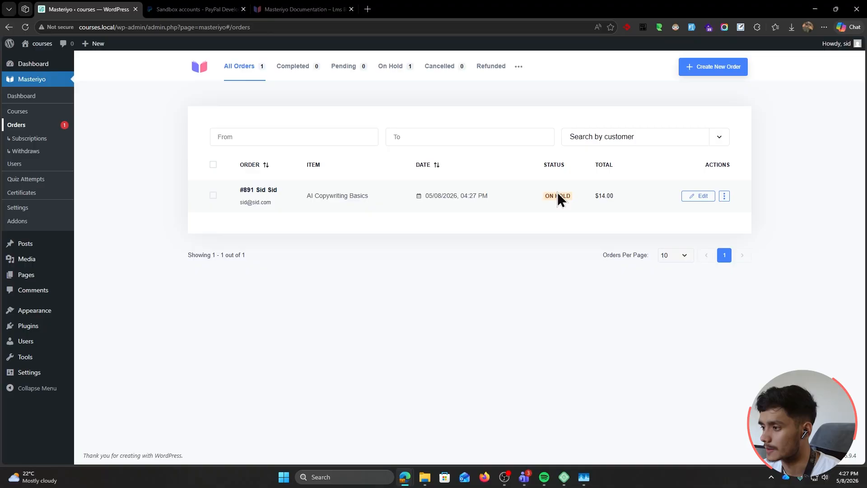
left_click(255, 190)
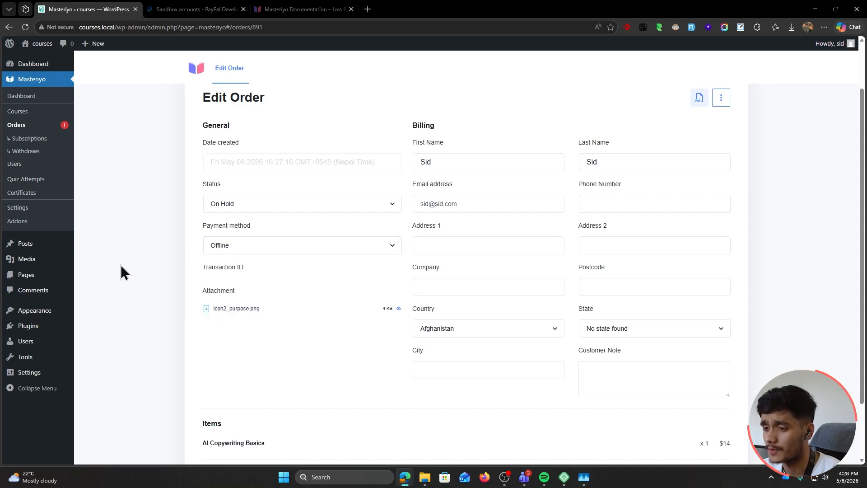
scroll(117, 269, "up", 2)
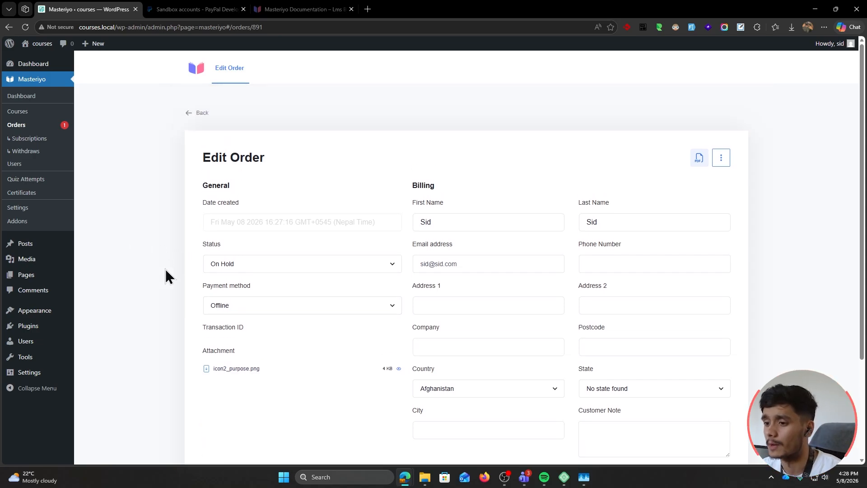
Set the order status to Completed, update it, and bring back the checkout window
left_click(253, 267)
left_click(248, 302)
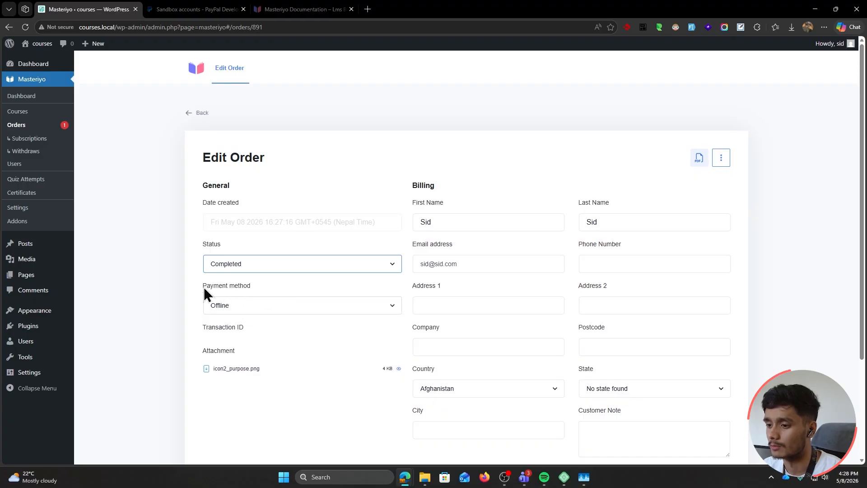
scroll(212, 352, "down", 3)
left_click(226, 408)
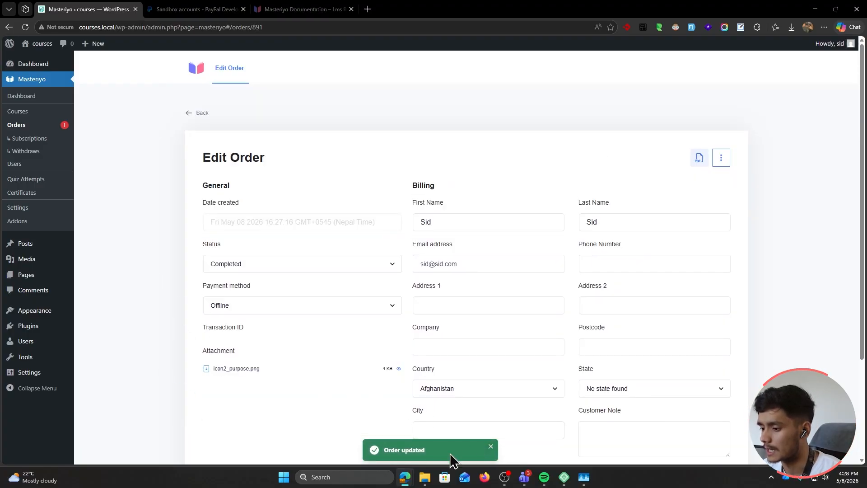
mouse_move(404, 477)
left_click(526, 433)
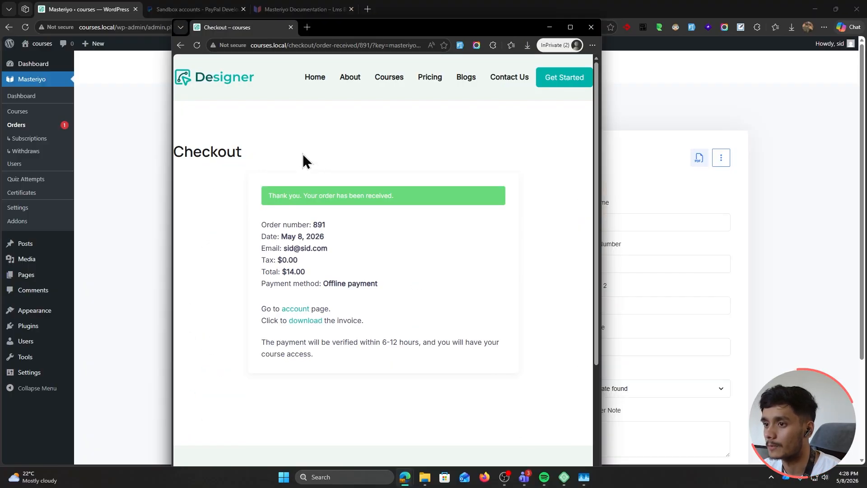
Maximize the private window, read the email-confirmation notice, view AI Copywriting Basics, then close it
key("super+Up")
left_click(496, 62)
scroll(143, 233, "down", 3)
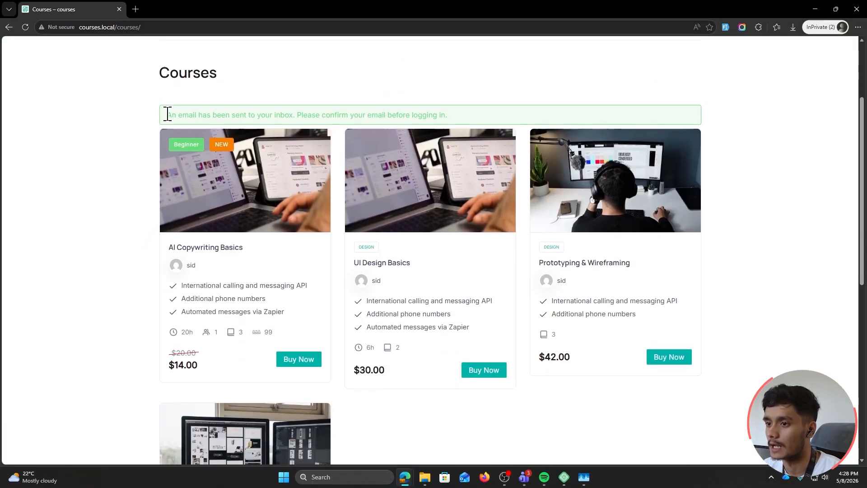
left_click_drag(167, 114, 452, 118)
left_click(452, 118)
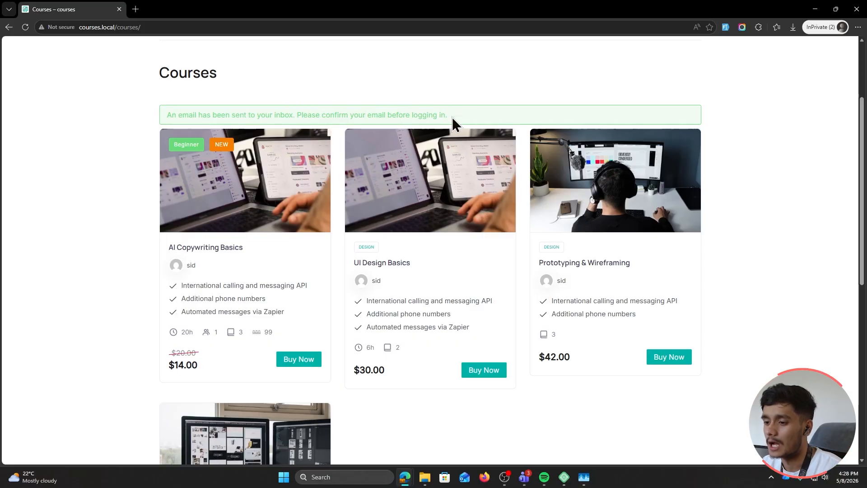
left_click(226, 248)
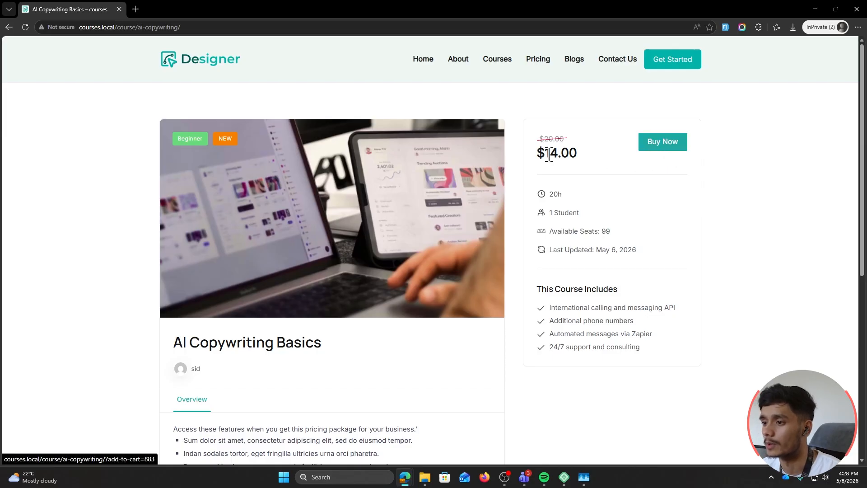
key("ctrl+w")
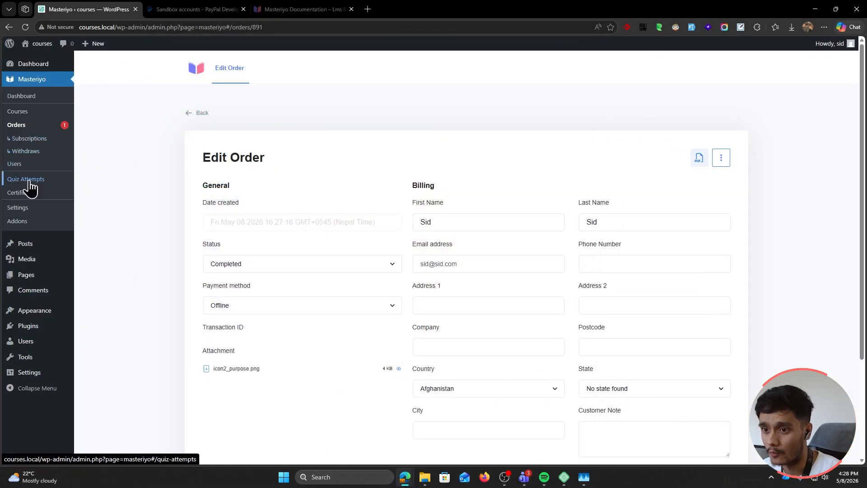
Enable Standard Paypal in Masteriyo's payment methods and try the Sandbox toggle
left_click(18, 207)
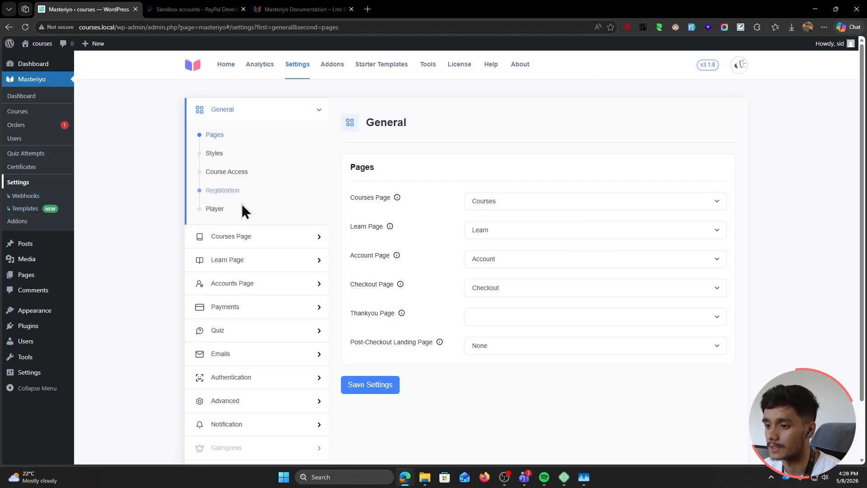
left_click(244, 303)
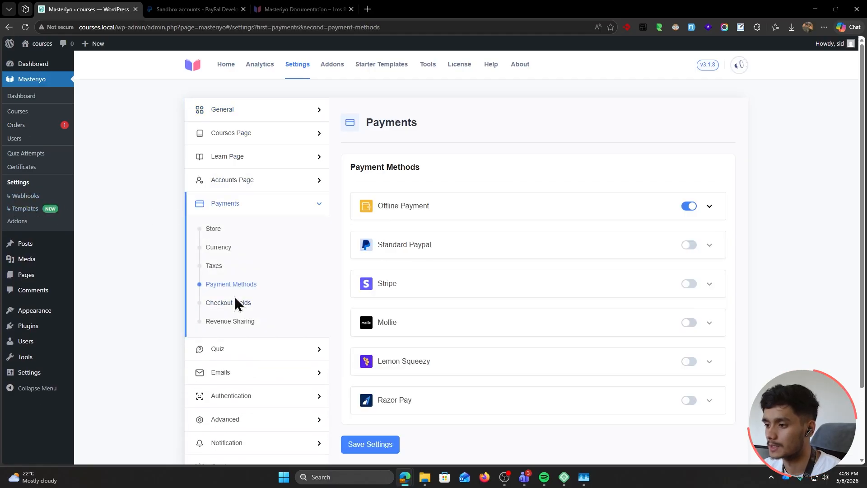
left_click(690, 246)
scroll(778, 264, "down", 3)
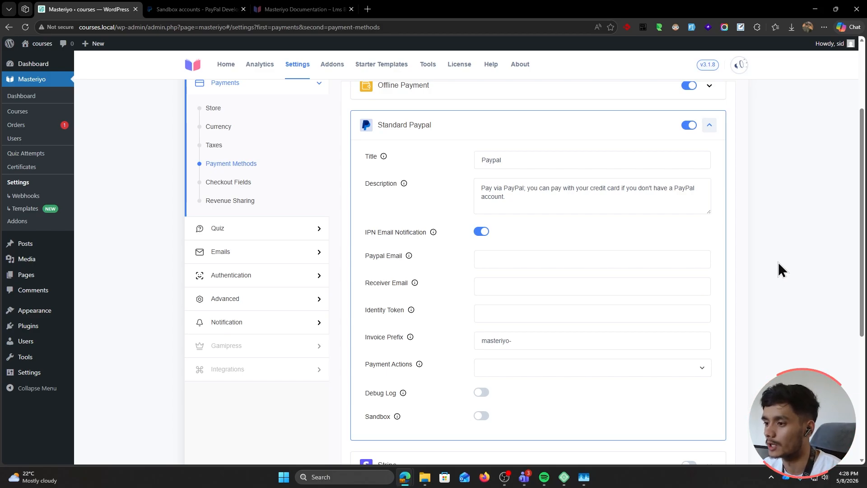
left_click(510, 255)
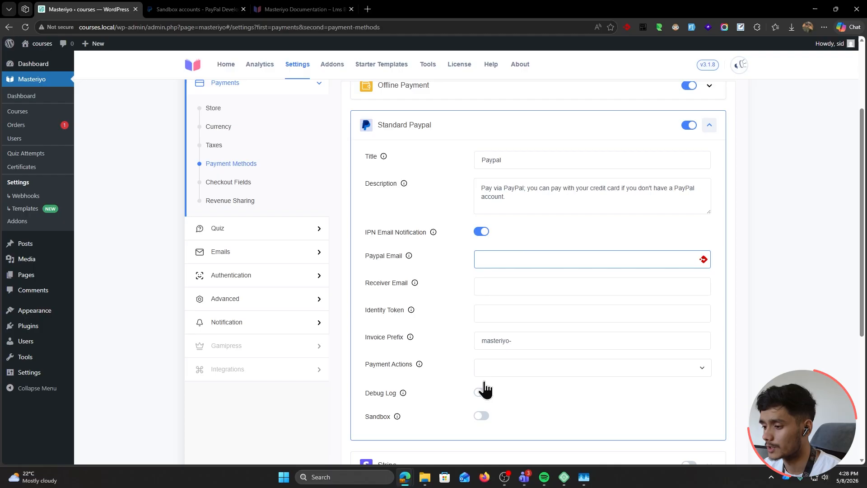
left_click(482, 416)
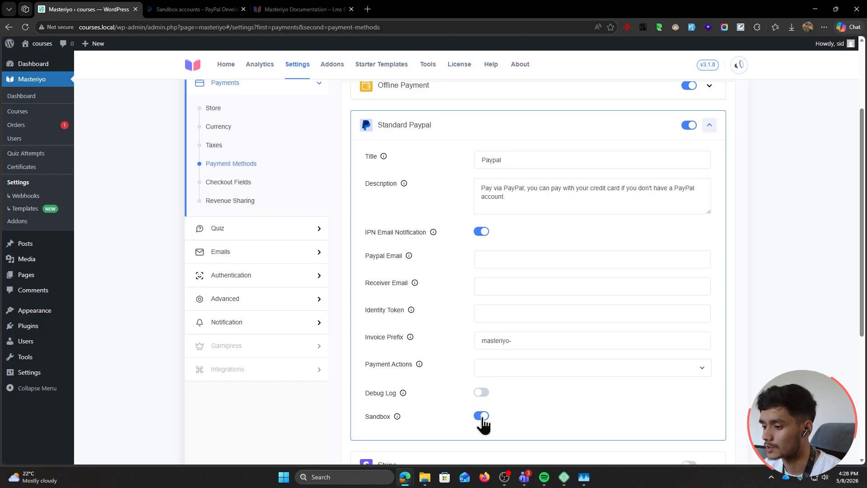
left_click(546, 416)
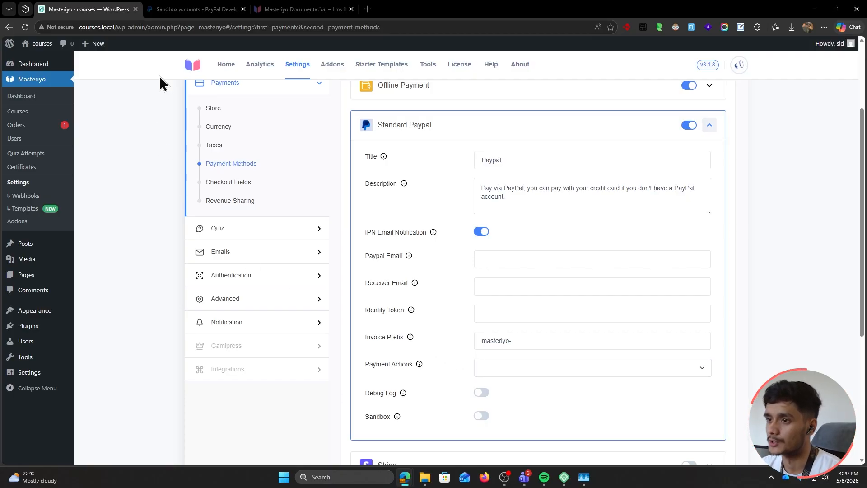
Check the PayPal sandbox accounts page, then turn Sandbox mode on
left_click(182, 14)
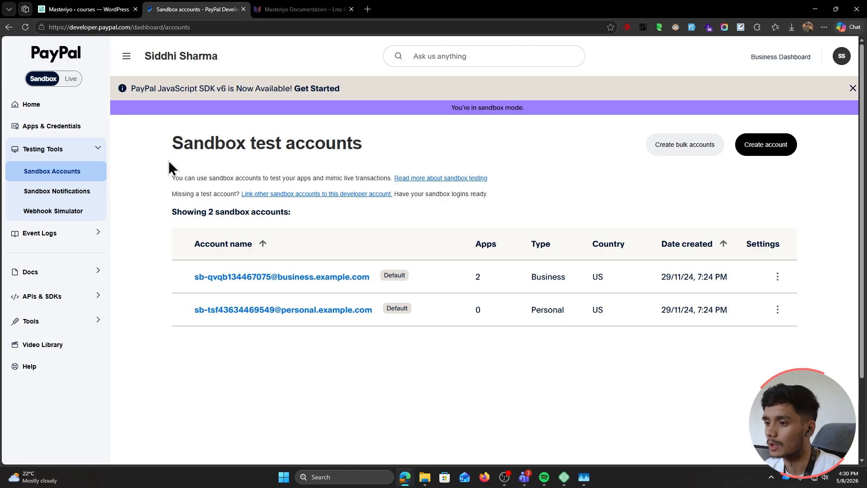
left_click(93, 8)
scroll(416, 280, "down", 1)
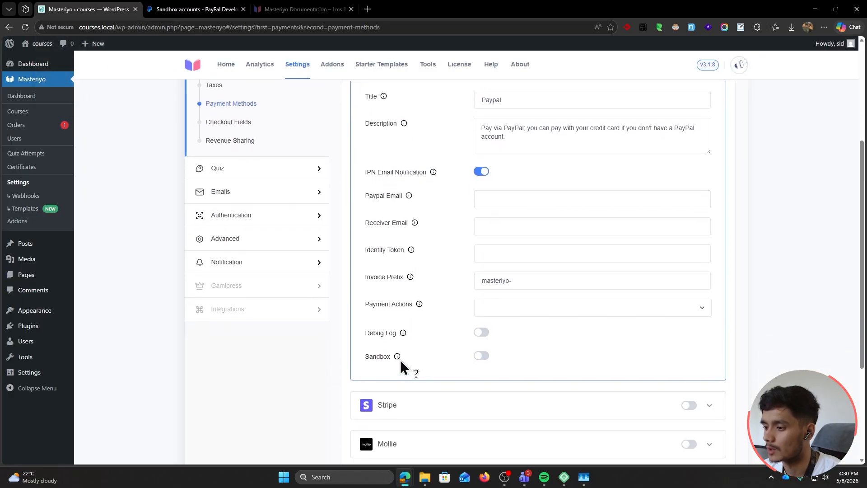
left_click(480, 356)
scroll(682, 193, "up", 1)
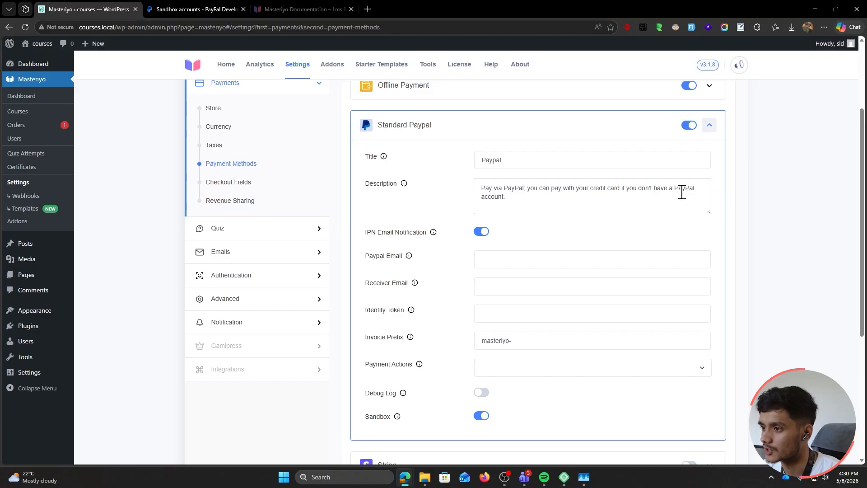
Copy the sandbox business account's email from PayPal's test accounts
left_click(194, 9)
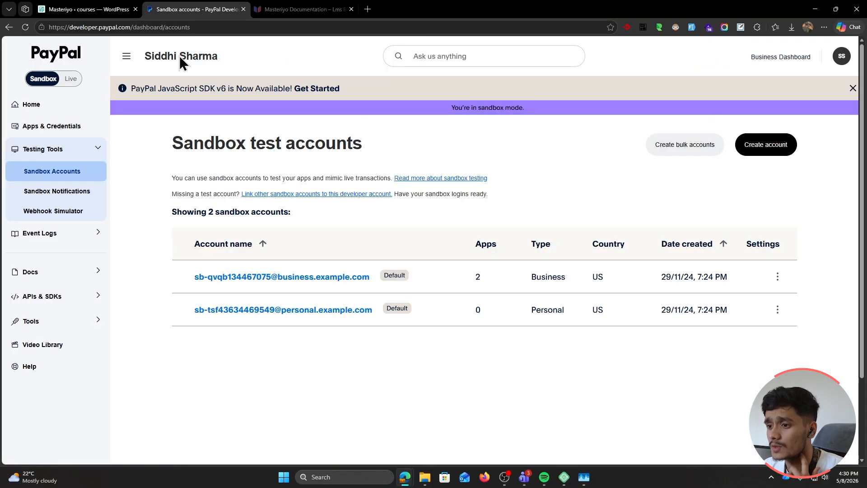
left_click_drag(183, 277, 372, 284)
key("ctrl+c")
left_click(87, 8)
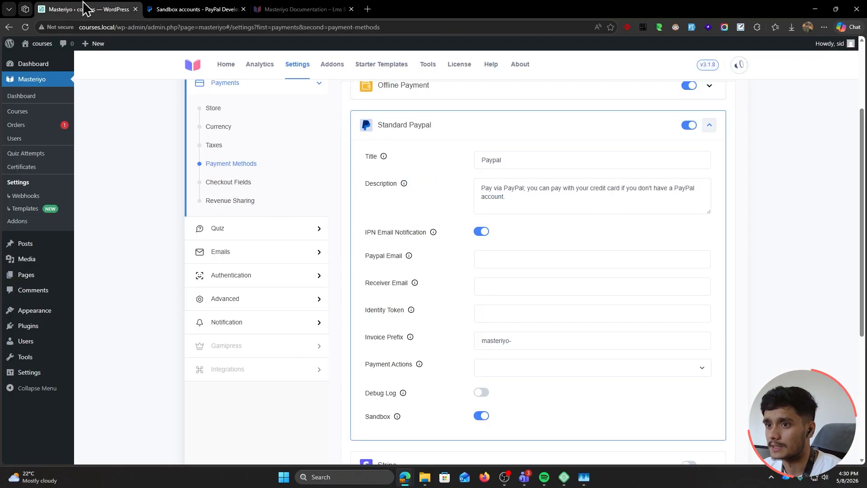
Paste the sandbox business email into Paypal Email and set Payment Actions to Capture
left_click(523, 262)
key("ctrl+v")
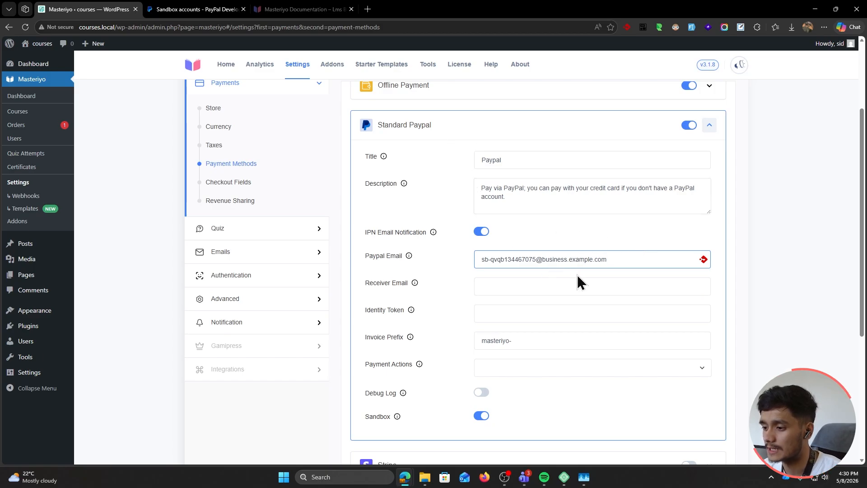
left_click(549, 372)
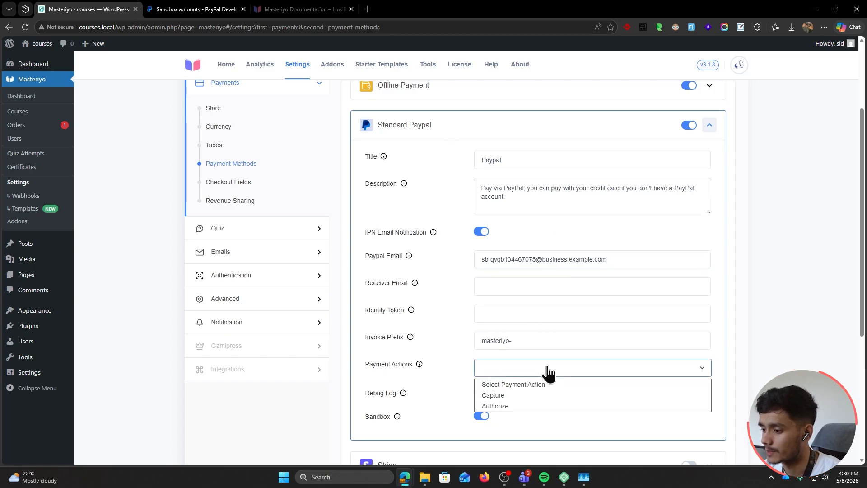
left_click(520, 396)
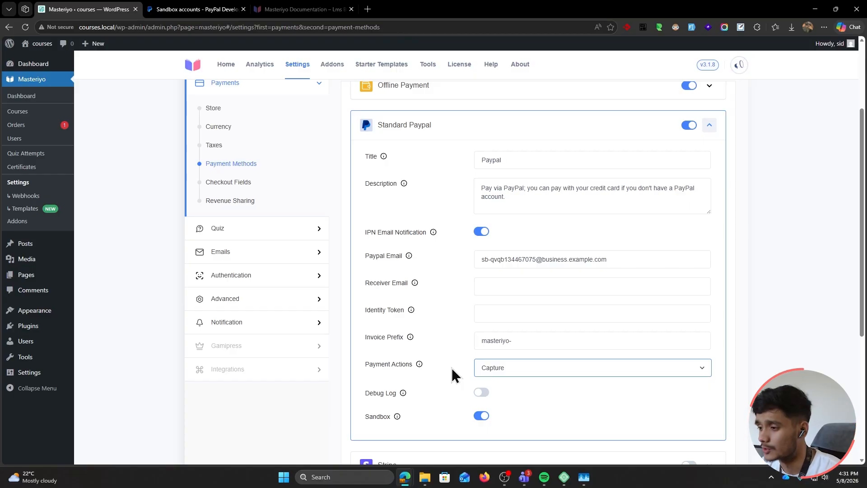
Change the invoice prefix to 'course-', save, and open courses.local in a private window
left_click(523, 339)
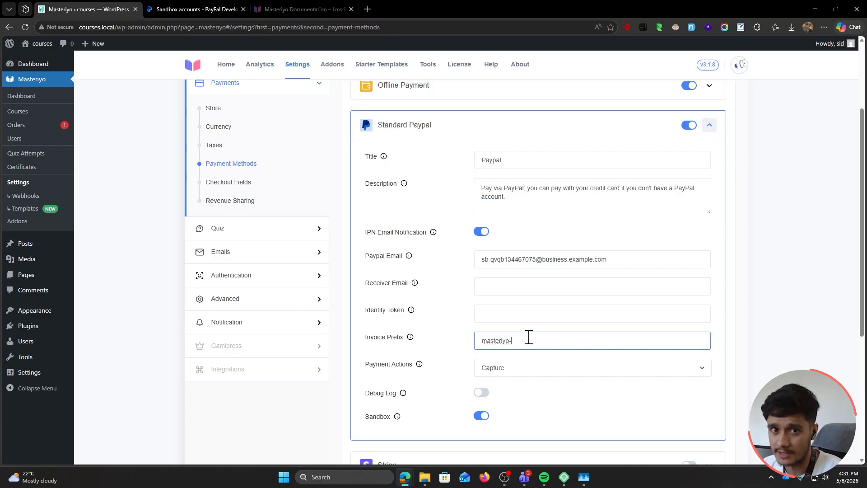
double_click(501, 340)
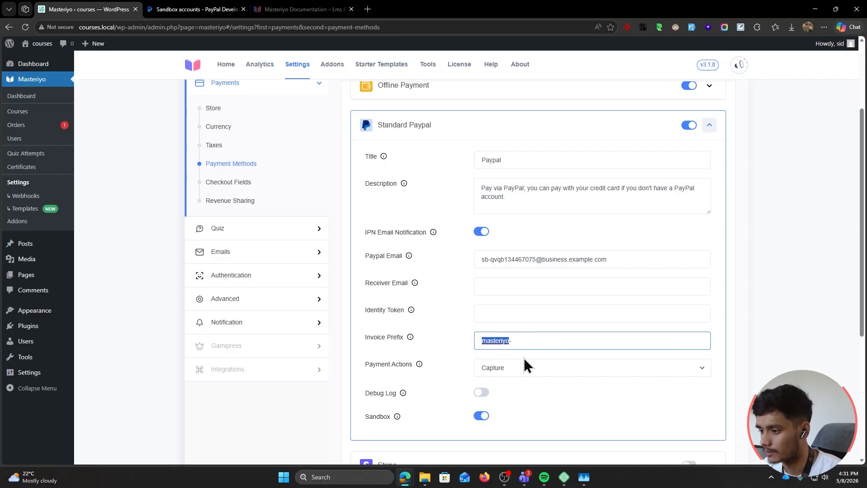
type("course-")
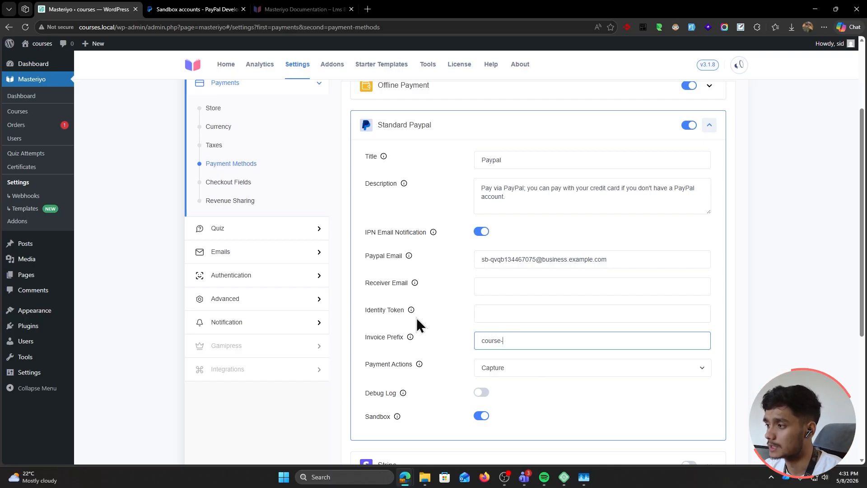
scroll(385, 267, "down", 4)
left_click(350, 445)
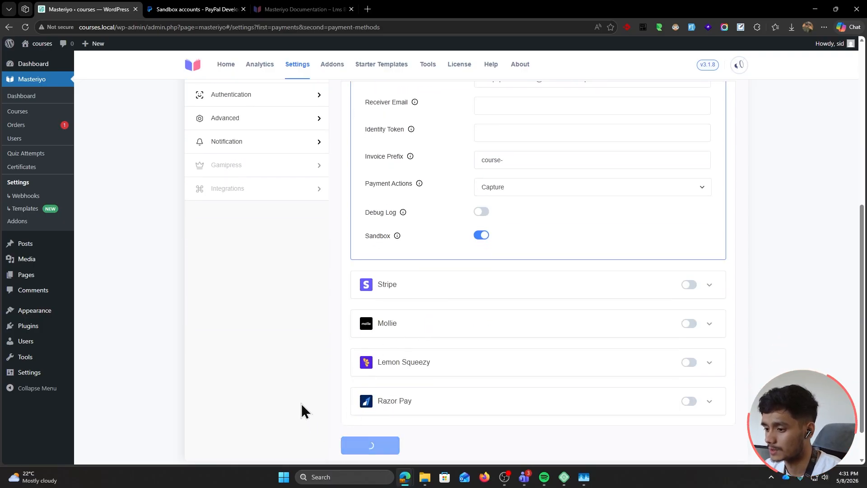
scroll(316, 339, "up", 3)
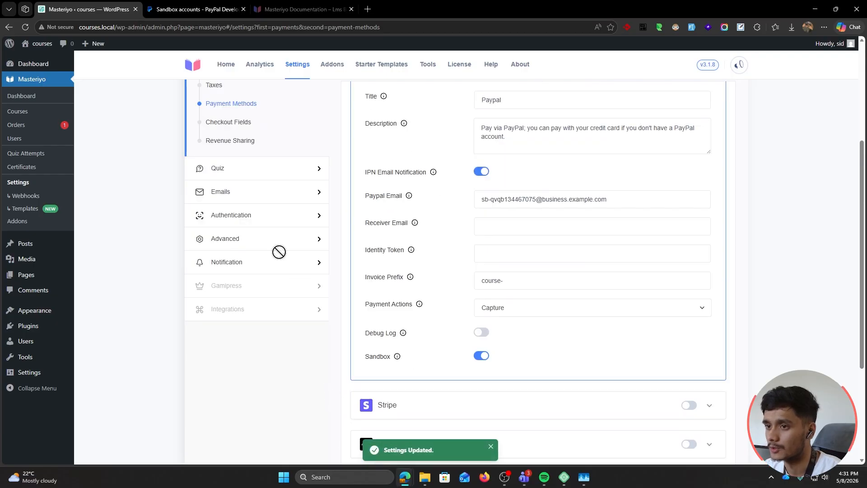
double_click(114, 27)
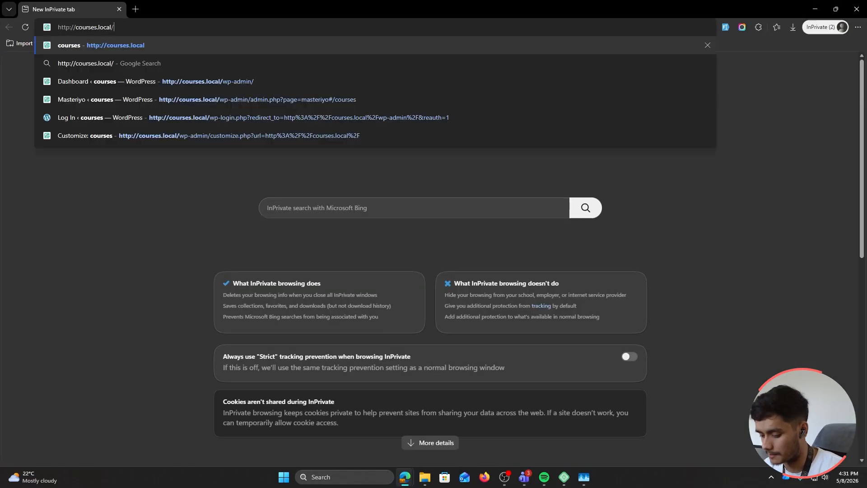
key("Return")
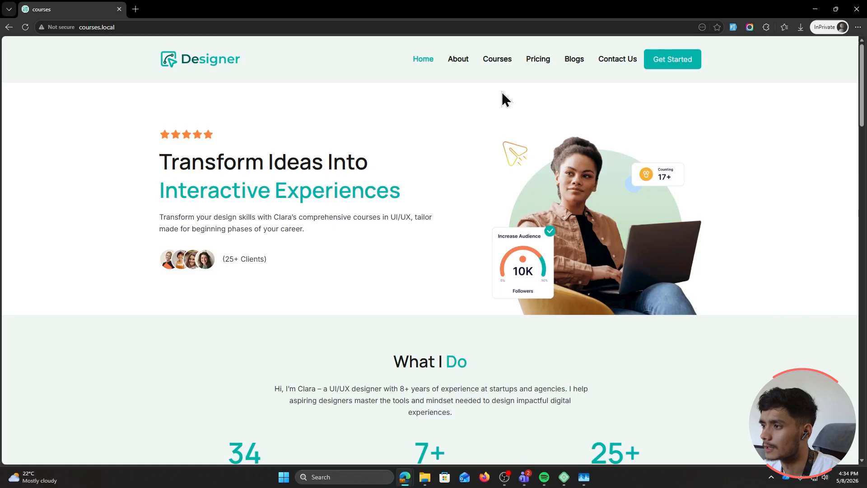
Open AI Copywriting Basics from Courses, buy it, and enter the buyer's name
left_click(490, 61)
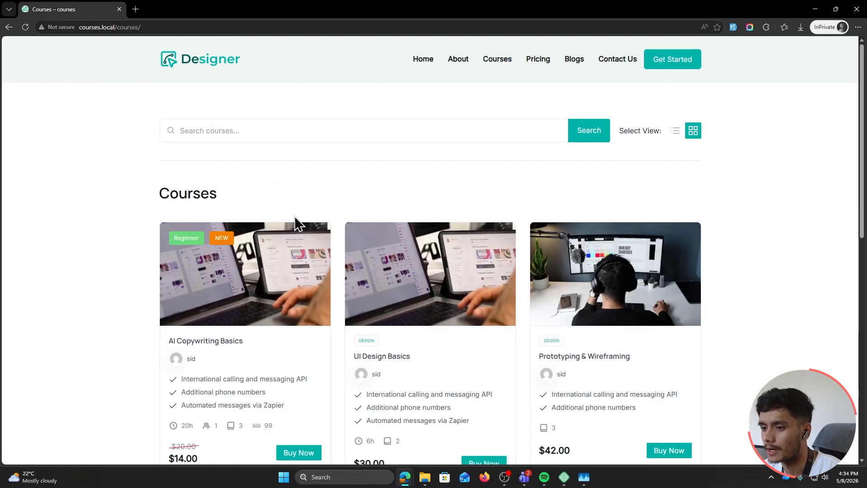
scroll(292, 253, "down", 2)
left_click(305, 393)
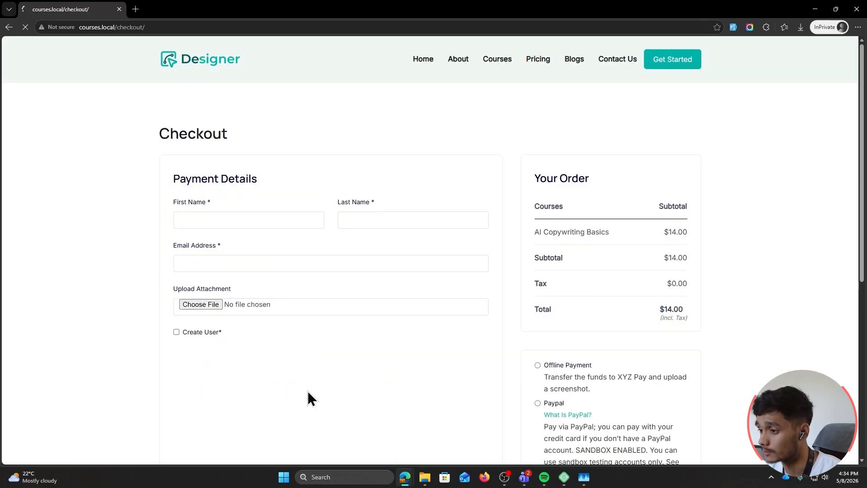
left_click(245, 222)
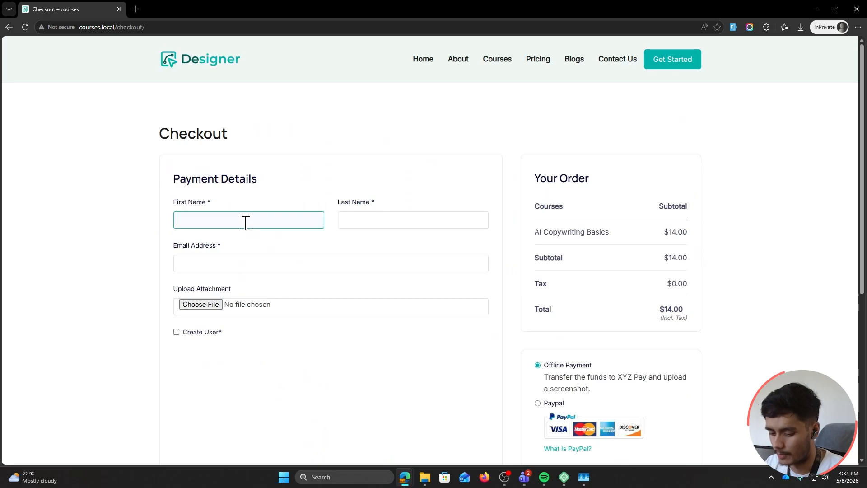
type("John")
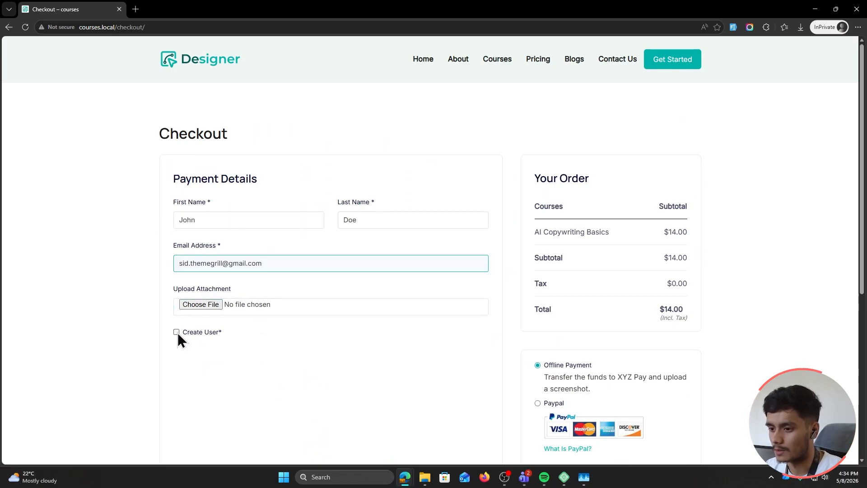
Tick Create User, choose Paypal as the payment method, and proceed to PayPal
left_click(178, 332)
scroll(358, 344, "down", 1)
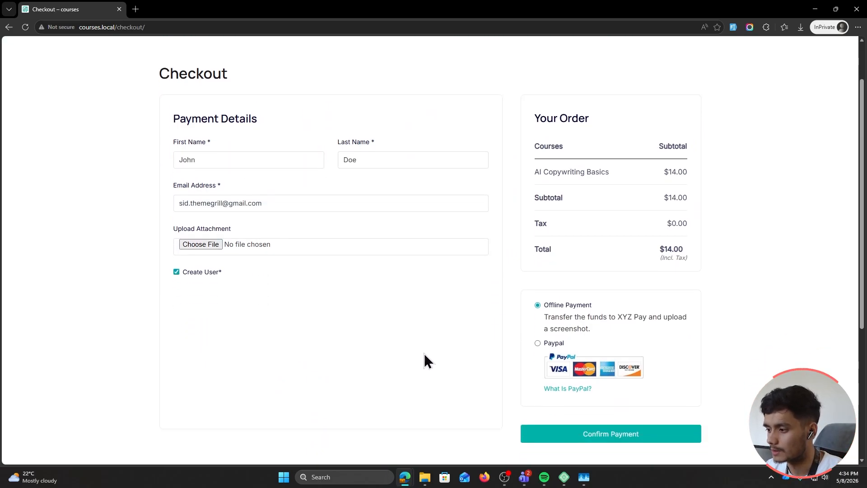
left_click(541, 343)
scroll(541, 343, "down", 2)
left_click(554, 362)
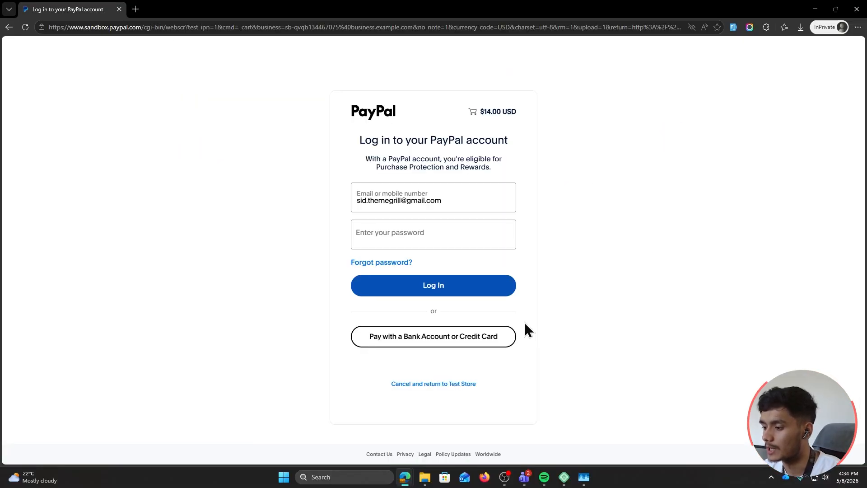
Copy the personal sandbox account's email into the PayPal login field
left_click(403, 476)
left_click_drag(195, 310, 371, 312)
key("ctrl+c")
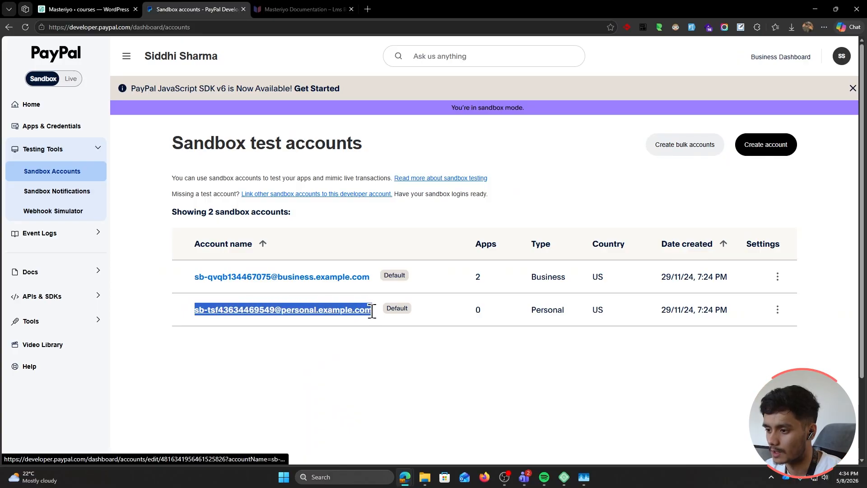
left_click(370, 405)
key("alt+Tab")
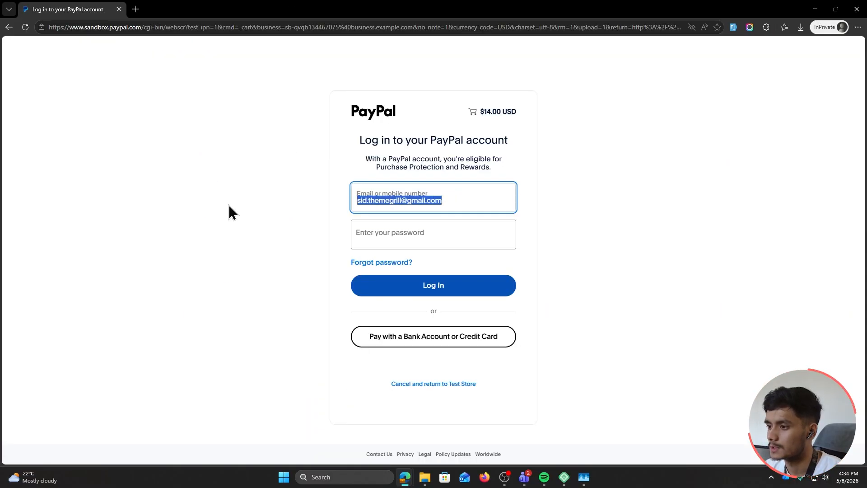
key("ctrl+v")
Enter the sandbox password, log in, pay the $14.00, and return to the course site
left_click(420, 235)
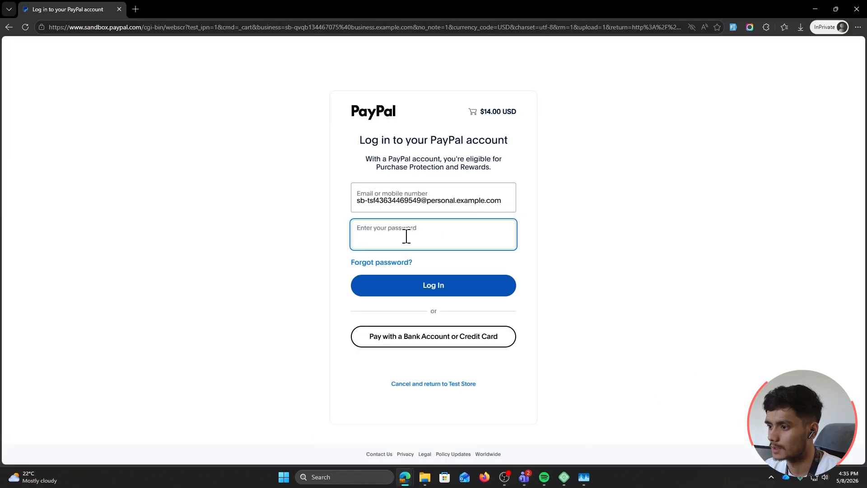
key("ctrl+v")
left_click(420, 276)
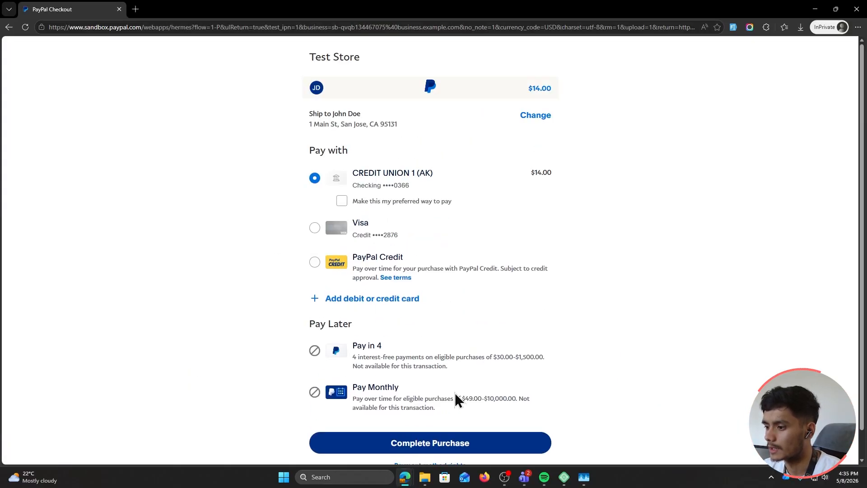
left_click(468, 449)
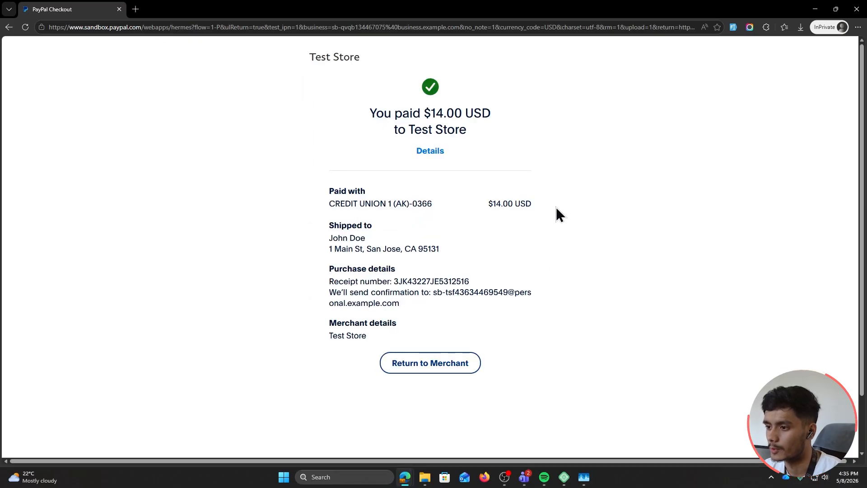
left_click(429, 364)
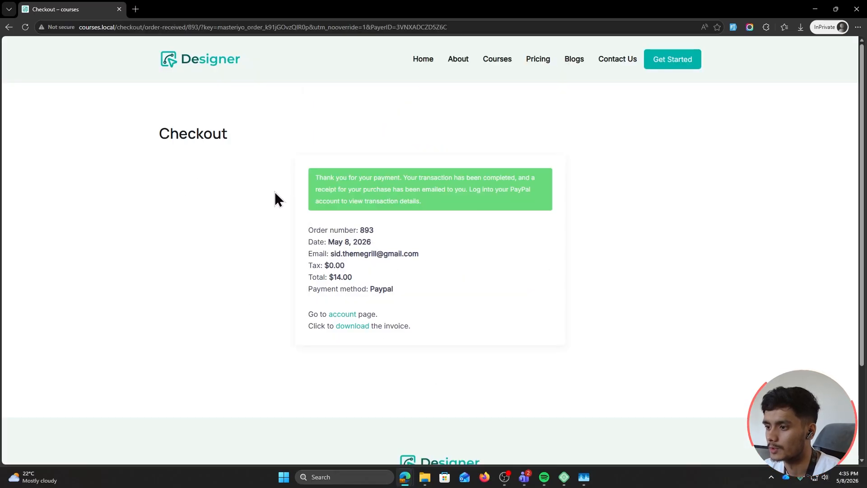
Review the payment thank-you message, then go to the Courses page and note the email-sent notice
left_click_drag(303, 171, 400, 182)
left_click(452, 204)
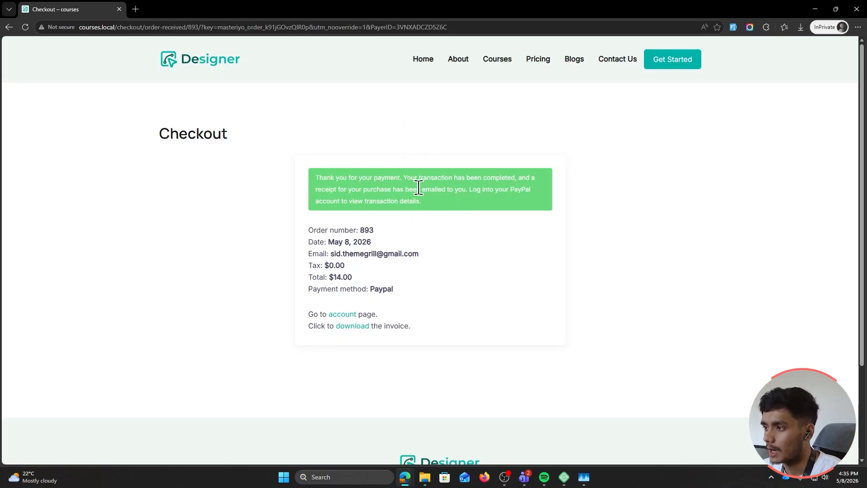
left_click(495, 64)
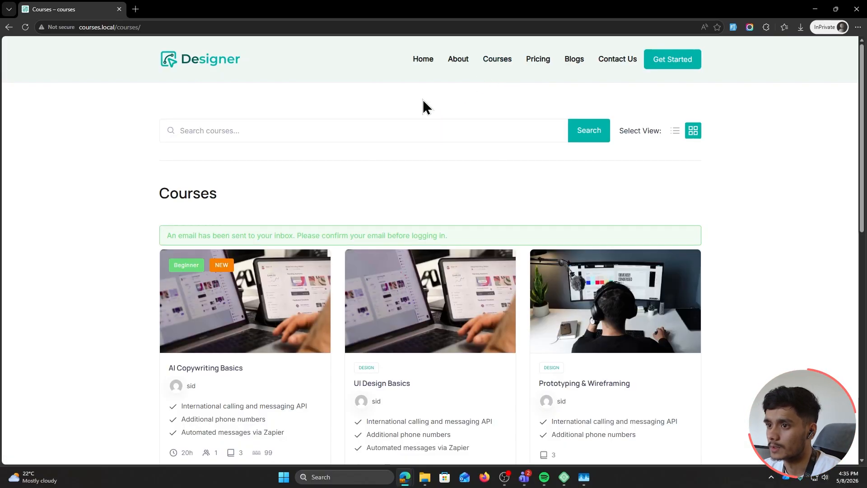
scroll(77, 199, "down", 3)
left_click_drag(166, 115, 269, 116)
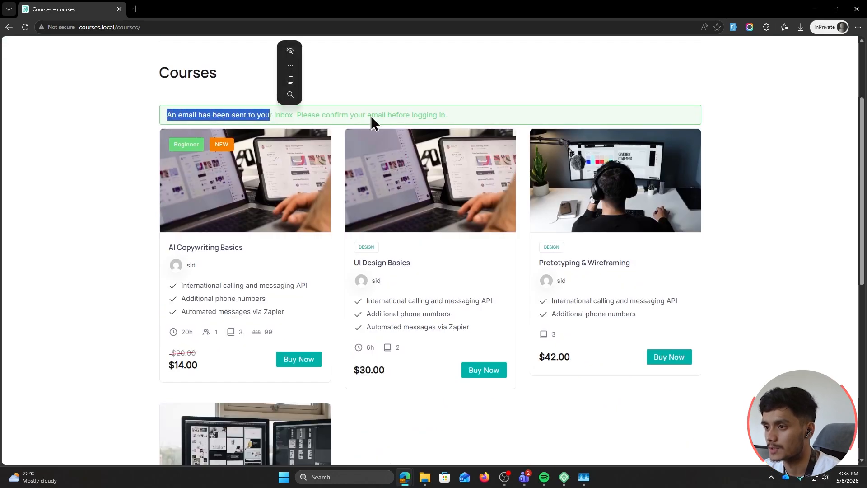
left_click(370, 115)
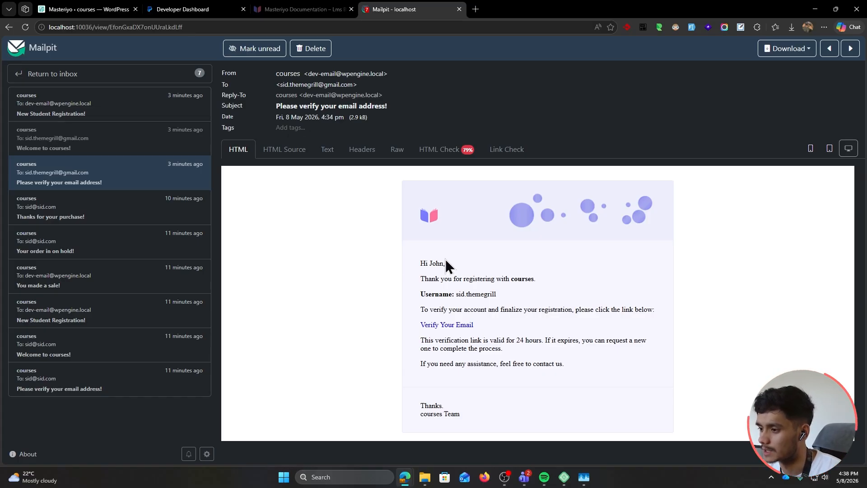
Copy the Verify Your Email link and load it in a new InPrivate tab to verify the student
right_click(443, 327)
left_click(493, 222)
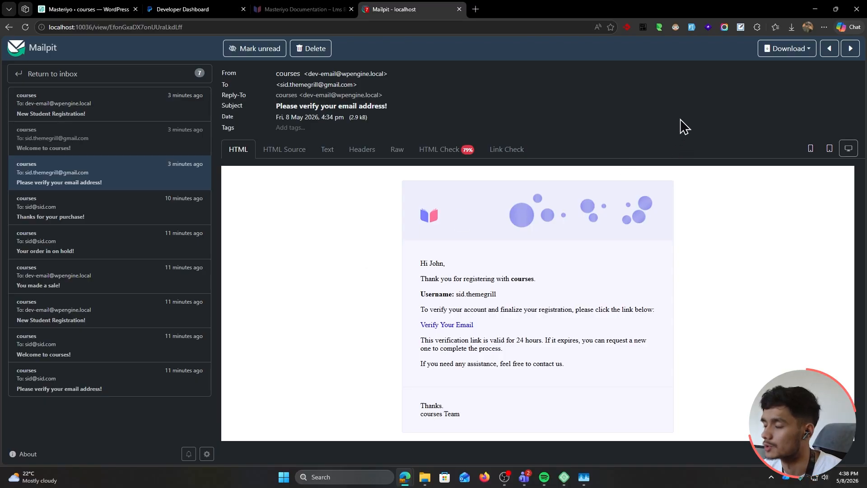
left_click(815, 9)
left_click(587, 43)
left_click(213, 28)
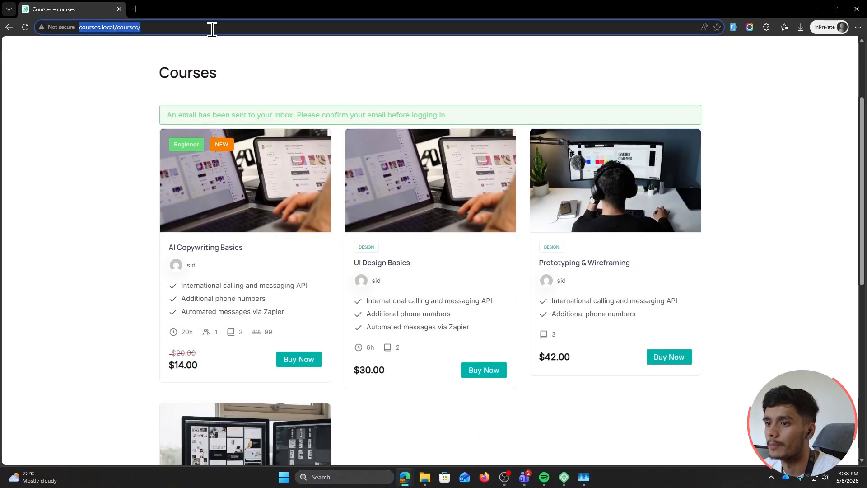
left_click(135, 9)
key("ctrl+v")
key("Return")
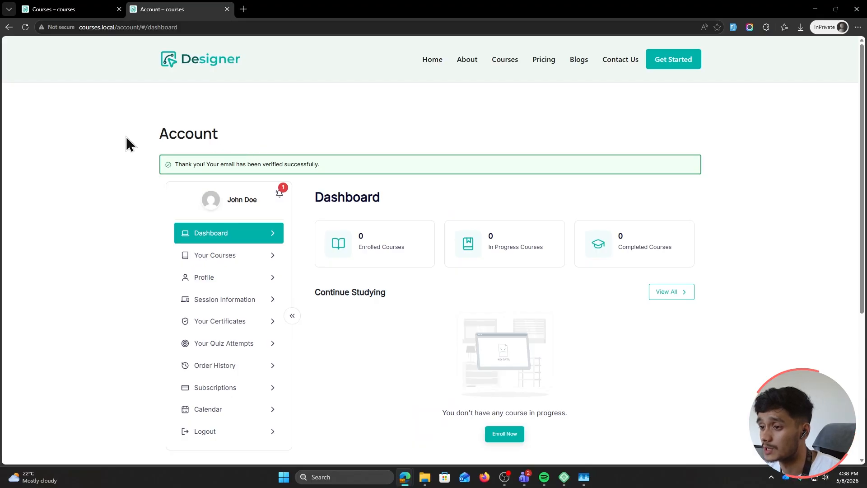
Open the 'Welcome to courses!' email and check the new student's username and generated password
scroll(126, 144, "down", 1)
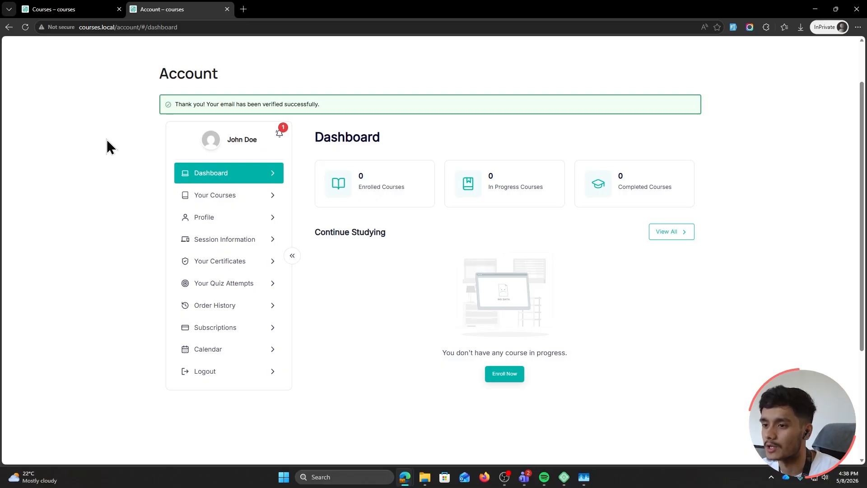
mouse_move(405, 478)
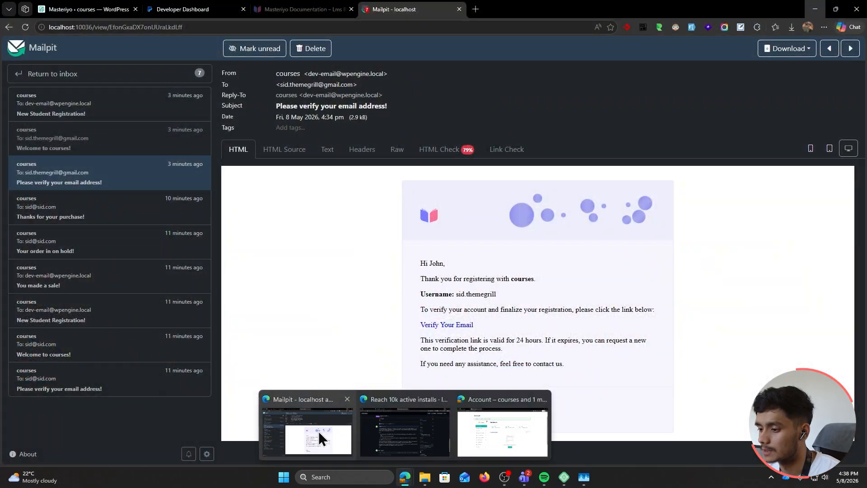
left_click(117, 150)
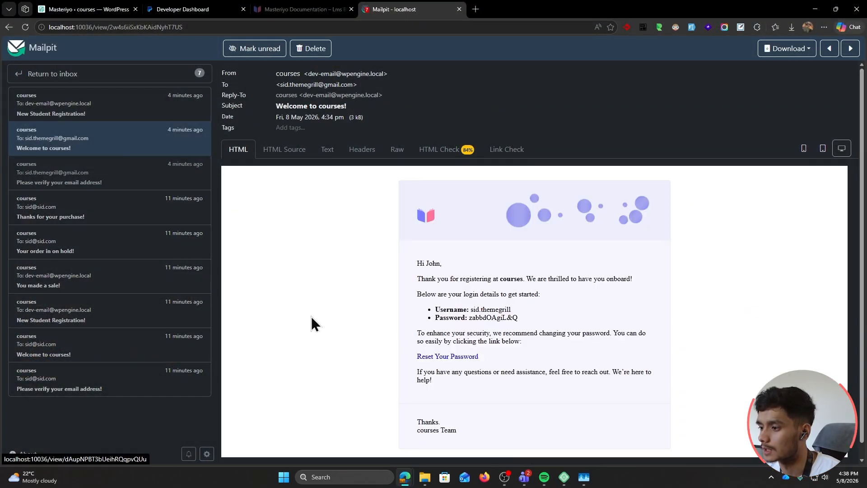
scroll(311, 321, "down", 1)
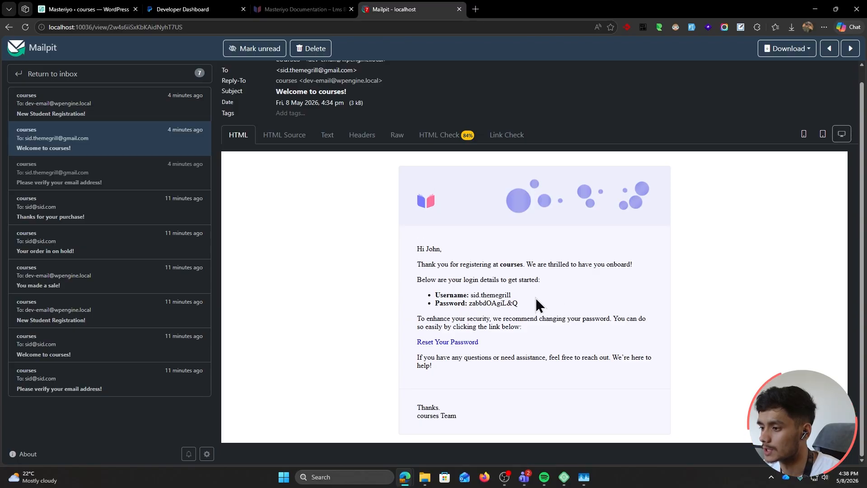
left_click_drag(470, 296, 522, 295)
left_click(481, 306)
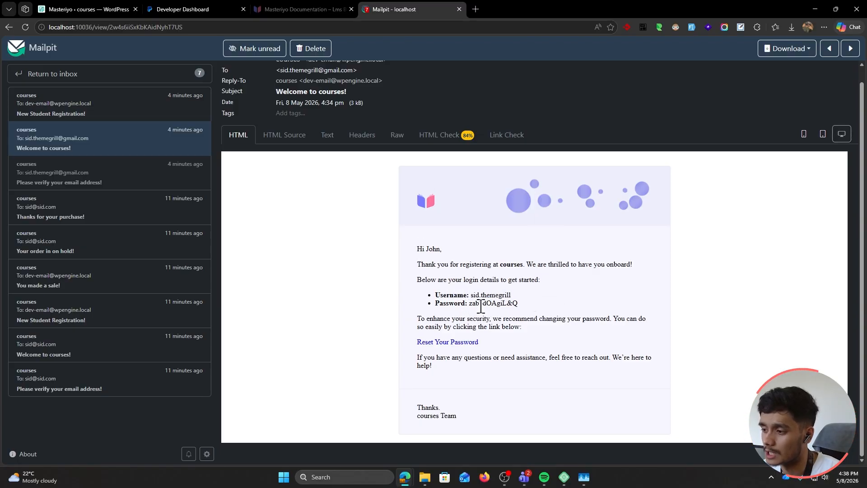
left_click_drag(469, 305, 539, 307)
left_click(504, 307)
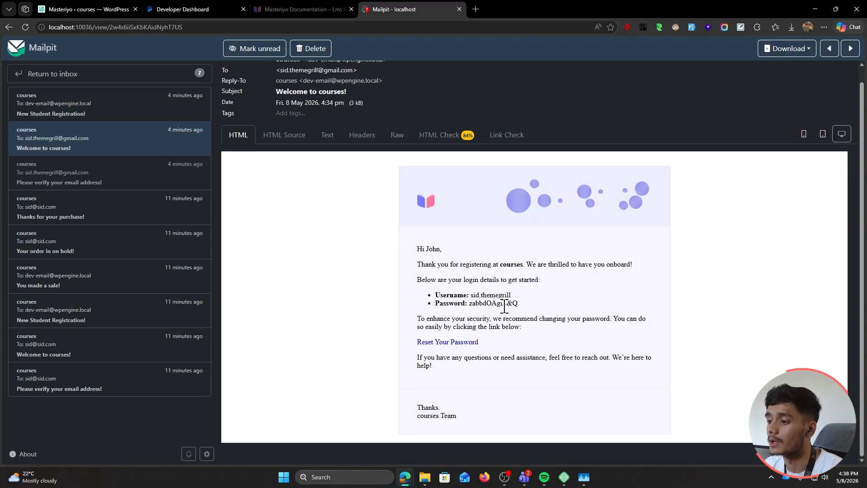
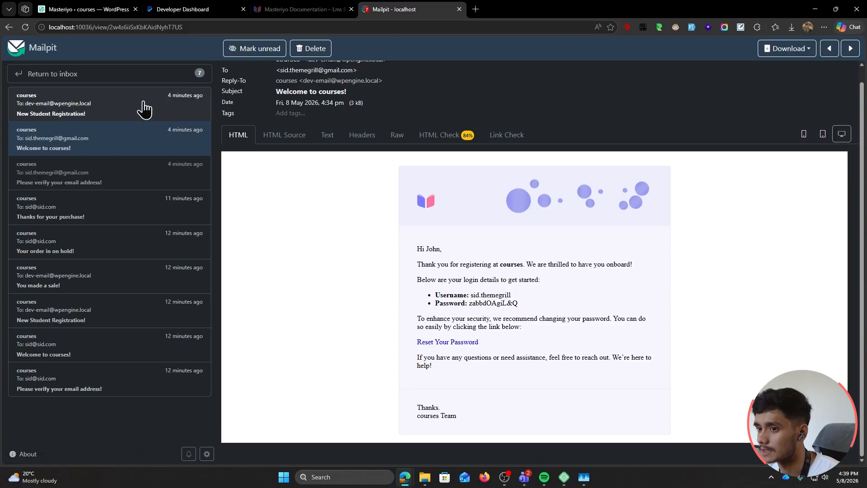
Open the New Student Registration! email in Mailpit and read its greeting line
left_click(117, 113)
left_click_drag(418, 263, 567, 295)
left_click(374, 270)
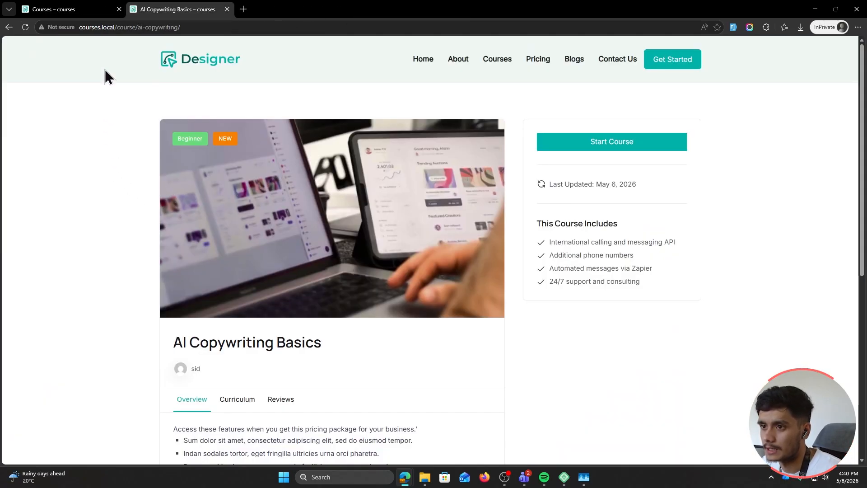
In the student window, replace the course path with courses.local/my-account and load it
scroll(111, 126, "down", 1)
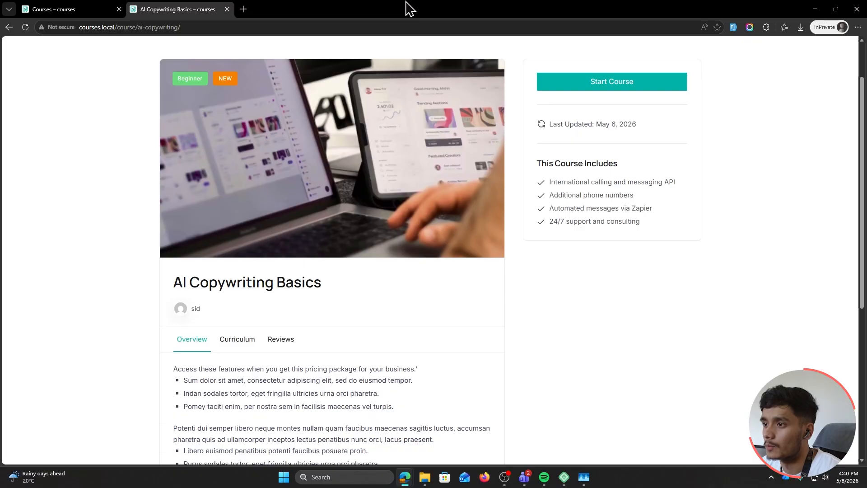
left_click_drag(405, 8, 402, 51)
left_click(179, 142)
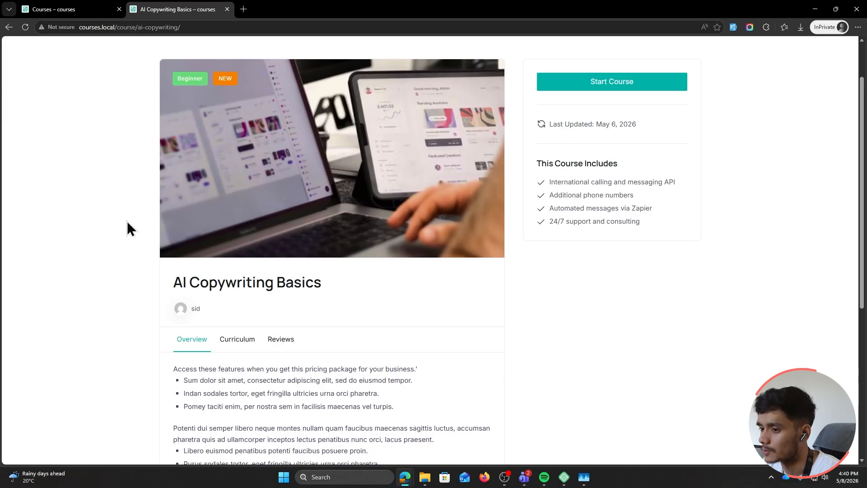
scroll(125, 235, "up", 2)
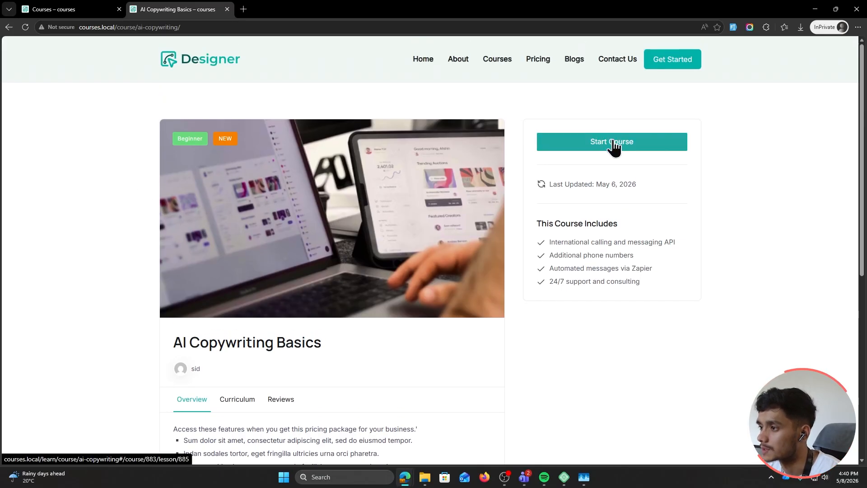
left_click(184, 27)
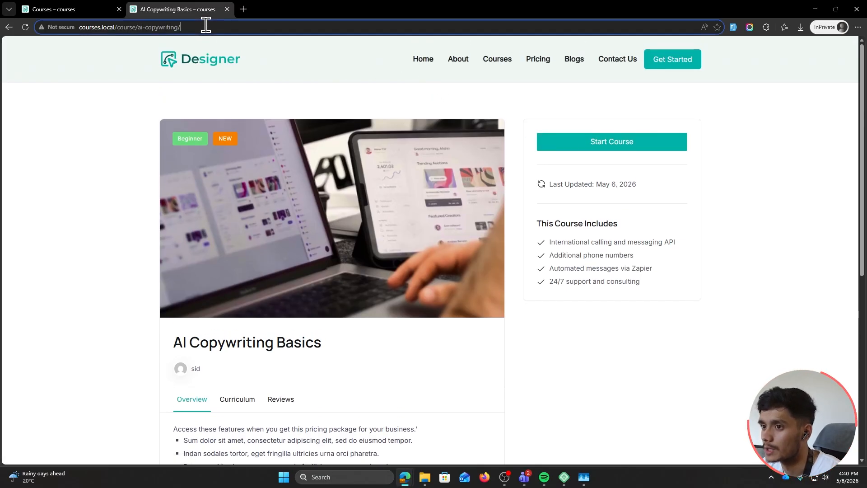
left_click_drag(202, 27, 119, 32)
key("BackSpace")
key("BackSpace")
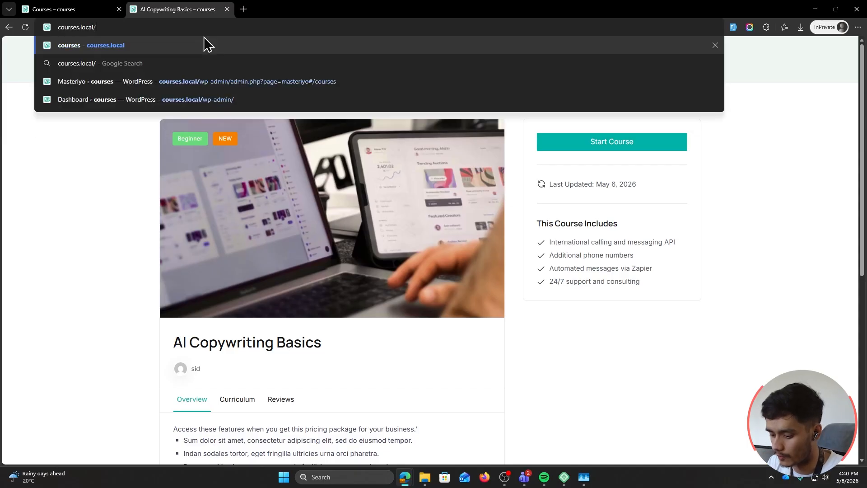
type("my-account")
key("Return")
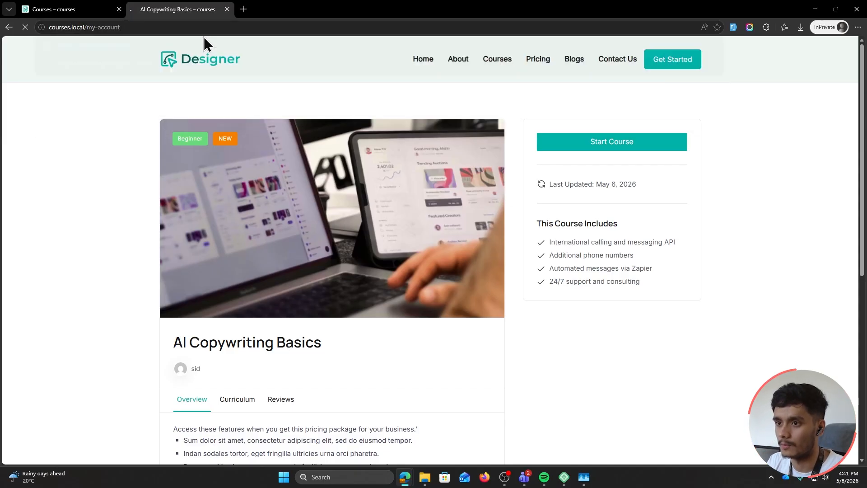
Load courses.local/account, list Your Courses, and start AI Copywriting Basics
left_click_drag(150, 28, 119, 30)
type("account")
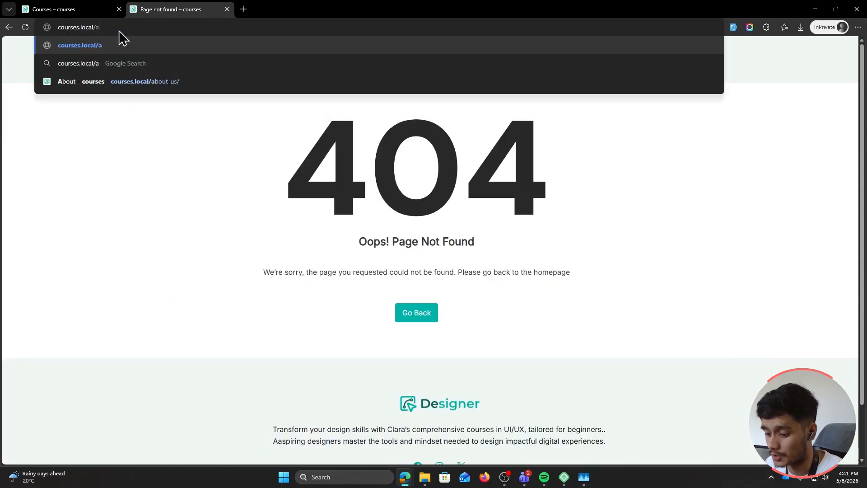
key("Return")
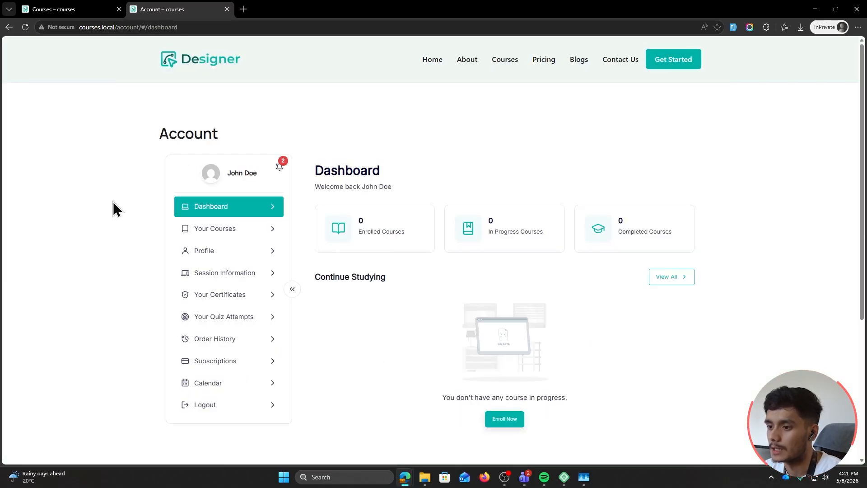
left_click(222, 230)
scroll(136, 235, "down", 1)
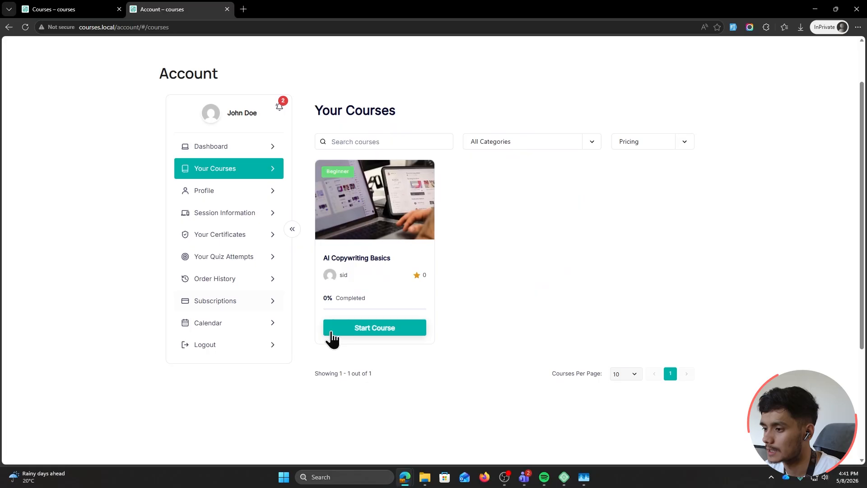
left_click(382, 329)
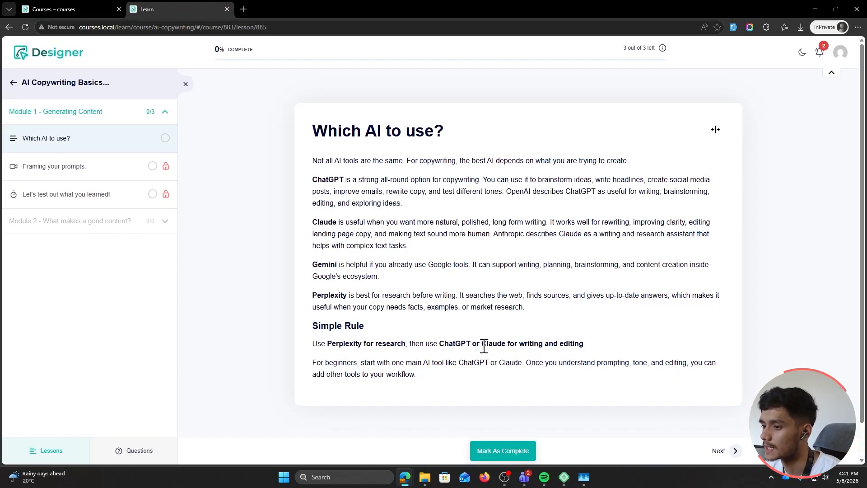
left_click(68, 10)
Hide the student window and open Masteriyo Settings > Payments > Checkout Fields
left_click_drag(429, 8, 418, 64)
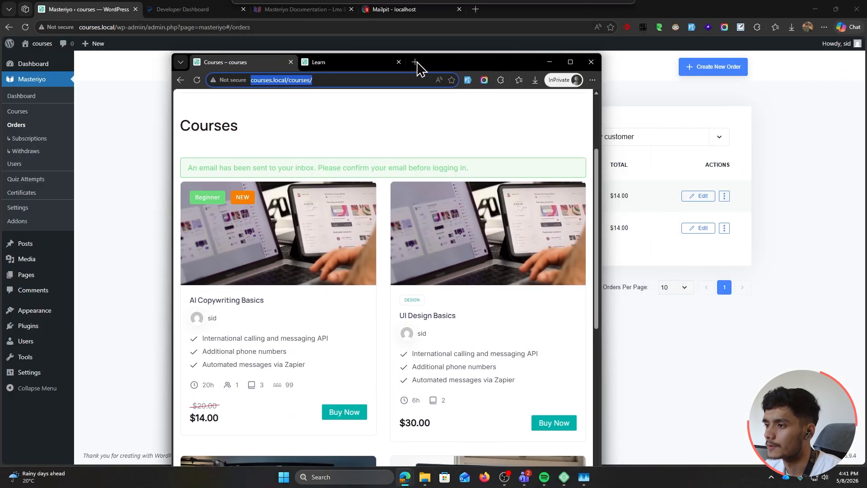
left_click(551, 62)
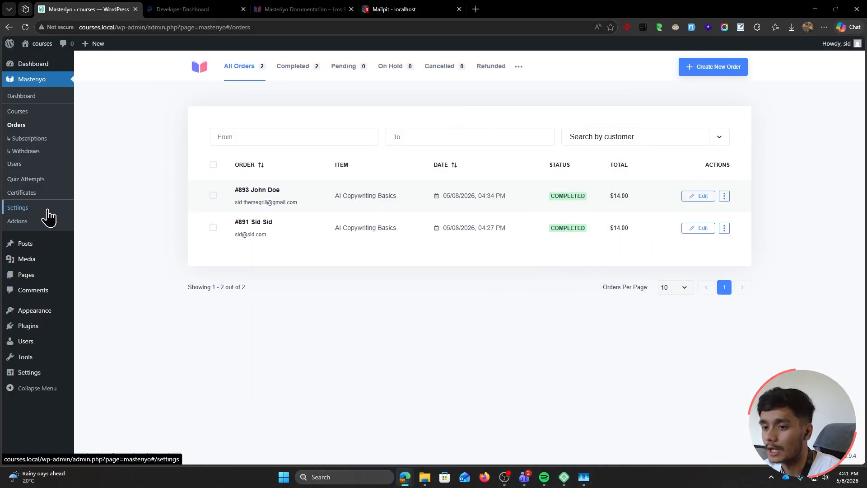
left_click(18, 207)
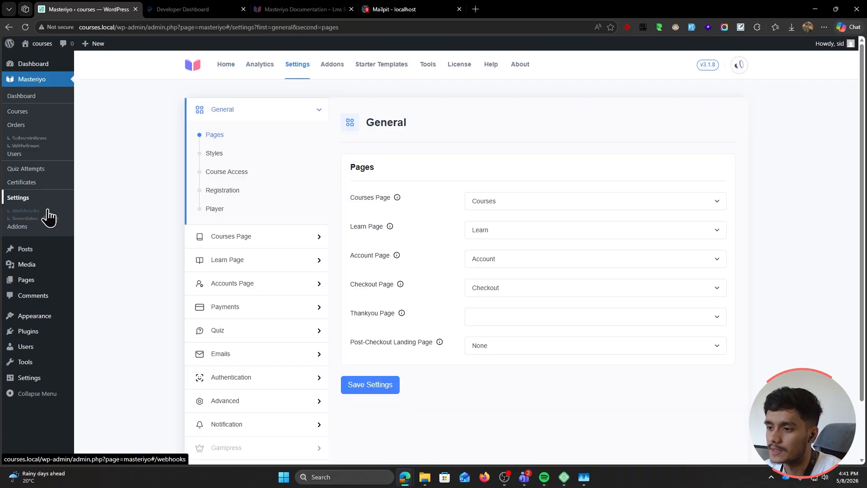
left_click(244, 316)
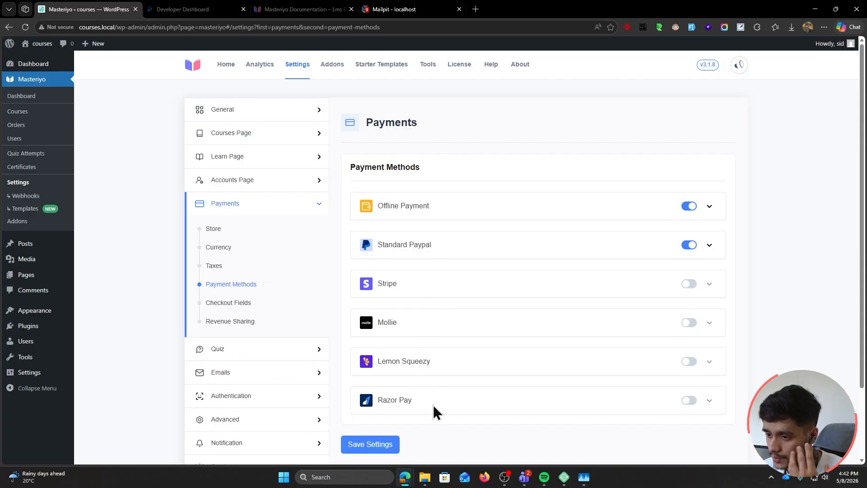
left_click(224, 254)
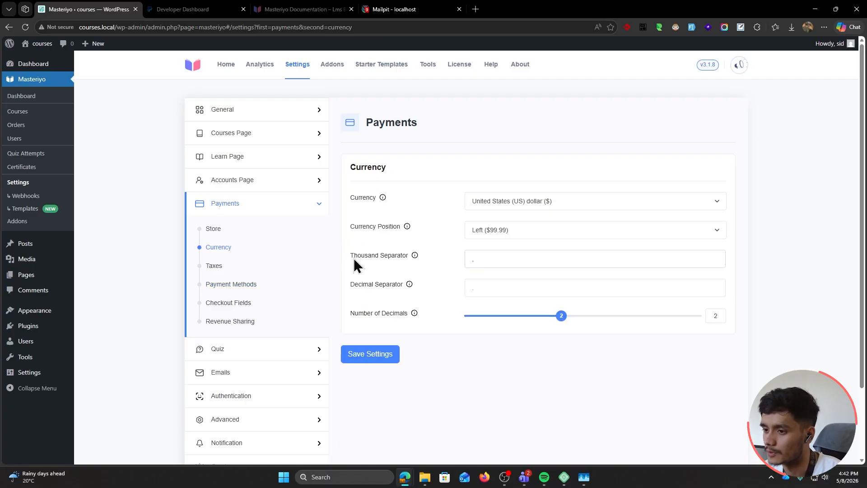
left_click(217, 268)
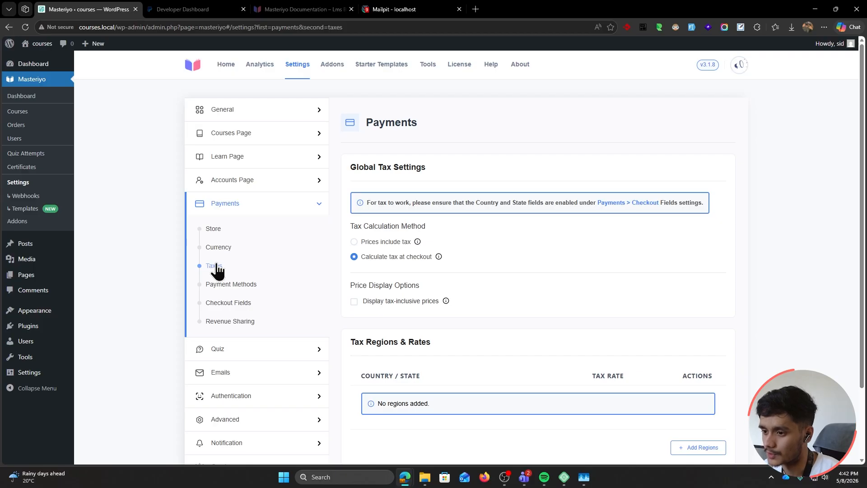
left_click(225, 306)
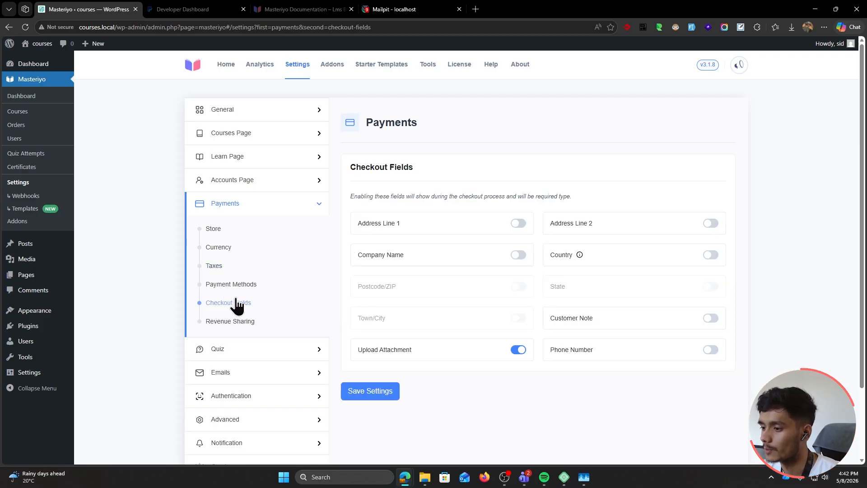
Enable Address Line 1 and 2, Company Name, Country, Phone Number and Customer Note, then save
left_click(527, 225)
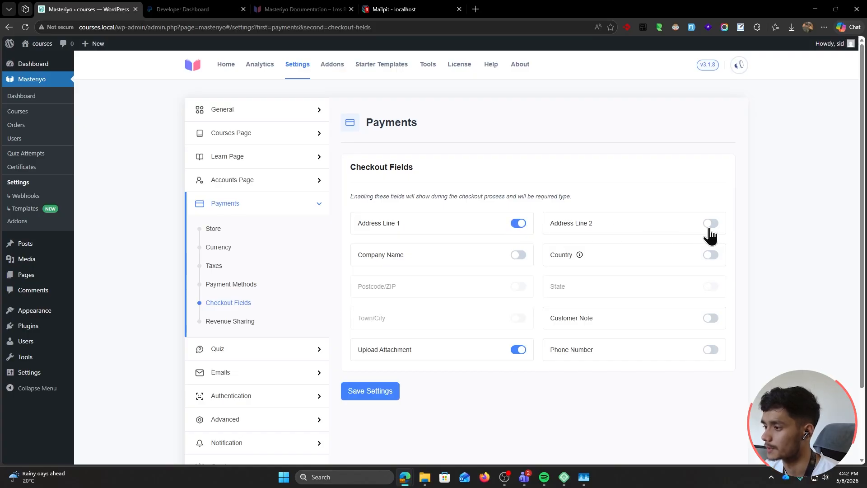
left_click(707, 229)
left_click(523, 261)
left_click(713, 255)
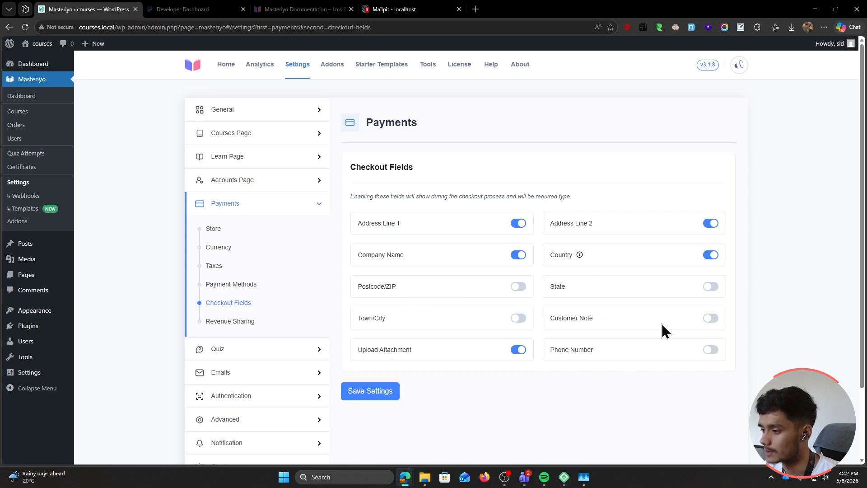
left_click(710, 350)
left_click(710, 317)
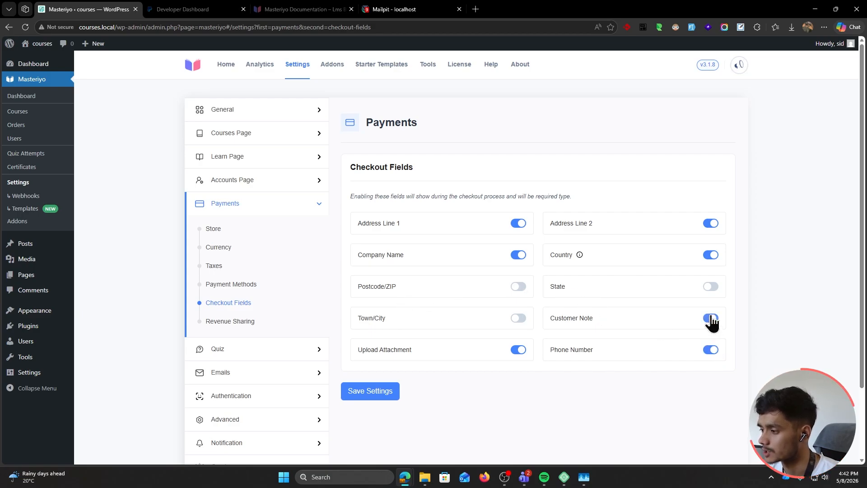
left_click(376, 393)
Copy the site address and load the courses.local homepage in a new InPrivate window
left_click_drag(113, 27, 78, 27)
key("ctrl+c")
key("ctrl+shift+n")
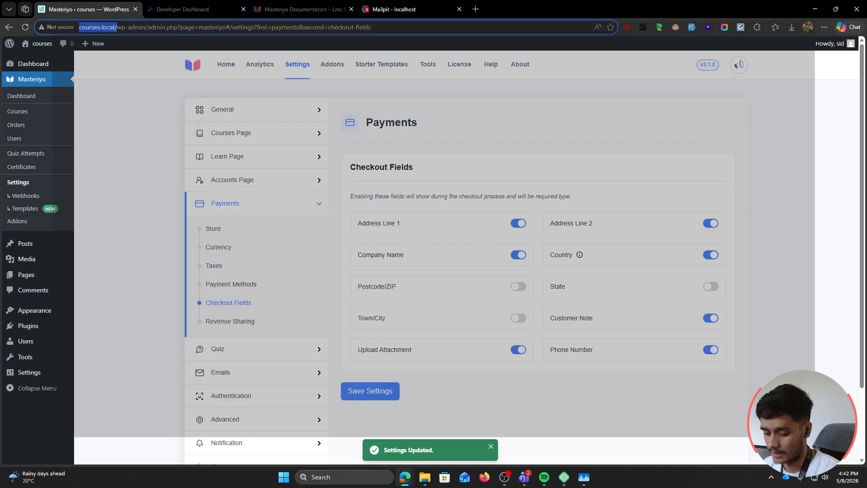
key("ctrl+v")
key("Return")
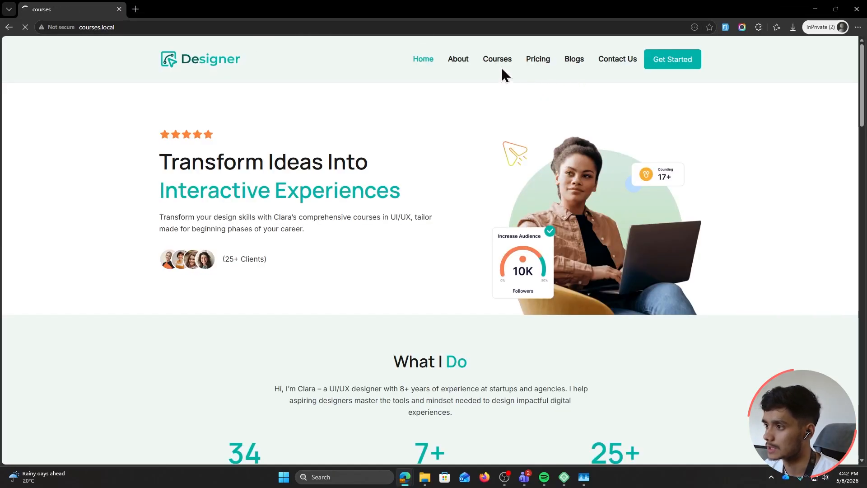
Open the UI Design Basics checkout and check its Company Name and Country fields
left_click(501, 67)
left_click(363, 225)
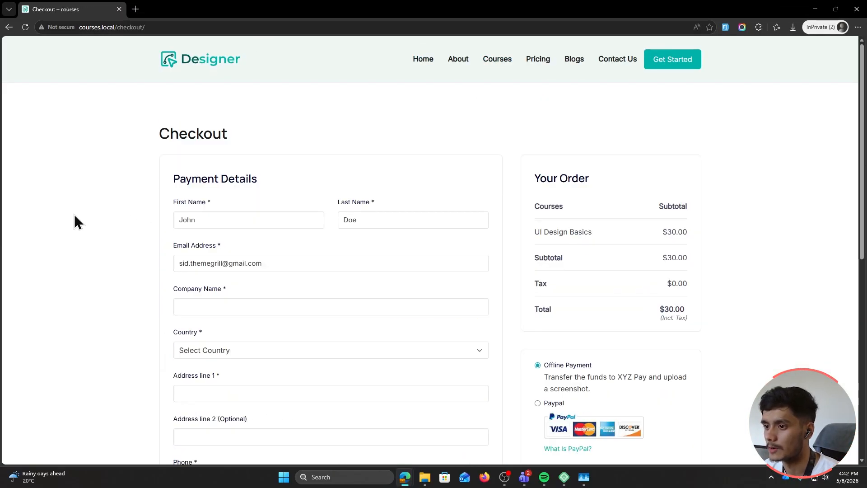
scroll(79, 250, "down", 2)
left_click(242, 244)
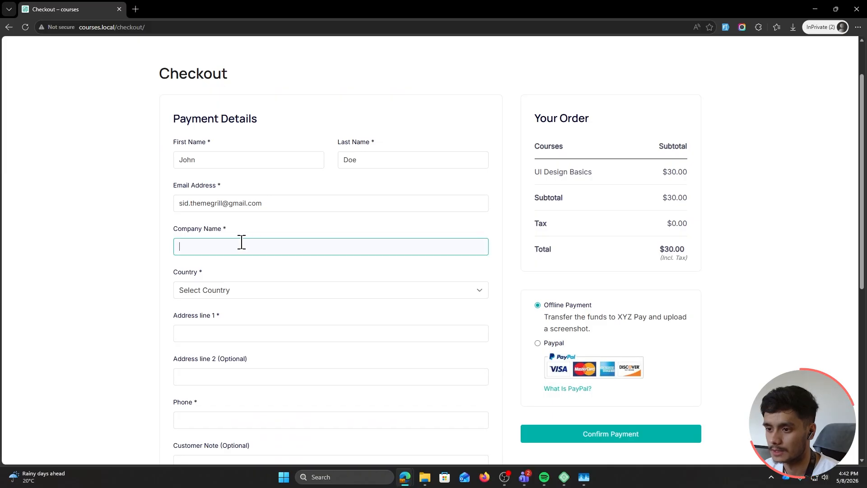
scroll(242, 242, "down", 3)
left_click(251, 172)
left_click(251, 213)
Check the Address line 2, Phone and Customer Note fields, then return to admin settings
left_click(219, 262)
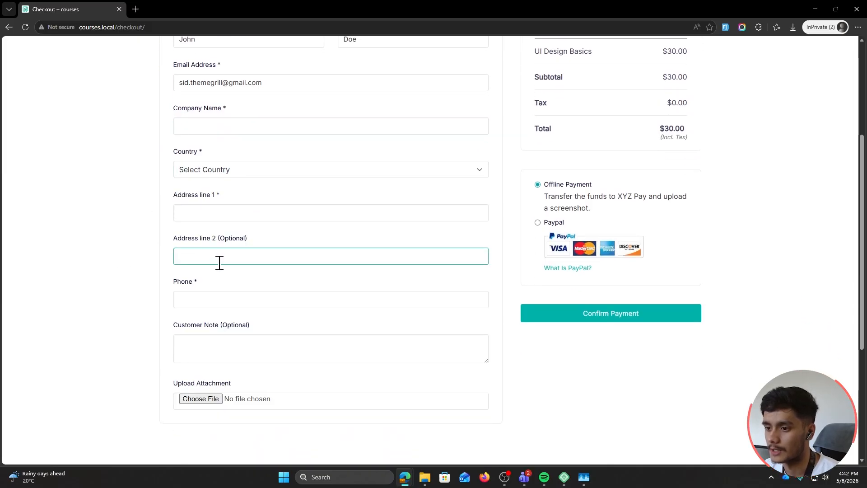
left_click(222, 302)
left_click(253, 339)
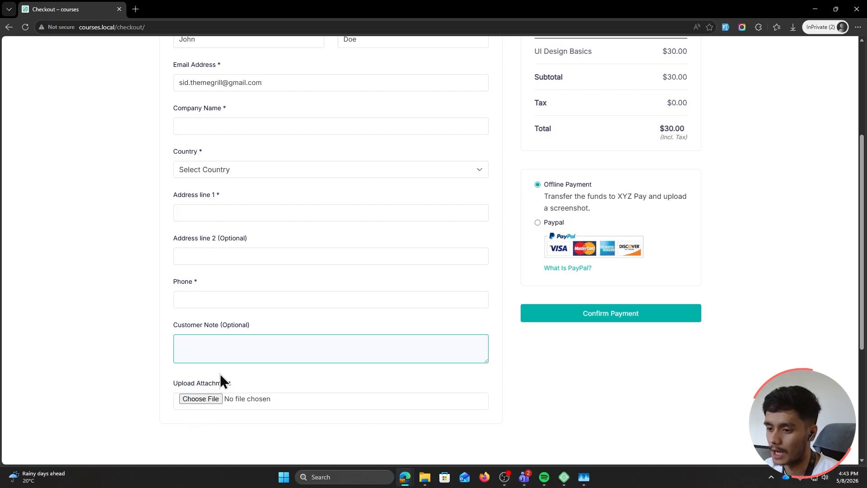
scroll(113, 374, "up", 5)
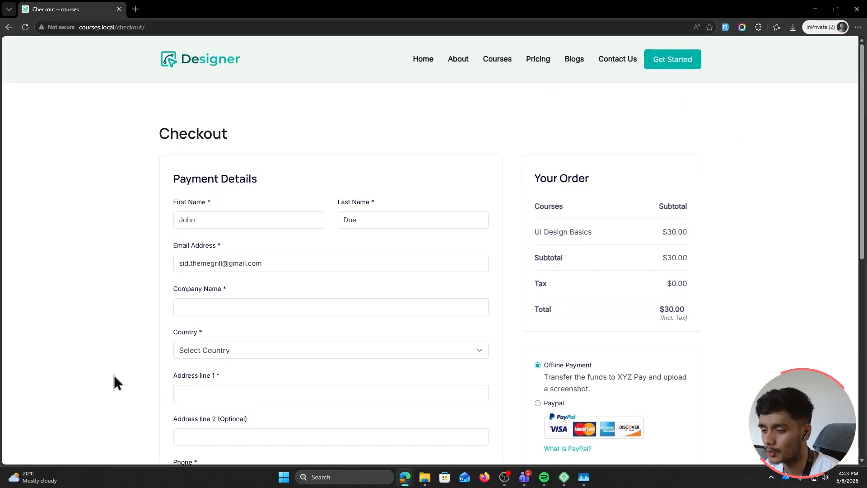
left_click_drag(305, 6, 289, 53)
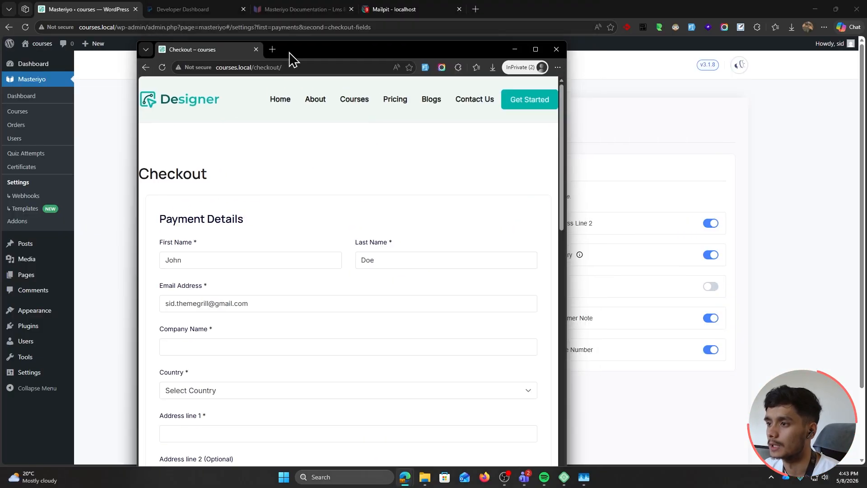
left_click(122, 267)
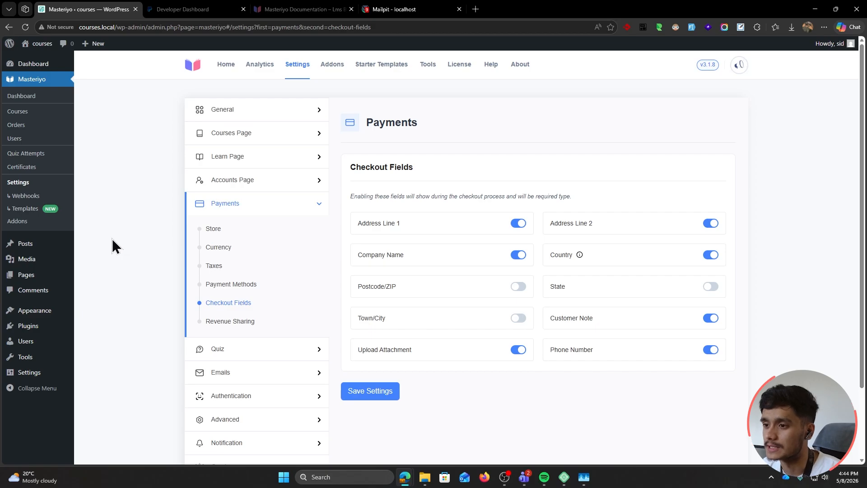
Switch off Enable Guest Checkout in General > Registration settings and save
left_click(247, 114)
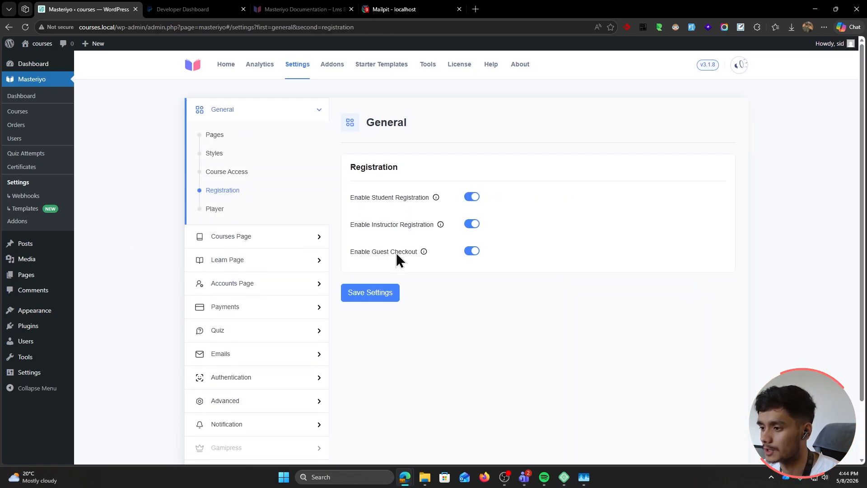
left_click(472, 251)
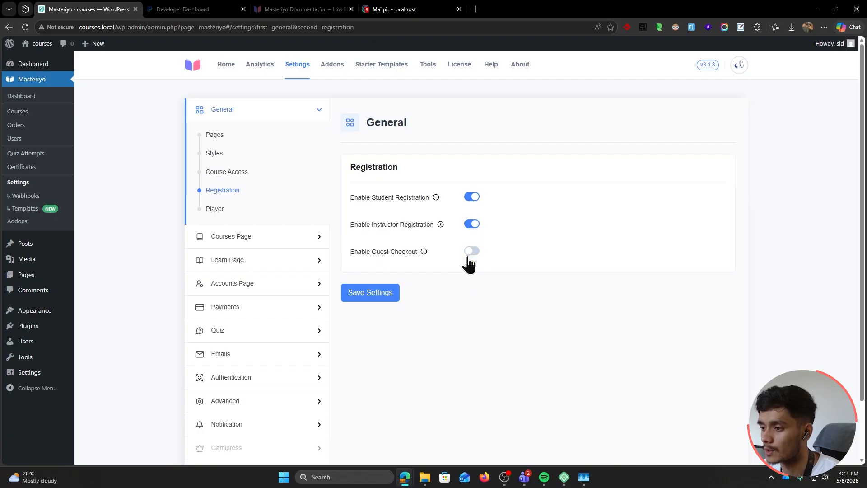
left_click(377, 293)
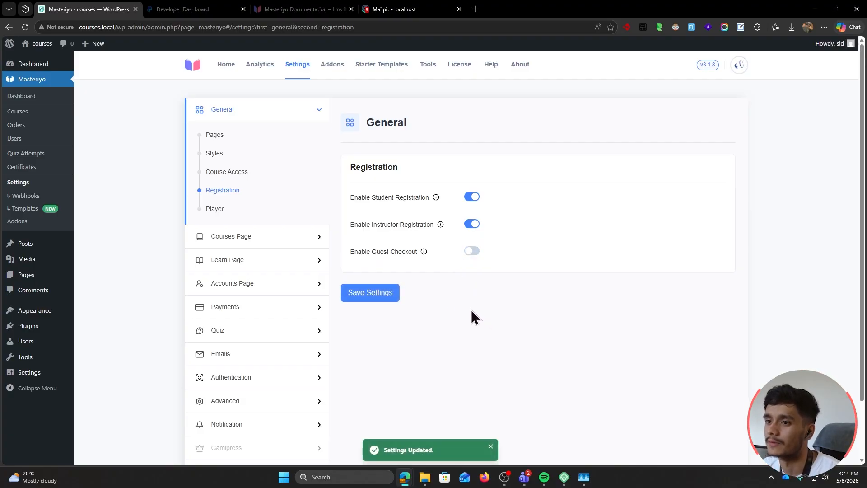
Try Buy Now on AI Copywriting Basics as a visitor and view the required sign-up form
key("alt+Tab")
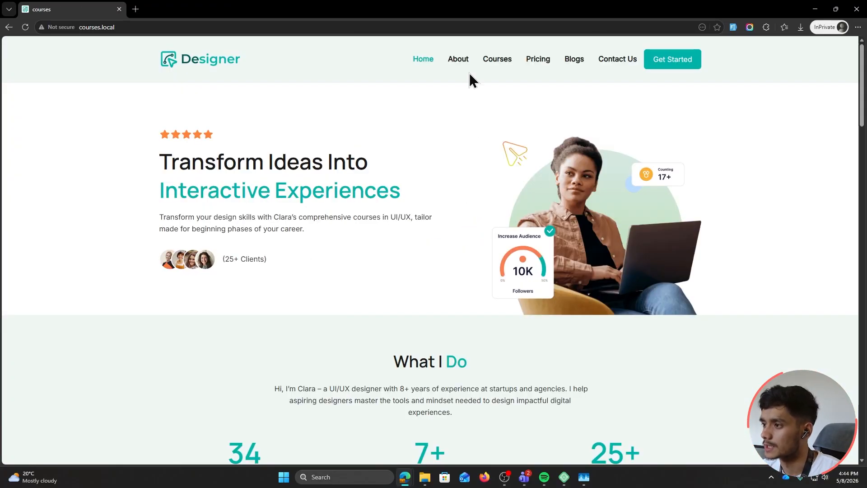
left_click(492, 61)
scroll(250, 203, "down", 1)
scroll(250, 202, "down", 2)
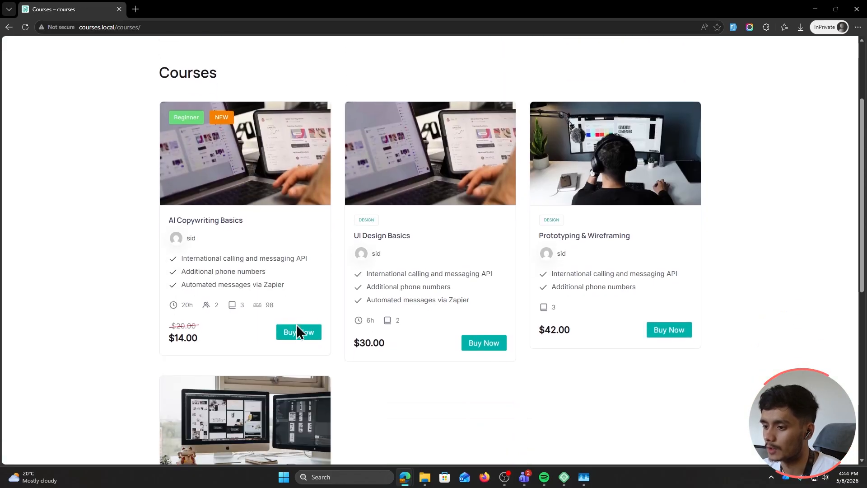
left_click(300, 331)
left_click(307, 224)
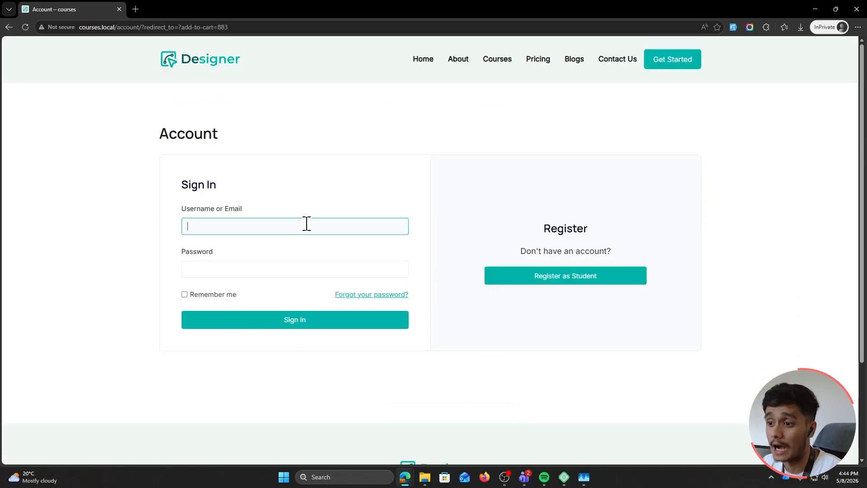
left_click(582, 276)
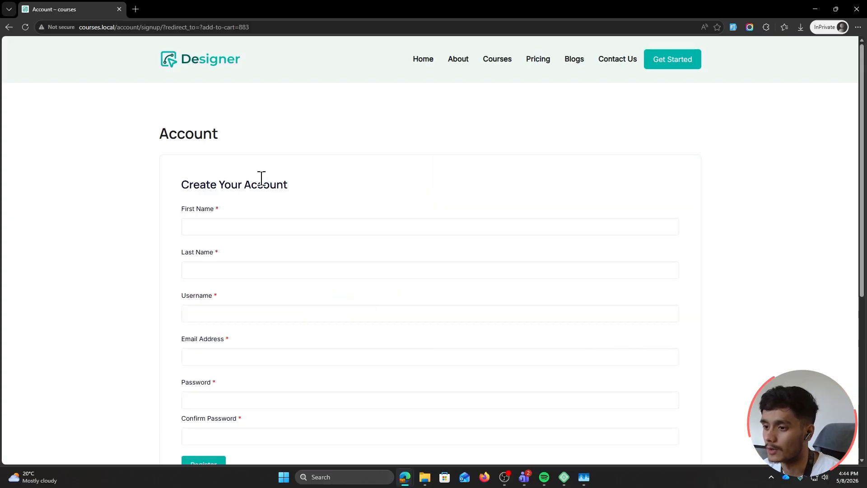
scroll(261, 177, "down", 1)
left_click(260, 173)
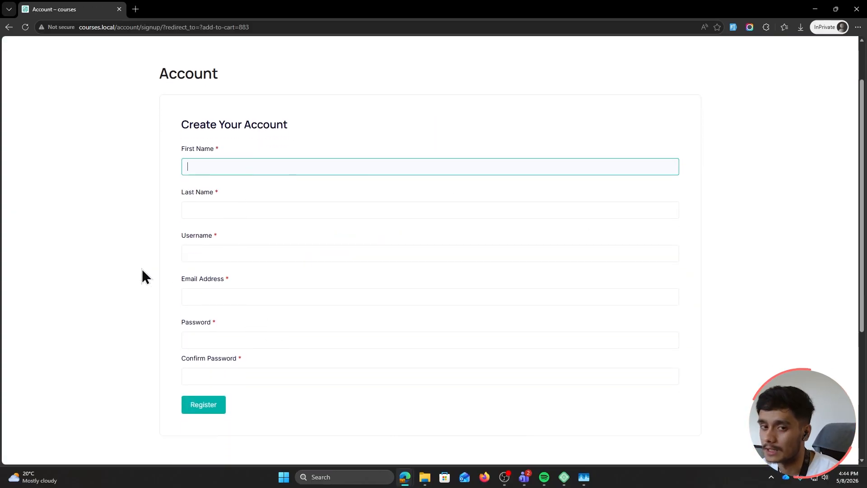
key("alt+Tab")
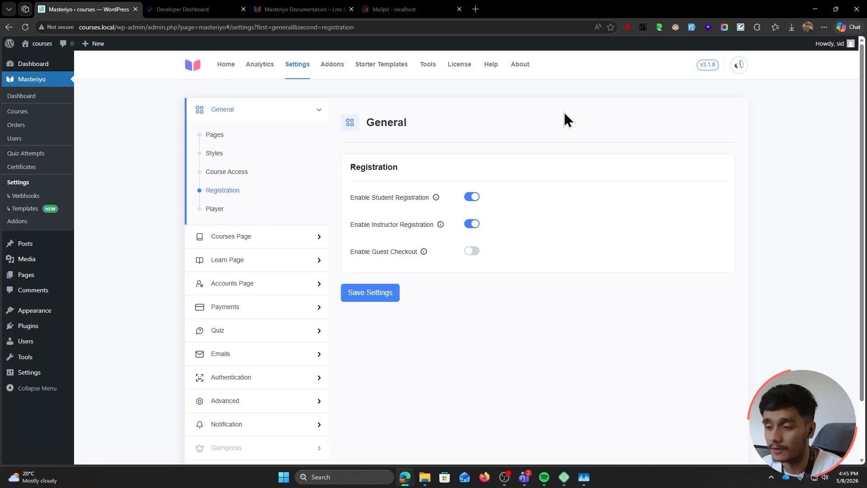
Switch off Enable Email Verification under Authentication > Email Verification and save
left_click(232, 378)
left_click(475, 197)
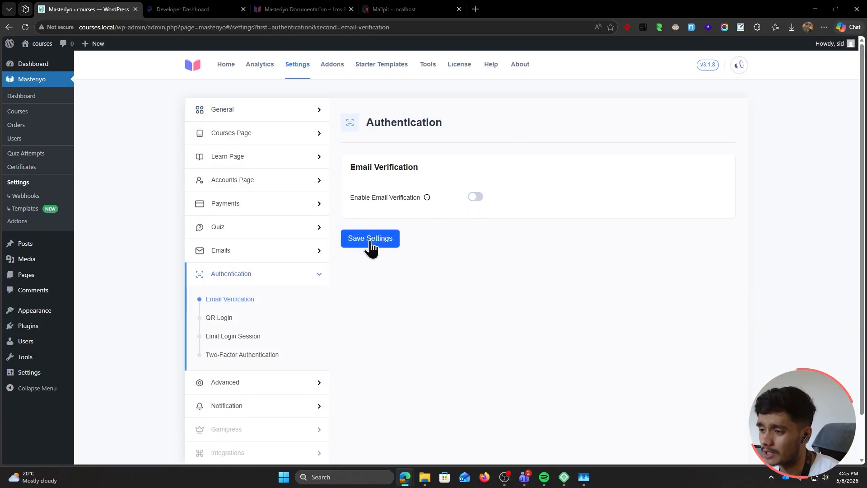
left_click(367, 243)
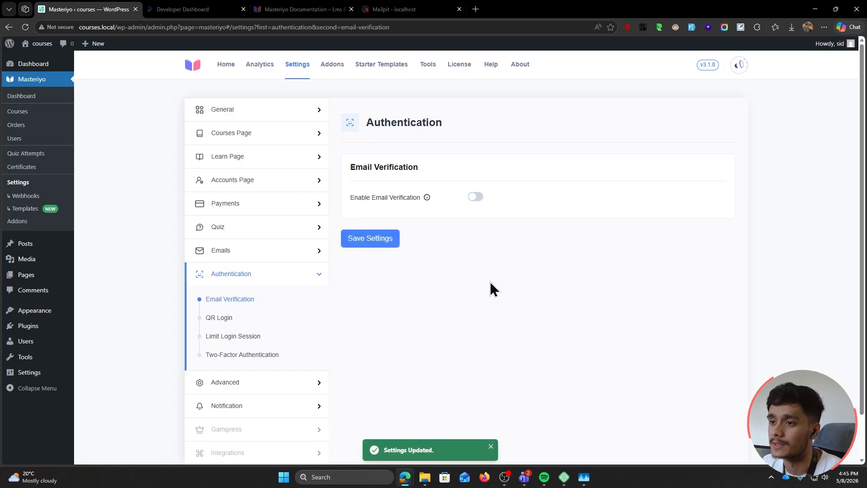
mouse_move(427, 199)
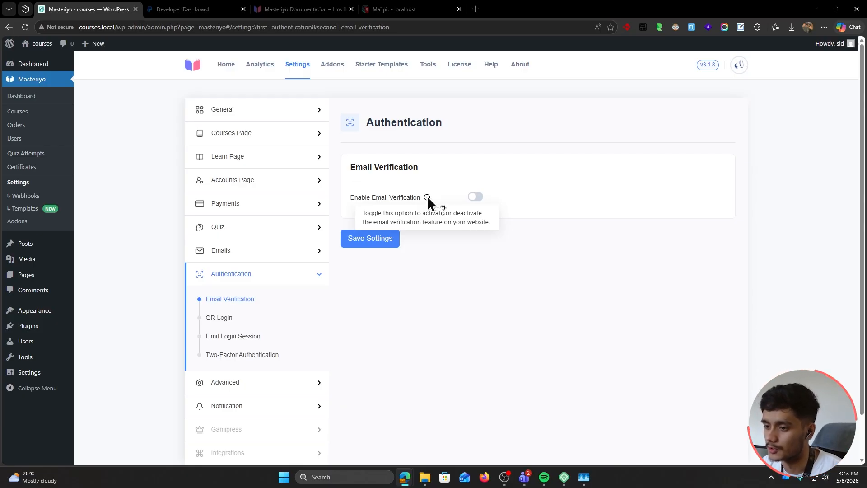
left_click(369, 239)
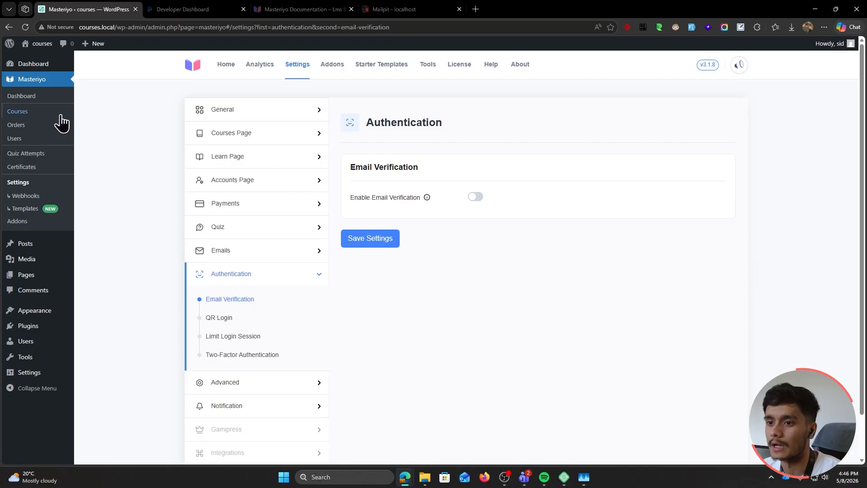
Set AI Copywriting Basics to recurring monthly pricing, update it, and load courses.local privately
left_click(39, 114)
left_click(286, 182)
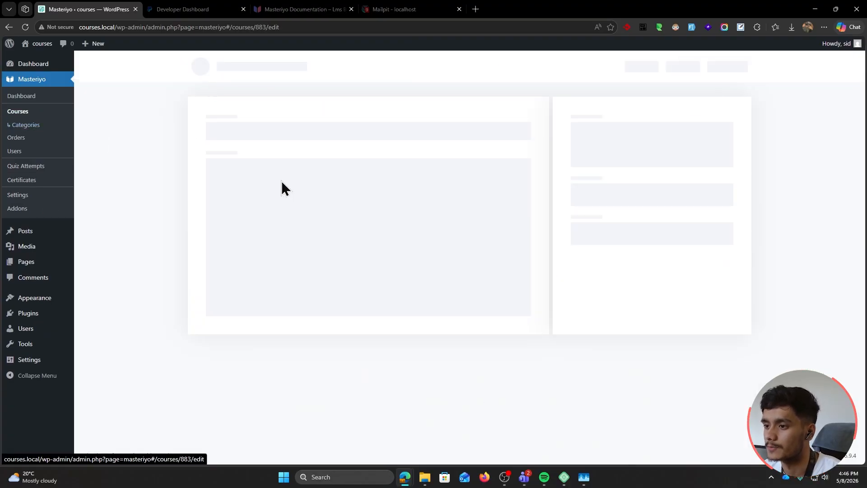
left_click(379, 66)
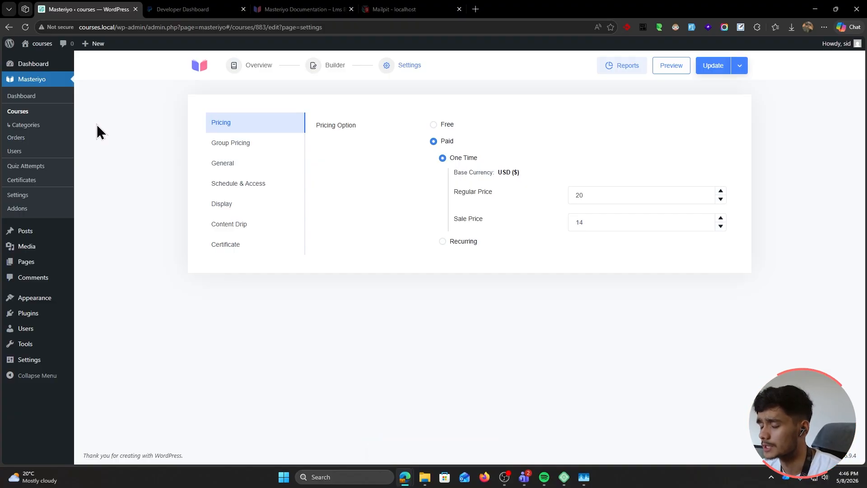
left_click(445, 243)
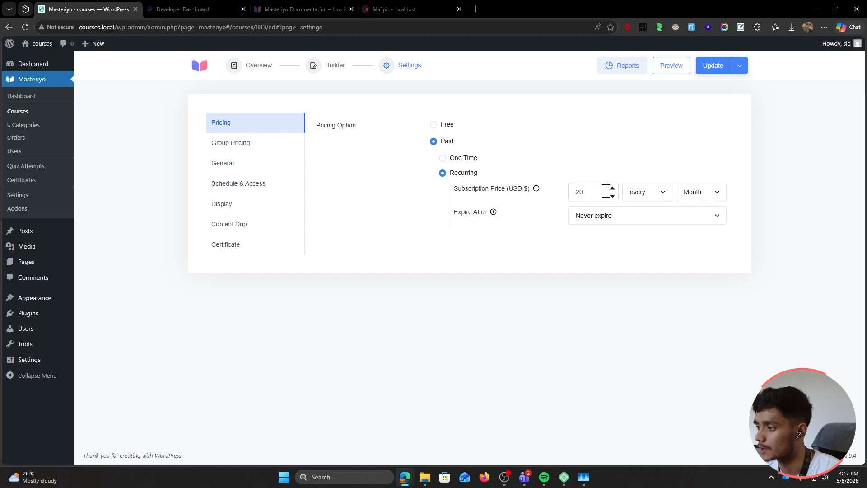
left_click(711, 68)
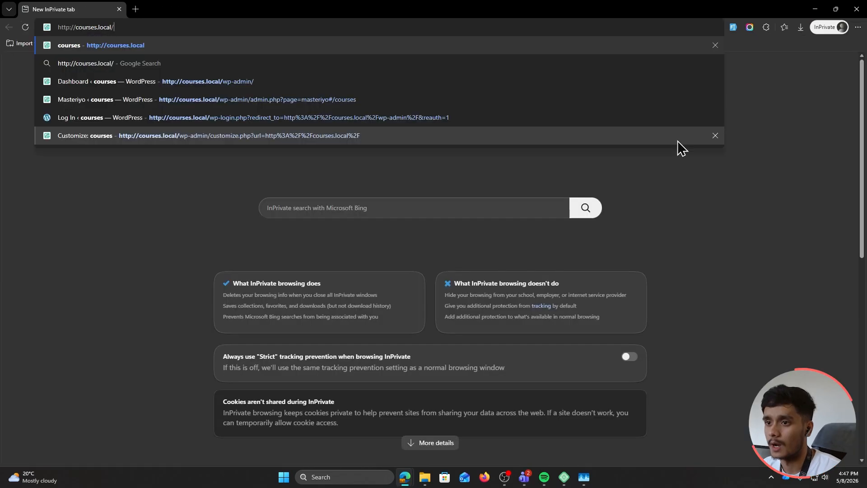
key("Return")
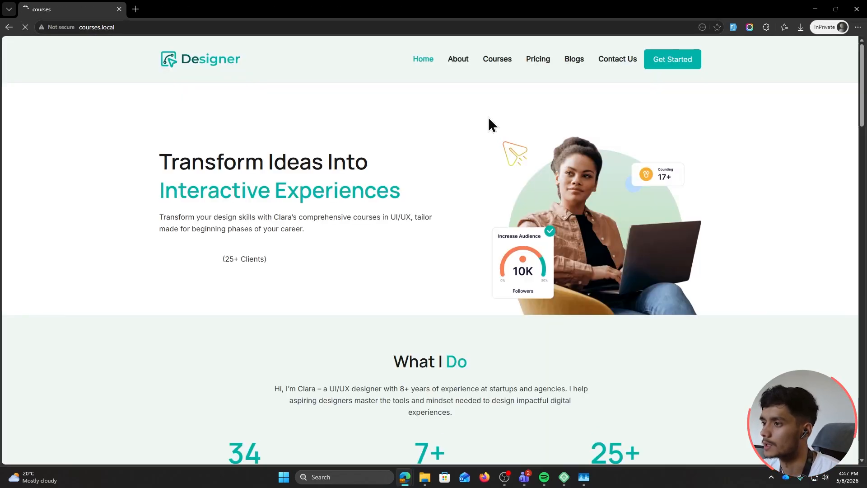
Open the public Courses listing and find AI Copywriting Basics at $14.00 every month
left_click(497, 59)
scroll(128, 199, "down", 3)
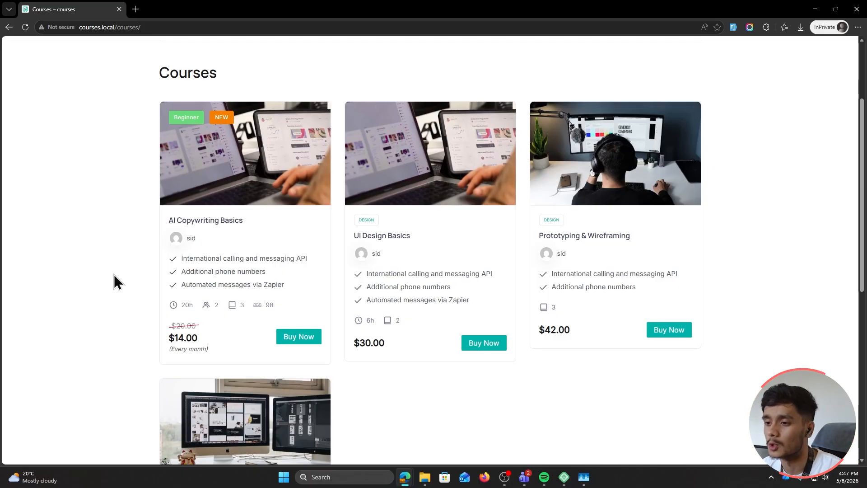
Close the private window and restore AI Copywriting Basics to paid one-time pricing, then save
left_click_drag(246, 9, 239, 42)
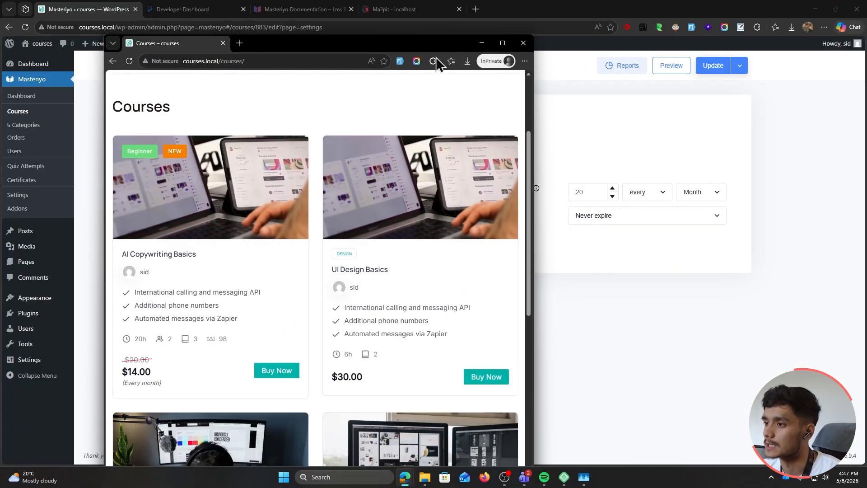
left_click(523, 44)
left_click(593, 129)
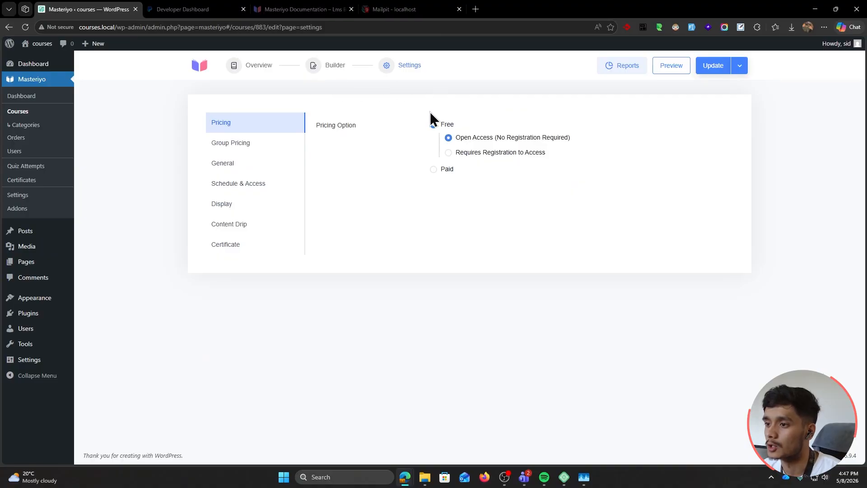
left_click(434, 171)
left_click(713, 65)
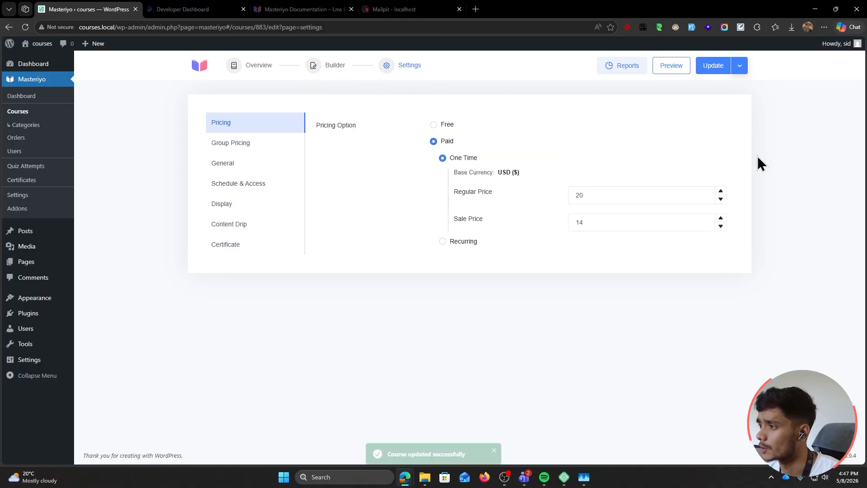
Search the Addons page for 'coupons' and activate the Coupons addon
left_click(21, 209)
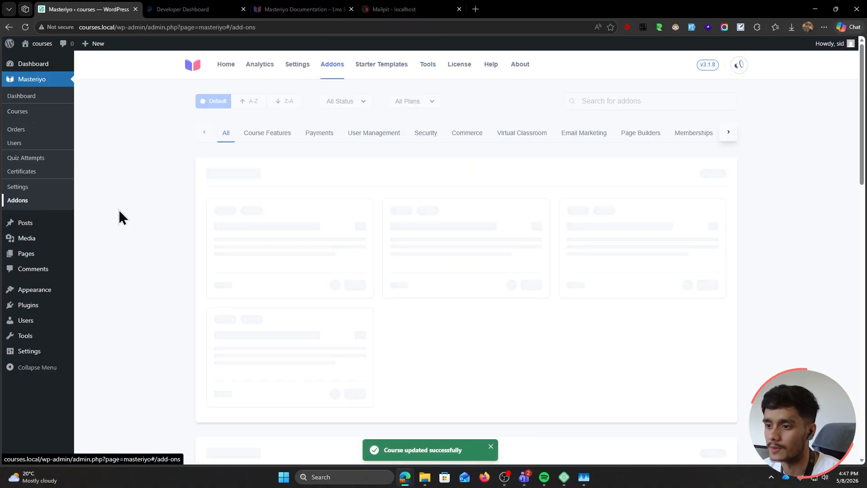
left_click(657, 100)
type("coupons")
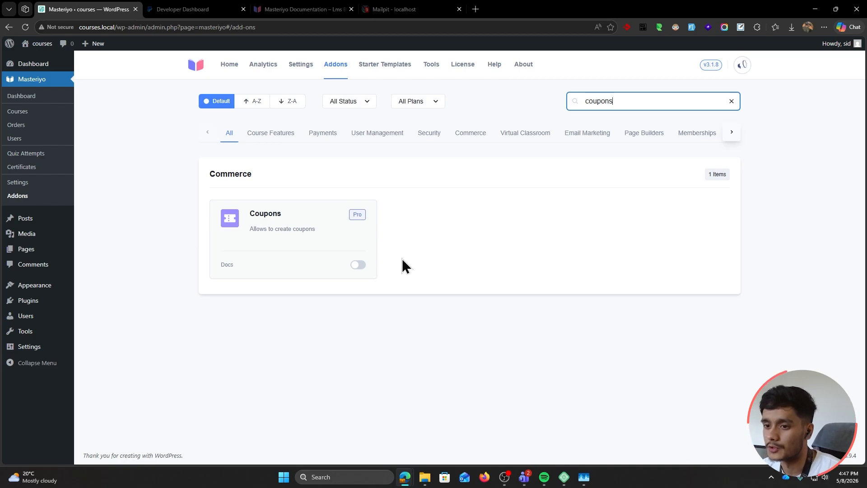
left_click(358, 265)
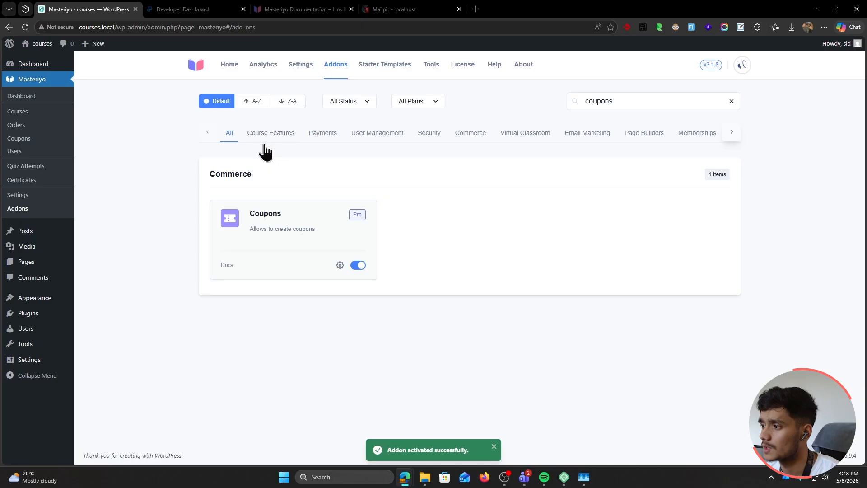
left_click(732, 102)
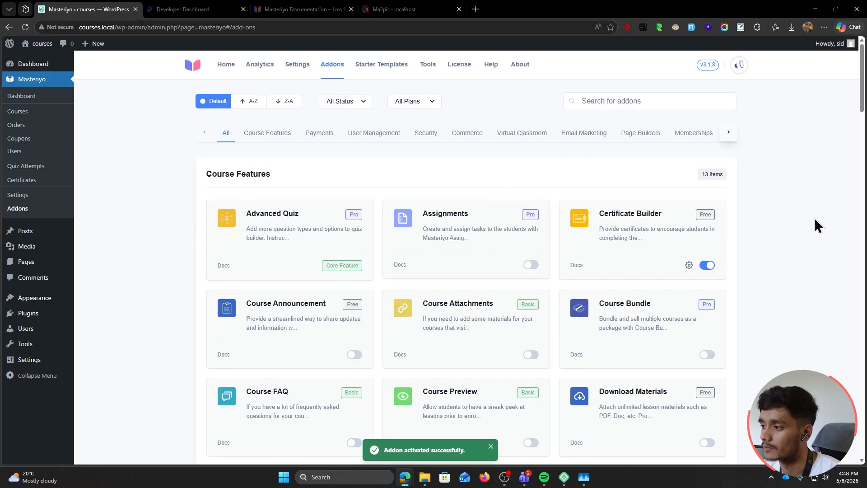
Scroll the Addons list down to the Commerce section showing Coupons switched on
scroll(808, 223, "down", 2)
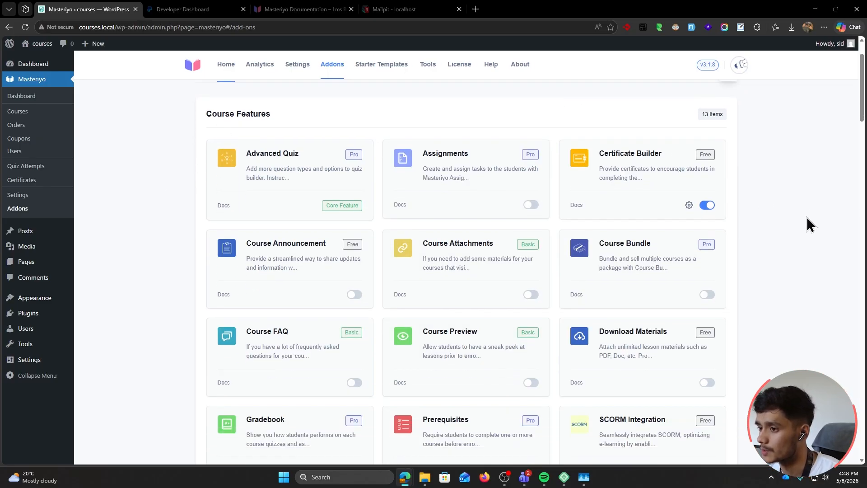
scroll(808, 223, "down", 5)
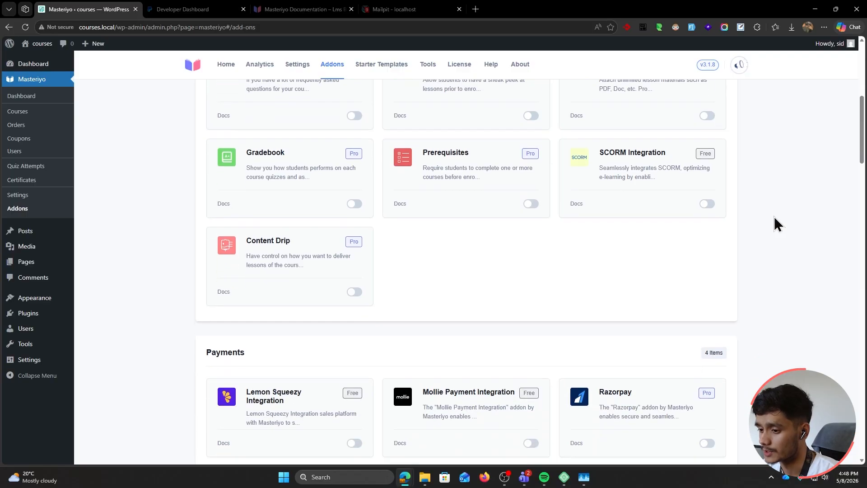
scroll(774, 218, "down", 4)
scroll(774, 217, "down", 5)
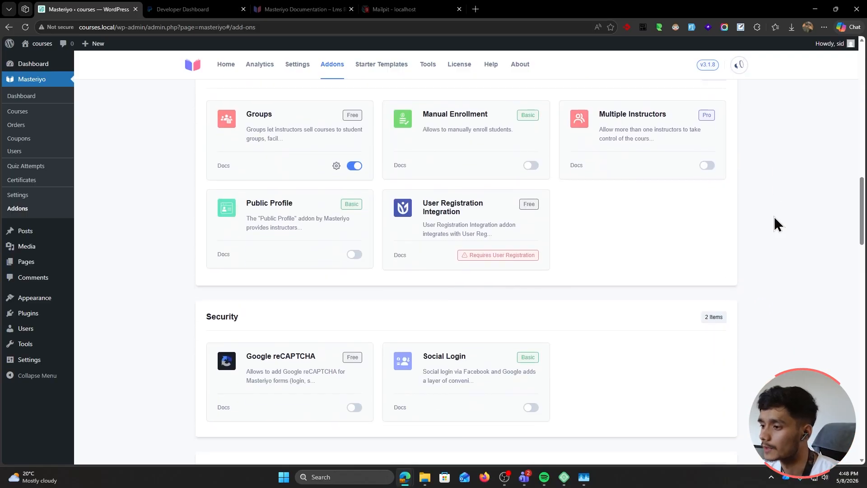
scroll(774, 216, "down", 2)
scroll(770, 216, "up", 4)
scroll(766, 216, "down", 4)
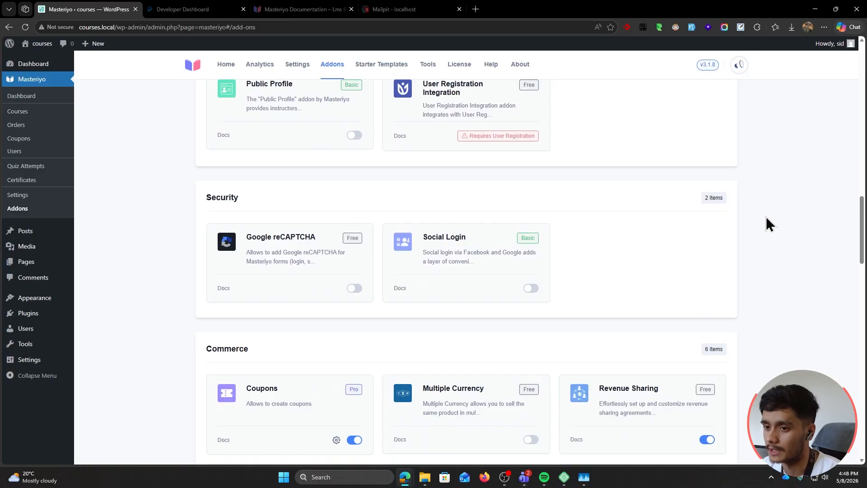
scroll(766, 215, "down", 4)
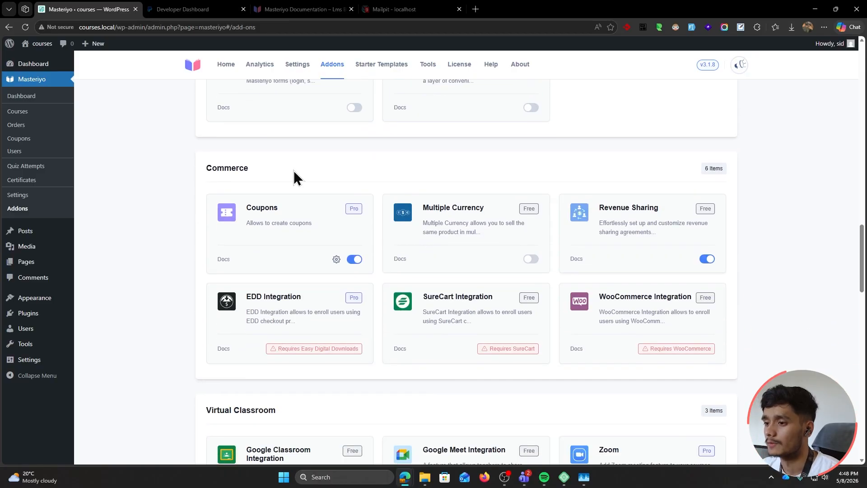
Add a new coupon with the description 'Summer sale 2026'
left_click(336, 259)
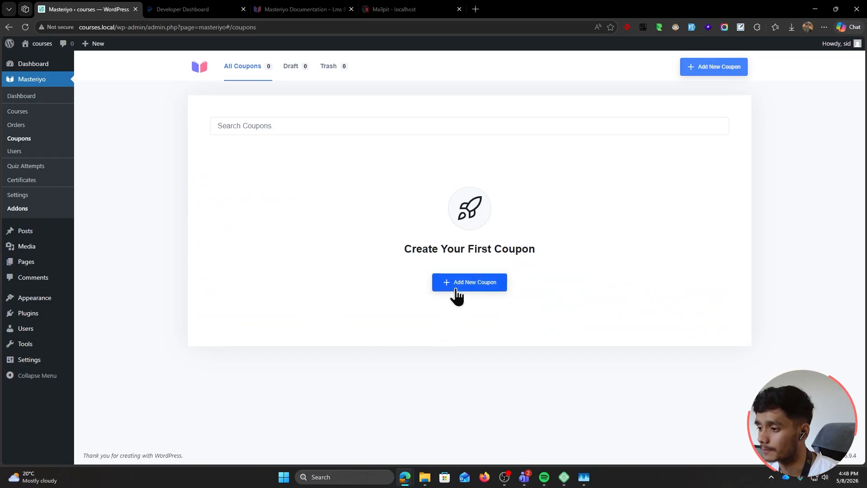
left_click(457, 289)
left_click(301, 282)
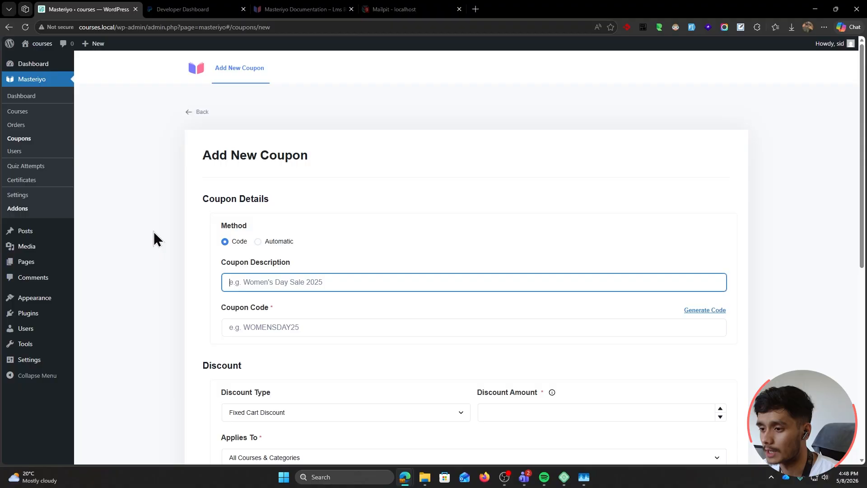
scroll(153, 231, "down", 1)
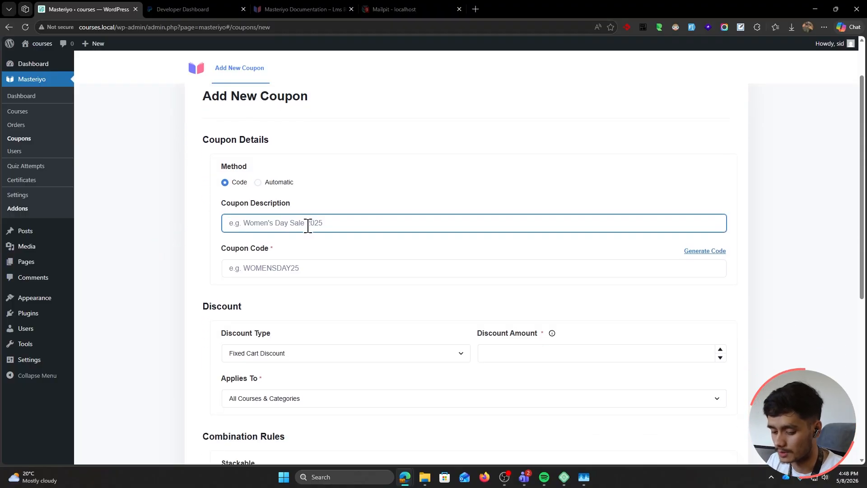
type("Summe")
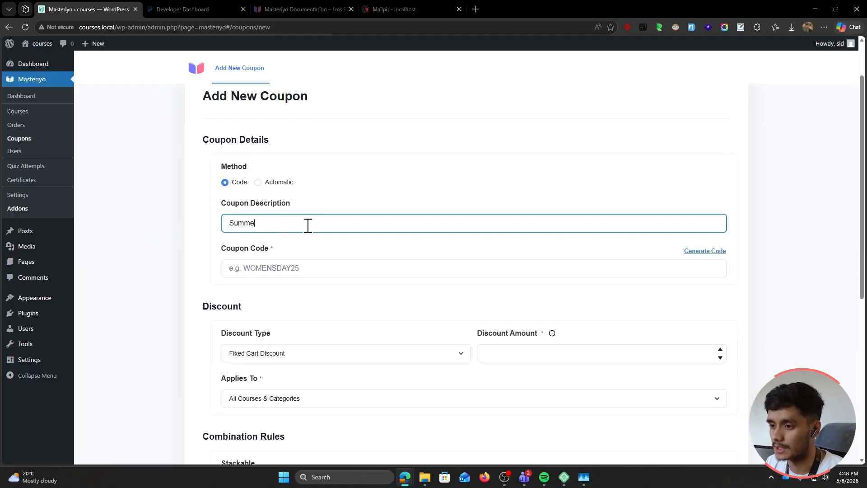
type("r sale 2026")
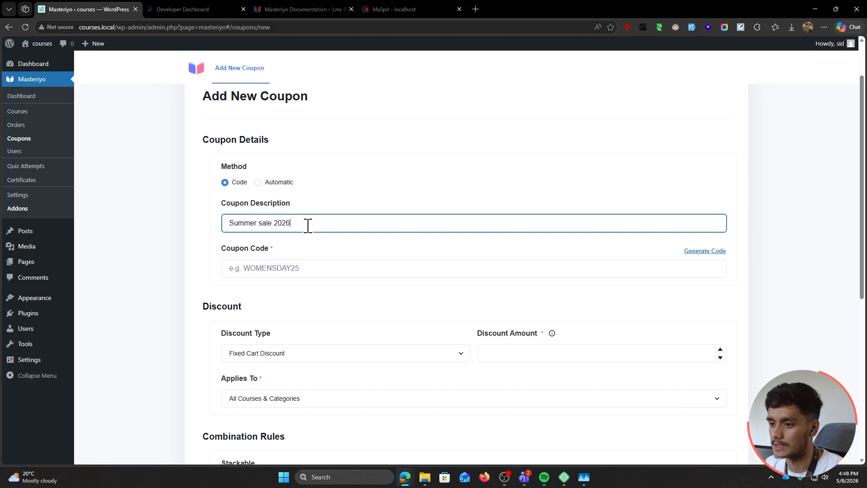
Enter the coupon code SUMMER2026 and keep the method set to Code
left_click(295, 268)
type("SUMME")
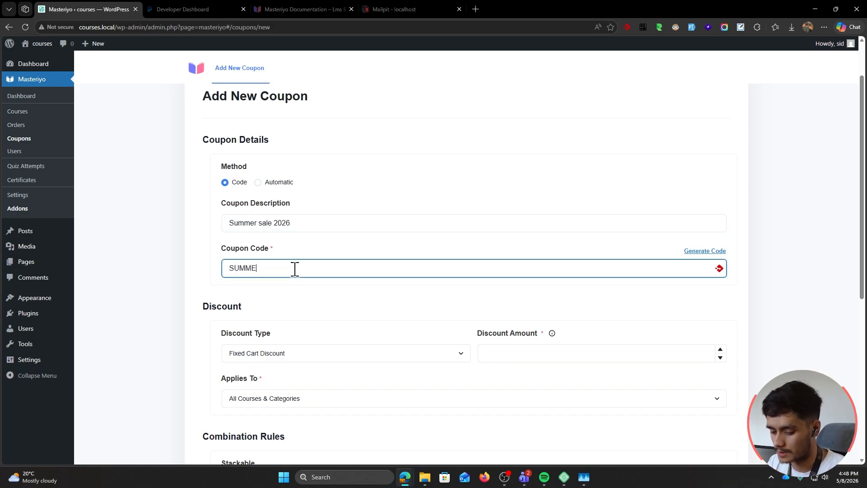
type("R2026")
key("ctrl+a")
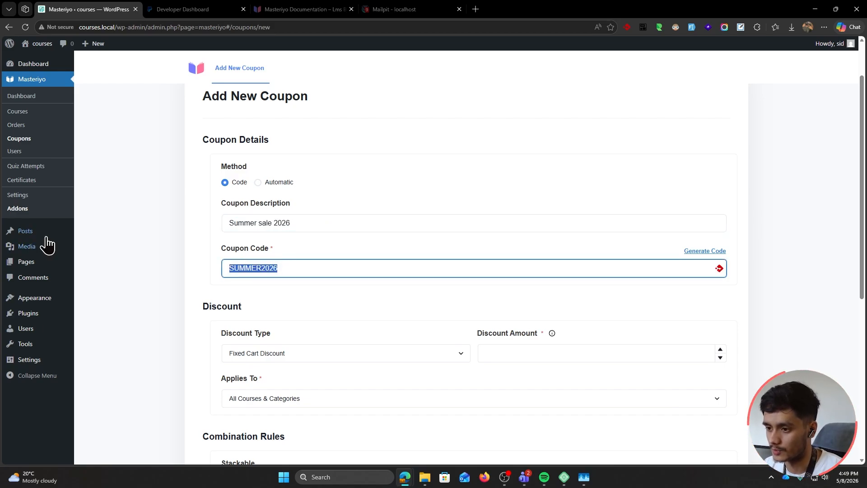
left_click(155, 302)
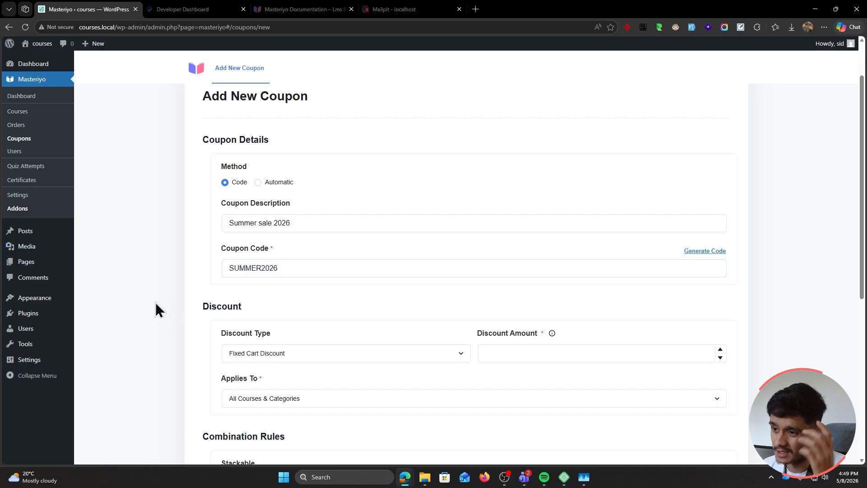
left_click(257, 182)
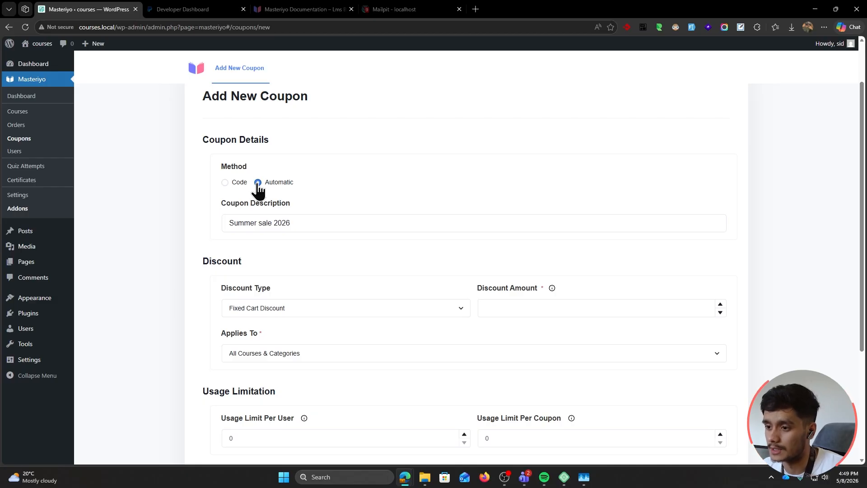
left_click(225, 183)
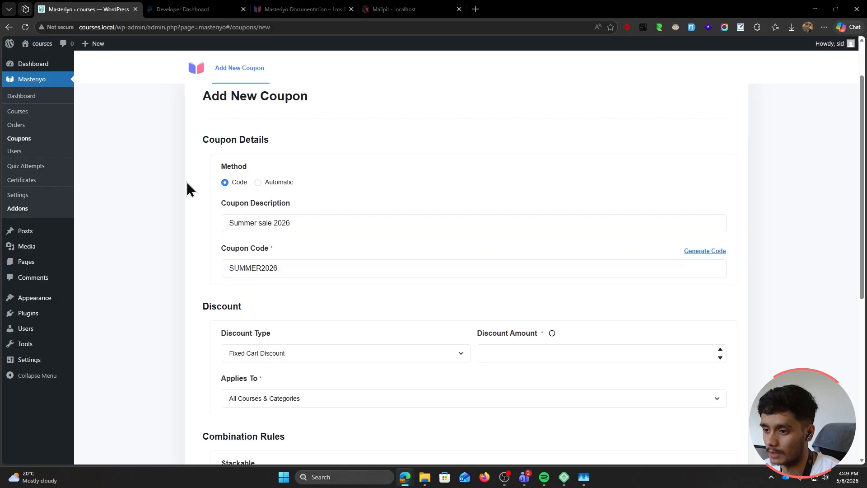
scroll(187, 189, "down", 3)
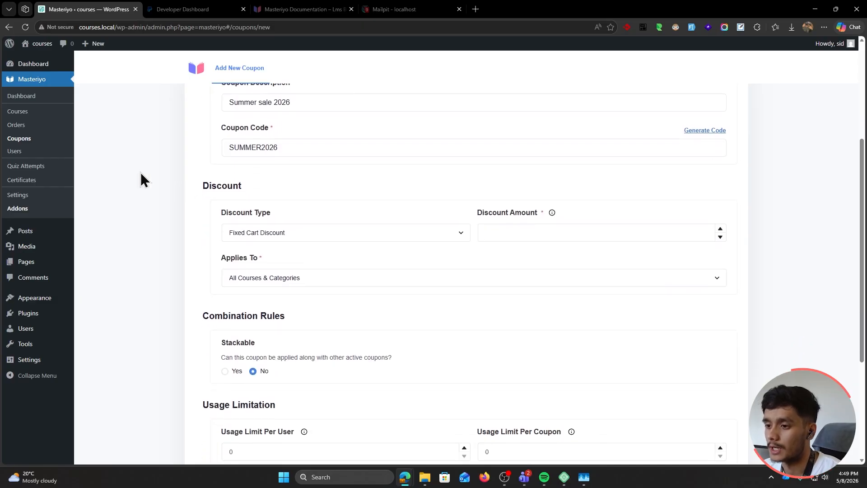
Make the coupon a 20% Percent Cart Discount that applies to Specific Courses
left_click(295, 237)
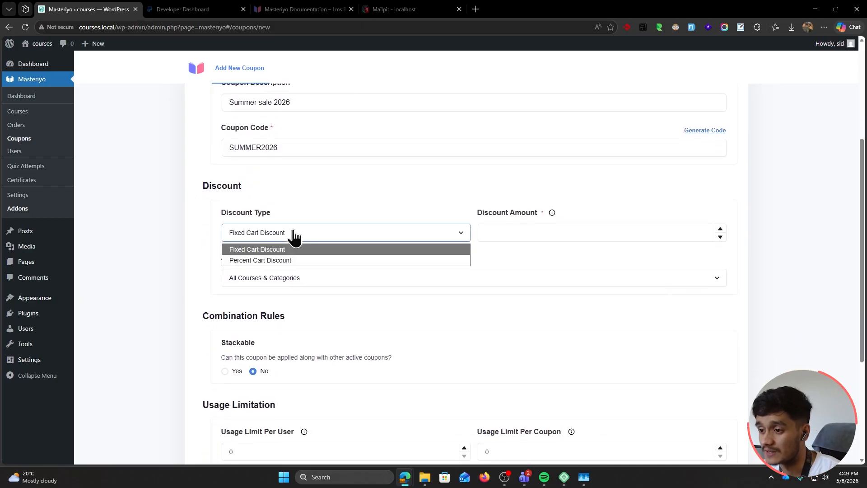
left_click(312, 260)
left_click(526, 239)
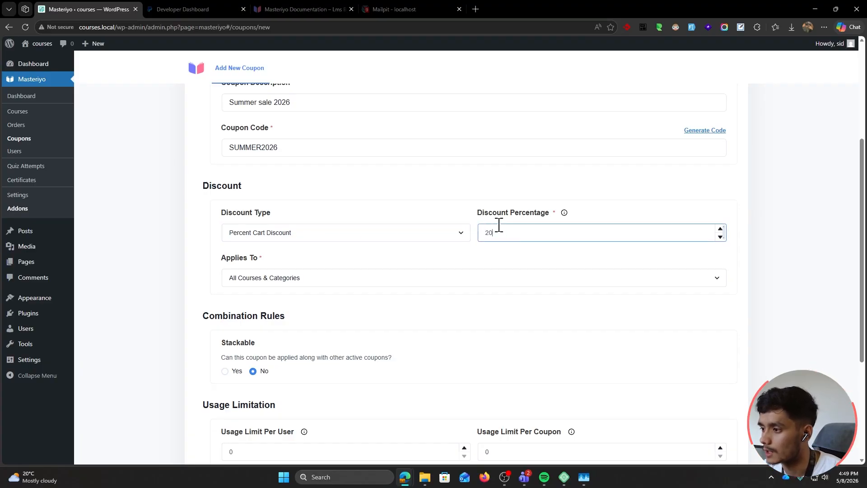
left_click(284, 282)
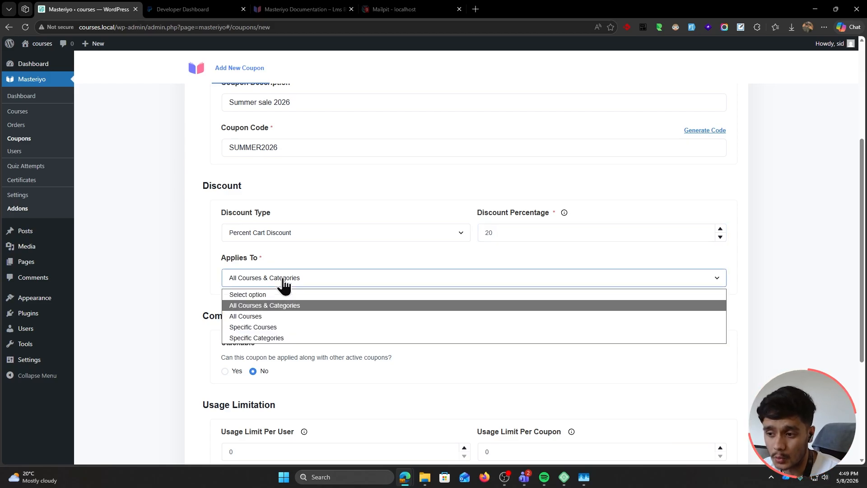
left_click(287, 332)
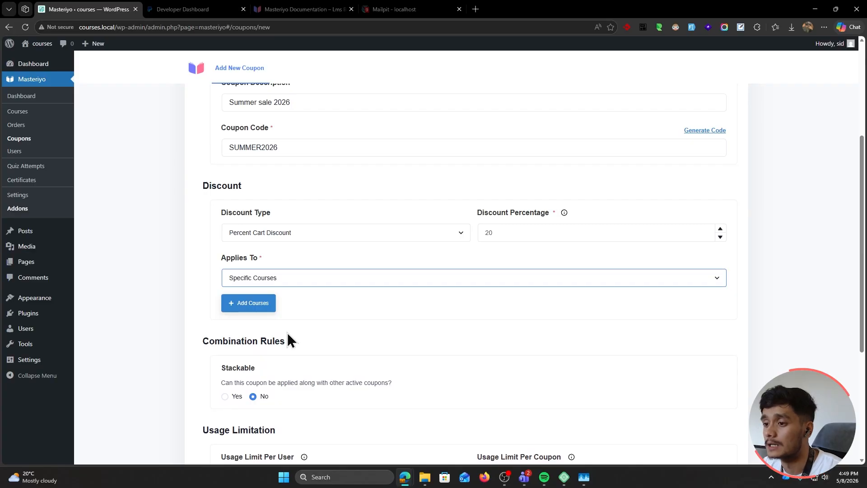
left_click(345, 283)
scroll(180, 224, "down", 3)
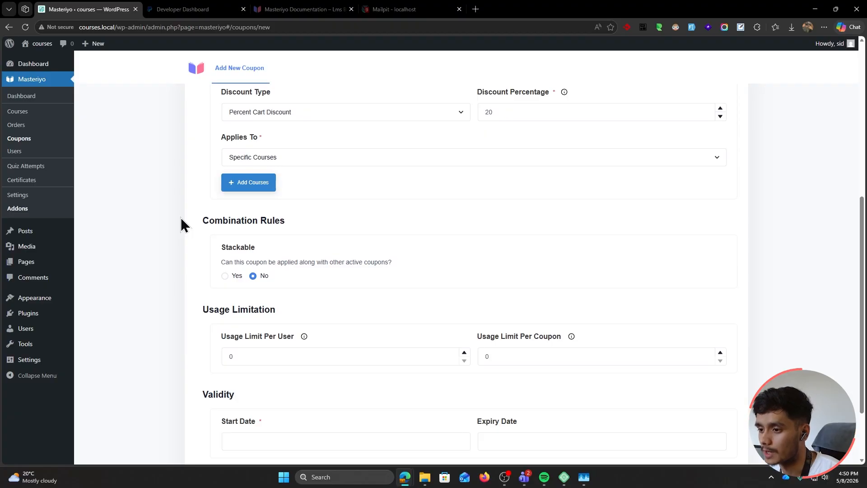
scroll(180, 221, "down", 2)
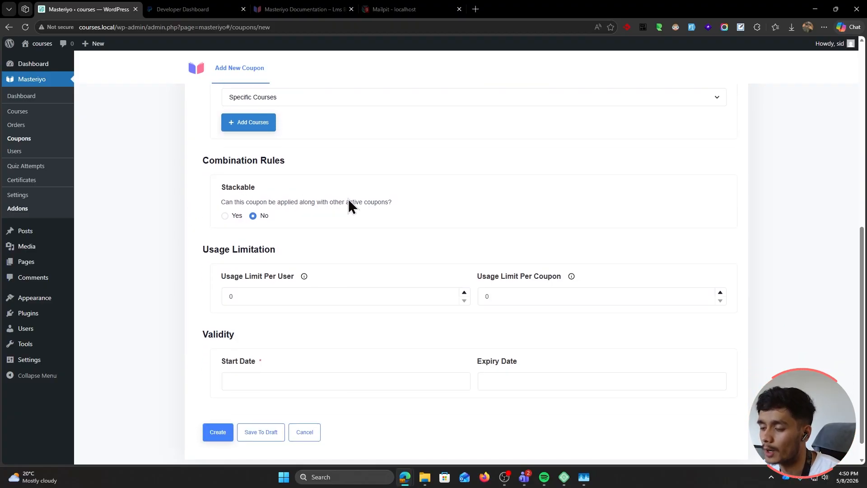
Set the usage limits to 1 per user and 10 per coupon
left_click(260, 294)
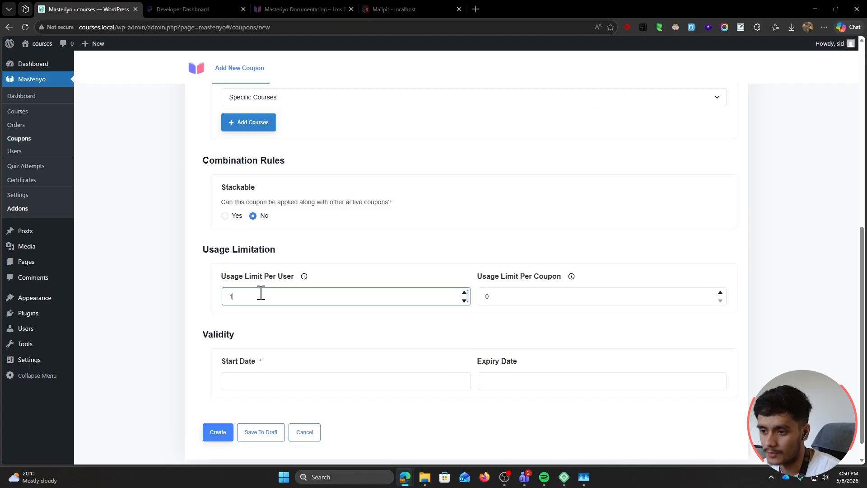
left_click(508, 296)
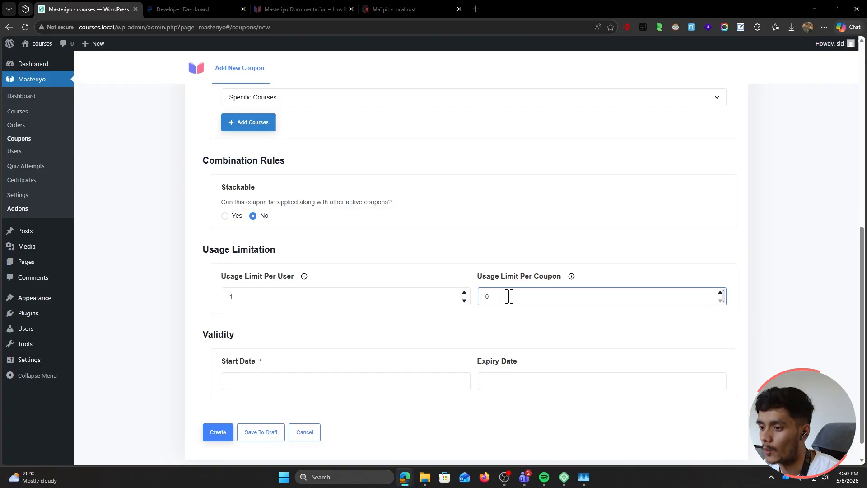
left_click(267, 296)
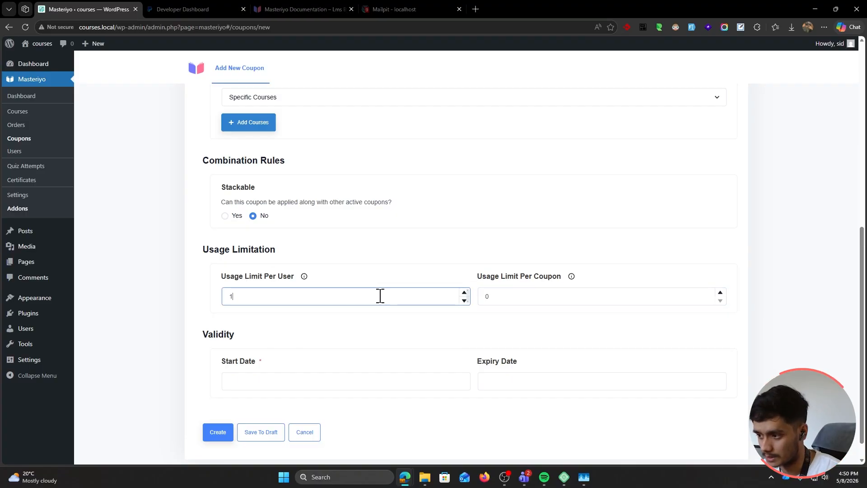
double_click(491, 298)
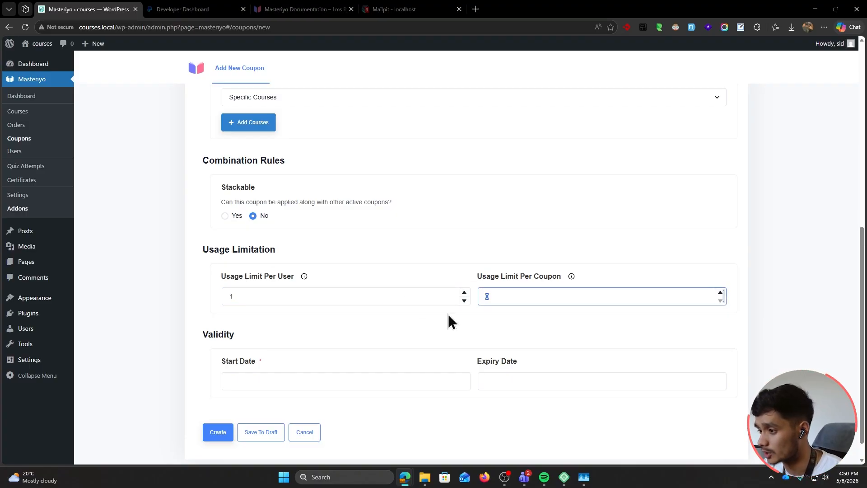
type("10")
Make the coupon valid May 1 to June 30, 2026, create it, and copy the site address
left_click(473, 331)
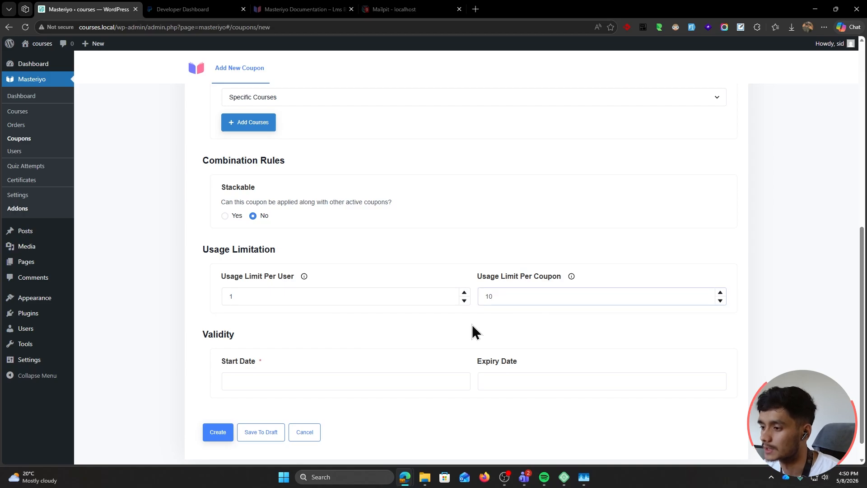
scroll(361, 332, "down", 1)
left_click(277, 358)
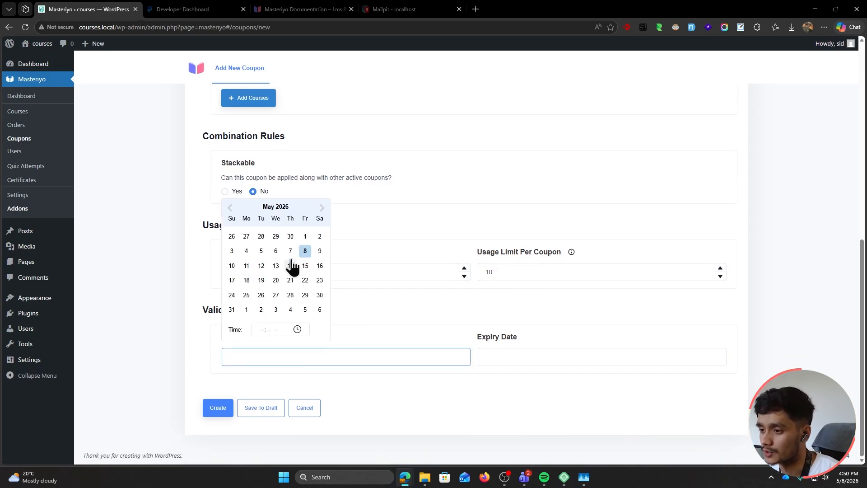
left_click(304, 237)
left_click(512, 361)
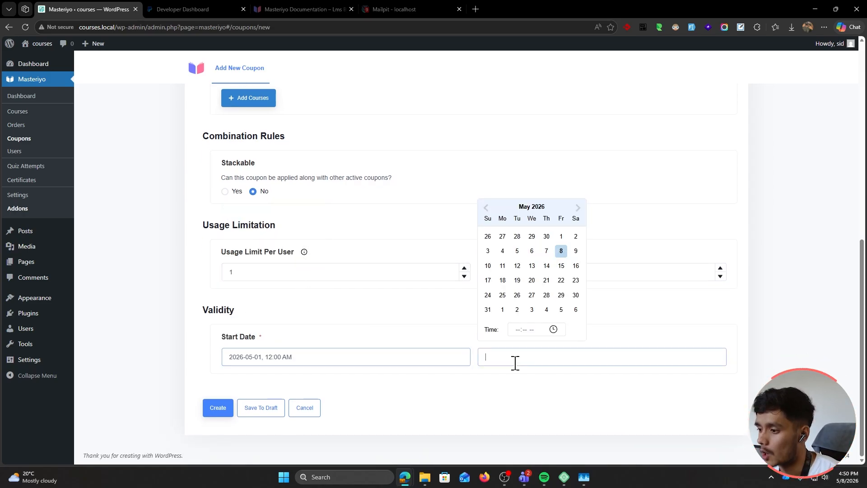
left_click(577, 208)
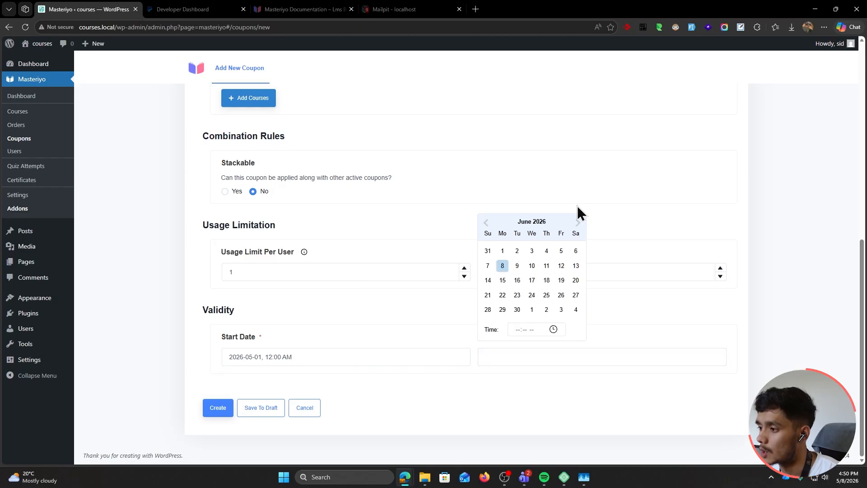
left_click(517, 310)
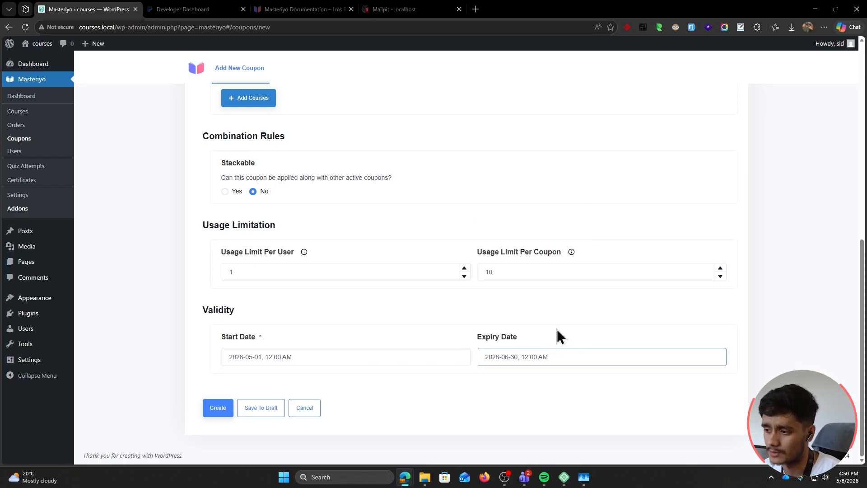
left_click(217, 407)
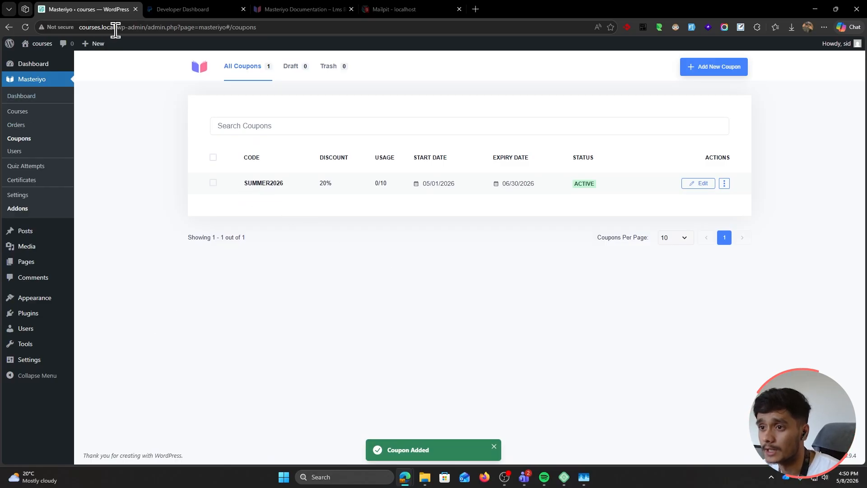
left_click_drag(117, 27, 79, 27)
key("ctrl+c")
In a private window, load the courses page and buy AI Copywriting Basics
key("ctrl+shift+n")
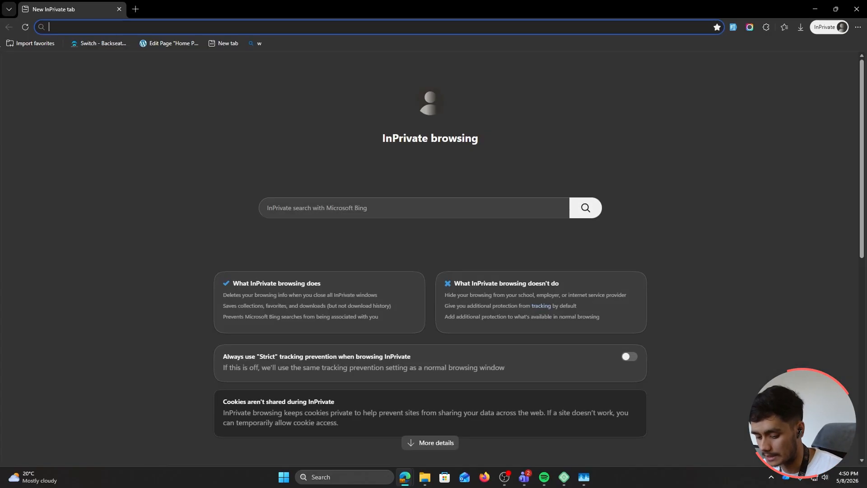
key("ctrl+v")
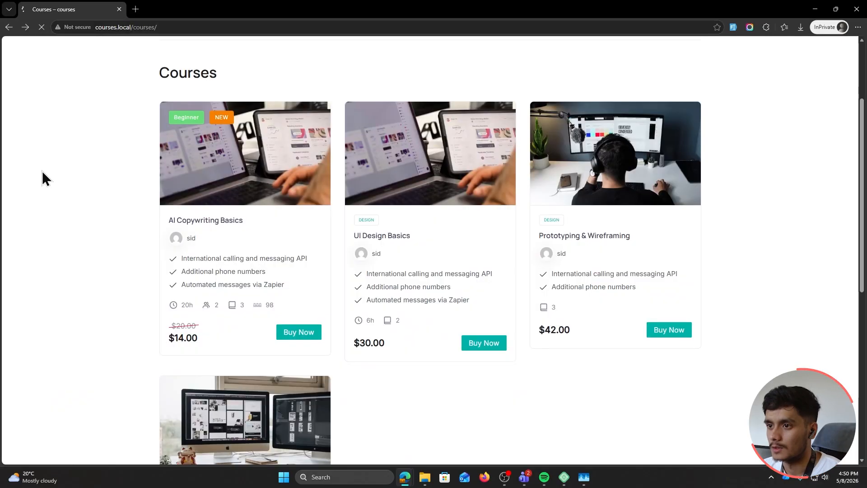
scroll(27, 284, "up", 2)
scroll(20, 293, "down", 1)
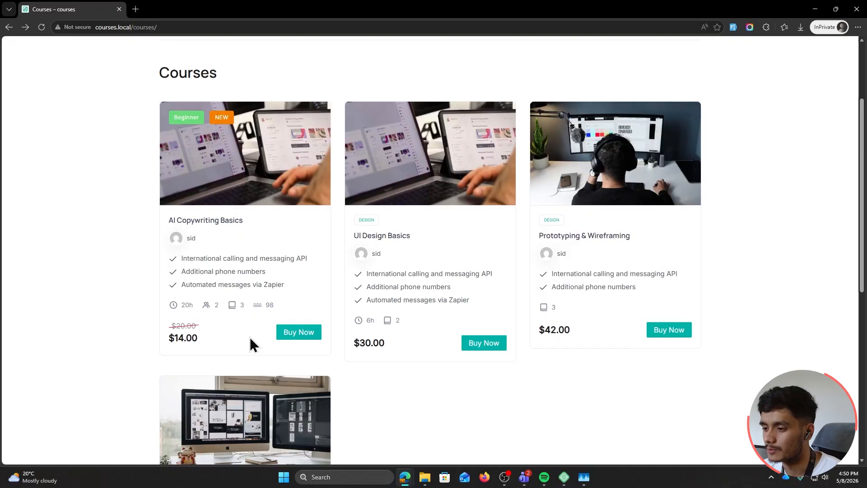
left_click(307, 334)
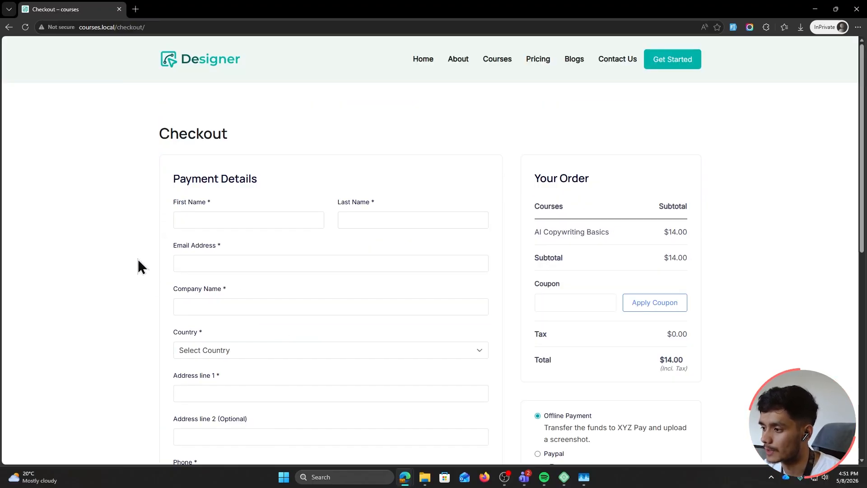
Apply coupon SUMMER2026 at checkout, confirm $2.80 off $14.00 leaving $11.20, then remove it
left_click(347, 304)
left_click(544, 303)
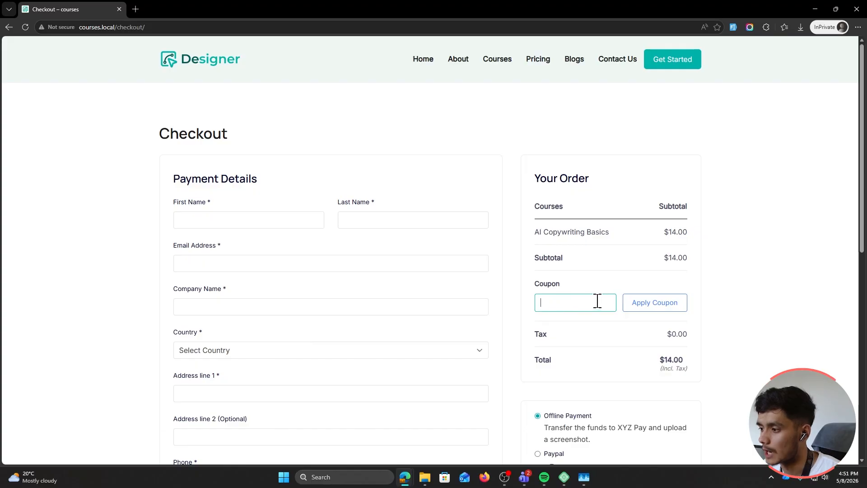
type("SUMM")
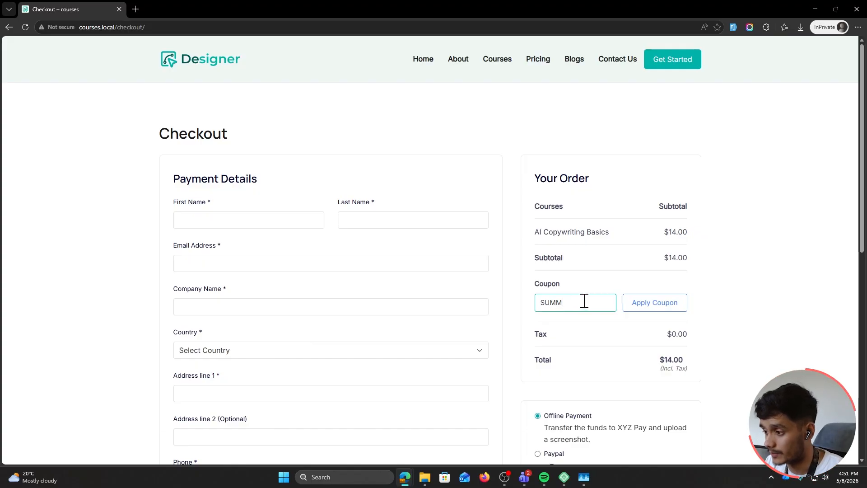
type("ER2026")
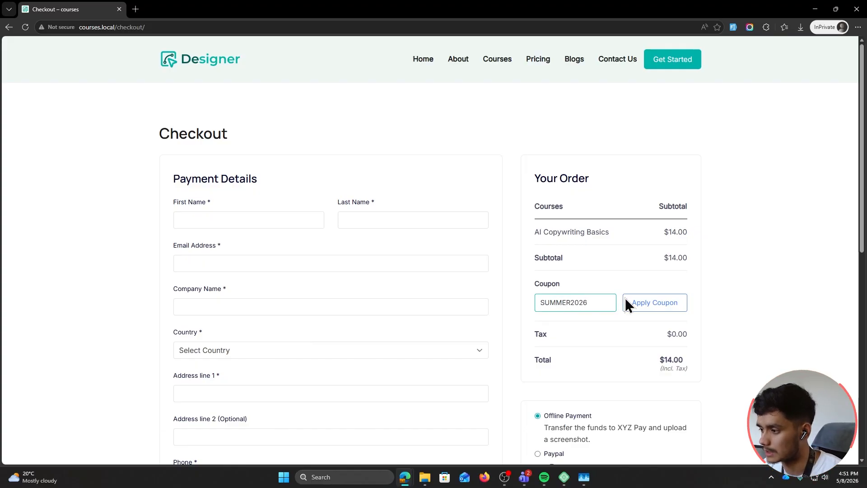
left_click(677, 302)
scroll(737, 305, "down", 1)
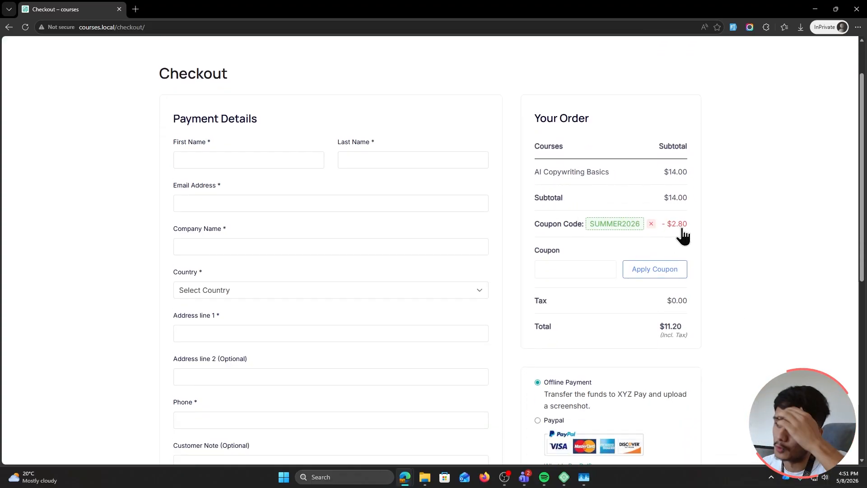
left_click(650, 223)
scroll(728, 277, "down", 3)
scroll(547, 219, "up", 4)
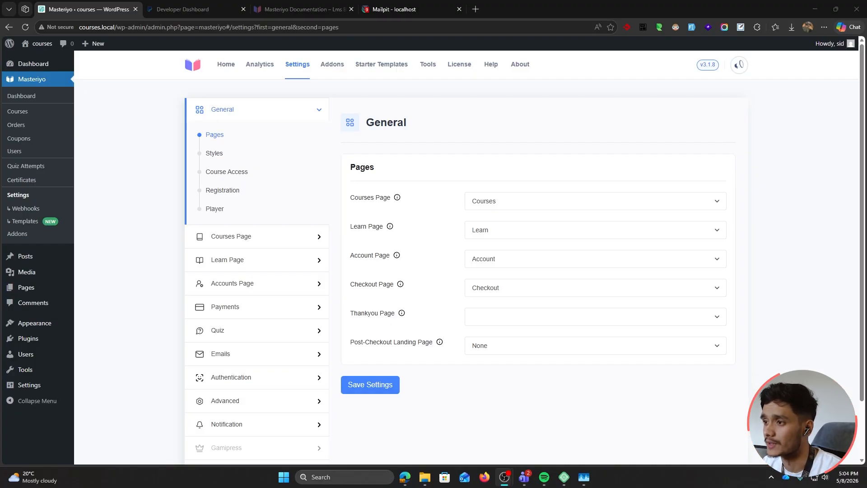
Return focus to the admin browser window showing Masteriyo Settings
left_click(154, 315)
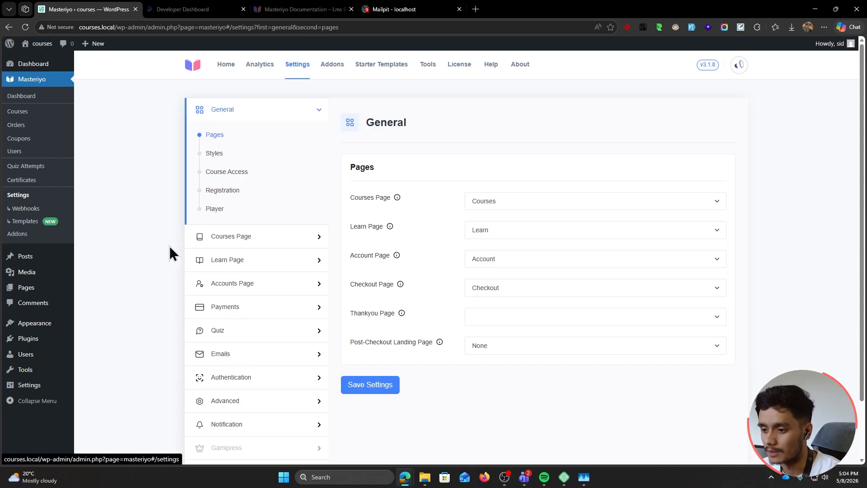
left_click(256, 359)
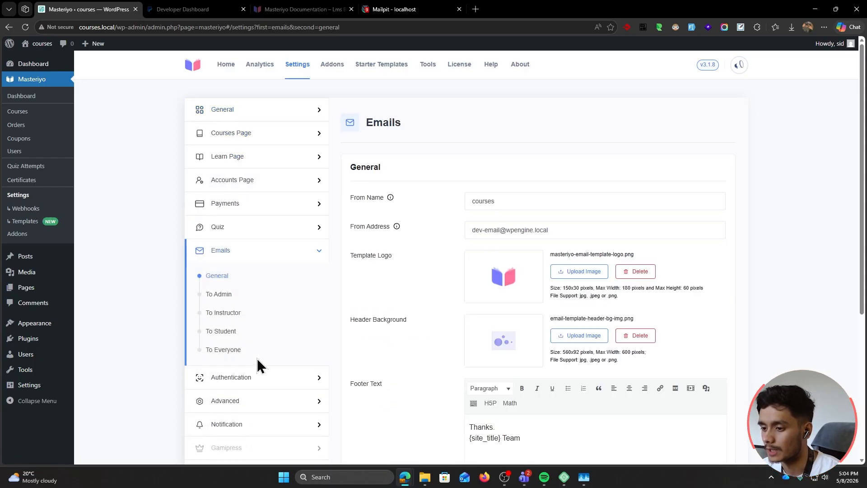
scroll(400, 323, "down", 1)
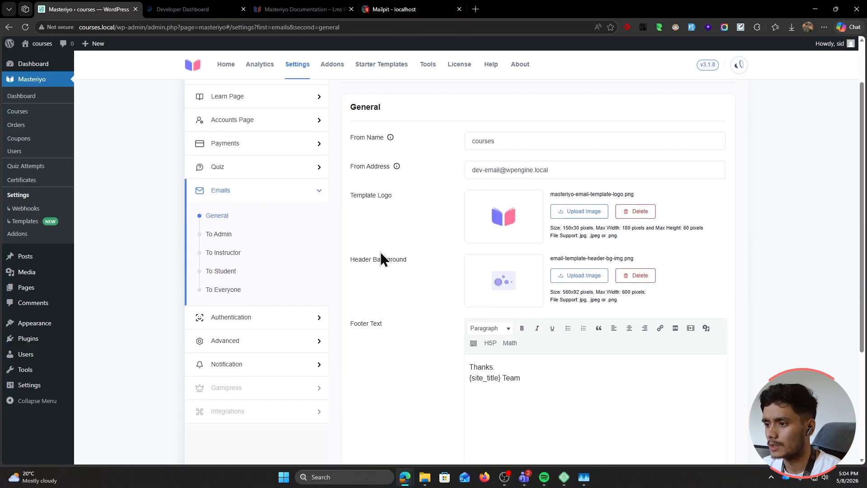
scroll(427, 335, "up", 1)
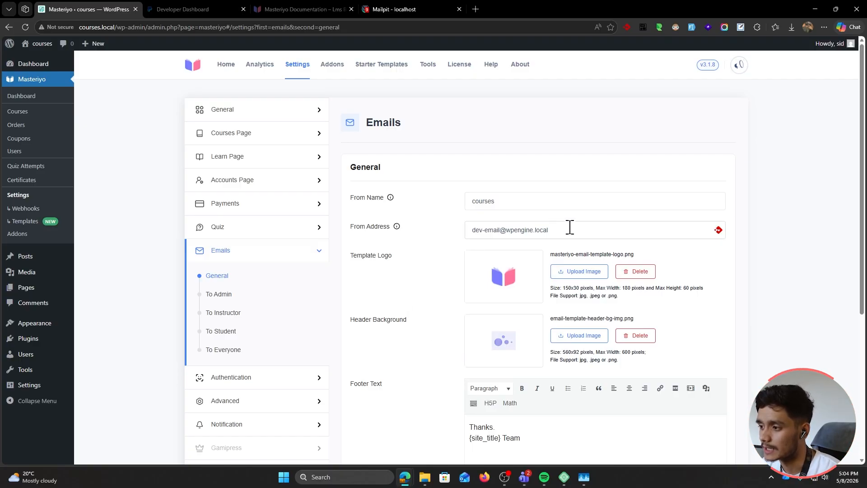
left_click_drag(567, 227, 361, 233)
key("BackSpace")
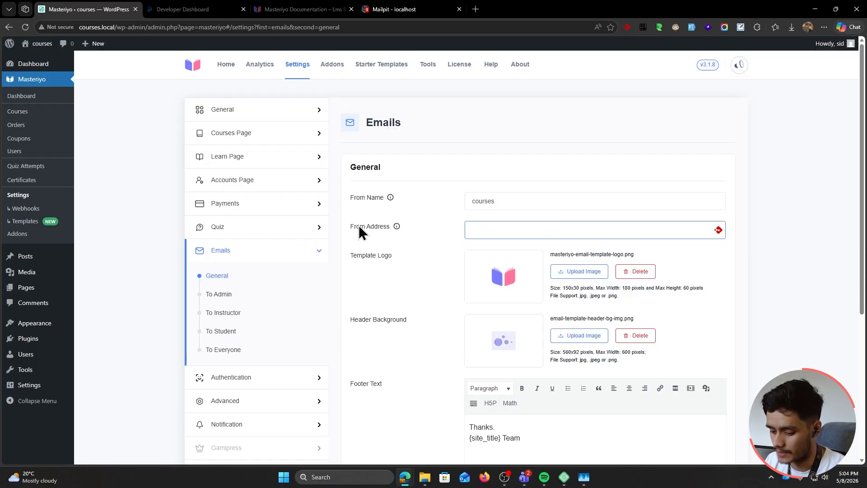
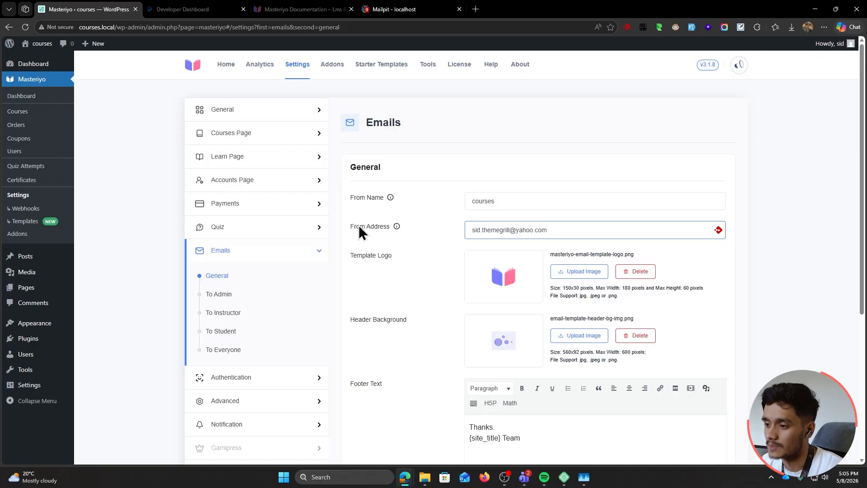
key("ctrl+z")
key("ctrl+z")
left_click(436, 244)
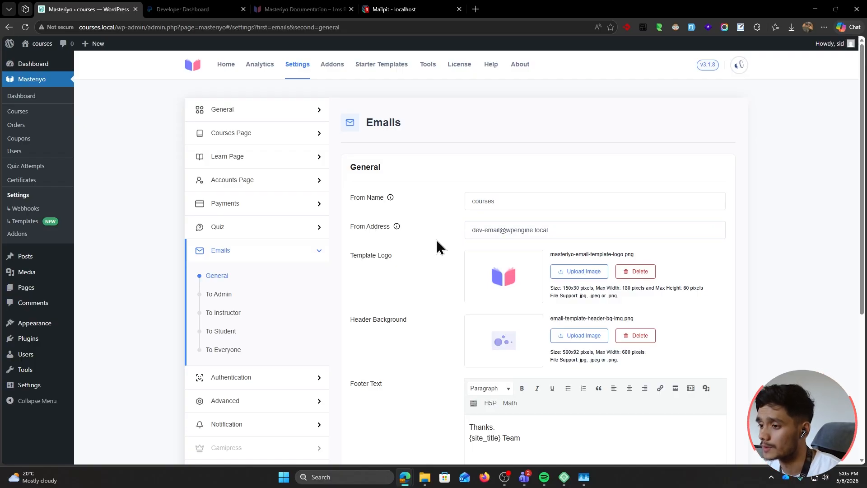
left_click_drag(346, 228, 397, 225)
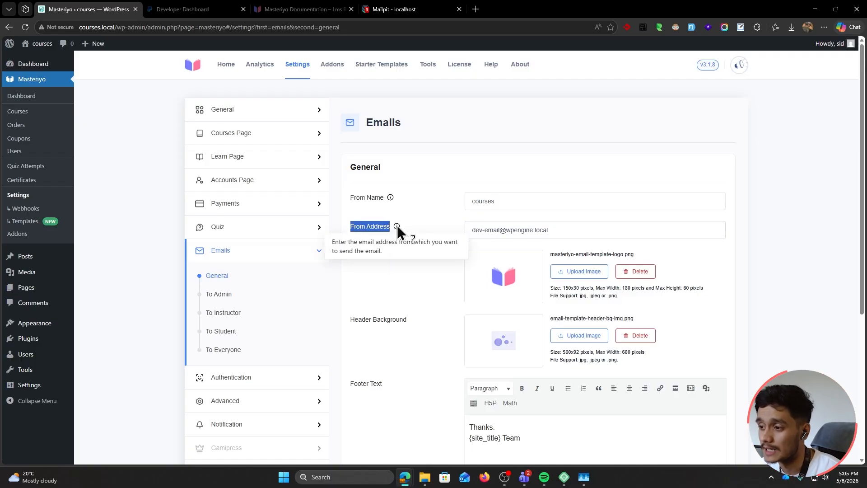
left_click(437, 226)
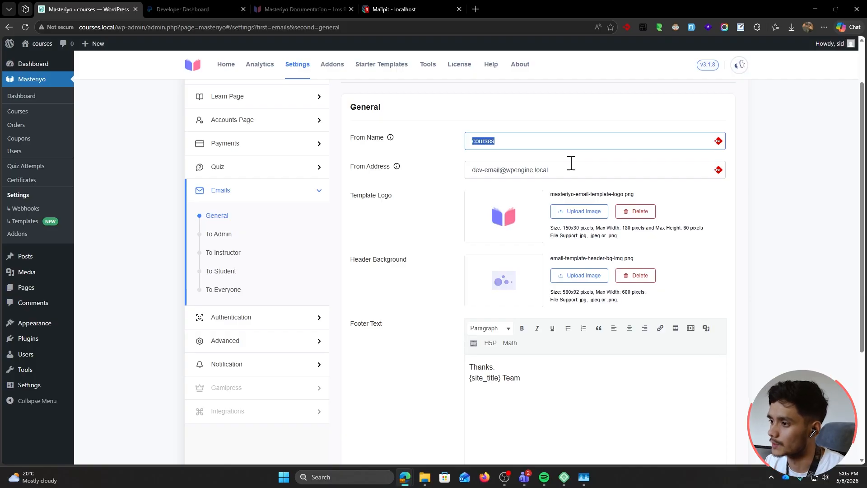
Change the From Name sender field to 'Info brandname'
type("Info ")
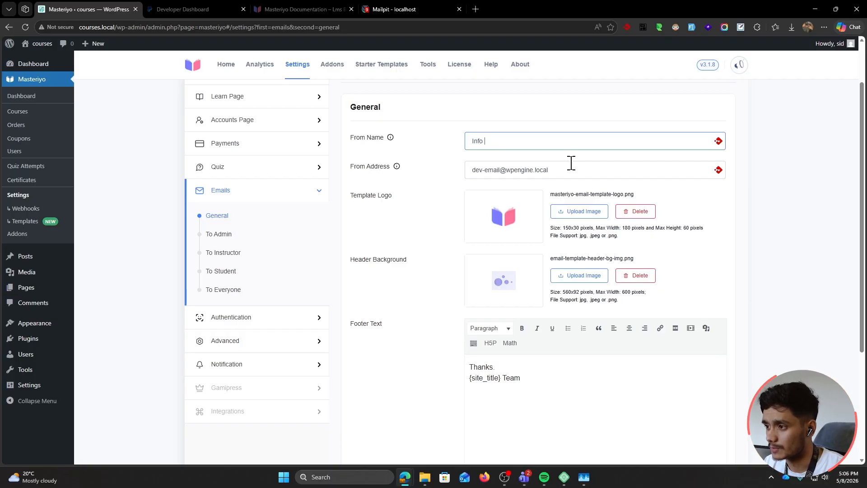
type("brandna")
key("BackSpace")
key("BackSpace")
type("dname")
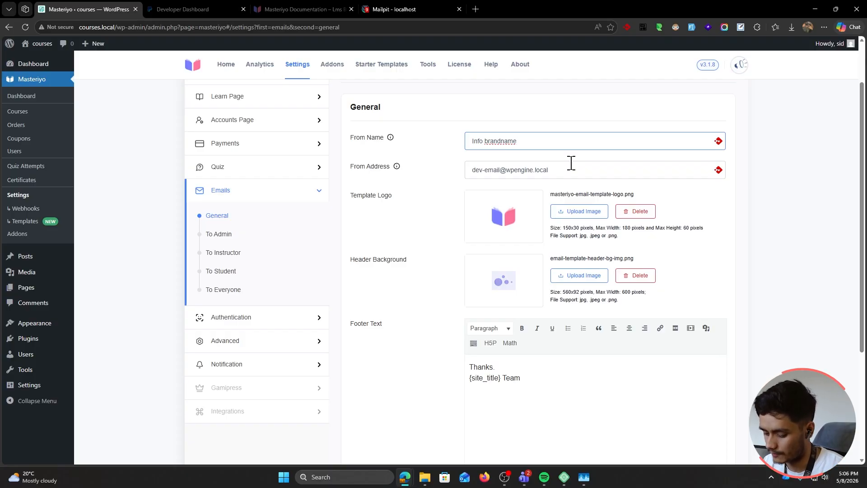
left_click(411, 207)
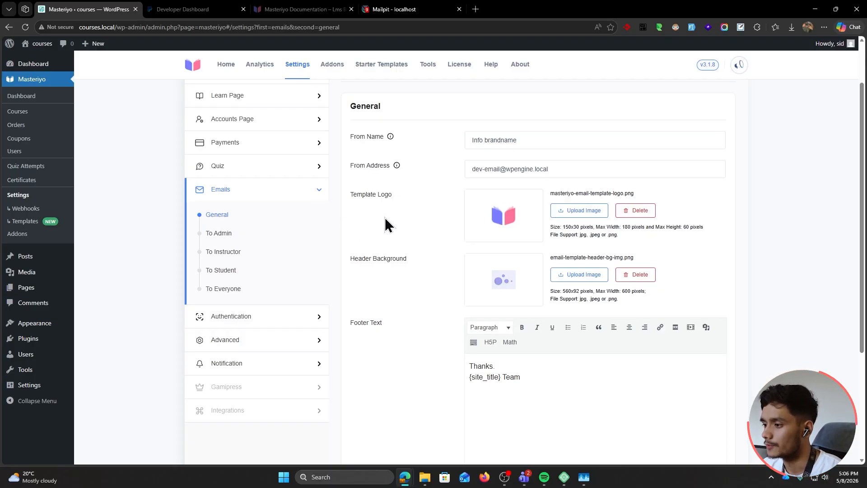
scroll(385, 217, "down", 3)
scroll(385, 218, "up", 3)
scroll(384, 218, "up", 2)
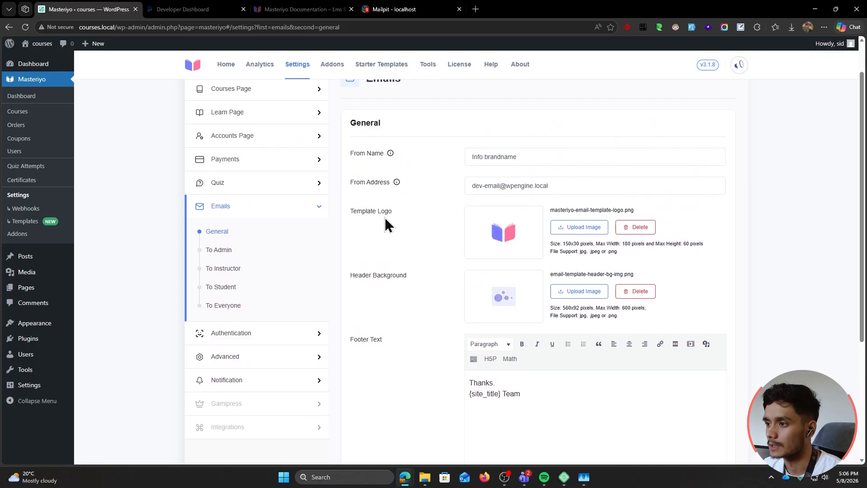
Compare with the test mailbox email, then review the logo requirements and 'Thanks, {site_title} Team' footer
left_click(404, 9)
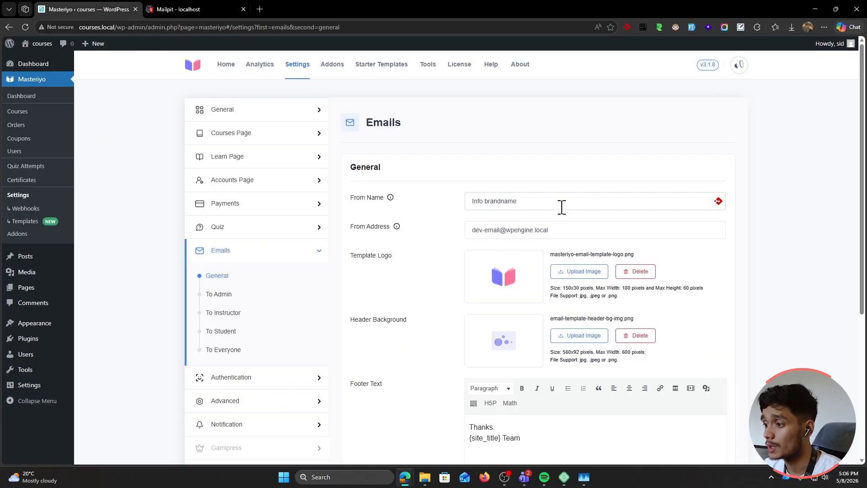
scroll(559, 202, "down", 3)
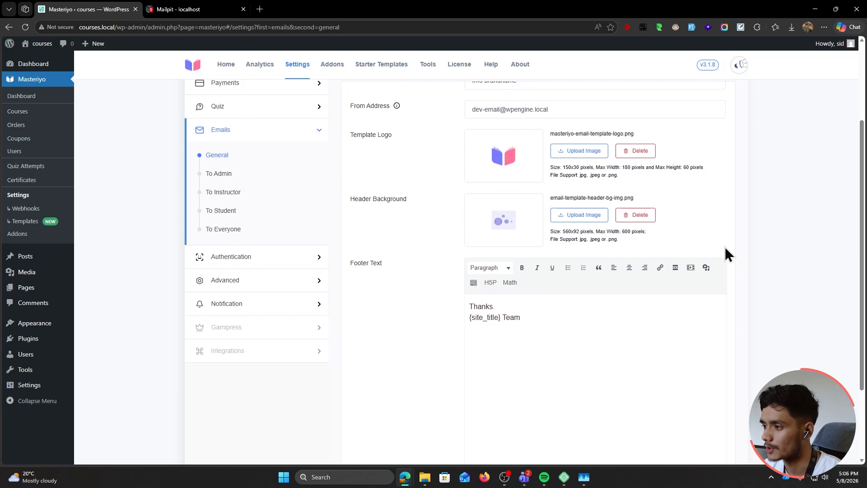
left_click_drag(564, 167, 604, 176)
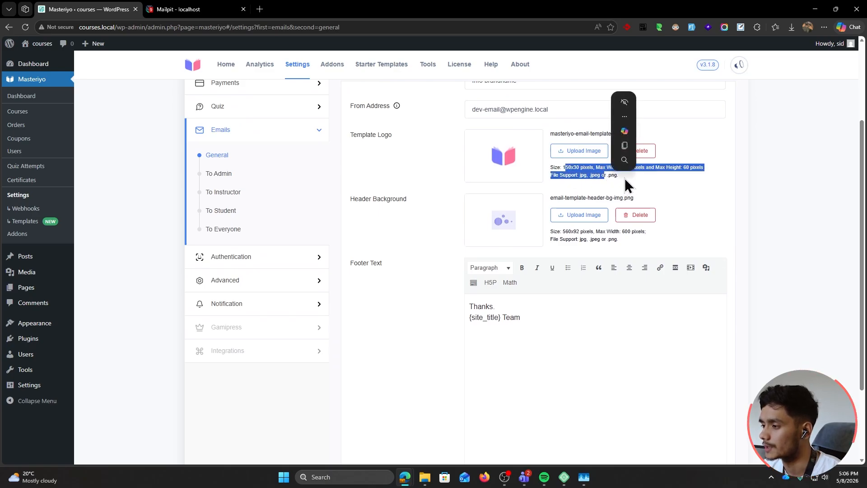
left_click(627, 186)
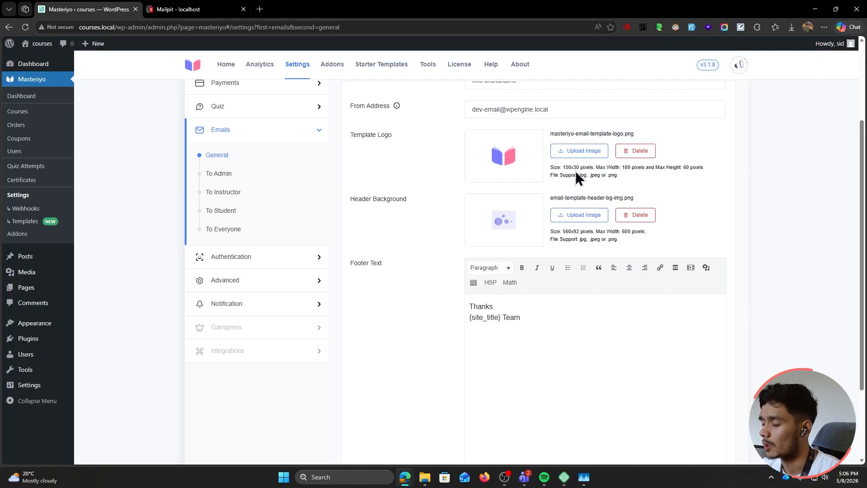
left_click_drag(557, 325, 464, 311)
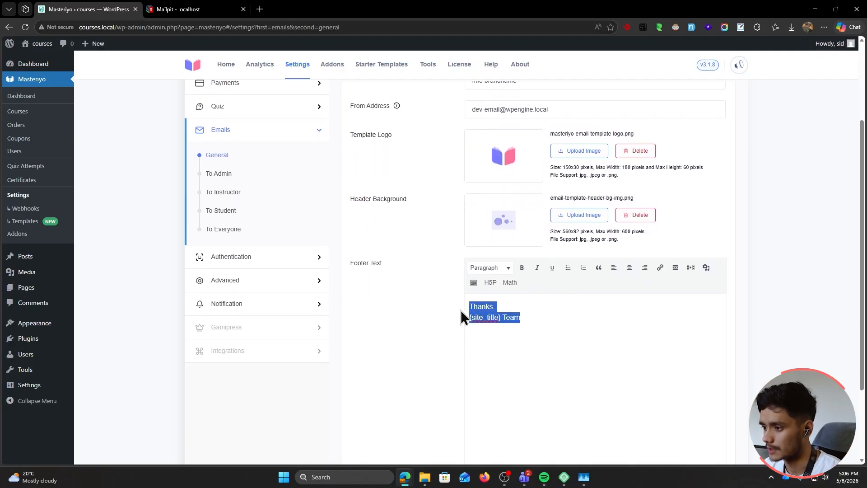
left_click(542, 325)
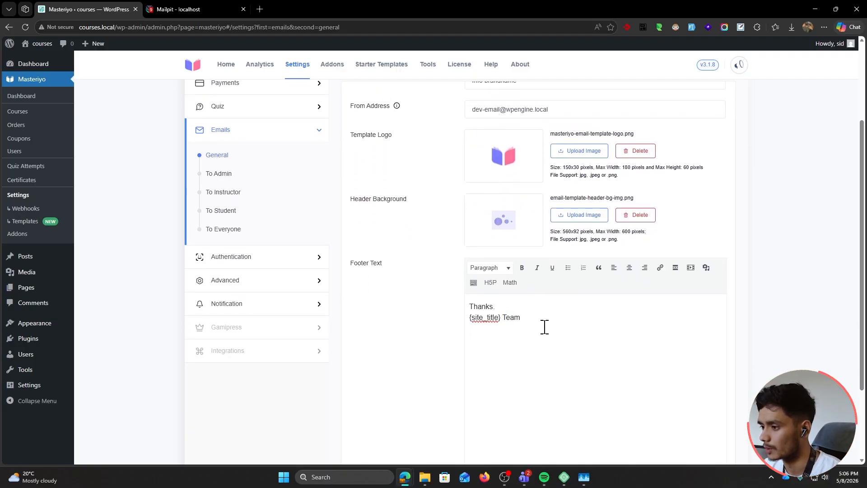
left_click_drag(501, 318, 470, 317)
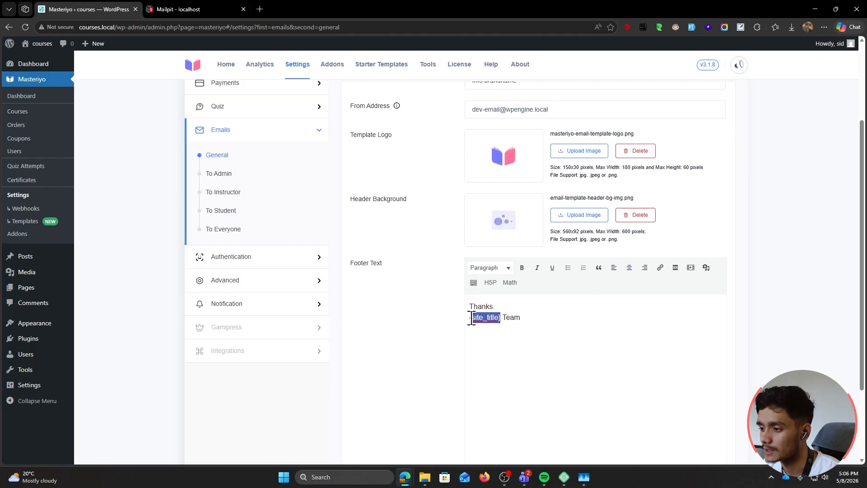
left_click(467, 318)
scroll(434, 313, "up", 2)
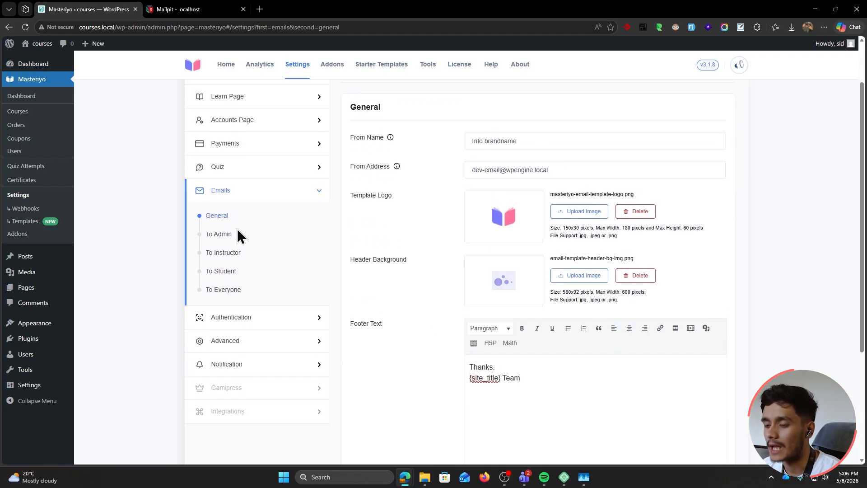
In the To Admin email list, preview the New Order email and close the preview
left_click(217, 234)
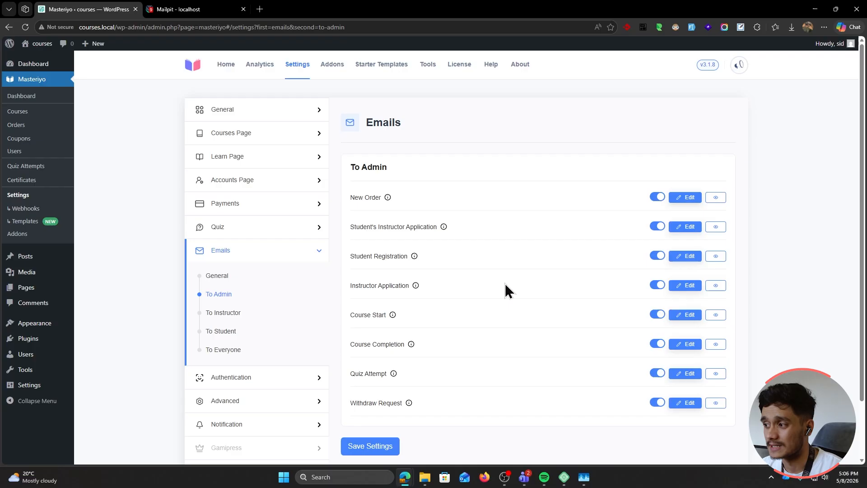
scroll(536, 357, "down", 1)
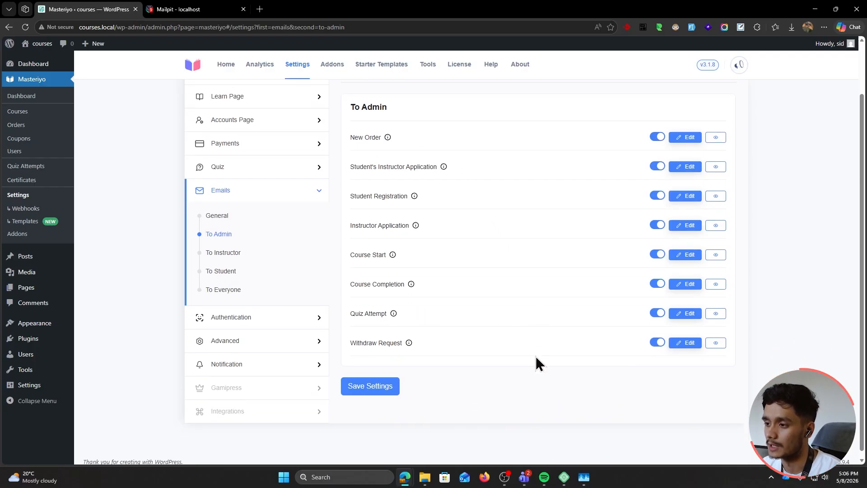
scroll(535, 355, "up", 1)
mouse_move(387, 198)
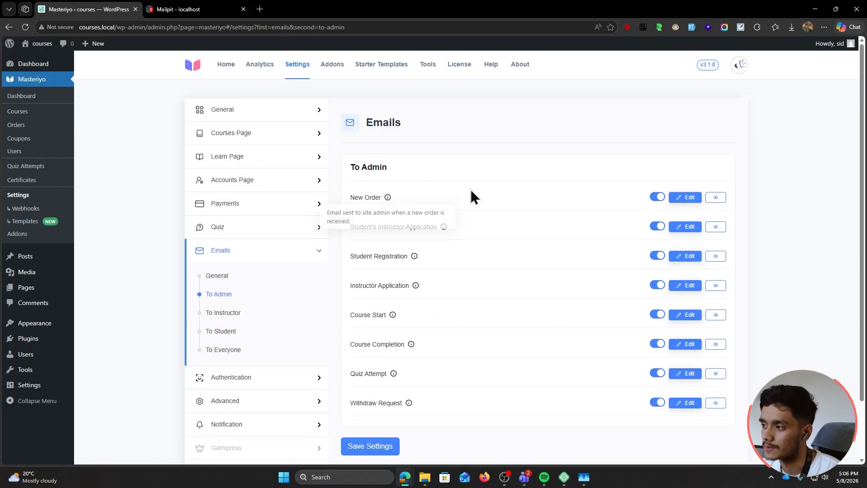
left_click(715, 199)
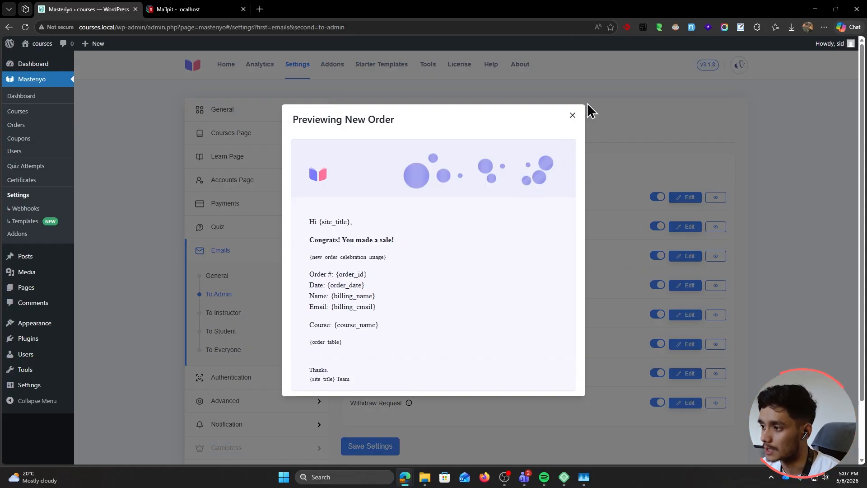
left_click(572, 117)
Open New Order's settings, trying an extra recipient but leaving To Address as {admin_email}
left_click(684, 196)
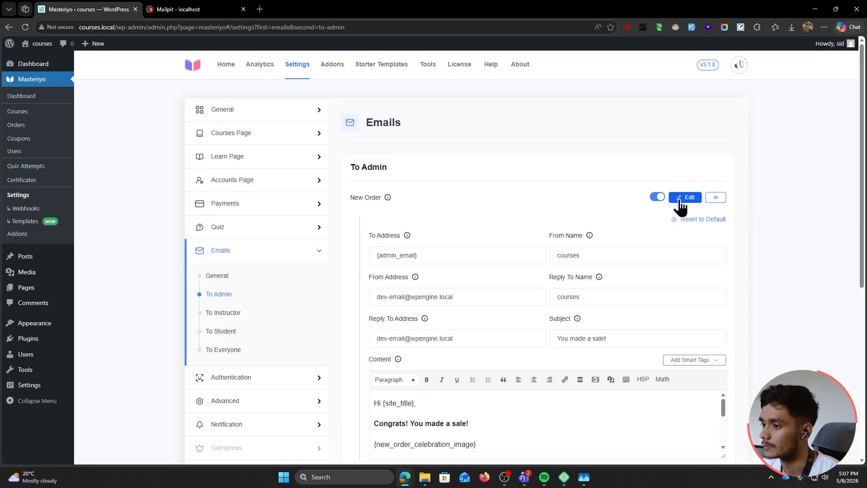
scroll(415, 220, "down", 1)
scroll(415, 220, "down", 1)
left_click(438, 133)
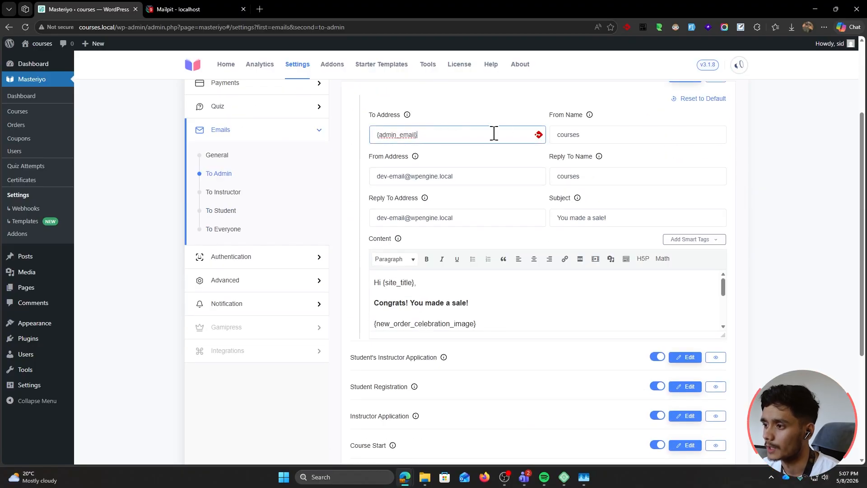
type(",")
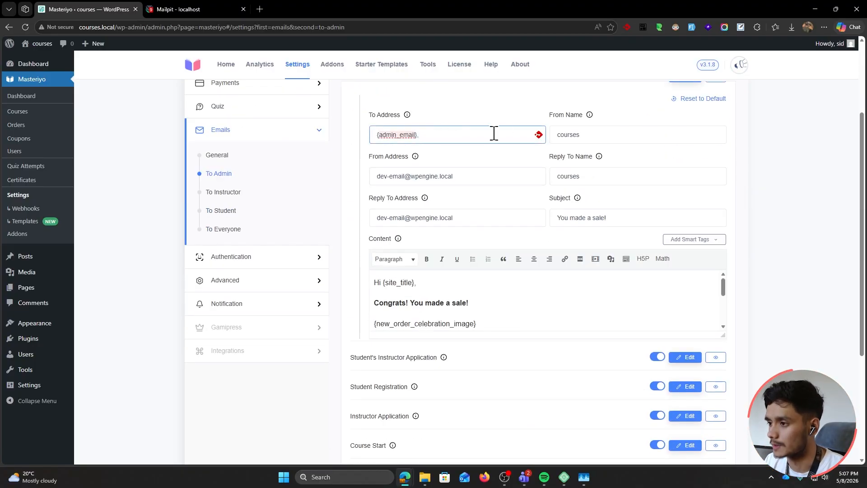
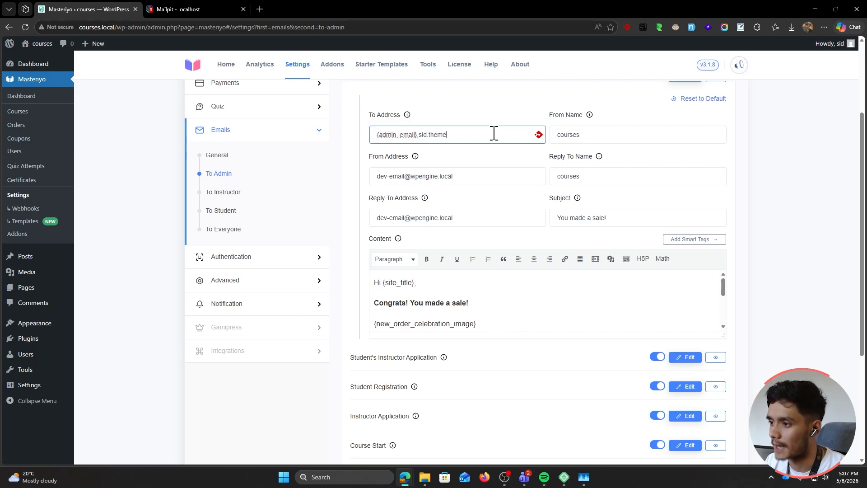
key("ctrl+BackSpace")
key("BackSpace")
key("BackSpace")
key("BackSpace")
key("BackSpace")
key("BackSpace")
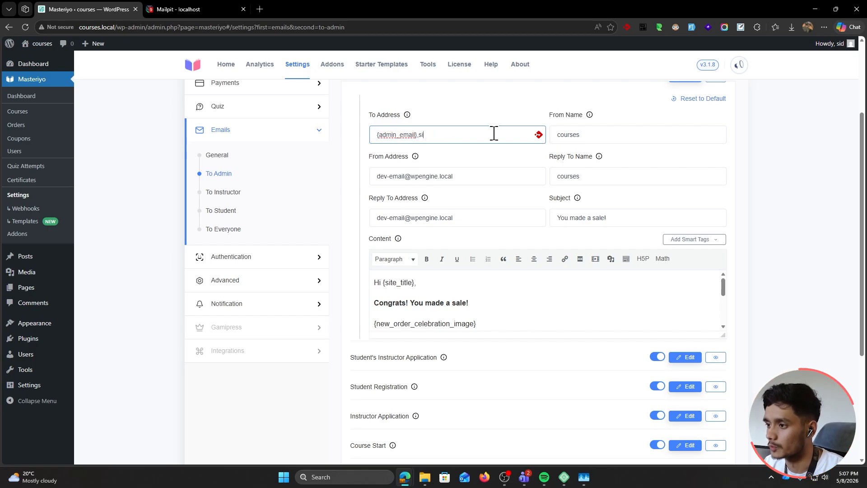
scroll(495, 213, "up", 1)
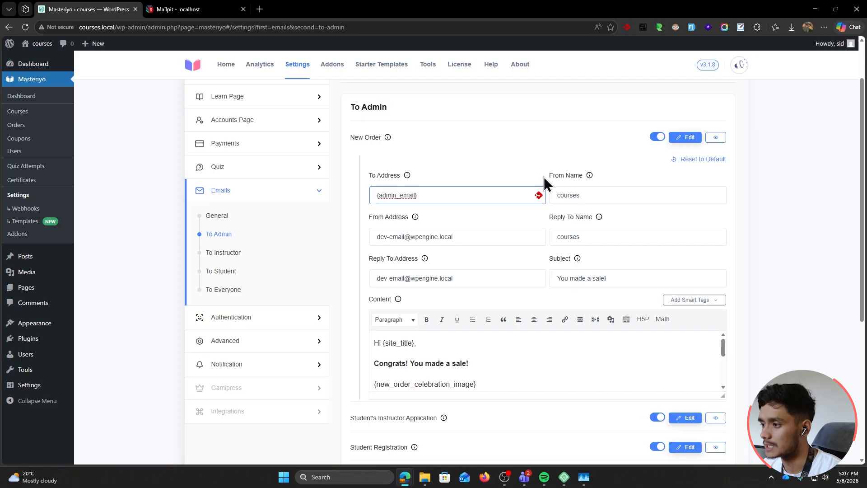
Look over the From, Reply To, Subject fields and smart tags, then collapse the form unchanged
left_click(587, 195)
left_click(495, 231)
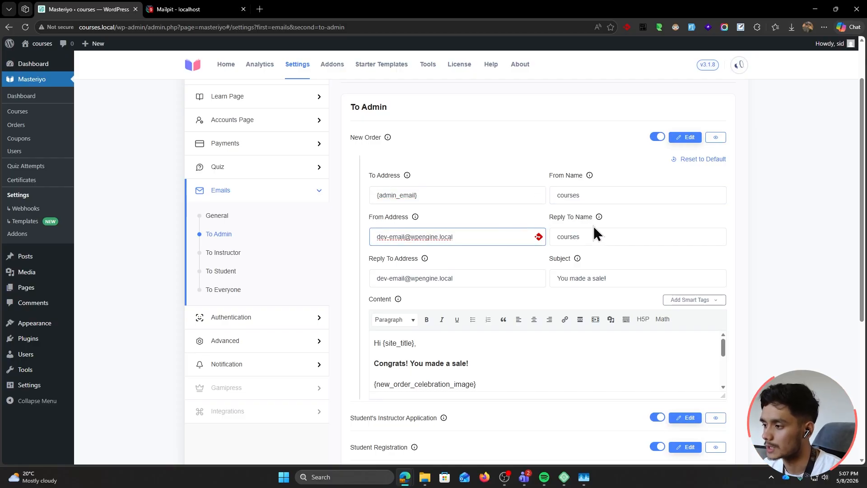
left_click(604, 233)
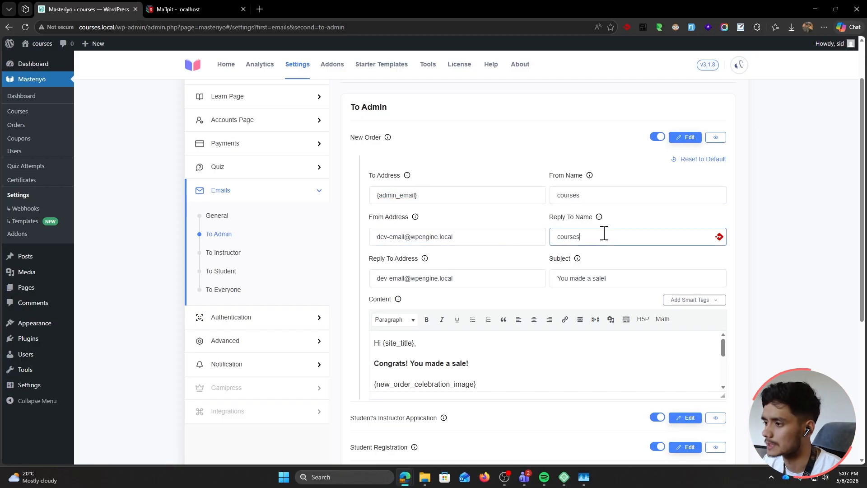
scroll(609, 234, "down", 1)
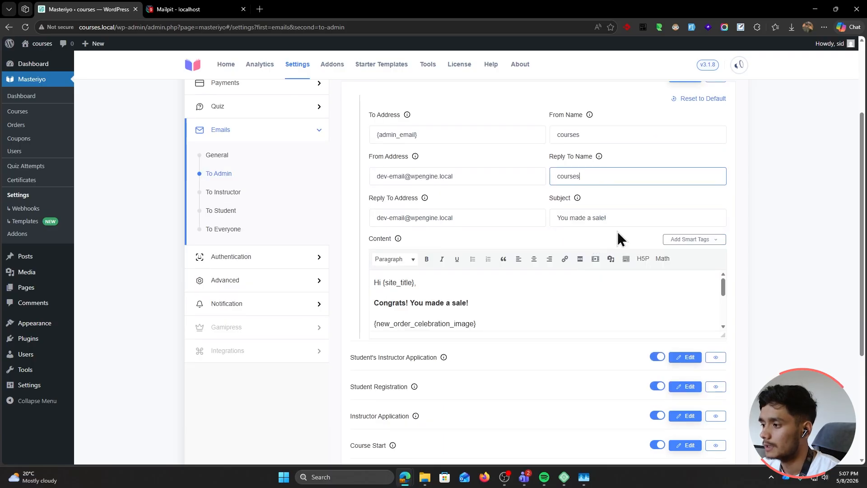
left_click(641, 218)
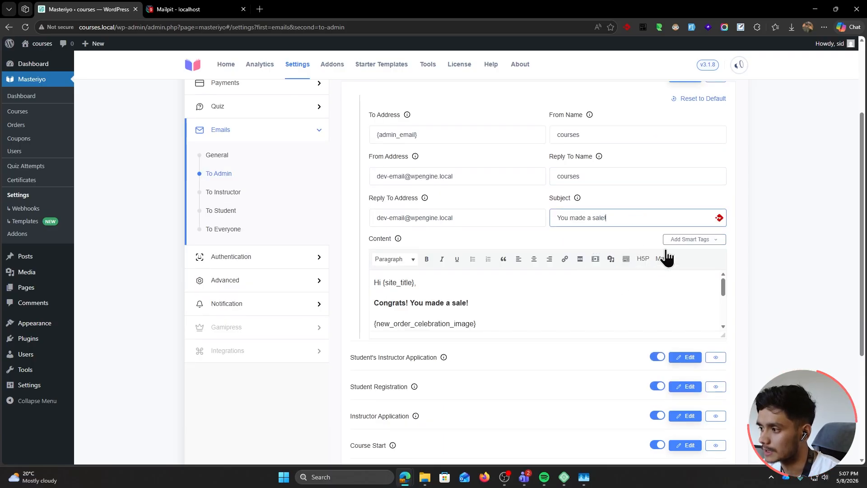
left_click(691, 239)
scroll(695, 343, "down", 3)
scroll(696, 354, "up", 2)
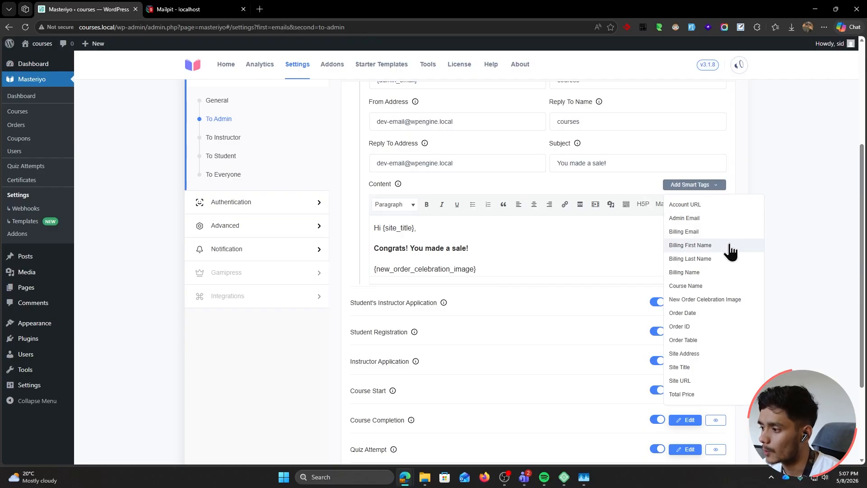
left_click(560, 252)
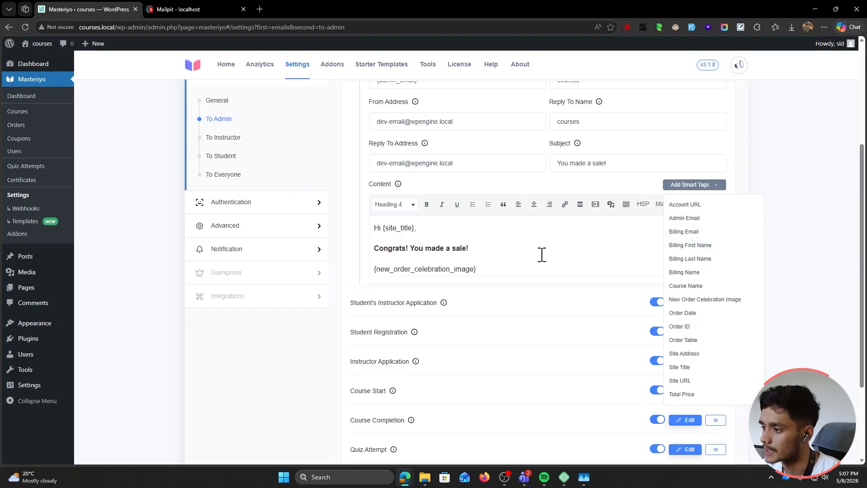
left_click(541, 264)
left_click(718, 185)
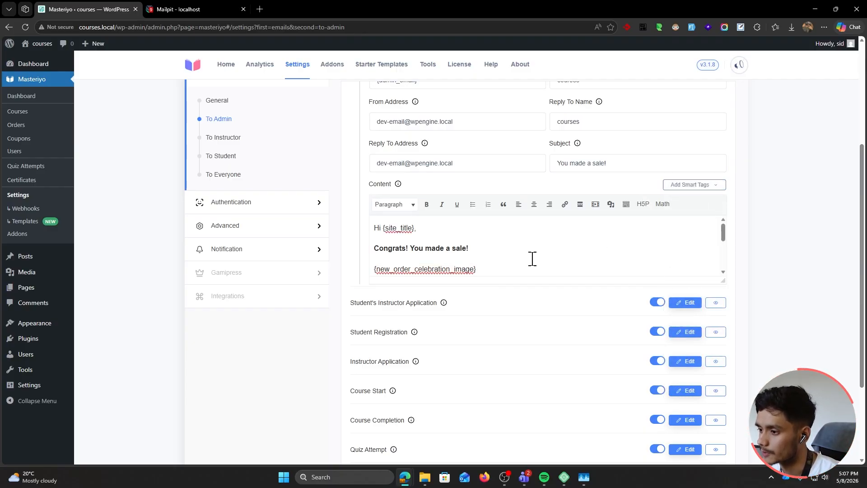
scroll(555, 274, "up", 2)
left_click(679, 146)
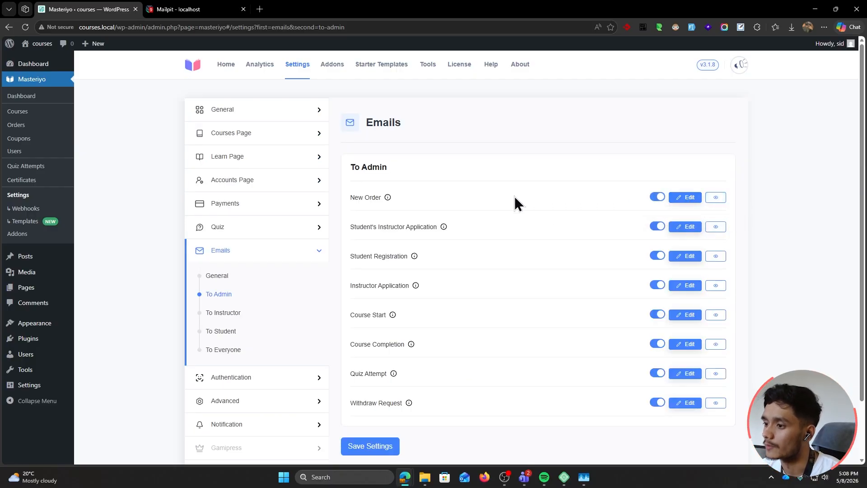
Toggle the Withdraw Request and New Order emails off and back on, then show To Instructor emails
scroll(514, 199, "down", 1)
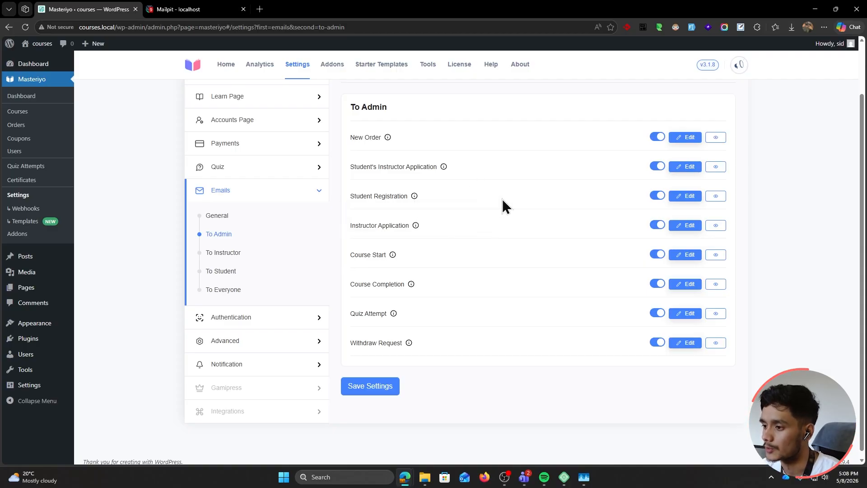
scroll(507, 189, "down", 1)
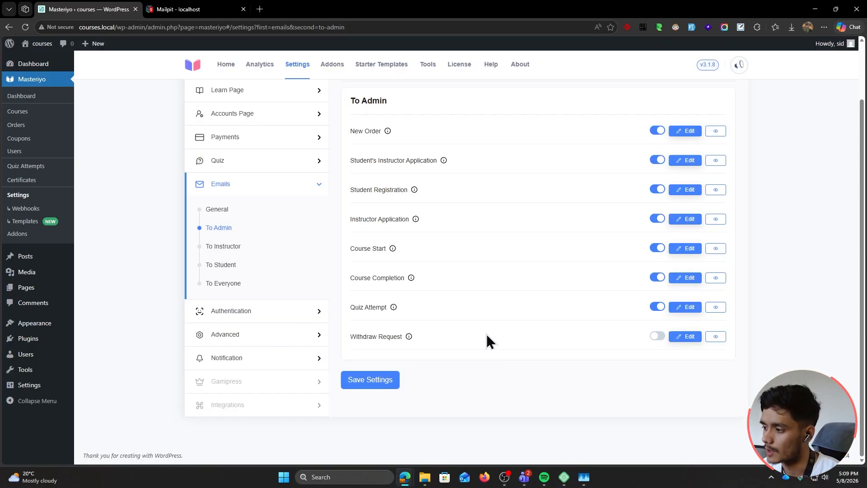
left_click(656, 338)
left_click(656, 338)
left_click(656, 131)
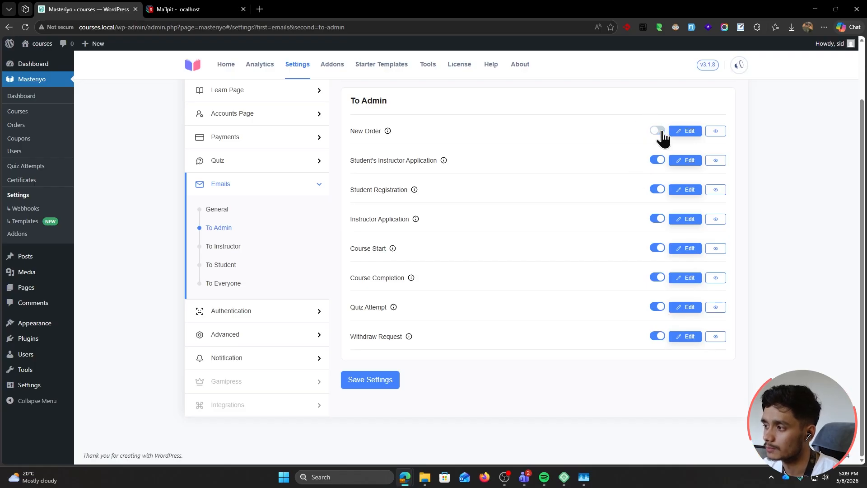
left_click(660, 132)
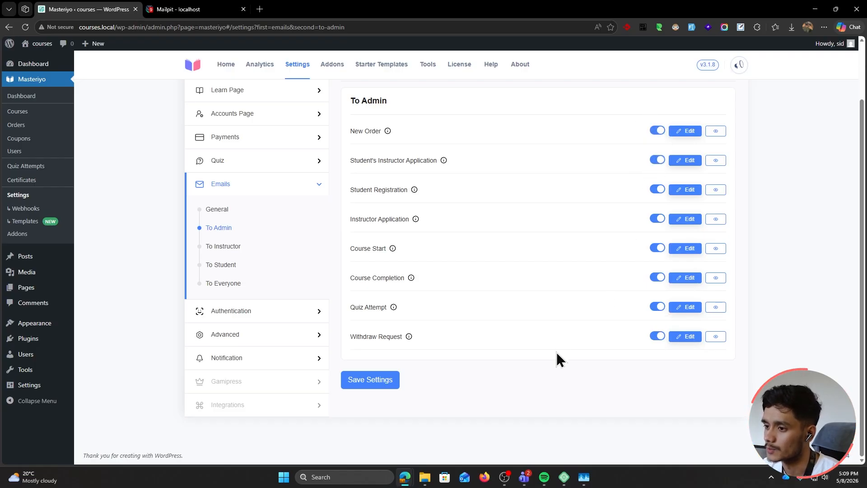
scroll(214, 241, "up", 2)
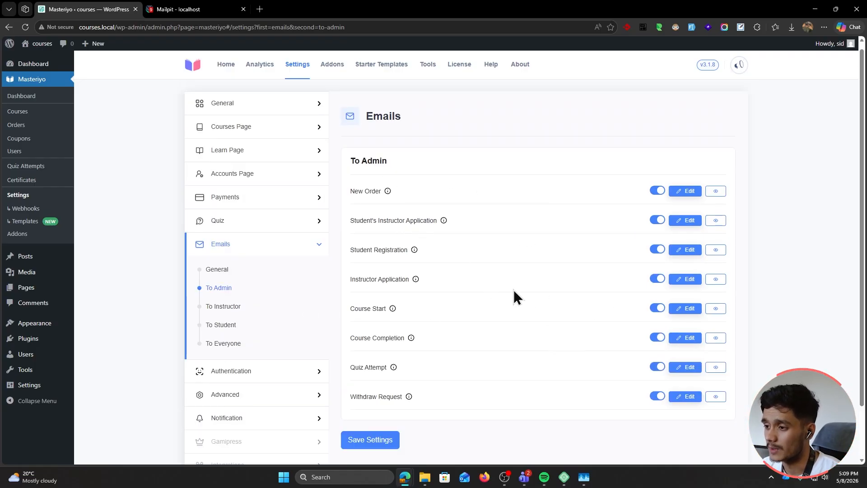
left_click(224, 306)
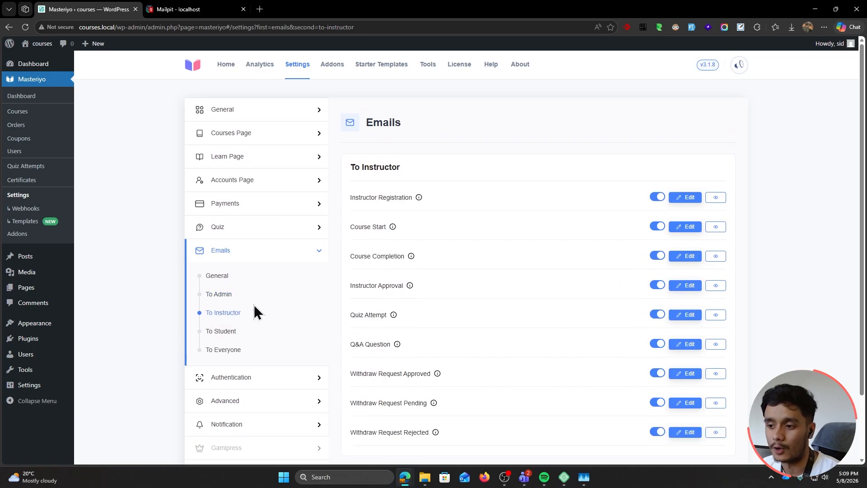
Scroll the instructor emails, then switch to the To Student email list
scroll(506, 313, "down", 1)
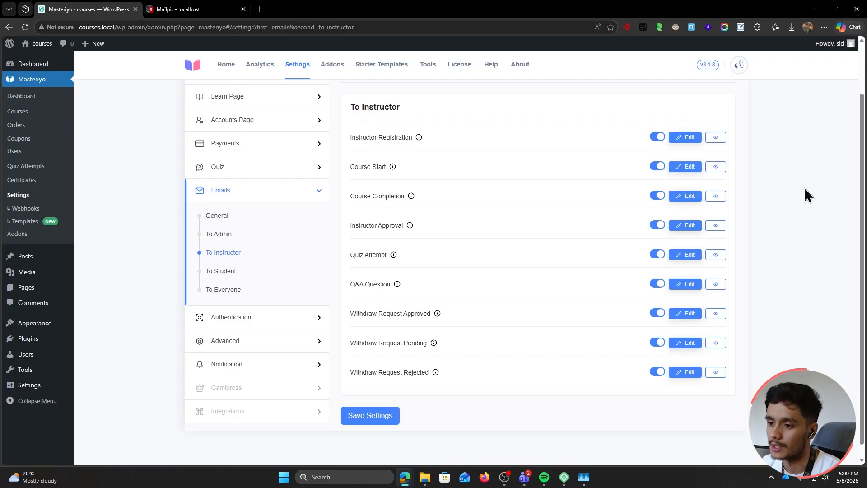
left_click(226, 272)
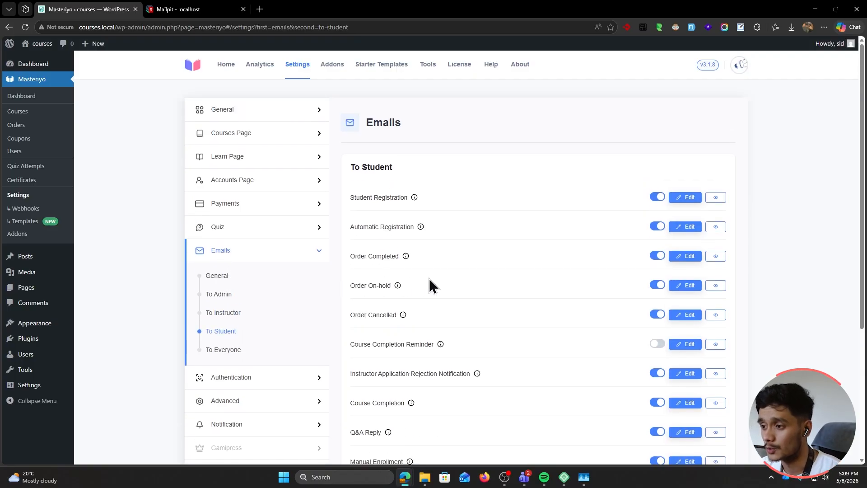
Preview the Student Registration email, reading its welcome and login instructions, then close it
scroll(429, 279, "down", 3)
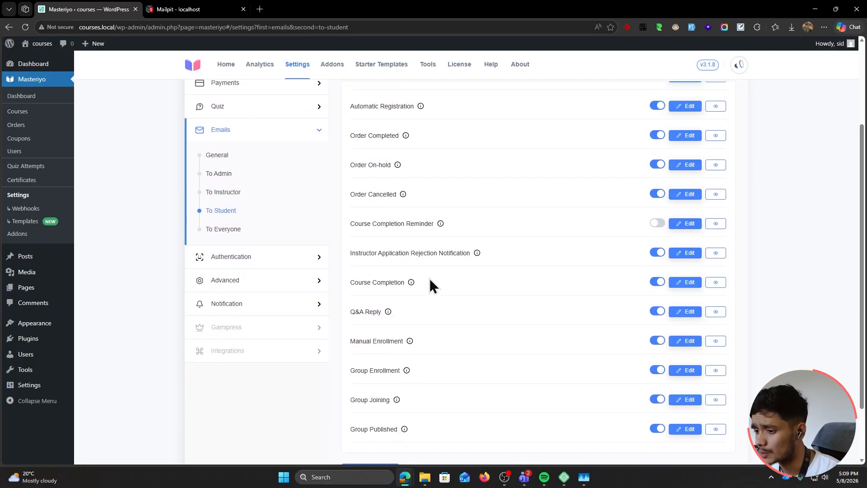
scroll(466, 295, "up", 3)
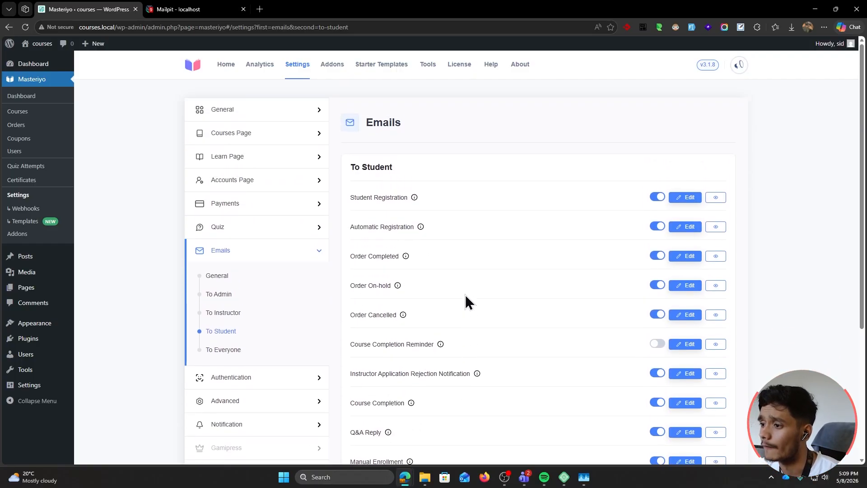
scroll(465, 294, "down", 4)
scroll(465, 294, "up", 3)
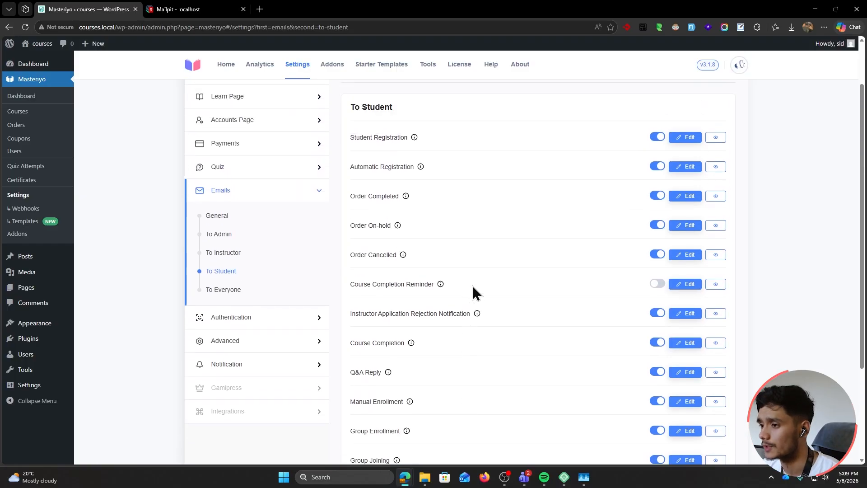
left_click(716, 137)
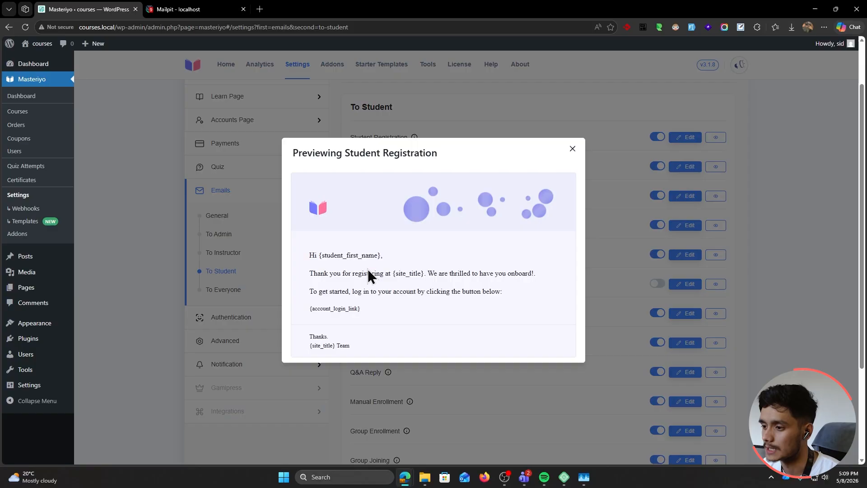
left_click_drag(391, 276, 506, 276)
left_click(370, 292)
left_click_drag(371, 292, 478, 297)
left_click(374, 308)
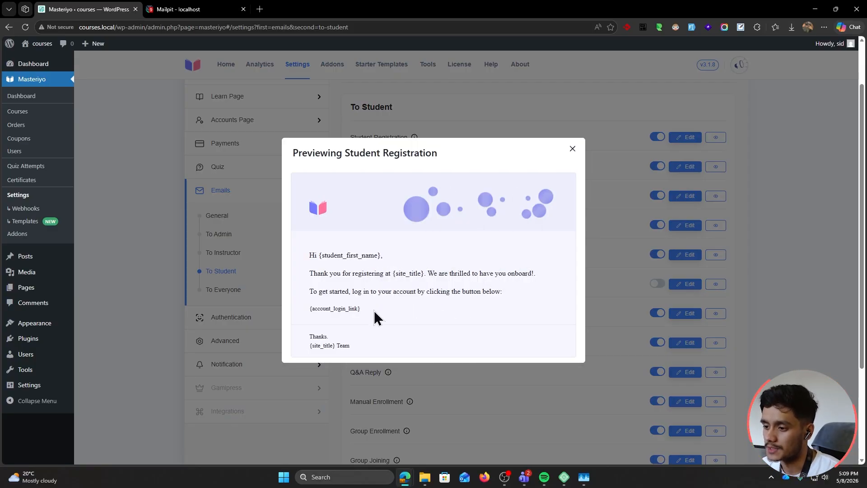
left_click_drag(374, 310, 304, 289)
left_click(394, 304)
left_click(572, 149)
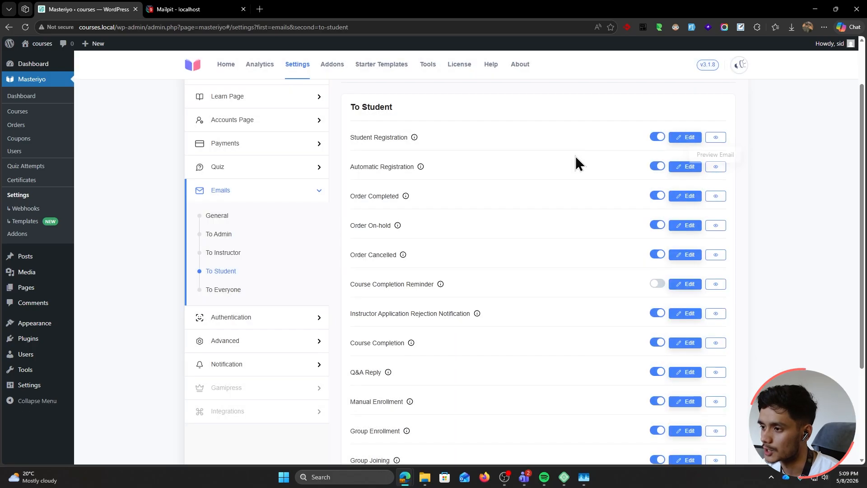
Preview the Automatic Registration email, checking its generated password placeholder, then close it
left_click(715, 167)
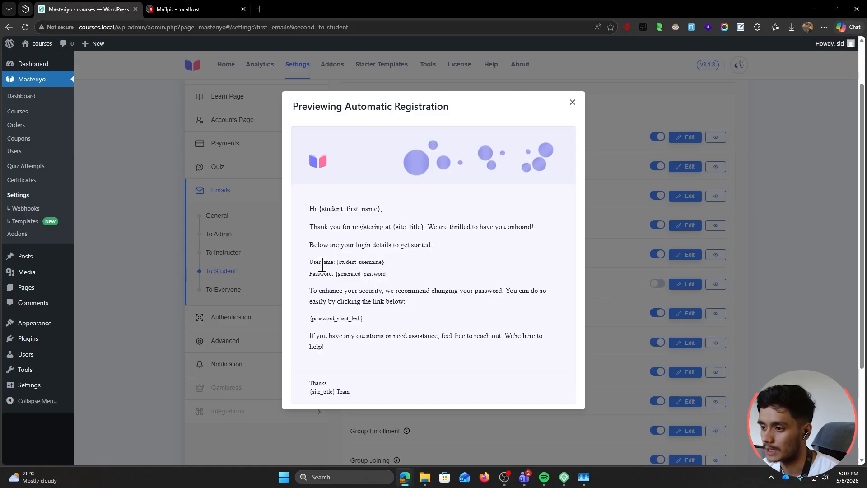
left_click_drag(337, 273, 447, 273)
left_click(472, 266)
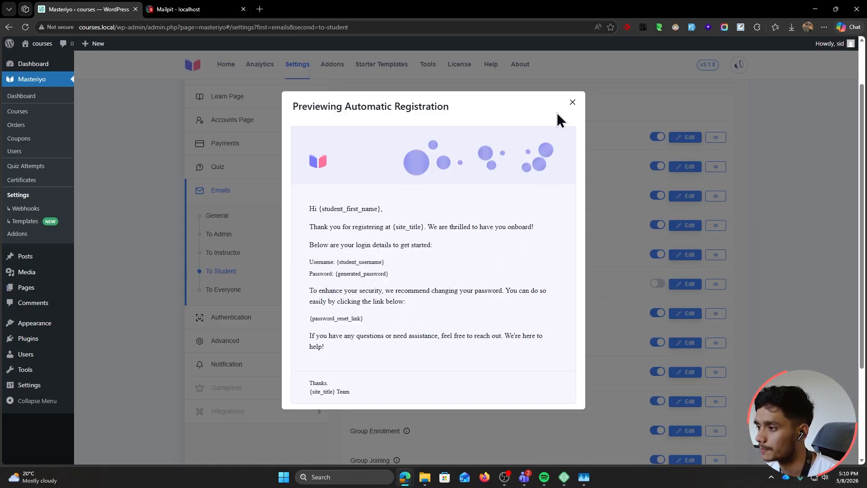
left_click(572, 103)
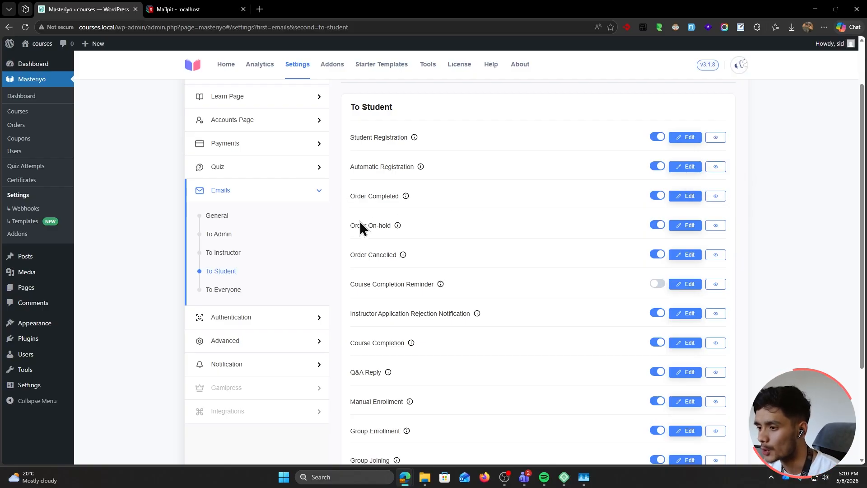
scroll(343, 221, "down", 1)
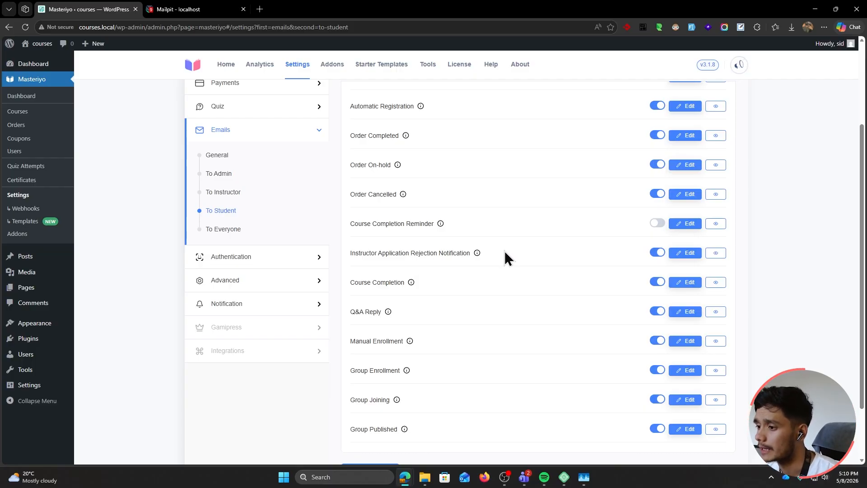
scroll(499, 249, "down", 1)
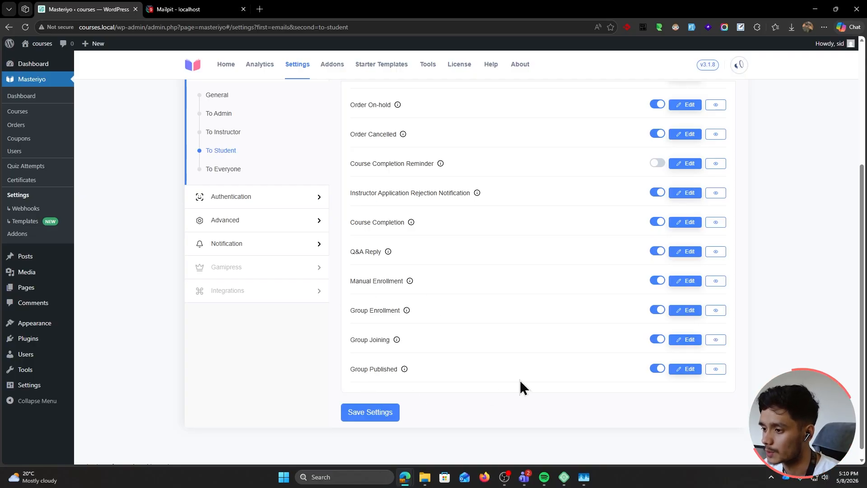
left_click(658, 280)
left_click(657, 281)
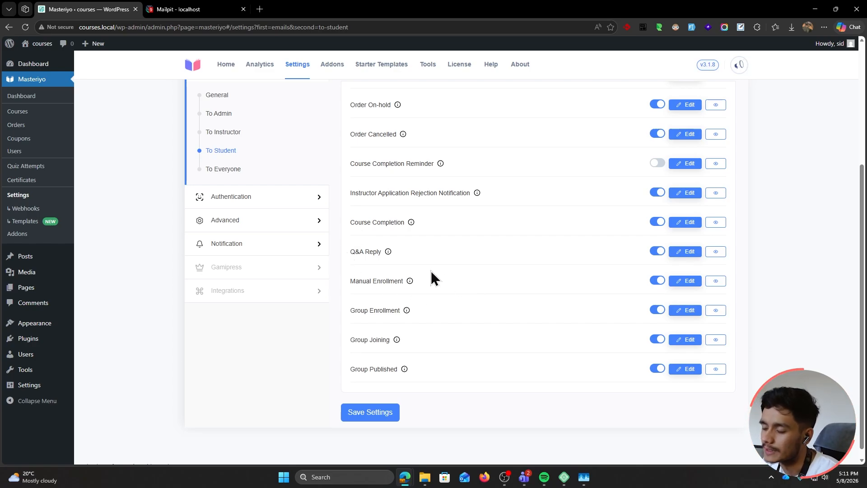
left_click(715, 279)
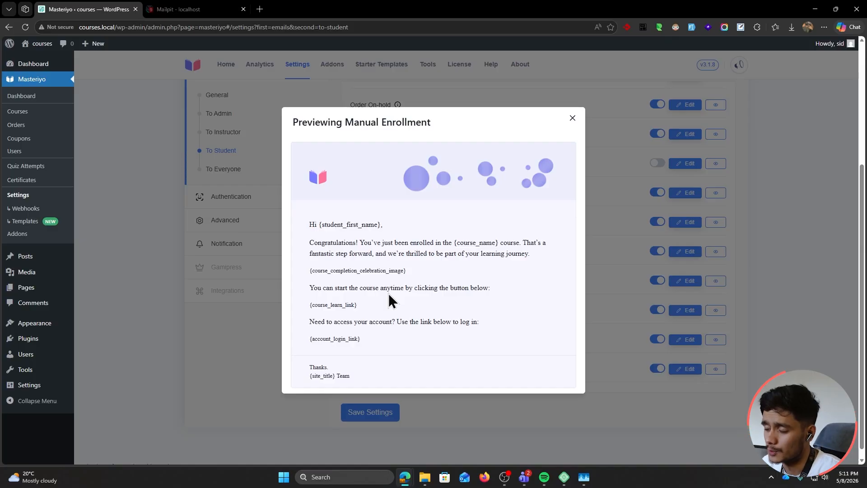
left_click(572, 121)
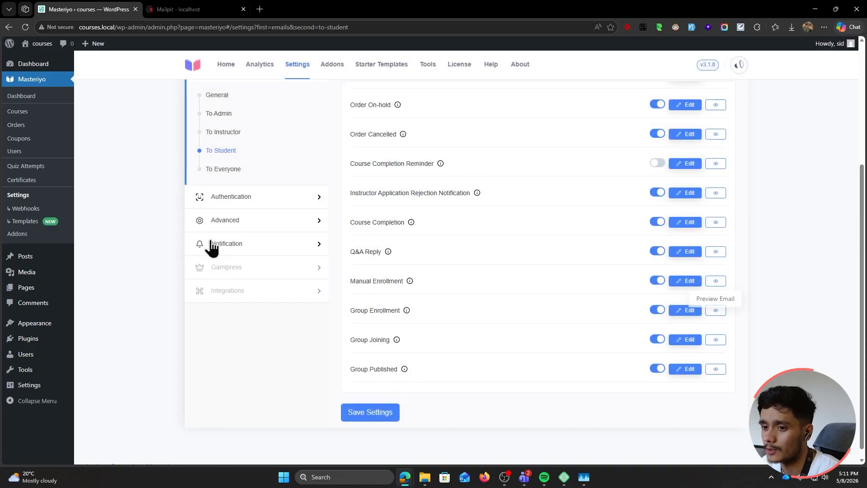
middle_click(37, 240)
left_click(217, 7)
left_click(650, 93)
type("manual")
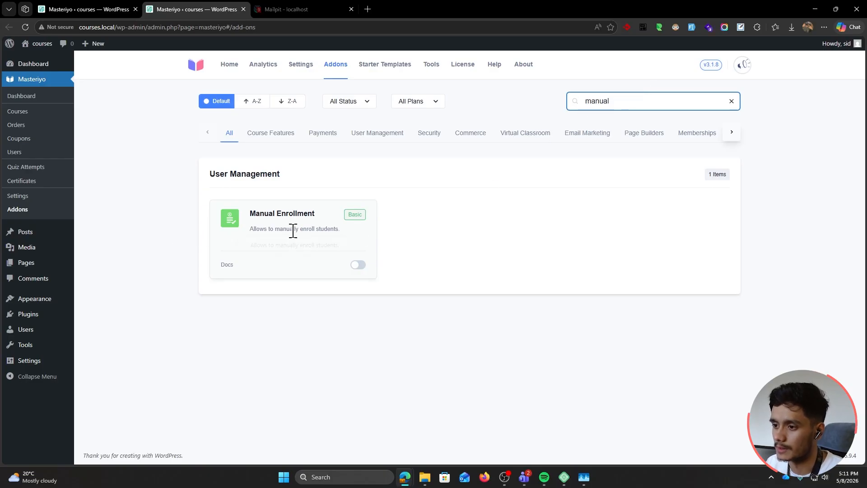
left_click(243, 9)
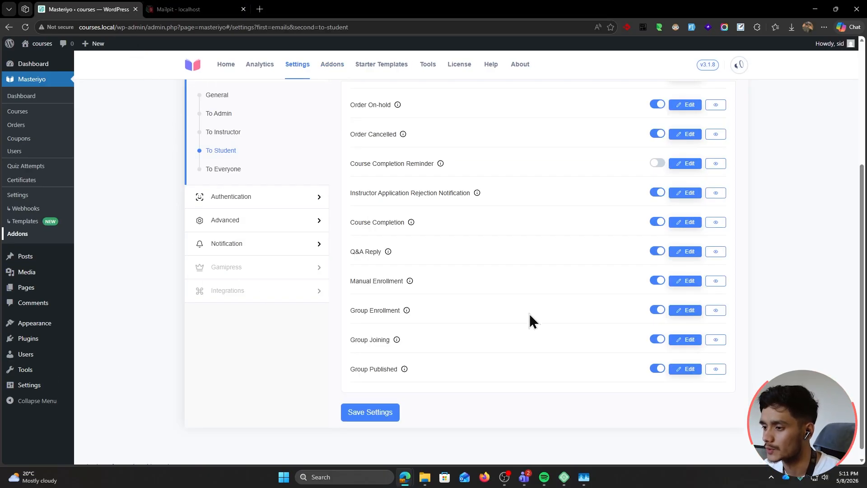
scroll(511, 351, "up", 1)
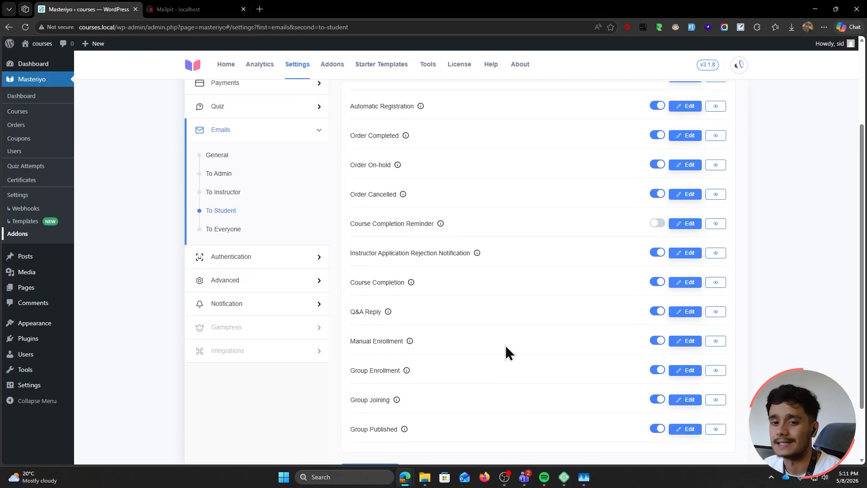
Post 'Why are apples red?' in the Which AI to use? lesson's Questions tab, then return to email settings
left_click(111, 27)
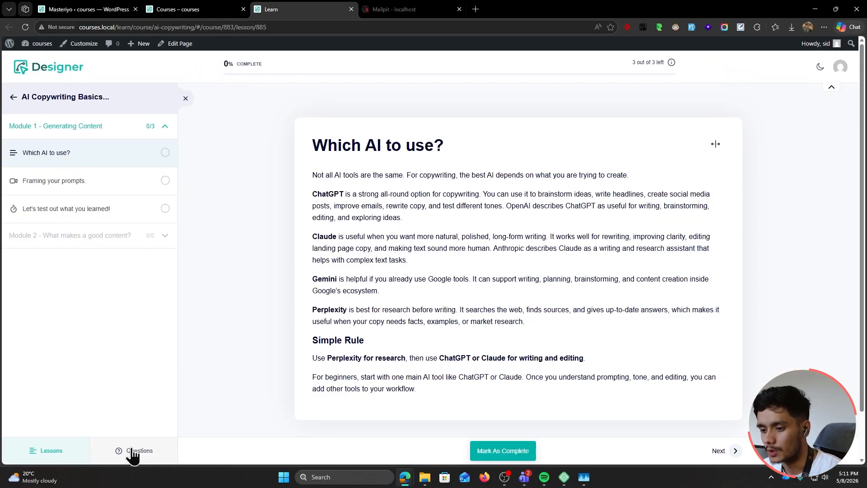
left_click(132, 452)
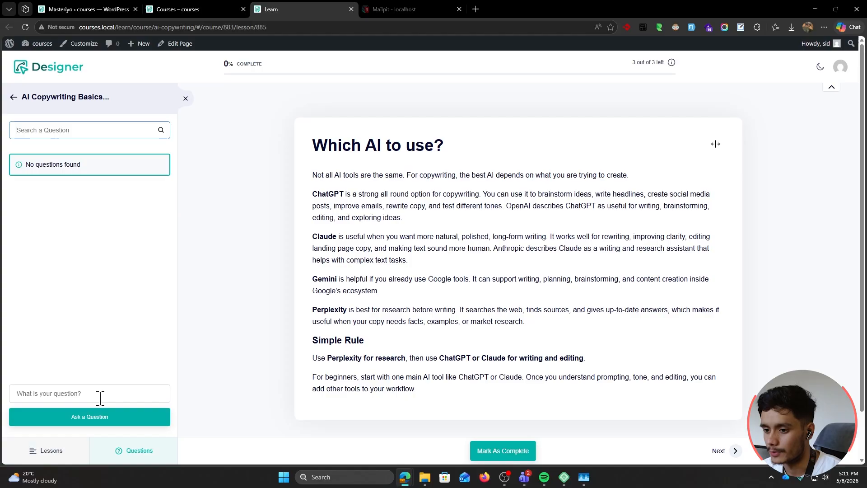
left_click(100, 392)
type("Why are apples red?")
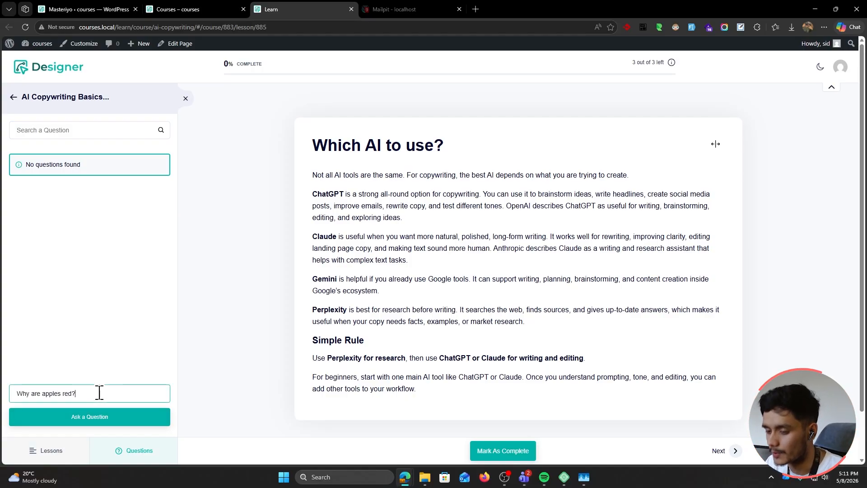
left_click(95, 418)
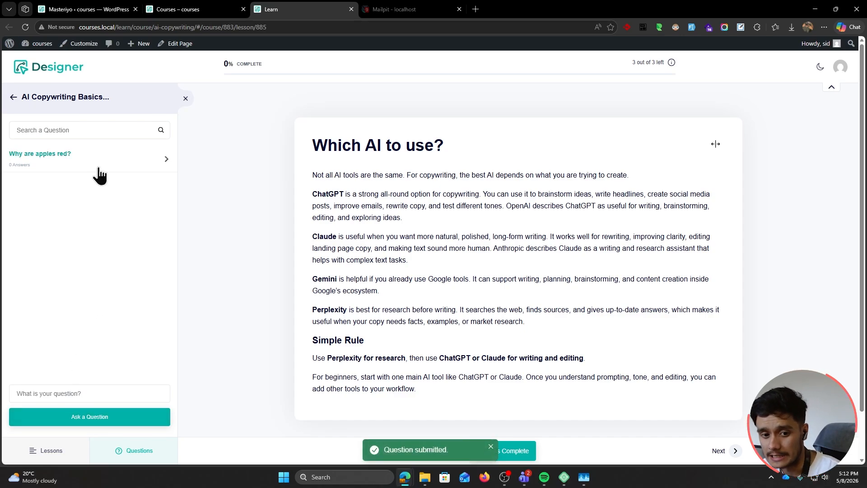
left_click(86, 9)
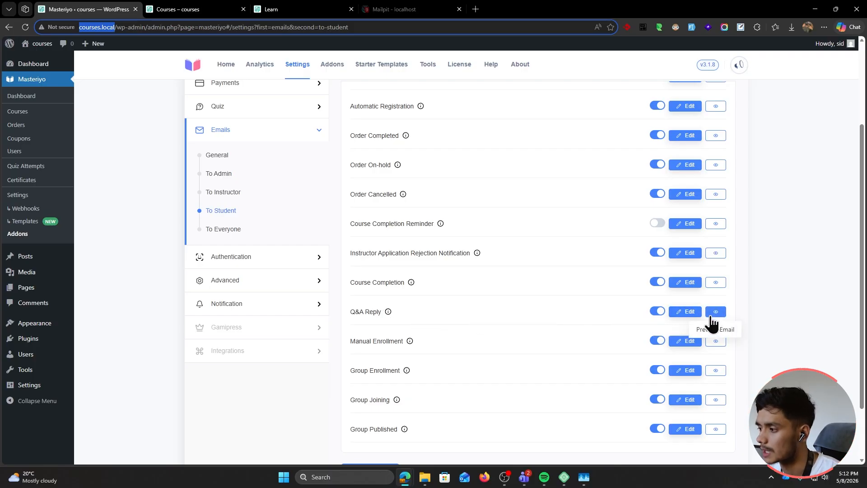
Show the To Everyone emails and expand the Password Reset email to review its settings
scroll(219, 302, "up", 1)
left_click(221, 292)
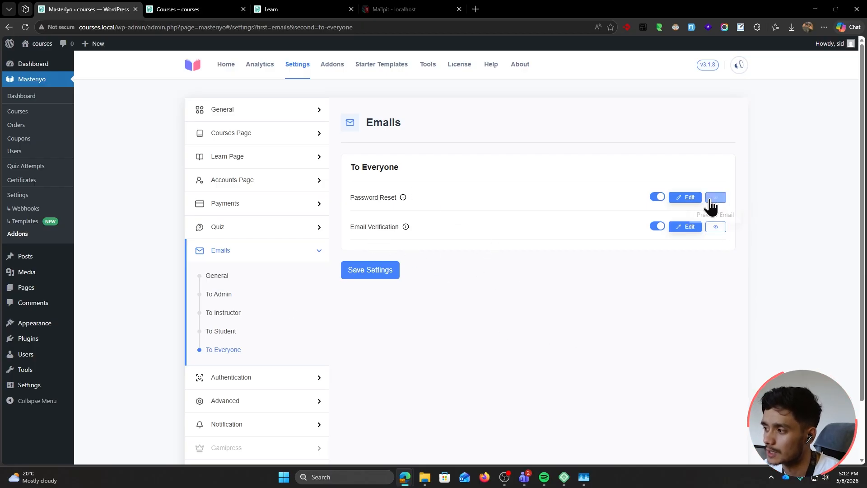
left_click(685, 199)
scroll(686, 203, "down", 2)
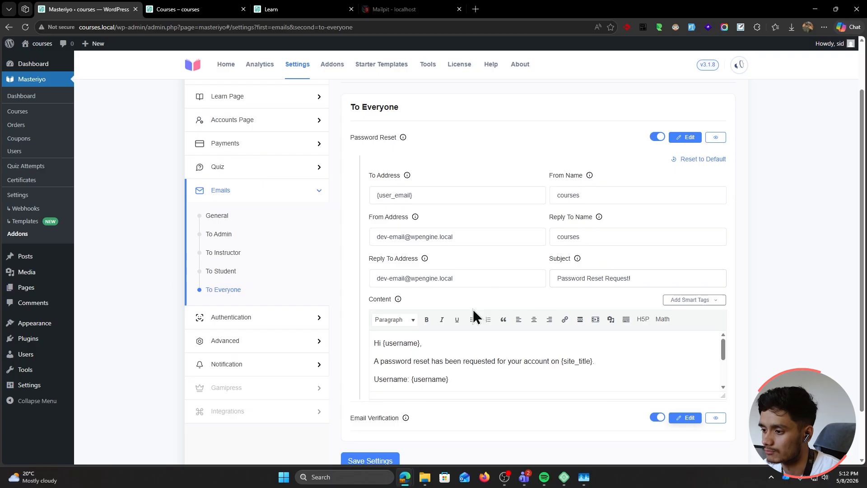
scroll(717, 357, "down", 2)
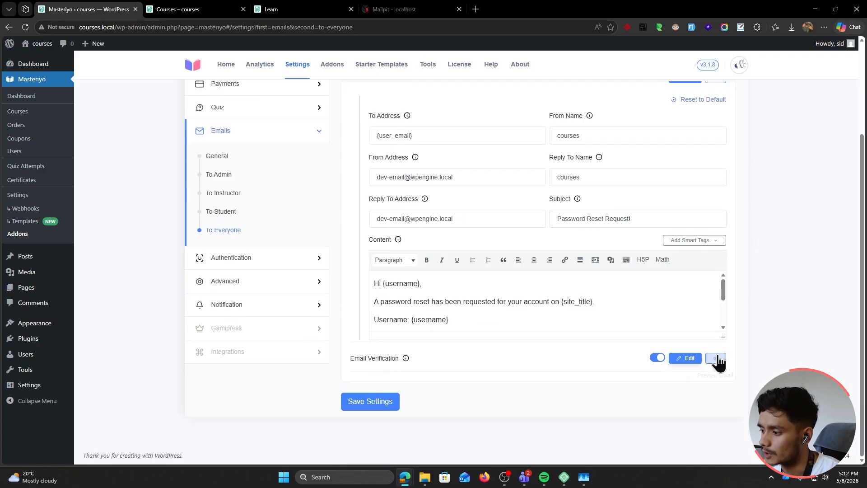
scroll(775, 359, "up", 4)
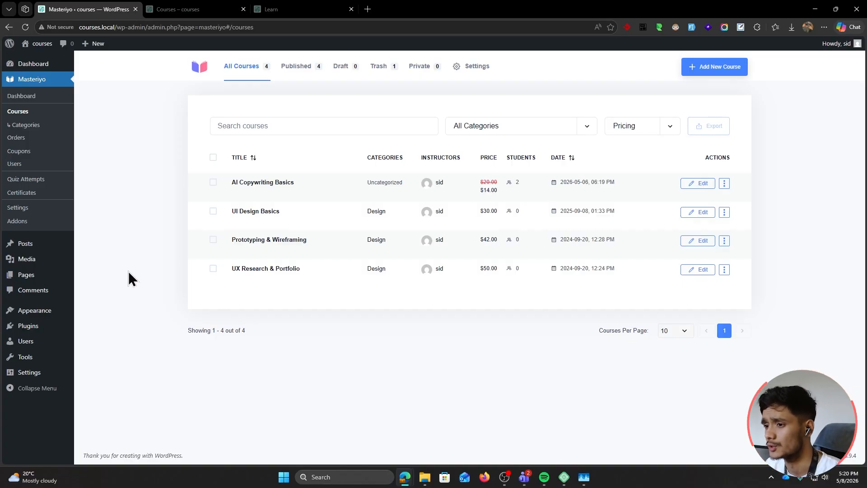
In AI Copywriting Basics' builder, drag the 'Let's test out what you learned!' quiz from Module 1 into Module 3
left_click(251, 184)
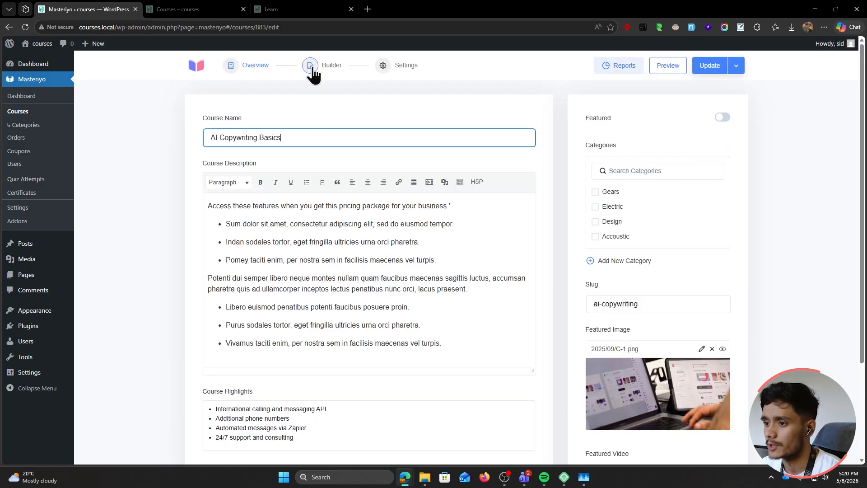
left_click(311, 68)
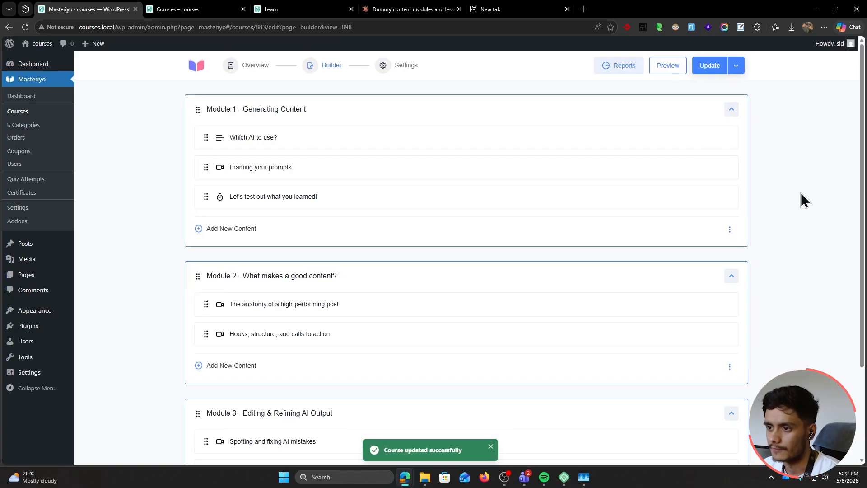
scroll(801, 192, "down", 1)
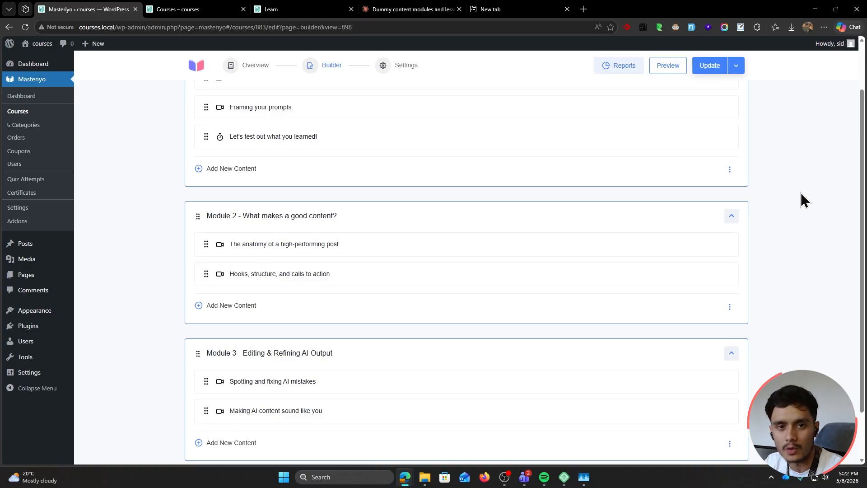
scroll(795, 195, "up", 1)
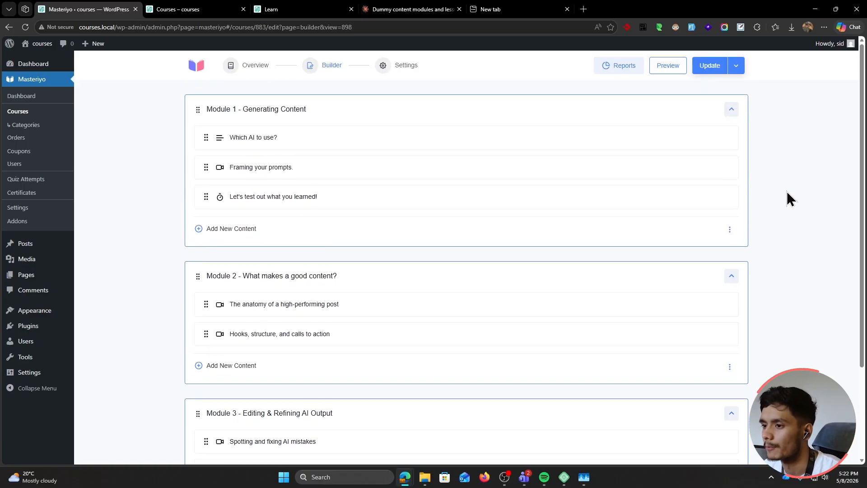
left_click_drag(201, 194, 213, 379)
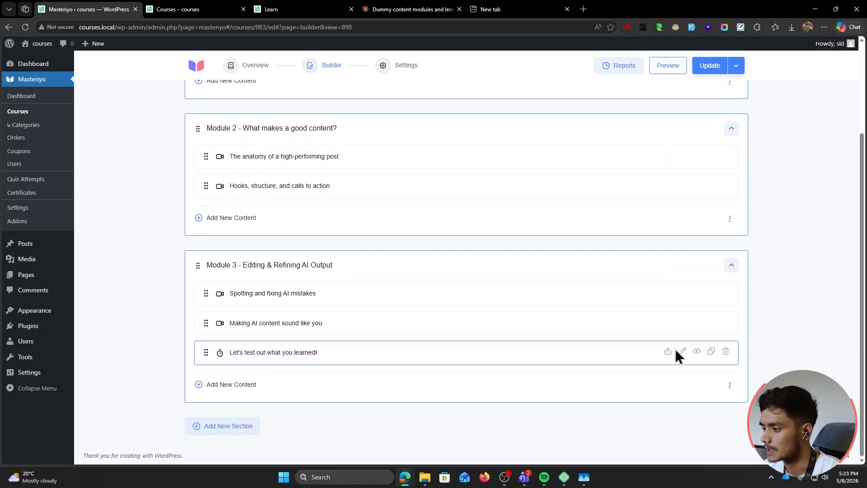
Open the quiz's questions and expand the Apples are red? question for editing
left_click(681, 353)
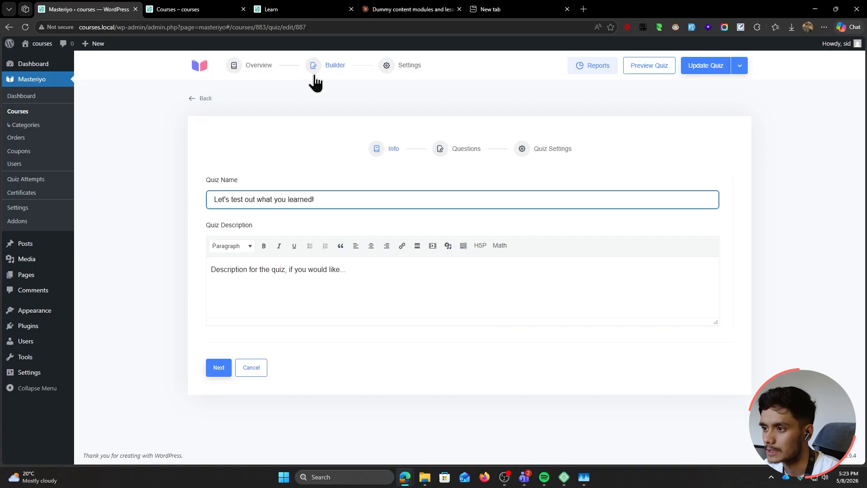
left_click(459, 152)
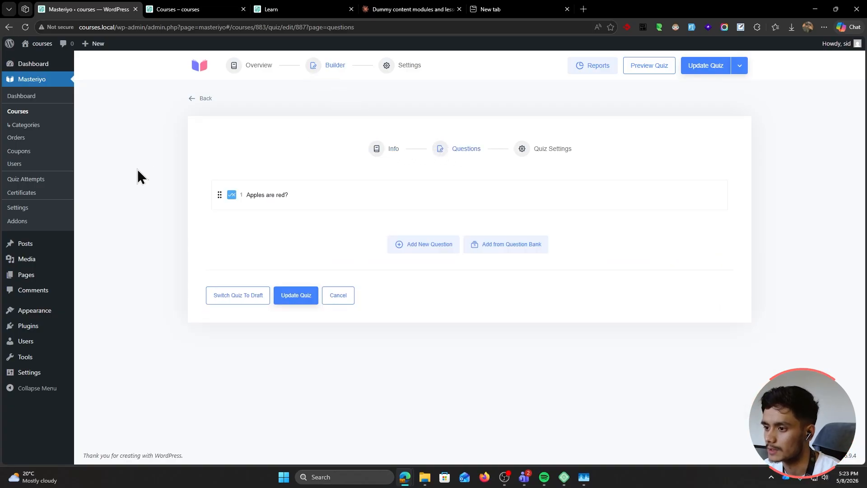
left_click(313, 203)
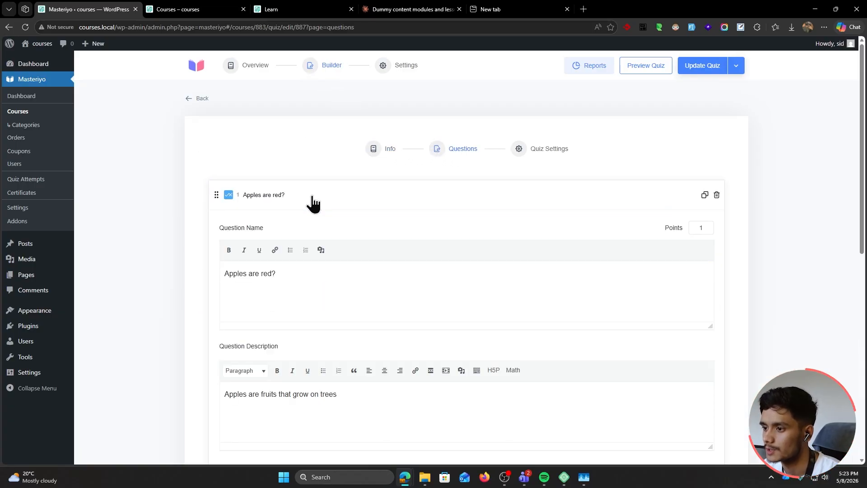
scroll(196, 244, "down", 4)
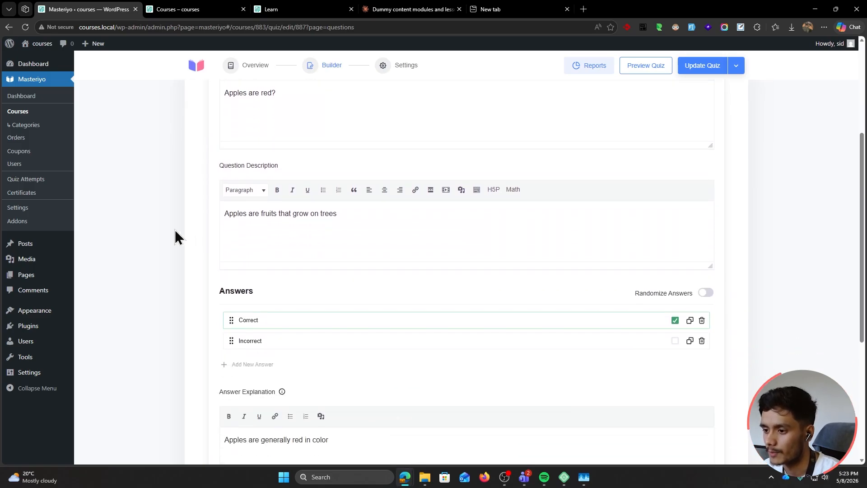
scroll(173, 244, "up", 4)
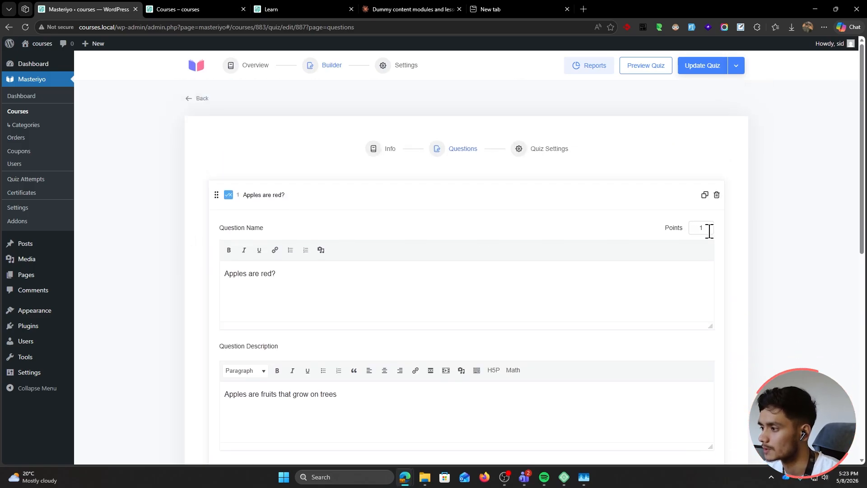
Set the Apples are red? question to 10 points and collapse it, then add a new question
type("0")
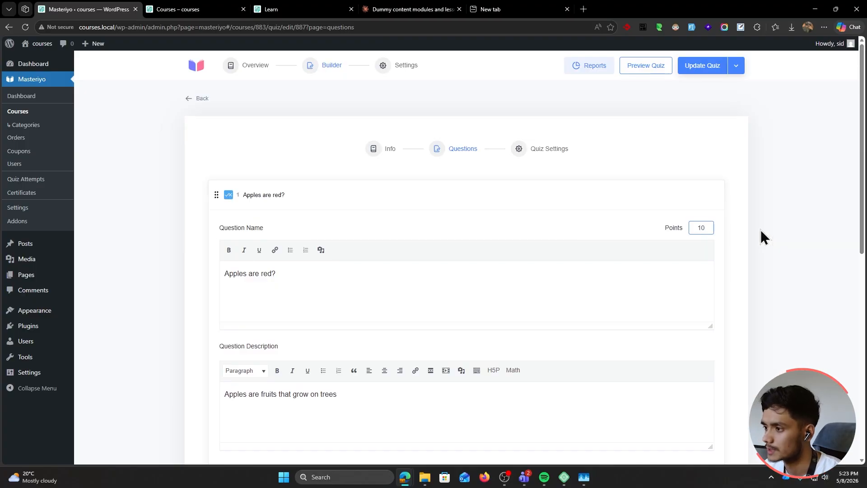
left_click(587, 199)
left_click(429, 250)
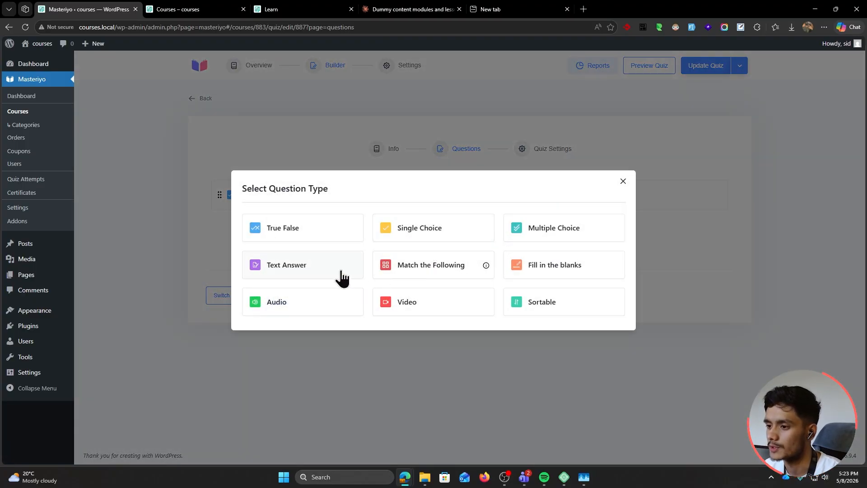
Add a Single Choice question, fix 'a' to 'an' in its description, and rename the options Trok and Rock
left_click(455, 235)
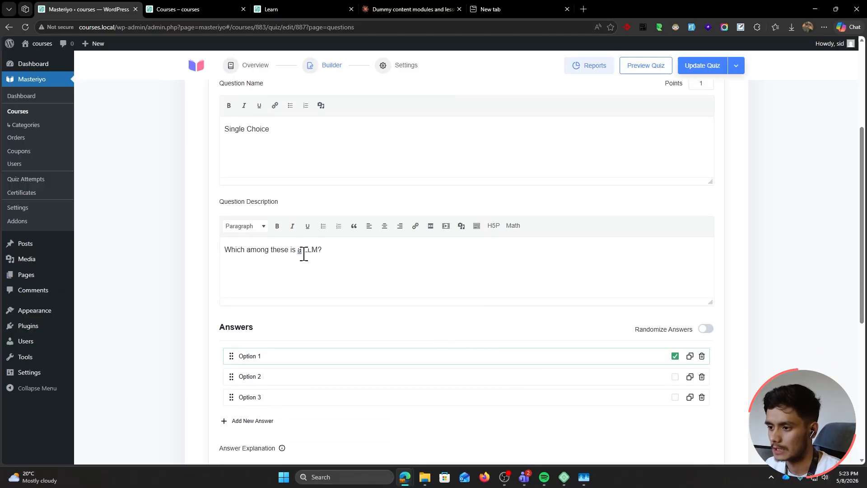
left_click(301, 249)
left_click(370, 289)
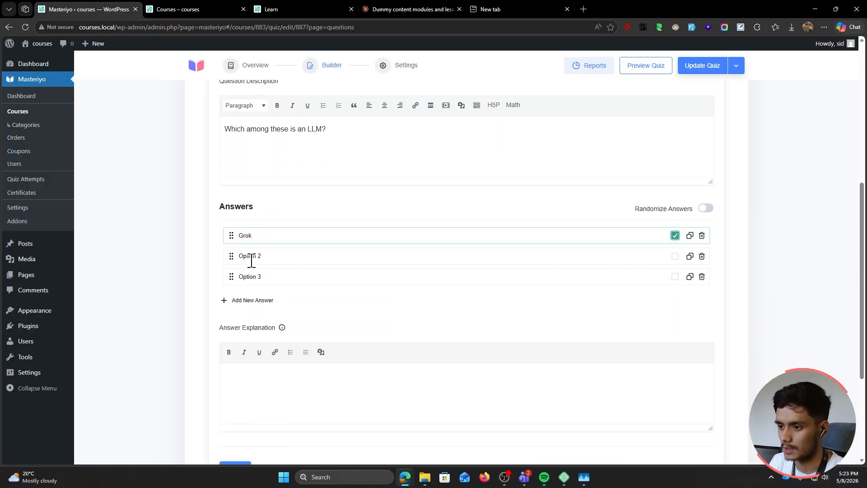
left_click(251, 258)
type("Trok")
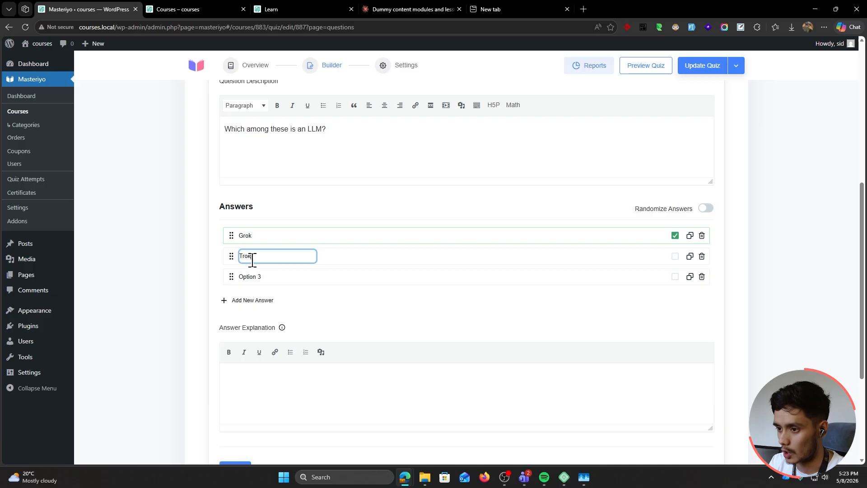
left_click(248, 276)
type("Rock")
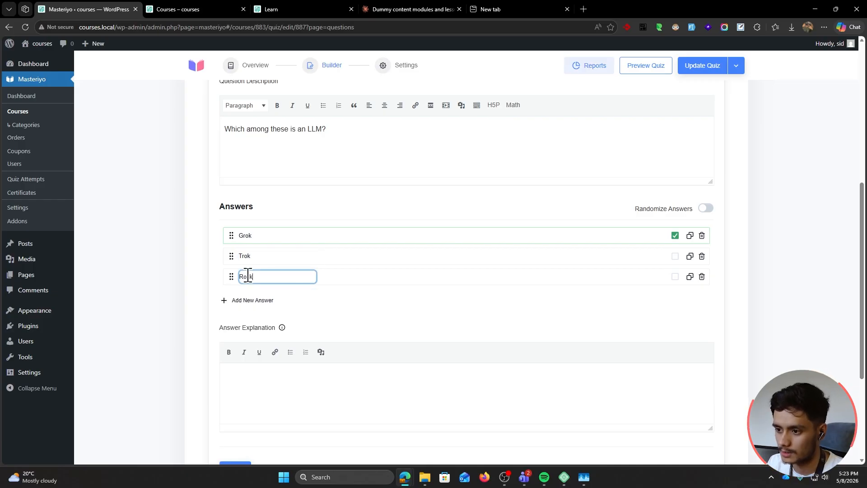
left_click(186, 280)
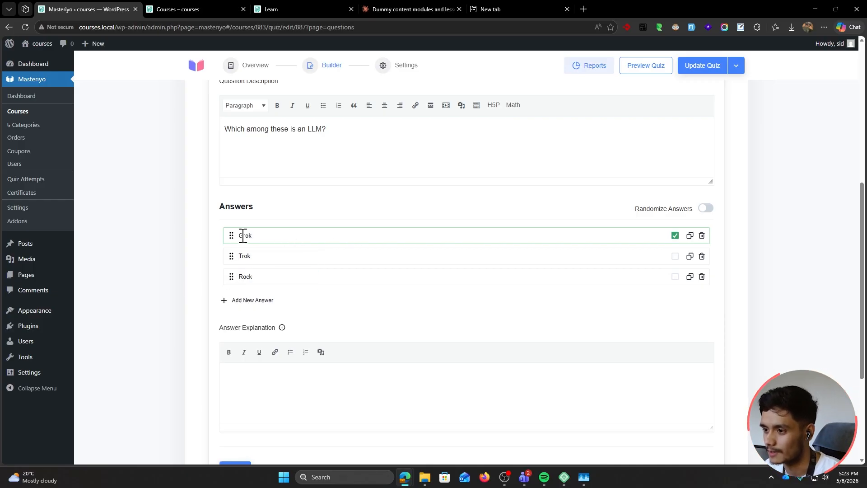
Write the explanation 'Grok is the LLM model develop by X' and save the question
scroll(282, 331, "down", 1)
left_click(282, 331)
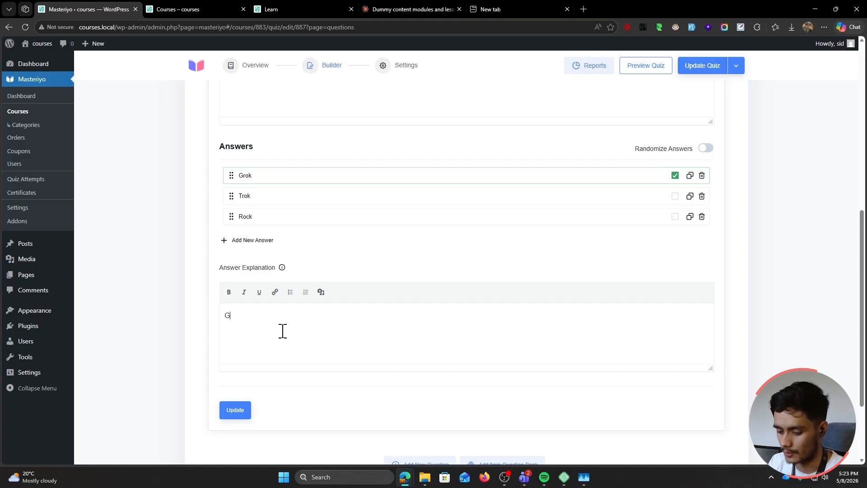
type("Grok o")
key("BackSpace")
type("is the LLM model develop by Xai.")
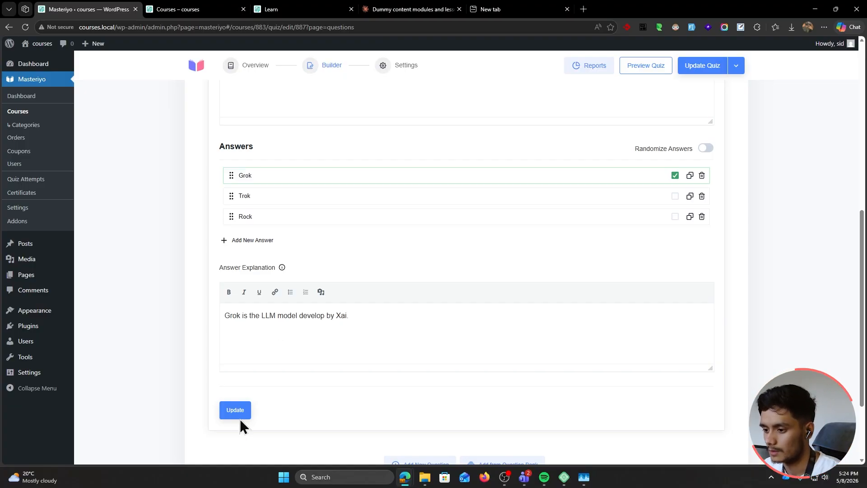
left_click(235, 411)
Revisit the Single Choice question's points, save it again, and collapse it
scroll(160, 362, "up", 5)
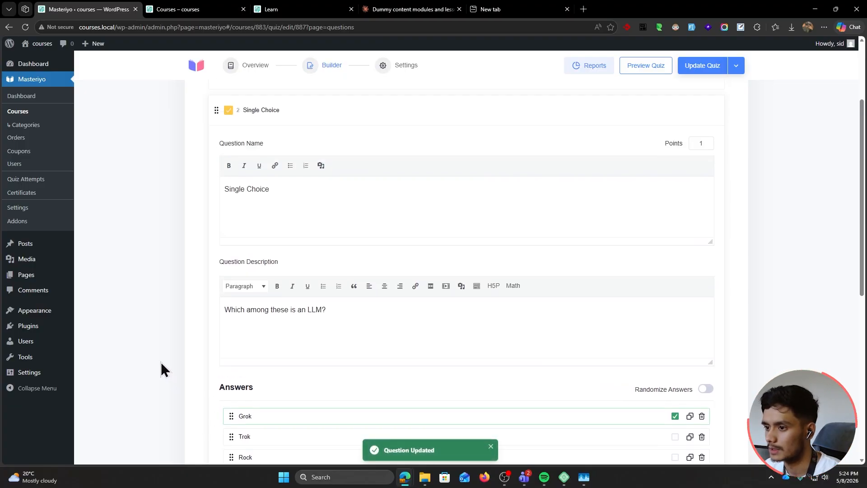
scroll(161, 362, "up", 2)
left_click(707, 264)
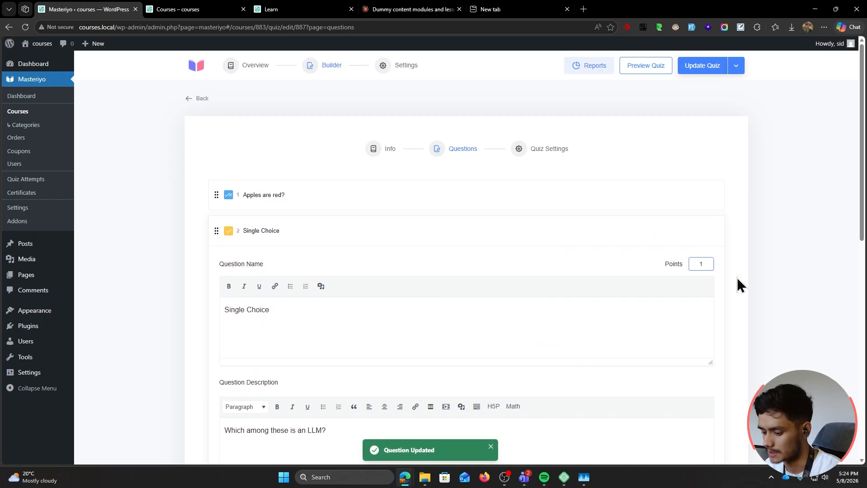
scroll(257, 367, "down", 9)
left_click(223, 351)
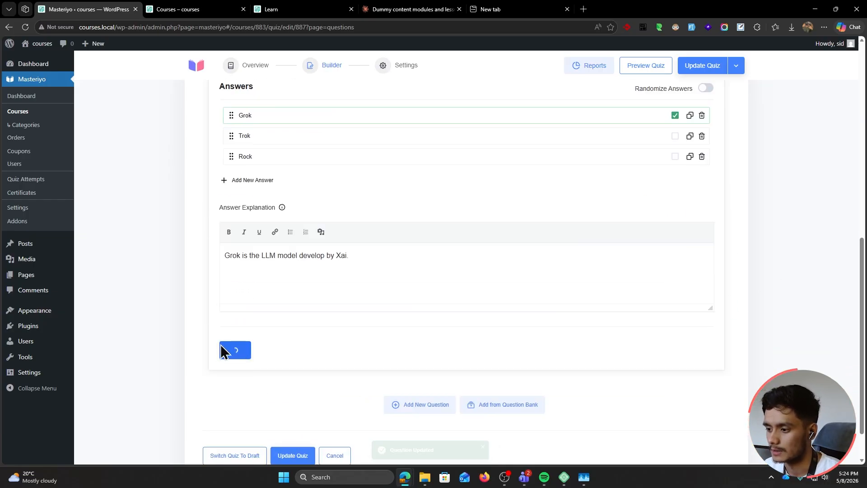
scroll(244, 325, "up", 8)
left_click(332, 175)
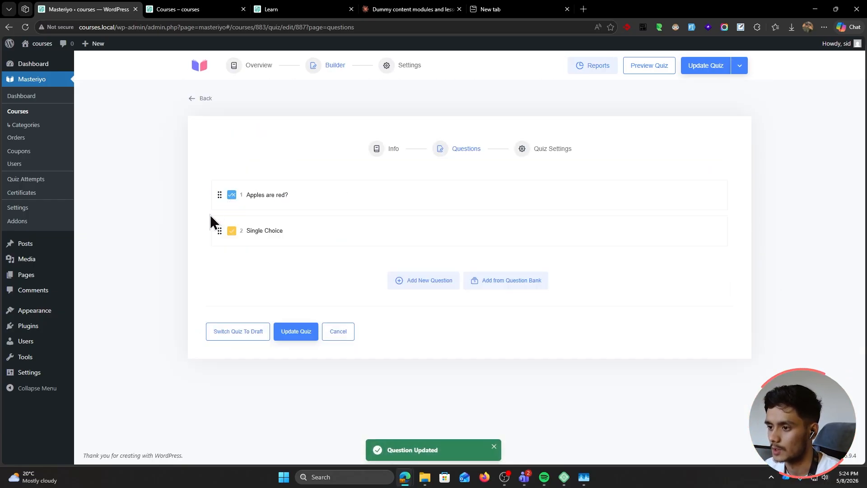
left_click(413, 284)
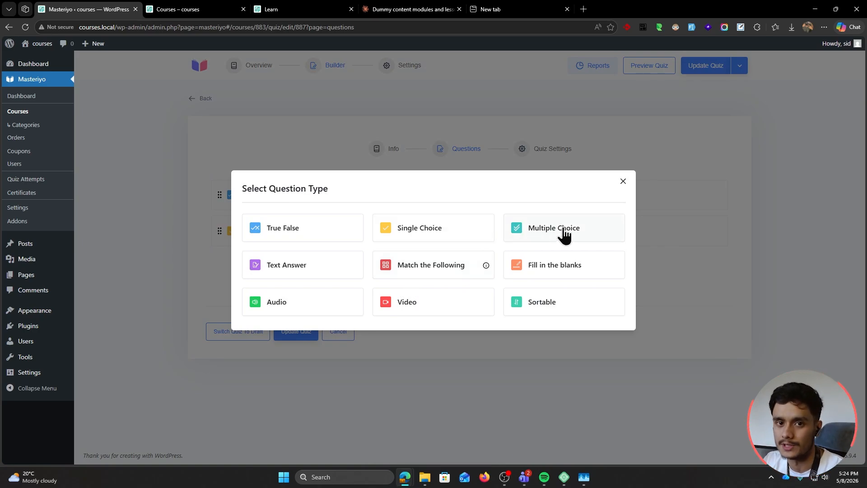
Add a Text Answer question, and move question 2's LLM question text from its description into its name
left_click(314, 265)
scroll(364, 285, "down", 2)
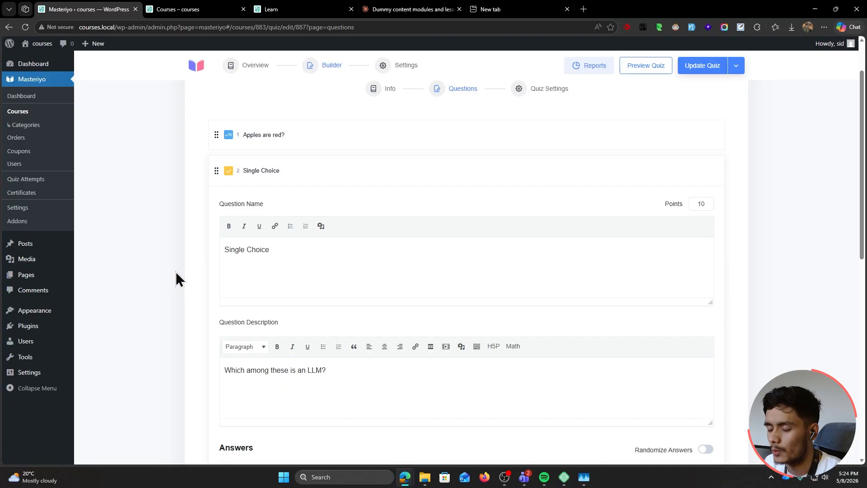
scroll(176, 271, "down", 2)
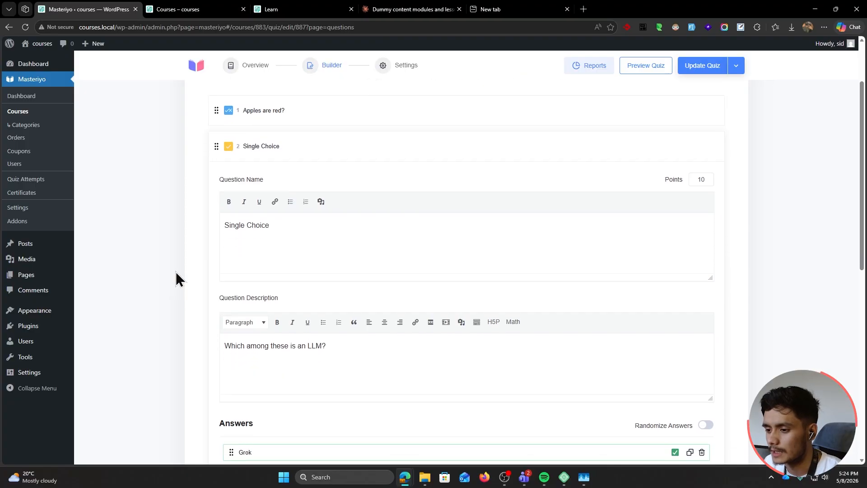
left_click_drag(361, 315, 109, 321)
key("ctrl+x")
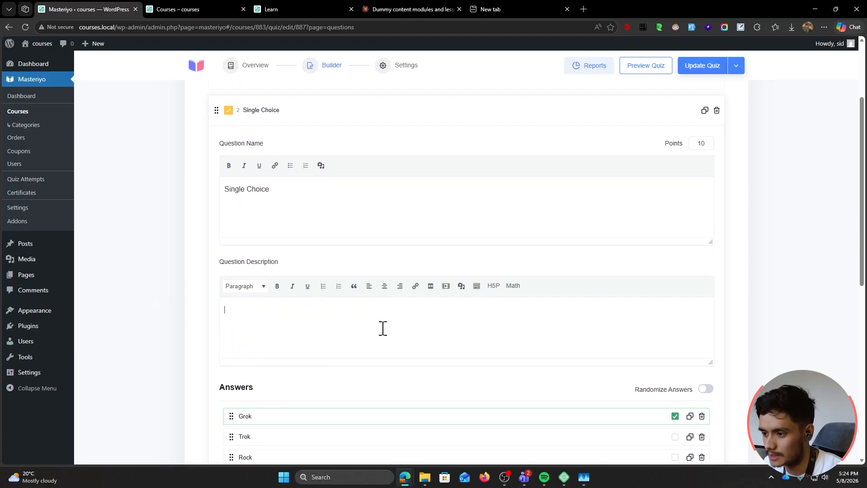
left_click_drag(294, 190, 118, 198)
key("ctrl+v")
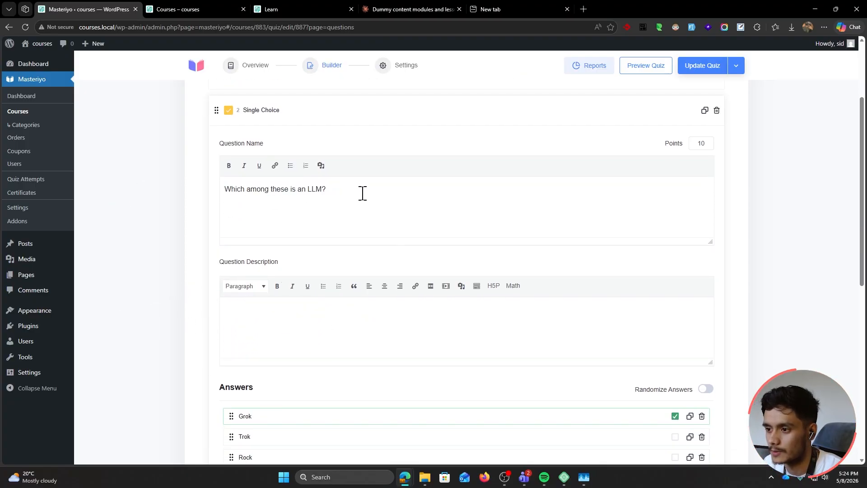
left_click(306, 324)
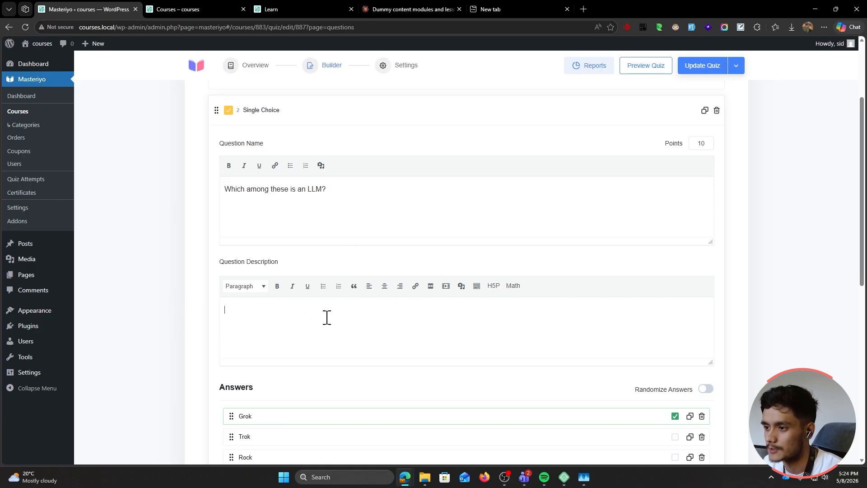
scroll(223, 373, "down", 5)
scroll(150, 343, "up", 4)
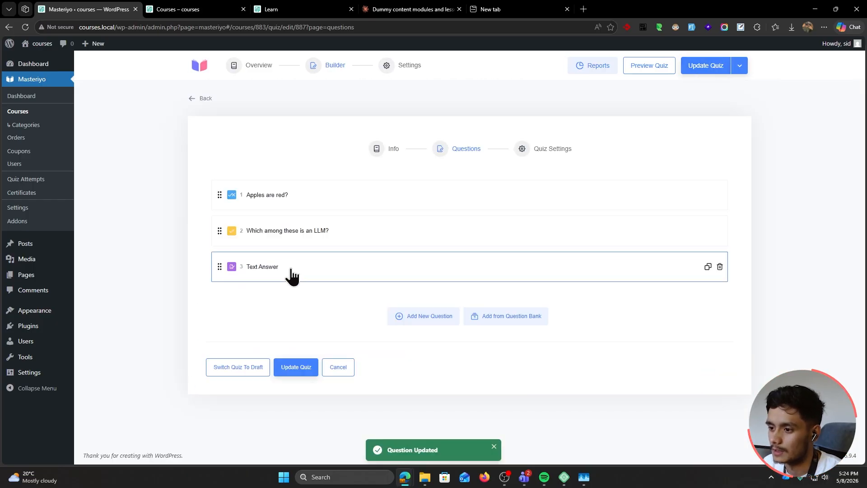
Name the Text Answer question about generating website copy using Claude, described 'Give a brief description.'
left_click(290, 271)
left_click(284, 282)
type("Explain the proce")
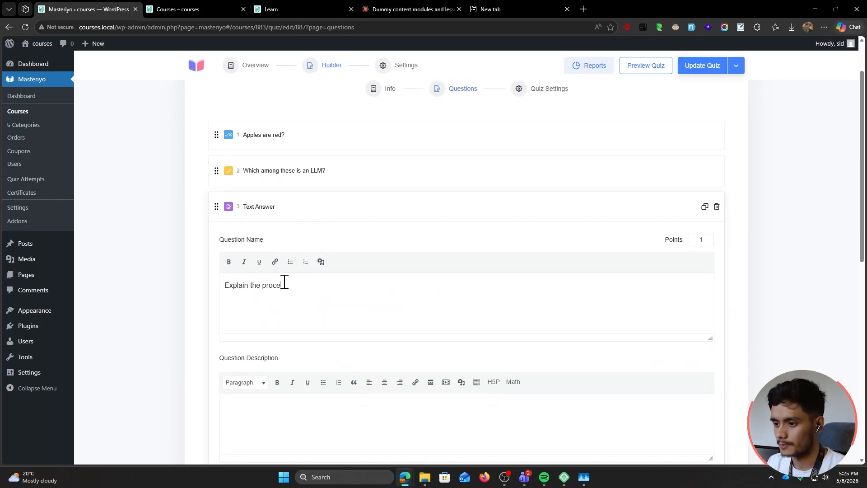
type("ss of how you d")
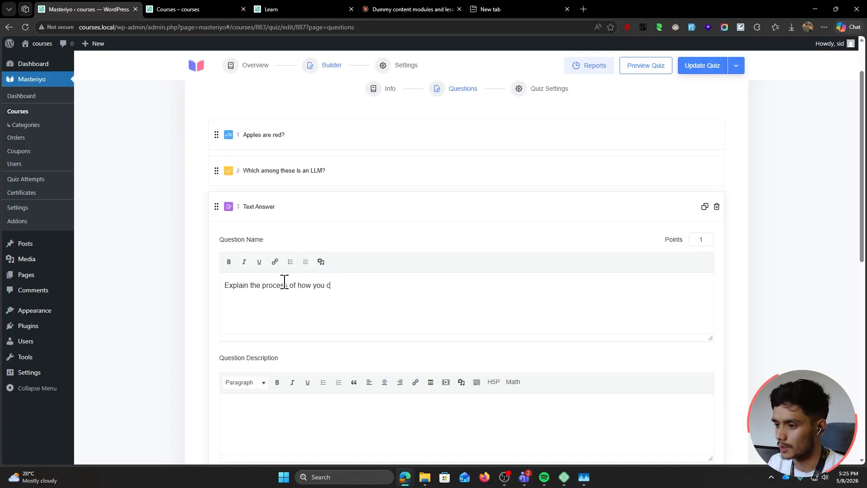
key("BackSpace")
type("would go about generating a w")
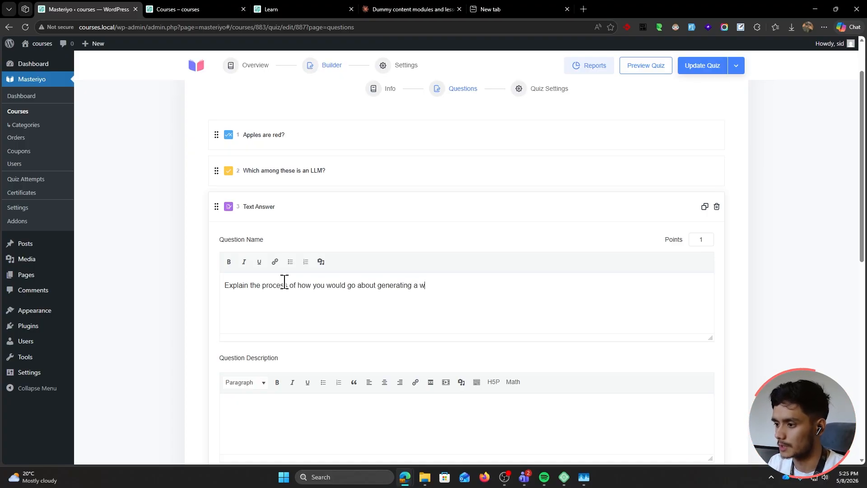
type("ebsite copy using Claude")
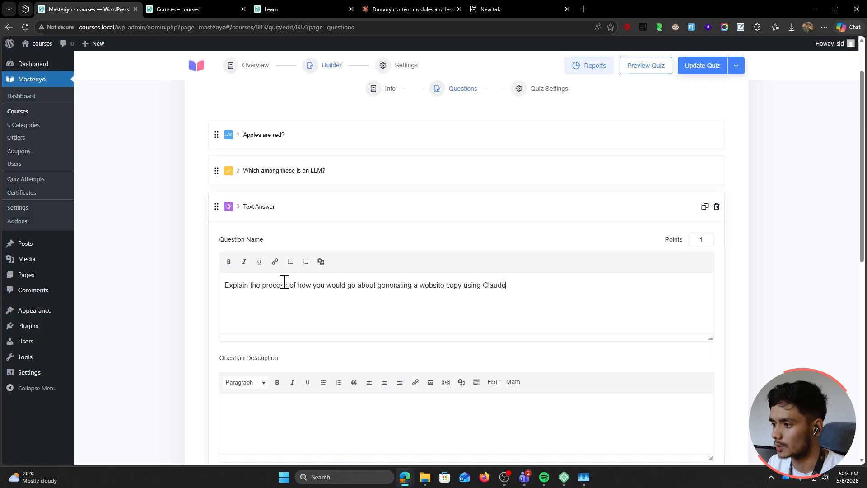
type(" aI.")
scroll(271, 253, "down", 4)
left_click(261, 229)
type("Give ")
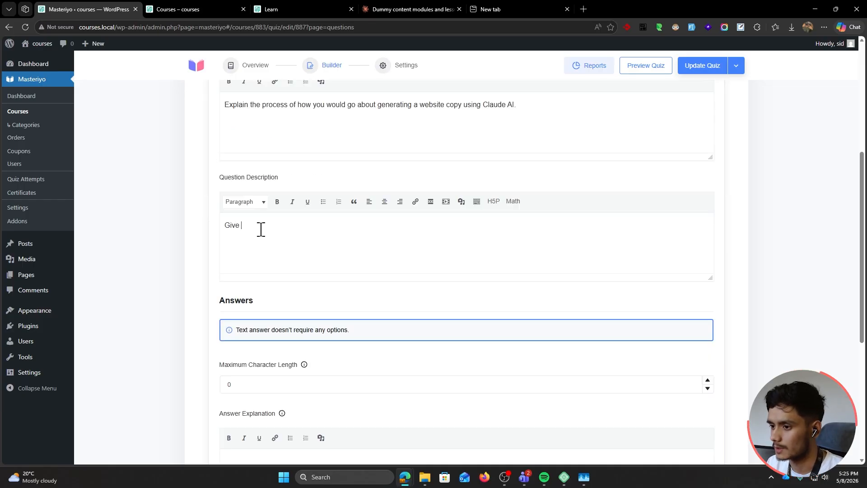
type("a brie")
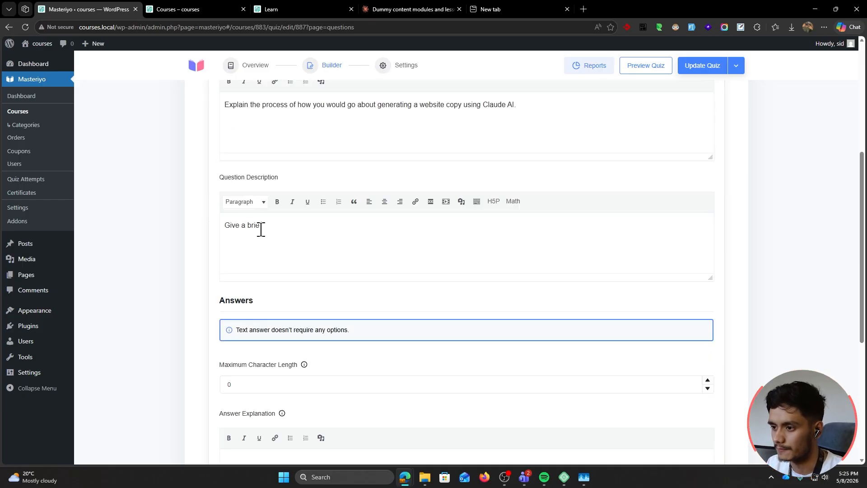
type("f description.")
Set the Maximum Character Length to 400 and save the Text Answer question
scroll(298, 231, "down", 3)
double_click(265, 266)
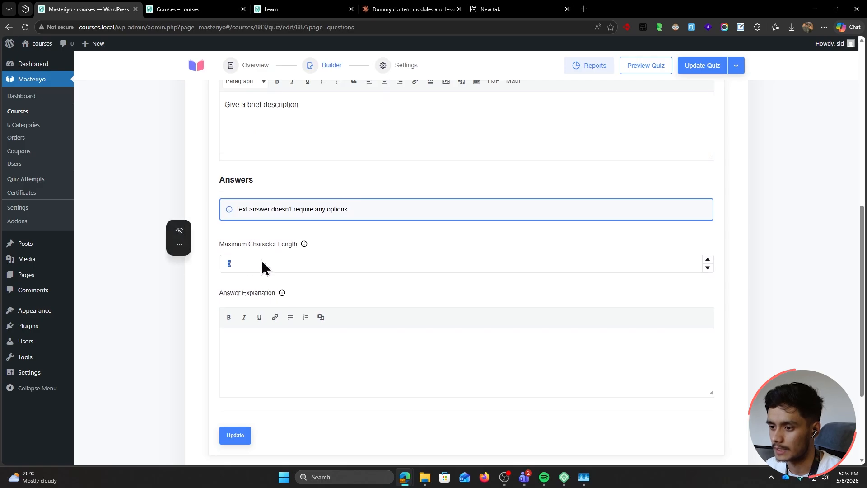
type("400")
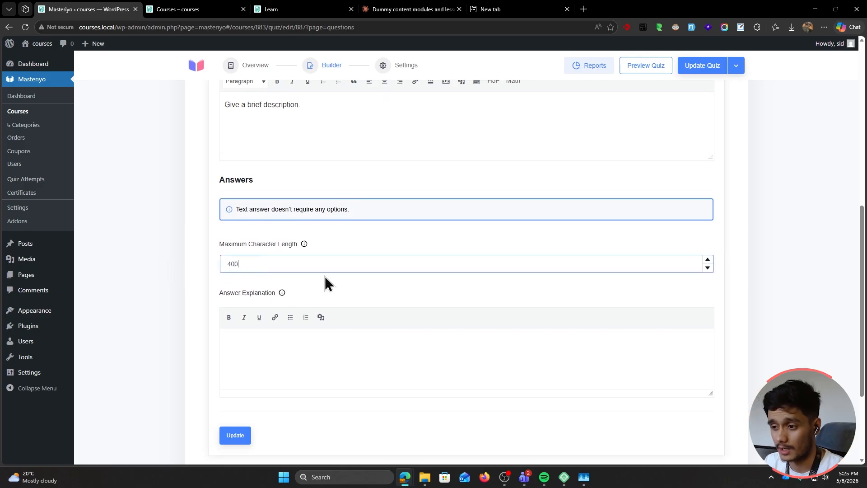
left_click(233, 432)
scroll(148, 340, "up", 5)
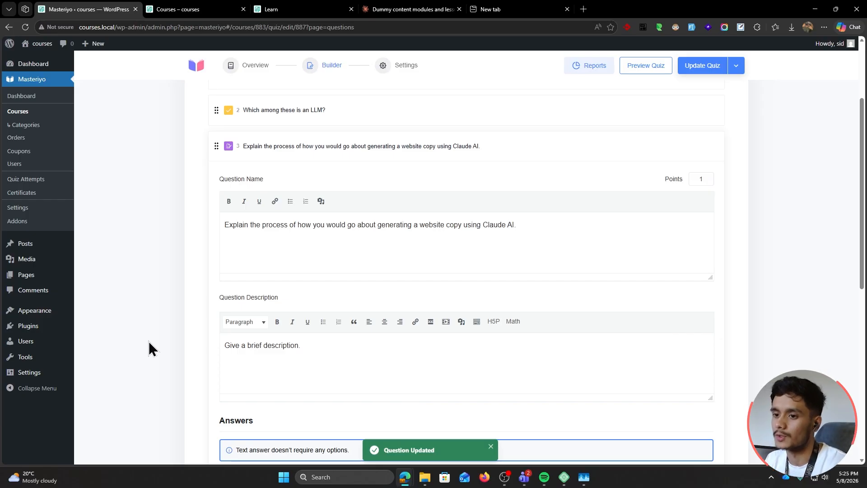
Collapse question 3 and add a Match the Following question of the Text to Text kind
left_click(400, 154)
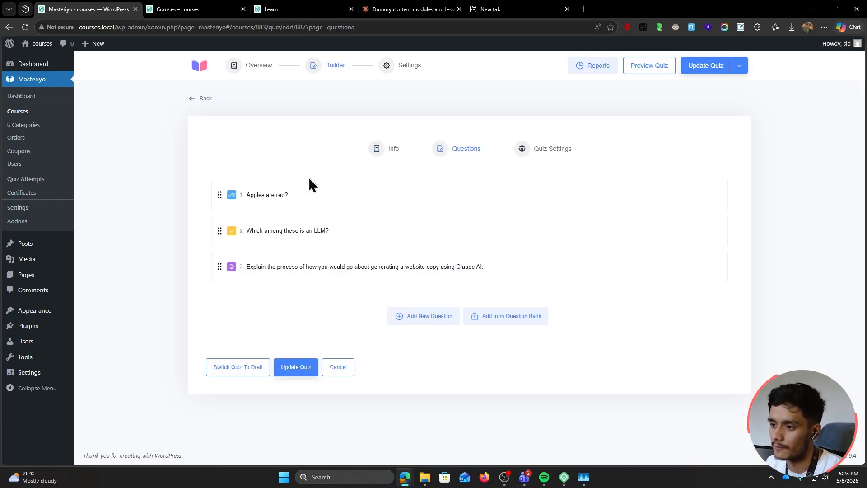
left_click(413, 316)
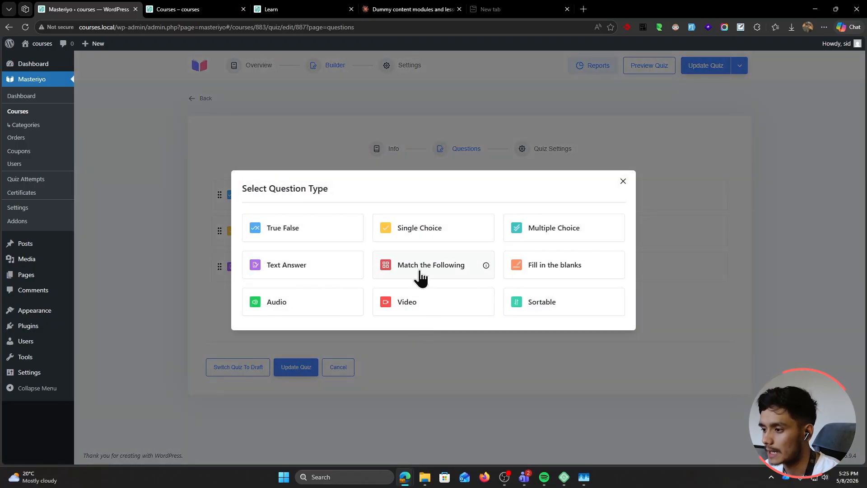
mouse_move(487, 268)
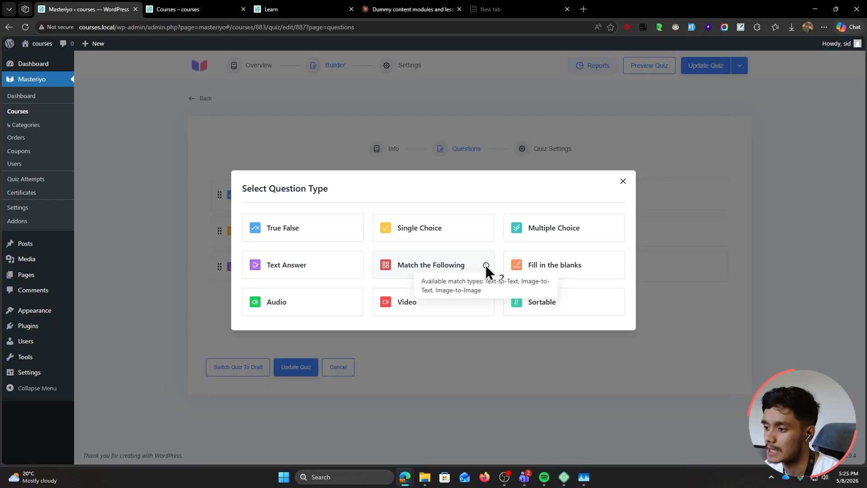
left_click(463, 271)
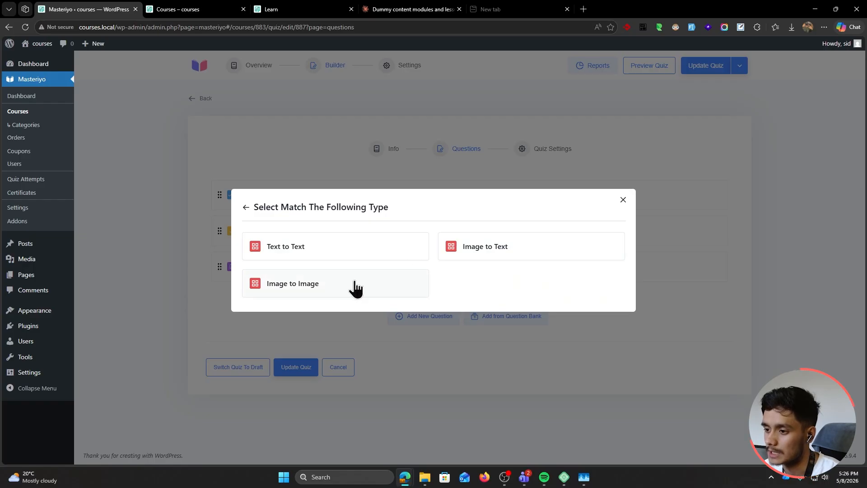
left_click(357, 254)
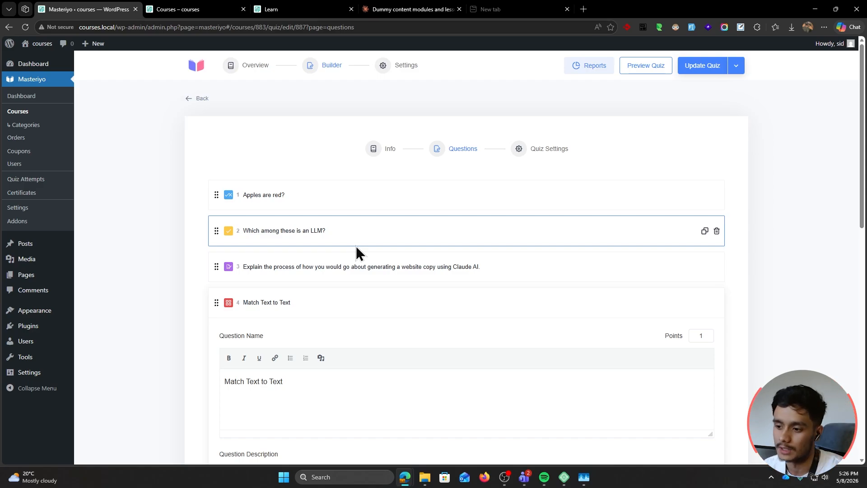
Rename the new question to 'Match the correct LLM companies'
scroll(355, 246, "down", 1)
left_click(437, 319)
key("ctrl+a")
type("Match the ")
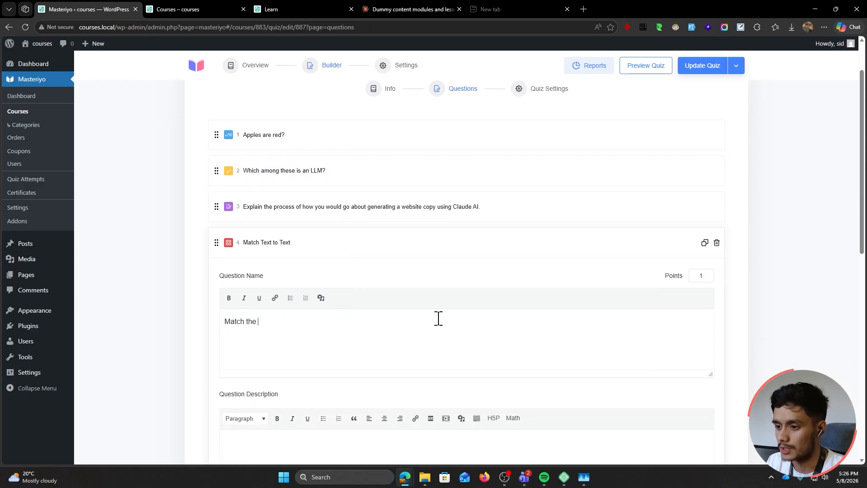
type("correct LLM companies.")
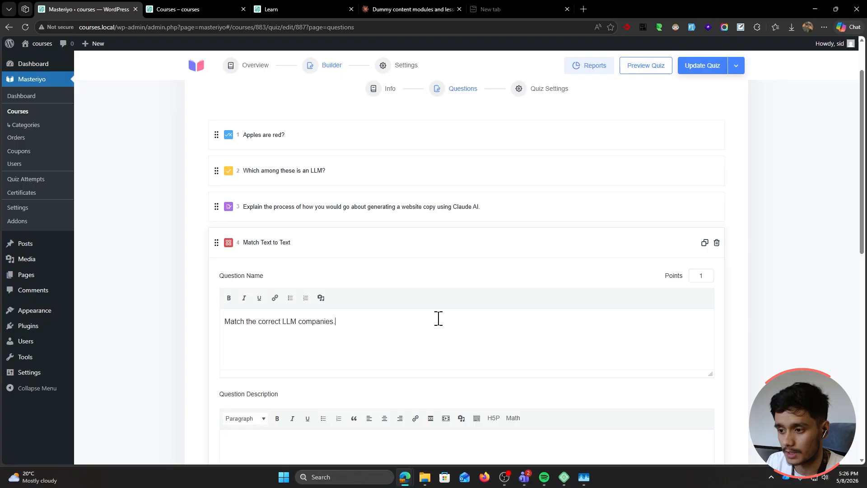
Fill the first two match pairs: ChatGPT–Open AI and Claude–Anthropic
scroll(438, 319, "down", 5)
left_click(256, 279)
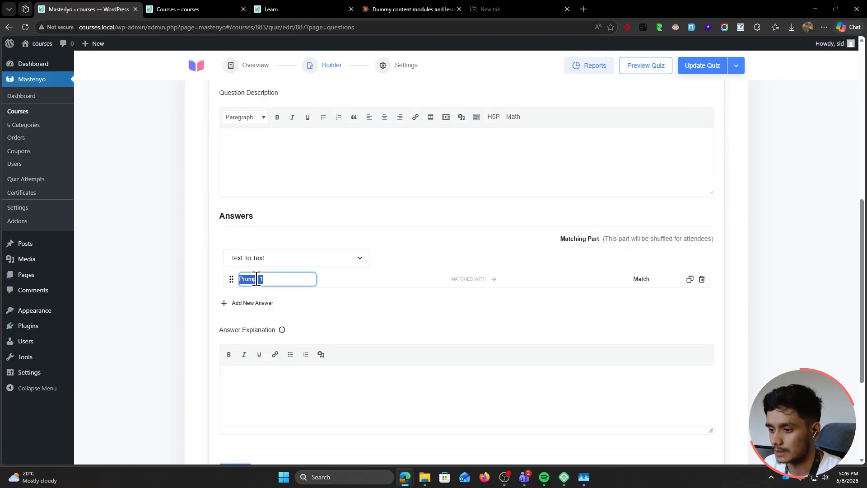
type("ChatGPT")
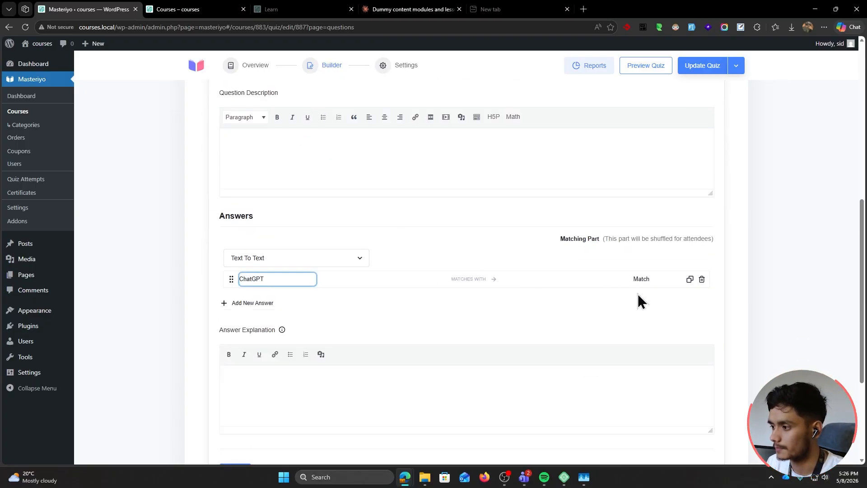
left_click(641, 278)
type("Open AI")
left_click(252, 302)
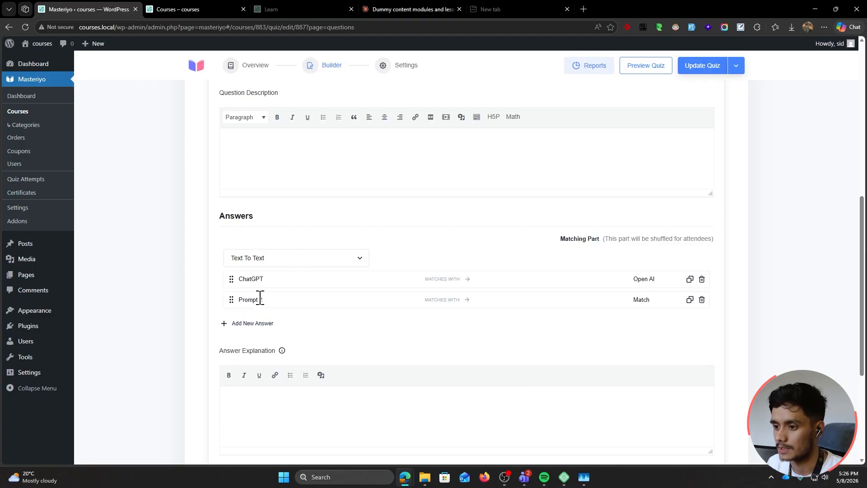
left_click(260, 299)
type("Claude")
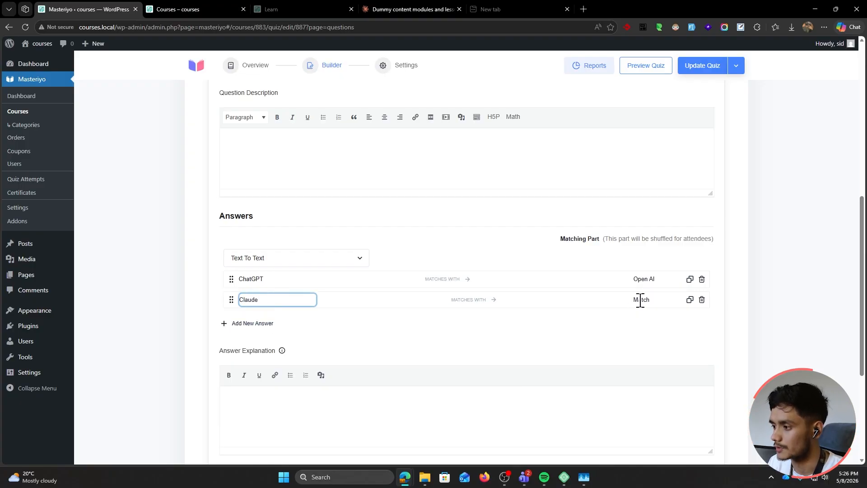
left_click(640, 300)
type("Anthropic")
Add the remaining pairs Grok–Elon Musk and Gemini–Google
left_click(252, 323)
left_click(256, 320)
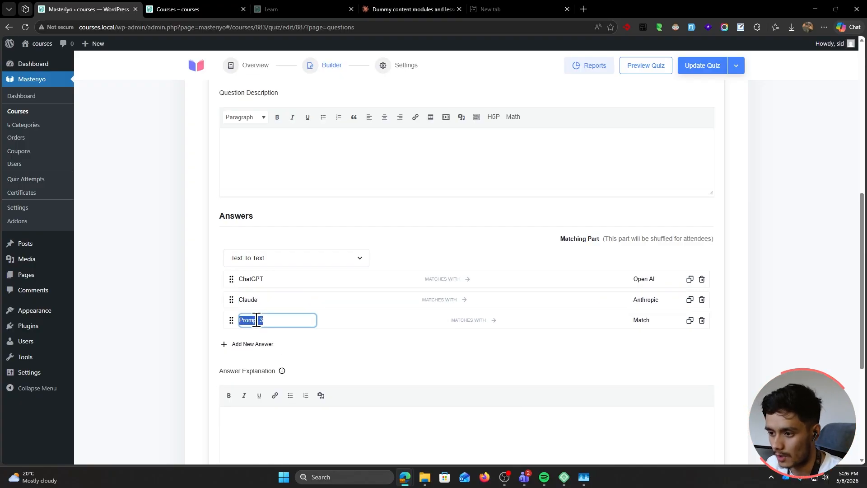
type("Grok")
left_click(641, 320)
type("Elon ")
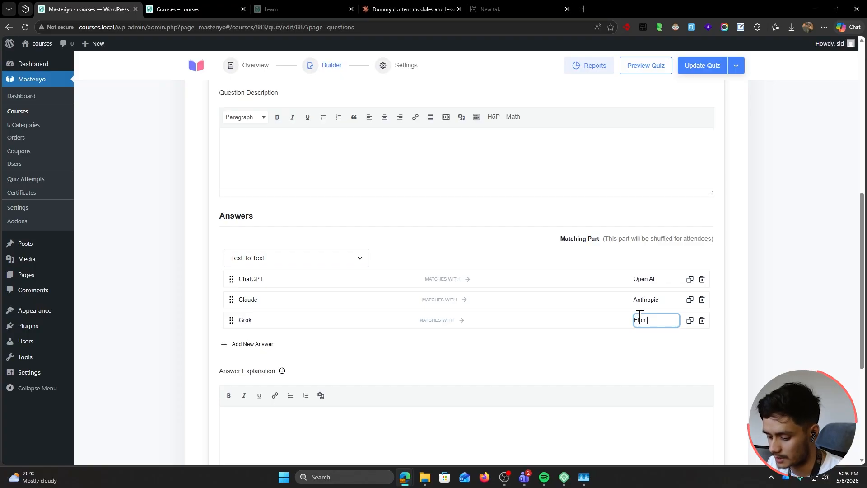
type("Musk")
left_click(253, 344)
left_click(256, 341)
type("Gemin")
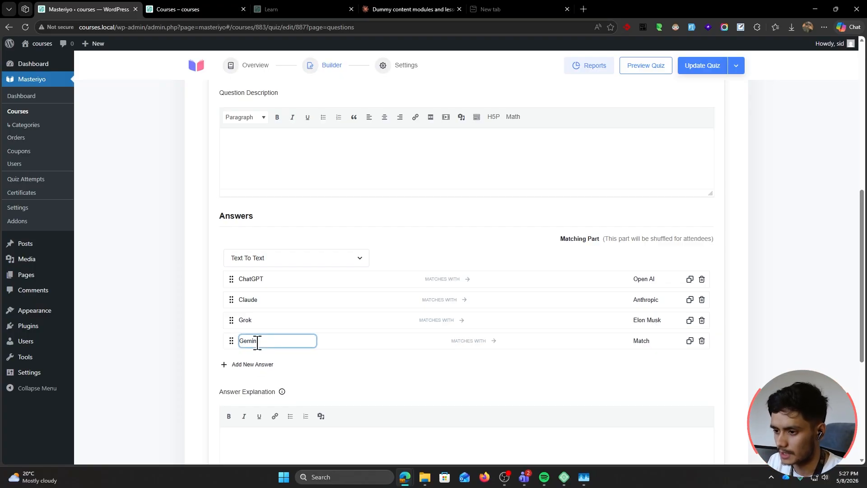
type("i")
left_click(633, 340)
type("Google")
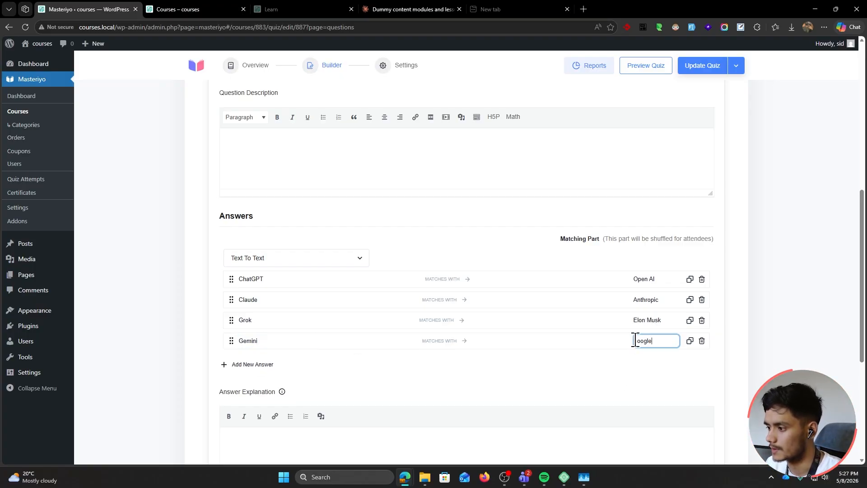
Set the match question to 10 points and save it
scroll(603, 368, "up", 4)
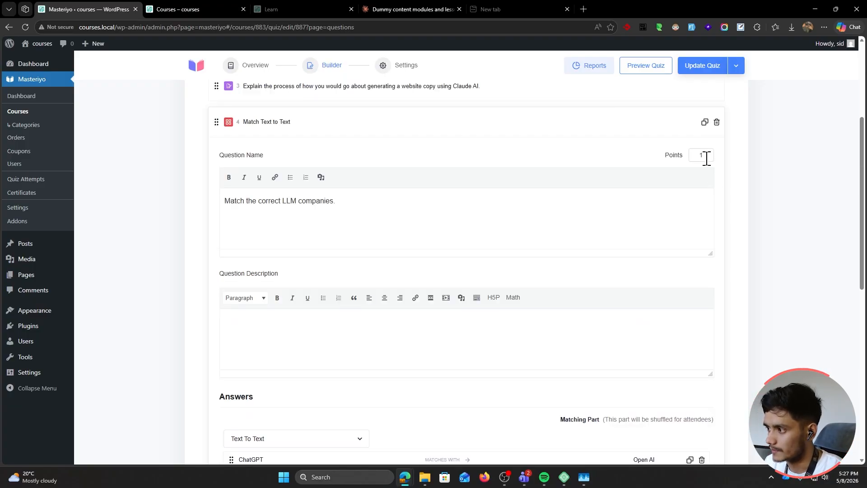
left_click(705, 156)
type("0")
scroll(690, 312, "up", 1)
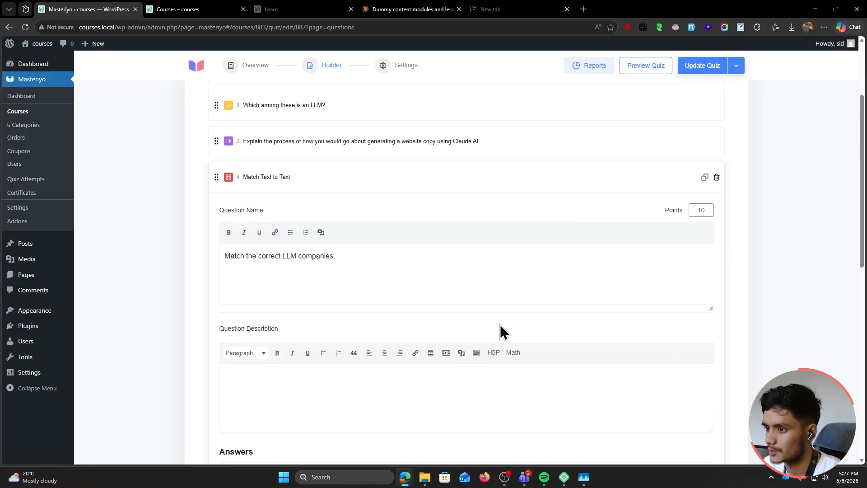
scroll(502, 331, "down", 10)
left_click(236, 353)
scroll(215, 384, "up", 5)
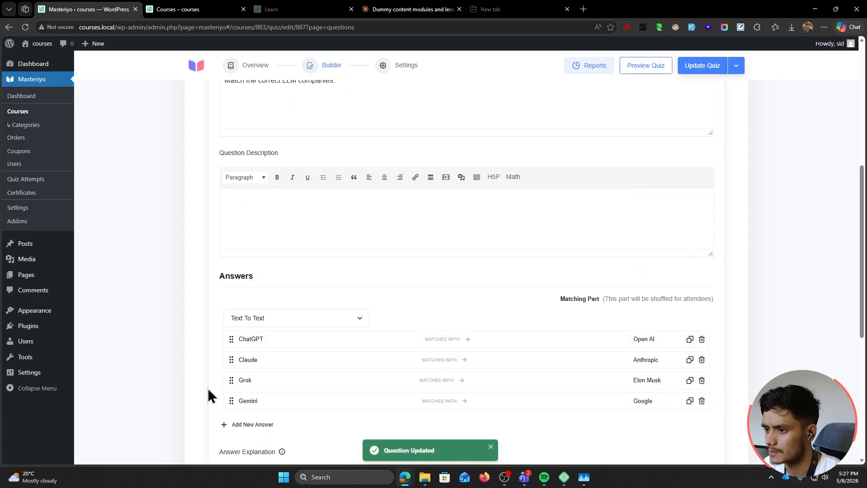
scroll(208, 393, "up", 5)
left_click(325, 266)
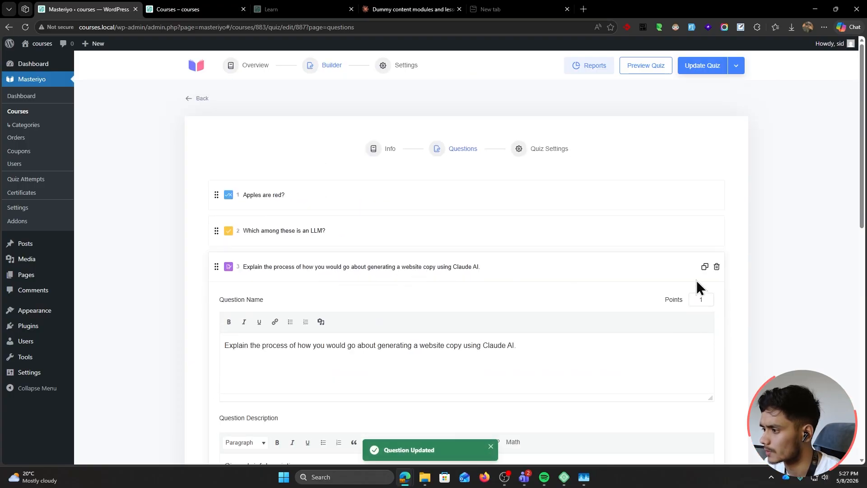
Set question 3 to 10 points and save it
left_click(704, 300)
type("0")
scroll(298, 343, "down", 8)
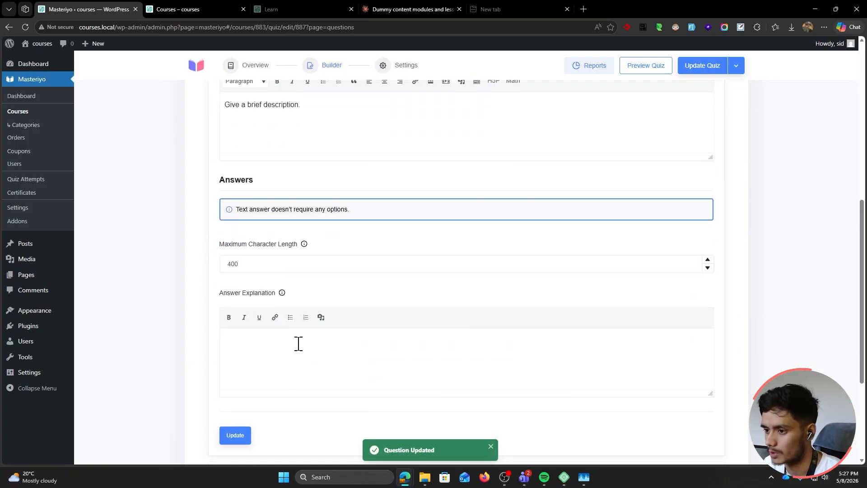
left_click(238, 438)
scroll(200, 392, "up", 1)
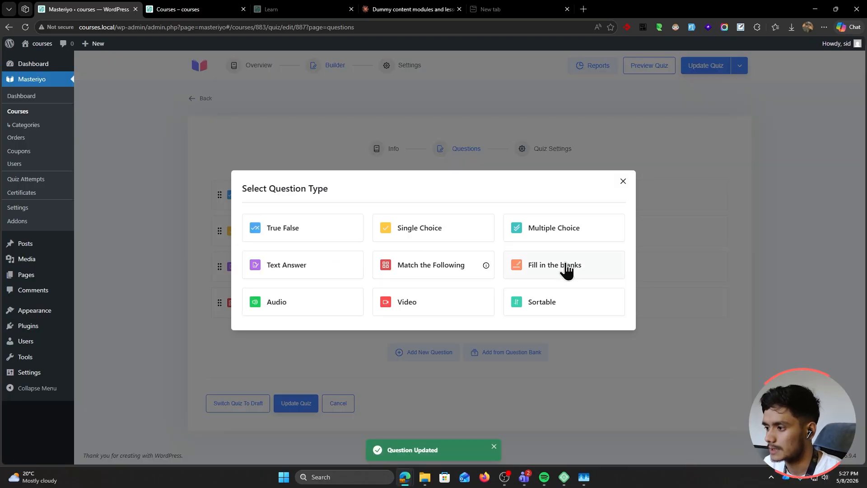
Add a Fill in the Blanks question with the sentence 'Llama 3 is a Large {{hint}} model'
left_click(565, 265)
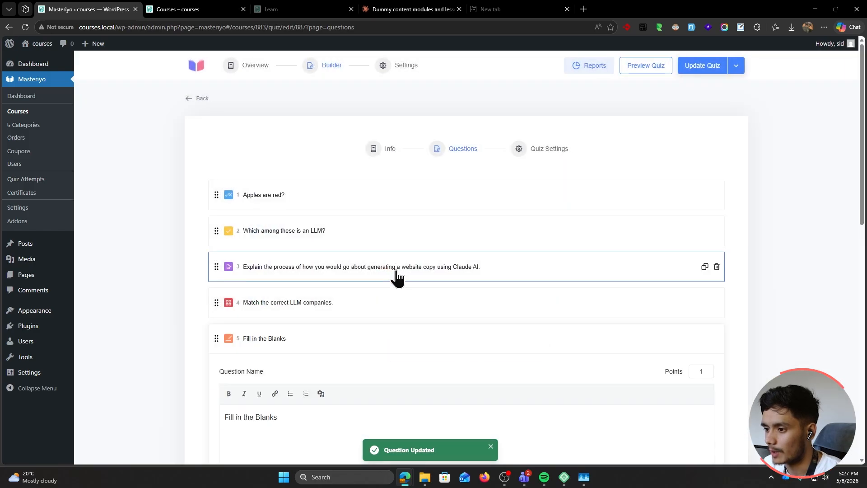
scroll(328, 307, "down", 3)
scroll(226, 282, "down", 6)
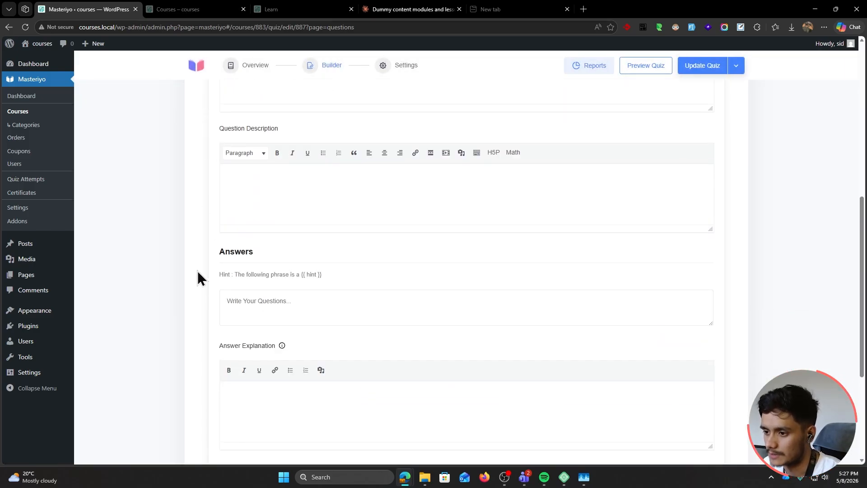
left_click(304, 305)
type("Llama")
scroll(289, 271, "down", 1)
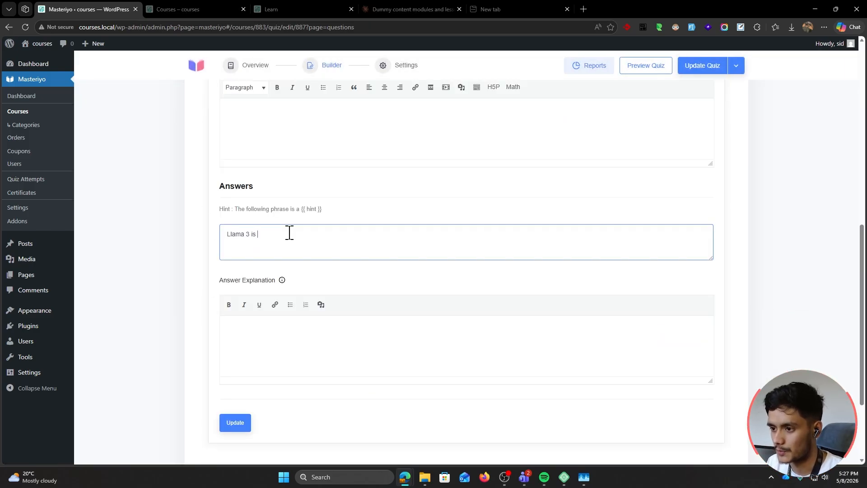
type("3 is a Large {{hint}} model")
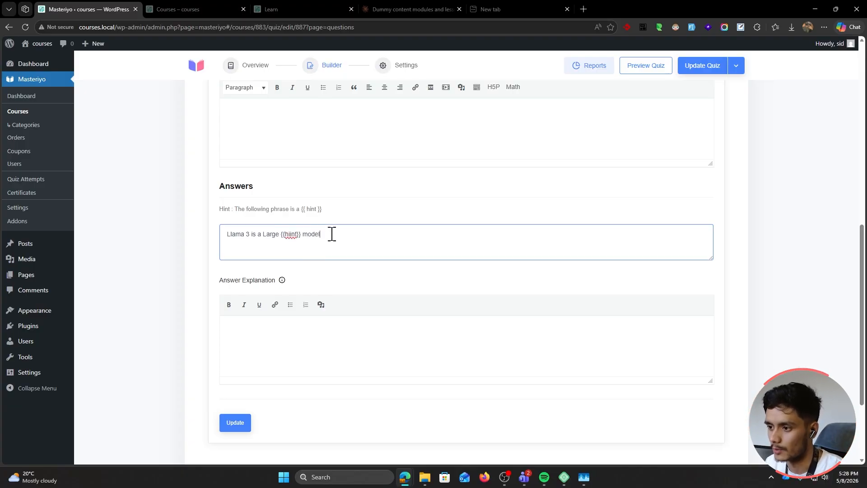
Save the Fill in the Blanks question and collapse it
scroll(611, 337, "up", 5)
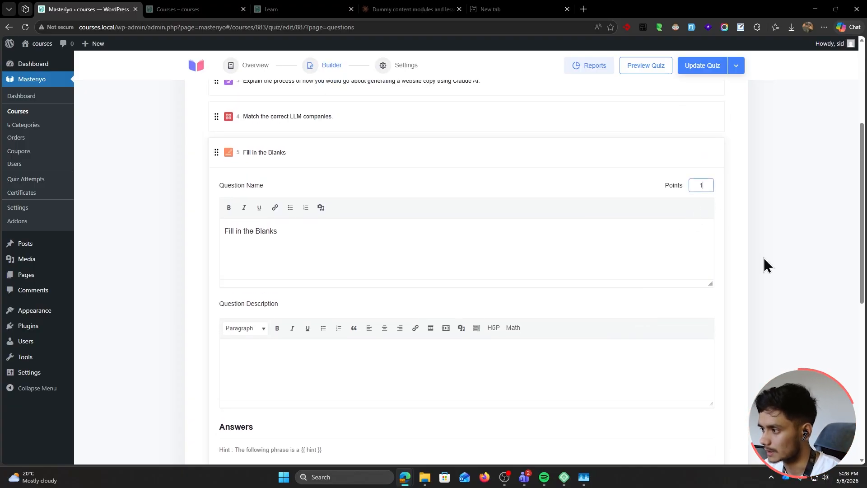
scroll(763, 260, "down", 5)
left_click(241, 423)
left_click(290, 234)
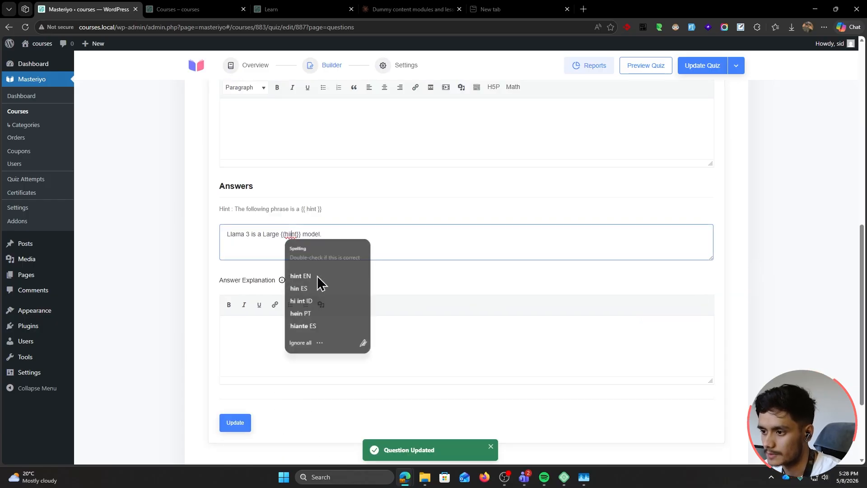
left_click(233, 426)
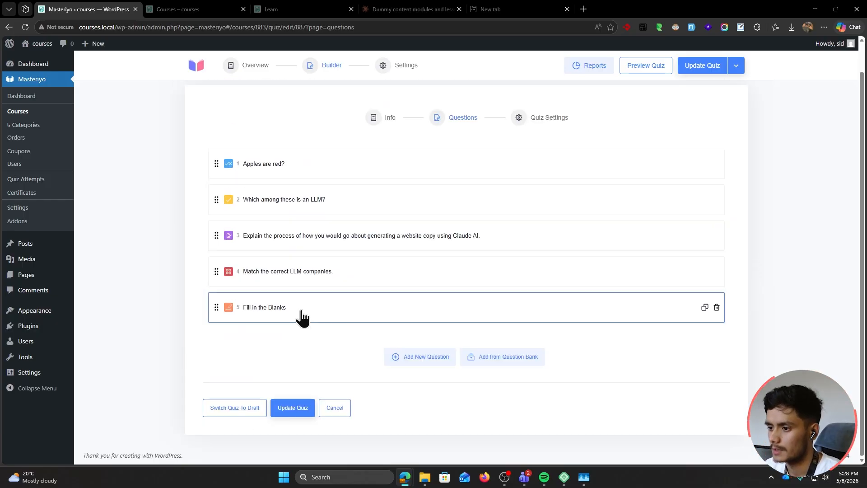
left_click(300, 311)
scroll(330, 308, "down", 2)
left_click(327, 216)
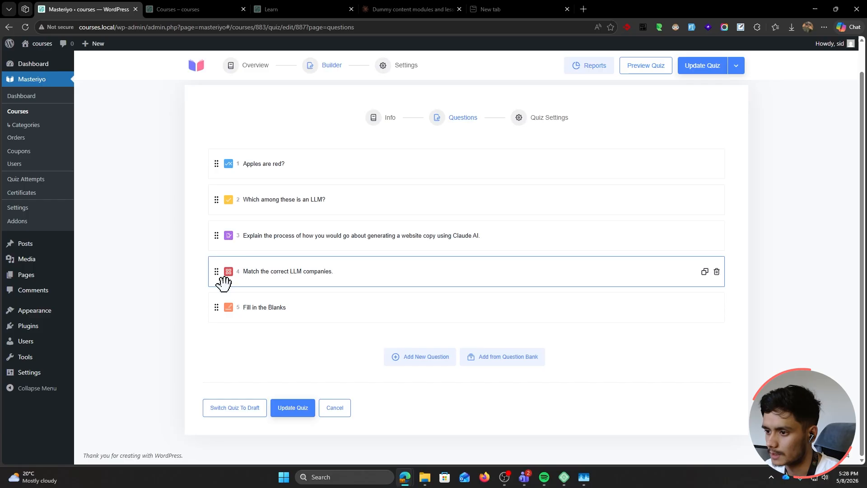
left_click(436, 357)
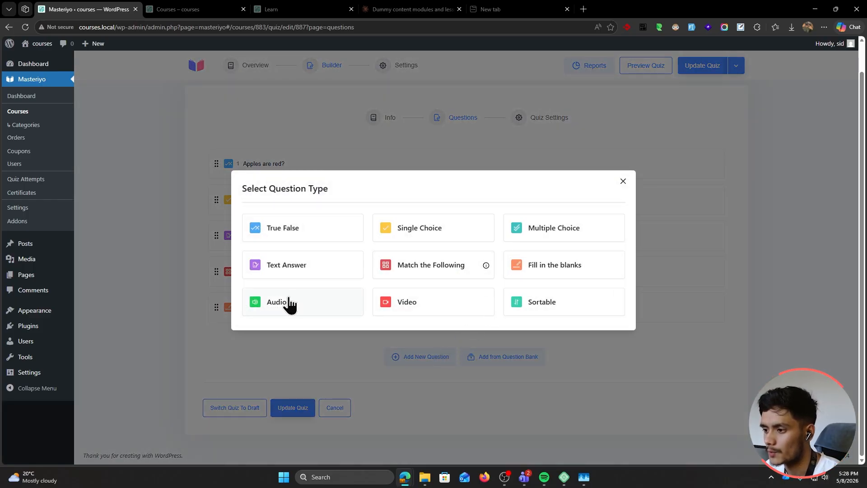
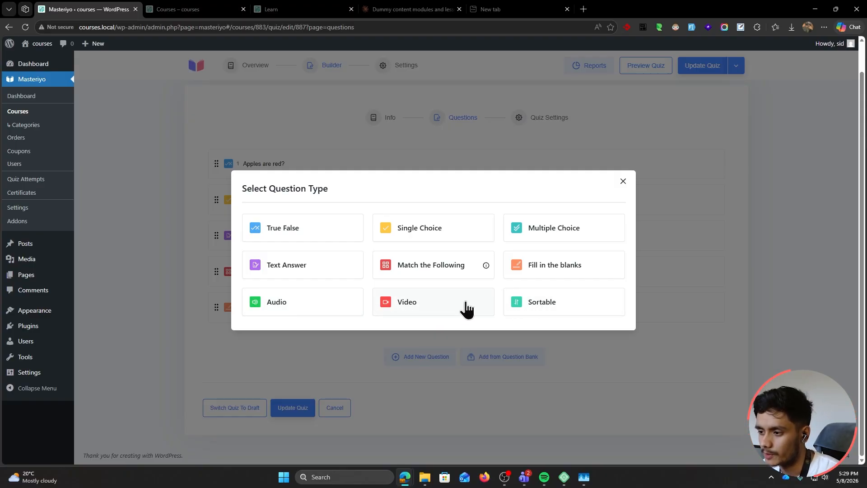
Make the new question a Video question titled 'Explain what is shown in the video.'
left_click(445, 306)
scroll(178, 283, "down", 1)
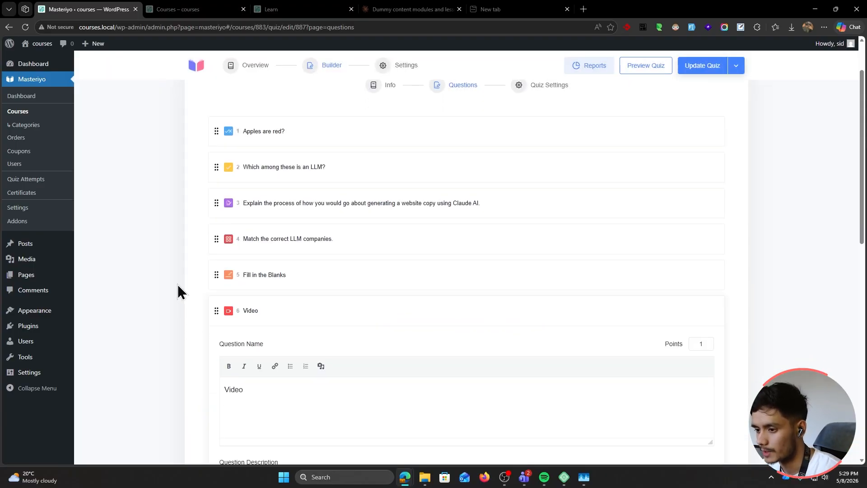
left_click(283, 361)
key("ctrl+a")
type("Explain what is show")
type("n in t")
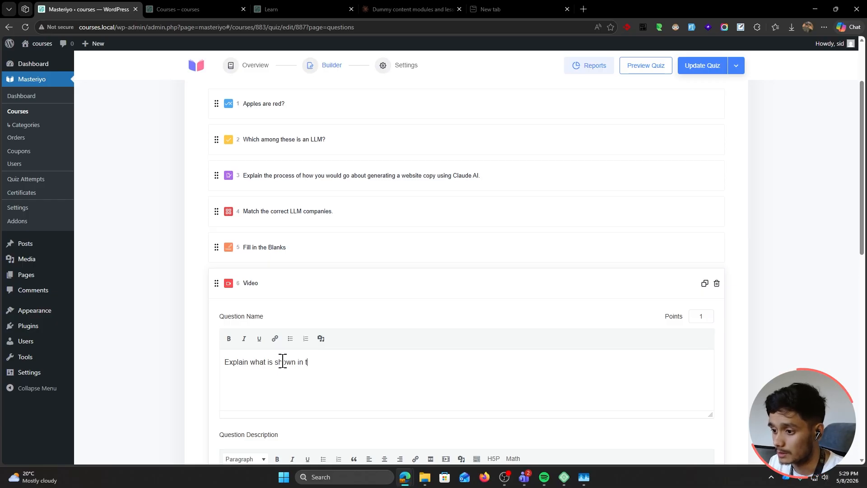
type("he video.")
scroll(277, 372, "down", 6)
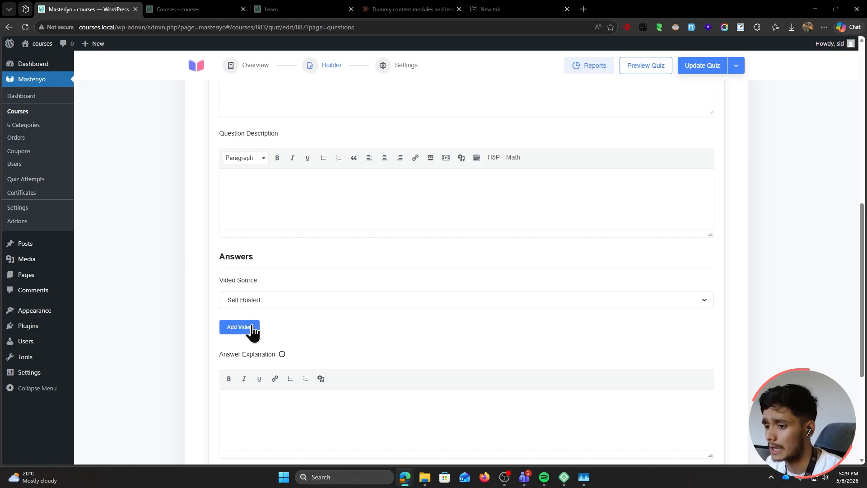
Attach the guitar video, add the explanation 'Answer explanation here.', and save the question
left_click(245, 328)
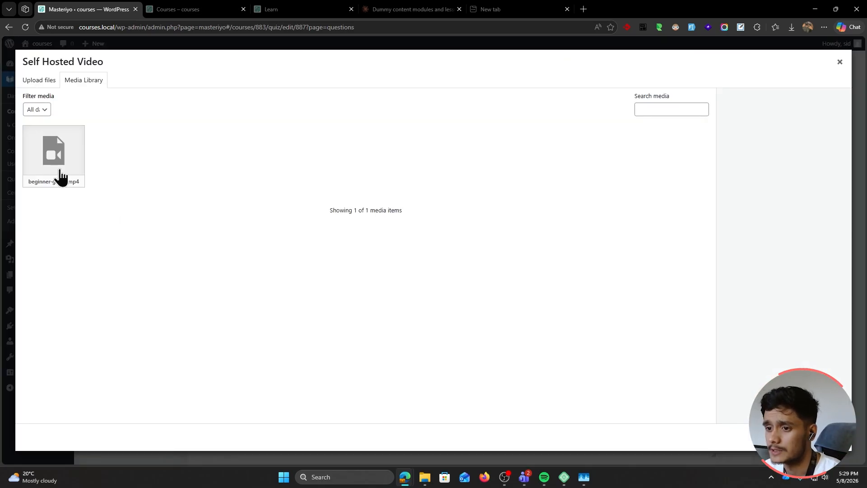
left_click(58, 177)
left_click(822, 436)
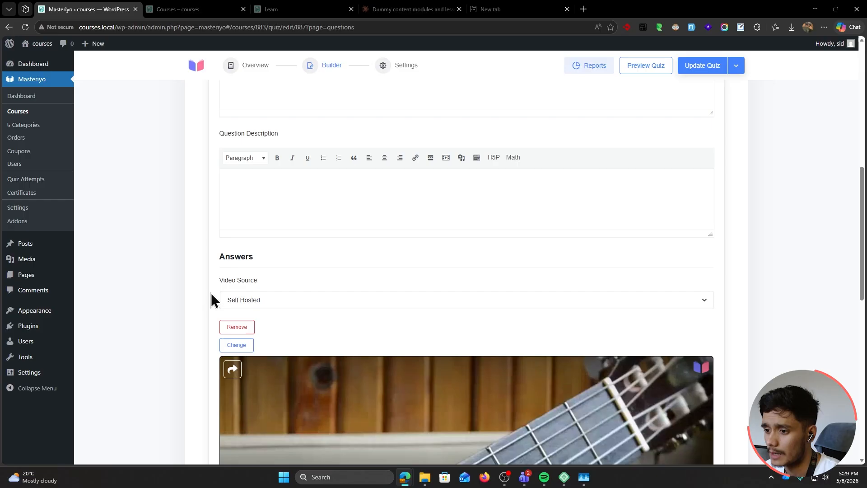
scroll(184, 294, "down", 1)
scroll(183, 295, "down", 10)
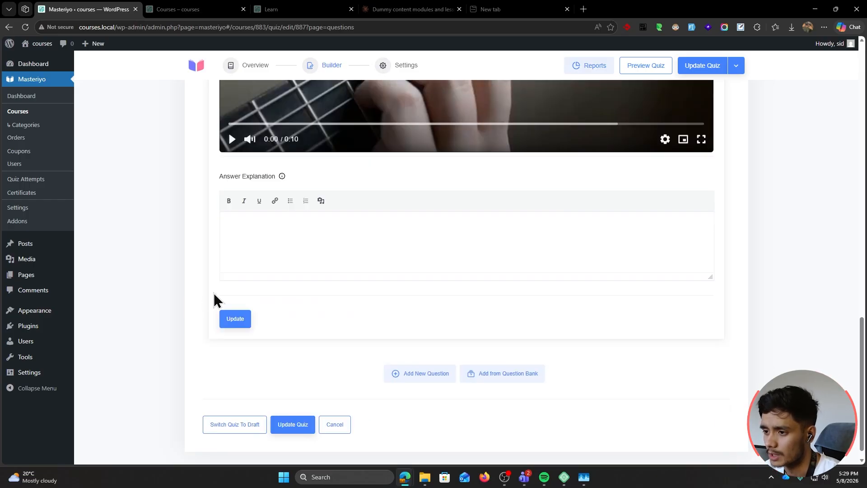
left_click(289, 234)
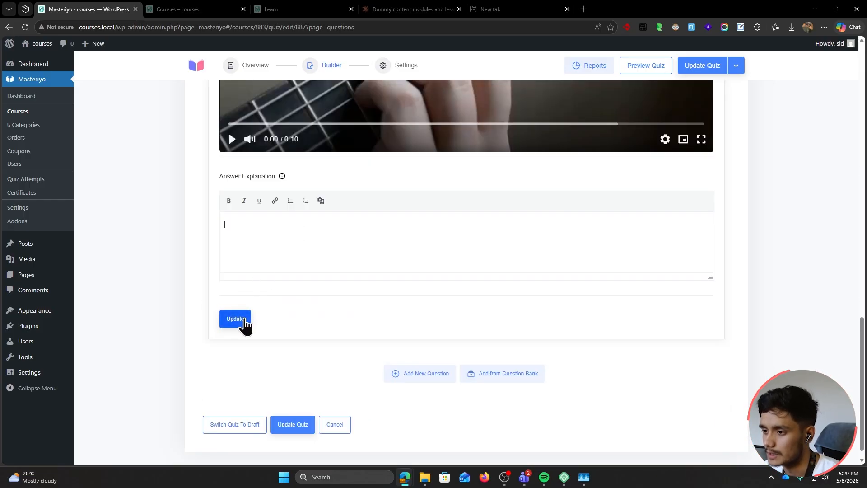
type("Answer explanation here.")
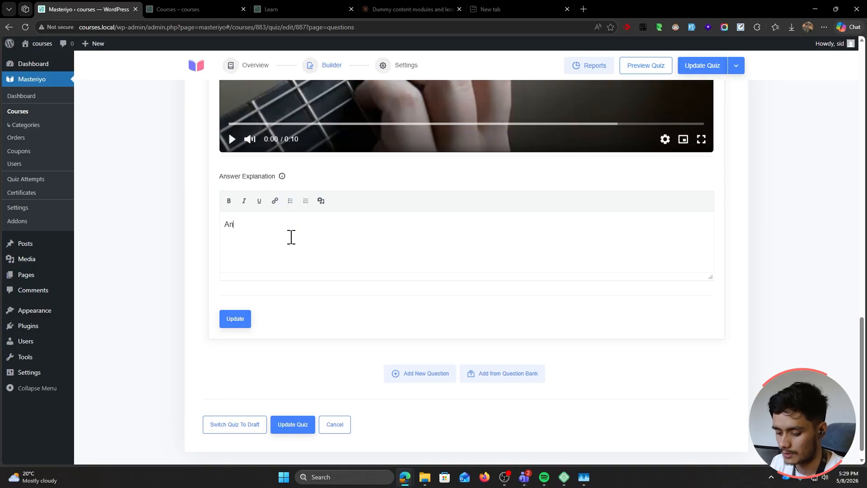
left_click(233, 322)
Set the video question to 10 points, save it, and begin another question
scroll(197, 348, "up", 10)
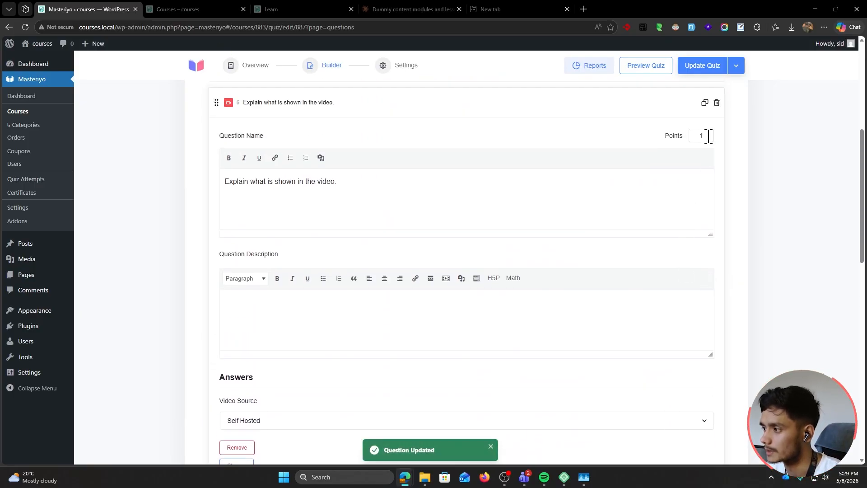
left_click(709, 136)
type("0")
scroll(522, 327, "up", 3)
scroll(522, 327, "down", 13)
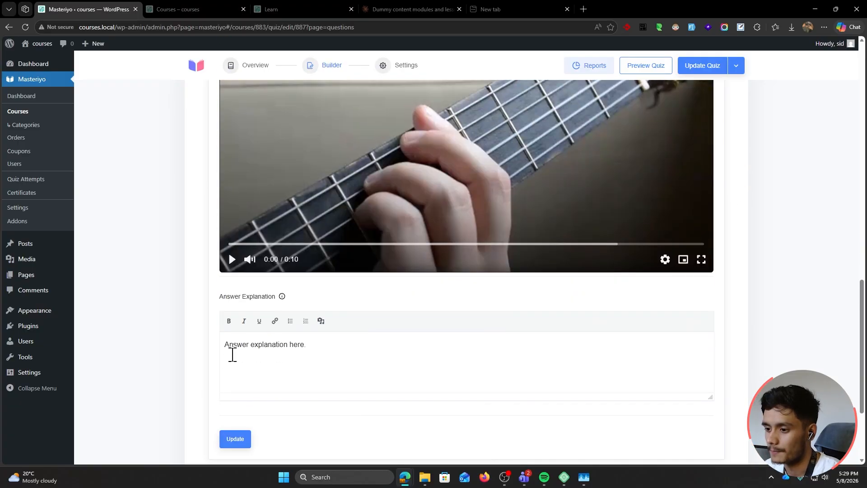
left_click(235, 439)
left_click(447, 355)
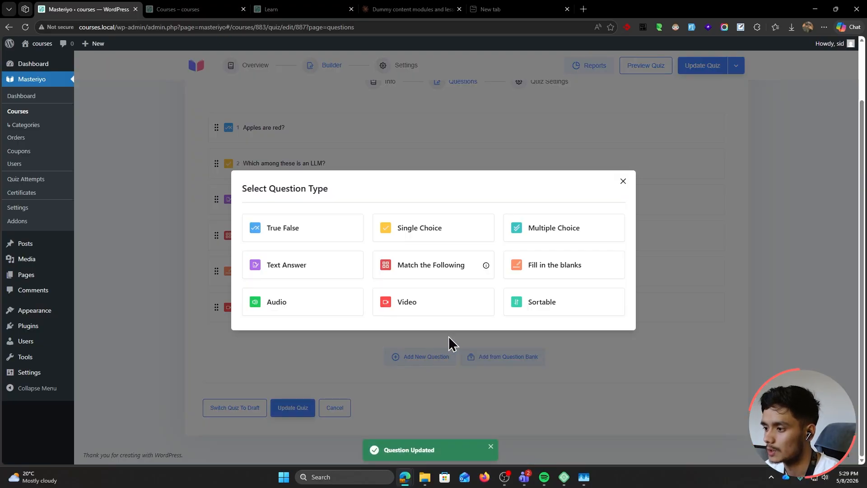
Make a Sortable question with items Writing a prompt, Refining and verifying AI content, Publishing the content
left_click(554, 305)
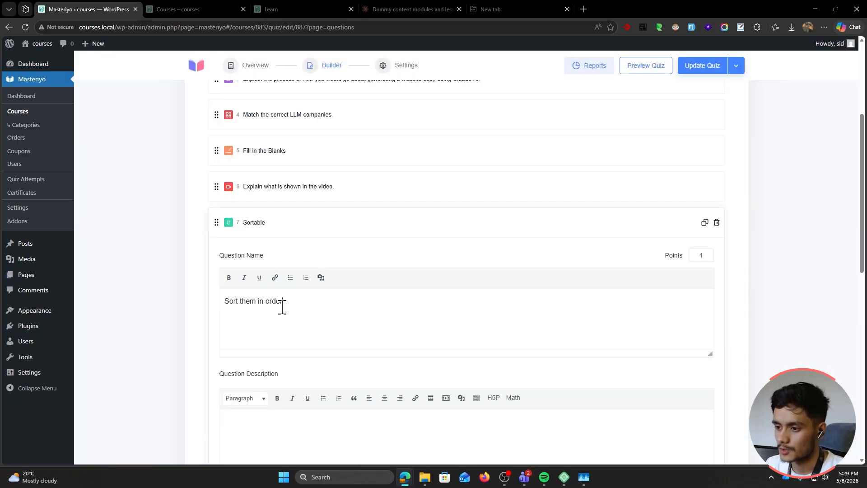
scroll(302, 303, "down", 4)
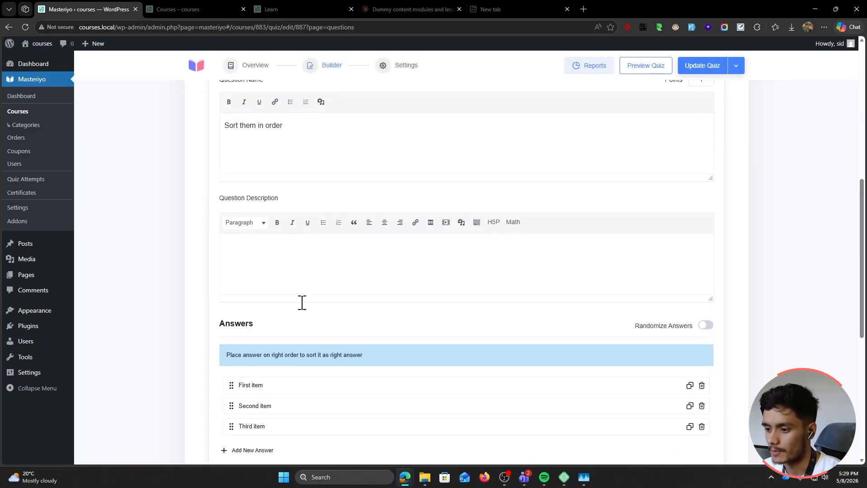
scroll(302, 303, "down", 2)
left_click(256, 319)
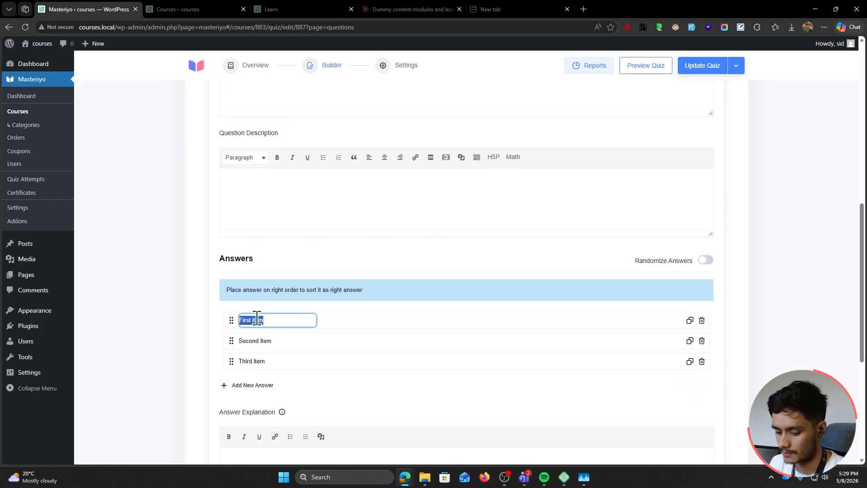
type("Writing a prompt")
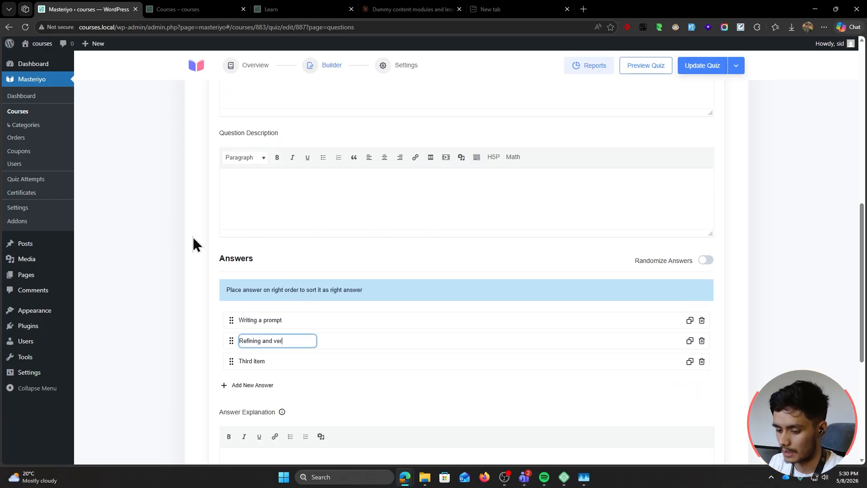
type("content")
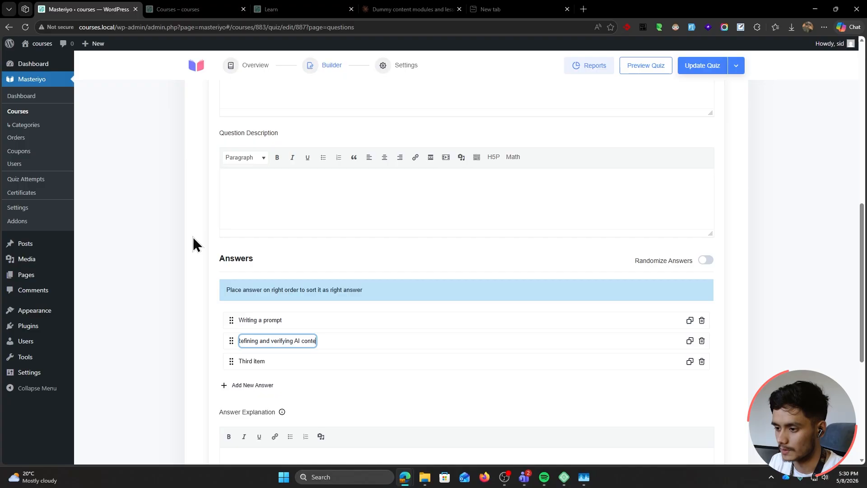
left_click(258, 361)
type("Publishing the conte")
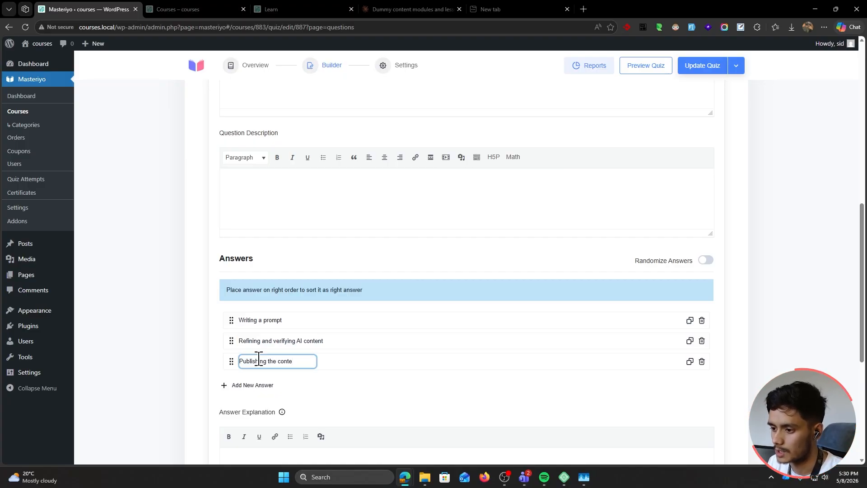
type("nt")
left_click(166, 326)
Remove the extra blank answer rows and save the sortable question
scroll(166, 326, "down", 1)
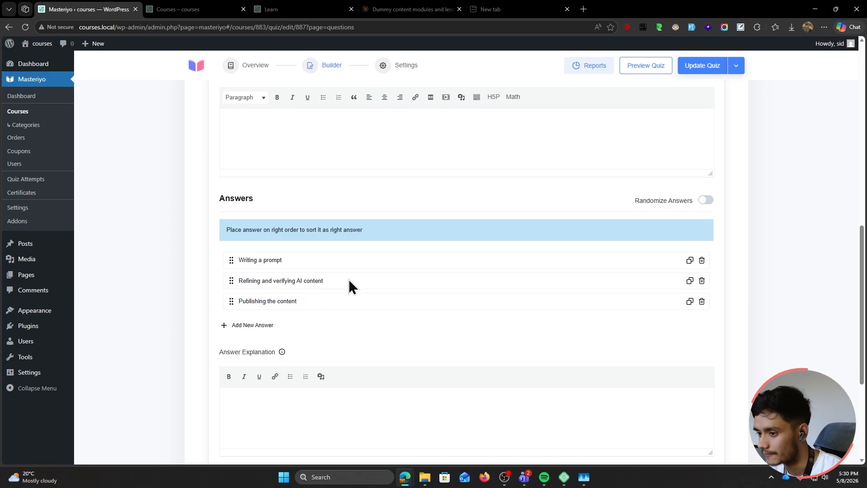
scroll(343, 287, "down", 1)
left_click(244, 265)
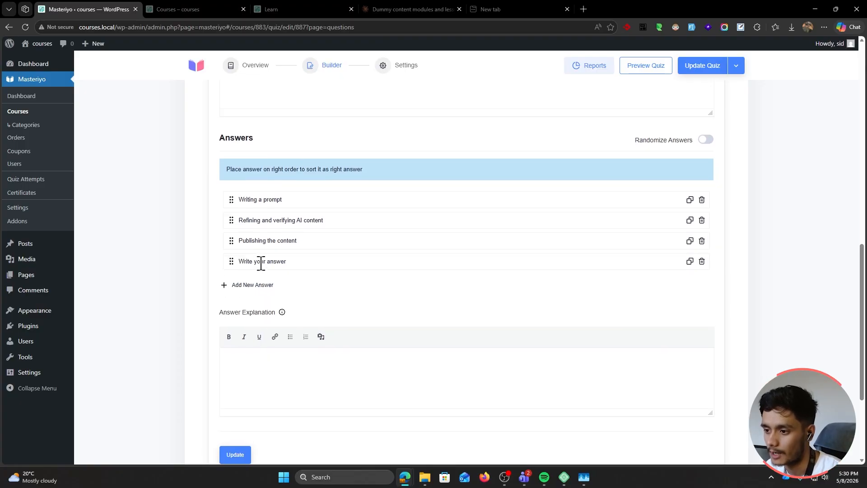
left_click(253, 285)
left_click(701, 282)
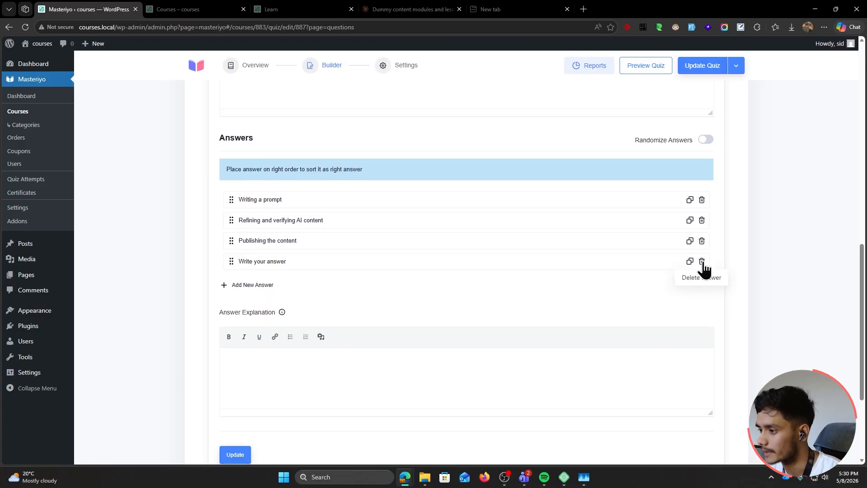
left_click(701, 262)
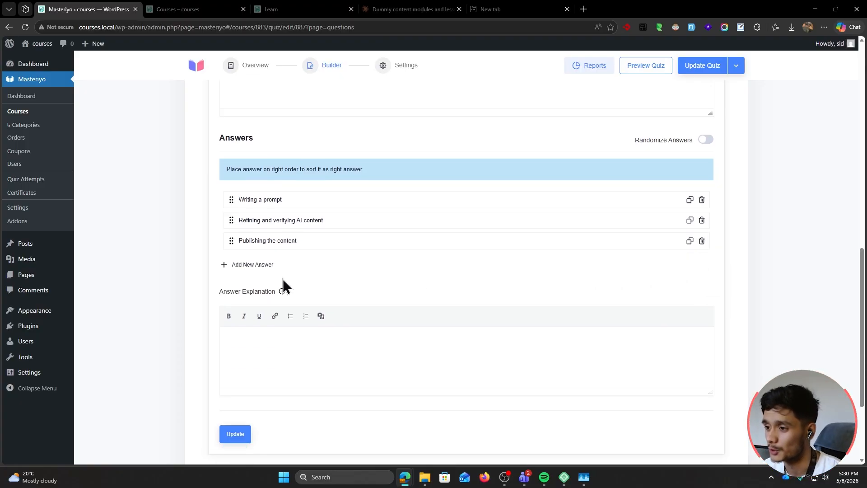
left_click(238, 354)
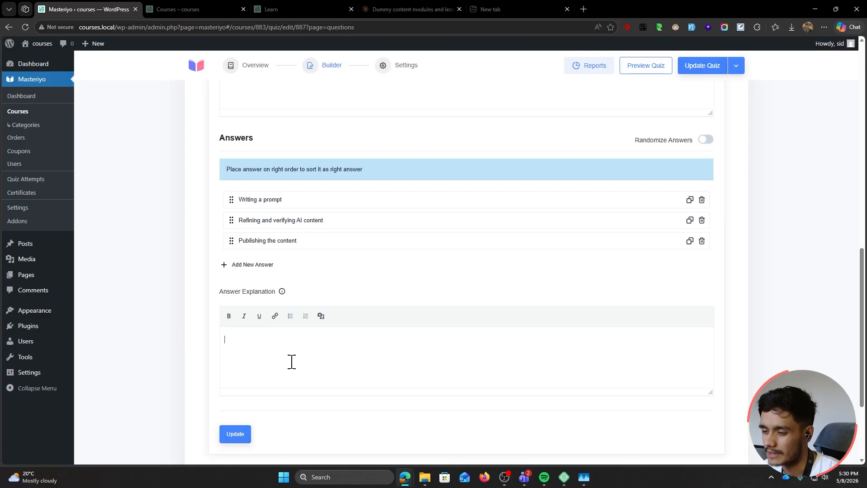
scroll(179, 353, "up", 10)
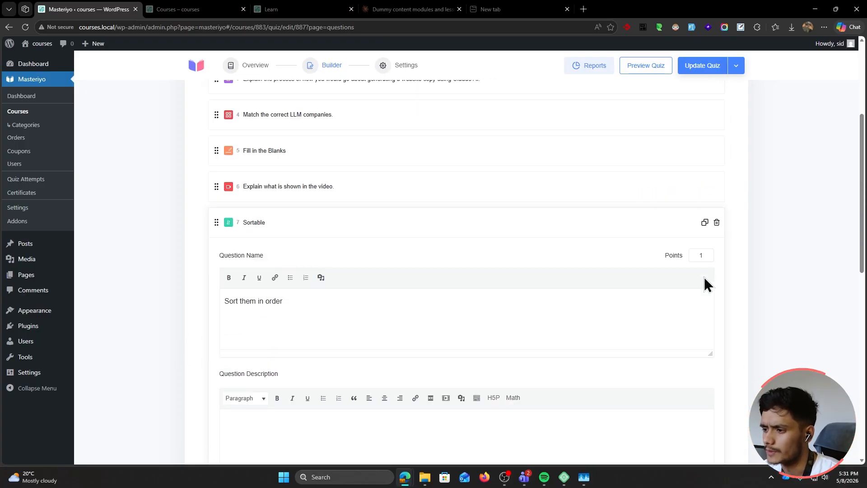
scroll(217, 420, "down", 7)
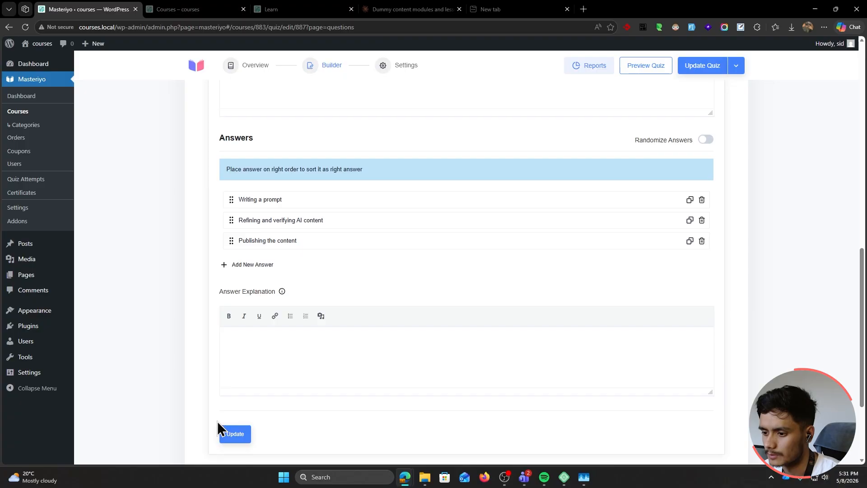
left_click(226, 429)
scroll(193, 291, "up", 3)
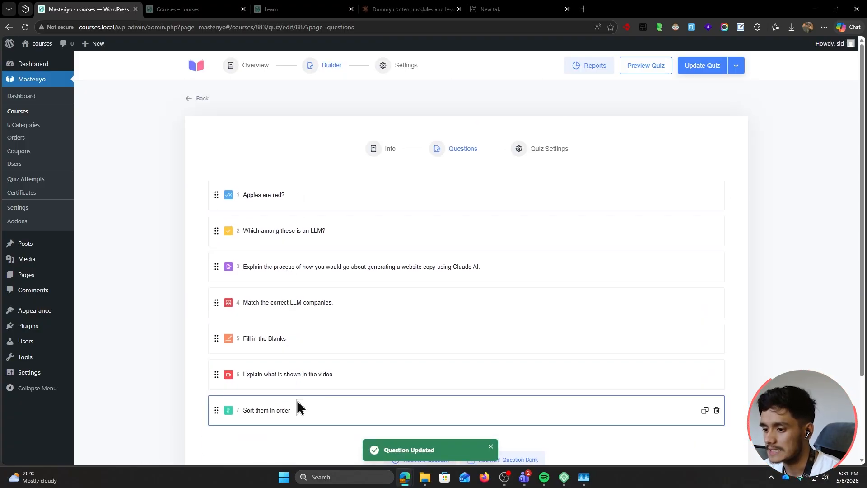
Auto-calculate the quiz's full points and review question 2
left_click(539, 151)
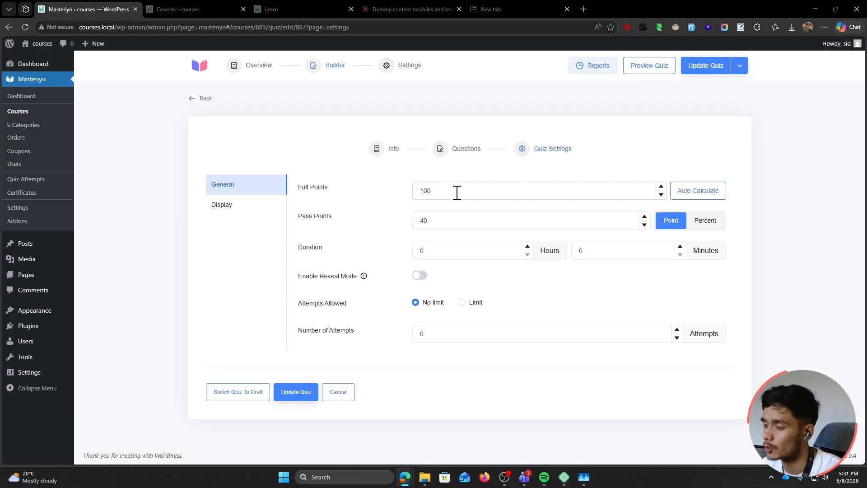
left_click(695, 193)
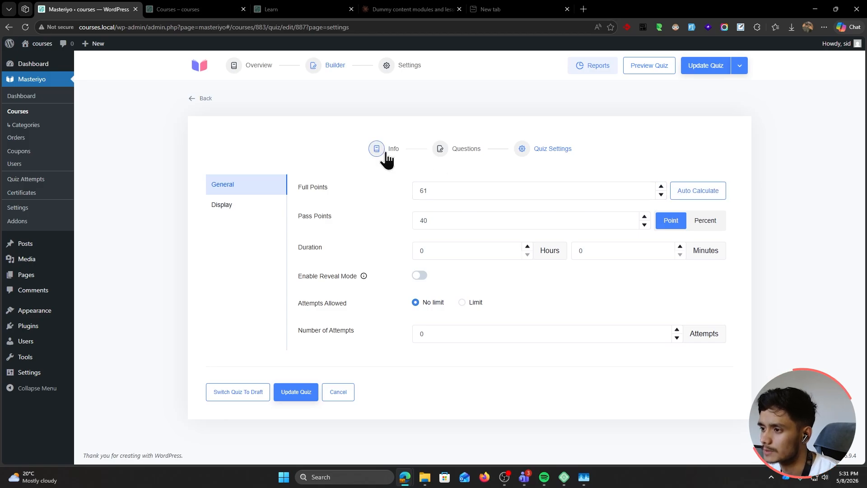
left_click(461, 150)
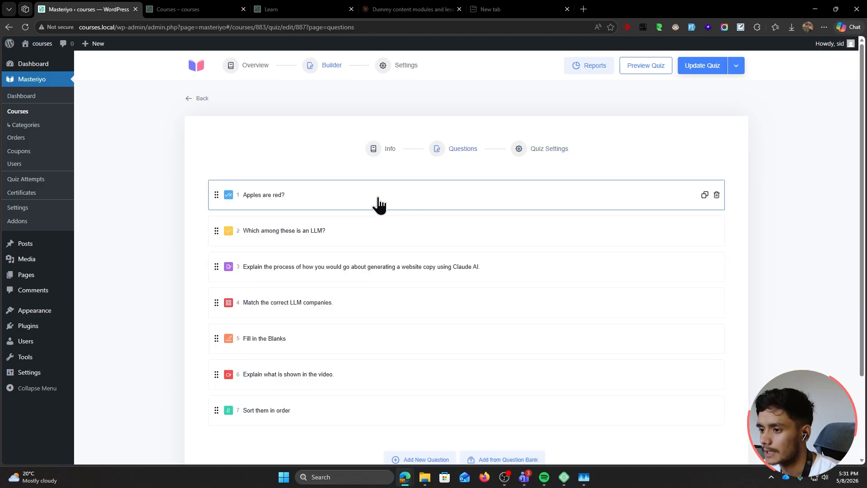
left_click(371, 232)
scroll(382, 300, "down", 3)
scroll(382, 300, "up", 1)
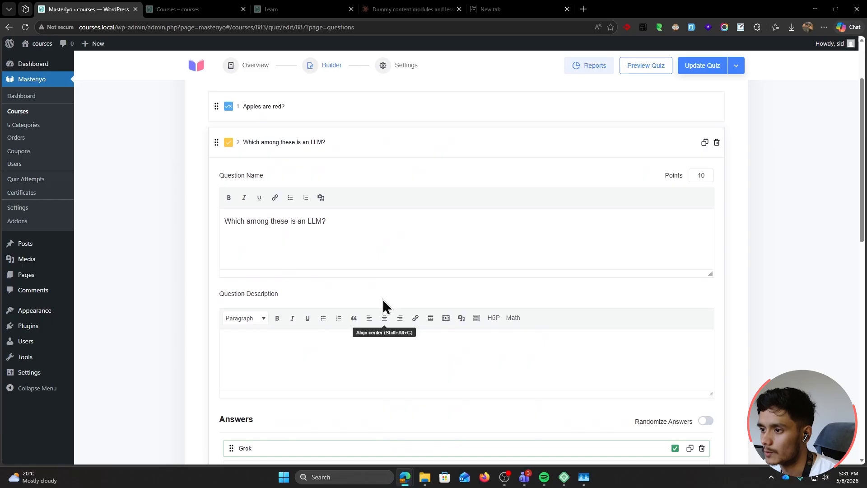
left_click(360, 174)
Set question 1 'Apples are red?' to 10 points and save it
left_click(391, 138)
left_click(707, 168)
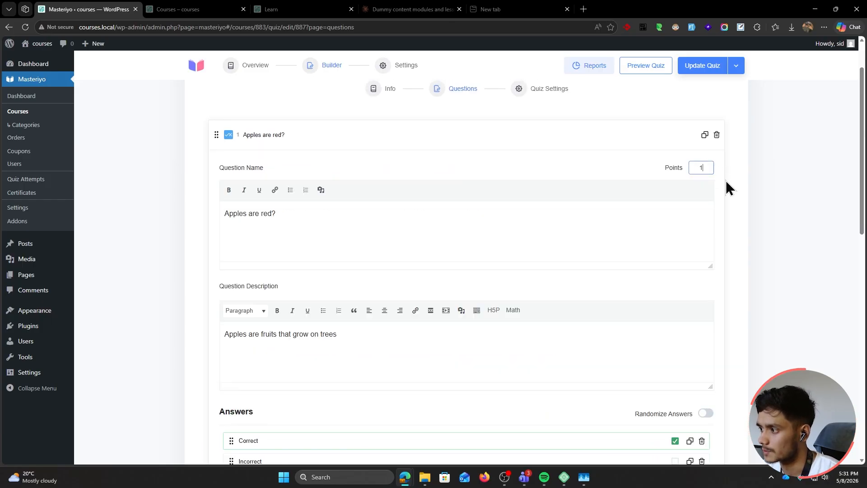
type("0")
scroll(246, 310, "down", 8)
scroll(199, 344, "up", 3)
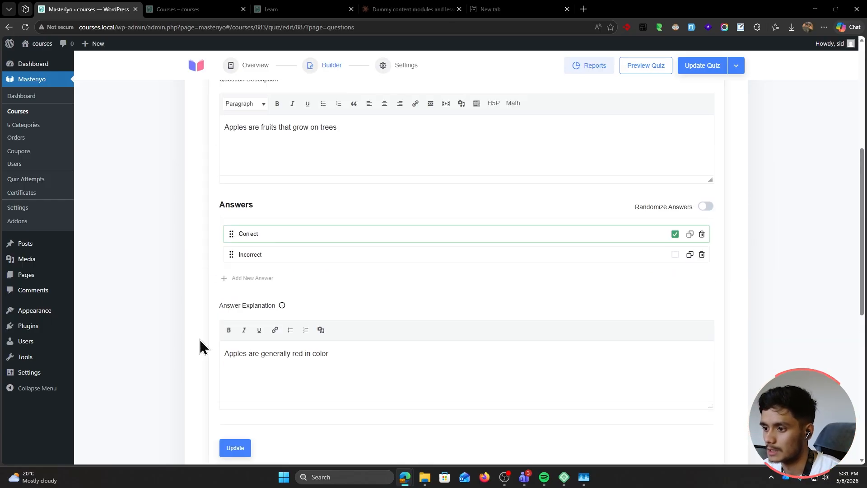
scroll(229, 383, "down", 1)
left_click(230, 386)
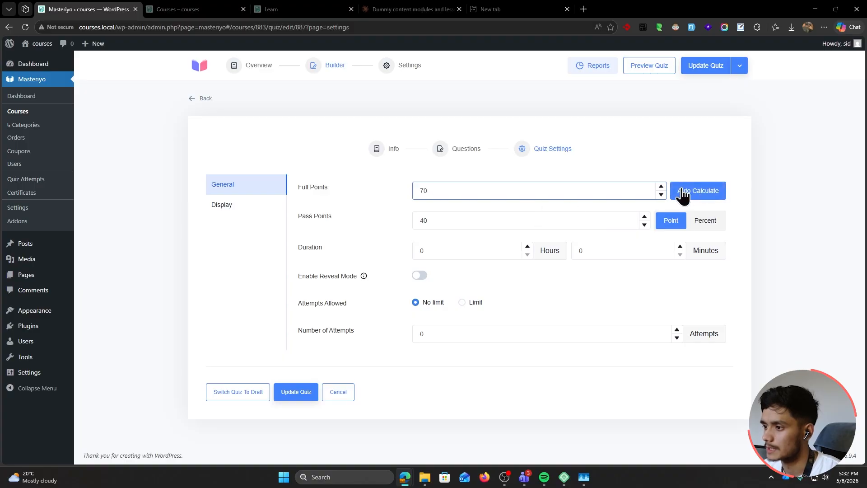
Set the quiz to 70 full points, 35 pass points, 1-hour duration, reveal mode, 1 attempt
left_click(698, 191)
double_click(432, 220)
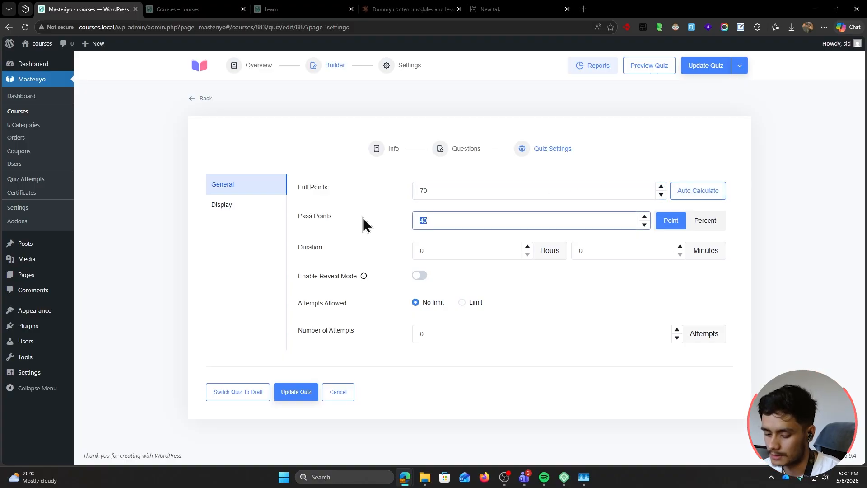
type("35")
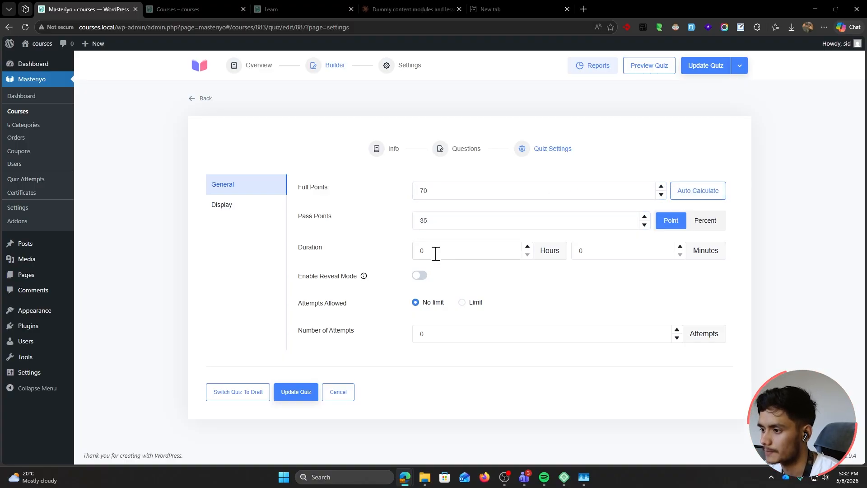
double_click(433, 252)
left_click(564, 272)
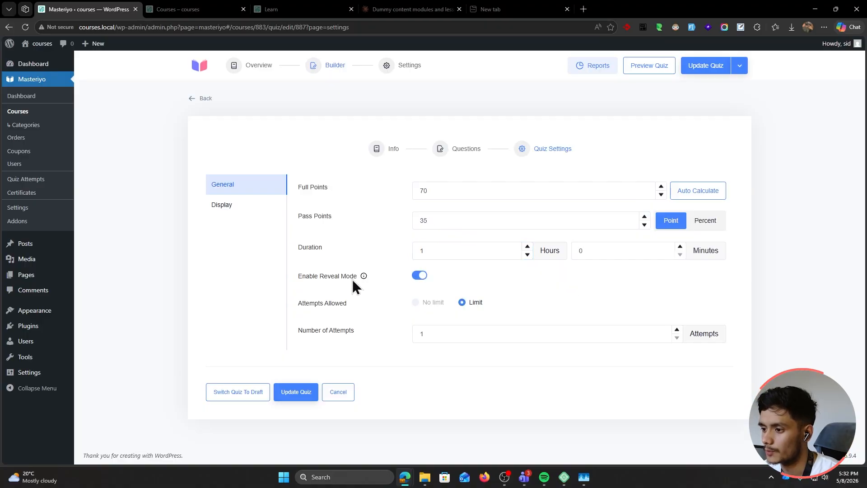
mouse_move(362, 277)
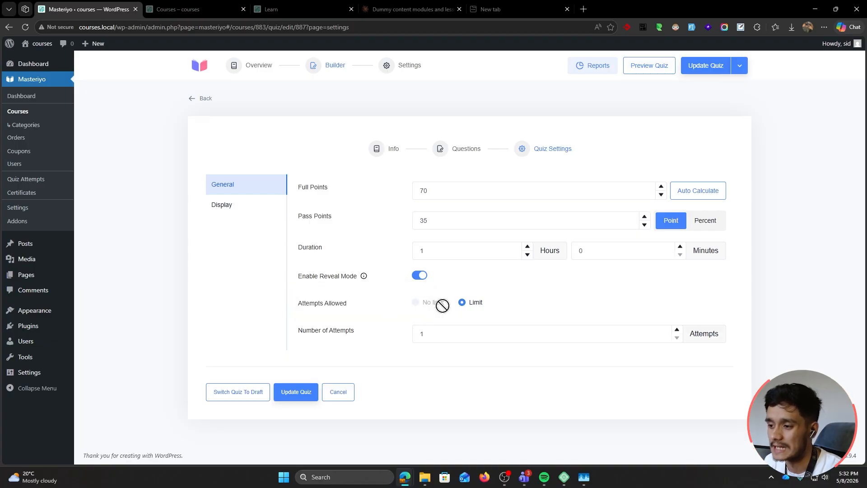
left_click(449, 336)
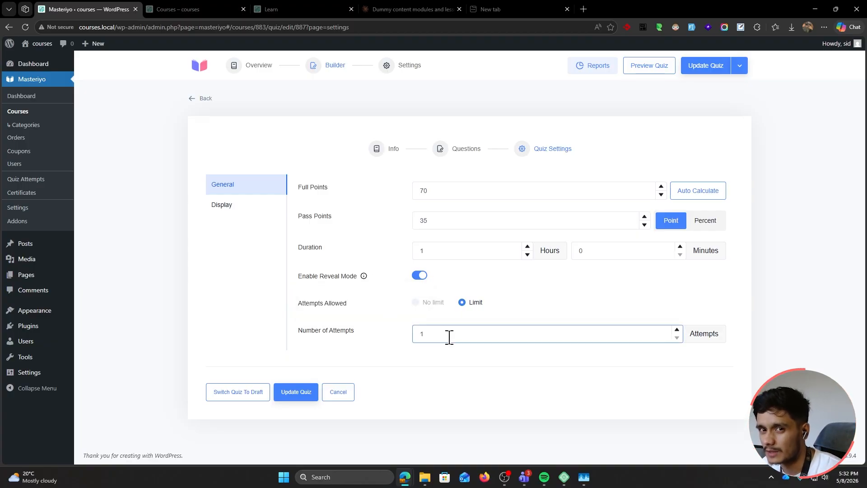
key("Down")
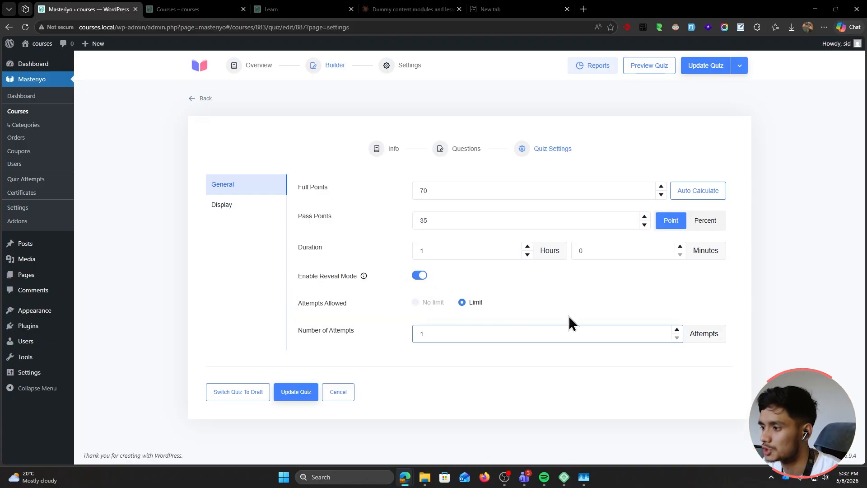
left_click(643, 317)
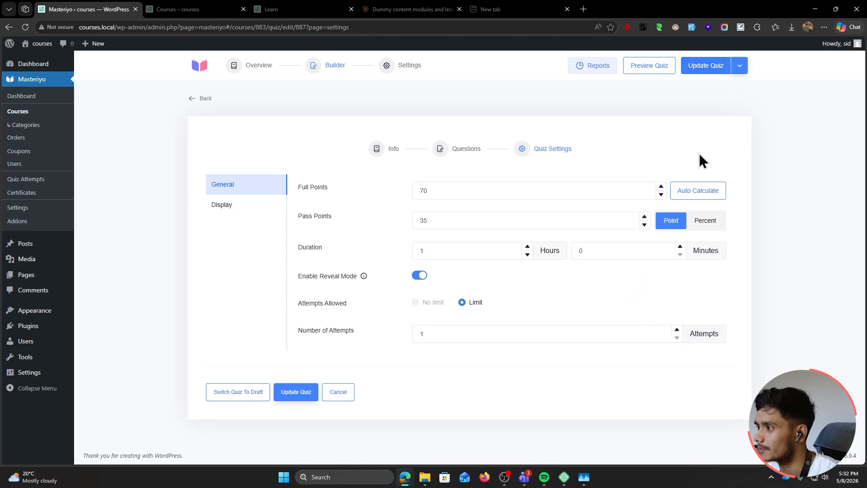
left_click(231, 208)
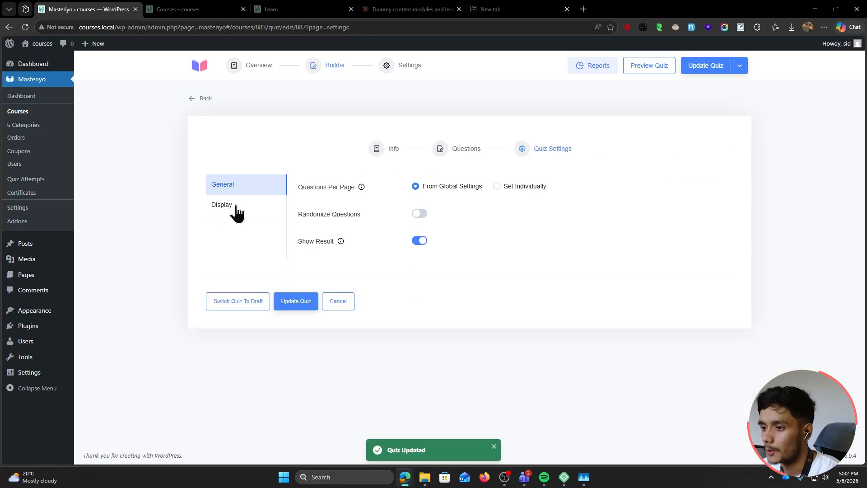
Show 7 questions per page with randomized question order and update the quiz
left_click(496, 187)
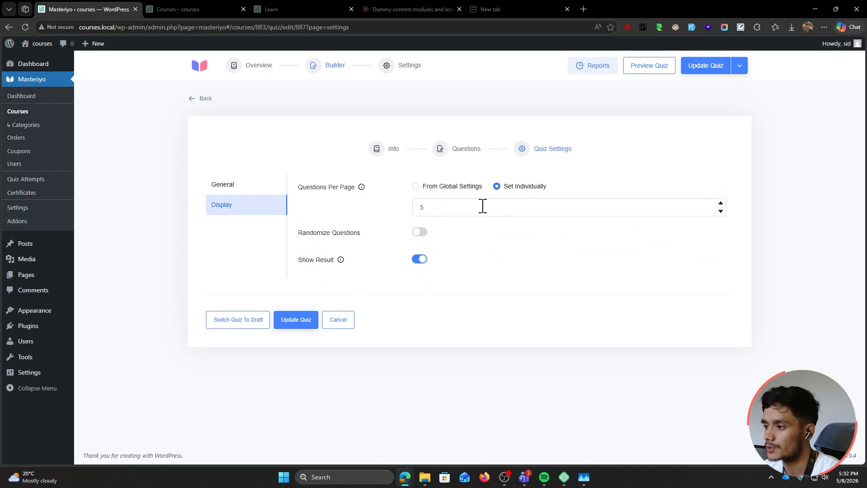
left_click(482, 206)
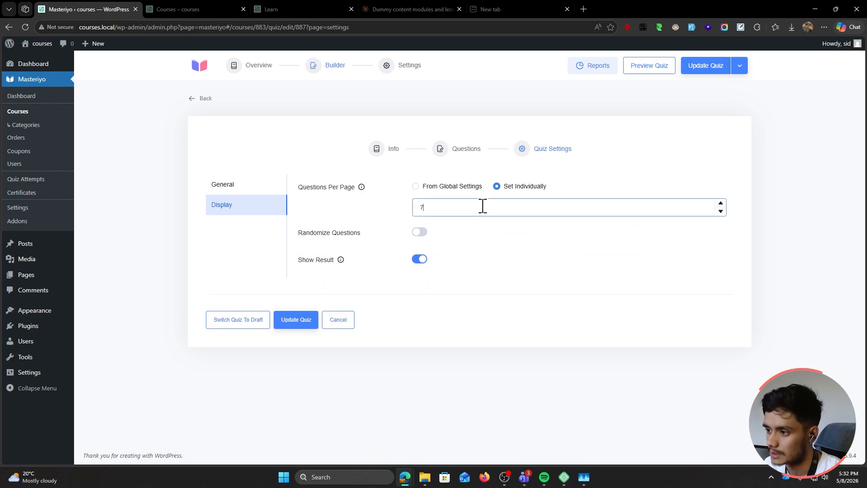
left_click(479, 232)
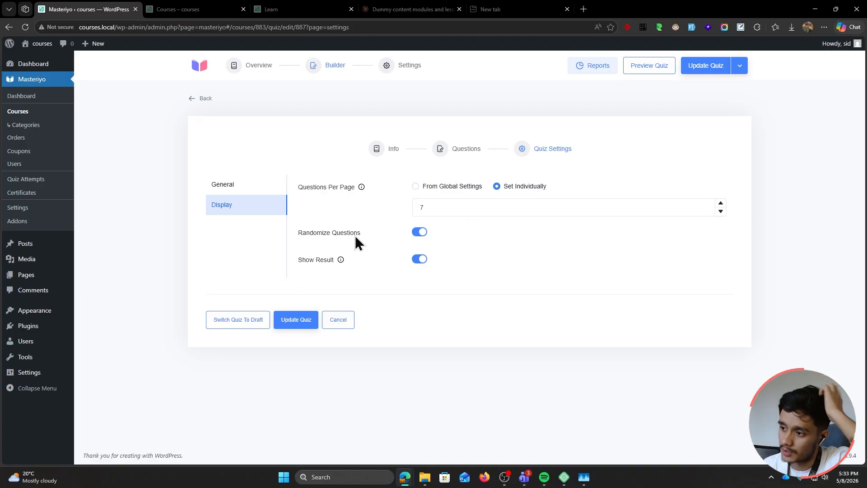
left_click(472, 156)
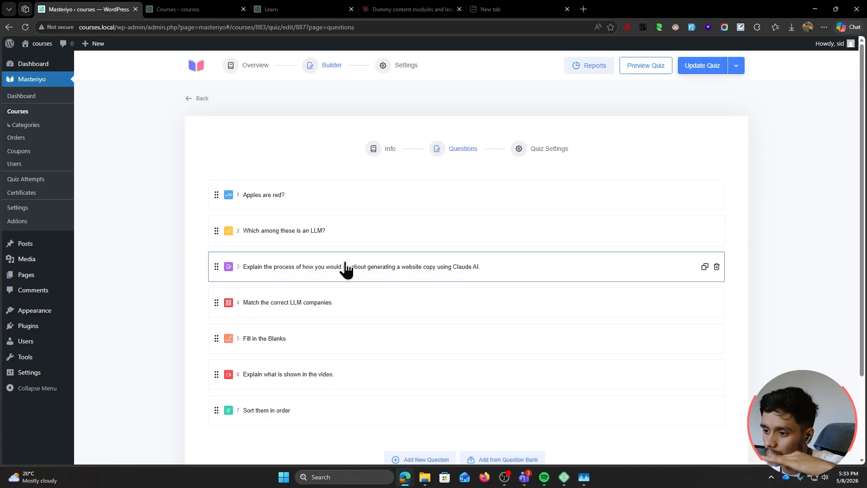
left_click(531, 158)
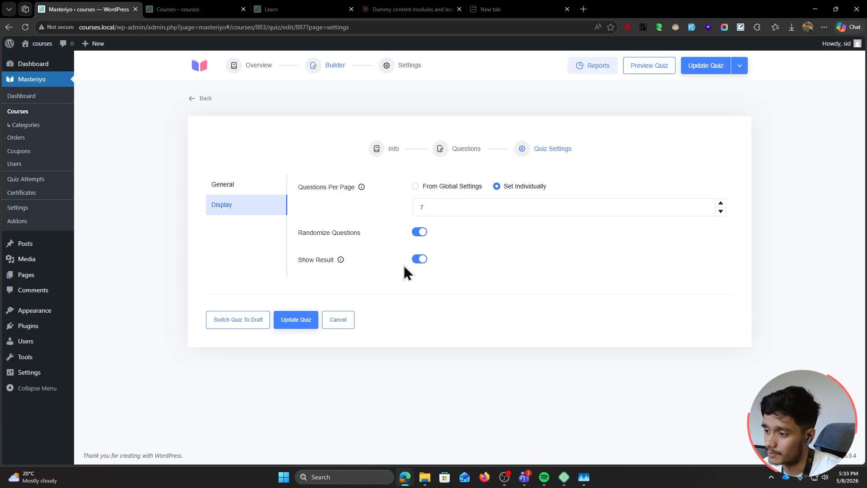
left_click(297, 320)
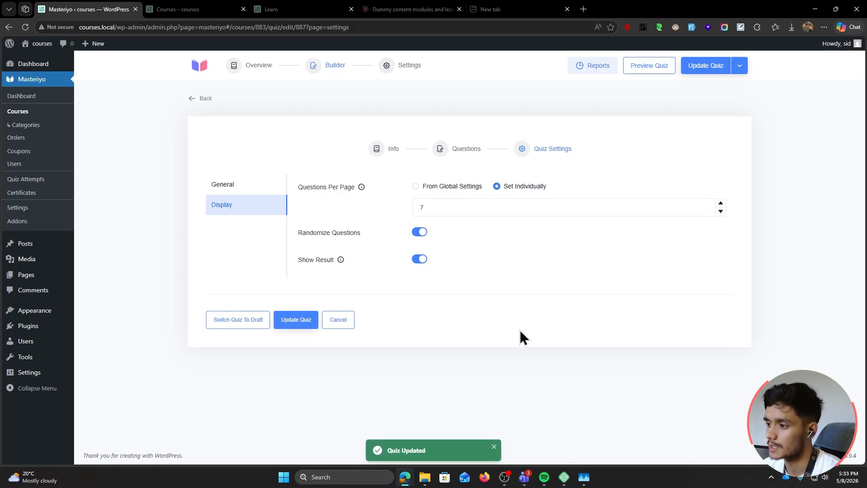
Open the site's public courses page in an InPrivate window as a logged-out visitor
double_click(96, 27)
key("ctrl+c")
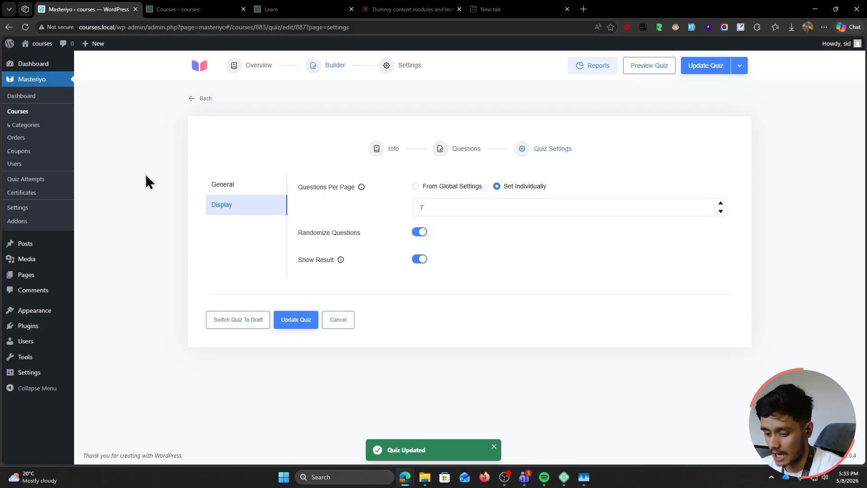
key("ctrl+shift+n")
key("ctrl+v")
key("Return")
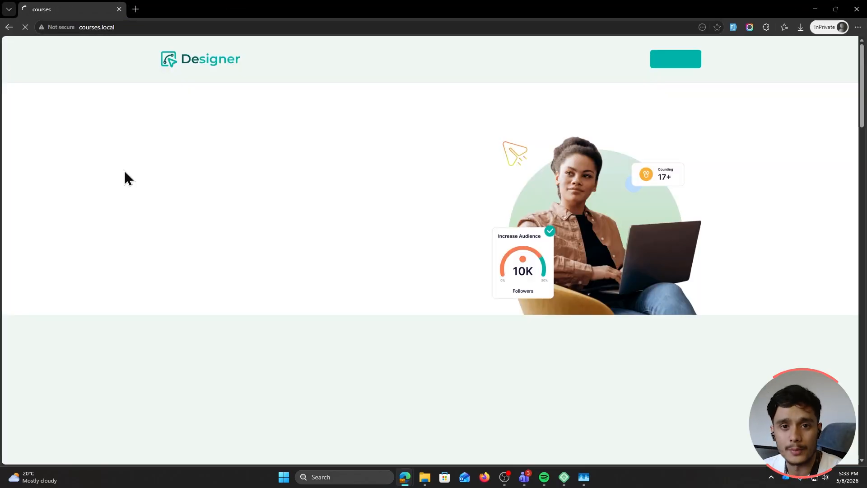
left_click(496, 60)
scroll(139, 250, "down", 4)
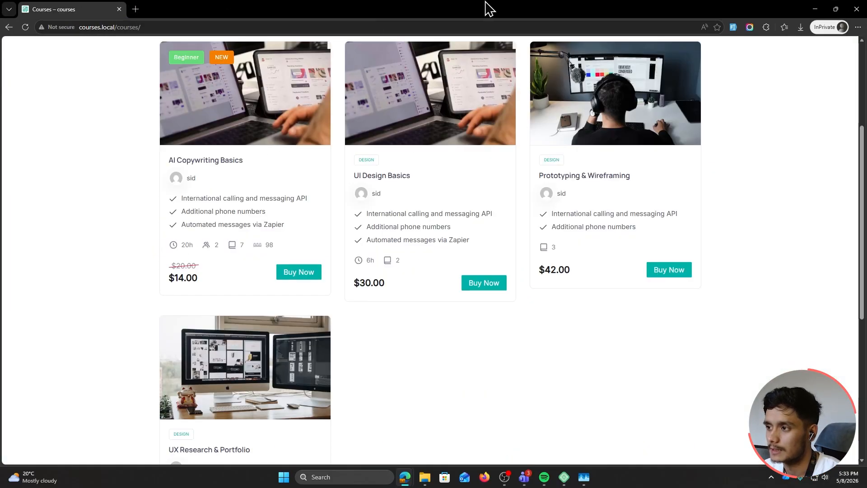
double_click(486, 3)
Set the AI Copywriting Basics course pricing to Free and update it
left_click(674, 3)
left_click(31, 116)
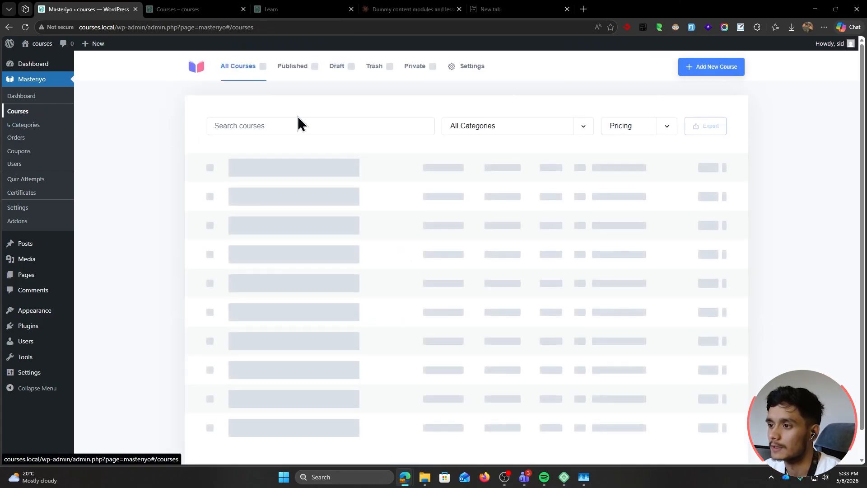
left_click(281, 181)
left_click(410, 67)
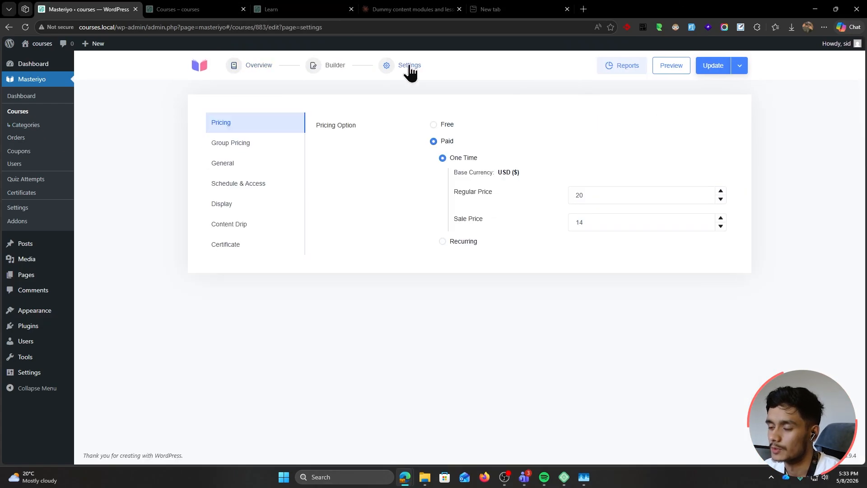
left_click(432, 127)
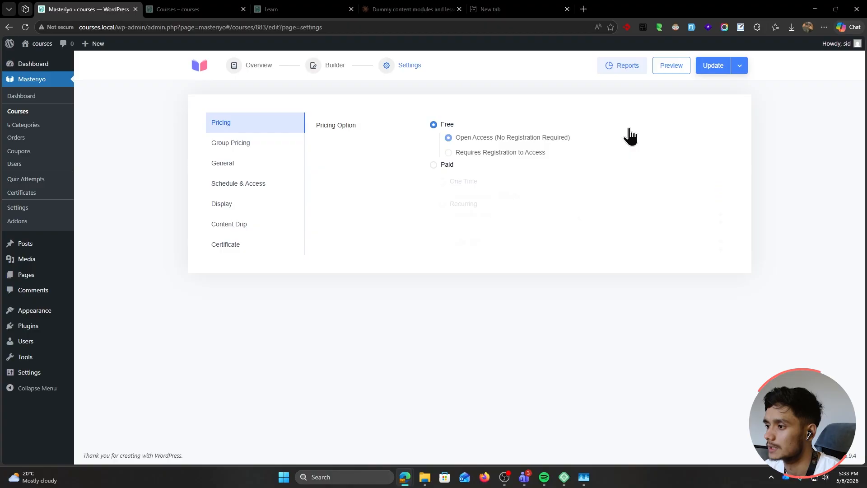
left_click(714, 68)
Reload the public courses page to confirm the course now shows as Free
mouse_move(404, 475)
left_click(489, 447)
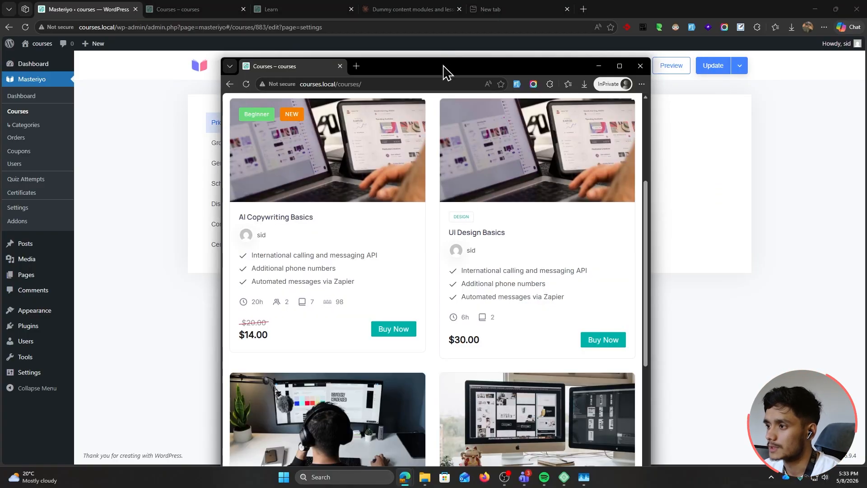
double_click(444, 72)
left_click(25, 27)
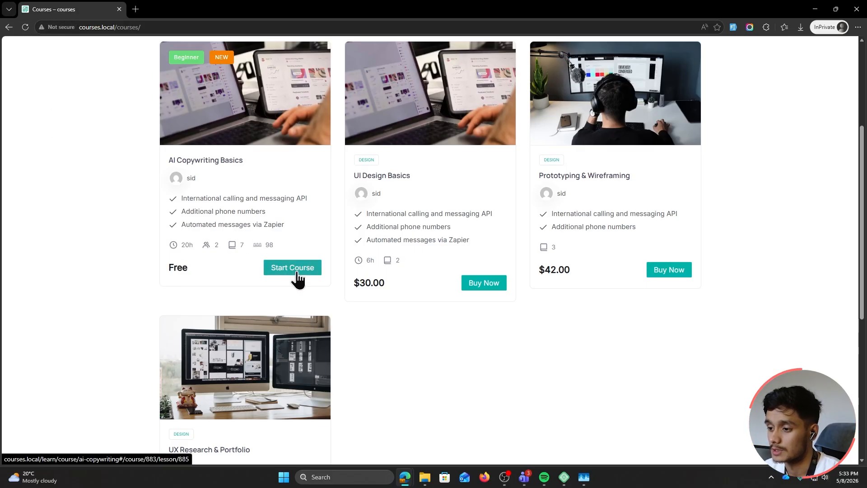
Start the course and mark lessons complete from Which AI to use? through Spotting and fixing AI mistakes
left_click(296, 274)
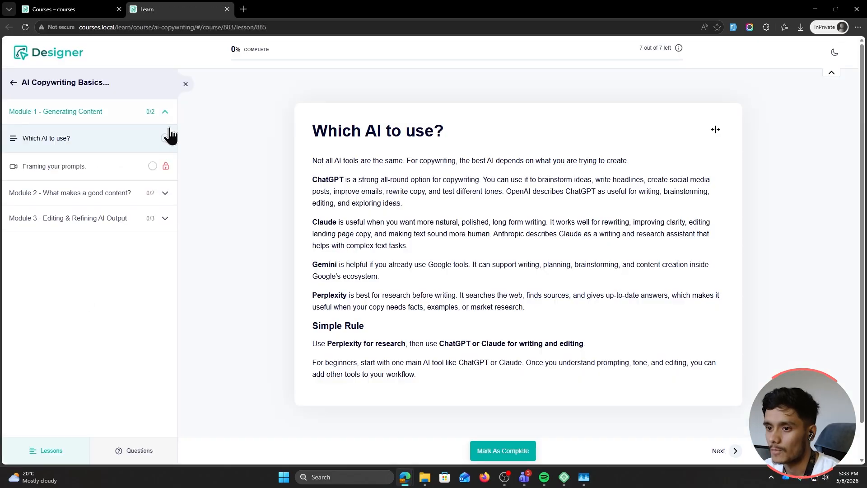
scroll(397, 237, "down", 1)
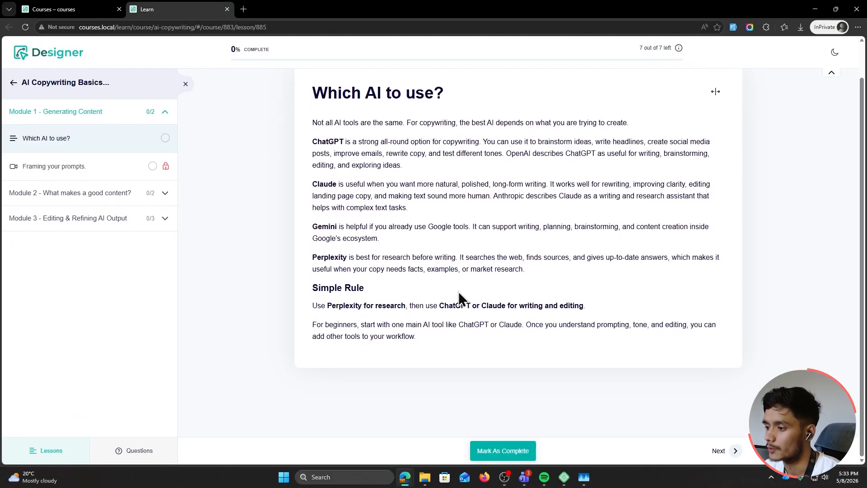
left_click(497, 451)
scroll(328, 326, "up", 1)
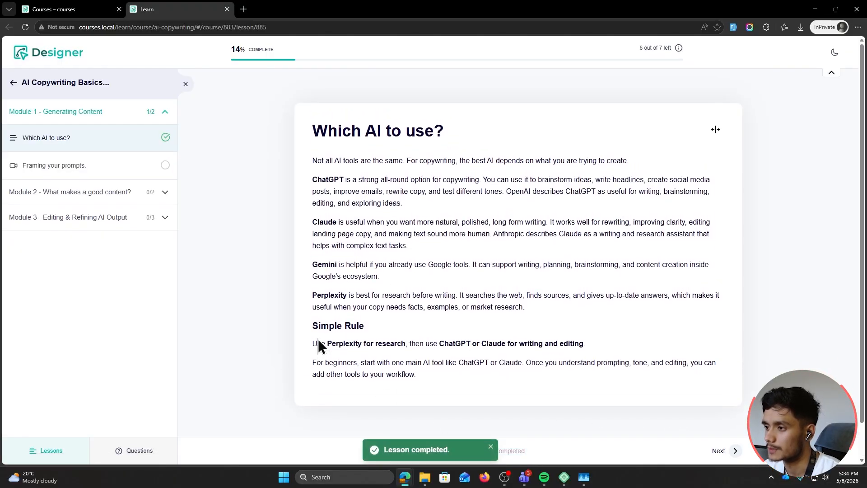
left_click(726, 452)
scroll(574, 300, "down", 2)
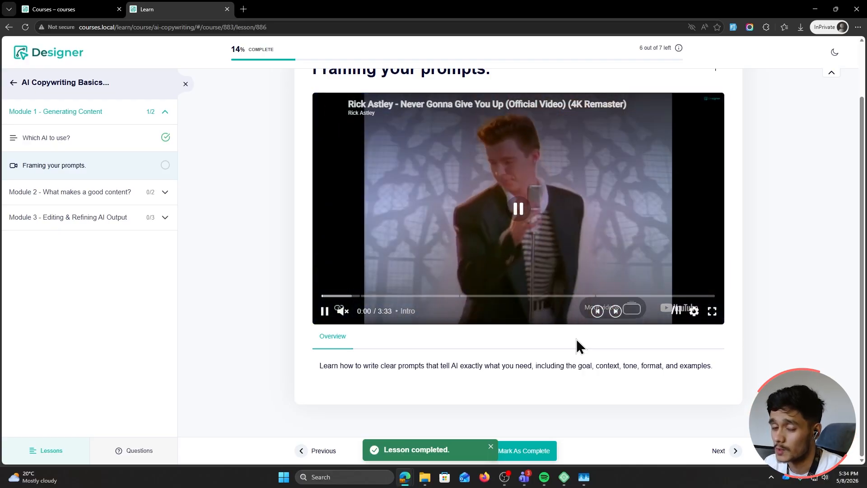
left_click(526, 451)
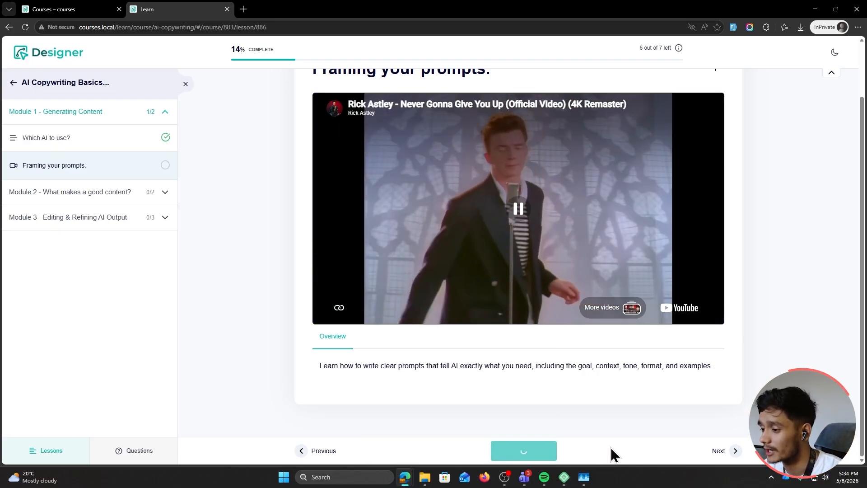
left_click(727, 450)
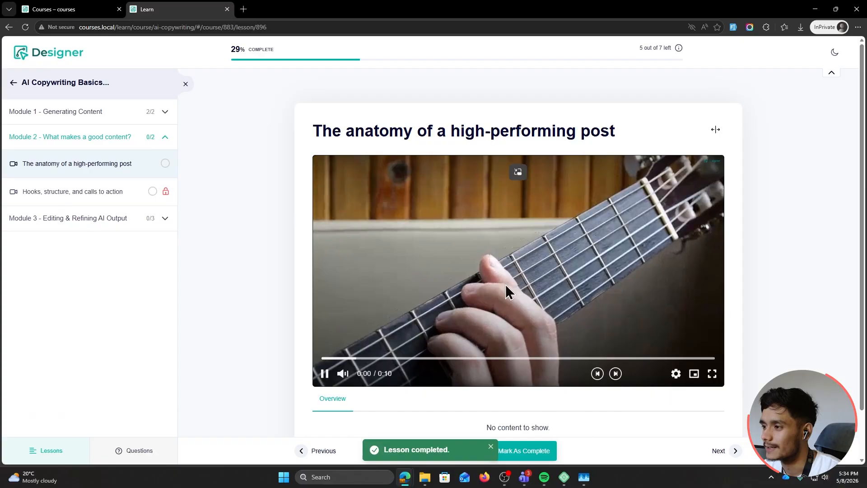
left_click(546, 448)
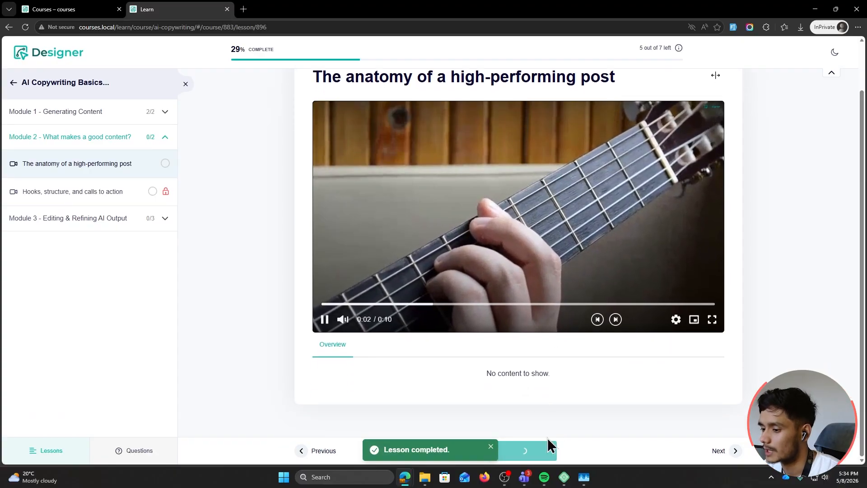
left_click(725, 450)
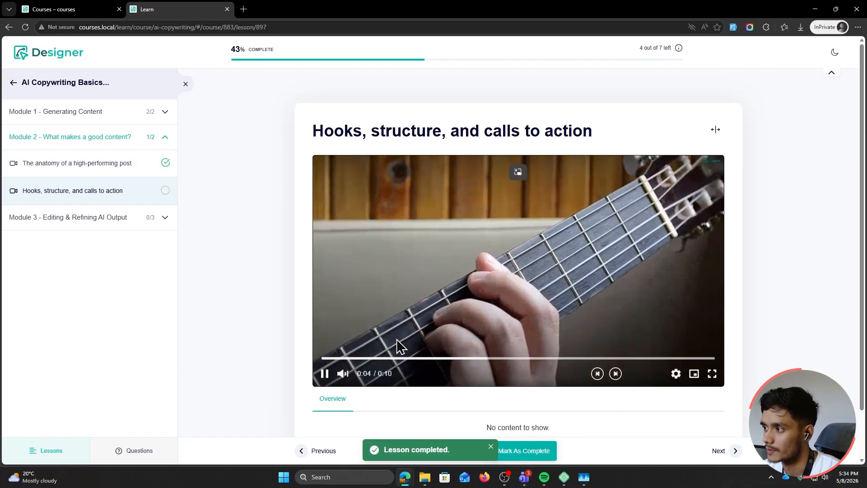
left_click(545, 452)
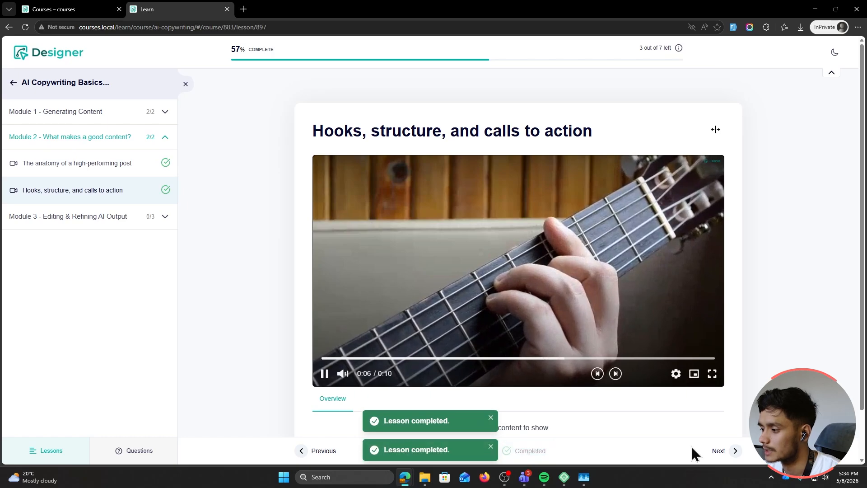
left_click(734, 450)
left_click(555, 453)
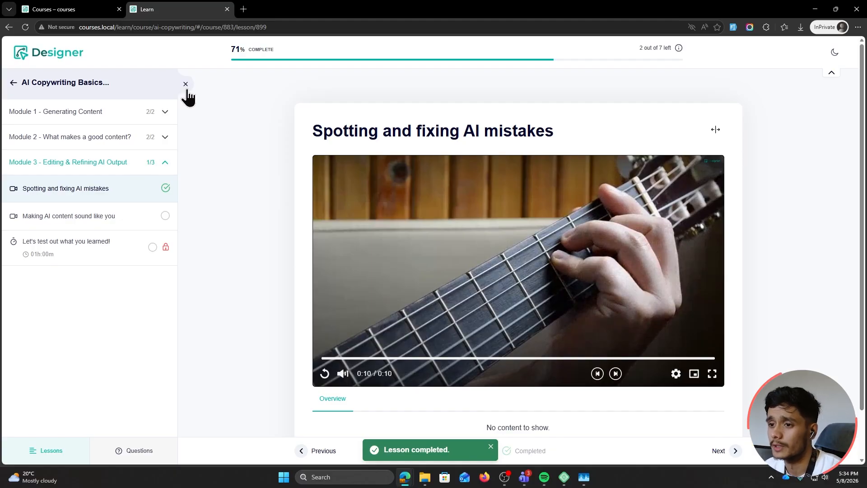
Switch the course page to dark theme and finish the last lesson to reach the quiz
left_click(185, 85)
left_click(835, 52)
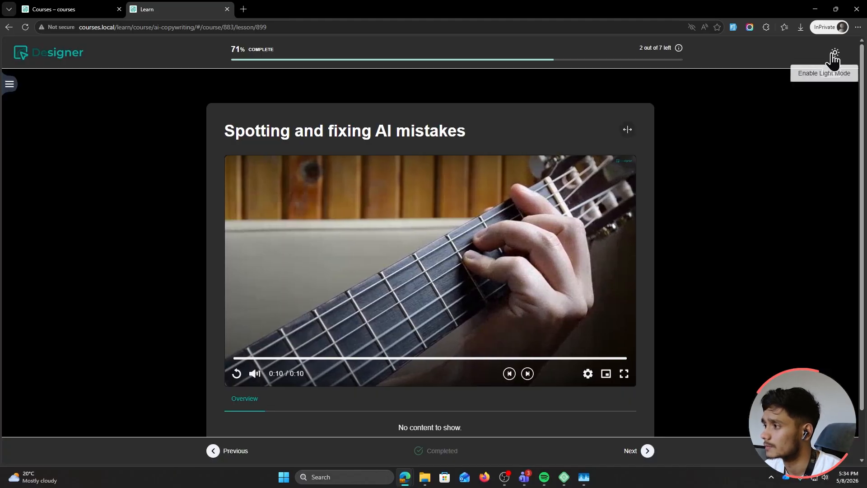
left_click(9, 84)
left_click(734, 450)
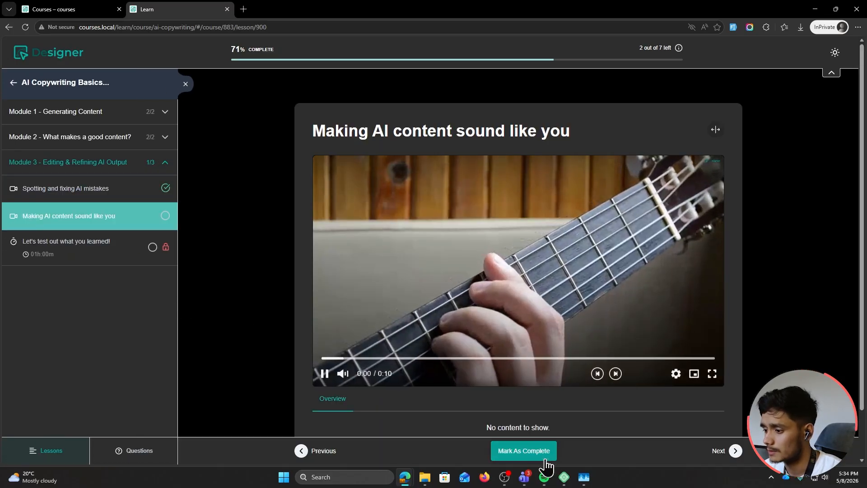
left_click(734, 451)
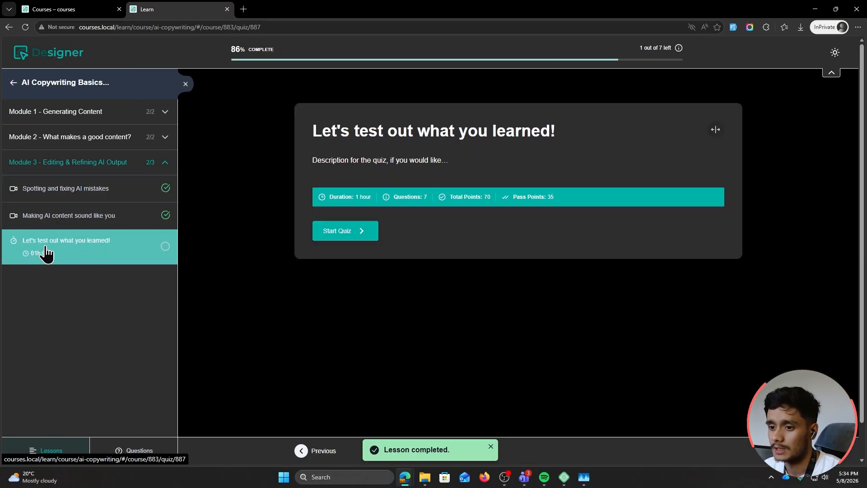
Start the quiz and match ChatGPT–Open AI, Claude–Anthropic, Grok–Elon Musk, Gemini–Anthropic
left_click(332, 238)
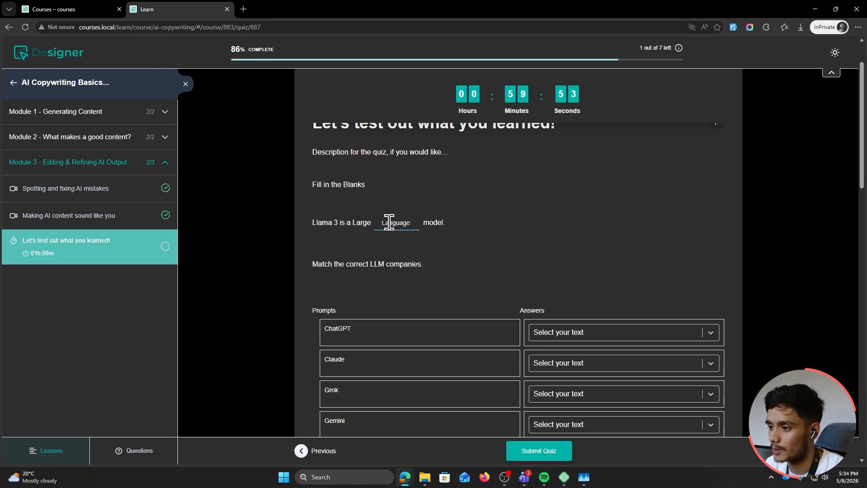
scroll(389, 222, "down", 1)
scroll(390, 209, "down", 1)
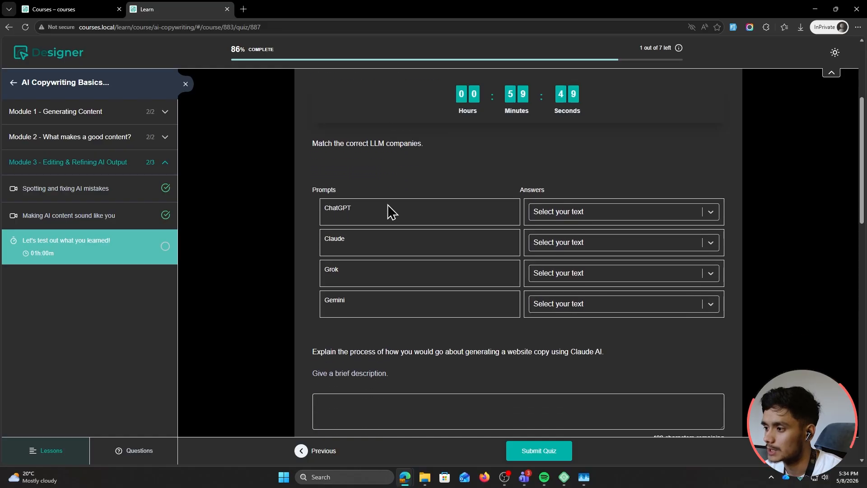
left_click(596, 214)
left_click(585, 253)
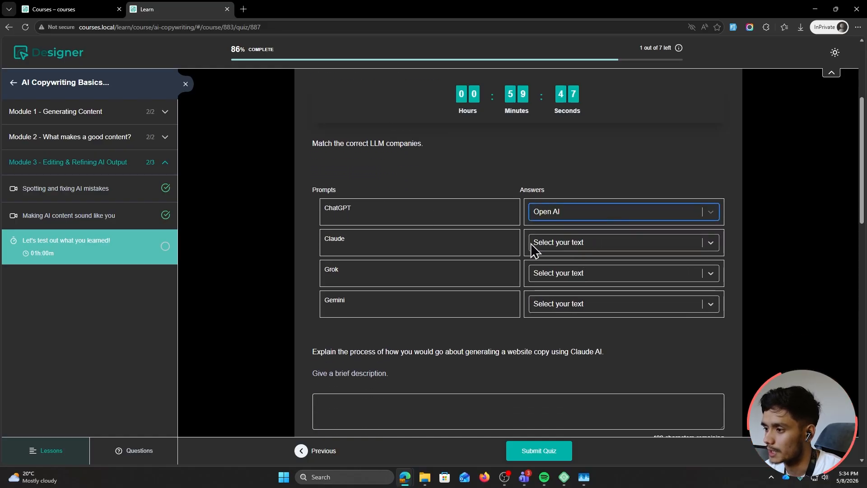
left_click(570, 245)
left_click(572, 321)
left_click(559, 273)
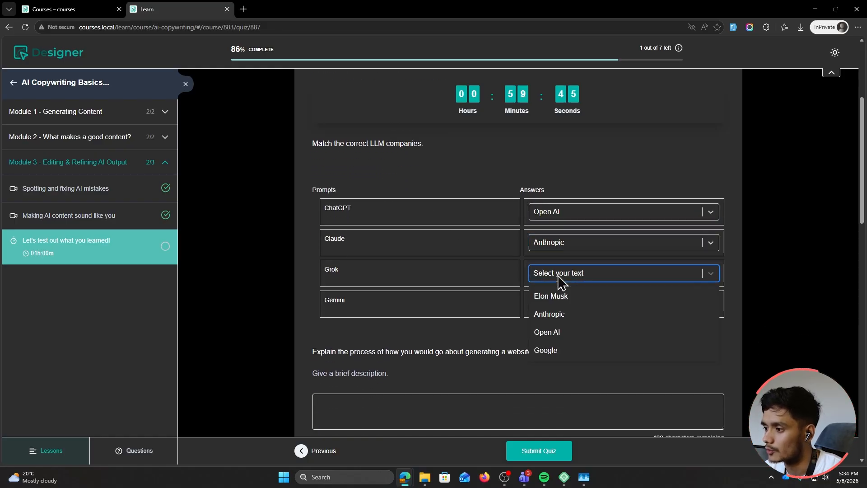
left_click(553, 296)
left_click(551, 311)
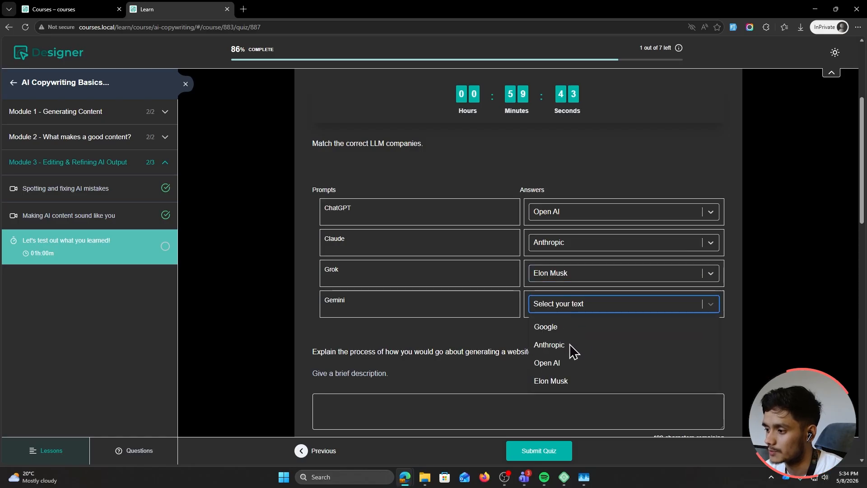
left_click(570, 345)
Write the website copy description answer and mark the apples question Correct
scroll(523, 348, "down", 3)
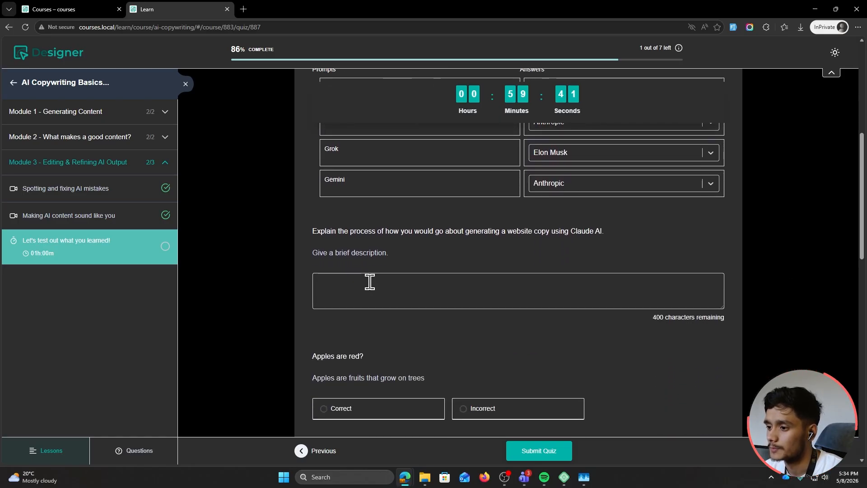
left_click(370, 281)
type("I generate content and I happy")
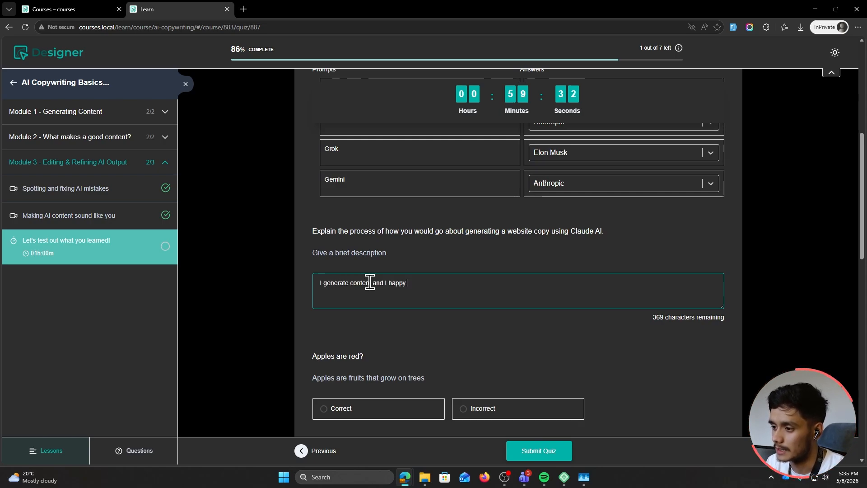
scroll(369, 282, "down", 3)
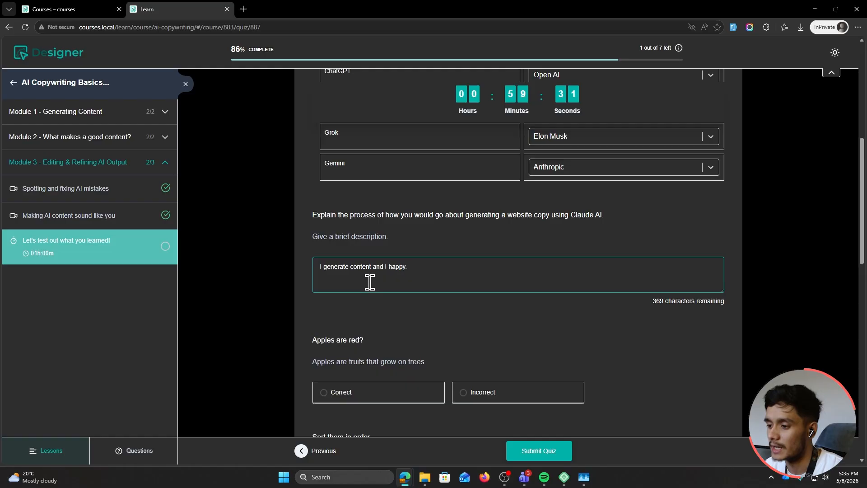
left_click(343, 303)
left_click(318, 290)
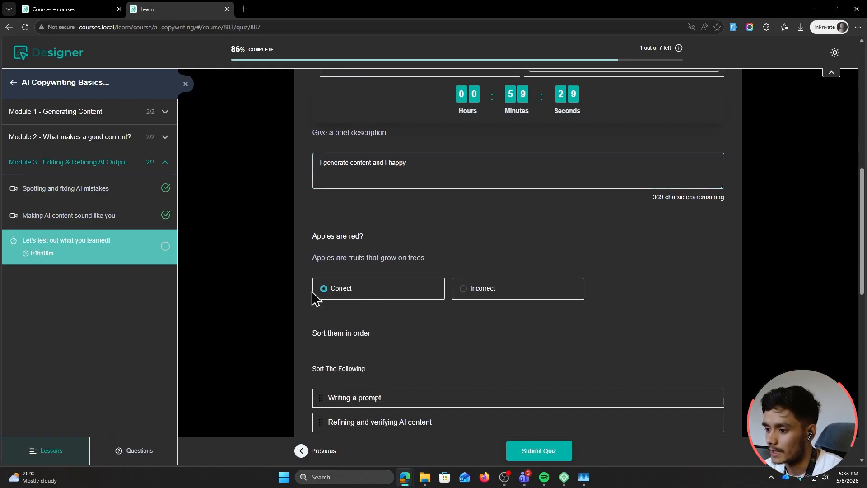
Choose Grok as the LLM and answer the video question 'I see video with a guitar.'
scroll(300, 275, "down", 4)
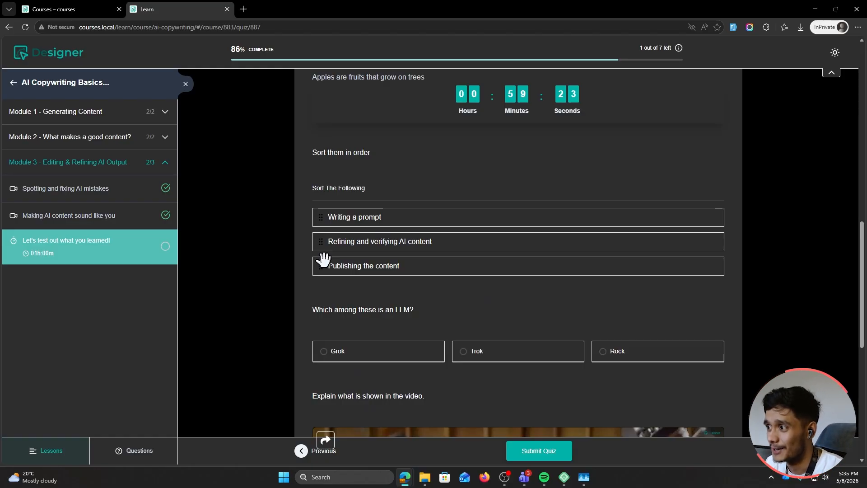
scroll(323, 260, "down", 1)
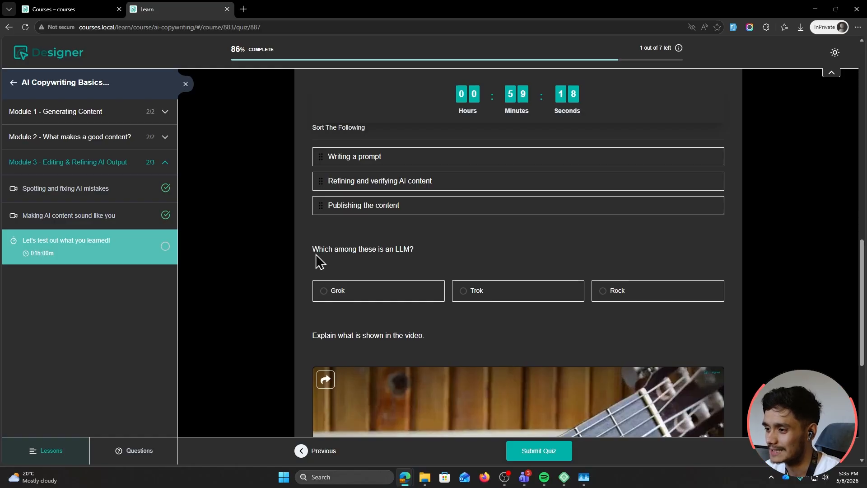
left_click(328, 291)
scroll(281, 299, "down", 4)
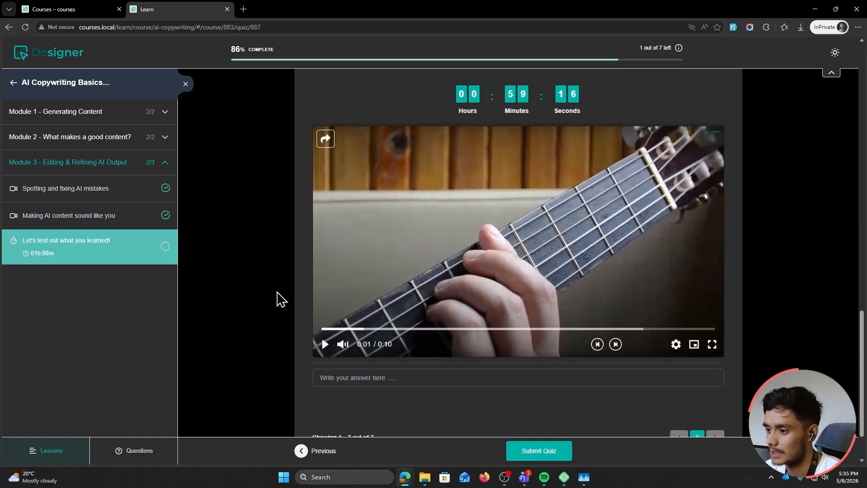
left_click(397, 376)
type("I see v")
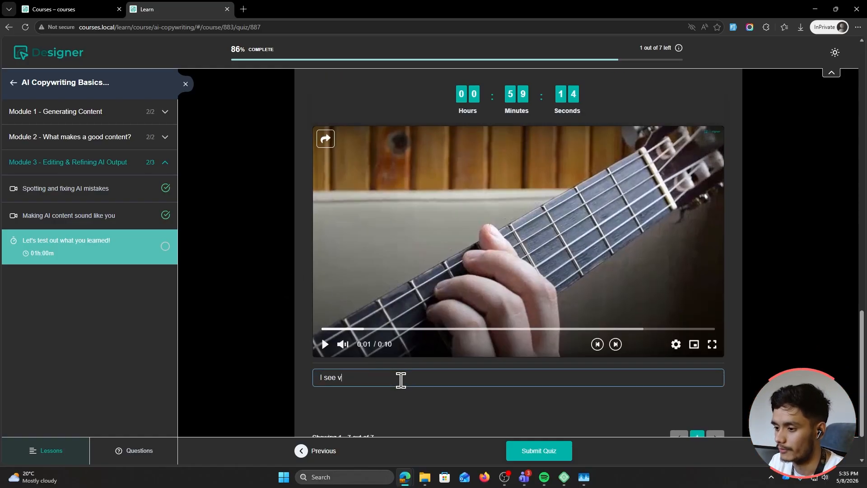
type("ideo with a gui")
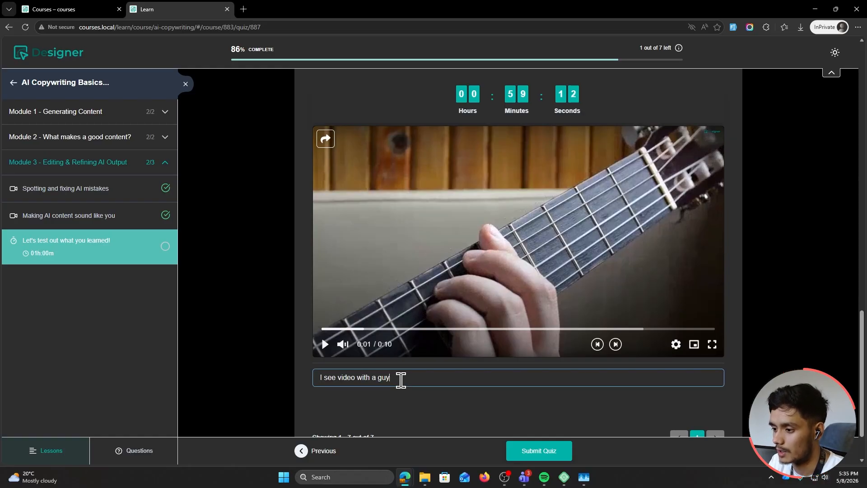
type("tar.")
scroll(479, 384, "down", 1)
Submit the finished quiz and look over the attempt's detailed results
left_click(535, 451)
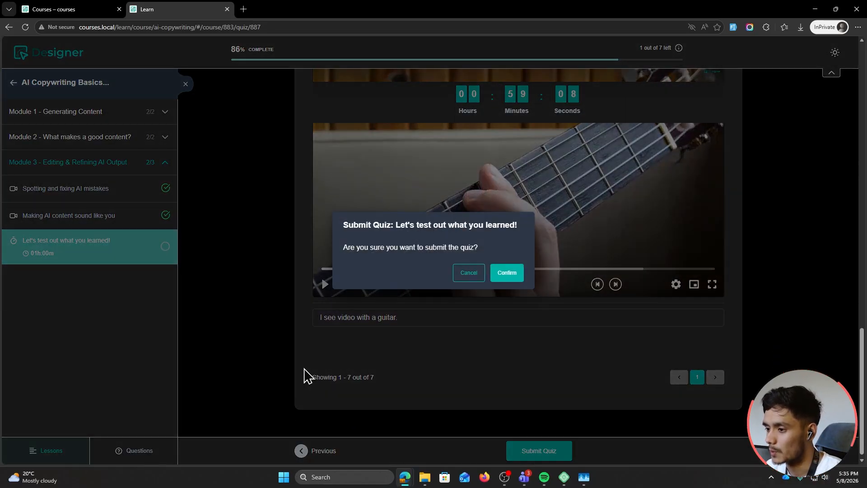
left_click(501, 275)
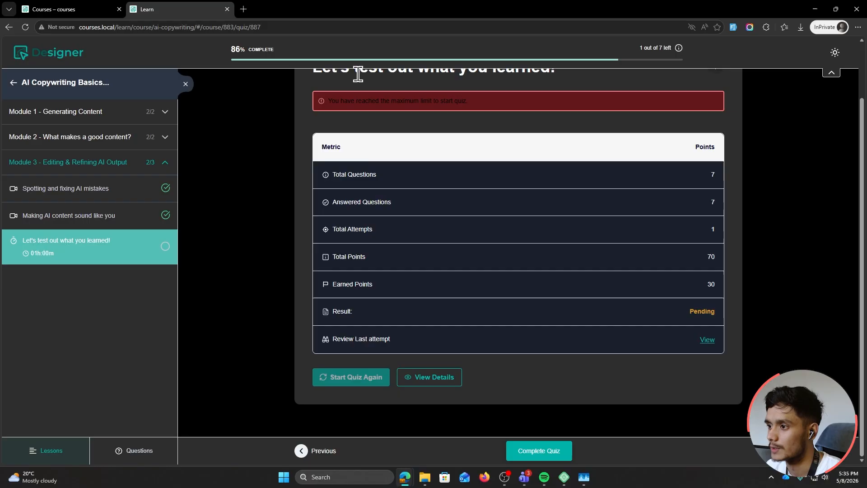
left_click(834, 54)
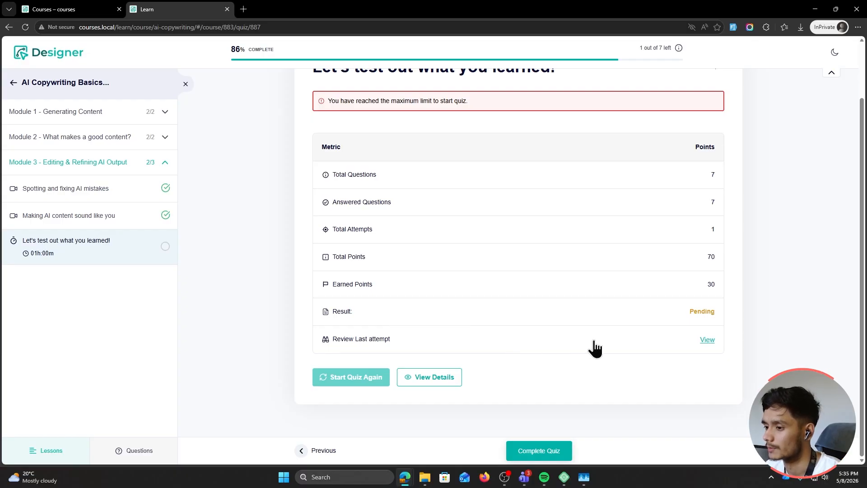
left_click(429, 377)
scroll(432, 258, "down", 3)
scroll(518, 252, "up", 2)
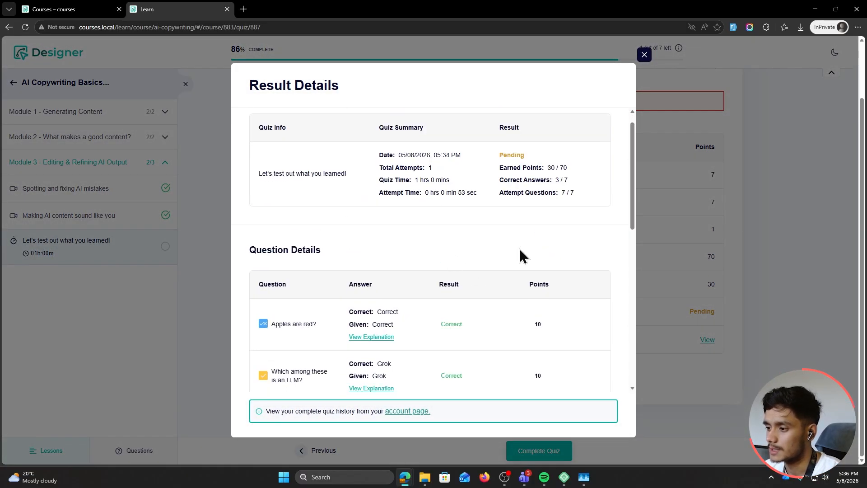
scroll(518, 278, "down", 3)
left_click(644, 55)
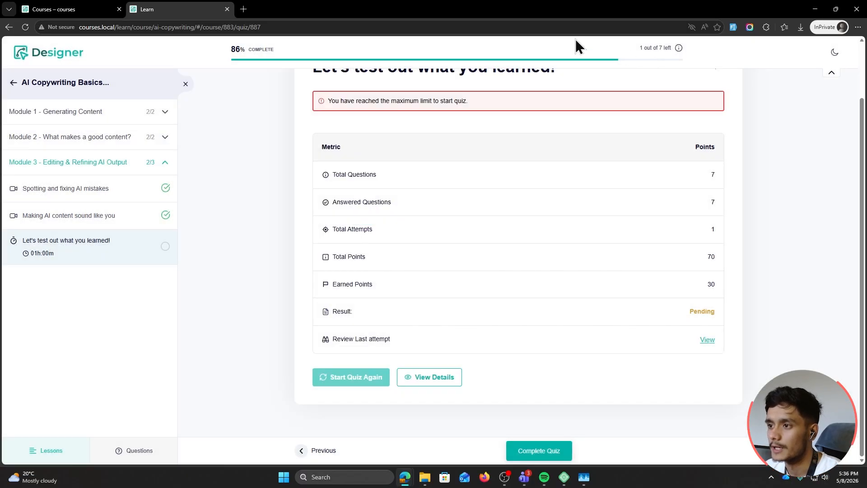
Switch to the WordPress admin window and open the quiz attempts list
left_click_drag(459, 3, 398, 81)
left_click(638, 4)
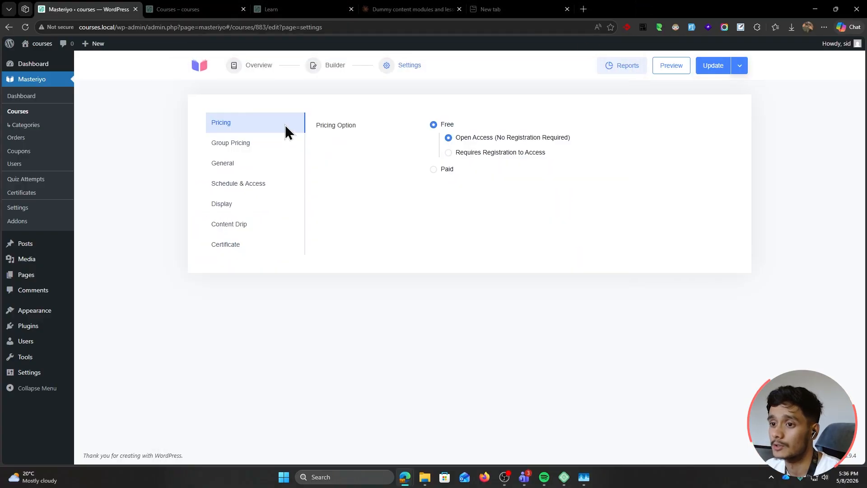
left_click(27, 29)
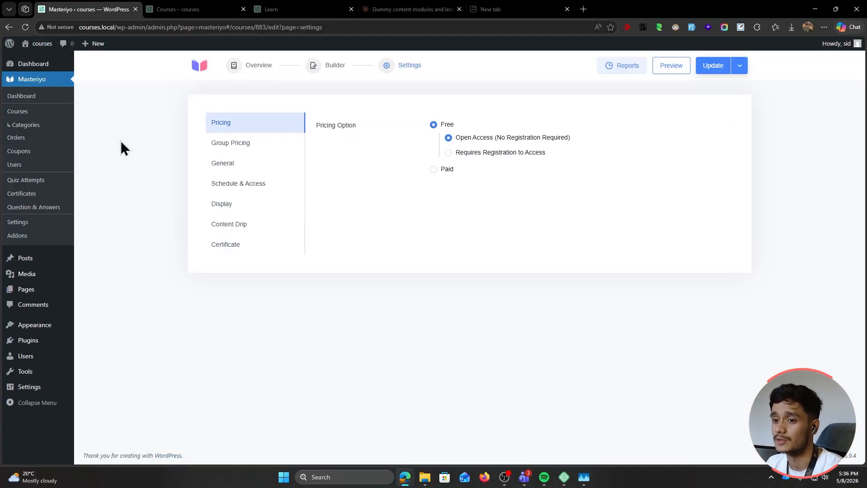
left_click(57, 180)
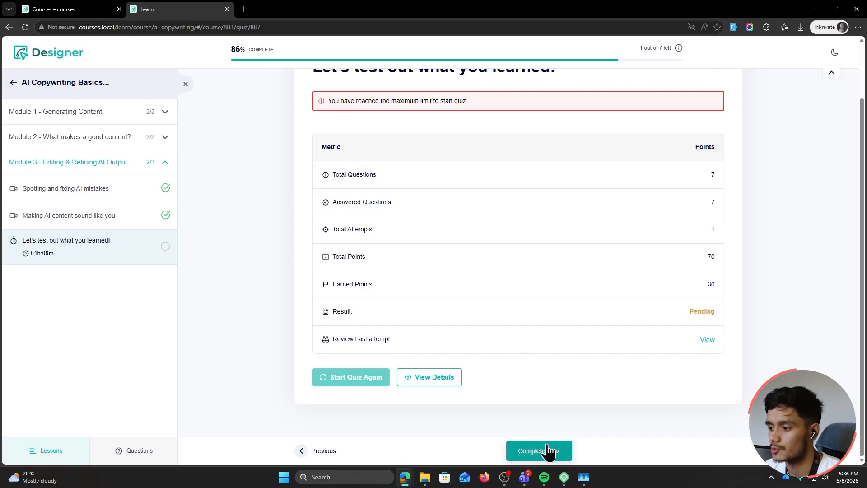
Finish the course and submit the five-star 'Nice!!!' review: GREAT COURSE! HIGHLY RECOMMENDED
left_click(548, 451)
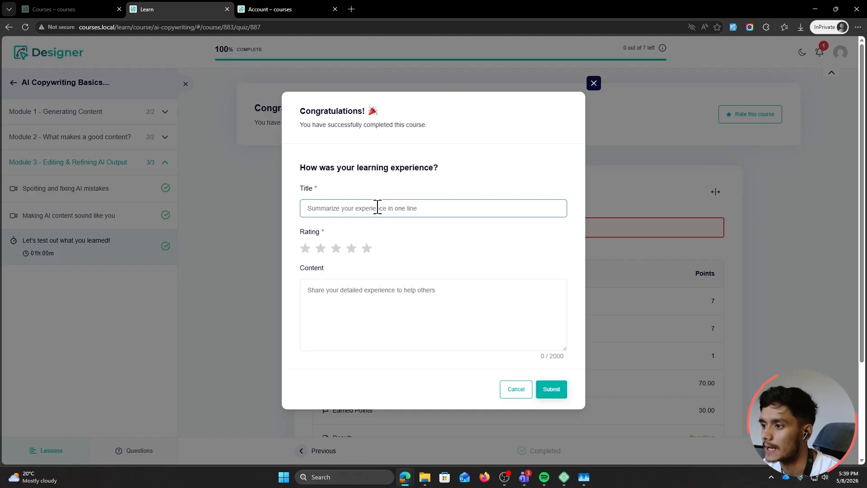
type("Nice!!!")
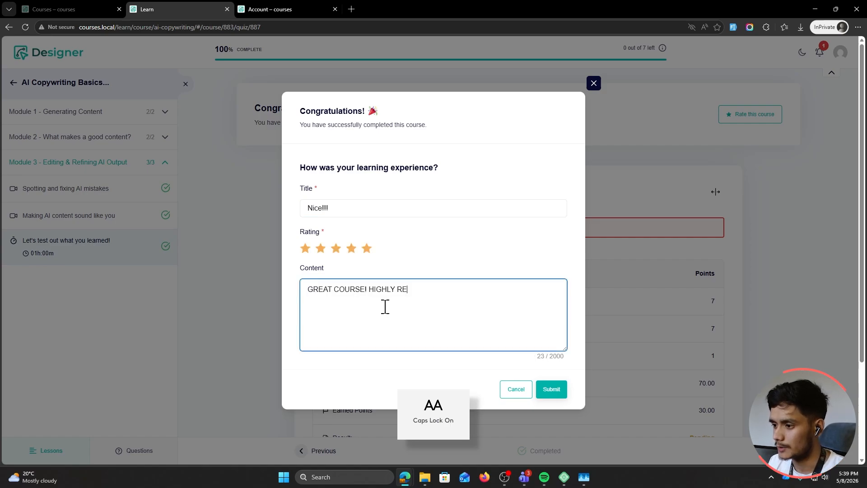
type("COMMENDED")
key("Tab")
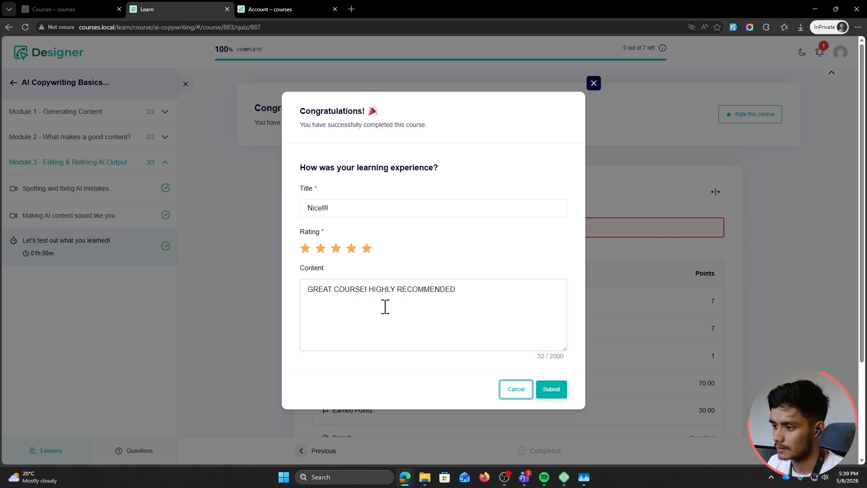
key("Tab")
key("Caps_Lock")
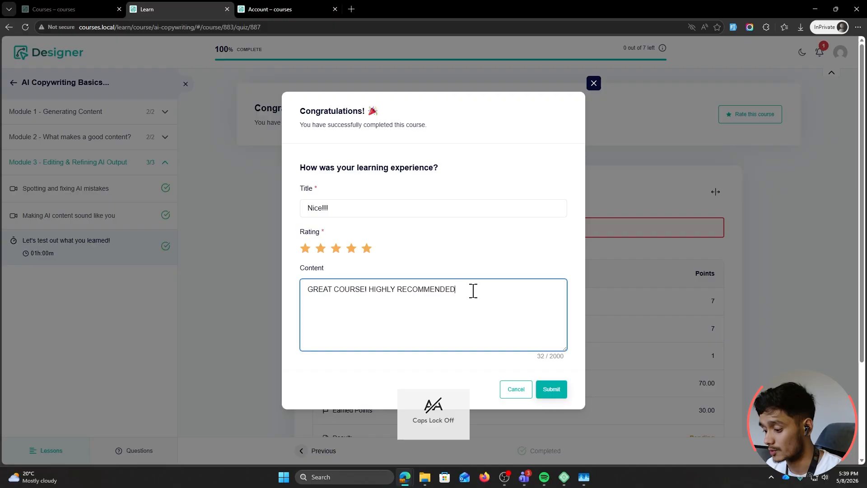
left_click(548, 387)
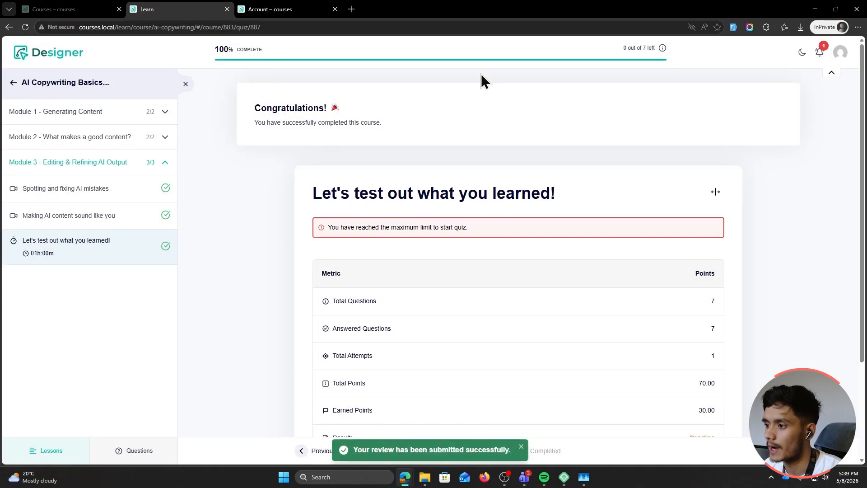
left_click_drag(512, 5, 508, 71)
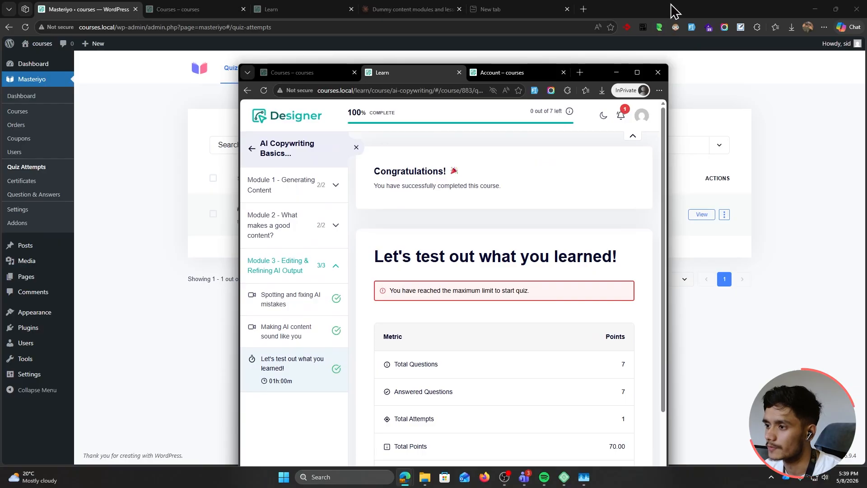
Reload Quiz Attempts and open the details of the newest attempt
left_click(674, 10)
key("F5")
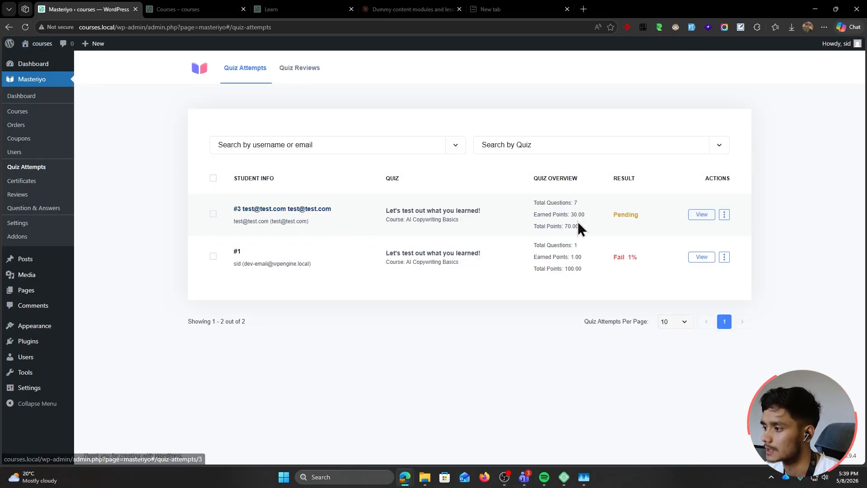
left_click(701, 215)
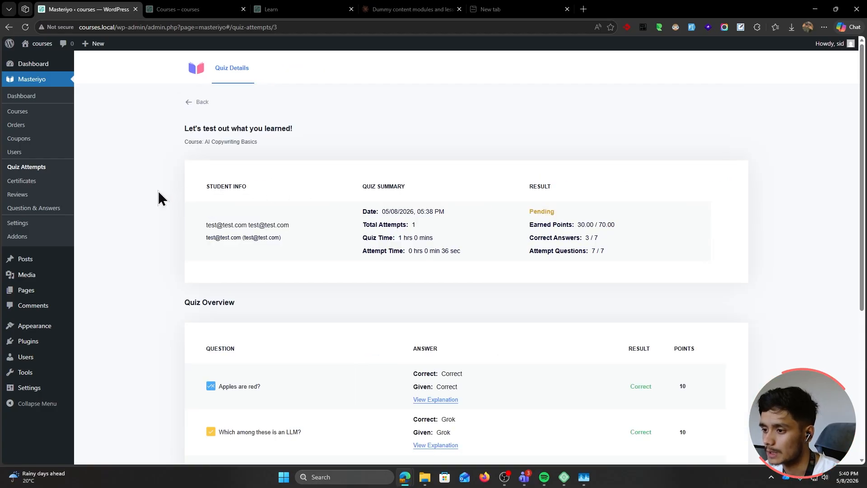
scroll(158, 191, "down", 4)
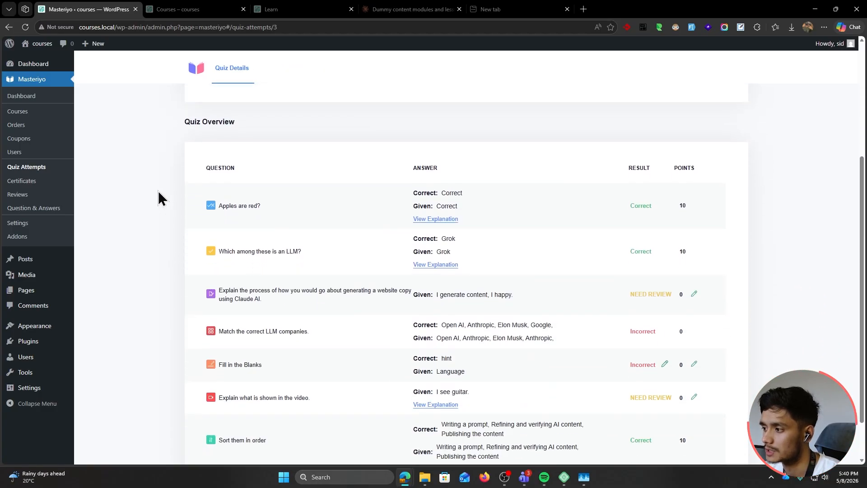
scroll(659, 250, "down", 2)
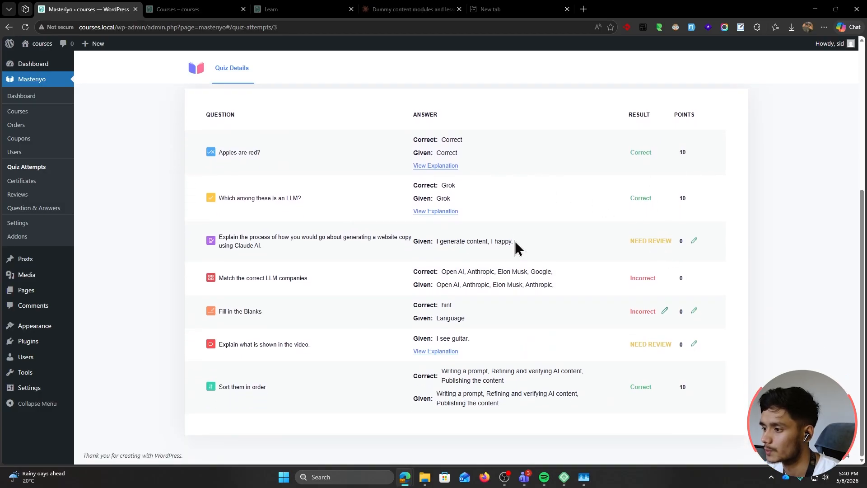
Give the essay answer its points with the note 'Good job!' and mark it correct
left_click(690, 243)
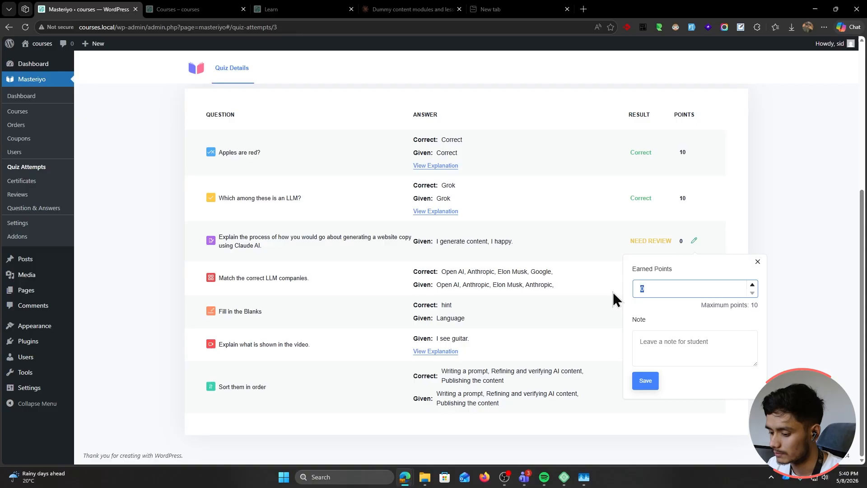
left_click(656, 351)
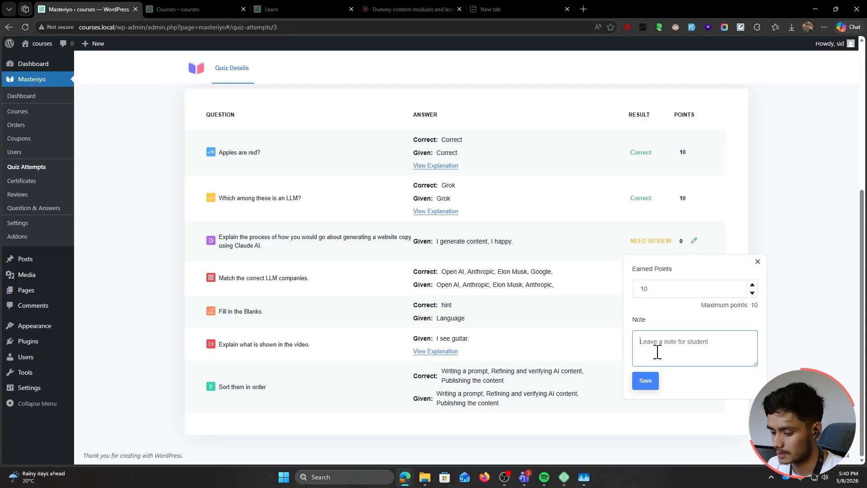
type("Good job!")
left_click(657, 379)
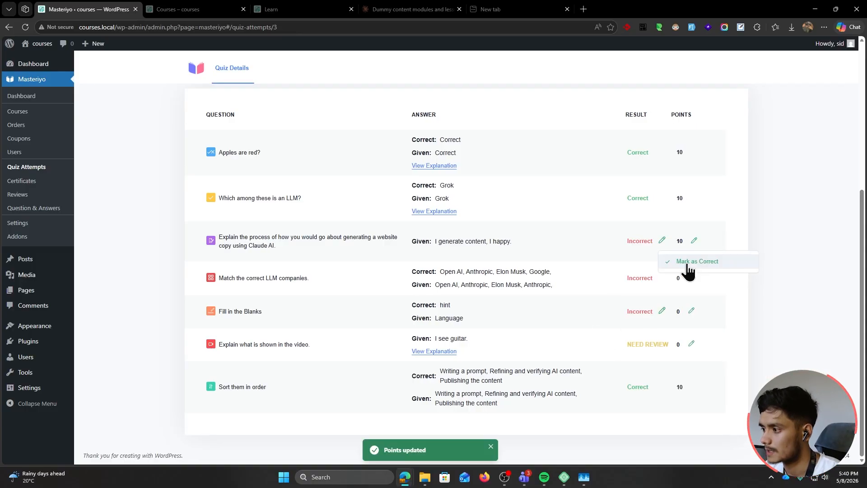
left_click(684, 261)
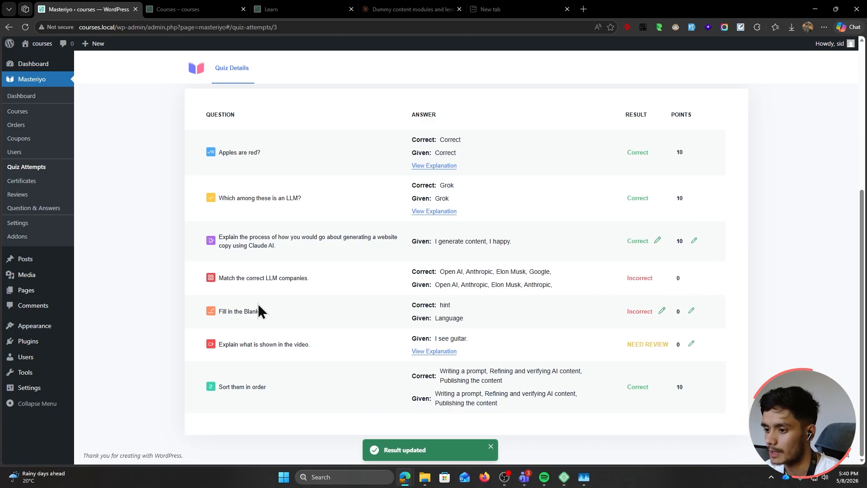
Mark the Fill in the Blanks answer correct and award it 10 points
left_click(662, 311)
left_click(707, 331)
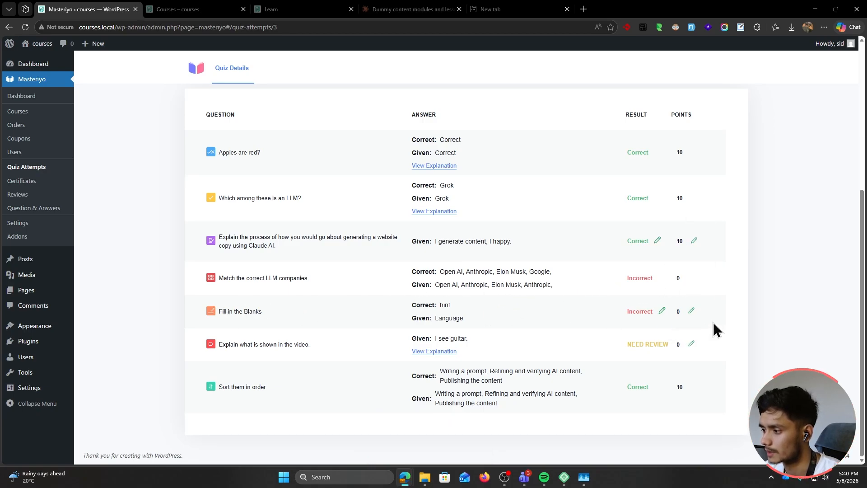
left_click(691, 312)
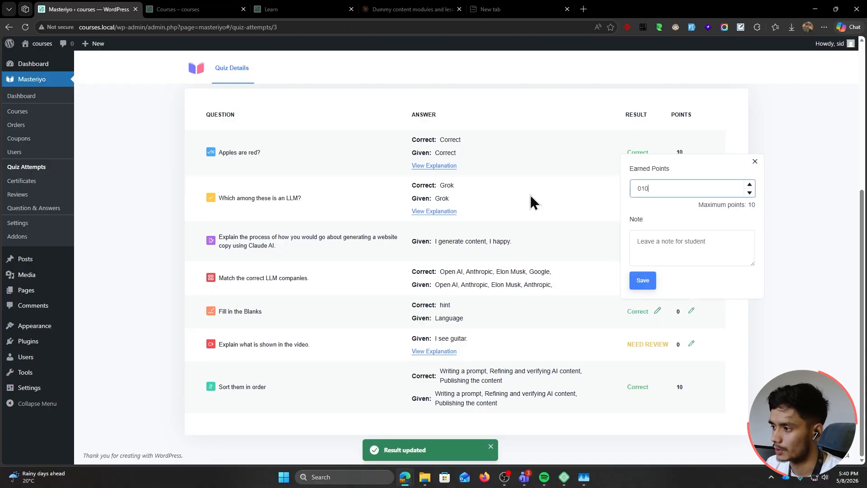
left_click(672, 251)
left_click(642, 280)
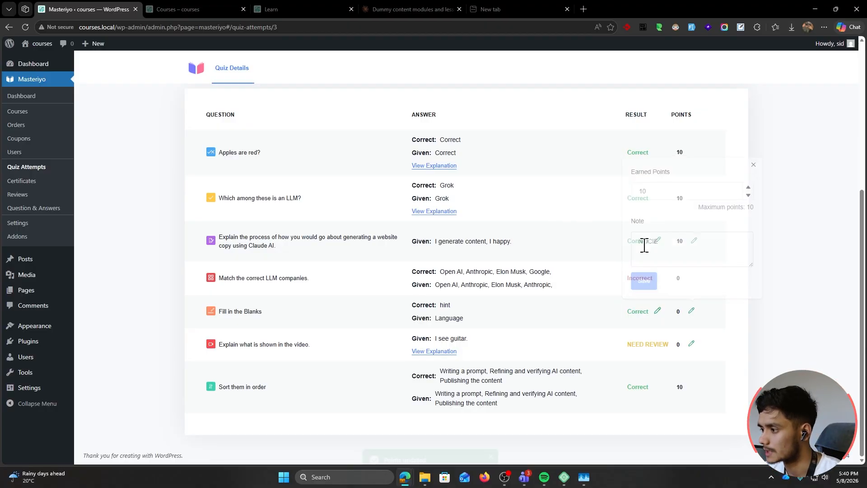
Award the video answer 10 points and mark it correct
left_click(691, 343)
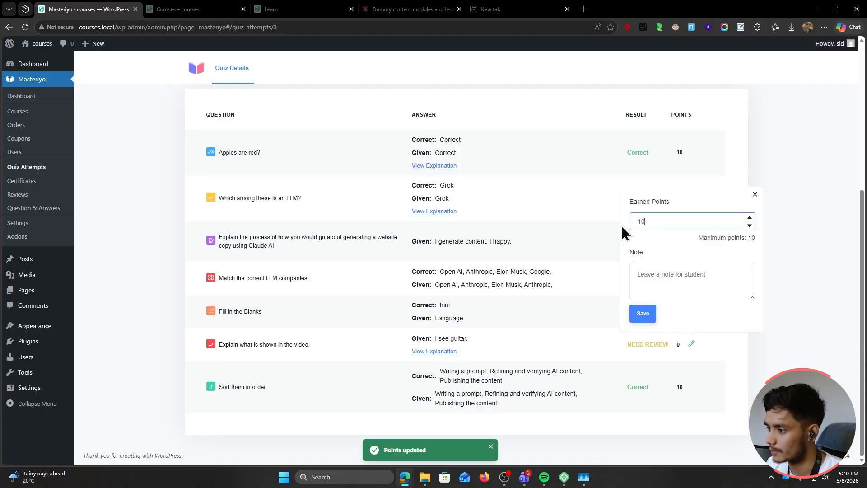
left_click(646, 316)
left_click(666, 344)
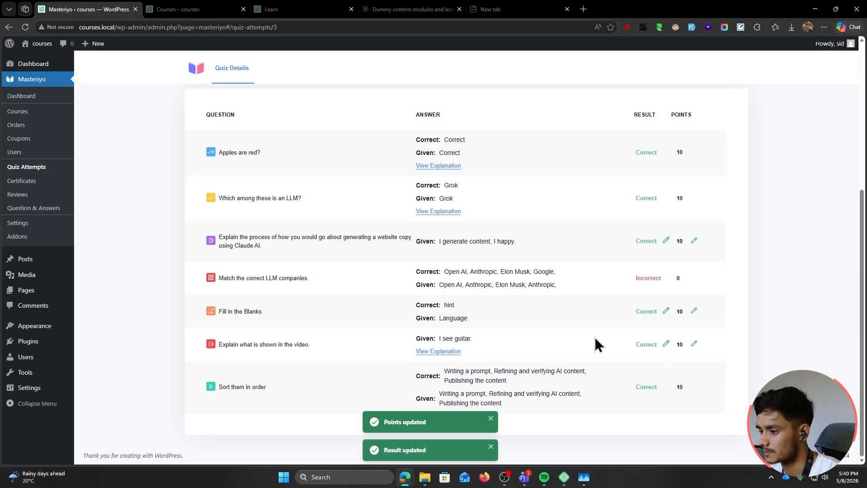
scroll(558, 379, "up", 5)
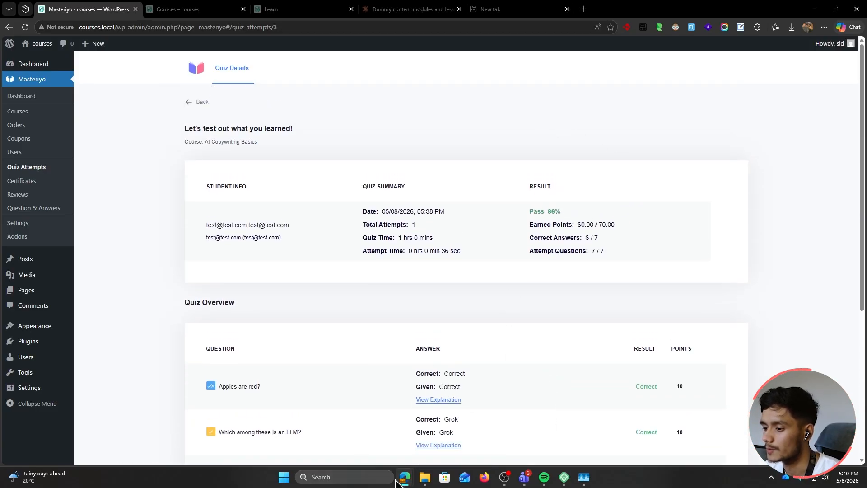
mouse_move(405, 481)
left_click(494, 441)
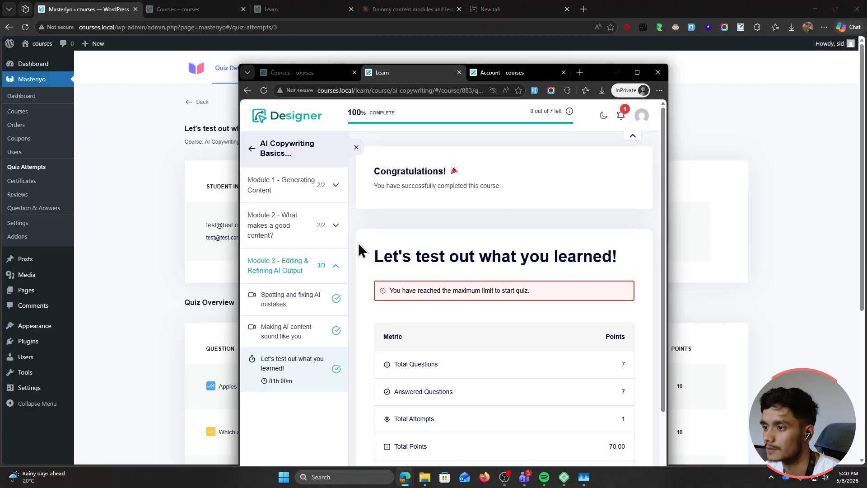
In the student's account, reload Your Quiz Attempts and open the passed attempt
left_click(600, 81)
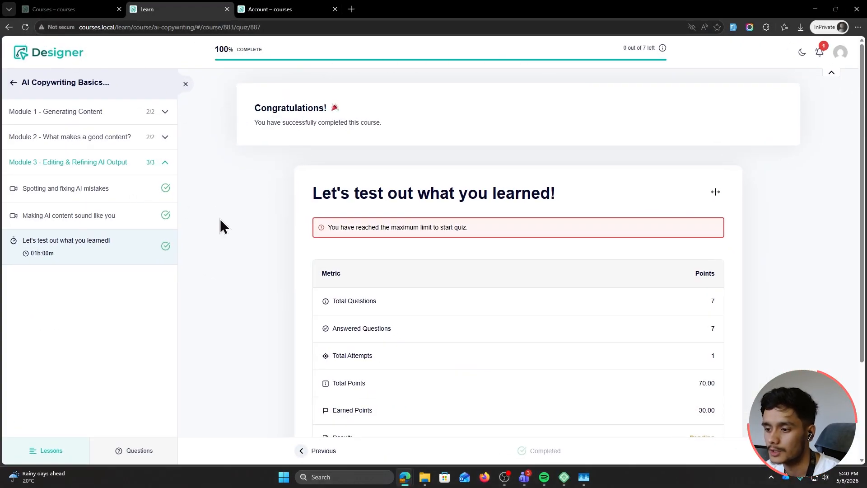
left_click(266, 10)
left_click(25, 27)
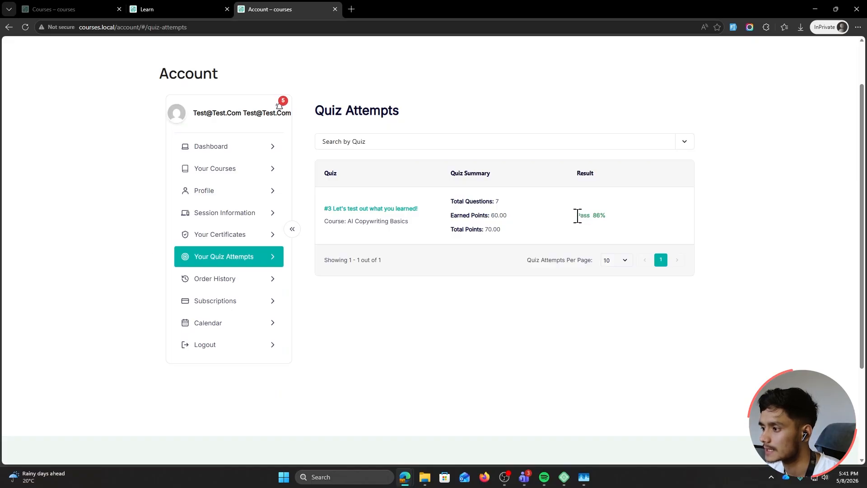
left_click(578, 234)
left_click(364, 209)
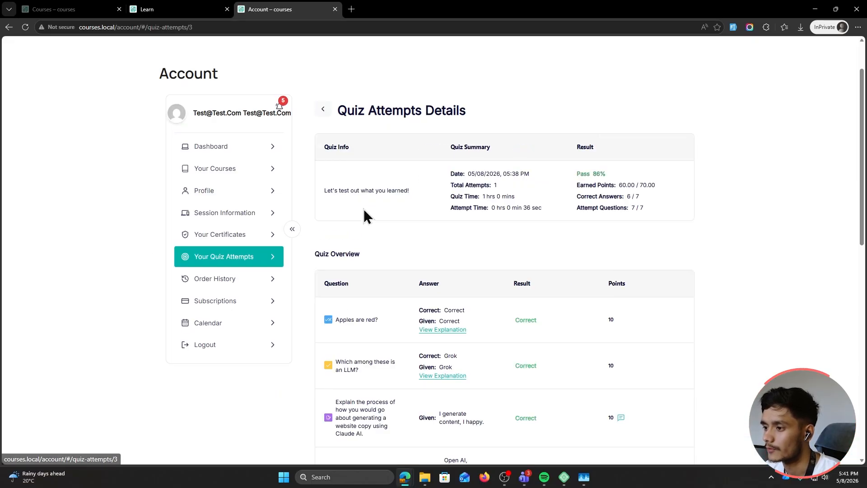
Toggle the question explanations and check the instructor's 'Good job!' note
scroll(722, 230, "down", 3)
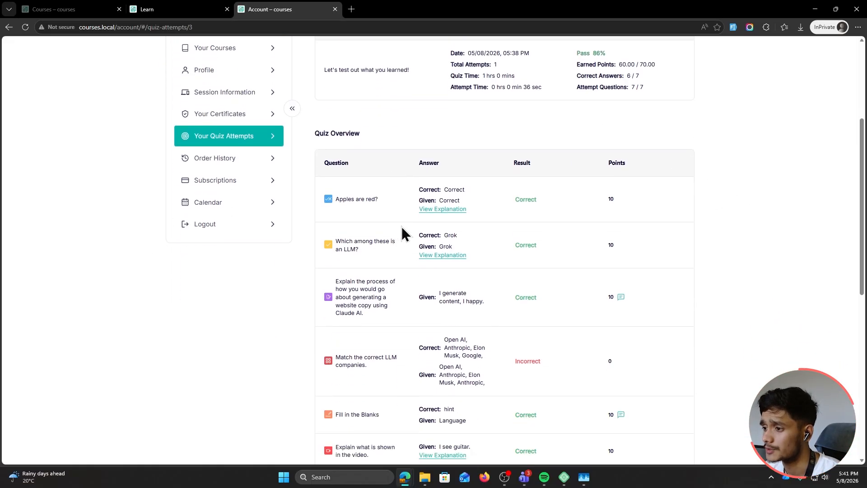
left_click(441, 210)
left_click(443, 211)
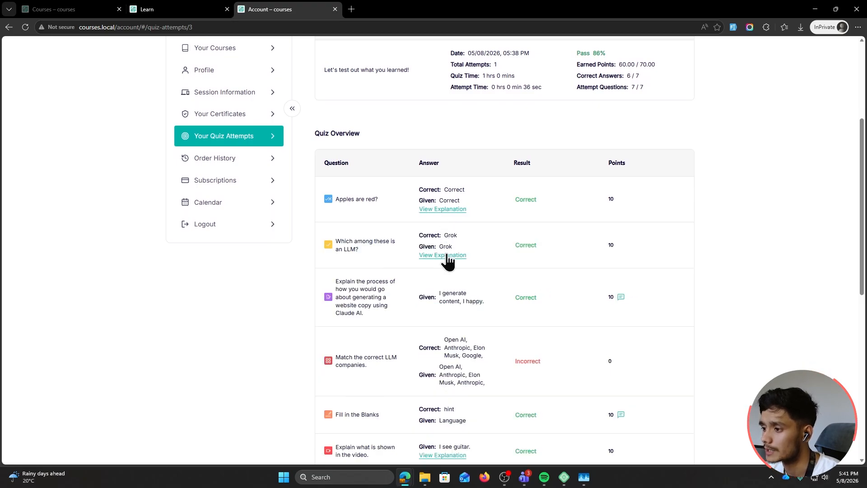
left_click(442, 255)
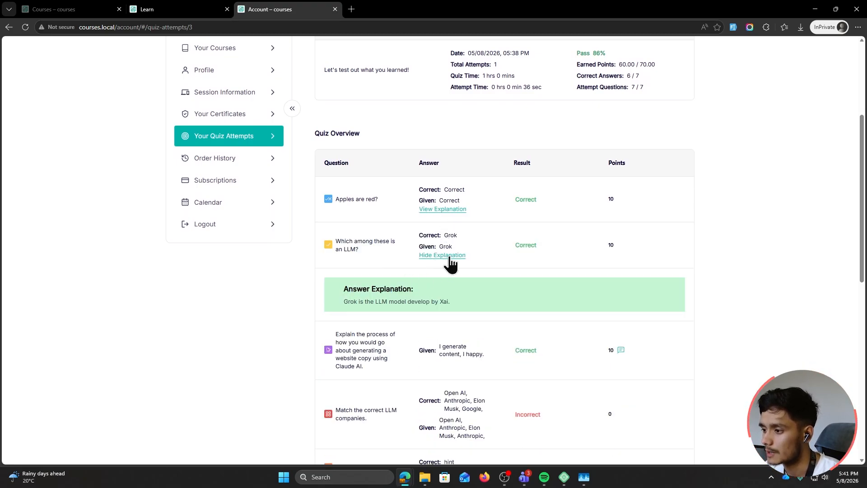
left_click(449, 257)
scroll(447, 249, "down", 3)
mouse_move(627, 179)
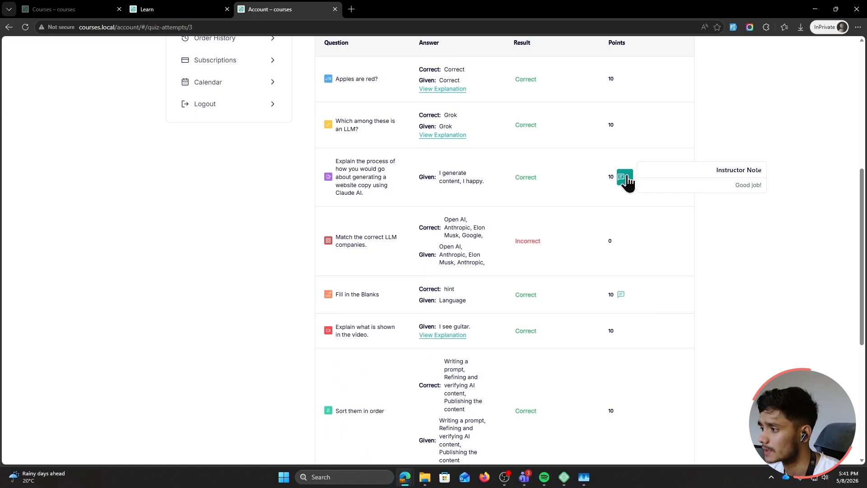
left_click_drag(714, 171, 779, 200)
left_click(623, 179)
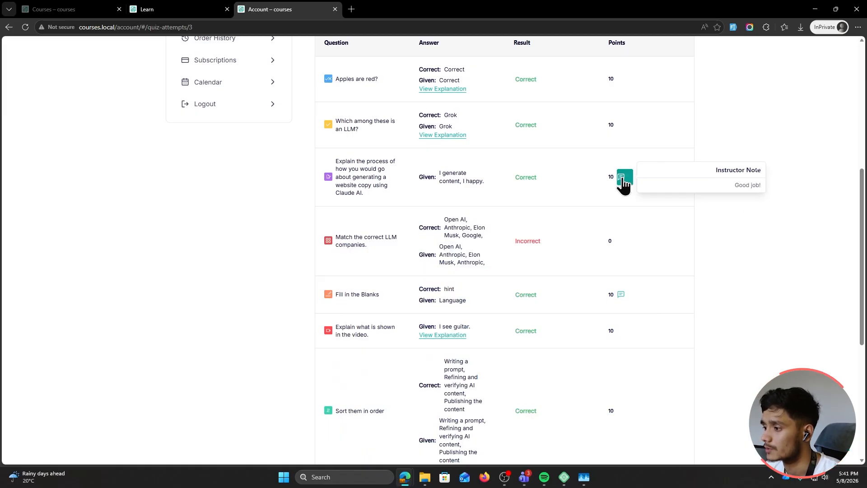
scroll(582, 333, "up", 6)
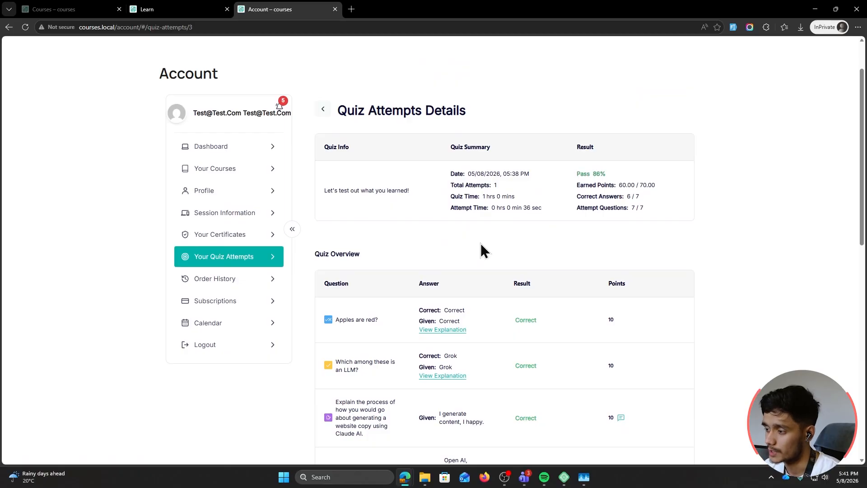
double_click(517, 8)
left_click(764, 127)
Set guest quiz access to Read Only View, check Display and Styling, and save quiz settings
left_click(38, 222)
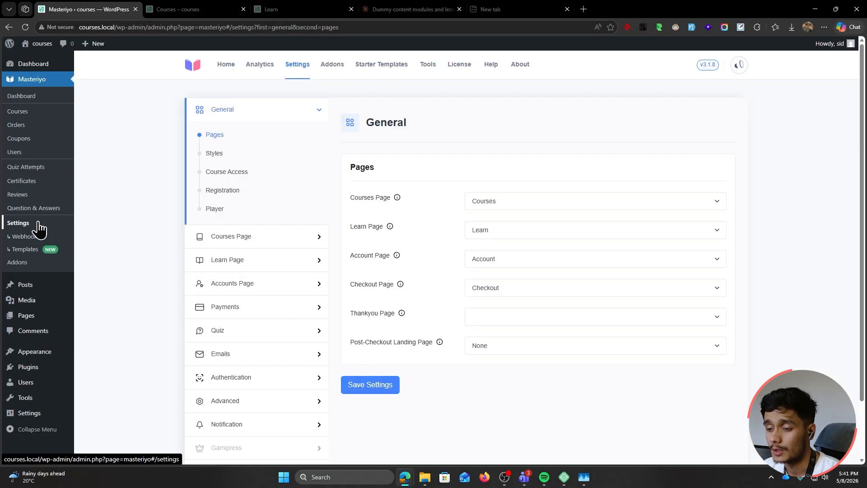
left_click(255, 330)
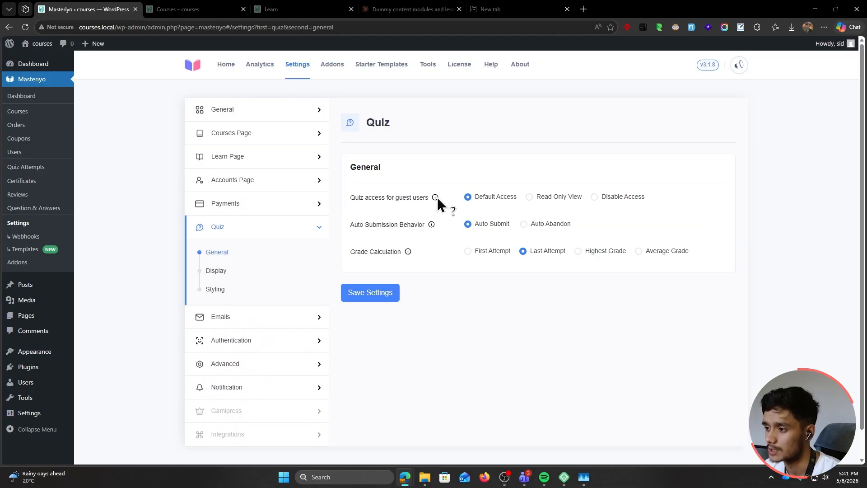
left_click(540, 201)
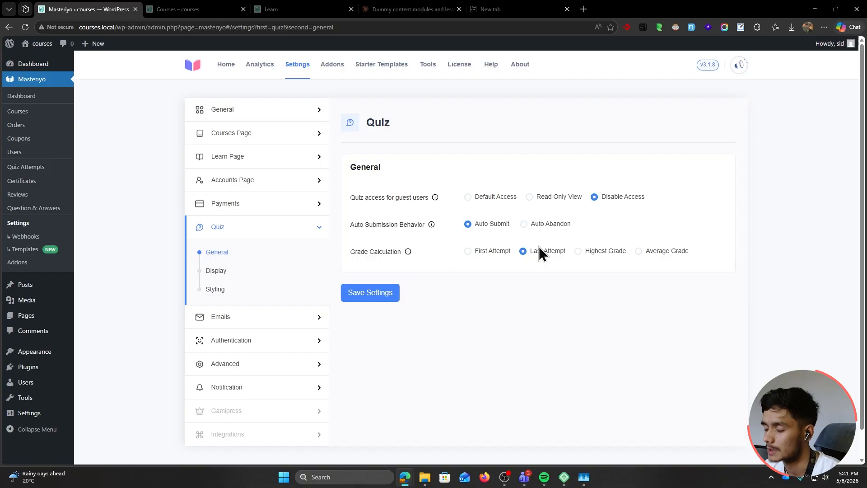
mouse_move(410, 256)
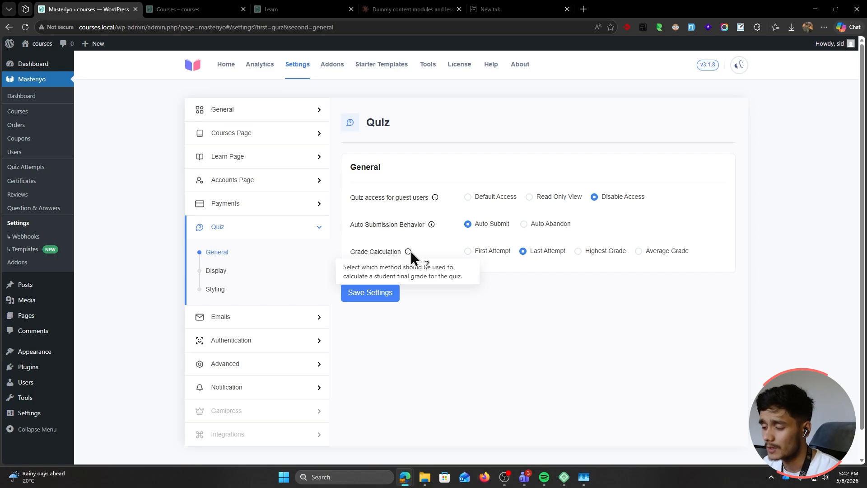
left_click(214, 272)
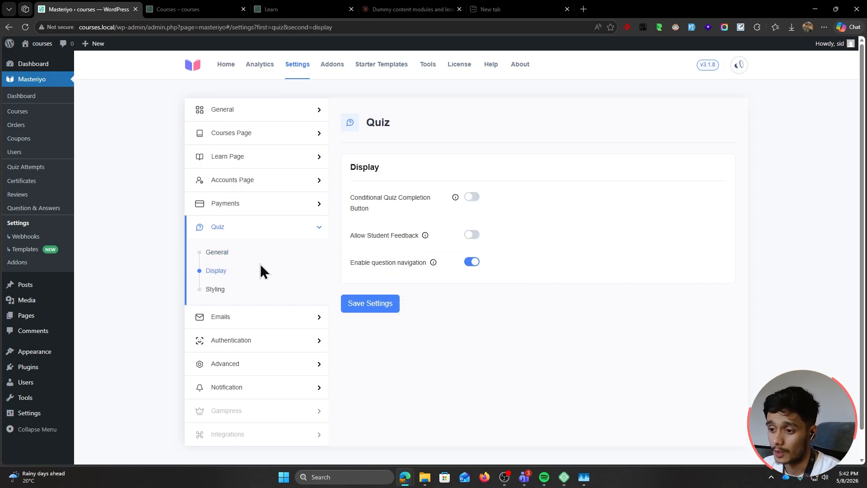
double_click(215, 289)
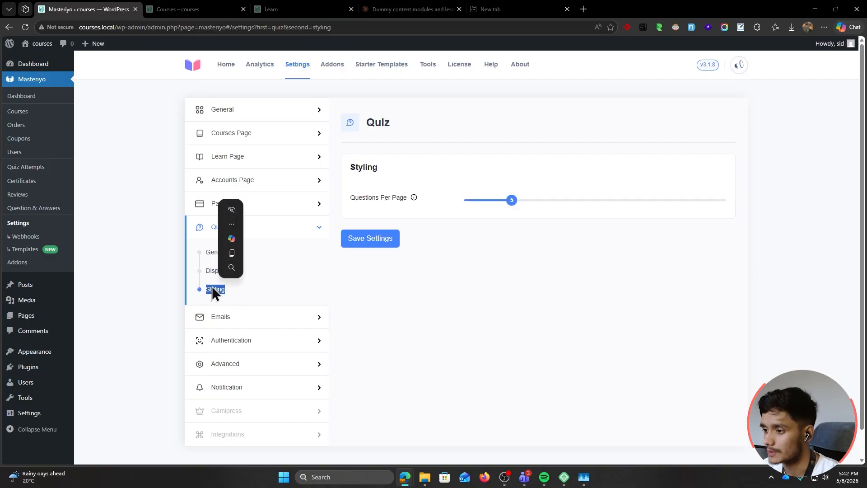
left_click(288, 284)
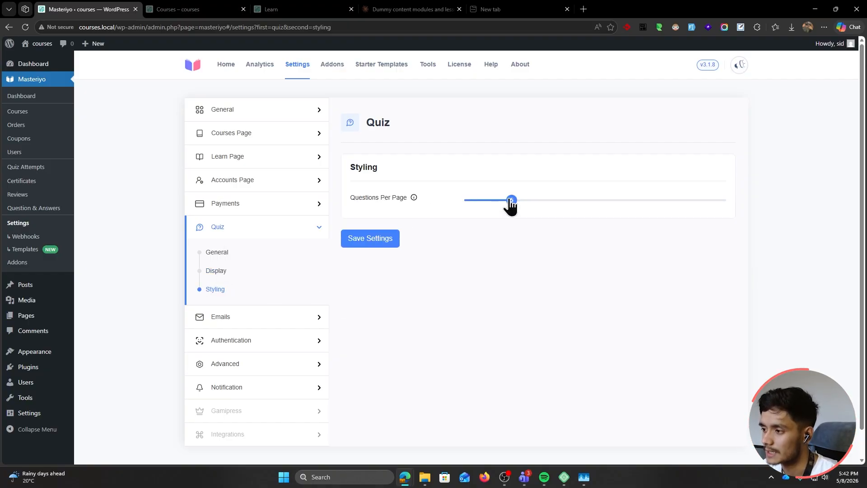
left_click(380, 245)
Look through AI Copywriting Basics' settings, module list, and the Module 3 quiz's settings
left_click(25, 114)
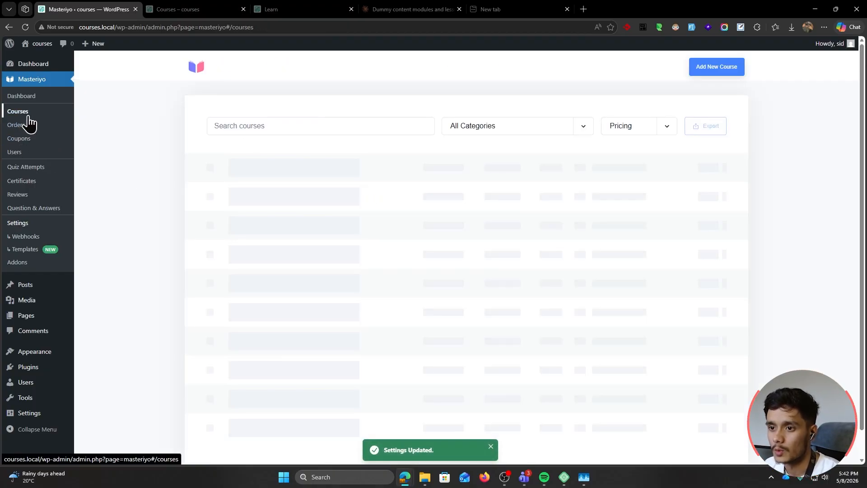
left_click(262, 182)
left_click(384, 65)
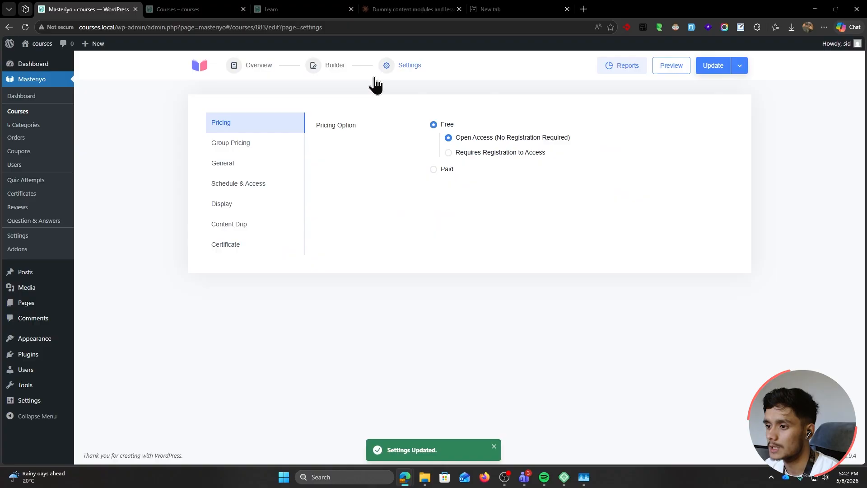
left_click(334, 68)
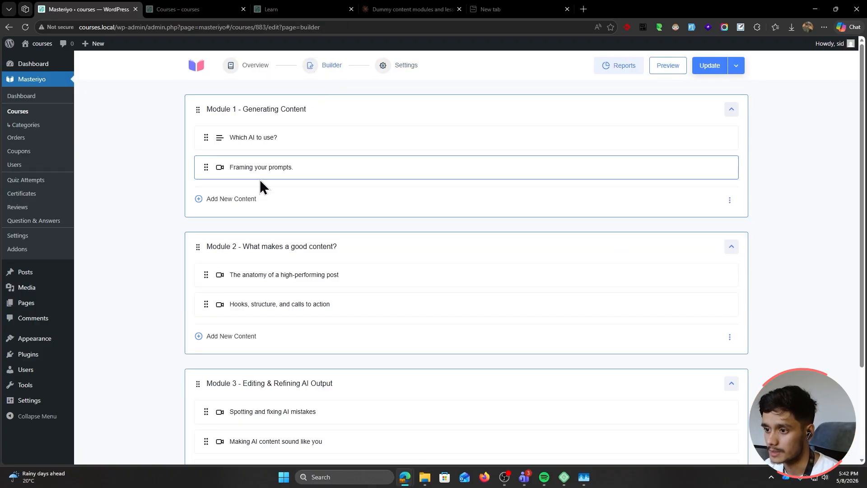
scroll(242, 277, "down", 3)
left_click(682, 350)
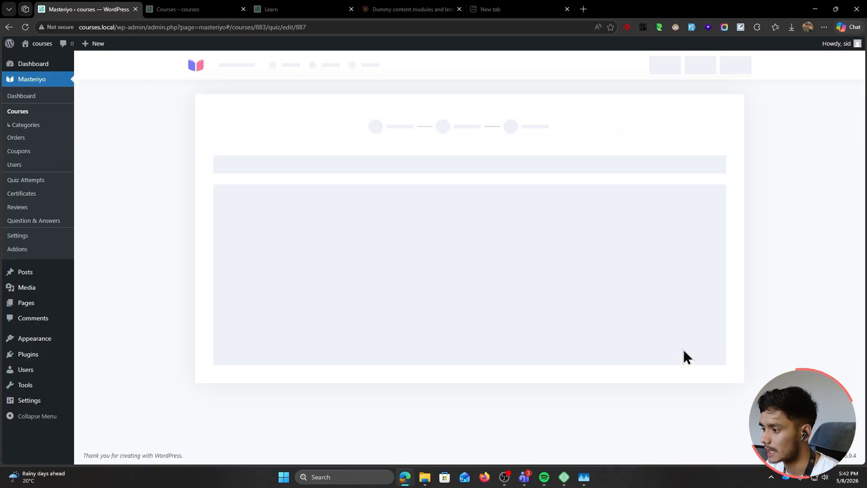
left_click(384, 67)
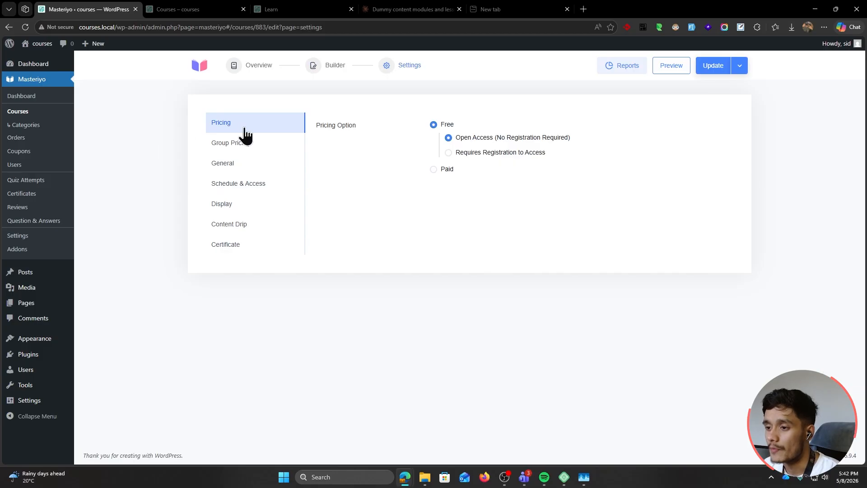
left_click(335, 65)
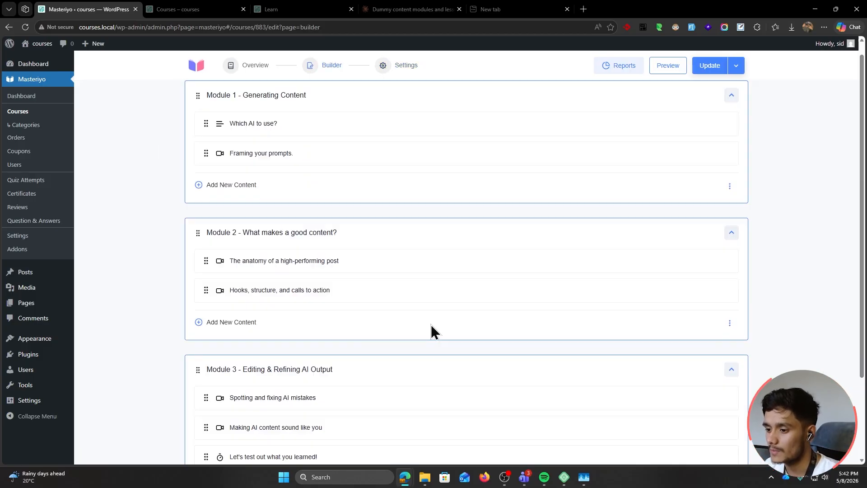
scroll(434, 331, "down", 2)
left_click(679, 352)
left_click(547, 158)
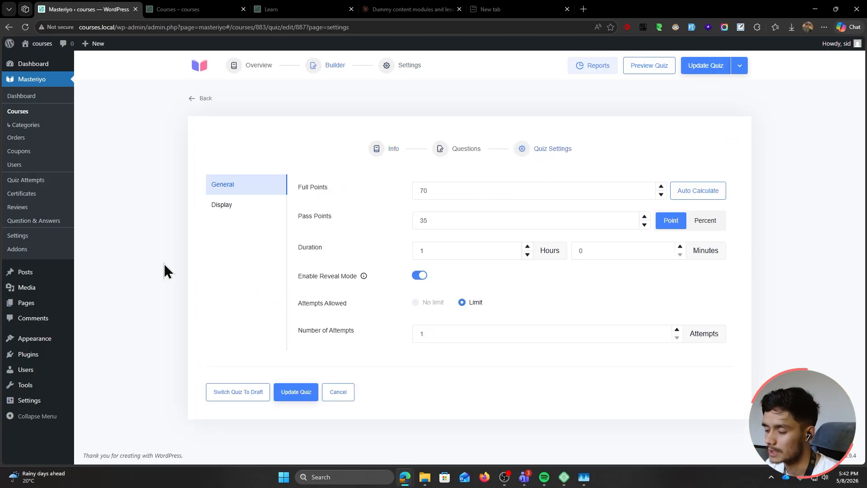
left_click(27, 249)
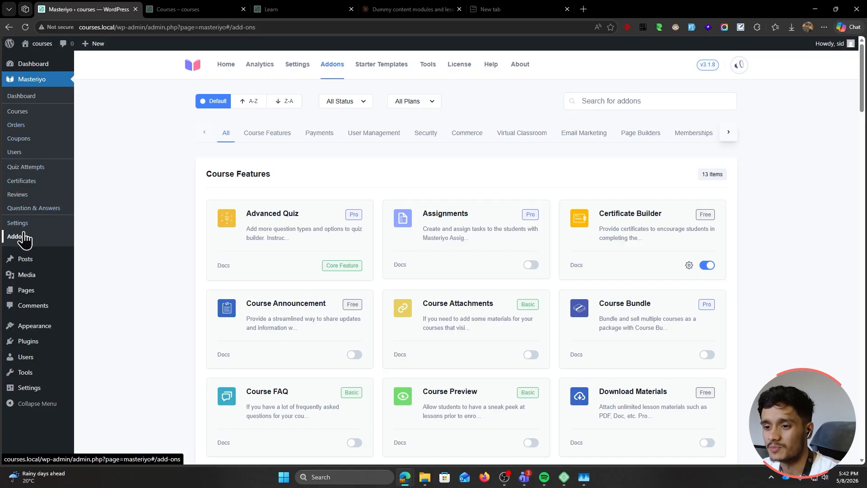
Activate the Assignments addon and open its settings
left_click(623, 103)
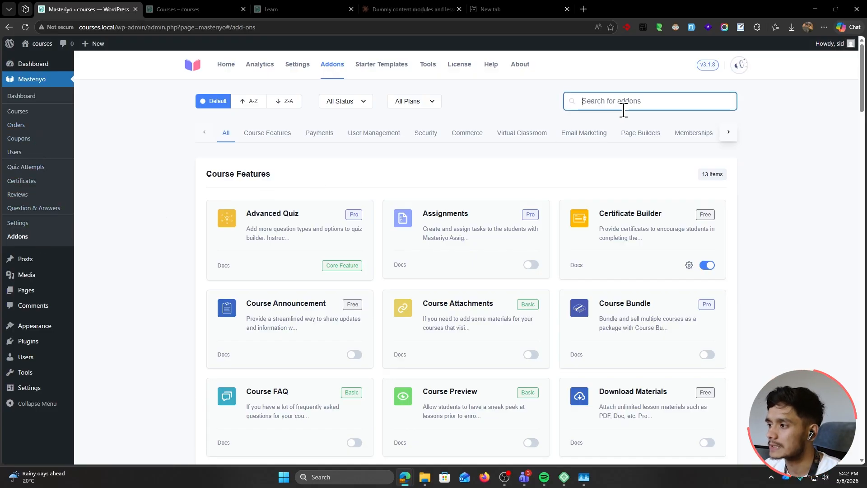
type("ass")
key("BackSpace")
key("BackSpace")
key("BackSpace")
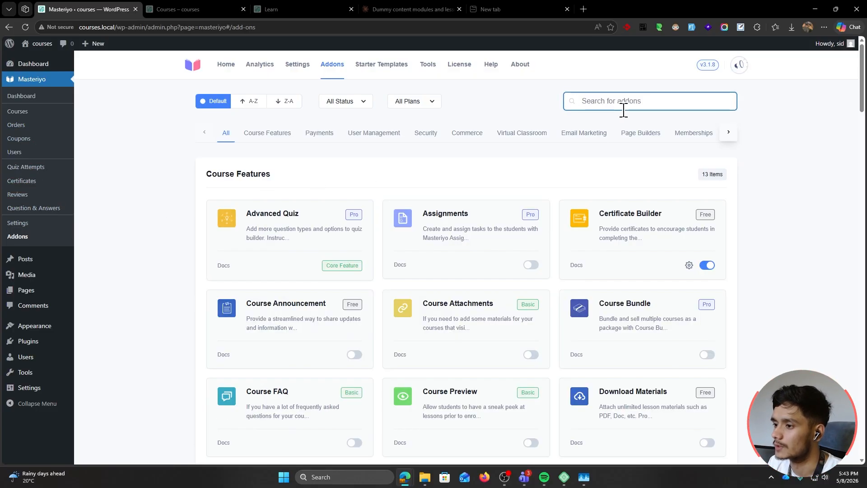
left_click(530, 265)
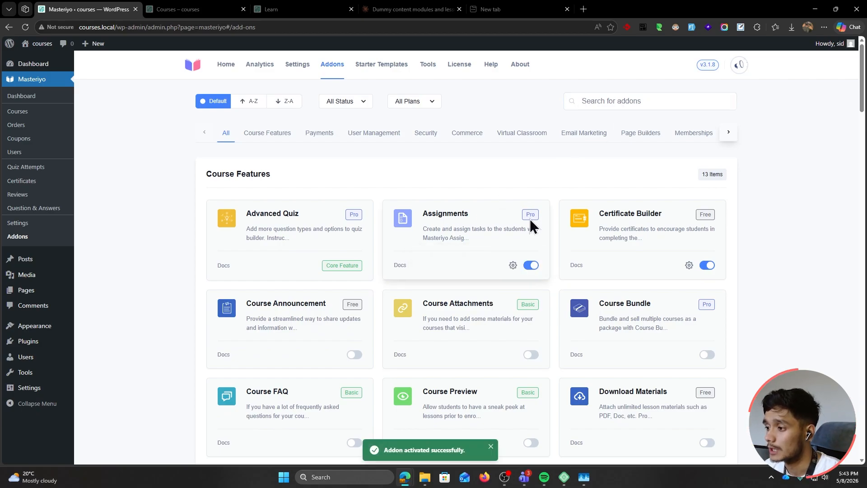
left_click(513, 266)
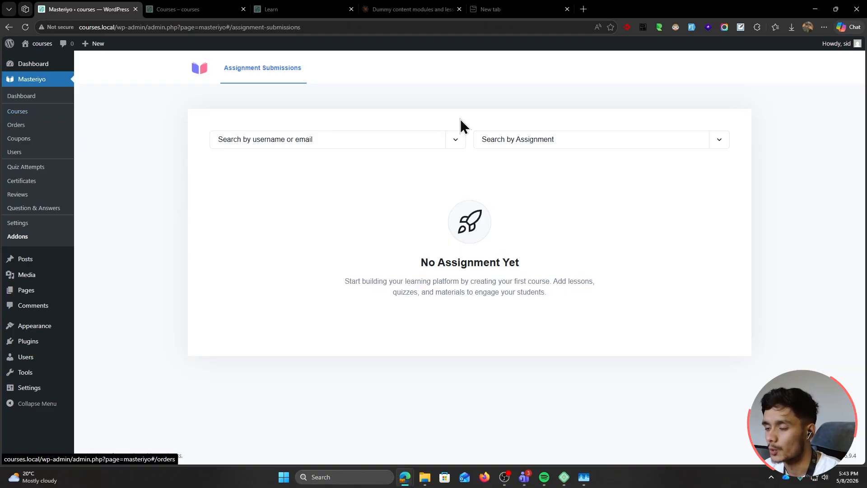
Open AI Copywriting Basics for editing and show its module and lesson list
left_click(37, 112)
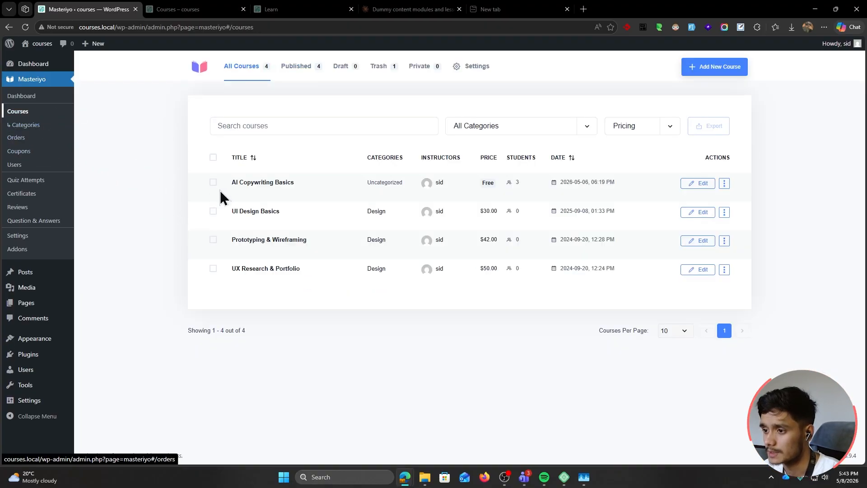
left_click(255, 186)
left_click(404, 71)
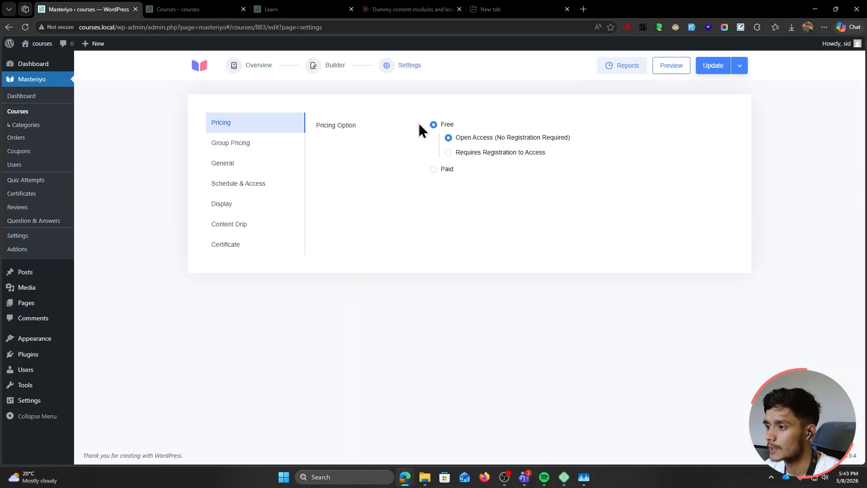
left_click(329, 65)
scroll(123, 267, "down", 3)
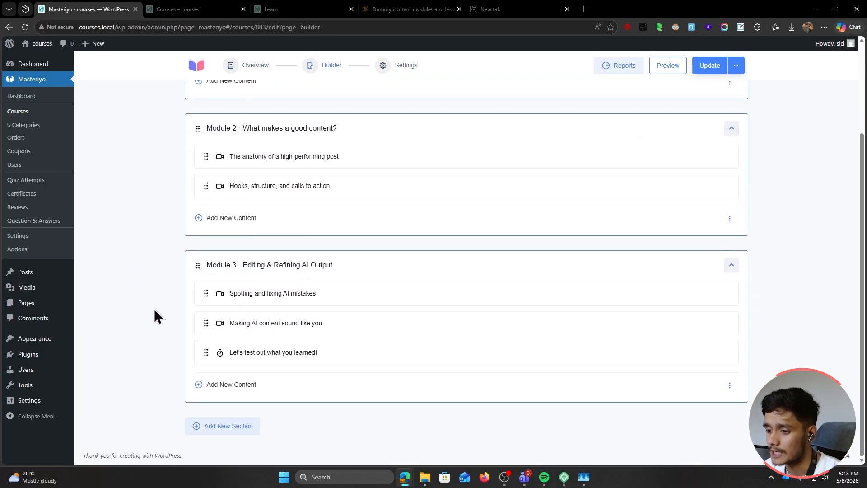
scroll(149, 343, "up", 1)
Add the assignment 'Generate your own AI content' to Module 2 with the beginner-guitar.mp4 video and a description
left_click(216, 280)
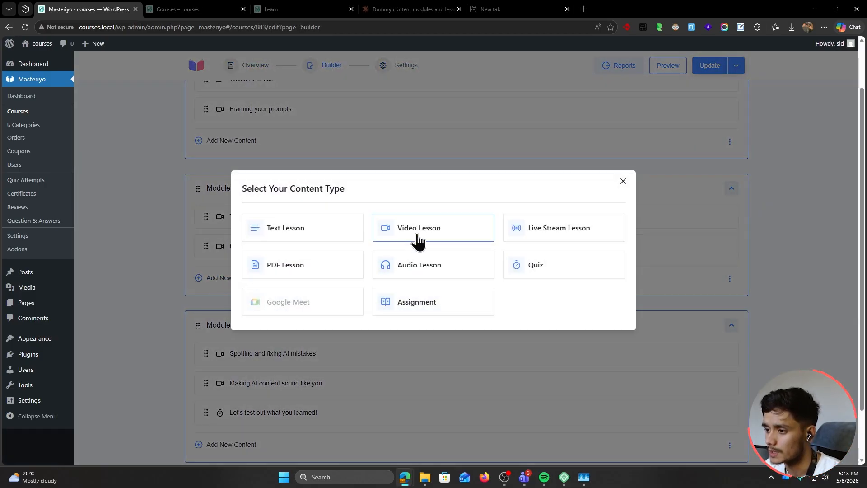
left_click(403, 309)
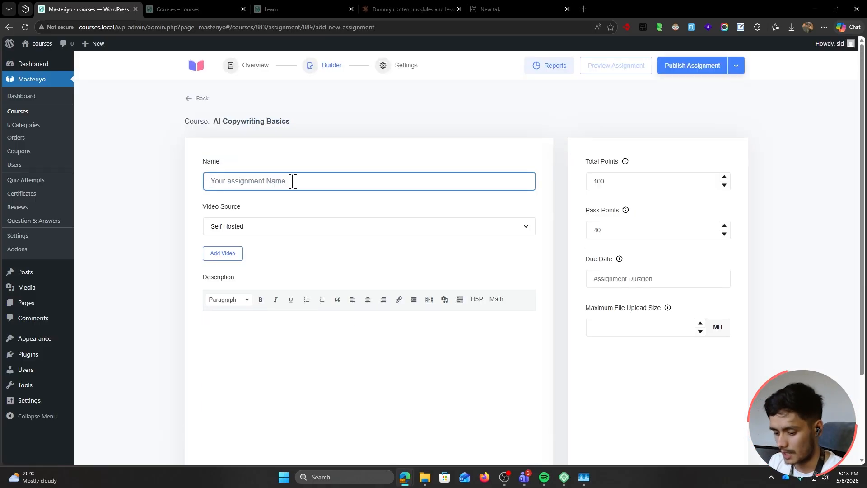
type("Generate your own")
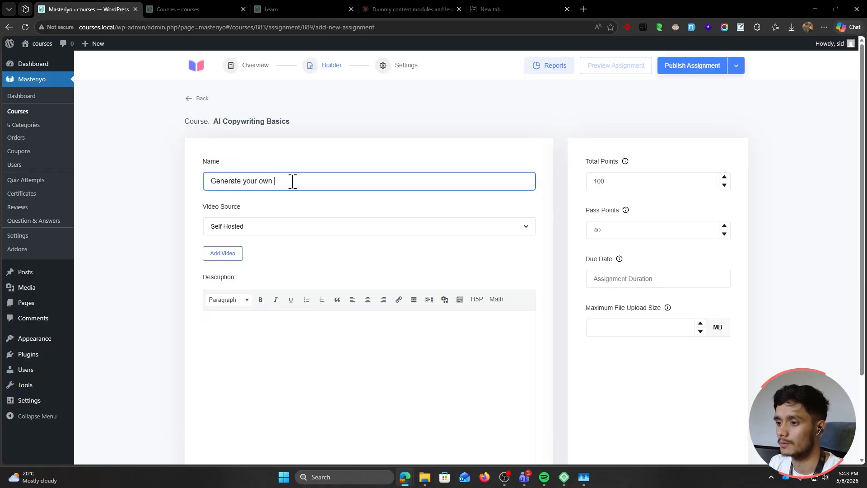
type(" AI content")
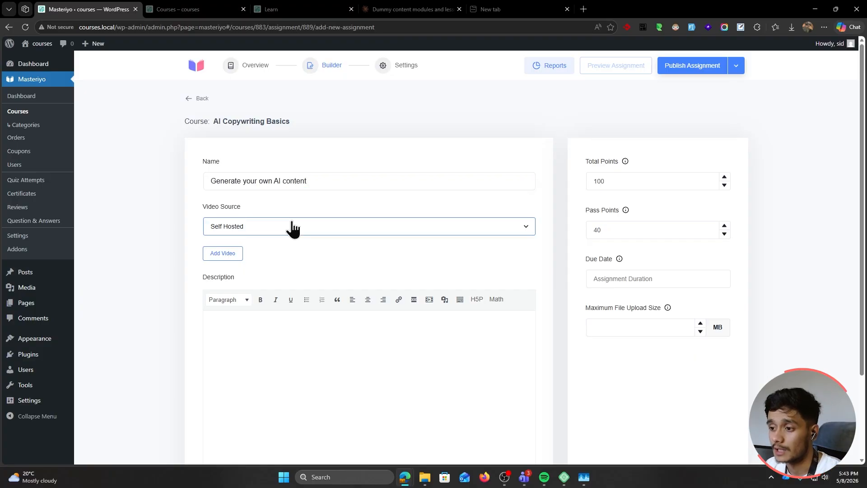
left_click(222, 254)
left_click(81, 164)
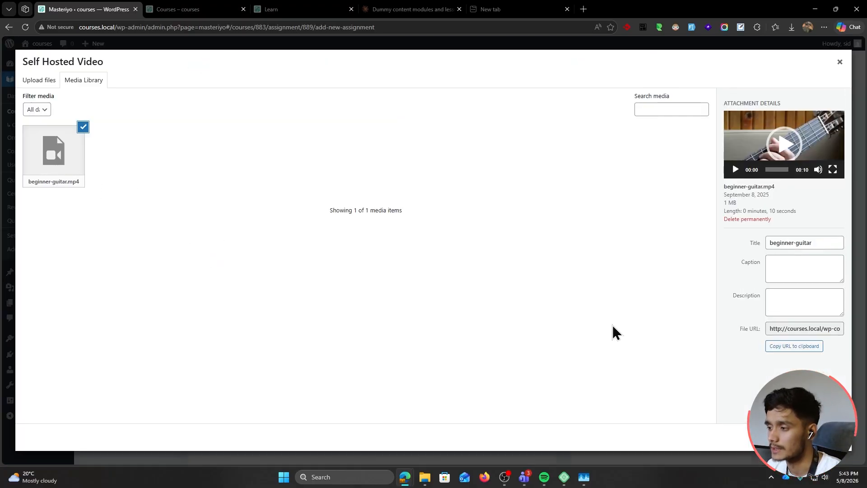
left_click(851, 456)
scroll(306, 276, "down", 5)
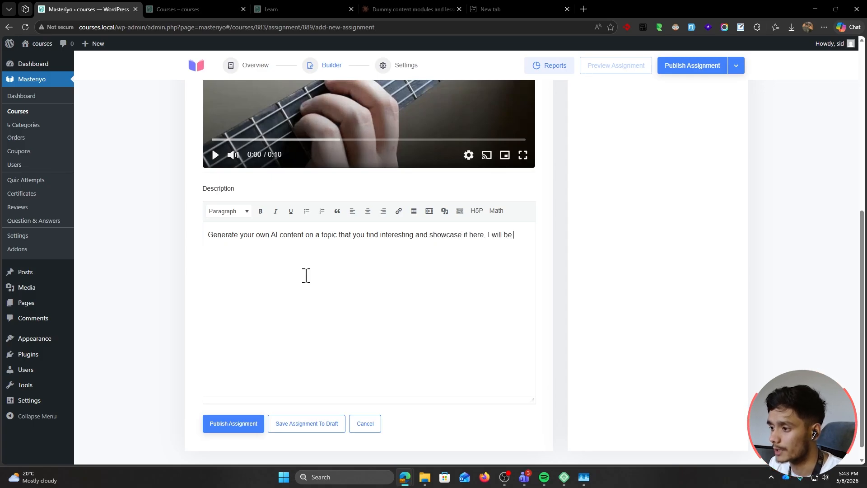
type("them.")
scroll(492, 323, "up", 7)
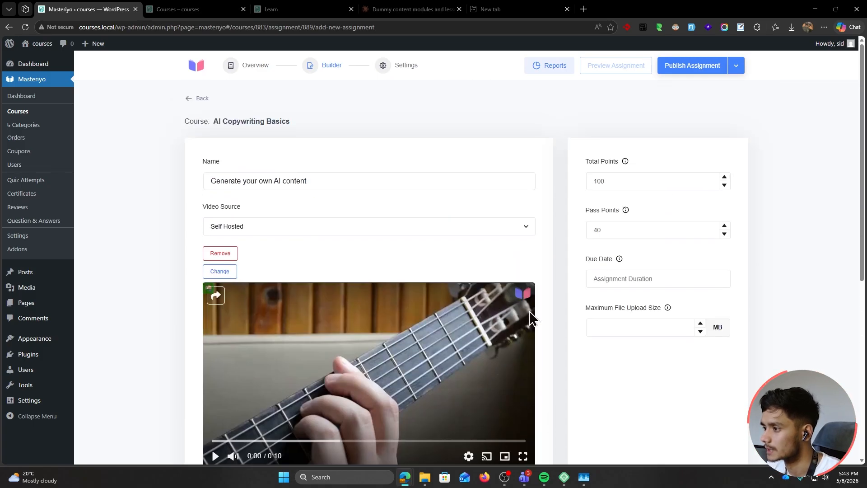
Set 100 total and 40 pass points, a 10 MB upload limit, then publish the assignment
left_click_drag(624, 180, 558, 189)
left_click_drag(632, 236, 535, 237)
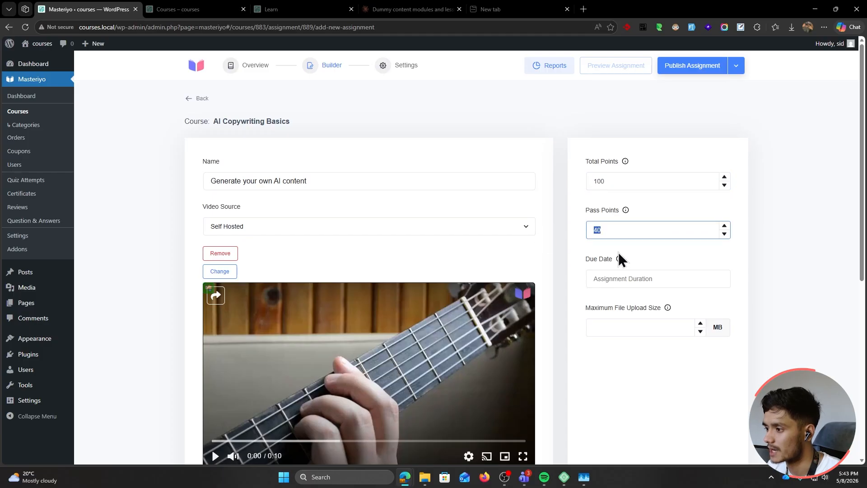
left_click(641, 282)
left_click(751, 300)
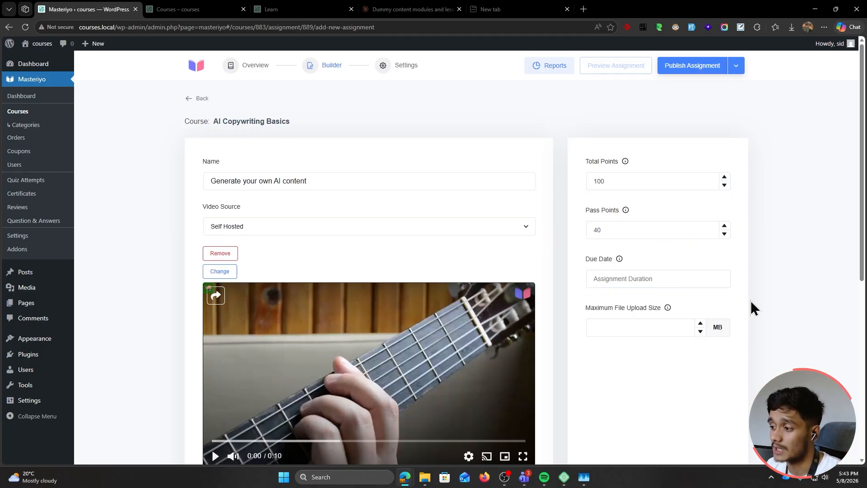
scroll(752, 308, "down", 1)
left_click(616, 269)
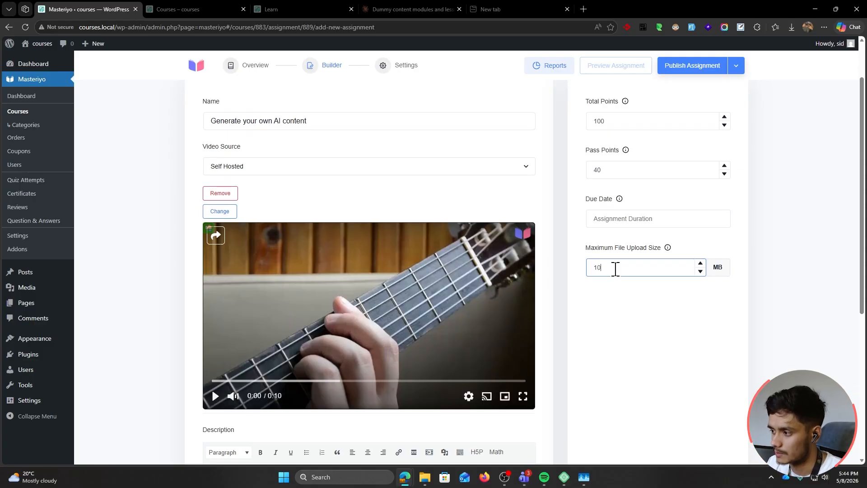
left_click(575, 317)
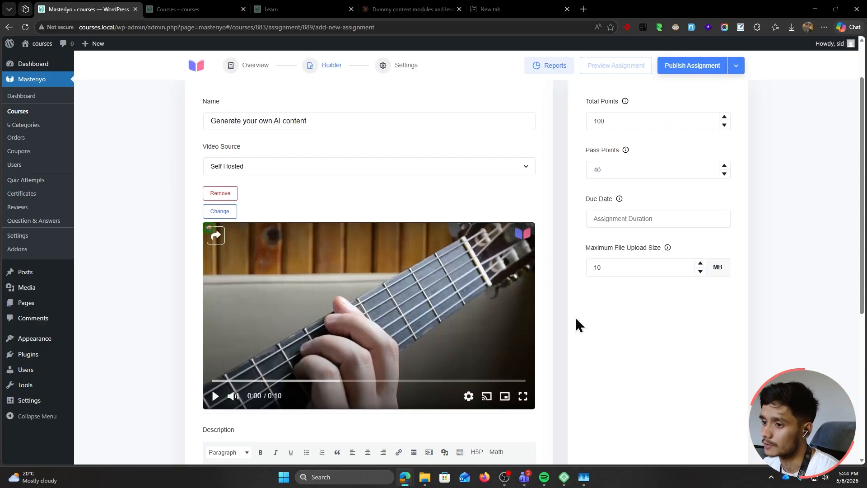
scroll(576, 317, "down", 5)
left_click(240, 407)
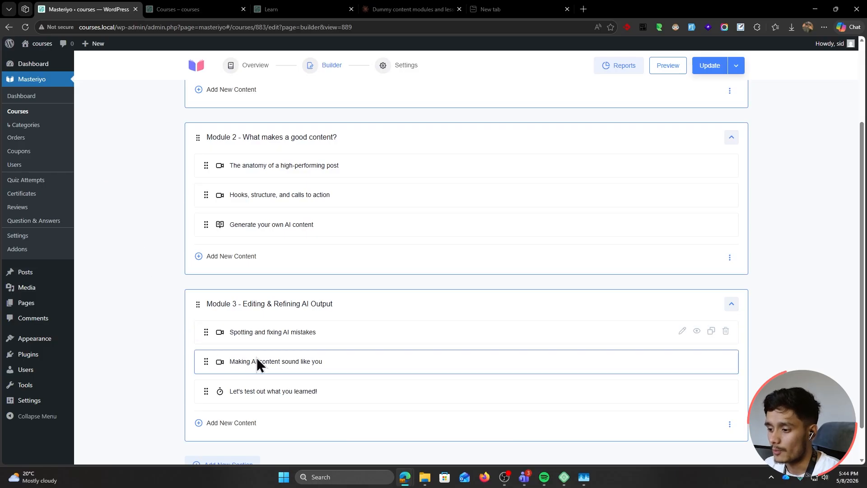
Resize the student's browser window and return to the admin course builder
mouse_move(404, 477)
left_click(496, 429)
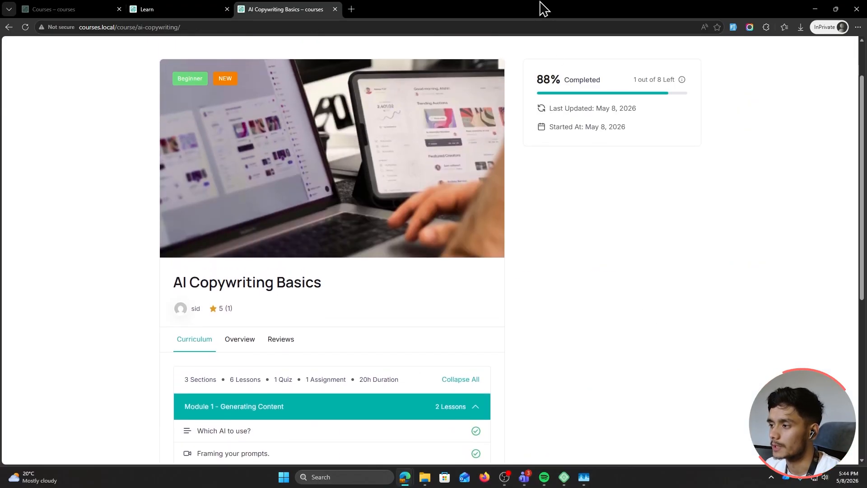
double_click(542, 7)
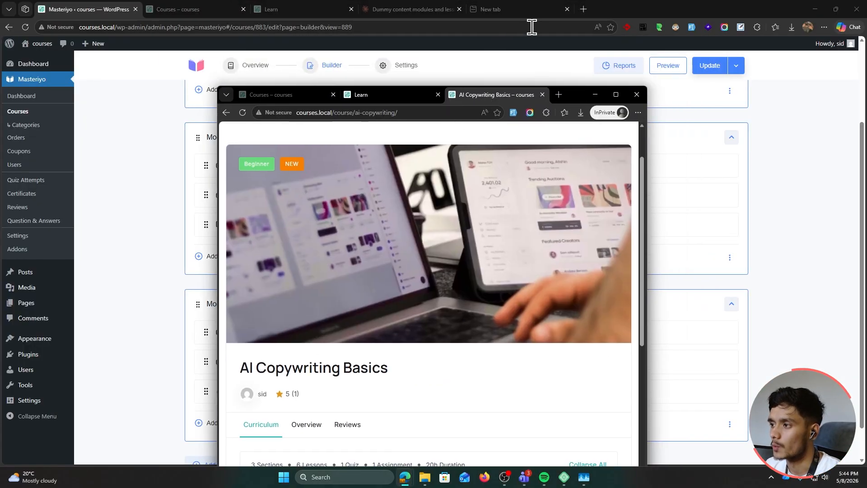
left_click(677, 6)
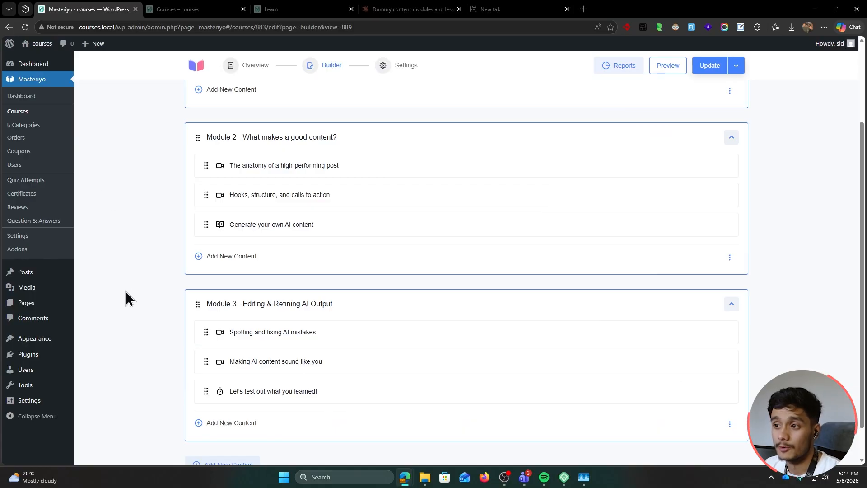
scroll(129, 298, "up", 3)
Turn on Allow Course Retake in General settings, update the course, and reload the student's course page
left_click(405, 68)
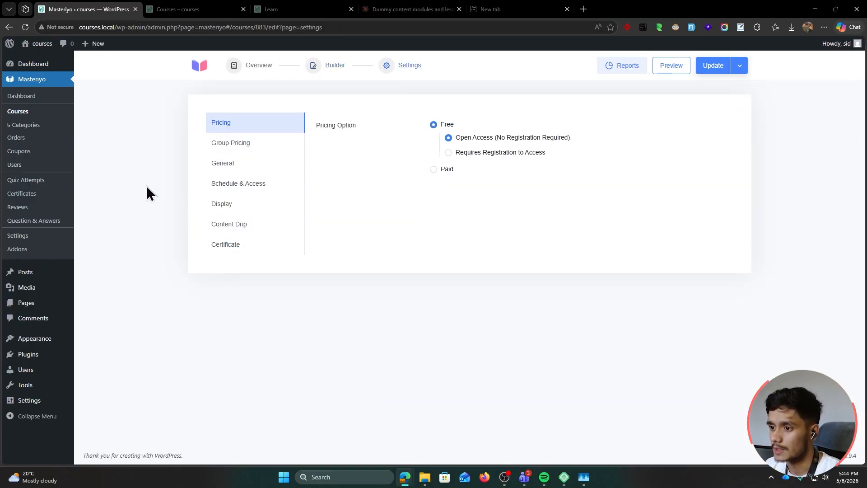
left_click(224, 165)
scroll(446, 304, "down", 3)
left_click(441, 299)
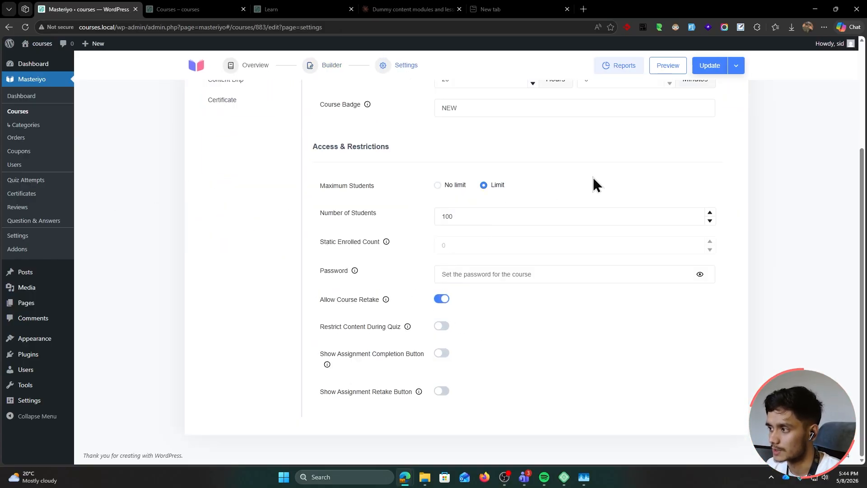
left_click(709, 66)
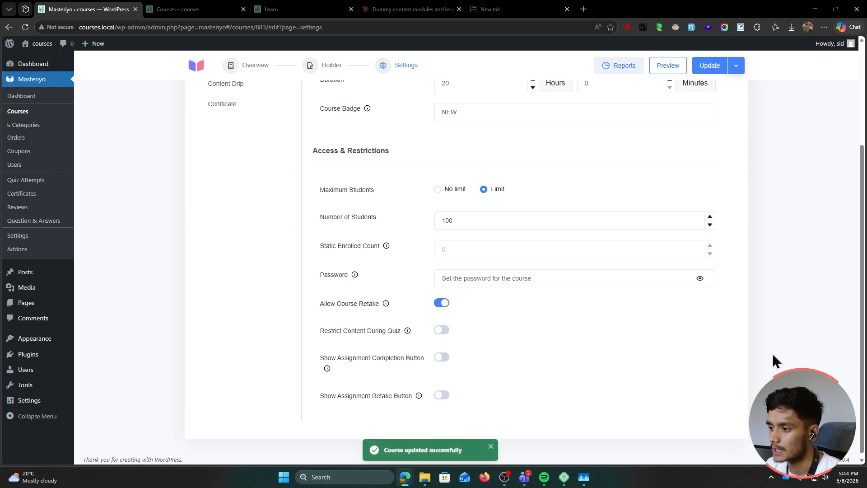
scroll(767, 357, "up", 3)
key("alt+Tab")
left_click(27, 27)
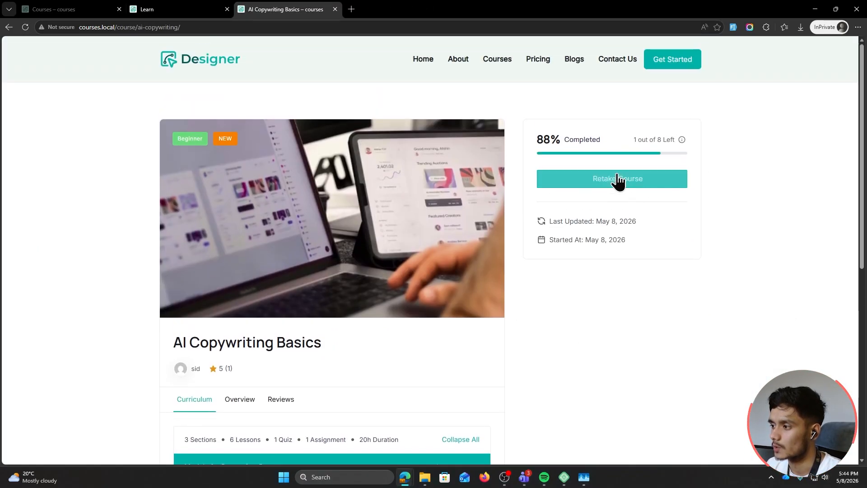
Retake the course from scratch and complete the first lesson
left_click(615, 180)
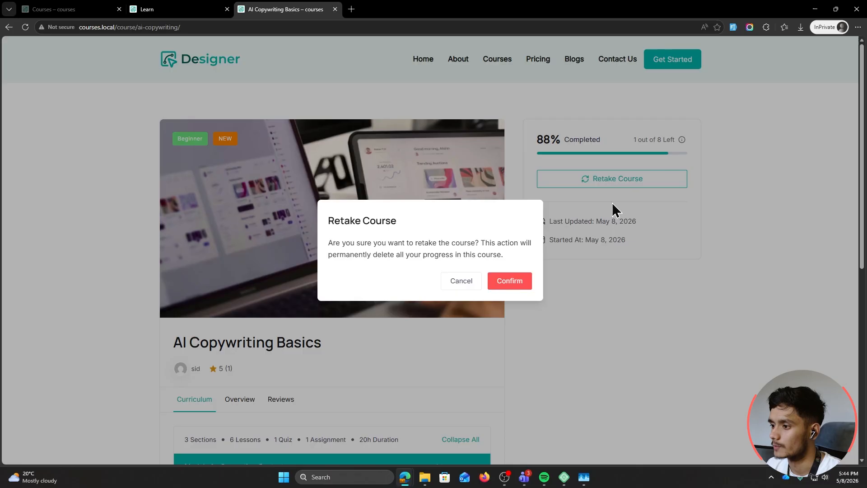
left_click(521, 281)
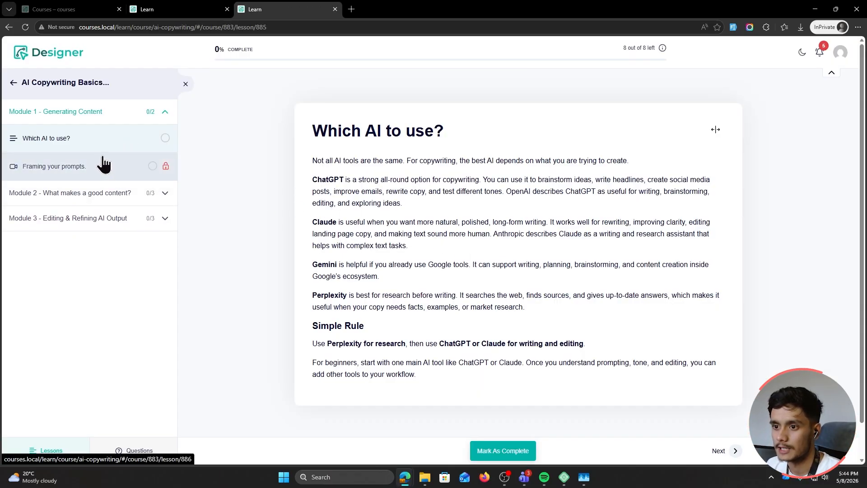
left_click(534, 455)
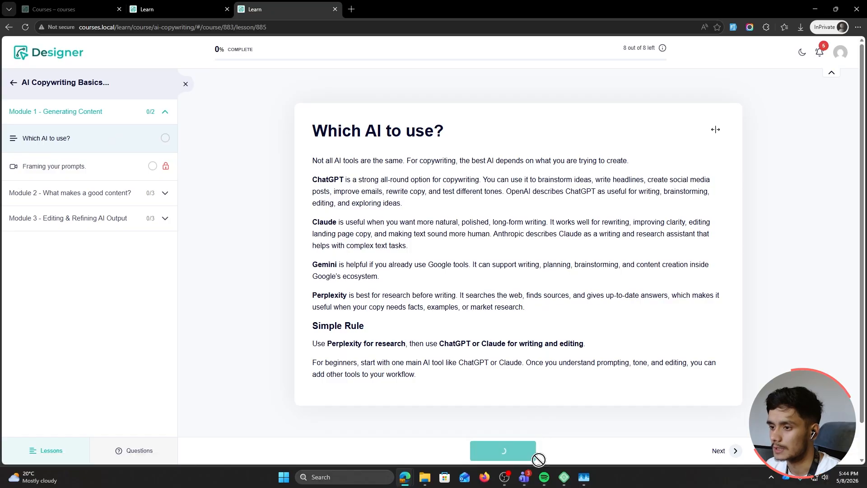
left_click(722, 451)
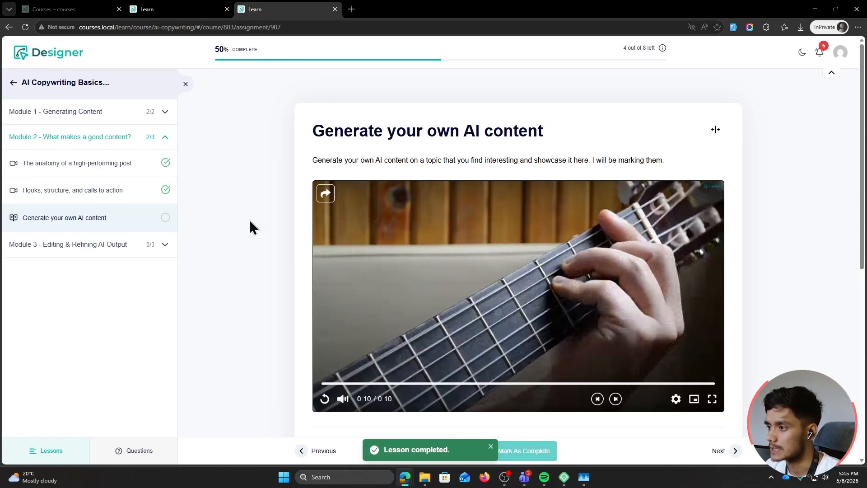
Copy the overview text from the AI Copywriting Basics course page
scroll(249, 219, "down", 5)
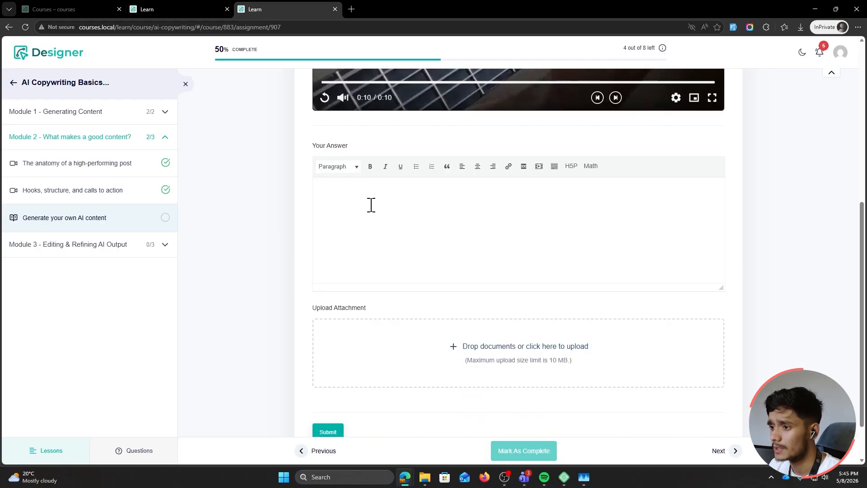
left_click(145, 11)
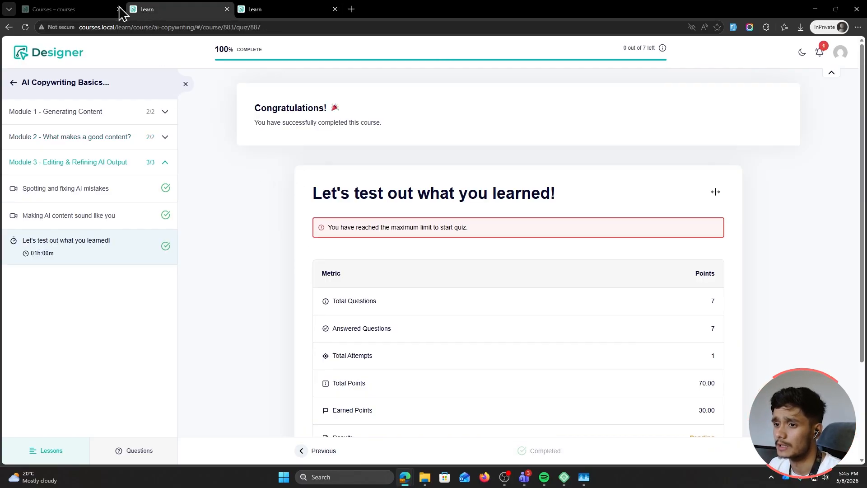
left_click(109, 10)
scroll(225, 248, "down", 3)
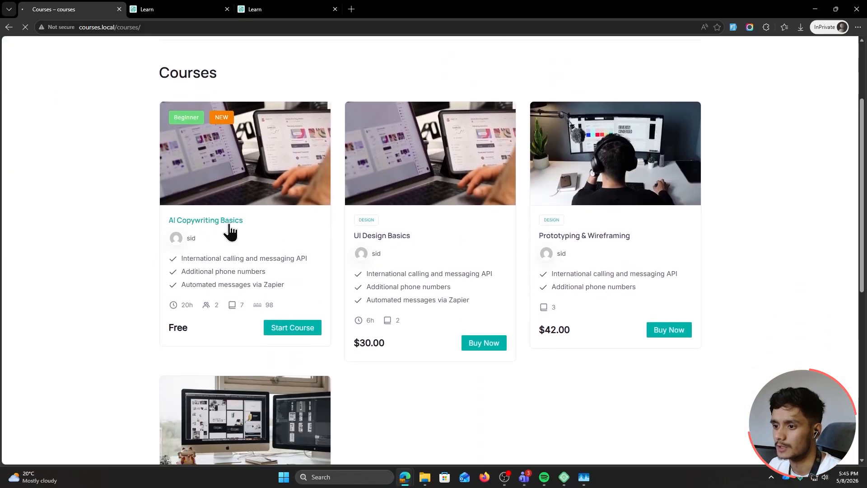
left_click(226, 221)
scroll(124, 271, "down", 5)
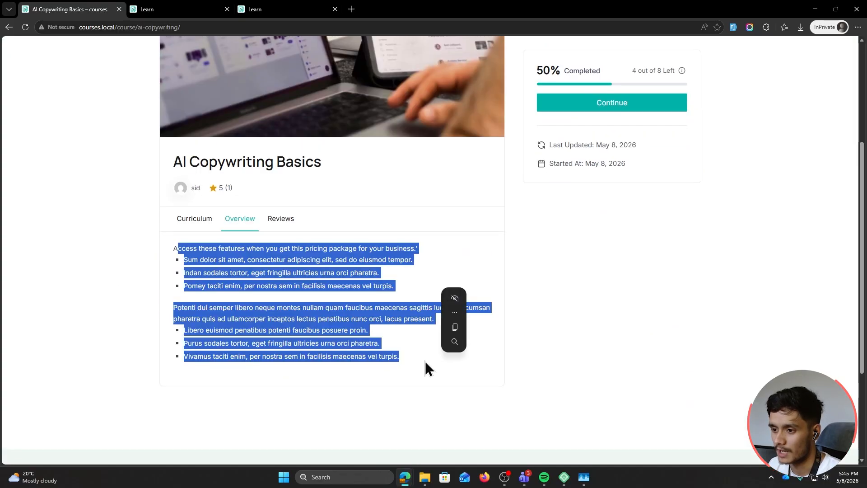
left_click(424, 361)
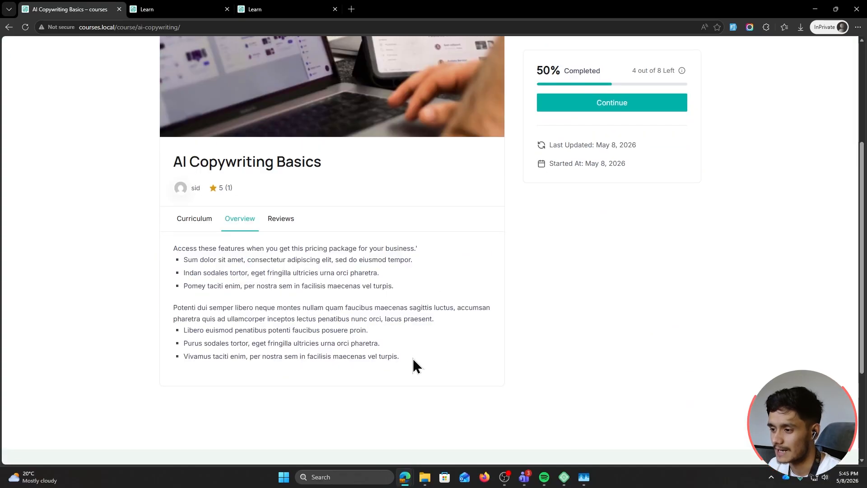
left_click_drag(413, 359, 159, 253)
key("ctrl+c")
Paste the overview as the assignment answer, attach icon1_mindset.png, and submit it
left_click(277, 9)
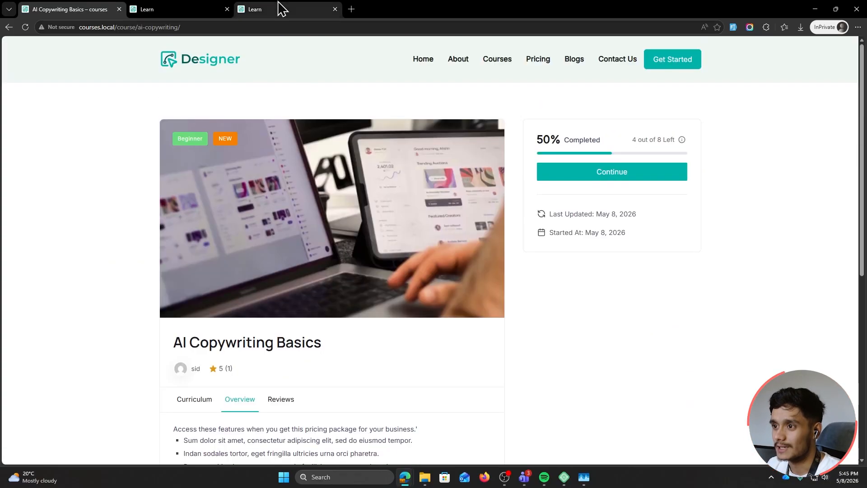
key("ctrl+v")
scroll(231, 293, "down", 1)
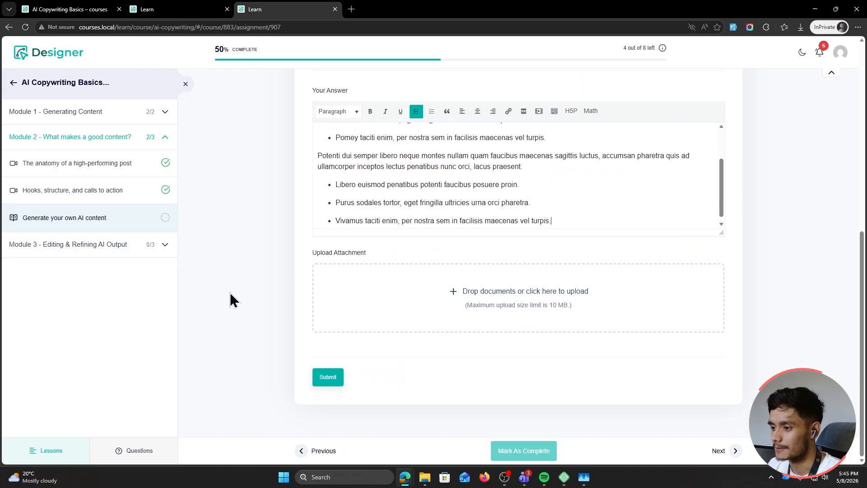
left_click(463, 292)
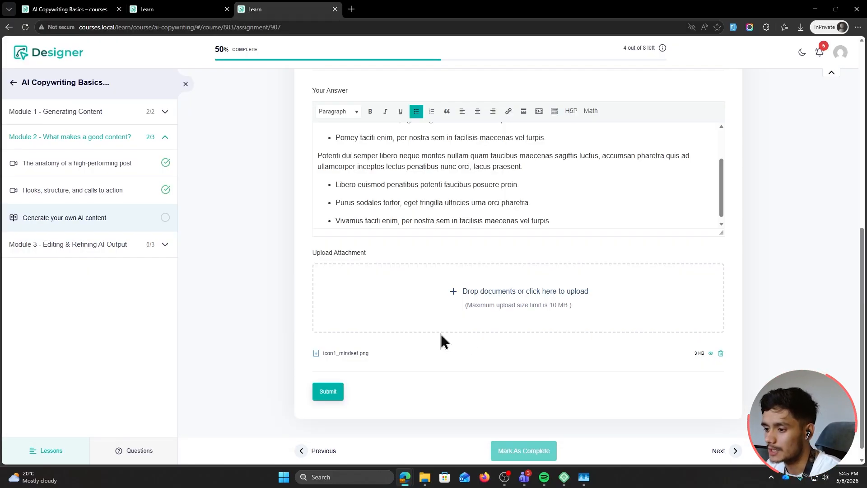
scroll(254, 370, "up", 7)
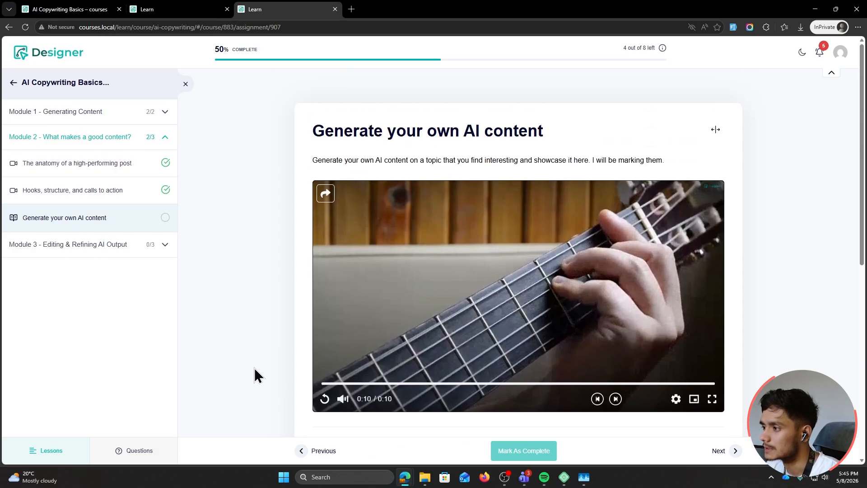
scroll(255, 373, "down", 7)
left_click(327, 385)
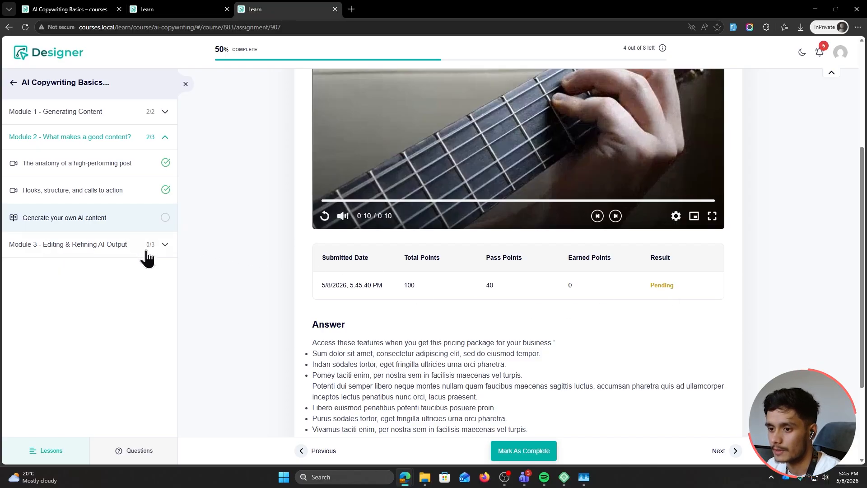
Mark the assignment complete and continue to Spotting and fixing AI mistakes
left_click(526, 453)
left_click(717, 450)
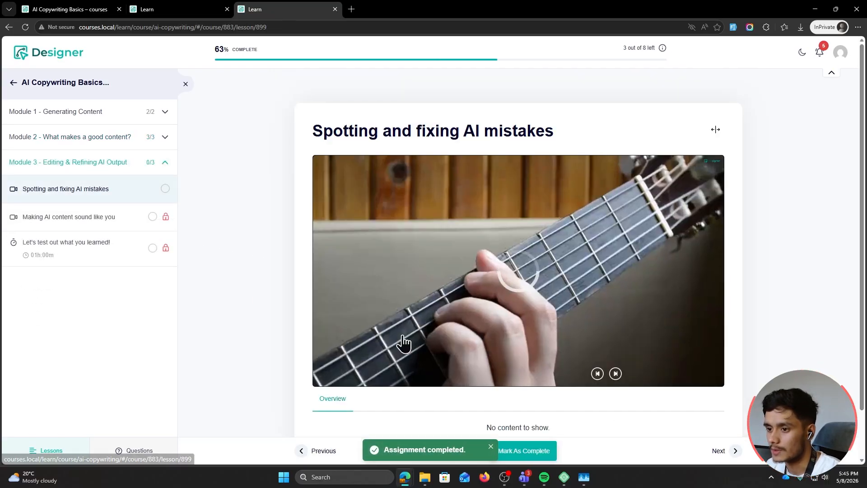
double_click(522, 8)
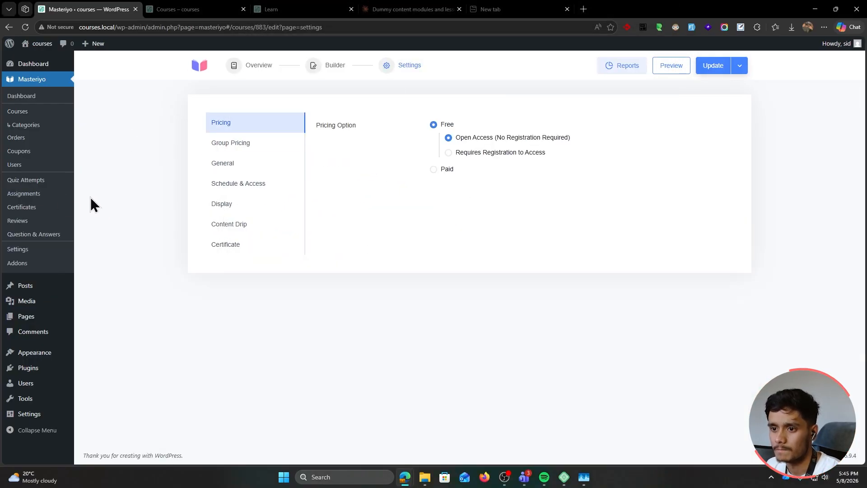
Open the student's Generate your own AI content submission and read the answer
left_click(45, 202)
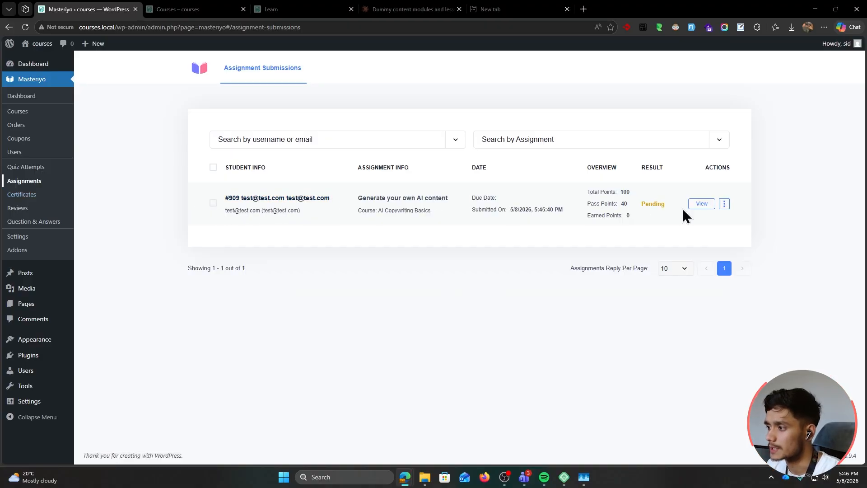
left_click(699, 204)
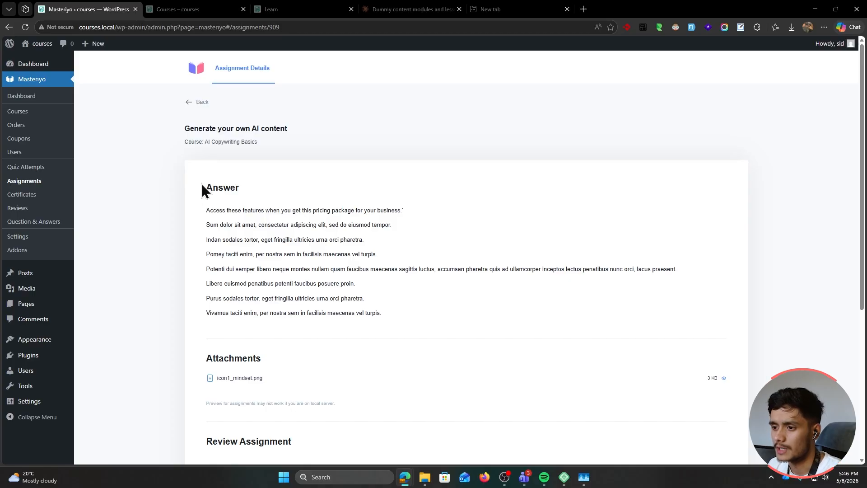
left_click_drag(251, 213, 458, 306)
left_click(364, 296)
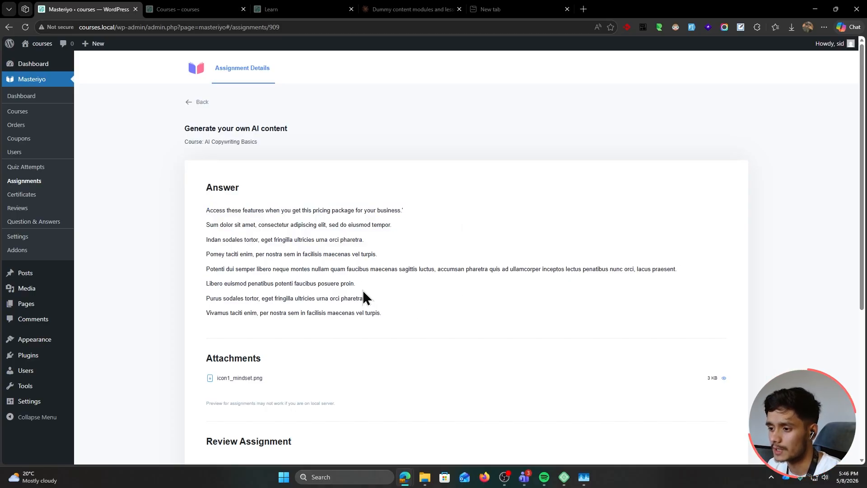
scroll(272, 264, "down", 3)
scroll(279, 291, "up", 1)
scroll(257, 276, "down", 3)
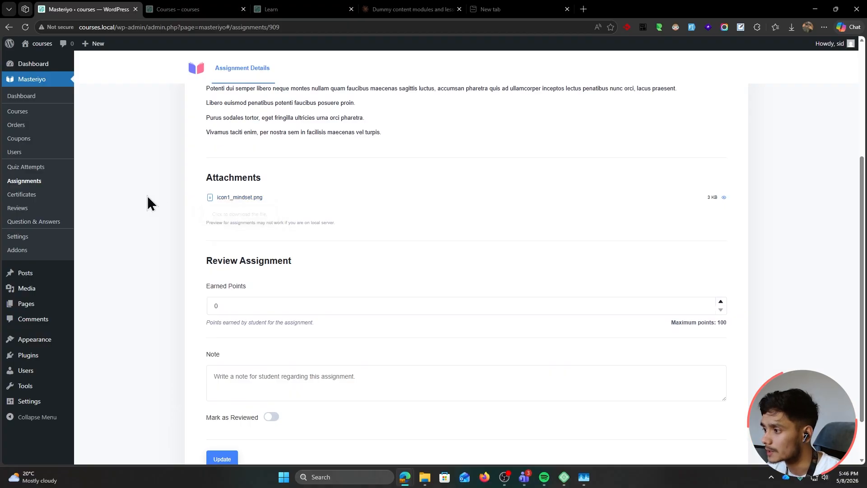
scroll(147, 201, "down", 2)
Award 85 points with the note 'Nice job. Could be better though.', mark reviewed and save
left_click(240, 256)
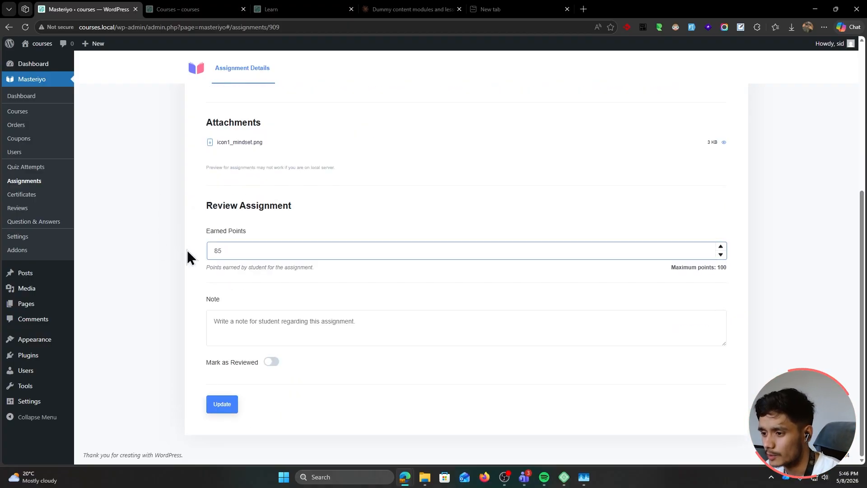
left_click(287, 316)
type("Nice job. Could be better though.")
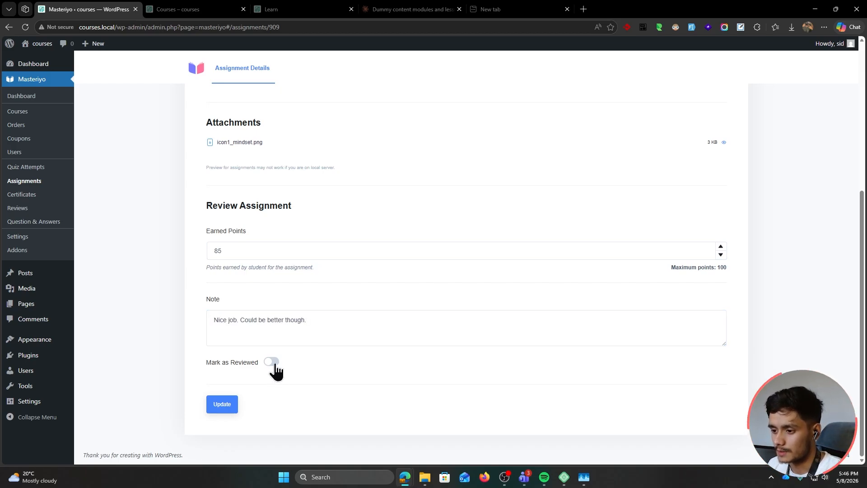
left_click(271, 362)
left_click(223, 409)
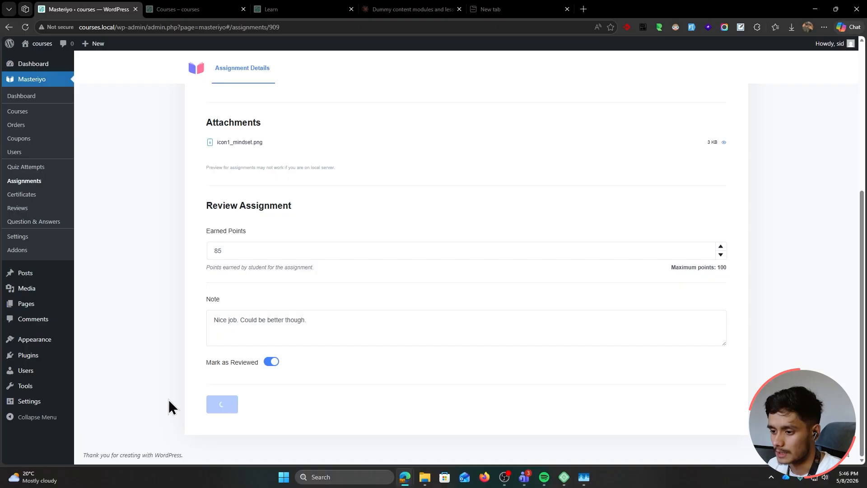
scroll(188, 387, "up", 5)
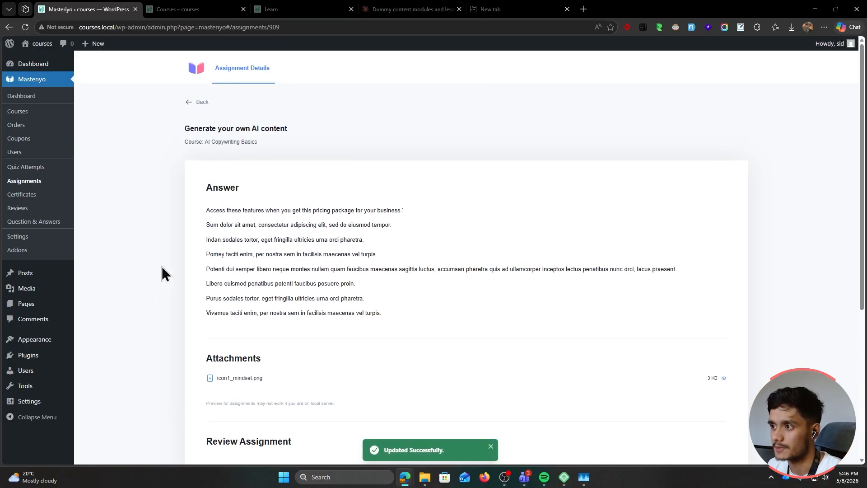
key("alt+Tab")
Open the #909 submission from Your Assignments and read the instructor's note and answer
double_click(589, 45)
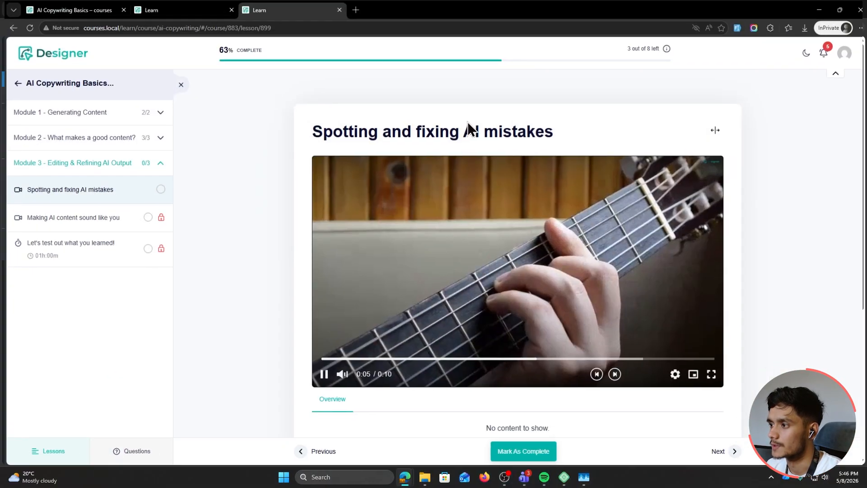
key("ctrl+w")
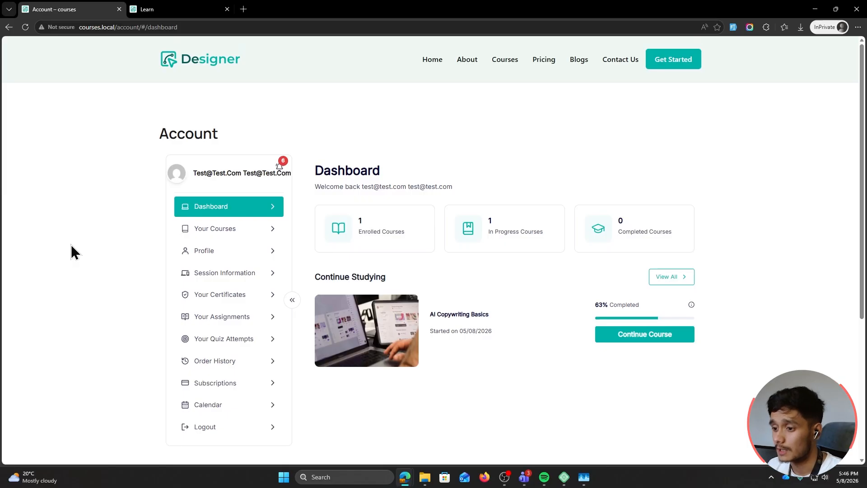
scroll(72, 248, "down", 1)
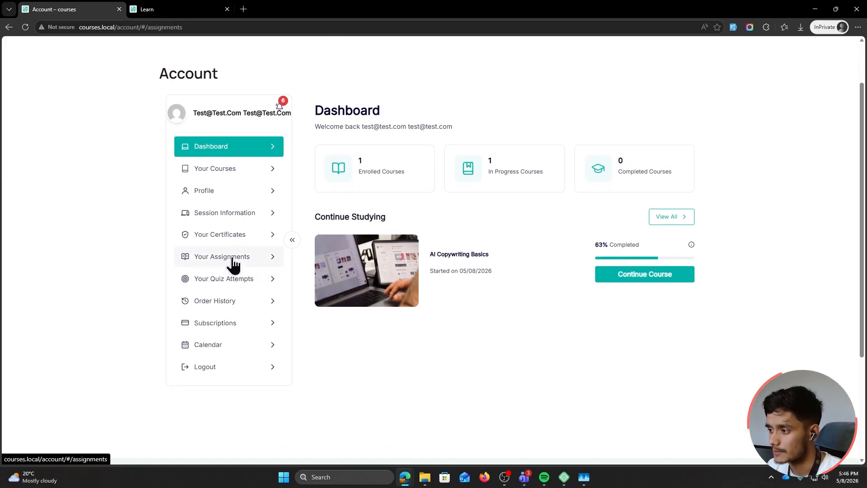
left_click(233, 259)
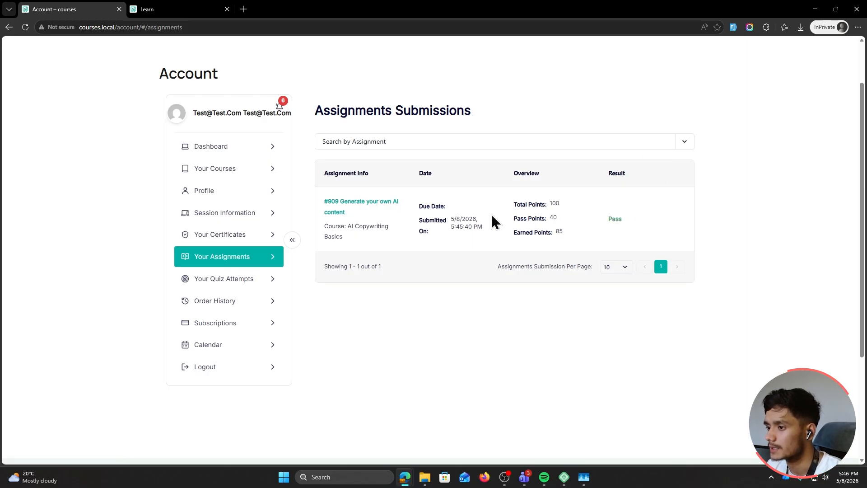
left_click(368, 207)
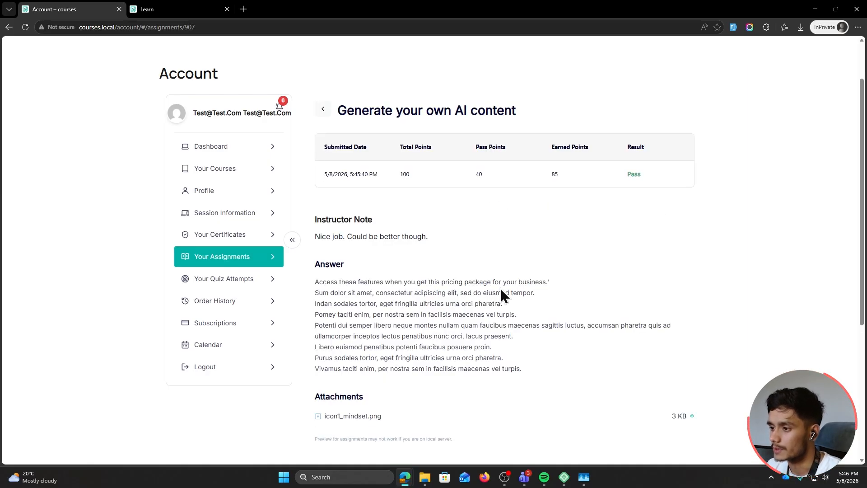
left_click_drag(347, 236, 461, 237)
left_click(524, 247)
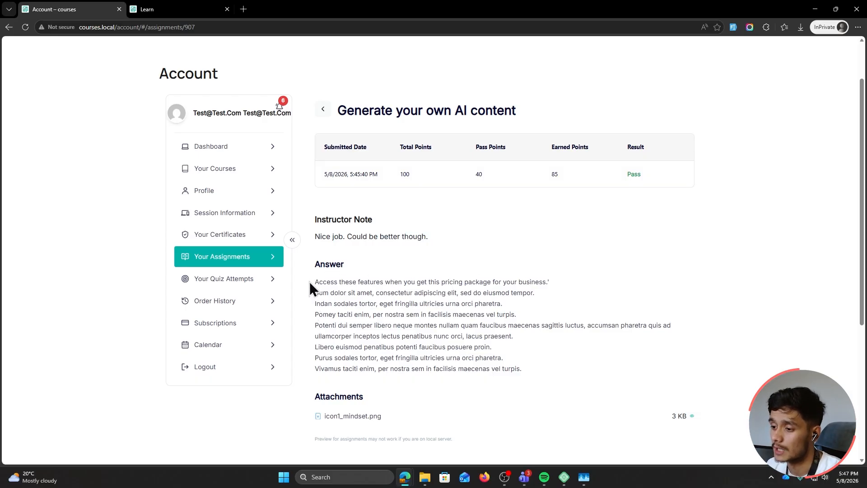
left_click_drag(309, 281, 625, 365)
left_click(625, 364)
scroll(625, 361, "down", 5)
scroll(626, 361, "up", 6)
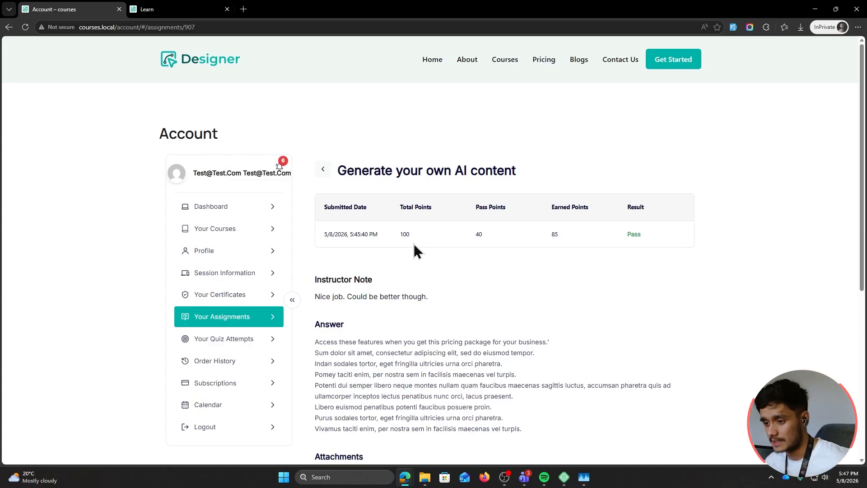
Check Your Certificates, then change the profile's first and last name and save
left_click(267, 315)
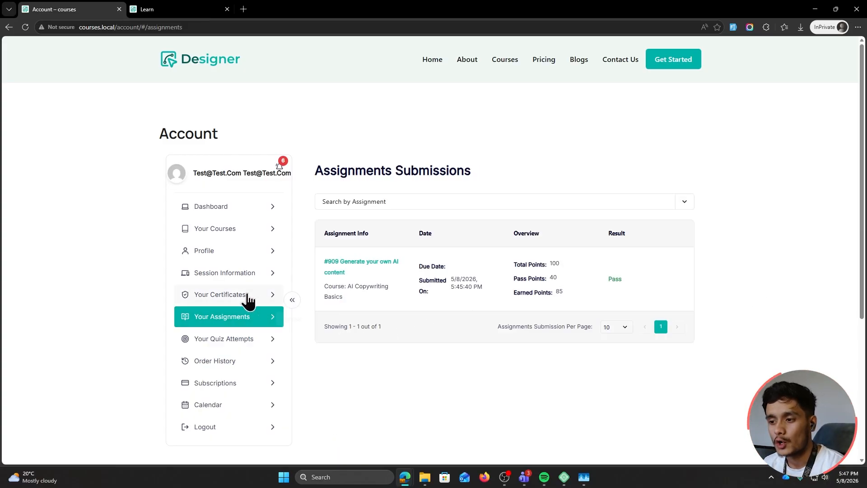
left_click(249, 300)
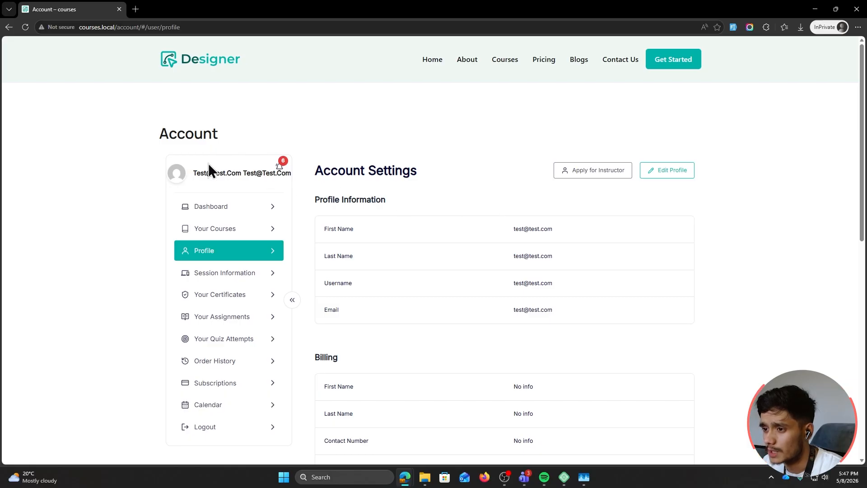
left_click(668, 170)
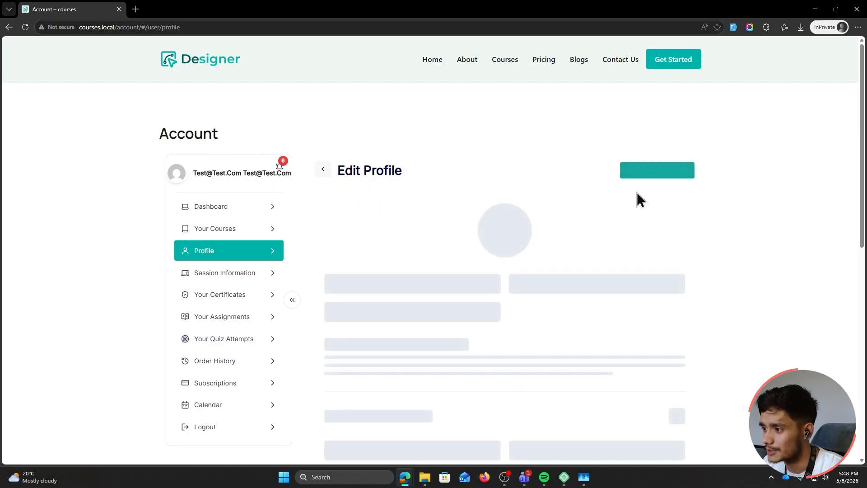
triple_click(394, 280)
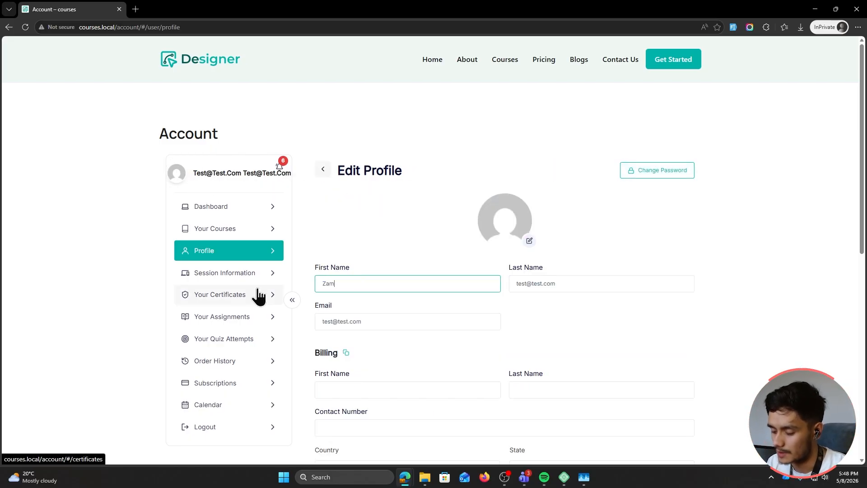
triple_click(564, 285)
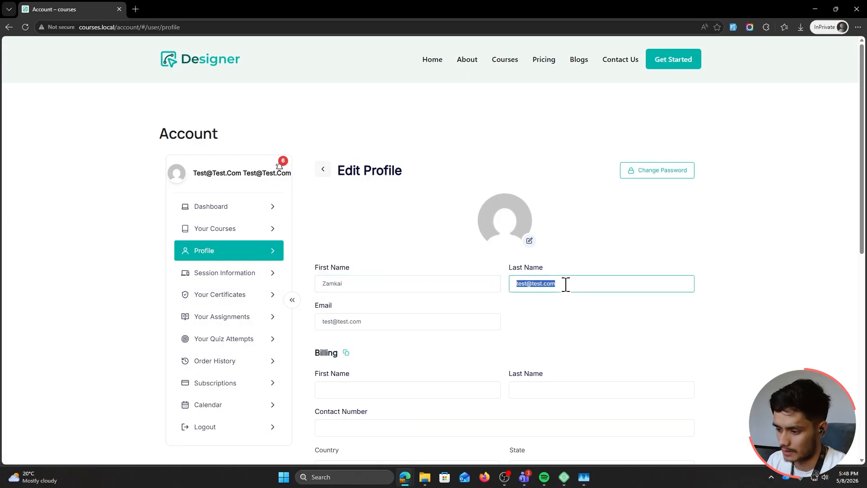
type("Master")
scroll(366, 318, "down", 10)
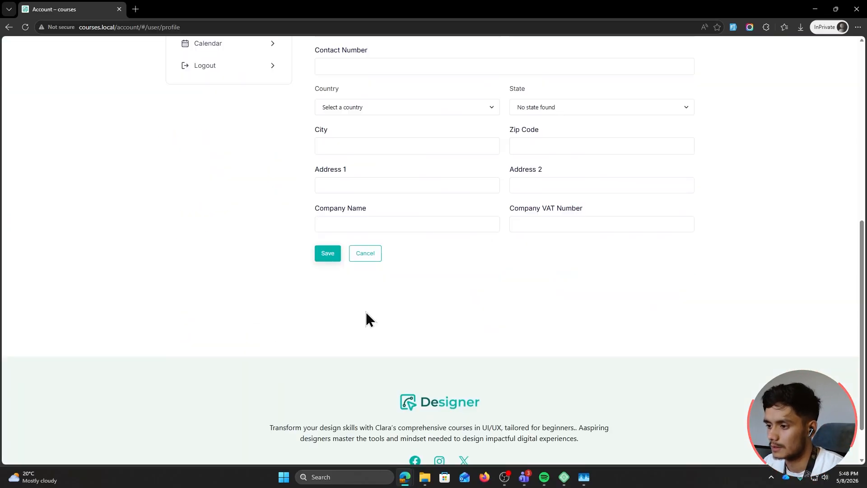
left_click(328, 253)
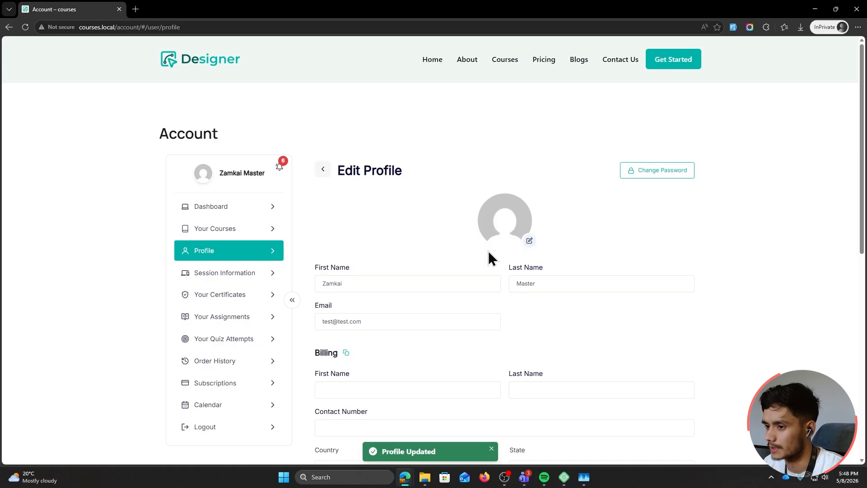
left_click(246, 208)
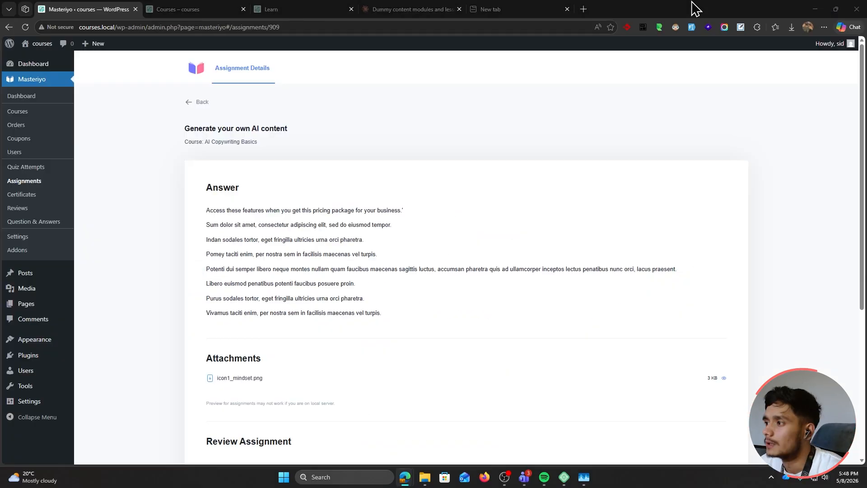
Start a new certificate from the Blank Slate template via Addons > Certificates
left_click(696, 8)
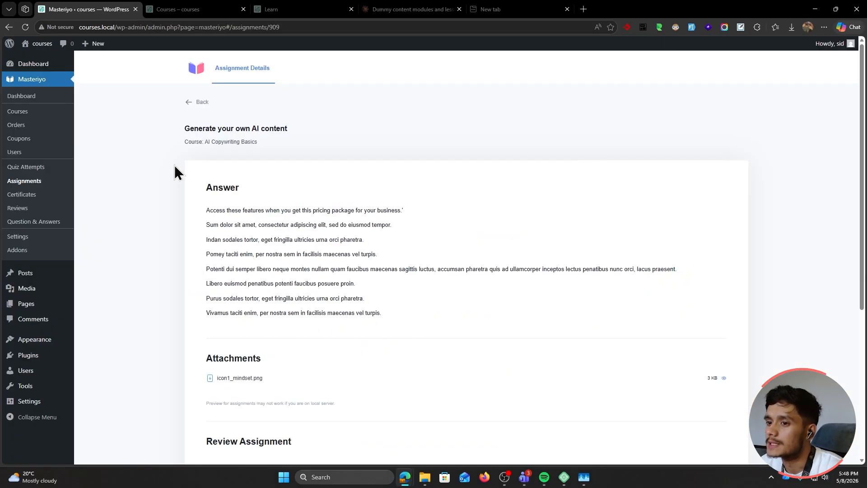
left_click(53, 252)
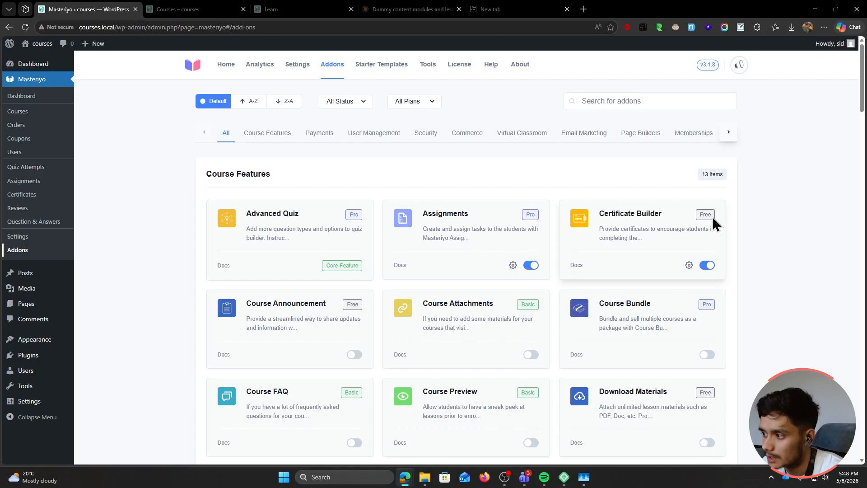
left_click(688, 266)
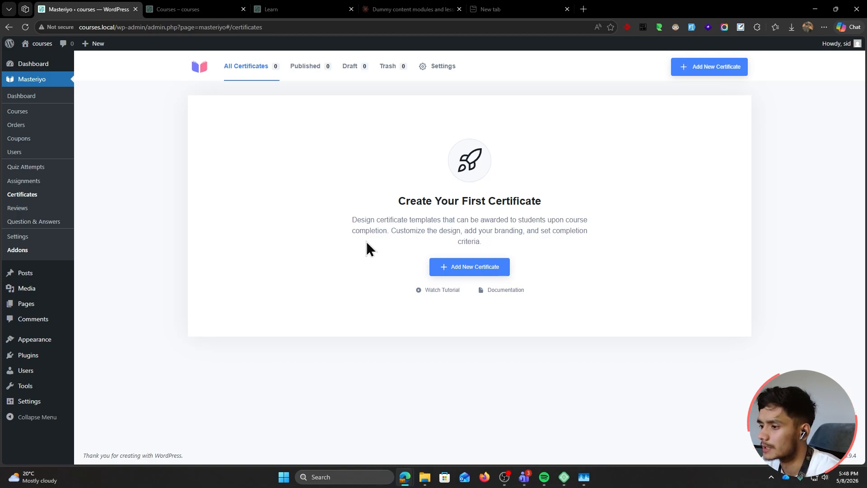
left_click(469, 271)
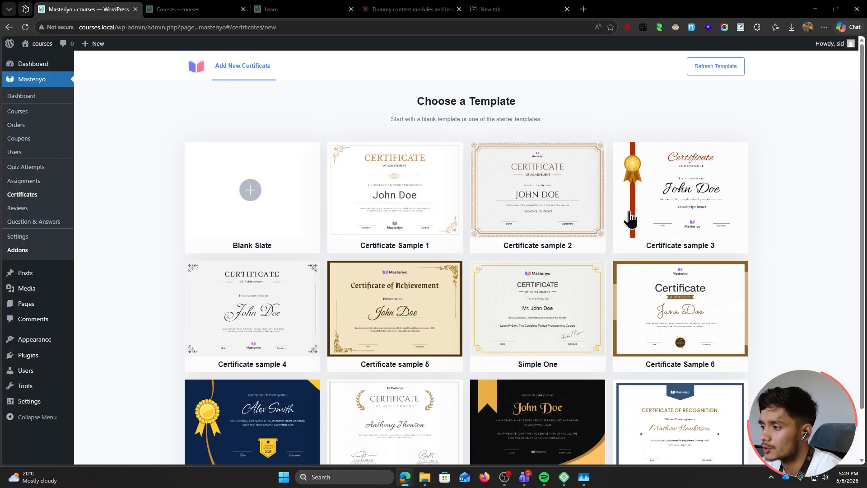
left_click(248, 200)
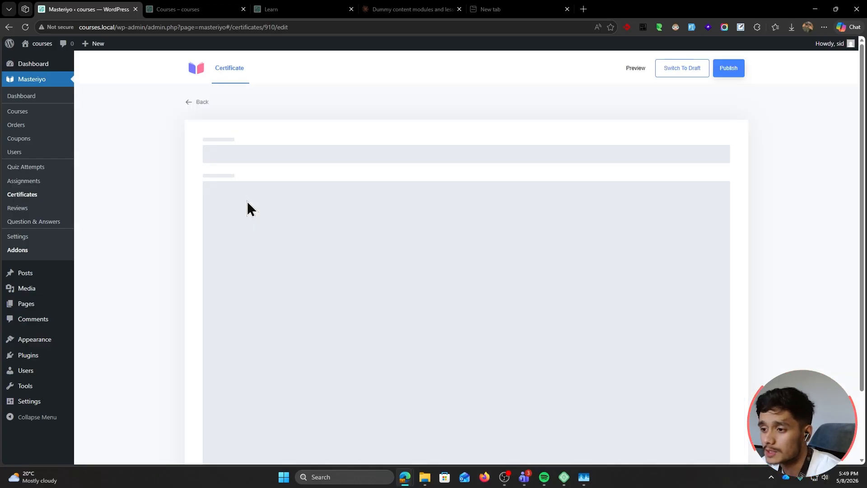
Set the placeholder image from the Media Library as the certificate background
scroll(206, 228, "down", 2)
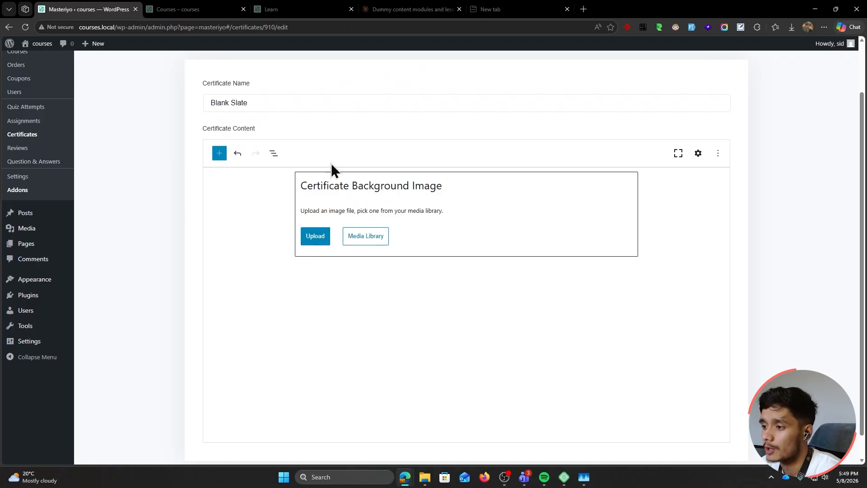
left_click(365, 209)
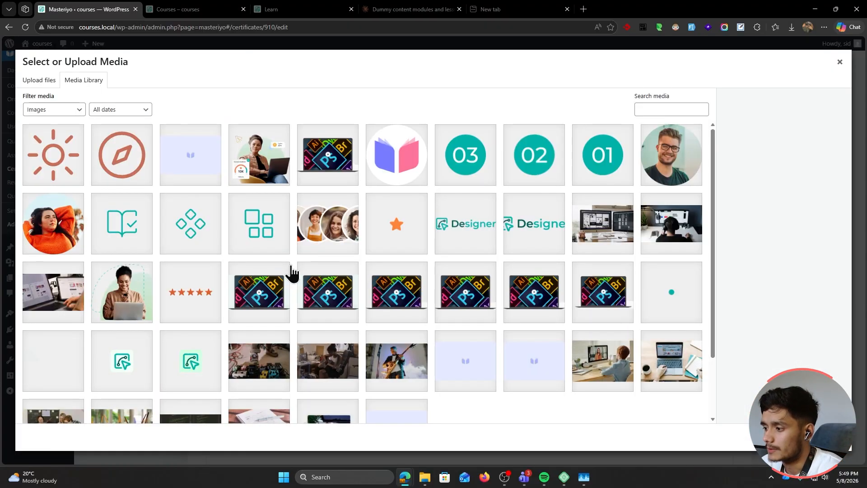
left_click(461, 291)
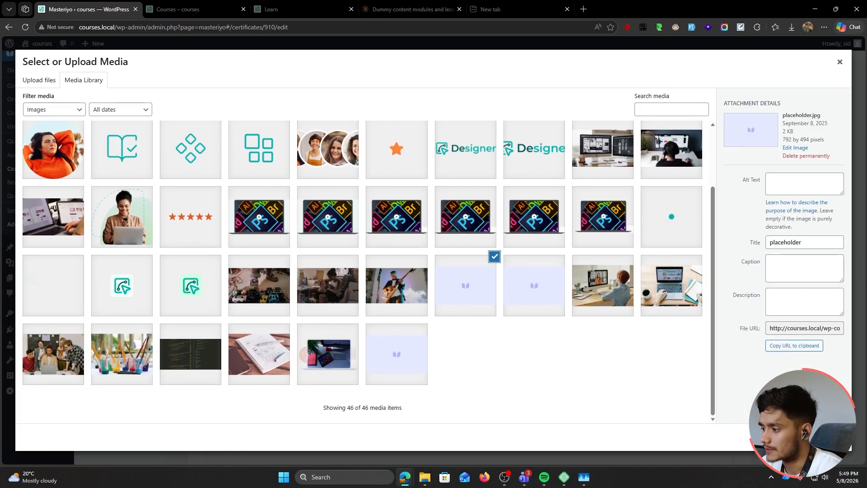
left_click(828, 436)
left_click(578, 264)
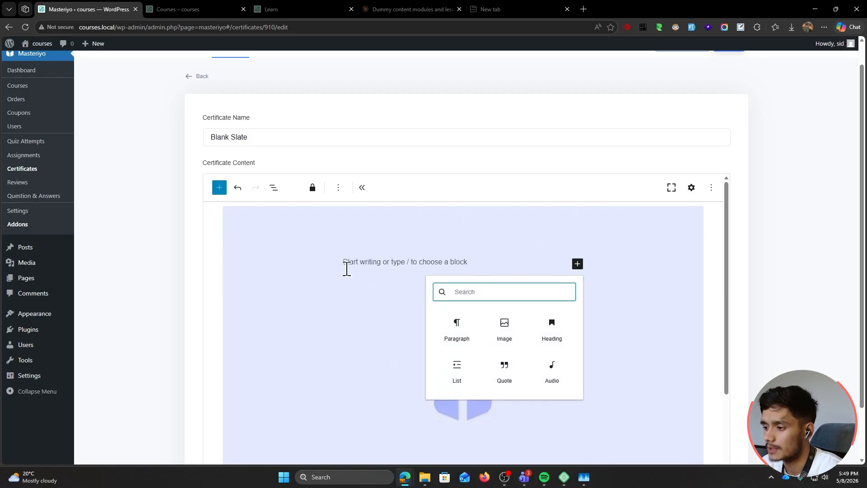
scroll(356, 203, "up", 1)
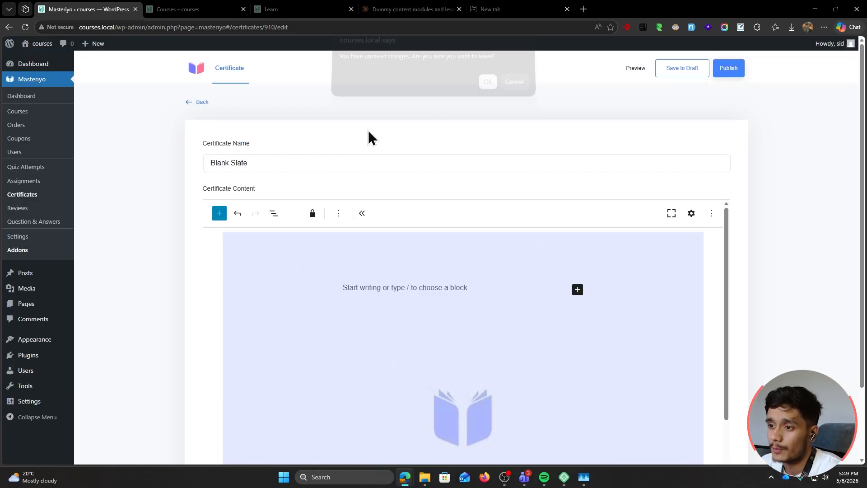
Leave the editor without saving and move the Blank Slate draft to the trash
left_click(189, 103)
left_click(488, 90)
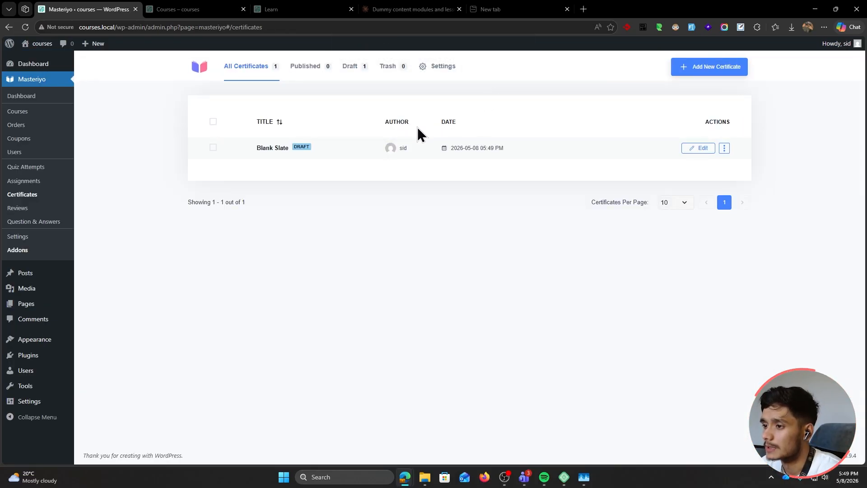
left_click(724, 148)
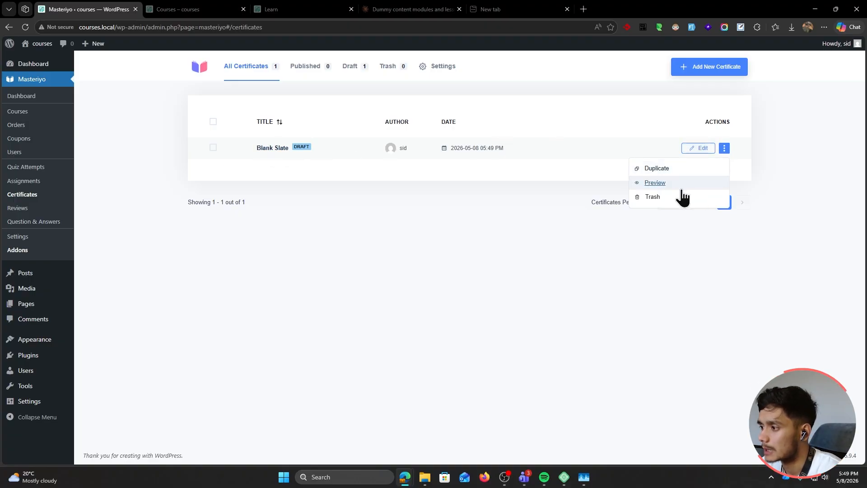
left_click(564, 182)
left_click(699, 72)
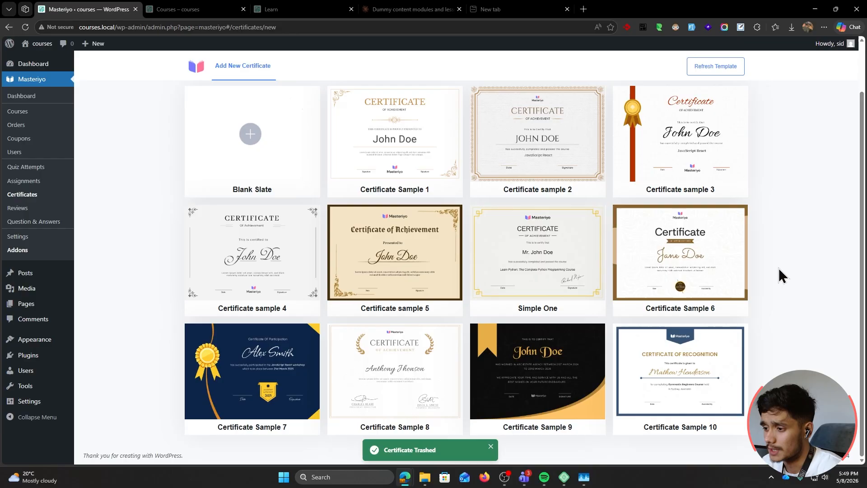
Create 'AI Copywriting Certificate' from Certificate Sample 1 and select its lorem text
left_click(394, 194)
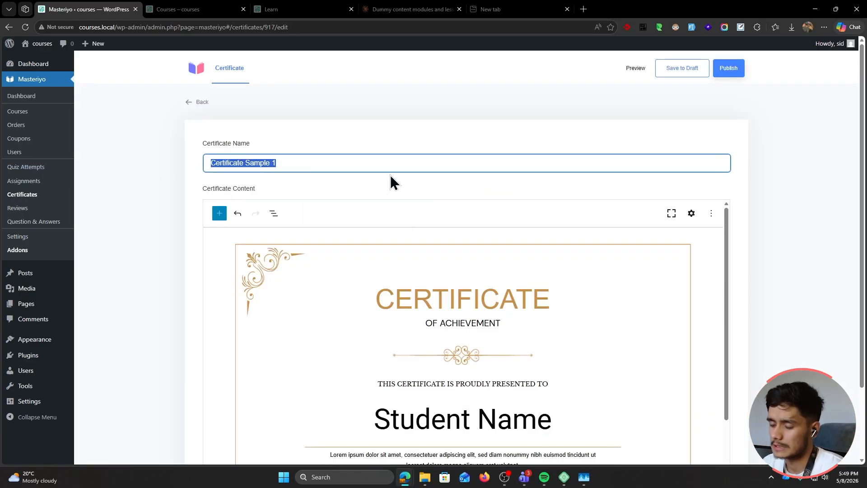
type("AI COp")
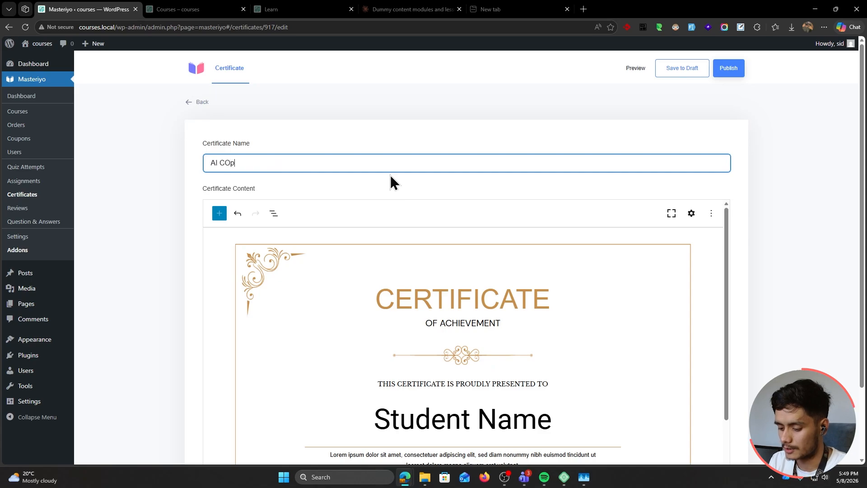
type("ywriting Certificate")
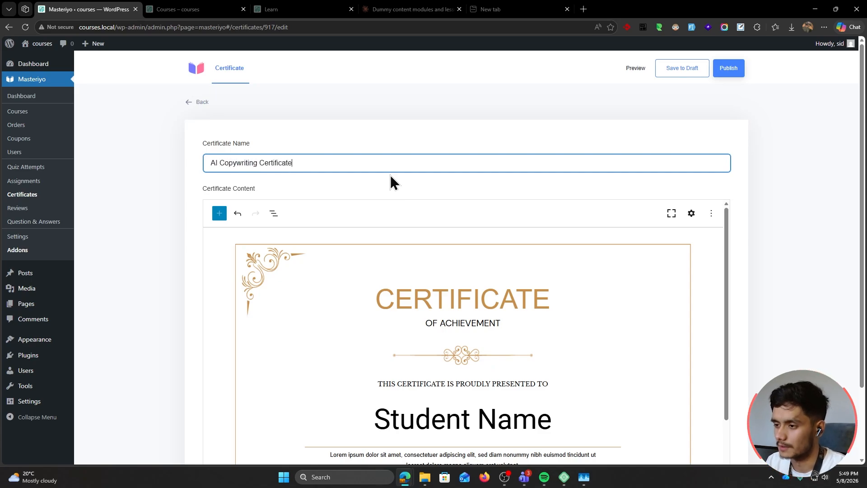
scroll(390, 174, "down", 1)
scroll(517, 248, "down", 2)
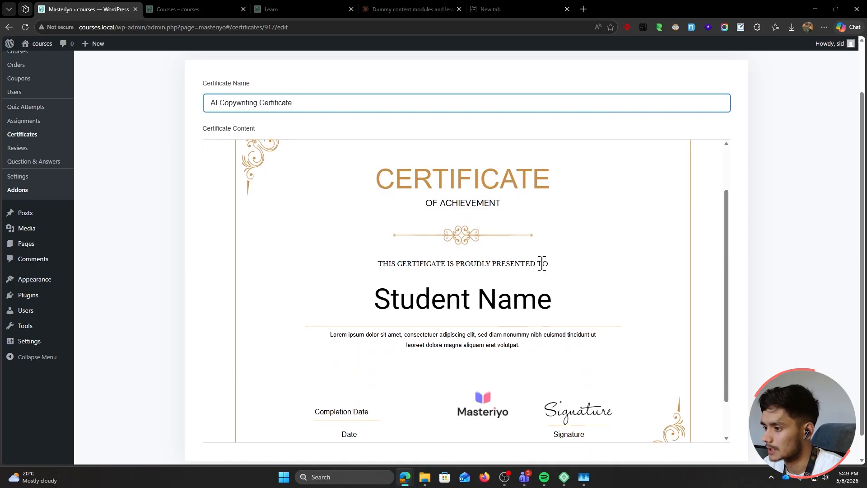
left_click(523, 291)
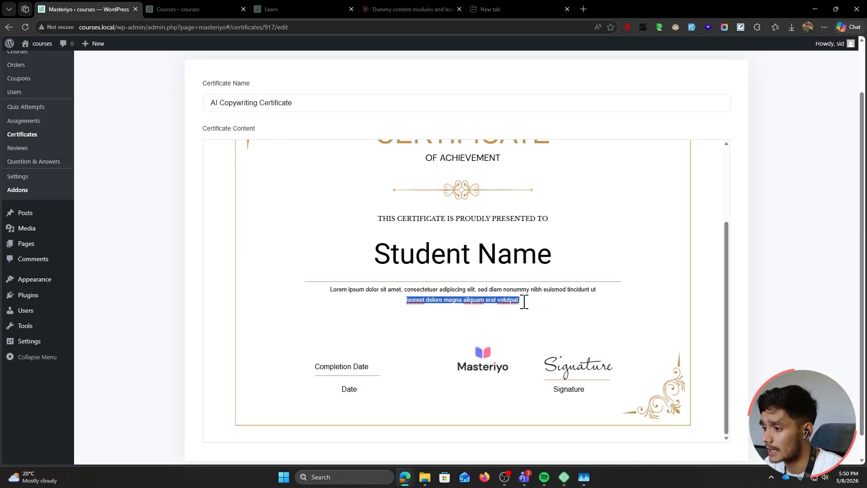
left_click_drag(524, 300, 316, 286)
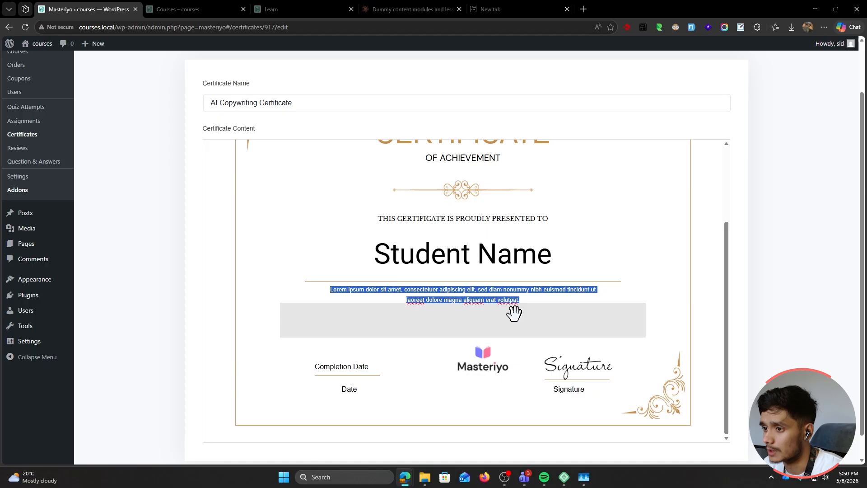
scroll(513, 309, "up", 3)
Add a centred Course Title block below the lorem text in full-screen editor
left_click(671, 154)
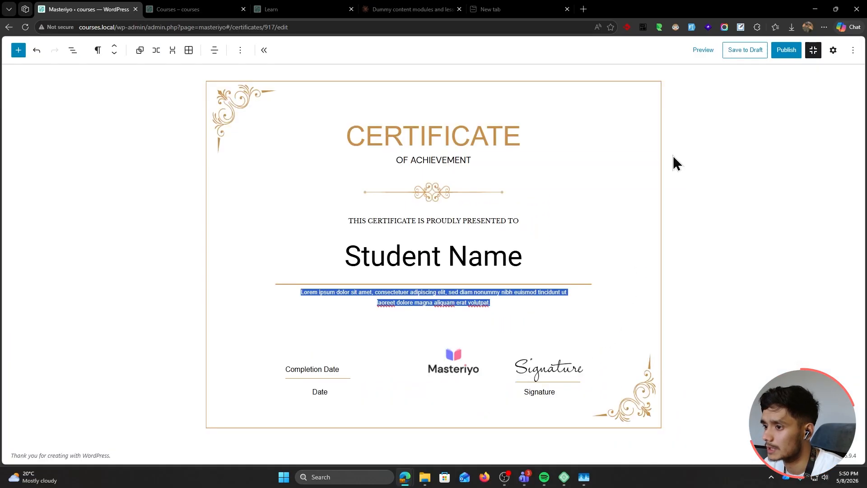
left_click(18, 50)
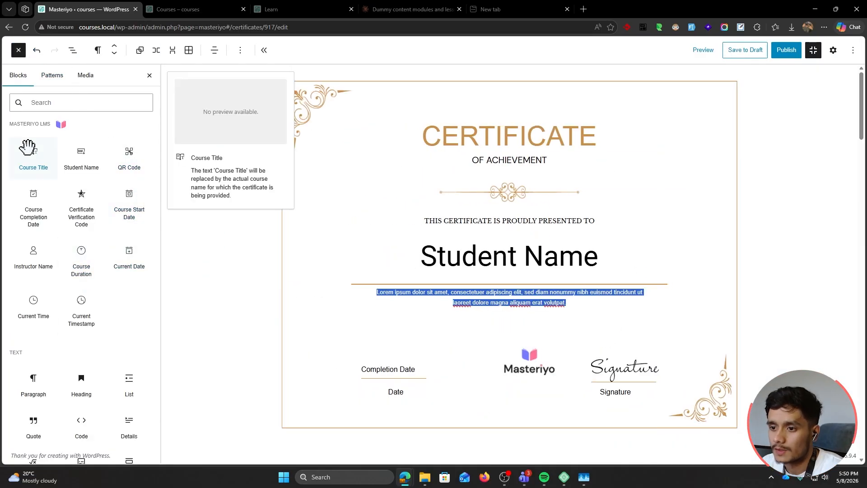
left_click_drag(28, 147, 502, 319)
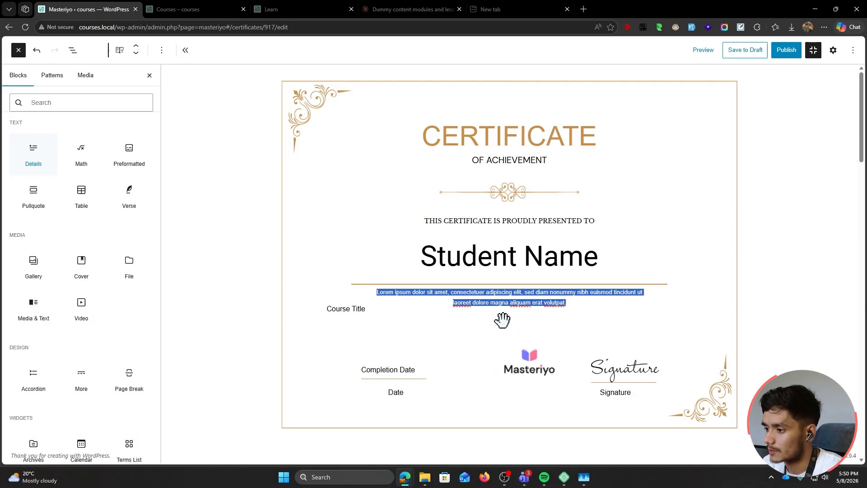
left_click(366, 306)
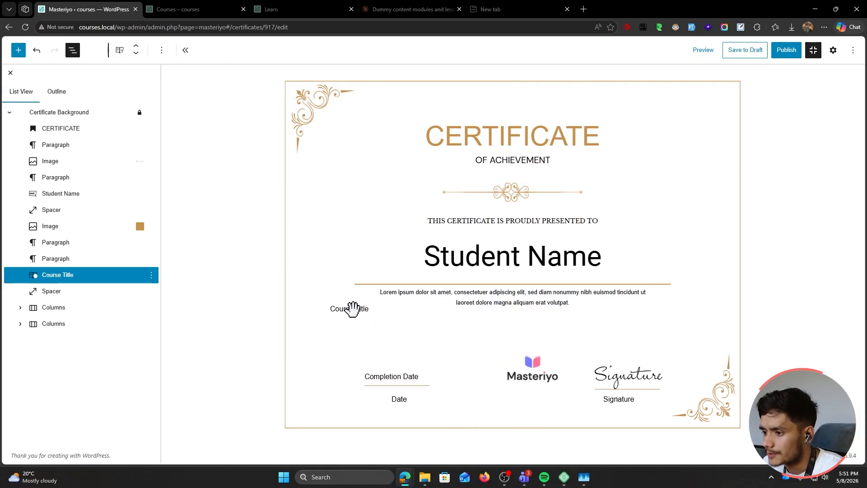
left_click(833, 50)
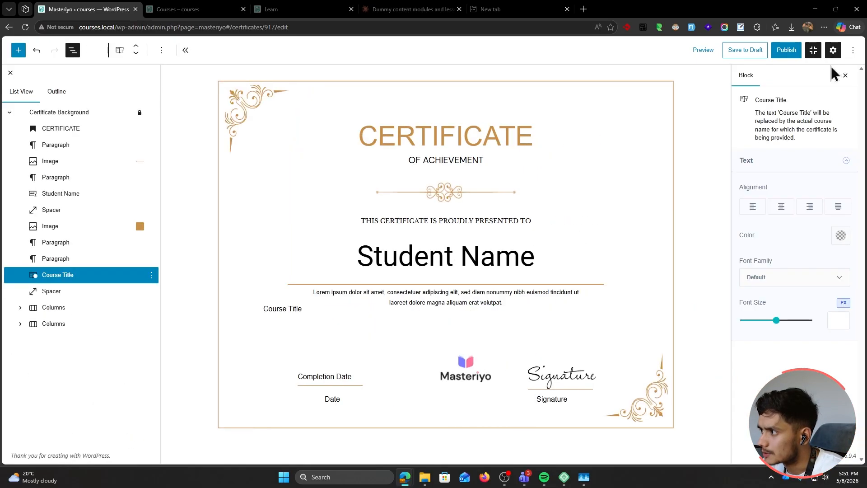
left_click(781, 206)
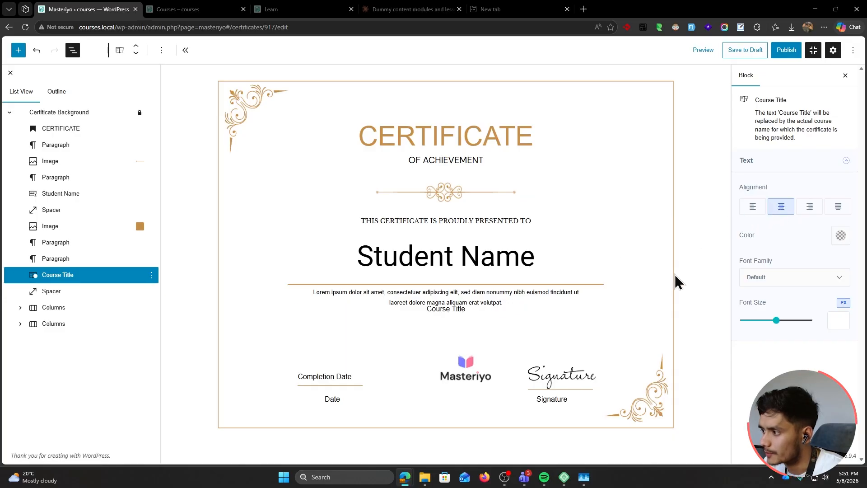
Duplicate the spacer block and move the copy above Course Title
left_click(82, 294)
right_click(81, 295)
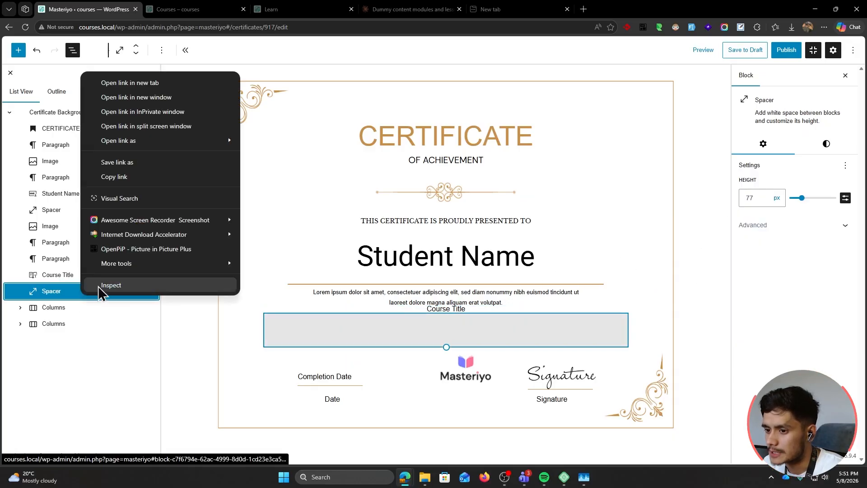
left_click(61, 286)
left_click(151, 291)
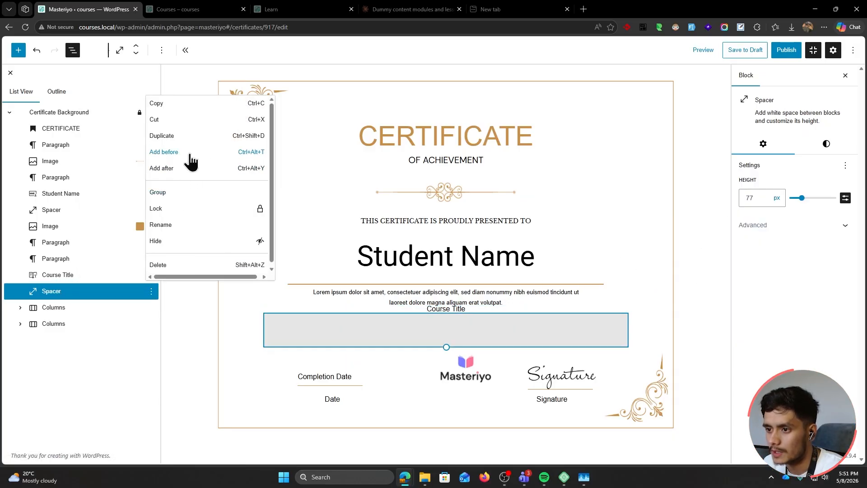
left_click(187, 134)
left_click_drag(72, 293, 93, 261)
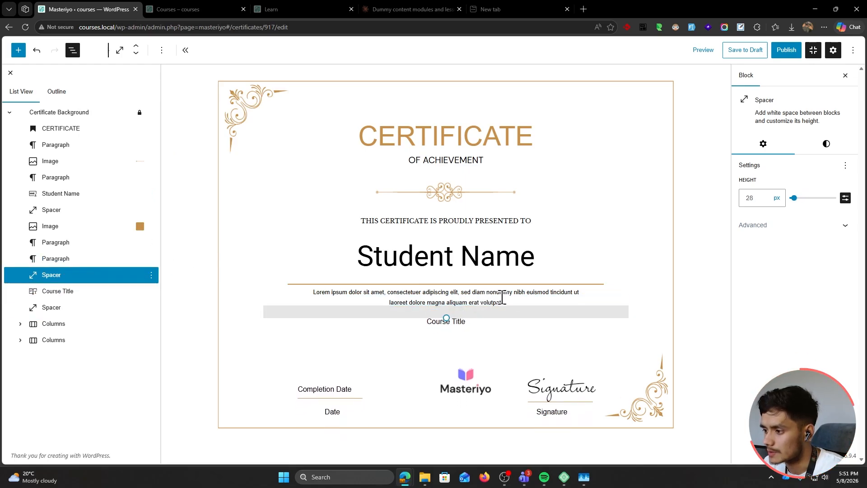
Replace the lorem text with 'For completing the course:' and publish the certificate
left_click(503, 302)
left_click_drag(503, 302, 510, 222)
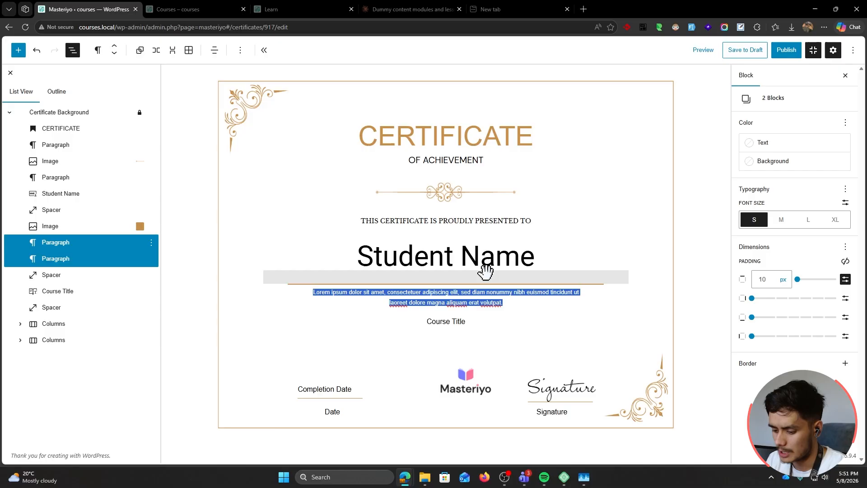
type("For completing")
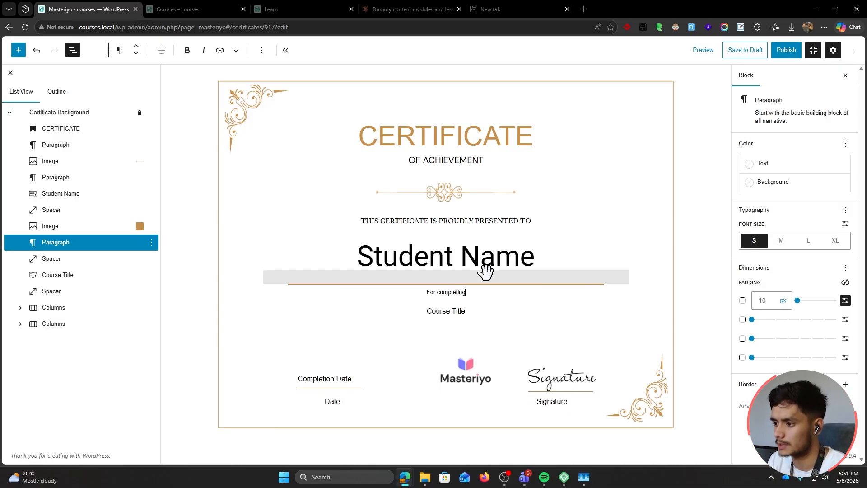
type(" the course:")
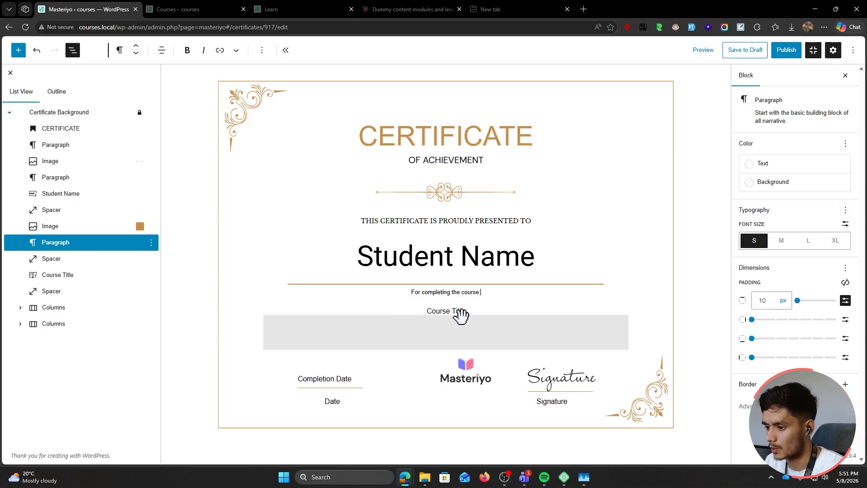
left_click(334, 380)
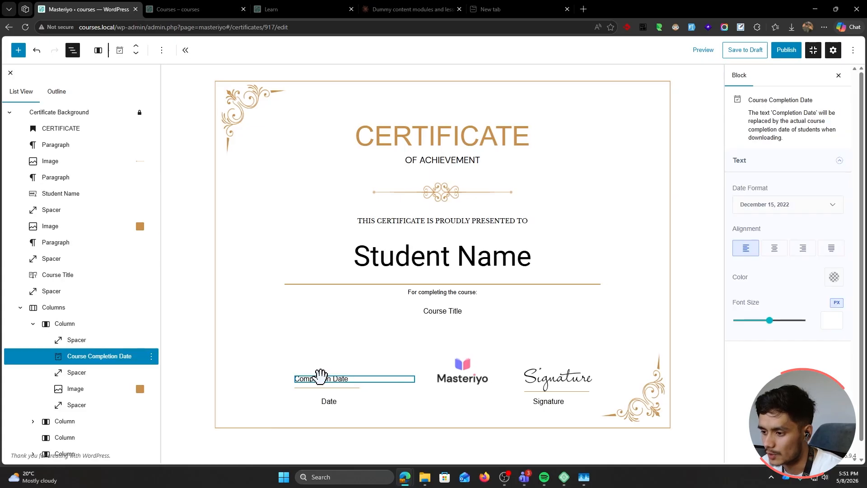
left_click(574, 378)
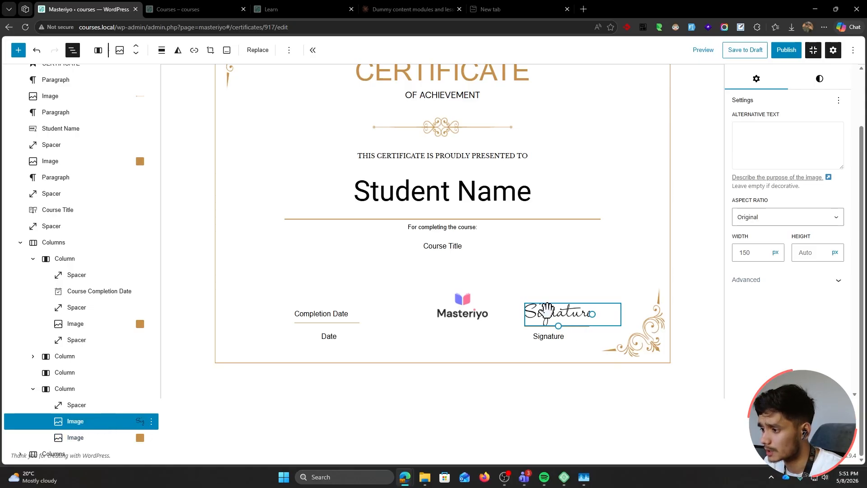
scroll(546, 310, "up", 2)
left_click(789, 53)
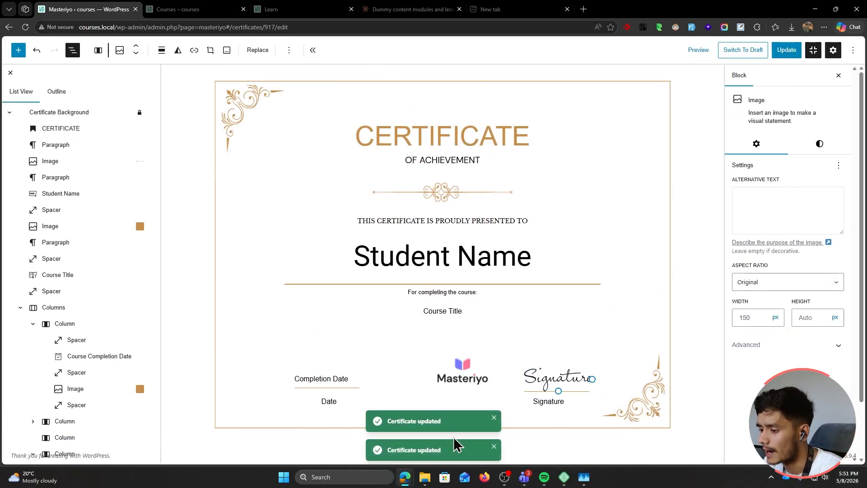
As the student, continue AI Copywriting Basics and complete the lesson before the quiz
mouse_move(406, 480)
left_click(500, 434)
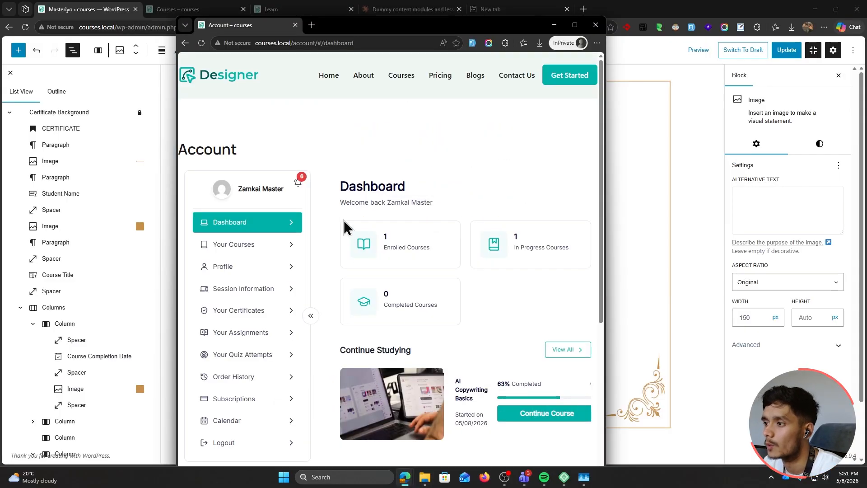
double_click(405, 29)
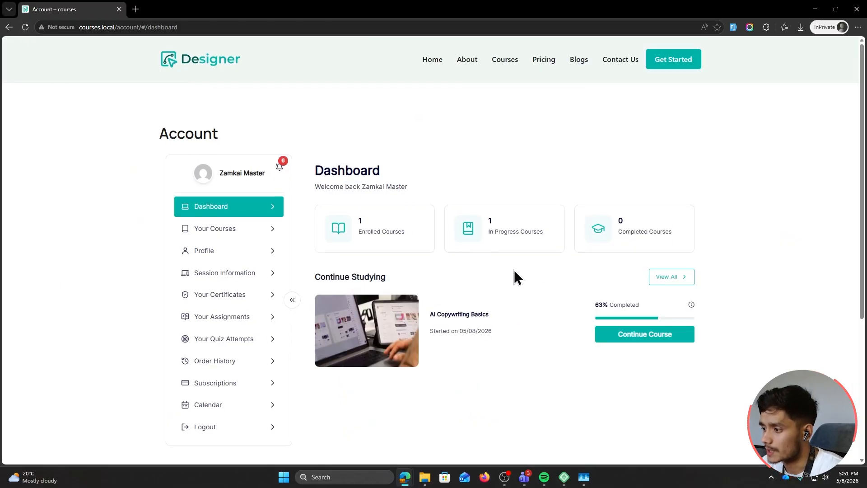
scroll(578, 293, "down", 1)
left_click(664, 280)
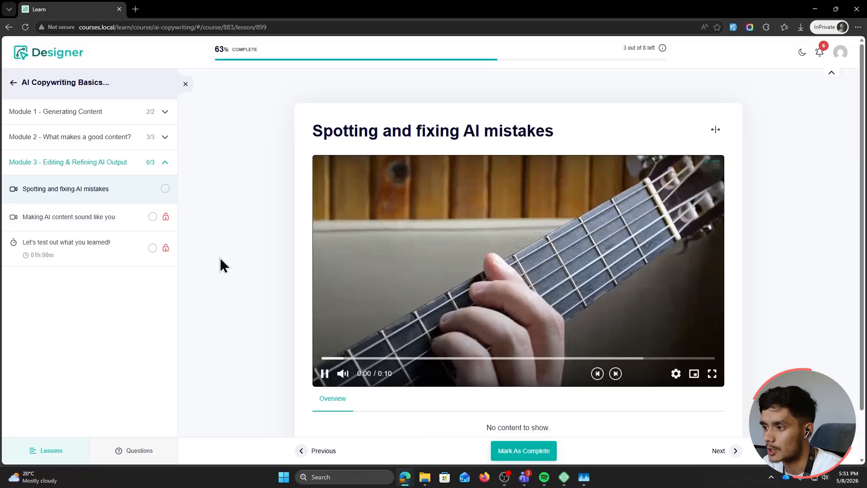
scroll(519, 418, "down", 1)
double_click(542, 450)
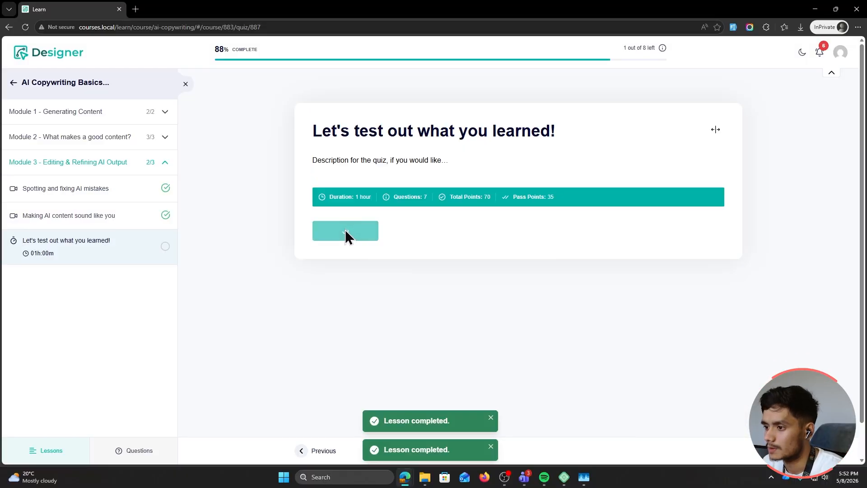
Take and submit the quiz, answering Correct, 'asdf' and 'asdfasdfsadf'
left_click(316, 234)
left_click(361, 246)
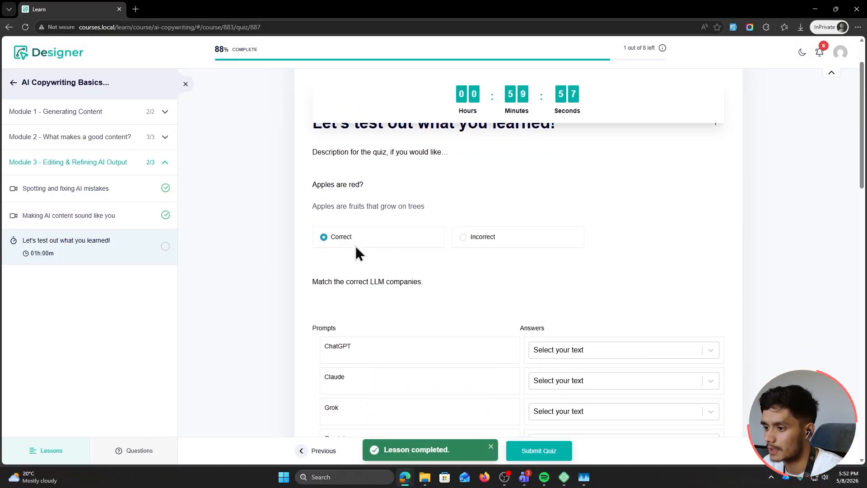
scroll(575, 294, "down", 10)
left_click(422, 360)
type("asdf")
scroll(417, 365, "down", 3)
left_click(387, 313)
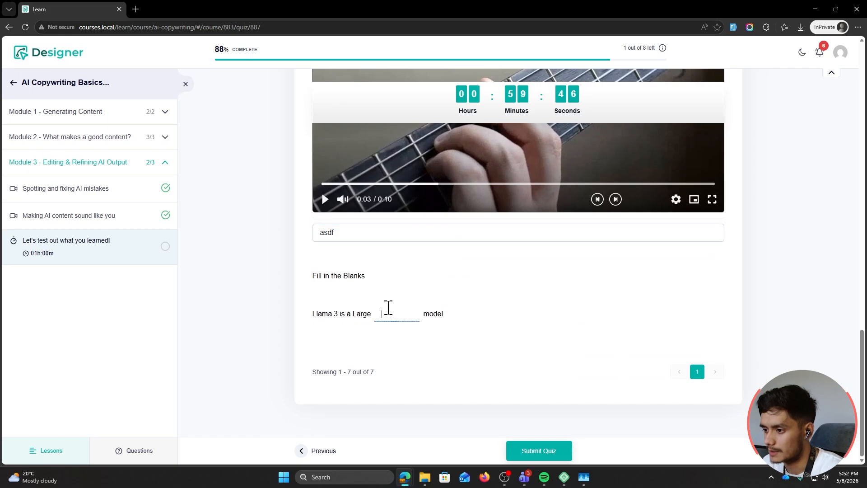
type("asdfasdfsadf")
left_click(557, 450)
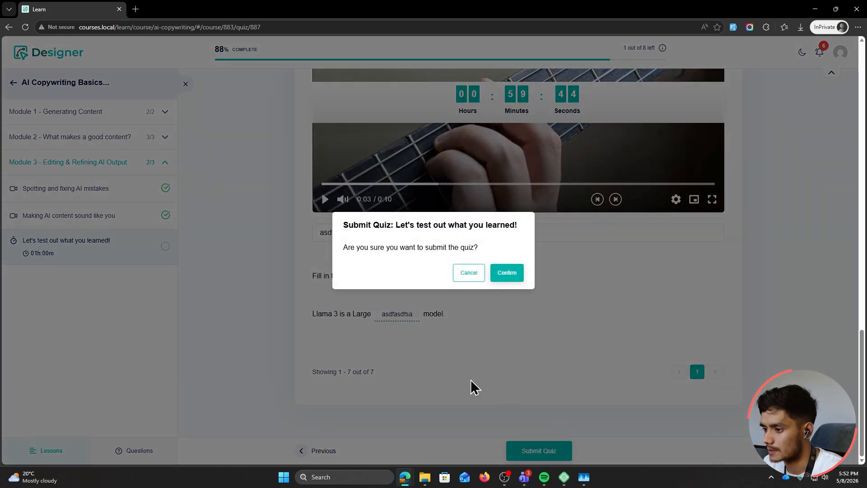
left_click(503, 275)
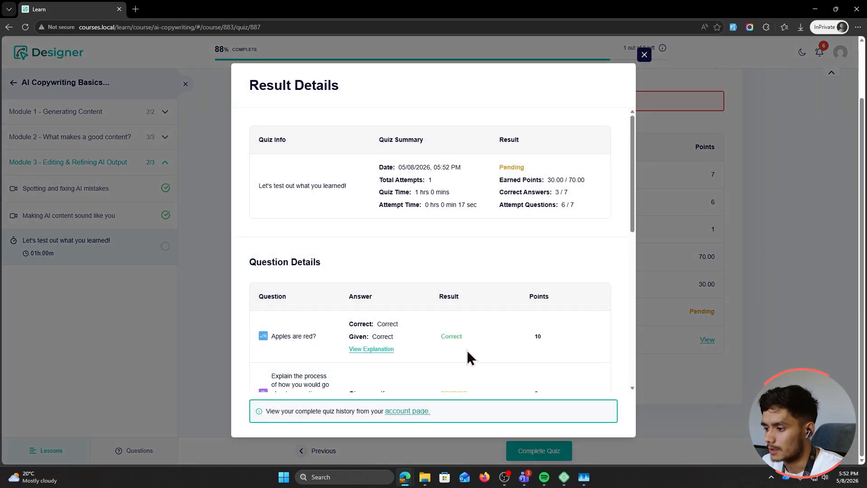
Mark the quiz completed and cancel the course review form
scroll(538, 303, "down", 10)
key("Escape")
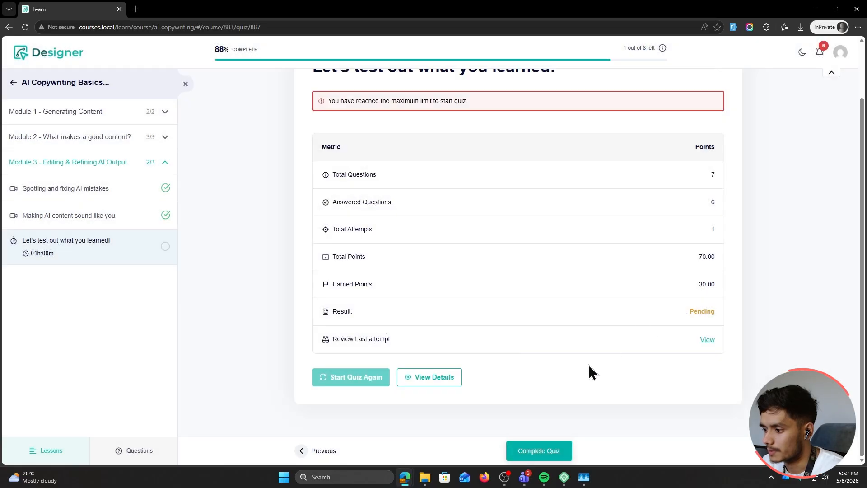
left_click(537, 451)
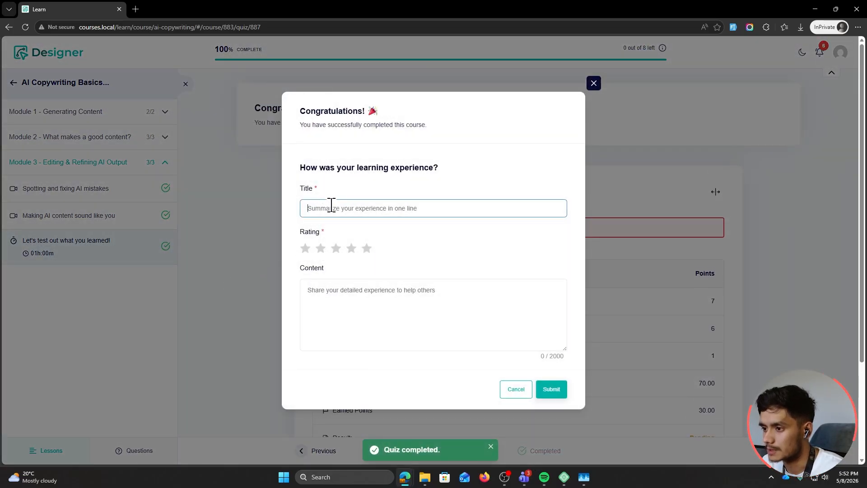
left_click(505, 391)
Go to /account, open Your Certificates, and drag the student window aside
scroll(270, 264, "down", 3)
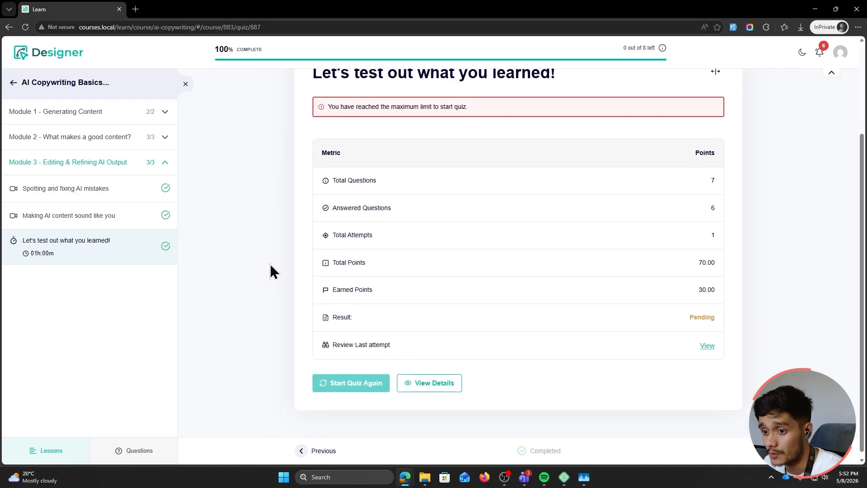
scroll(278, 320, "up", 3)
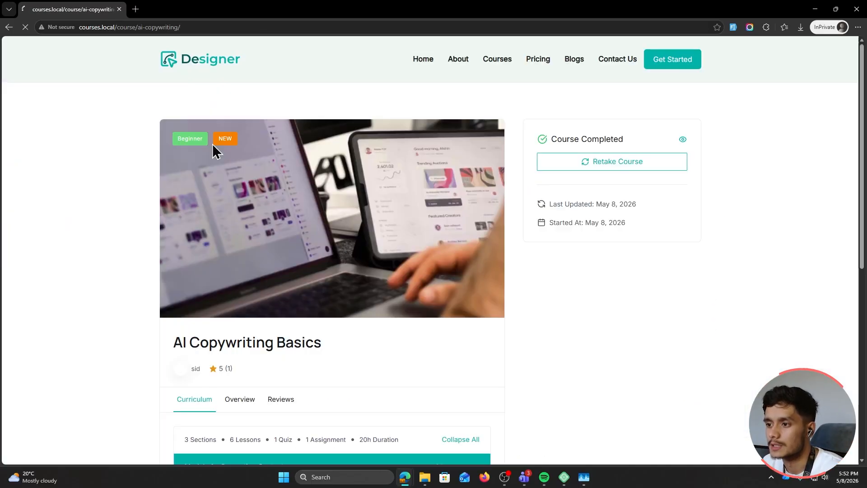
left_click_drag(207, 27, 128, 28)
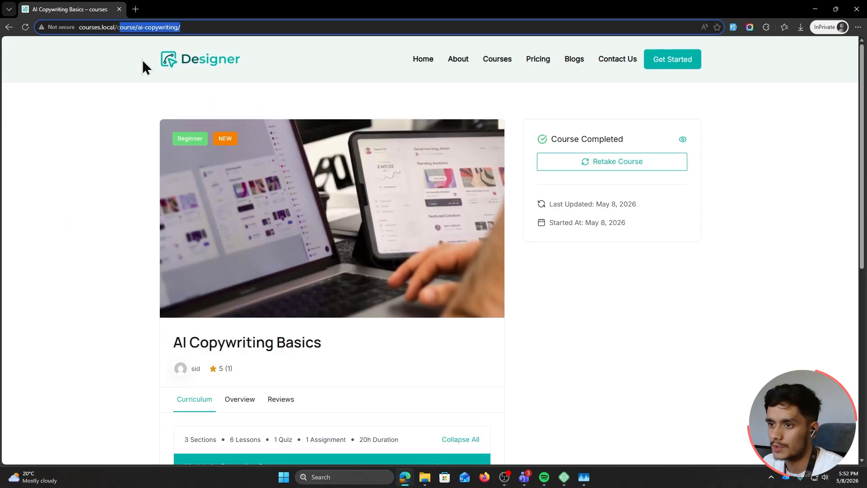
key("BackSpace")
key("BackSpace")
key("BackSpace")
key("BackSpace")
type("account")
key("Return")
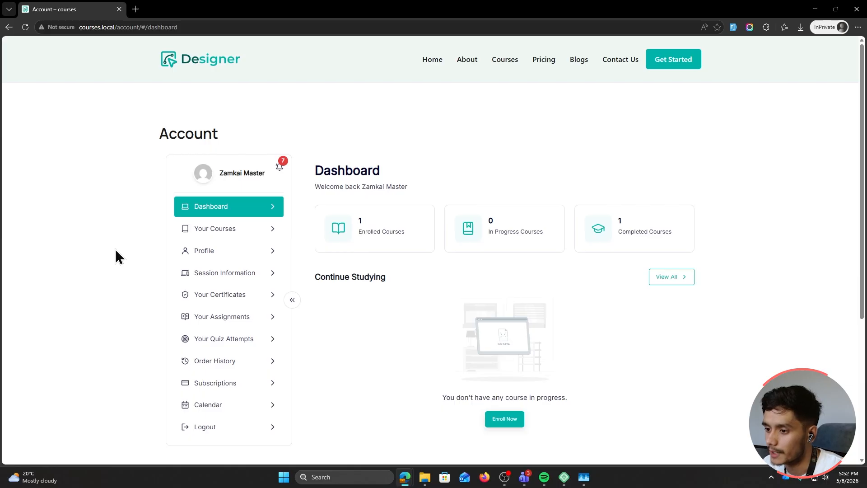
left_click(222, 297)
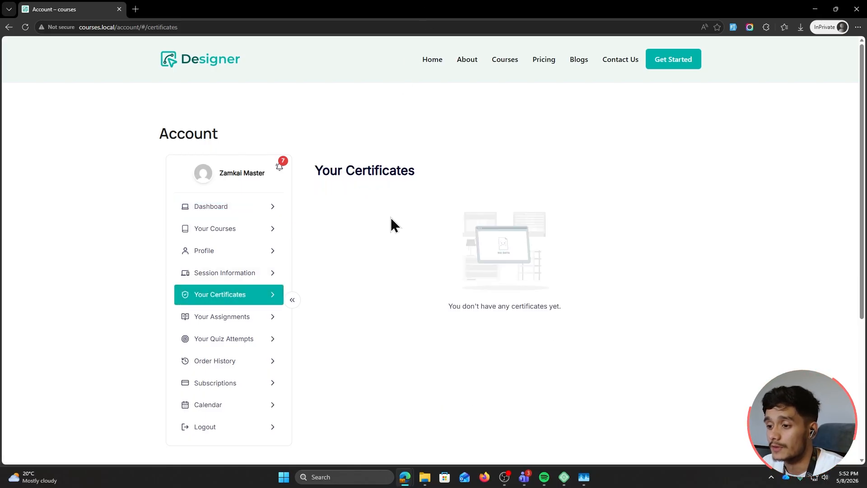
left_click_drag(414, 5, 672, 2)
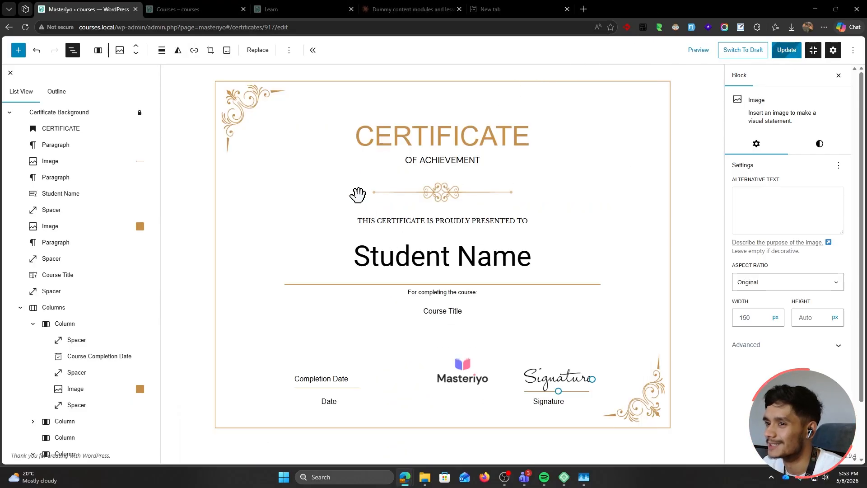
Leave the certificate editor and open the AI Copywriting Basics course for editing
left_click(814, 50)
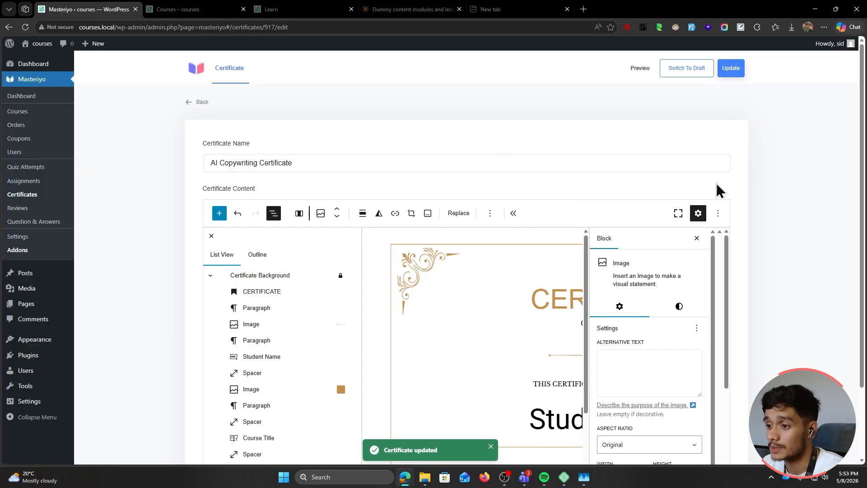
left_click(188, 103)
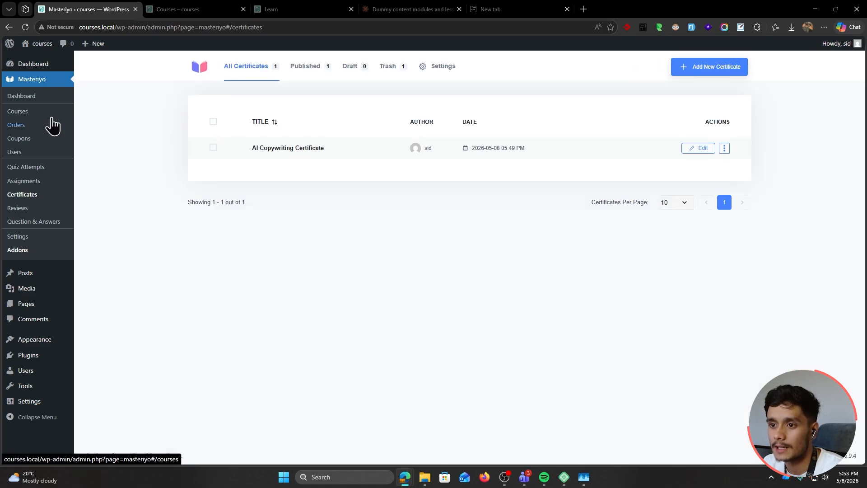
left_click(51, 116)
left_click(266, 181)
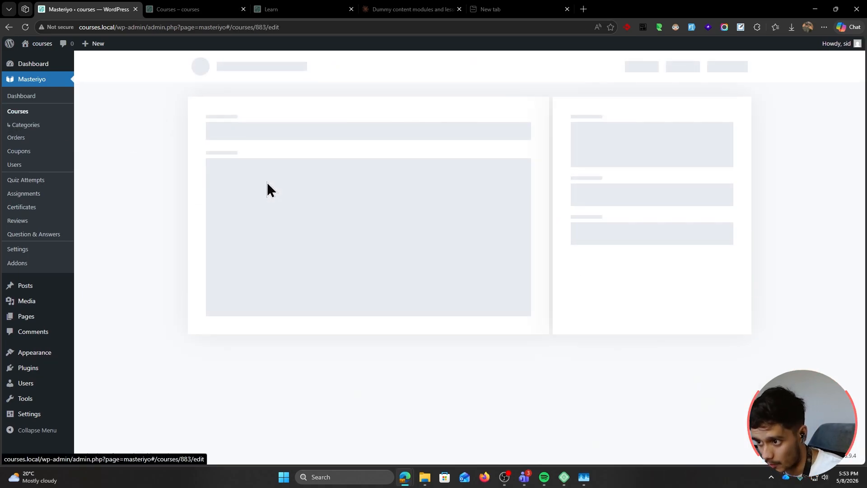
Enable certificates with AI Copywriting Certificate, email delivery and sharing on, and update the course
left_click(397, 67)
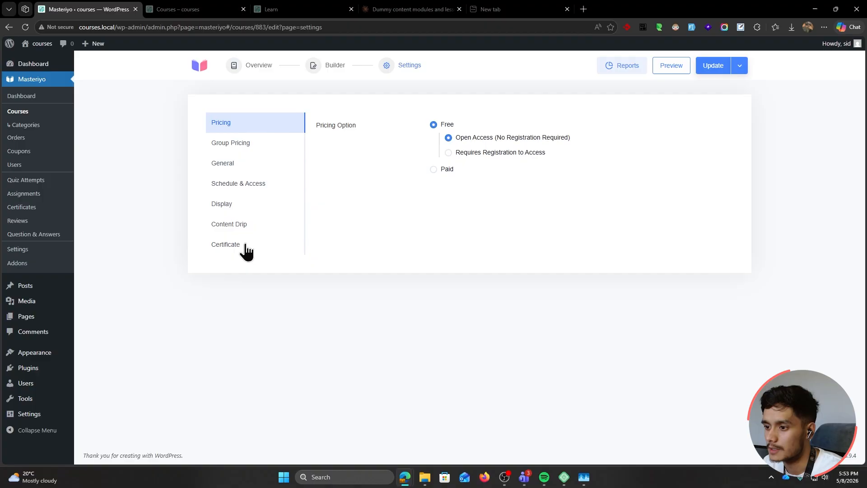
left_click(246, 246)
left_click(438, 125)
left_click(501, 161)
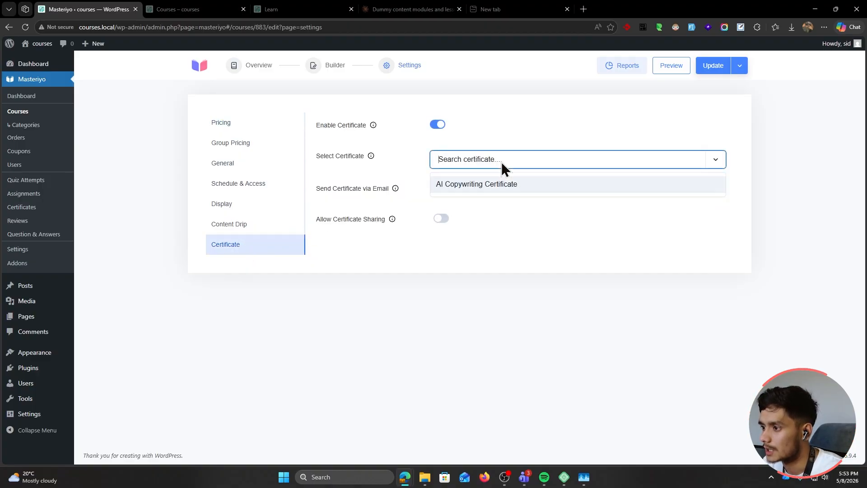
left_click(518, 185)
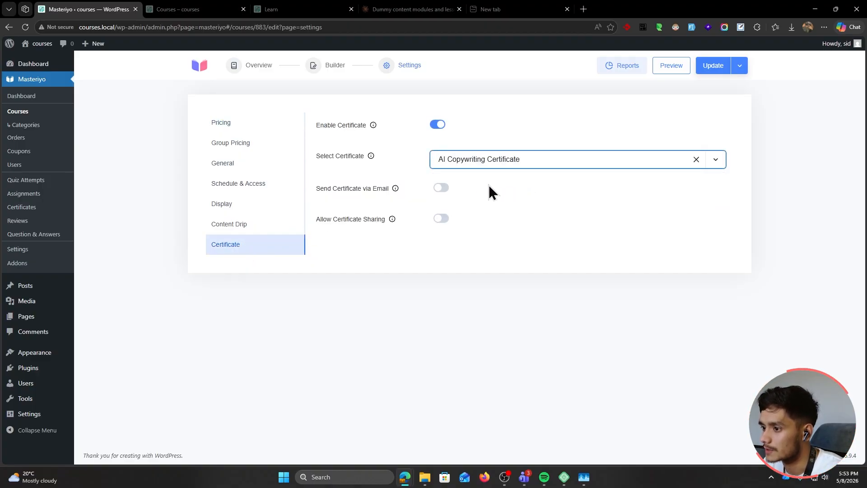
left_click(441, 188)
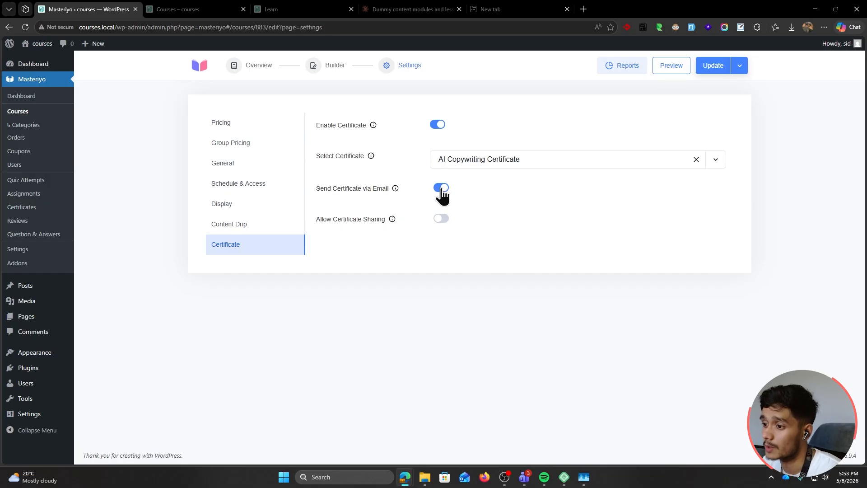
left_click(441, 219)
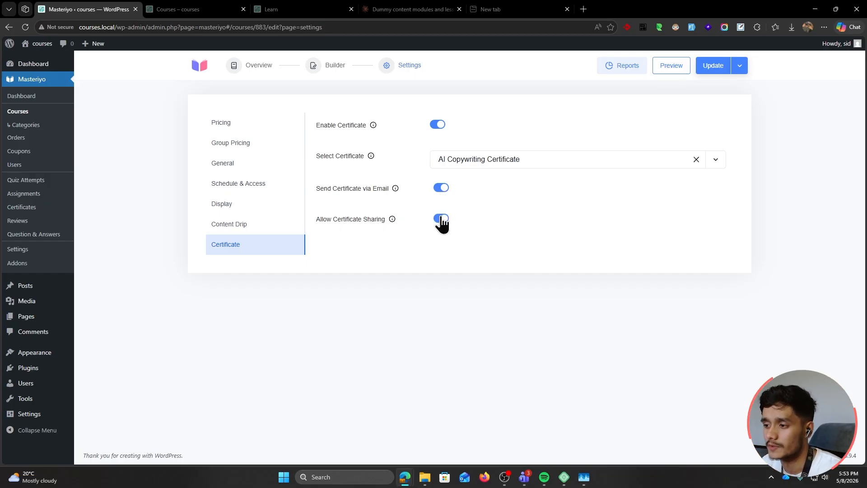
mouse_move(392, 221)
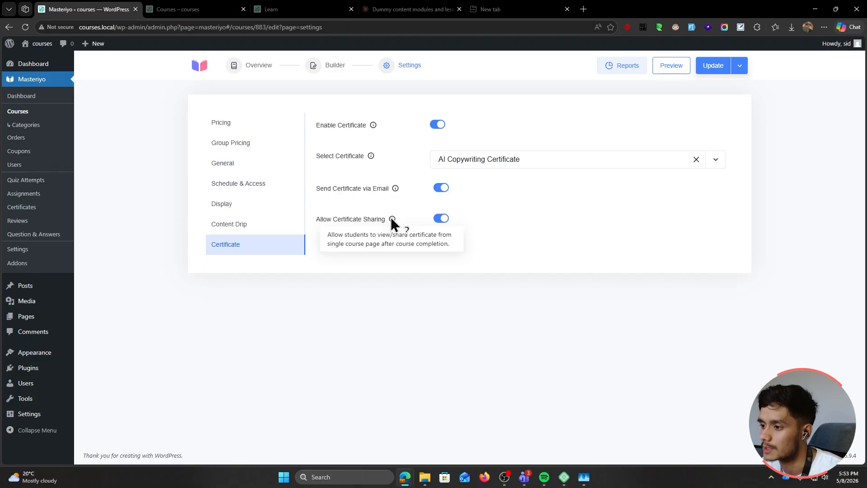
left_click(715, 66)
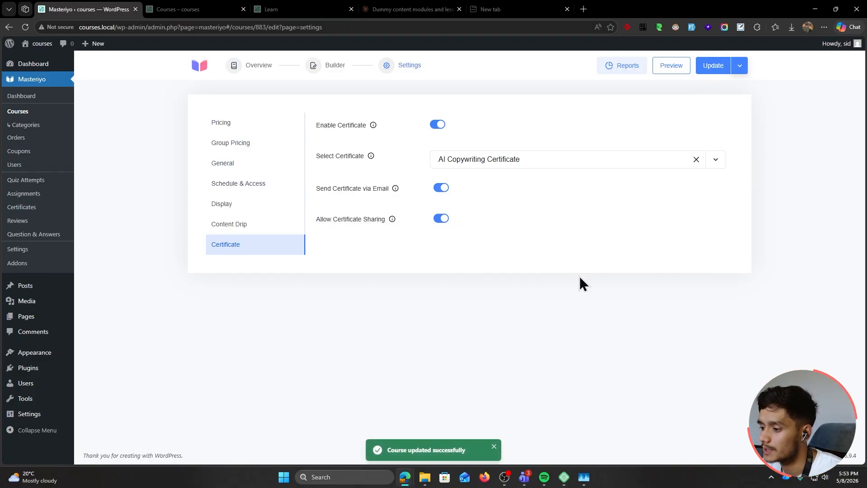
mouse_move(405, 477)
left_click(502, 426)
Reload the student's certificates page and preview the newly issued AI Copywriting Basics certificate PDF
double_click(409, 53)
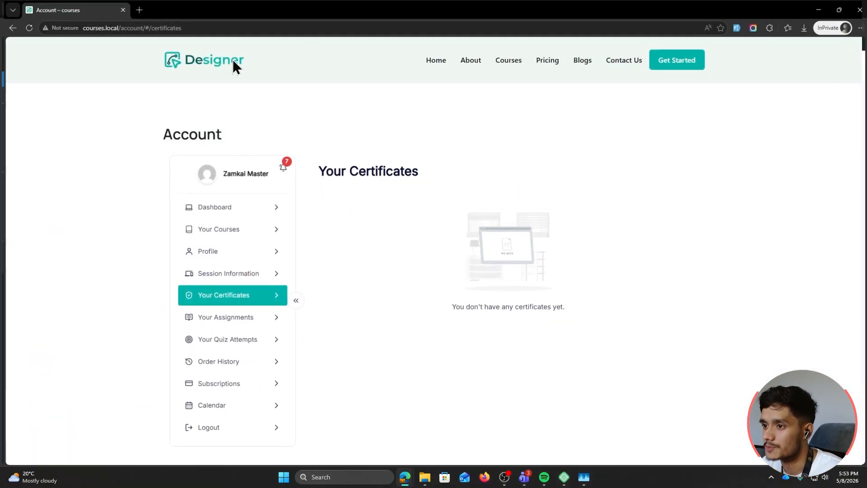
left_click(26, 28)
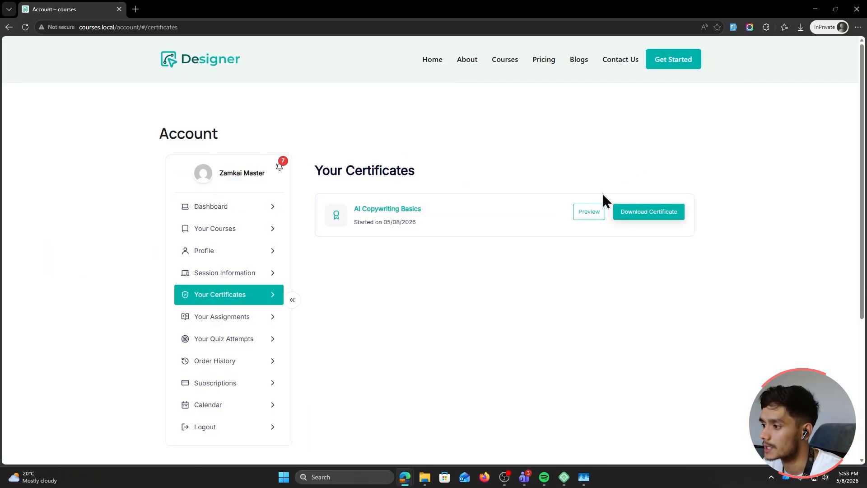
left_click(588, 212)
left_click_drag(333, 124, 580, 126)
left_click(497, 147)
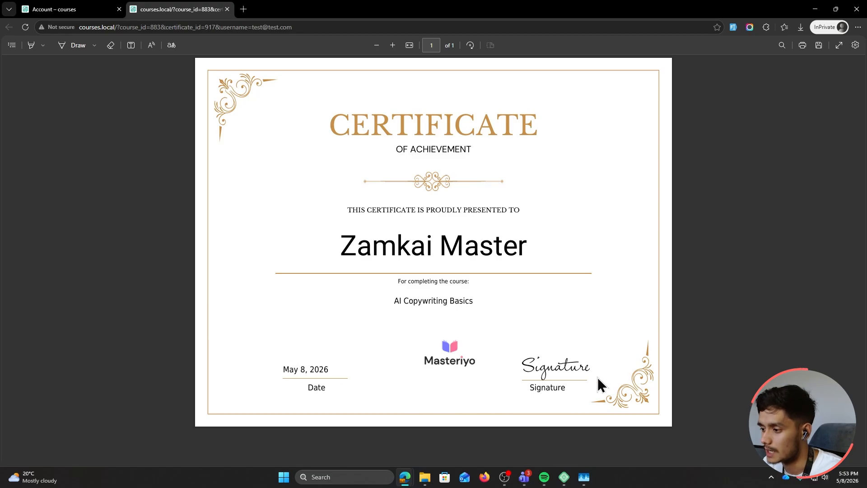
left_click(99, 9)
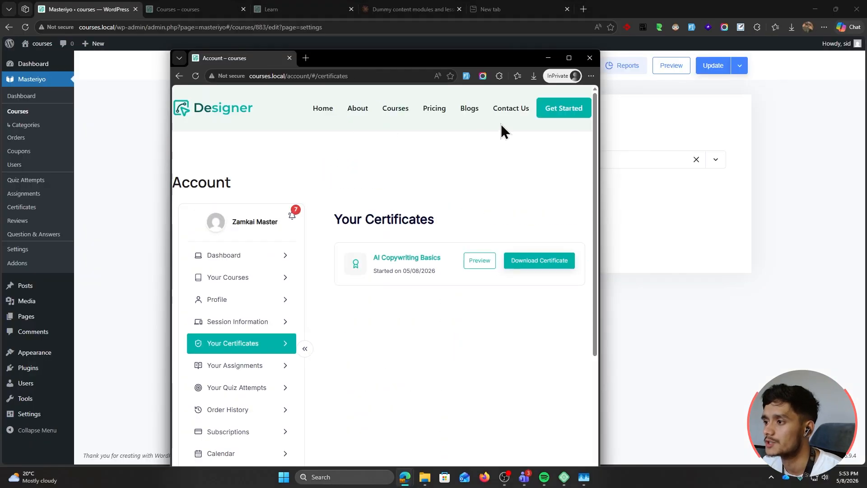
left_click(788, 161)
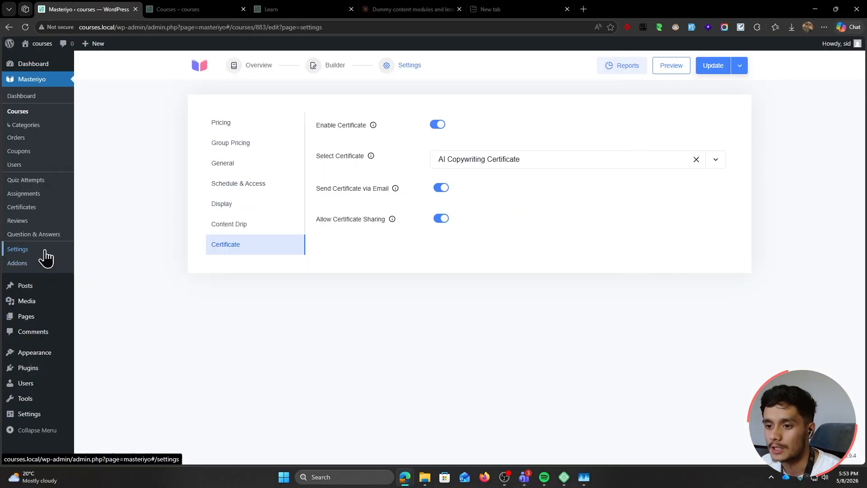
Open AI Copywriting Certificate full screen and browse the available Masteriyo blocks
left_click(22, 206)
left_click(298, 149)
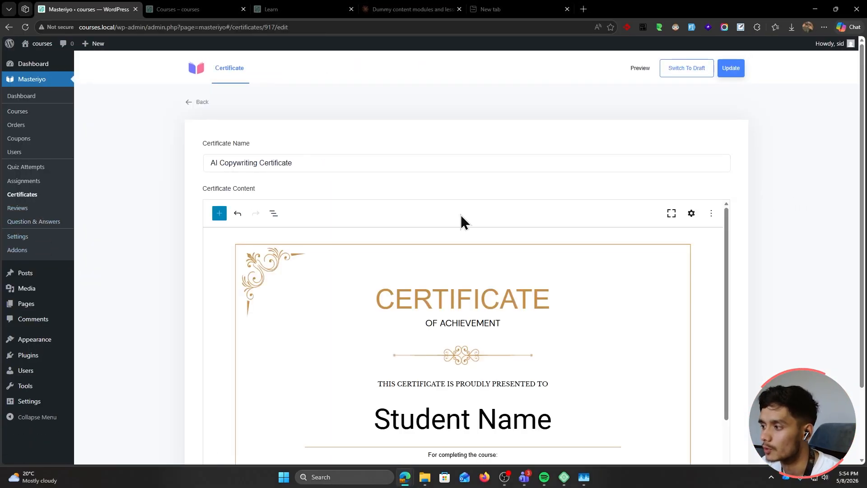
left_click(672, 213)
left_click(18, 50)
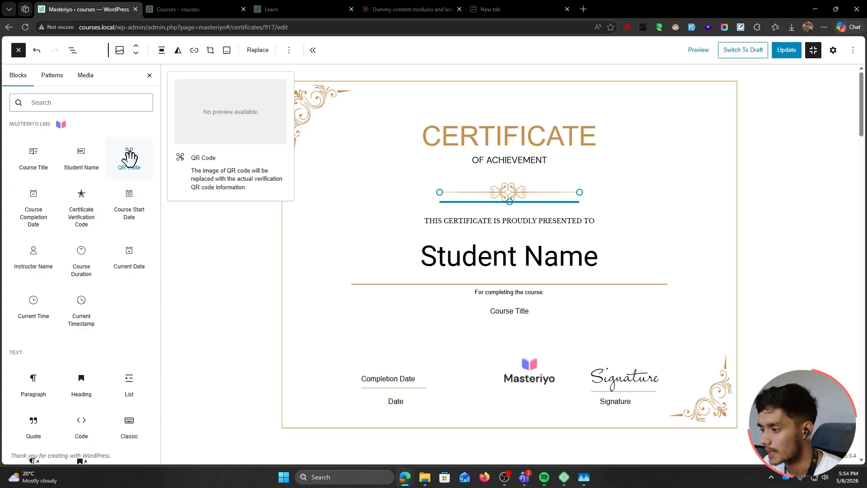
scroll(108, 370, "down", 5)
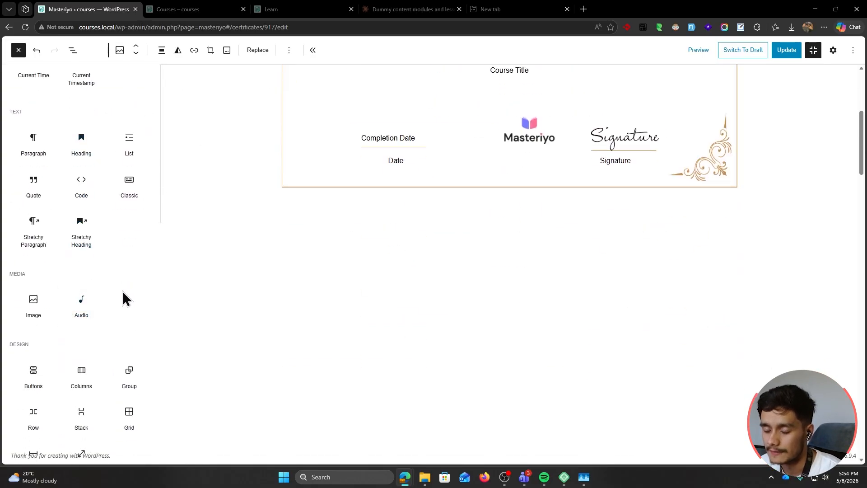
scroll(120, 296, "down", 5)
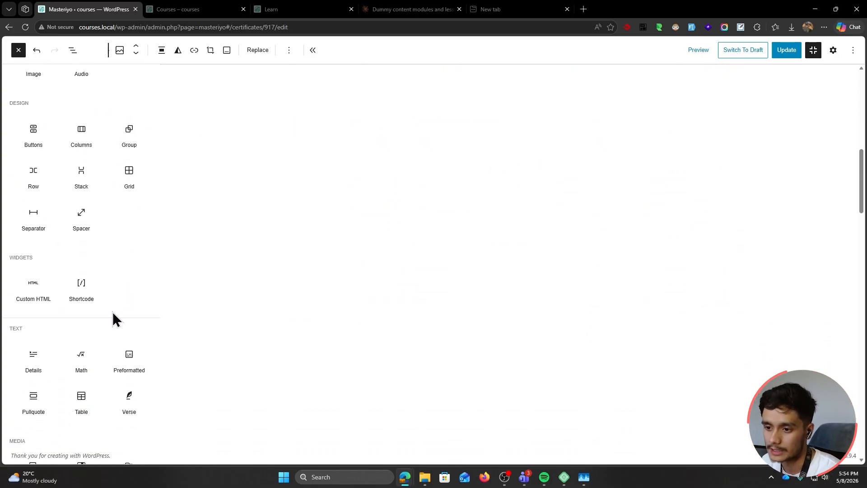
scroll(112, 311, "up", 10)
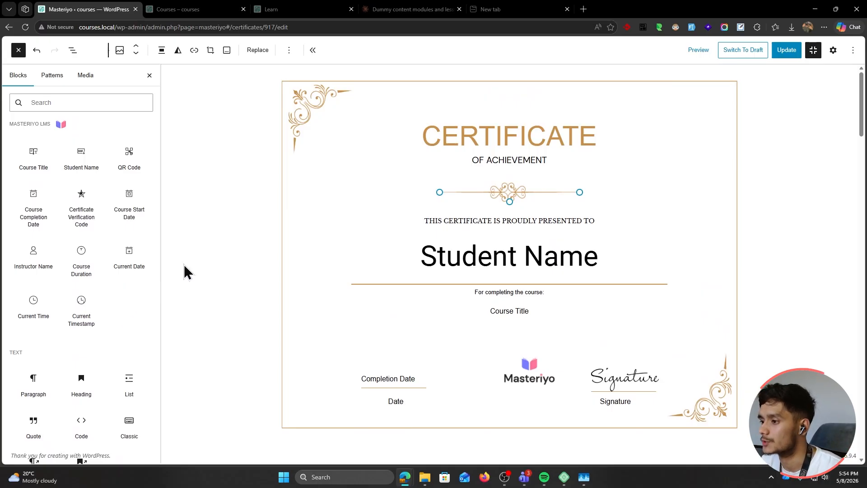
Maximize the student's browser window and reload the certificates page
key("alt+Tab")
double_click(398, 60)
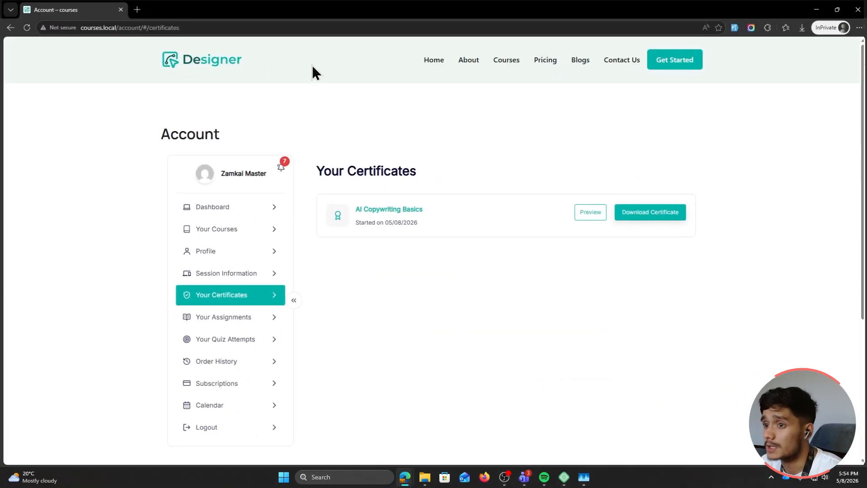
left_click(25, 27)
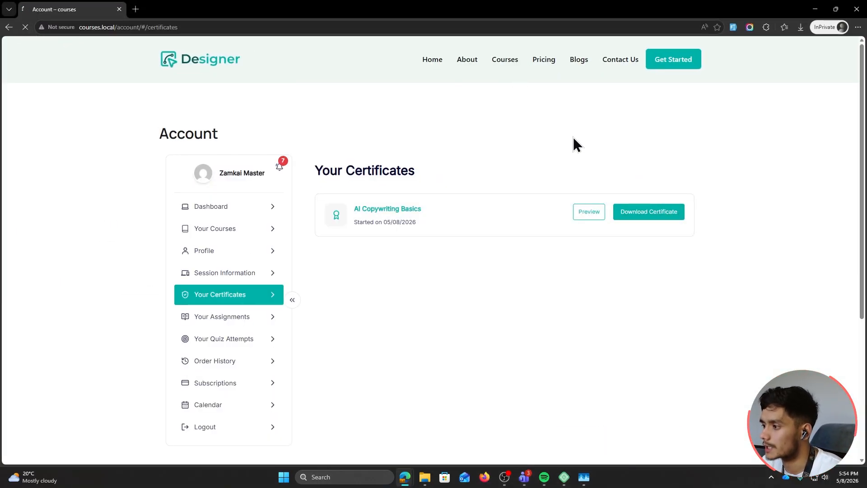
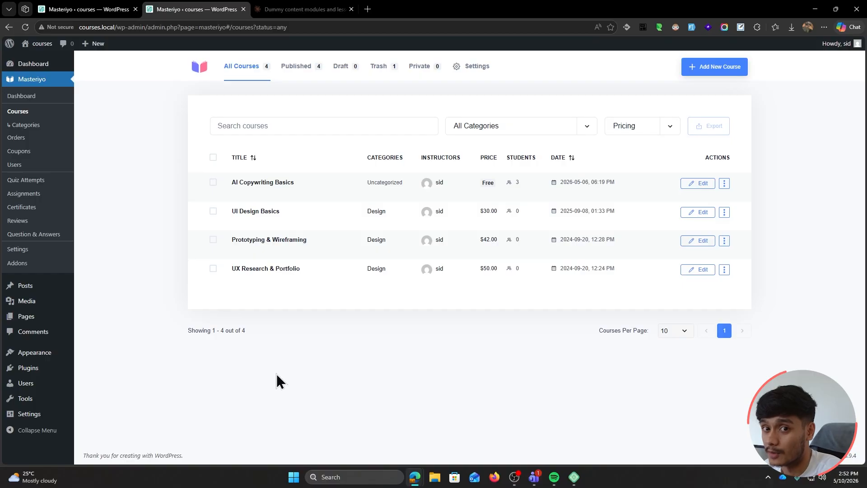
Open the Masteriyo Addons page and browse the categories from Course Features down to Tools
left_click(26, 263)
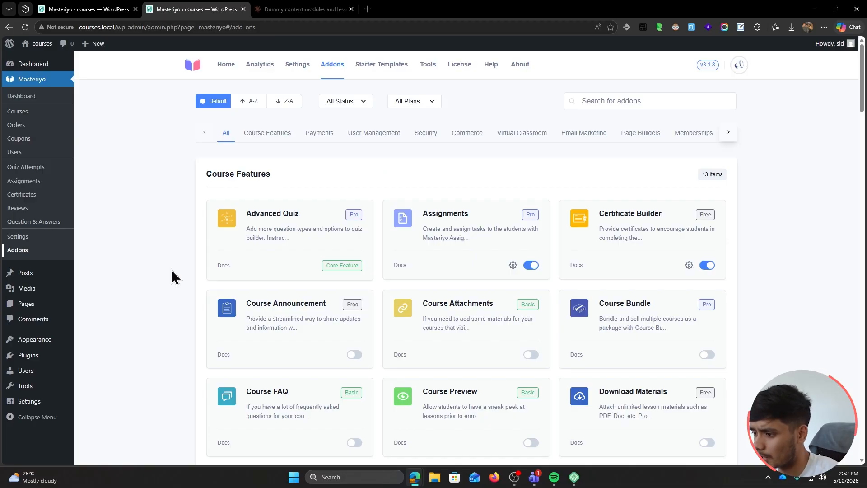
scroll(172, 269, "down", 15)
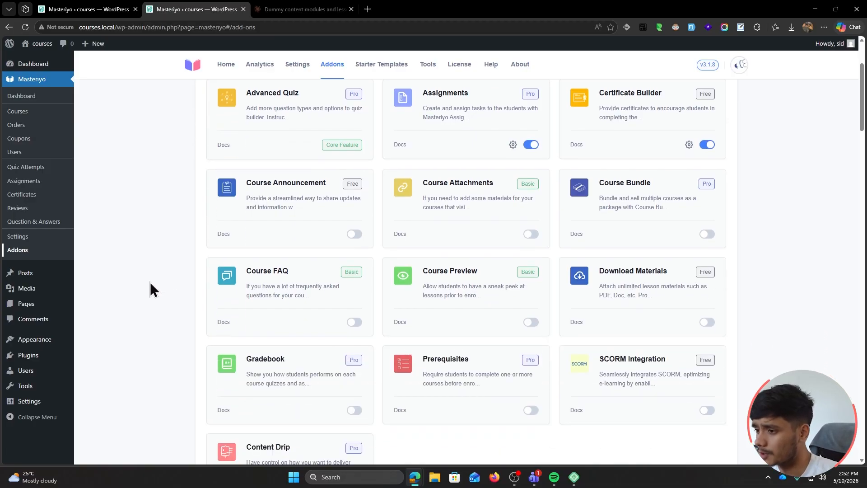
scroll(163, 283, "down", 4)
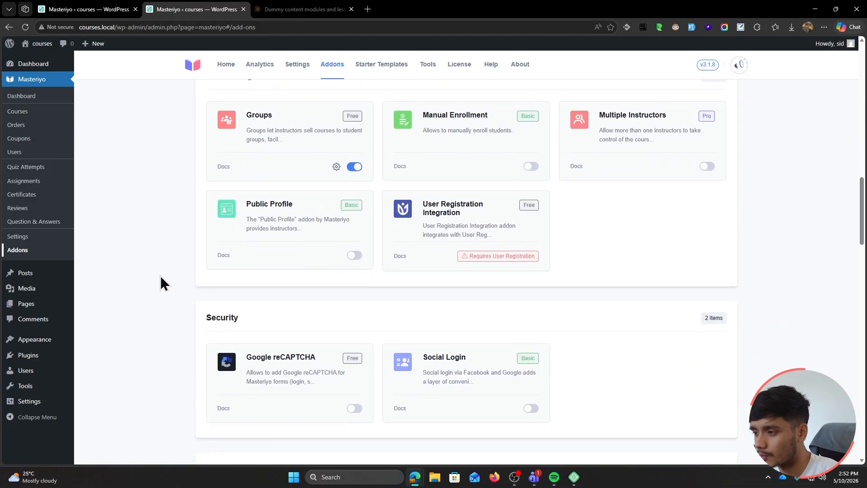
scroll(163, 283, "down", 7)
scroll(166, 301, "down", 3)
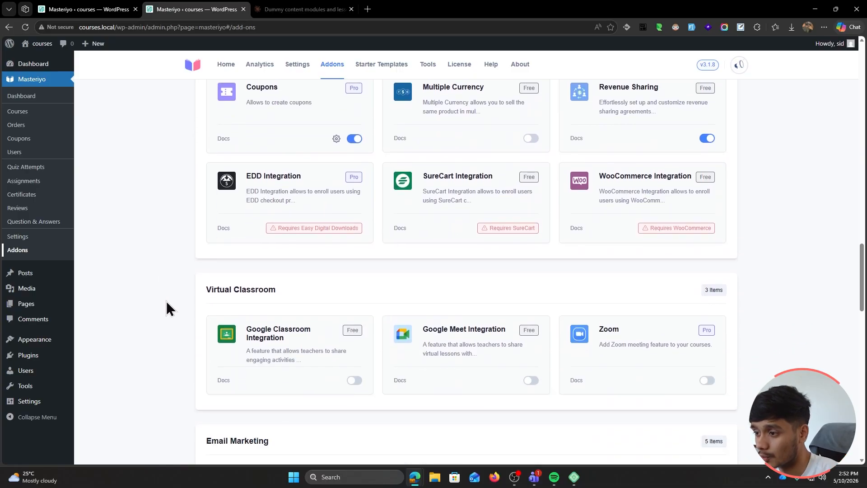
scroll(166, 301, "up", 3)
scroll(166, 302, "down", 12)
scroll(166, 300, "down", 2)
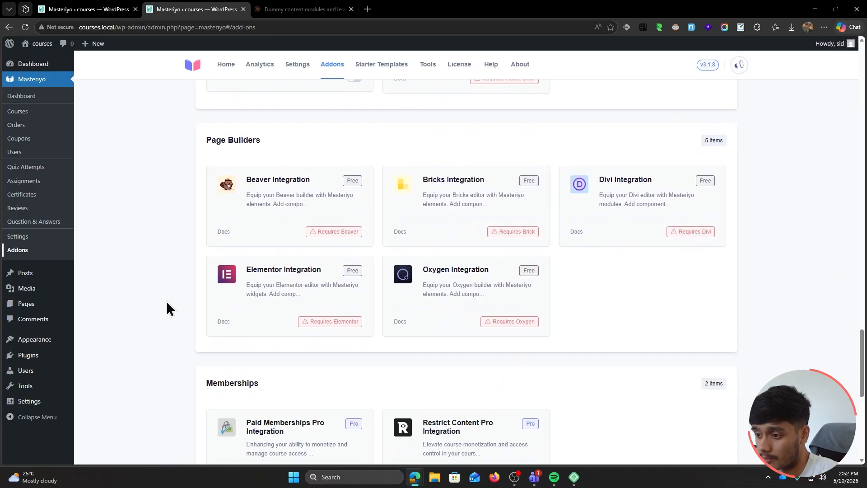
scroll(166, 301, "down", 7)
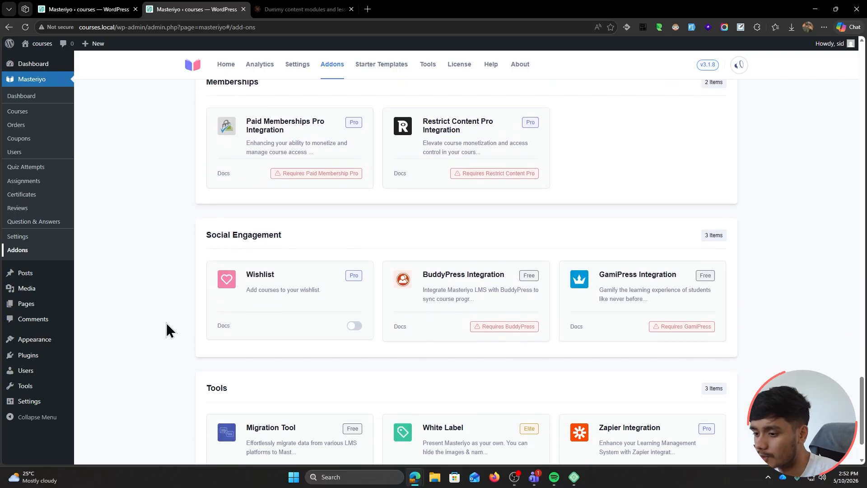
scroll(166, 322, "up", 20)
scroll(174, 233, "down", 1)
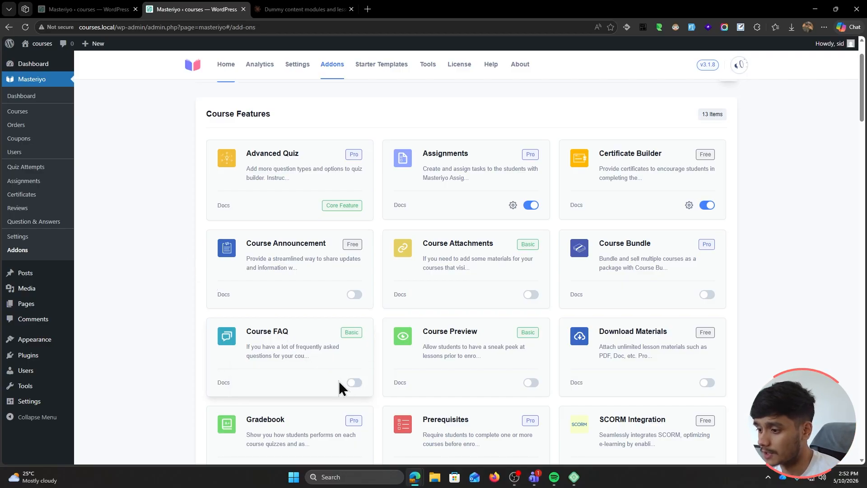
Enable the Course FAQ addon and turn on Show FAQ in AI Copywriting Basics settings
left_click(355, 383)
middle_click(21, 113)
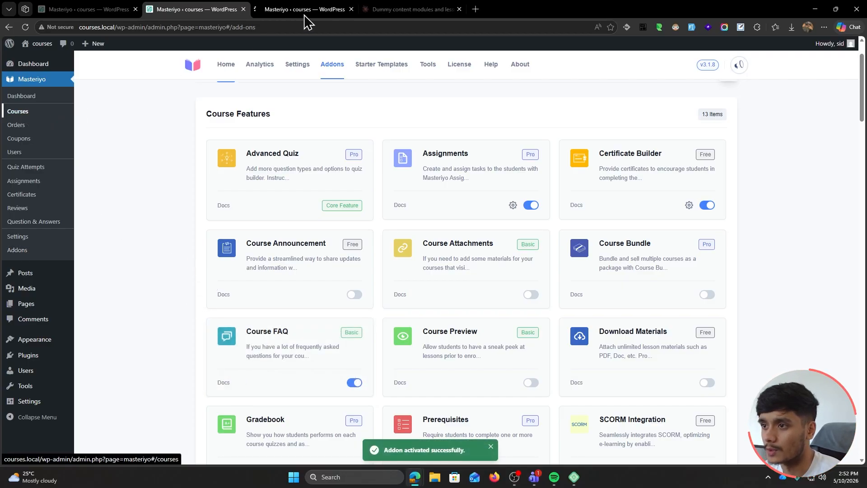
left_click(304, 9)
left_click(280, 183)
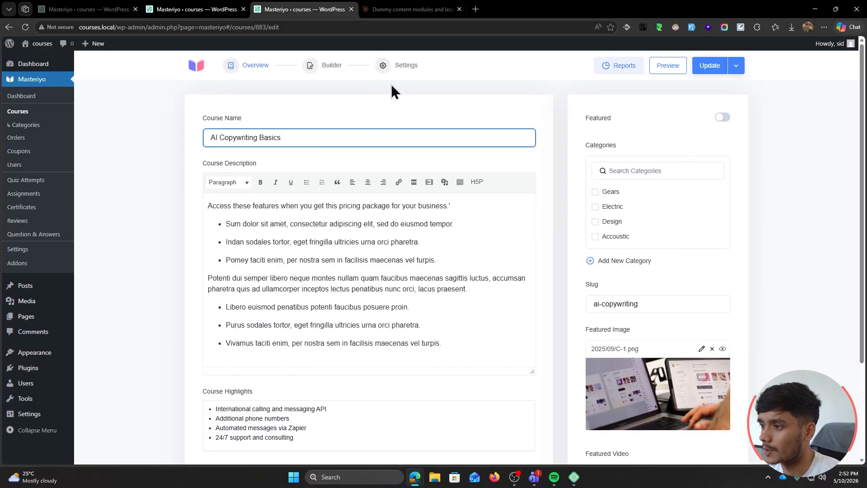
left_click(396, 67)
left_click(231, 268)
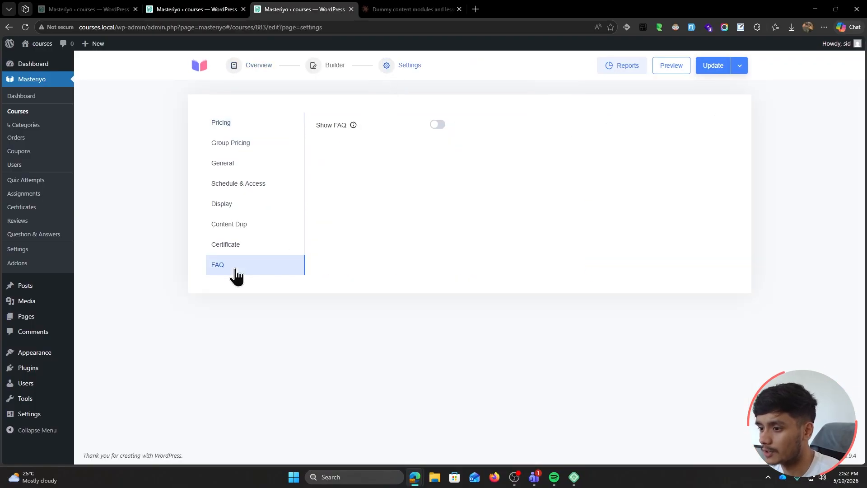
left_click(438, 125)
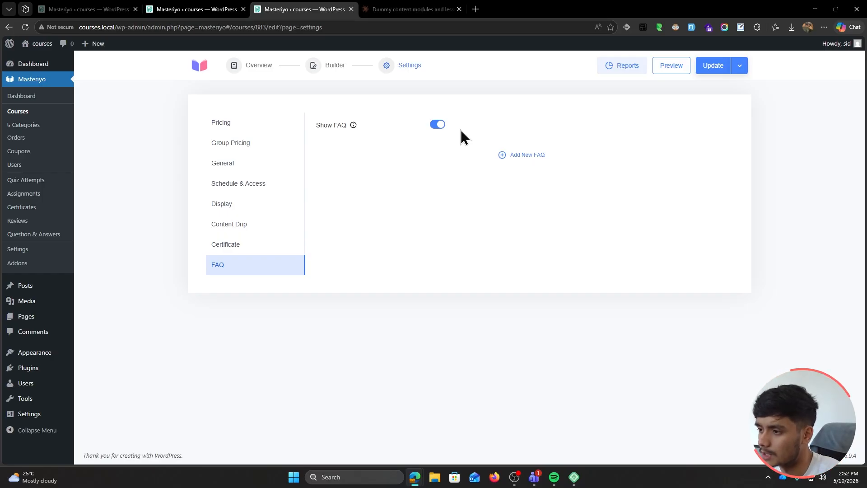
Add a FAQ titled 'Is this course future proof?' answered 'Yes, it is!' and save it
left_click(527, 155)
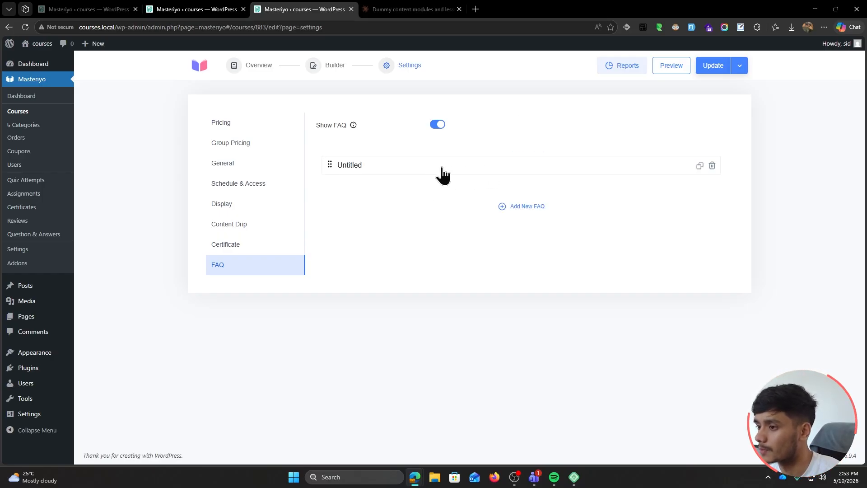
left_click(437, 167)
left_click_drag(391, 213, 278, 221)
type("Is ")
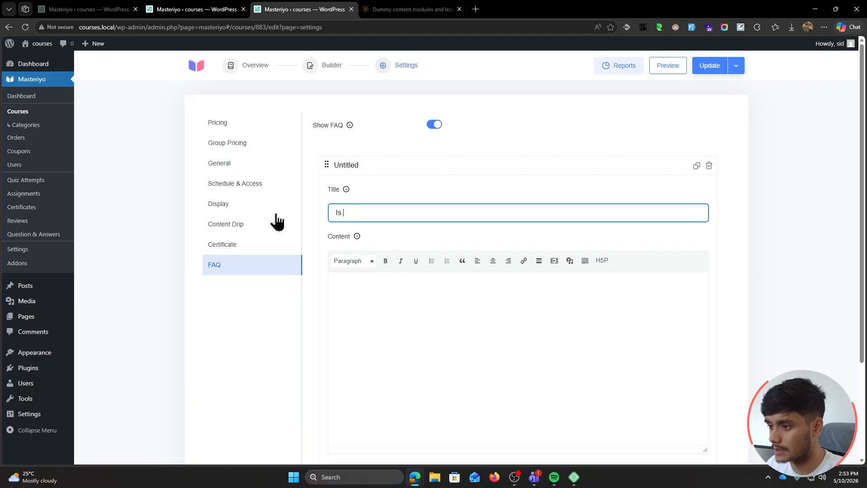
type("this course future proof?")
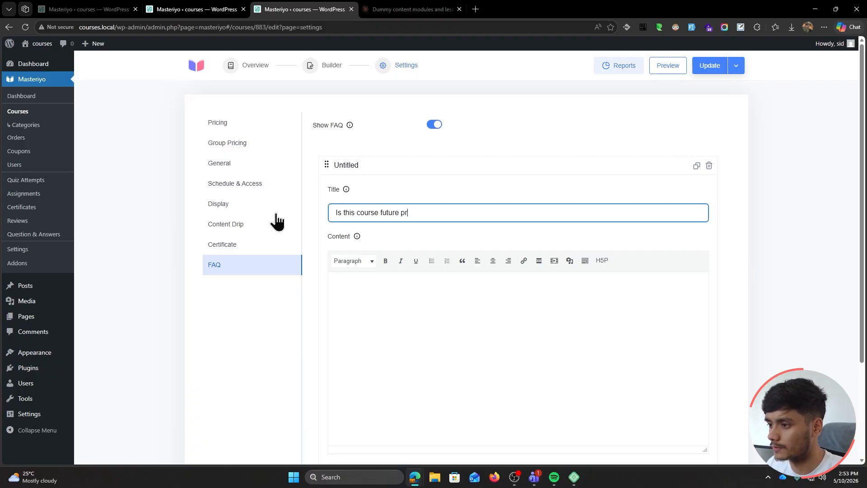
left_click(404, 307)
type("Yes, it is!.")
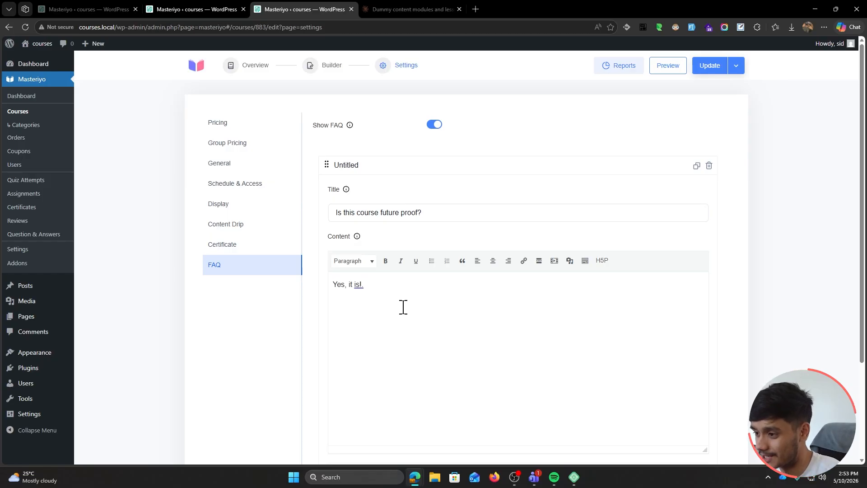
scroll(329, 339, "down", 3)
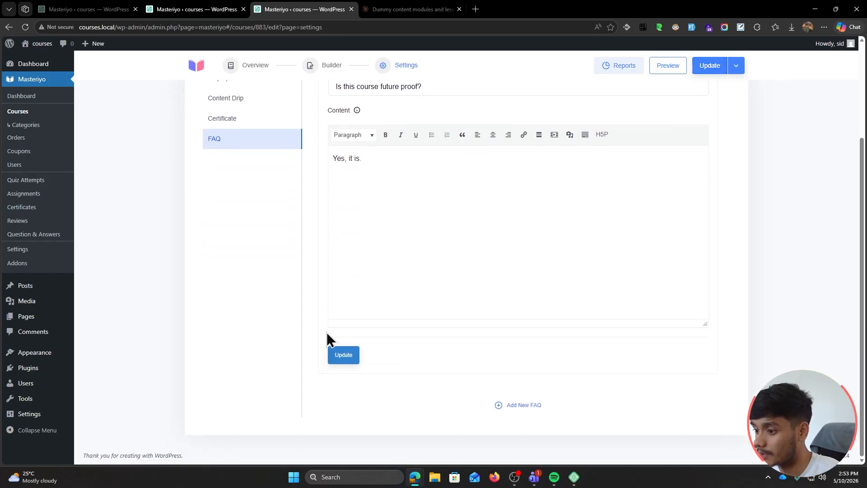
left_click(341, 359)
Update the AI Copywriting Basics course and view its live preview
scroll(315, 336, "up", 3)
left_click(710, 65)
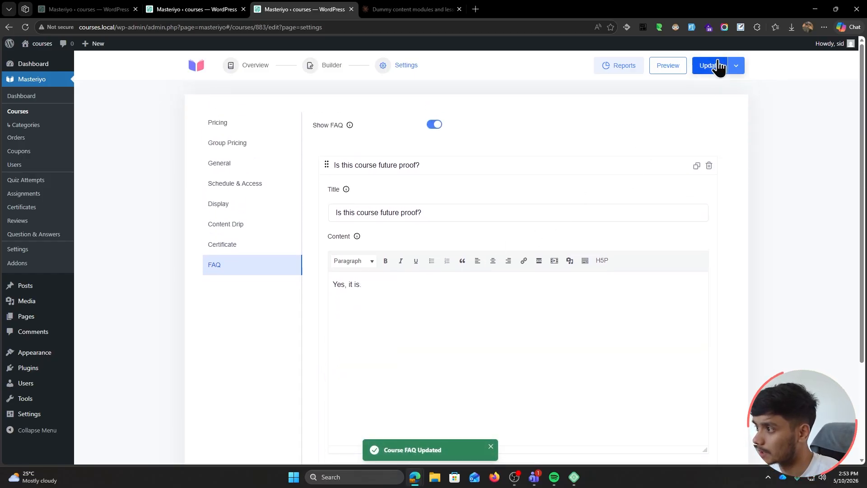
left_click(667, 65)
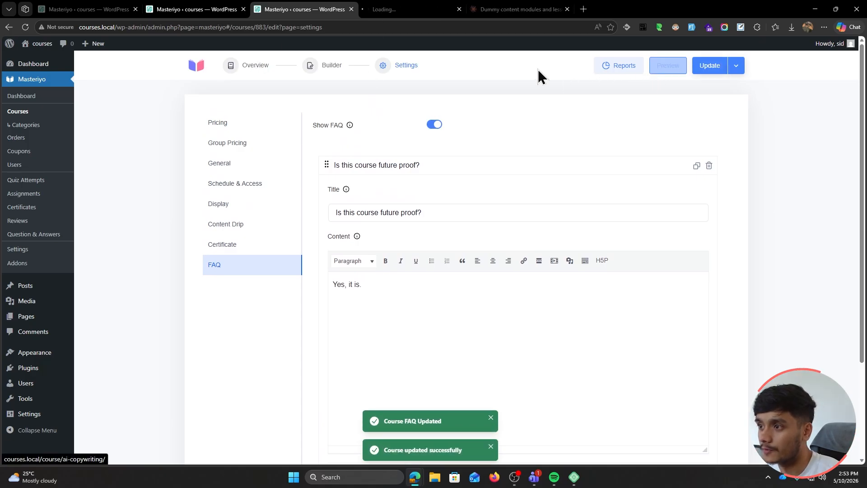
left_click(395, 9)
Expand the future-proof question in the live course's FAQs tab to show its answer
scroll(523, 229, "down", 2)
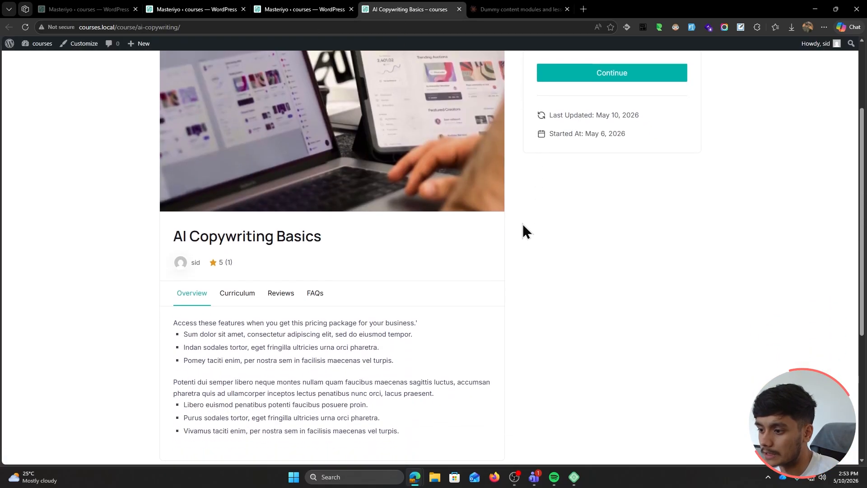
left_click(312, 298)
scroll(126, 286, "down", 3)
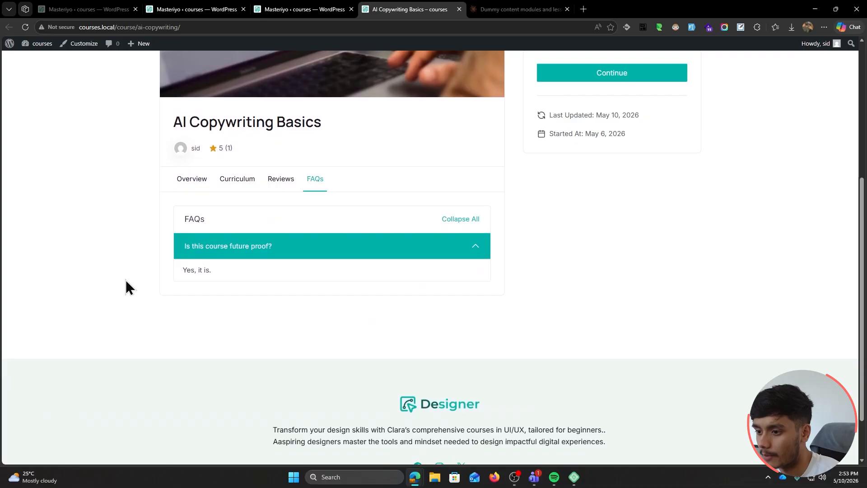
left_click(333, 247)
left_click(333, 247)
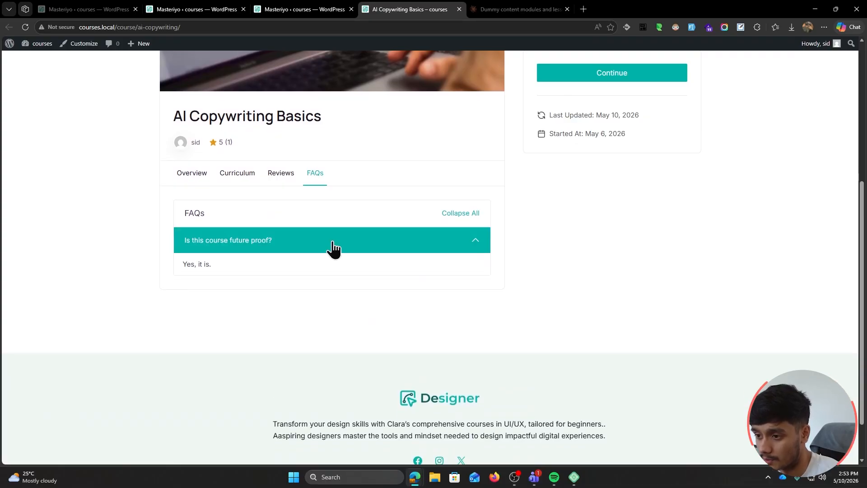
scroll(140, 284, "up", 1)
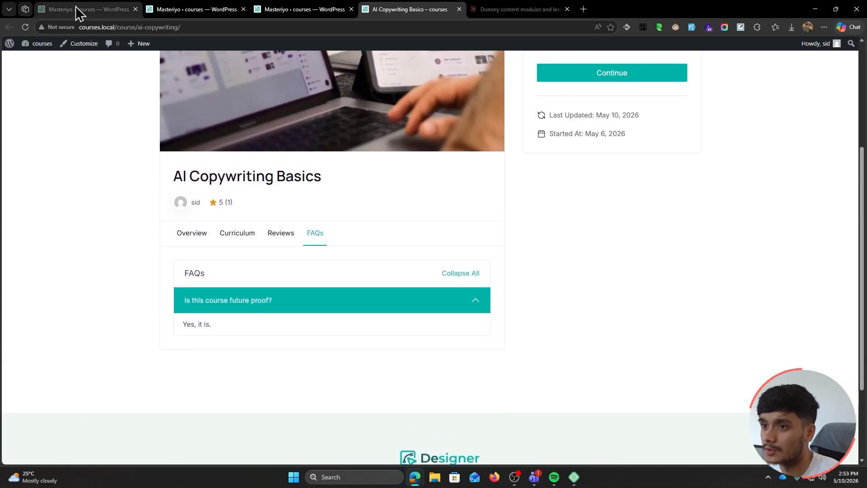
Go back to the Addons page and scroll down the addon list
left_click(75, 8)
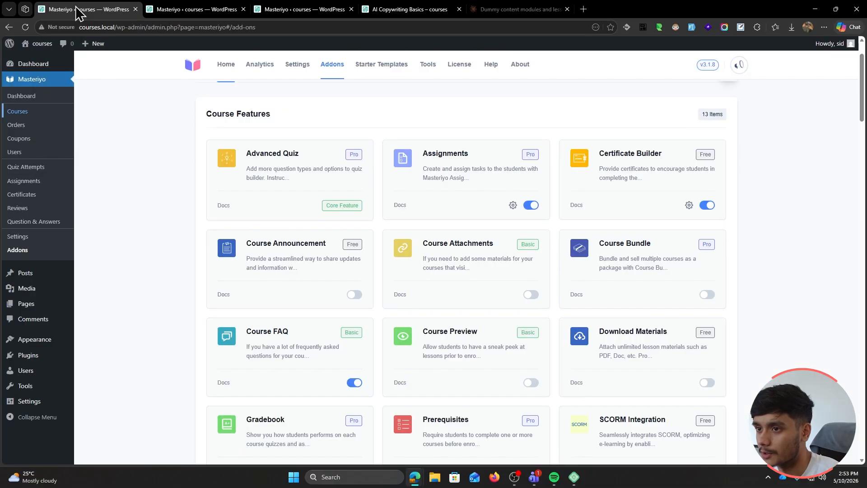
scroll(775, 239, "down", 1)
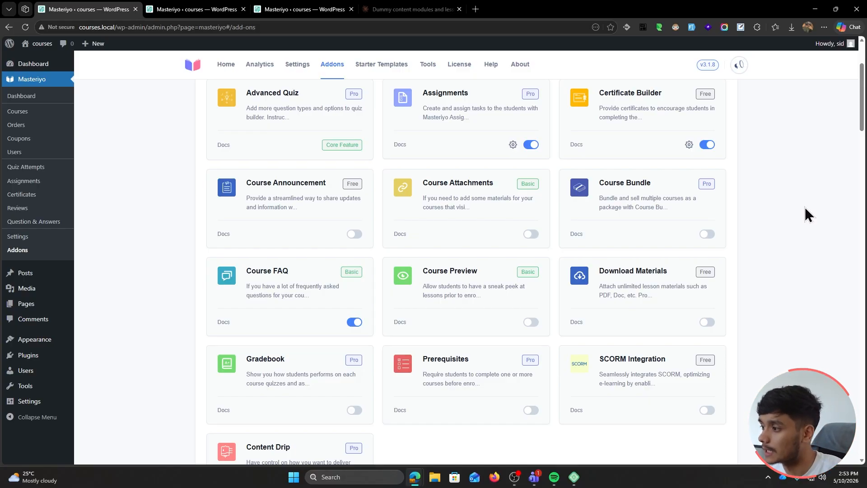
scroll(804, 207, "down", 2)
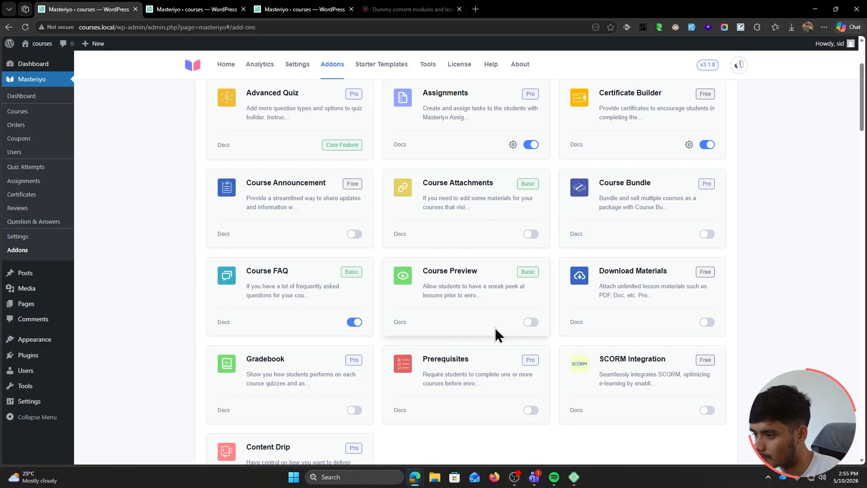
Turn on the Course Preview addon and skim its documentation
left_click(532, 323)
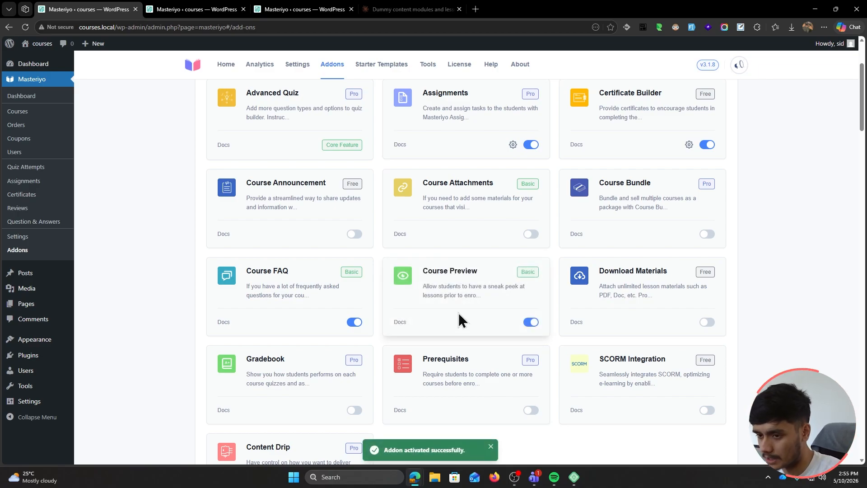
left_click(400, 323, "ctrl")
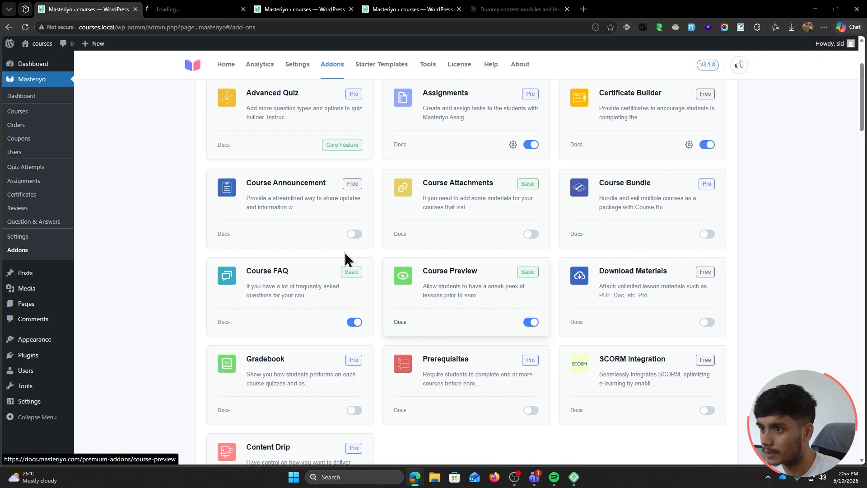
left_click(190, 9)
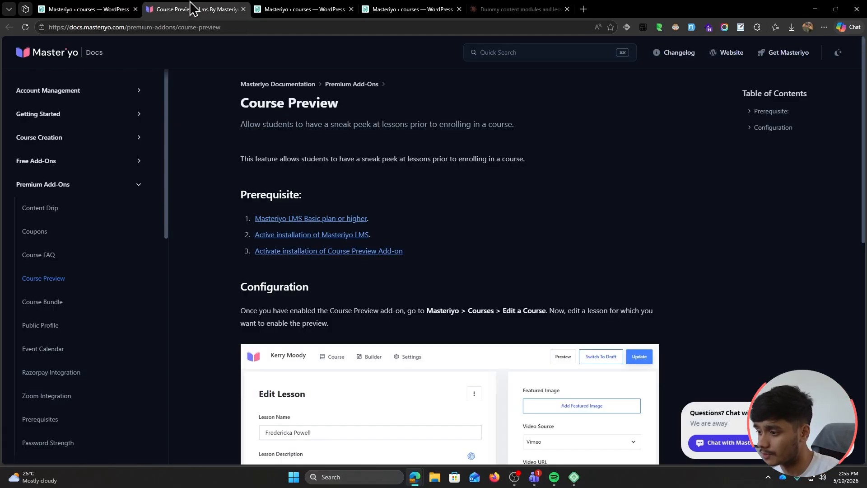
scroll(490, 244, "down", 4)
scroll(262, 207, "down", 2)
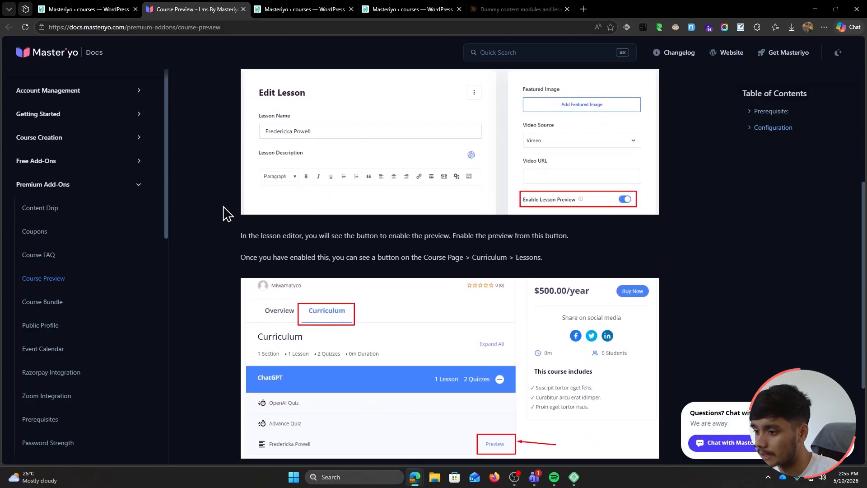
scroll(219, 212, "down", 3)
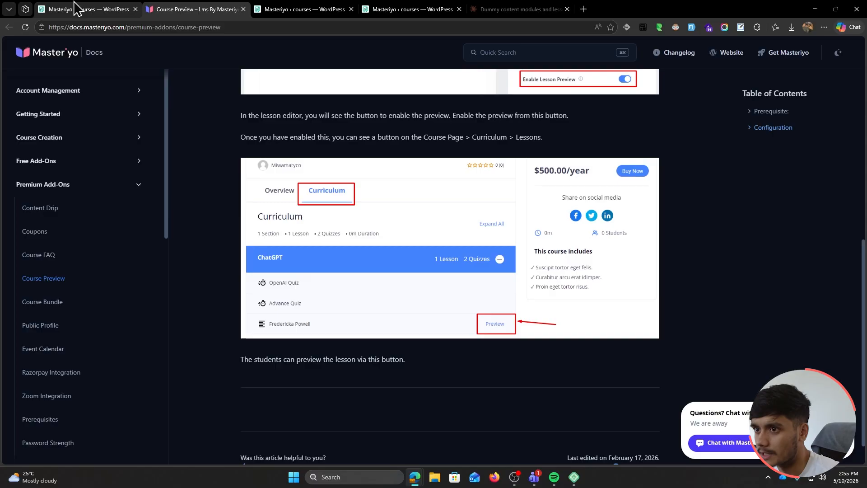
left_click(88, 9)
left_click(243, 9)
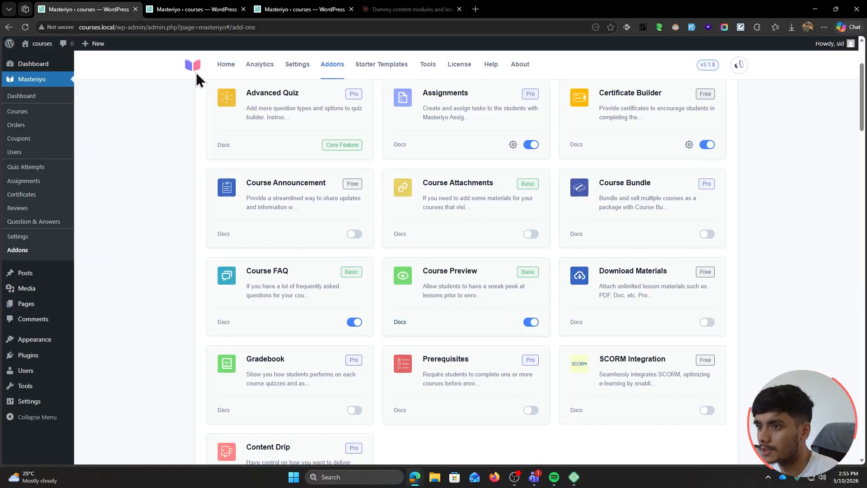
Enable lesson preview for 'Which AI to use?' in the course builder and update the lesson
left_click(175, 9)
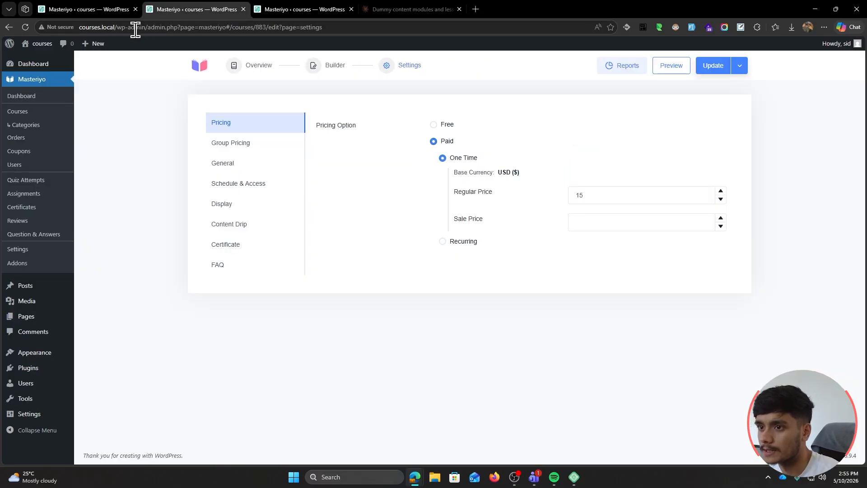
left_click(325, 72)
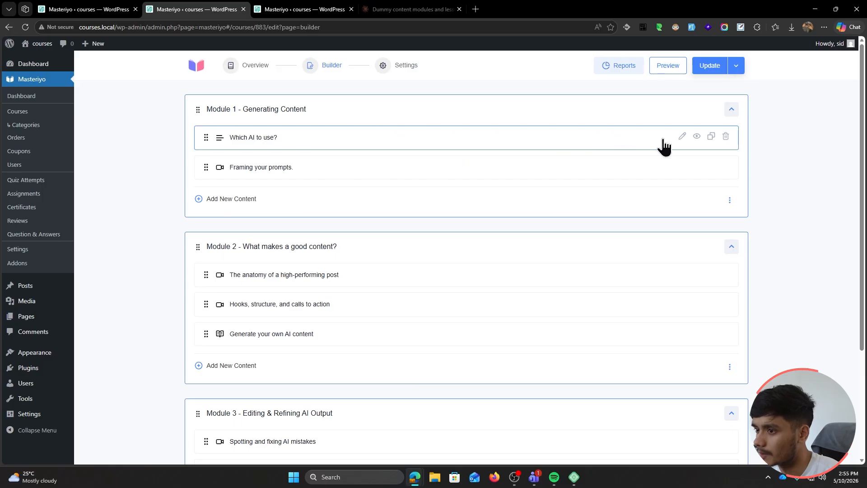
left_click(681, 137)
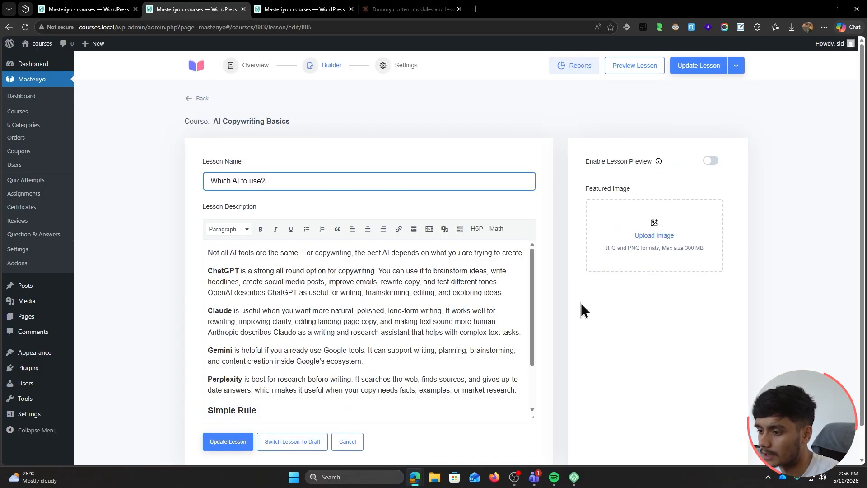
scroll(587, 314, "down", 2)
scroll(599, 340, "up", 2)
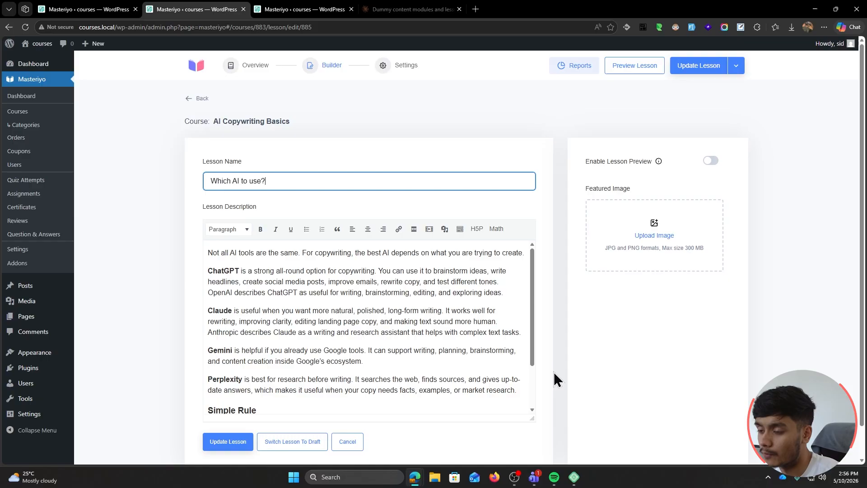
left_click(710, 160)
left_click(692, 65)
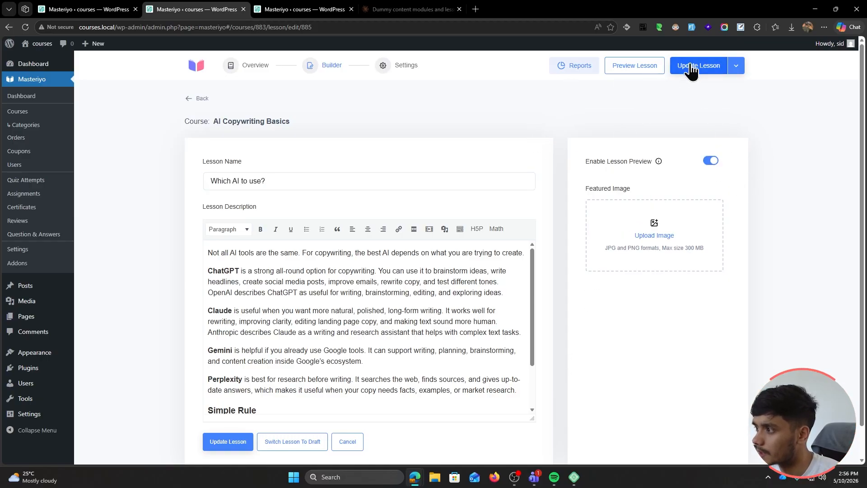
Load the site in an InPrivate window and go to the public AI Copywriting Basics course page
double_click(113, 27)
key("ctrl+c")
key("ctrl+shift+n")
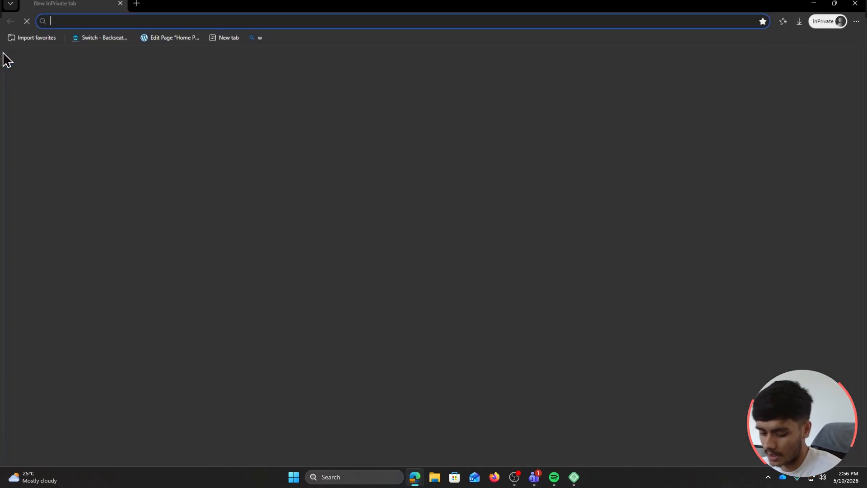
key("ctrl+v")
key("Return")
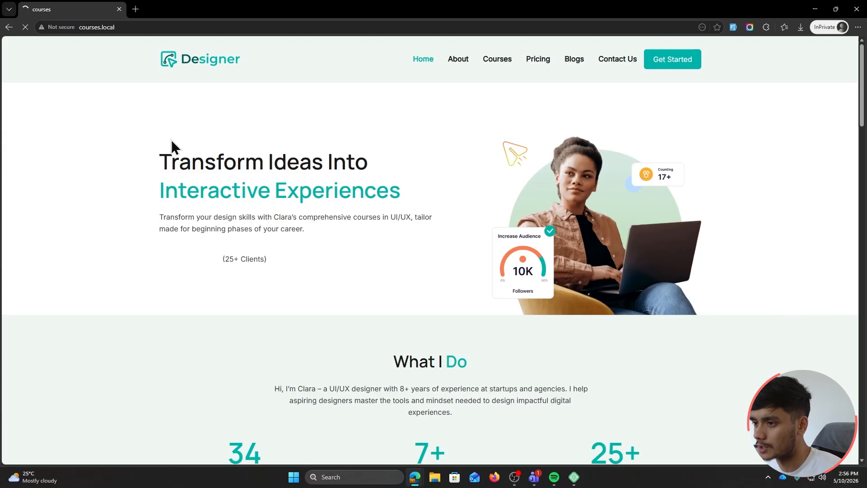
left_click(490, 65)
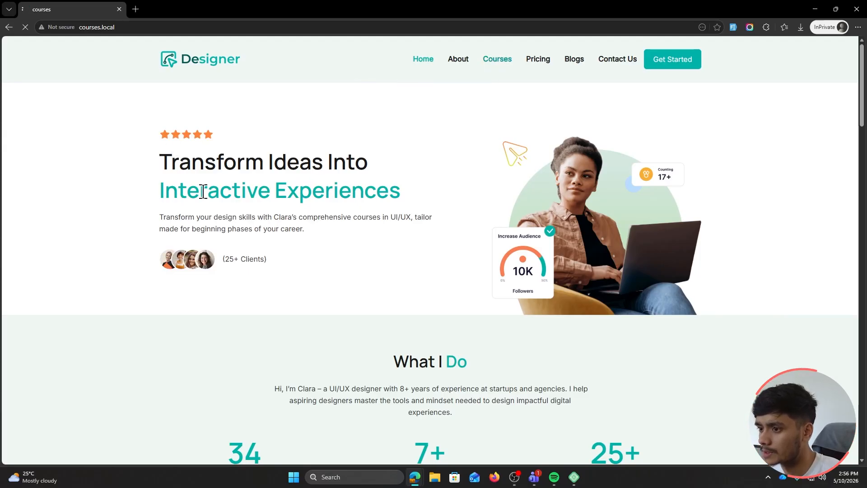
left_click(229, 282)
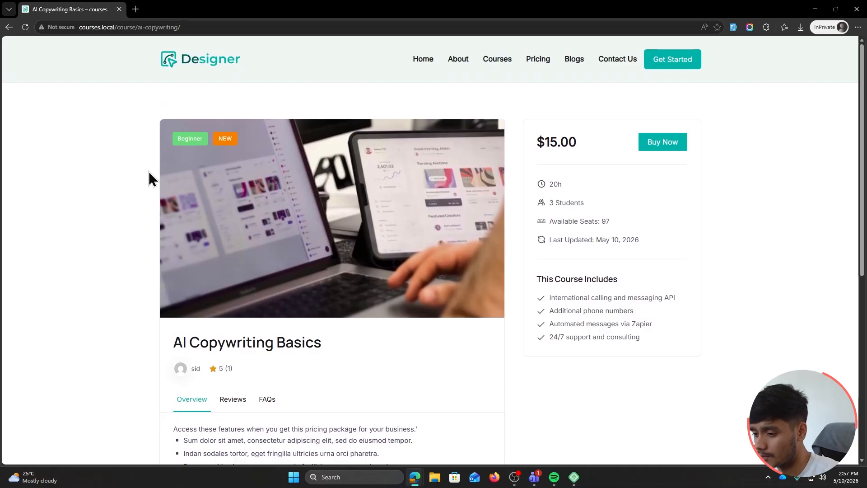
scroll(140, 167, "down", 1)
scroll(134, 283, "up", 1)
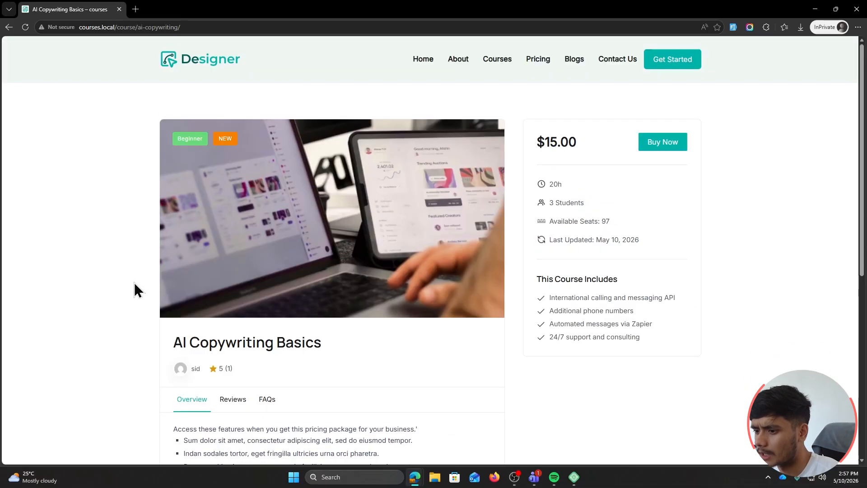
scroll(135, 283, "down", 2)
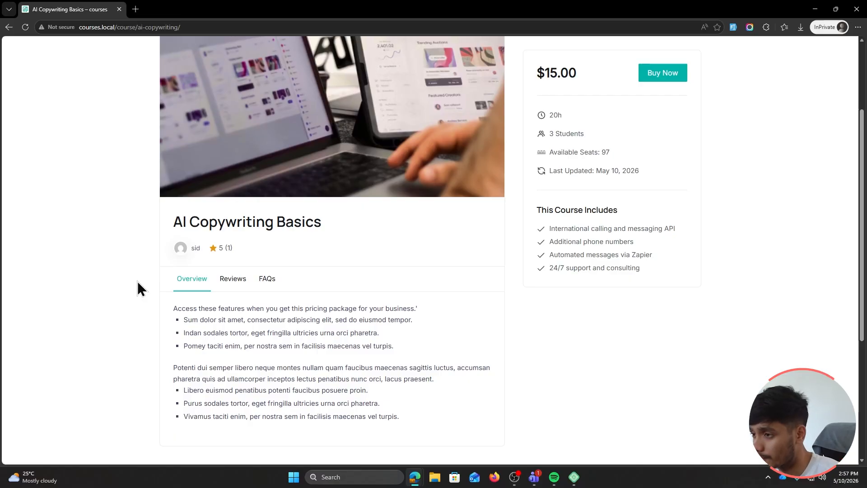
Set AI Copywriting Basics curriculum visibility to Always Visible under Display settings and update
key("alt+Tab")
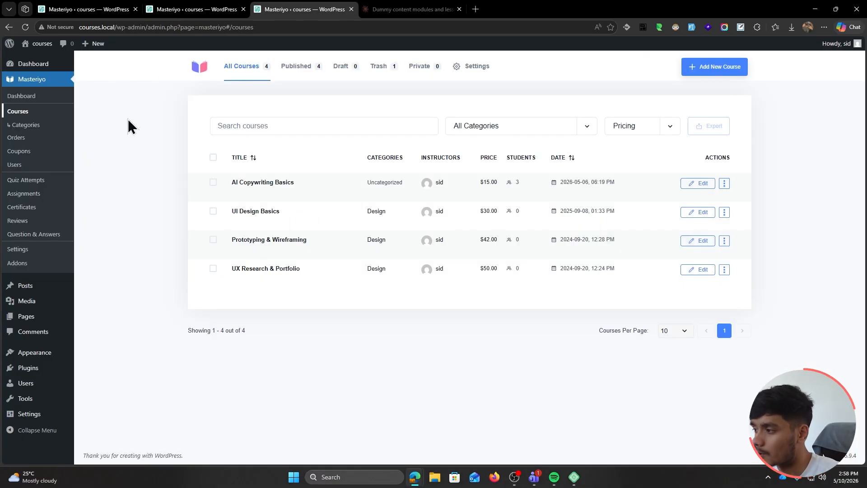
left_click(277, 185)
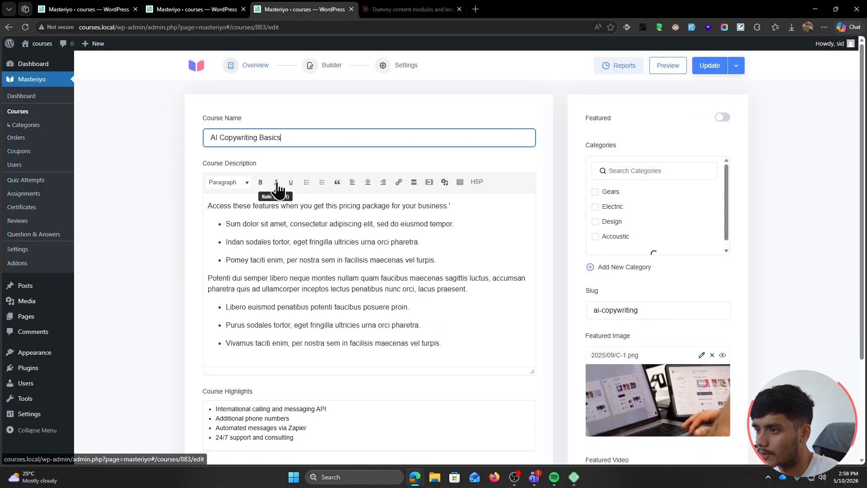
left_click(386, 66)
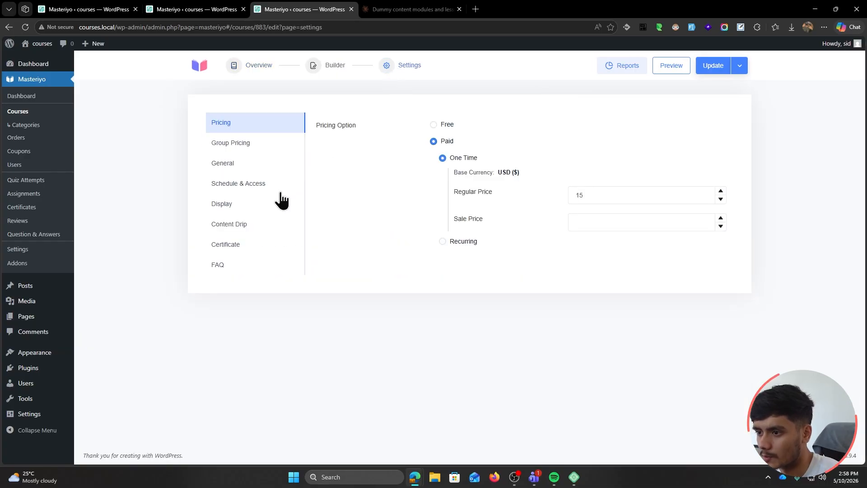
left_click(224, 207)
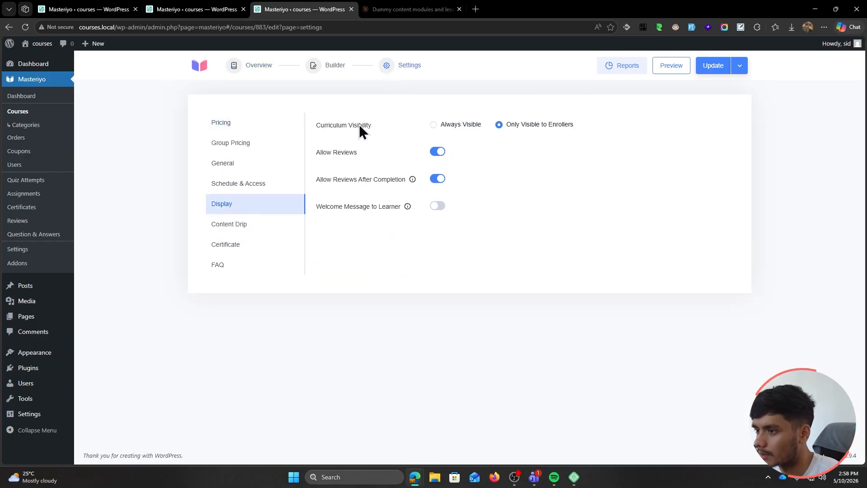
left_click(434, 125)
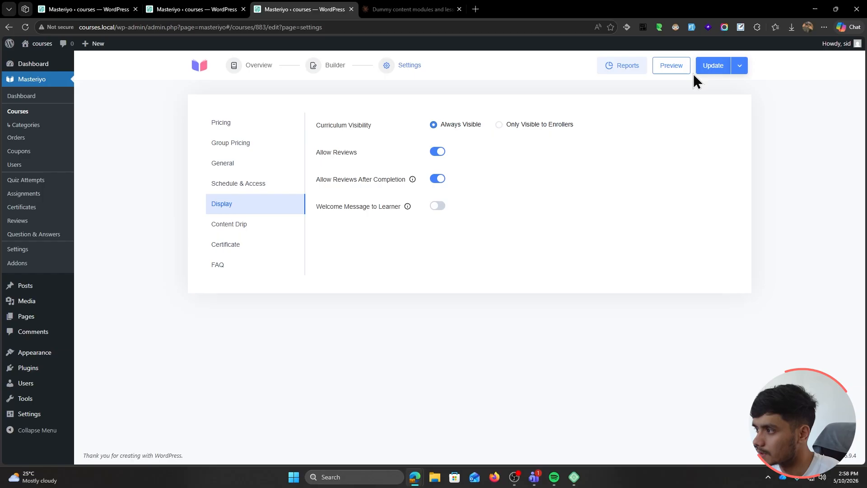
left_click(707, 68)
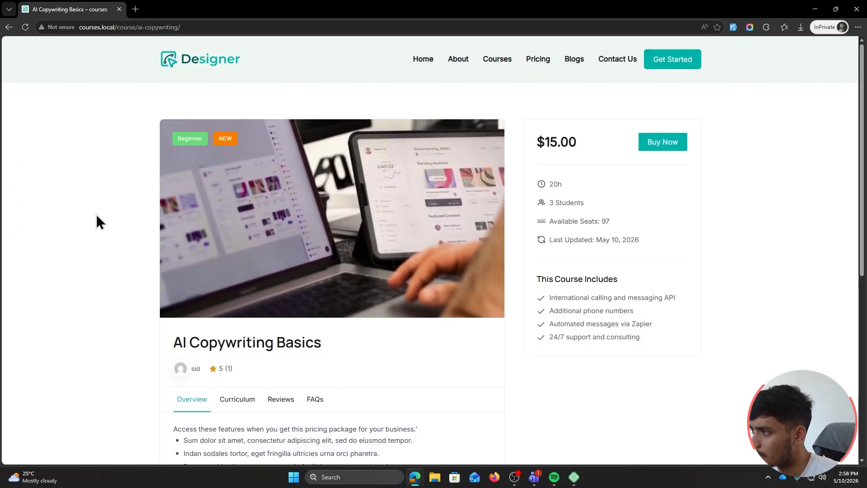
Open the Curriculum tab and preview the 'Which AI to use?' lesson as a visitor
scroll(42, 274, "down", 3)
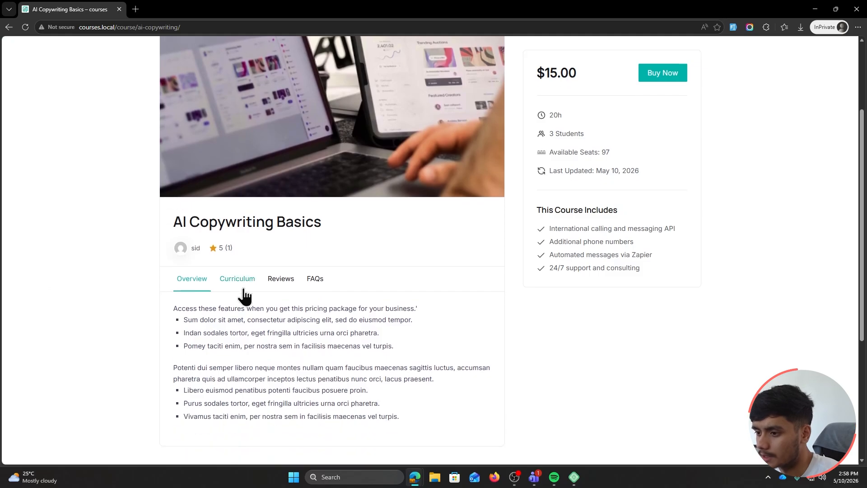
left_click(234, 279)
scroll(94, 271, "down", 1)
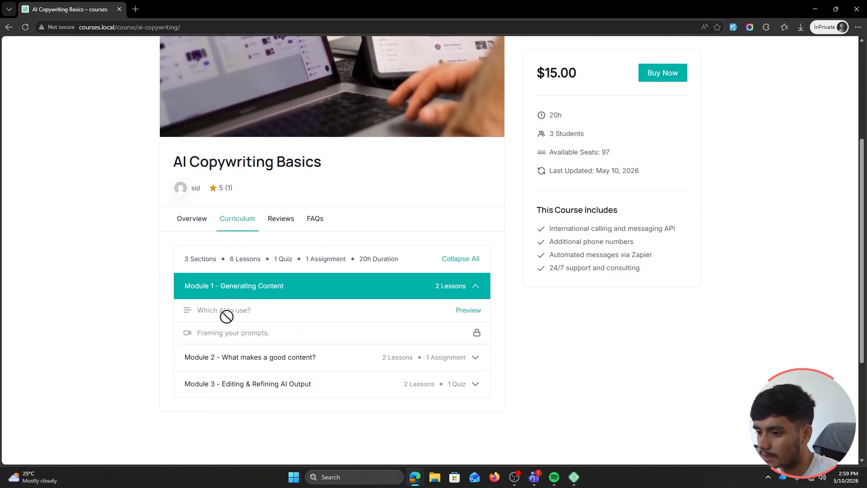
left_click(478, 311)
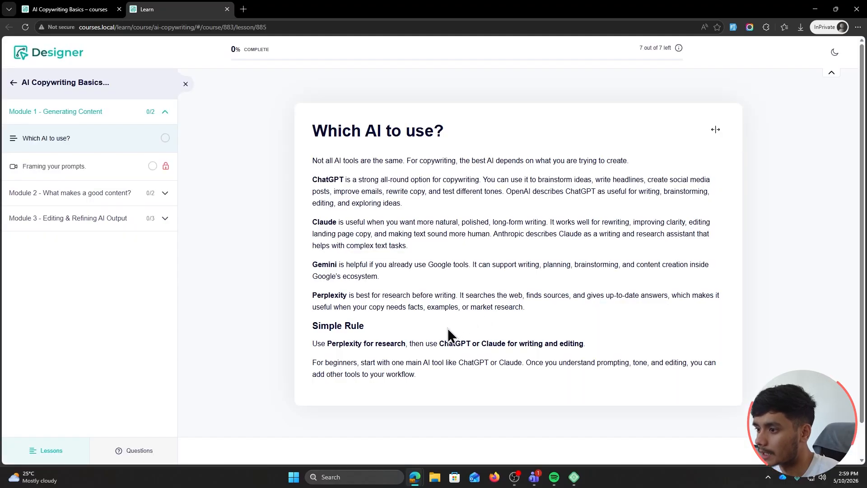
scroll(468, 276, "down", 1)
scroll(535, 347, "up", 1)
Confirm 'Framing your prompts.' and the Module 3 quiz stay locked, then reopen the preview lesson
left_click(116, 170)
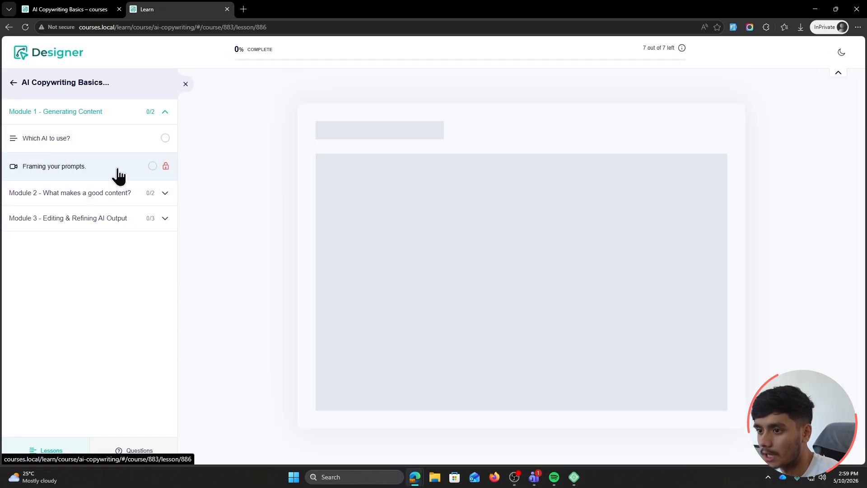
left_click(85, 193)
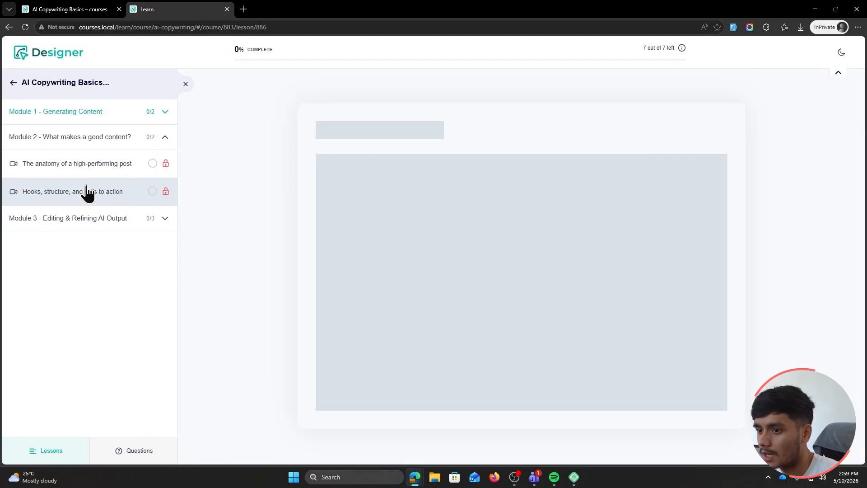
left_click(147, 220)
left_click(109, 247)
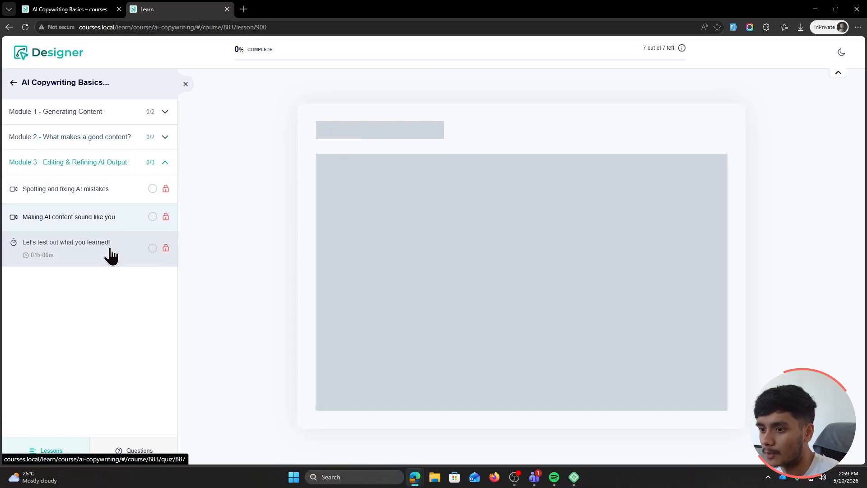
left_click(165, 164)
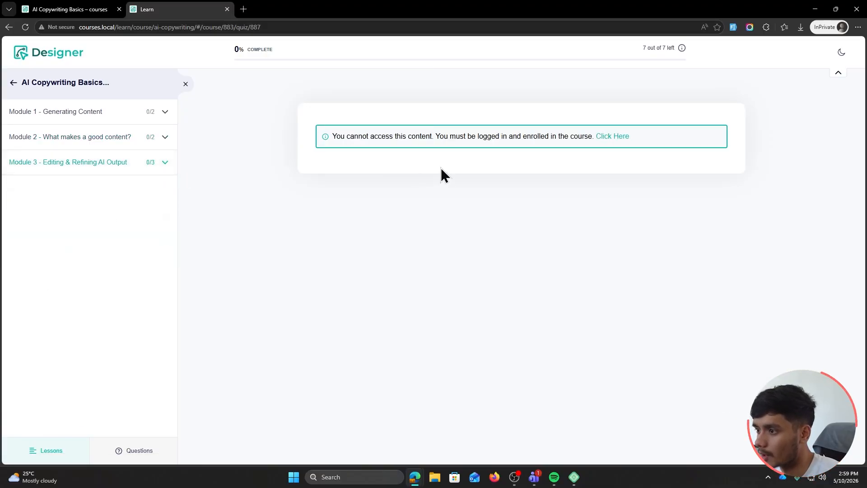
left_click_drag(381, 136, 449, 136)
left_click(507, 136)
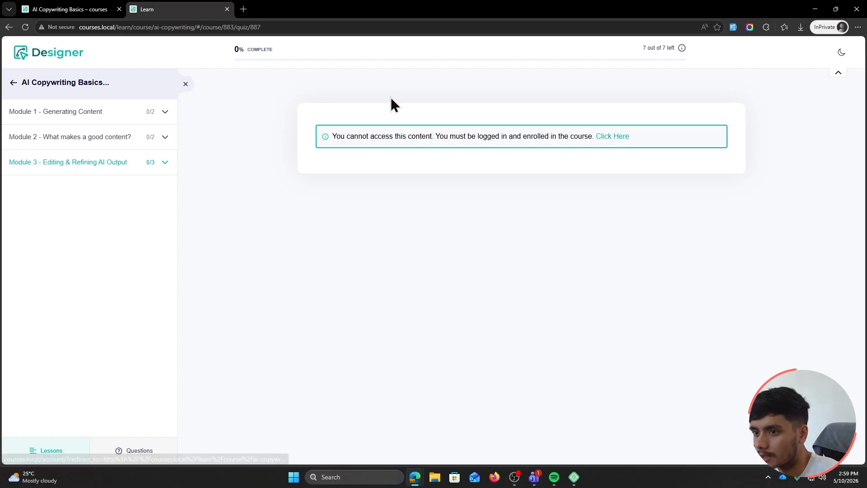
left_click(154, 111)
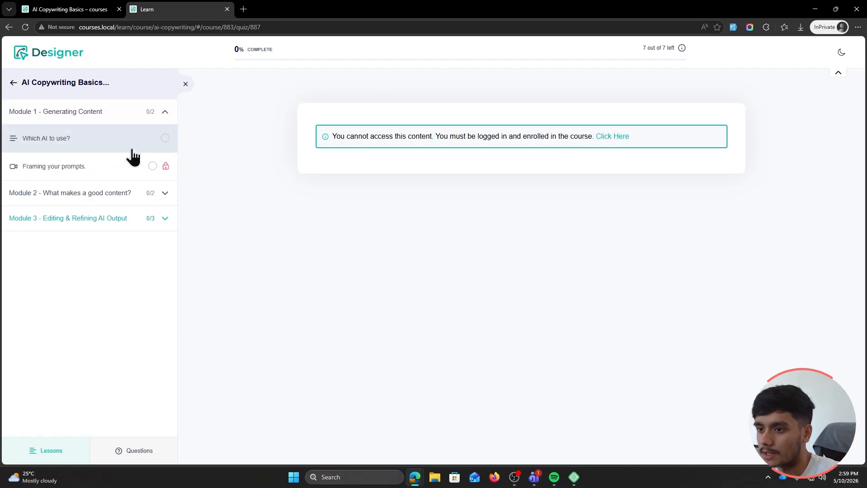
left_click(94, 144)
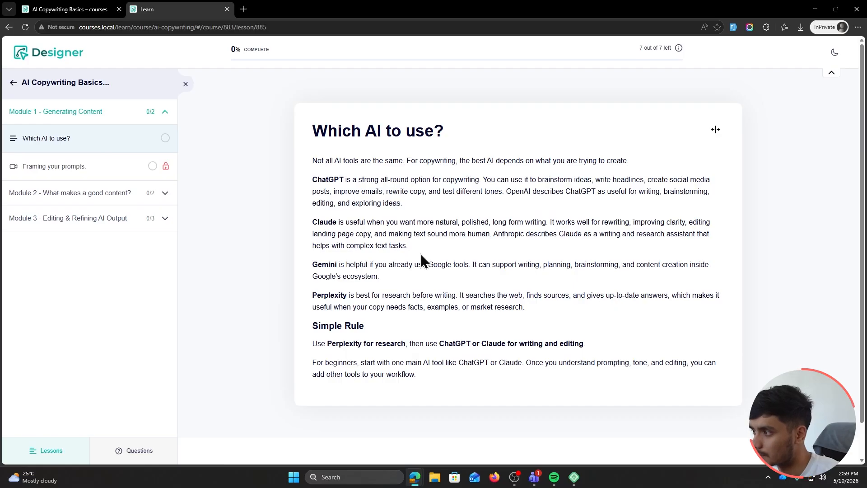
key("alt+Tab")
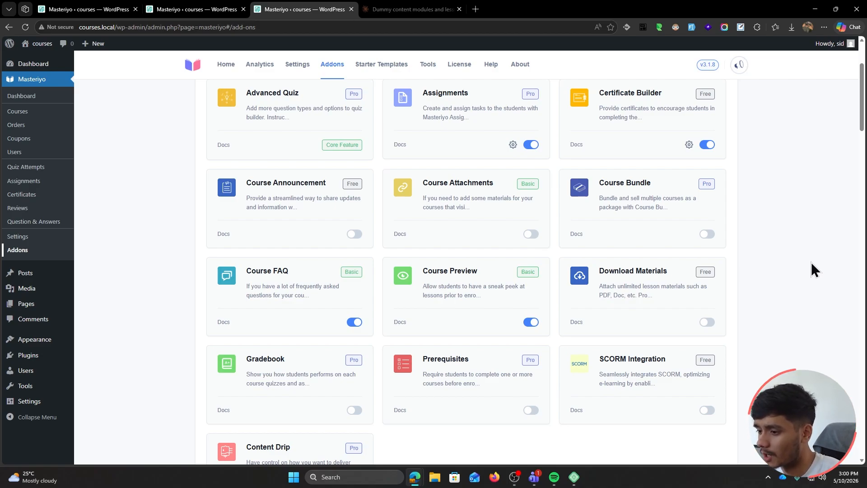
Activate the Content Drip add-on and return to the AI Copywriting Basics editor tab
scroll(811, 263, "down", 3)
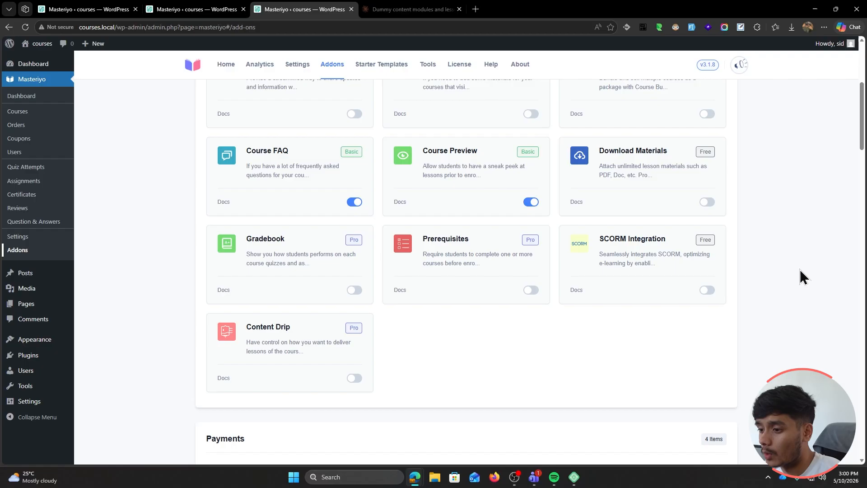
left_click(351, 380)
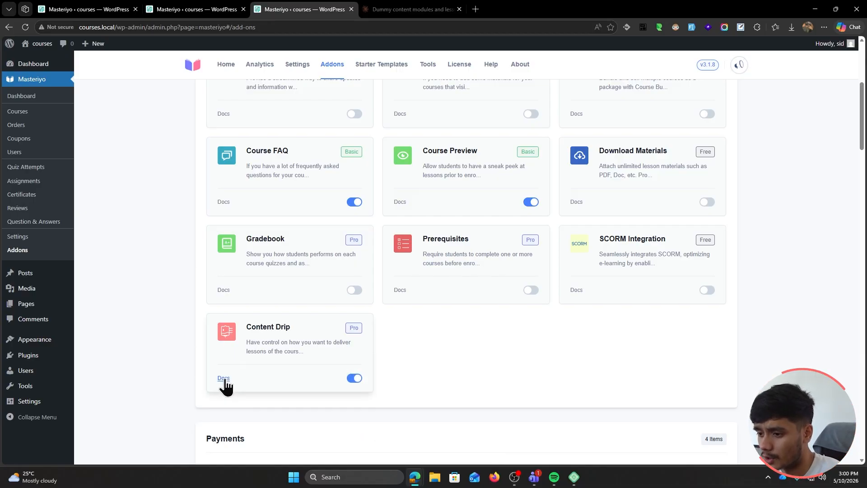
left_click(190, 9)
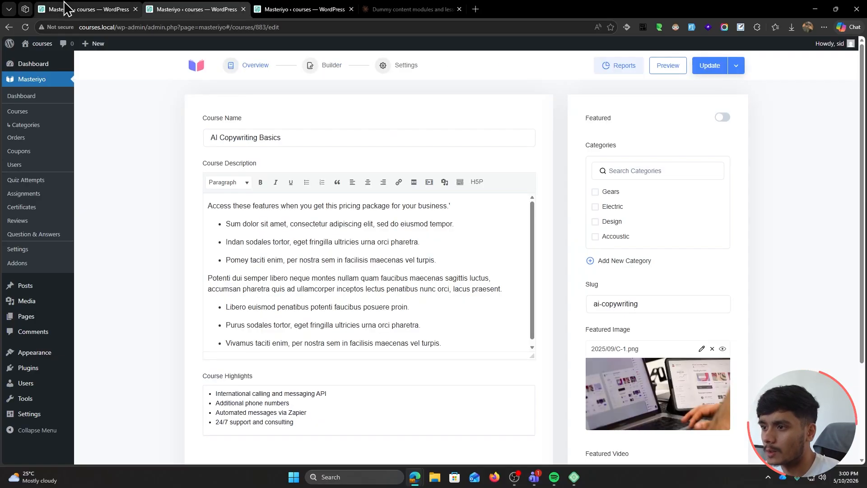
Set the course's content drip flow type to Date Selection and update the course
left_click(26, 28)
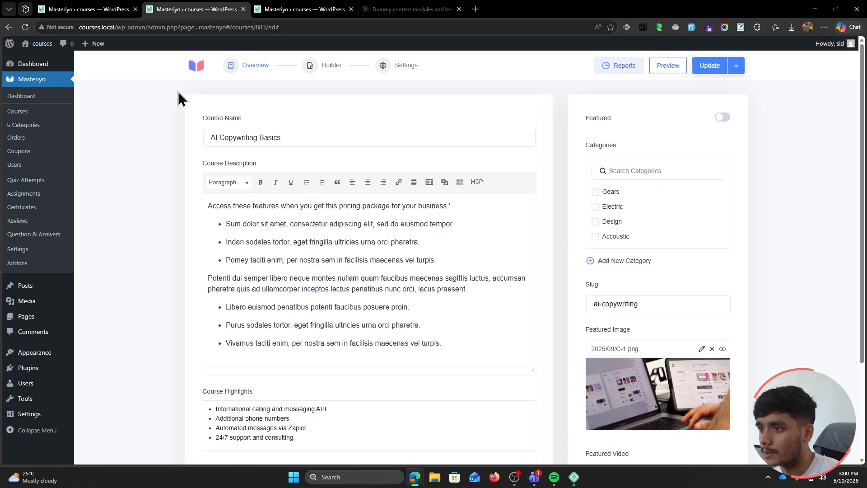
left_click(384, 68)
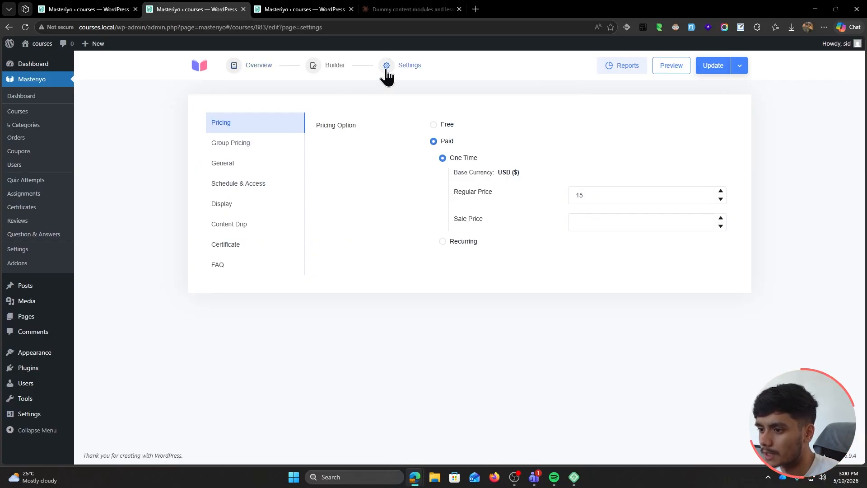
left_click(250, 231)
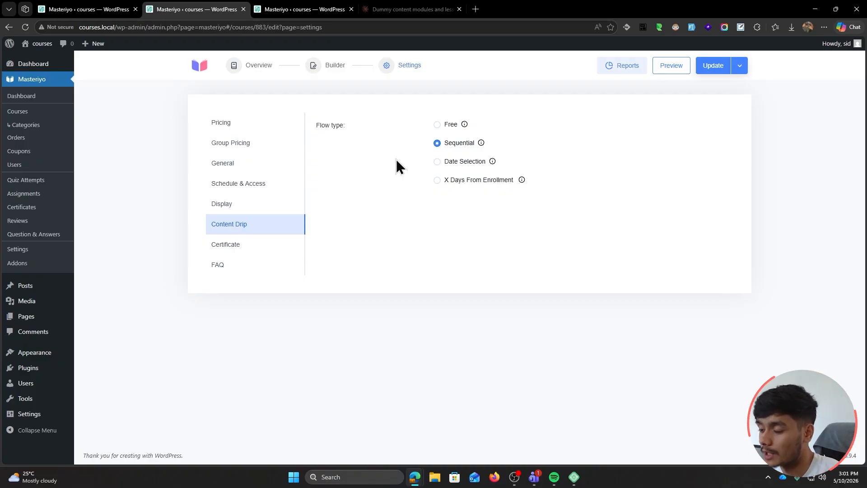
left_click(437, 162)
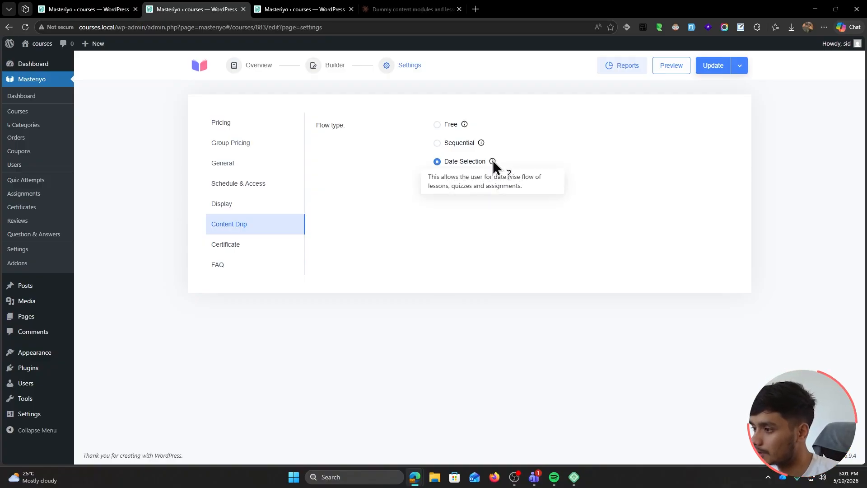
left_click(710, 68)
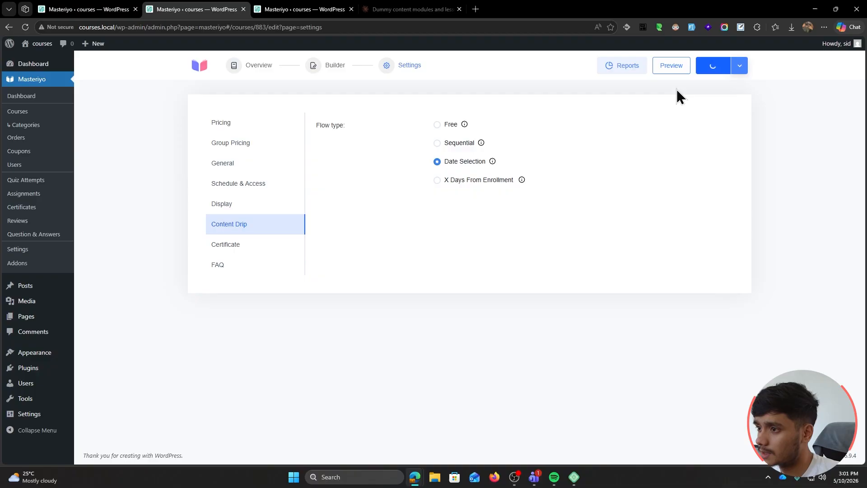
left_click(319, 71)
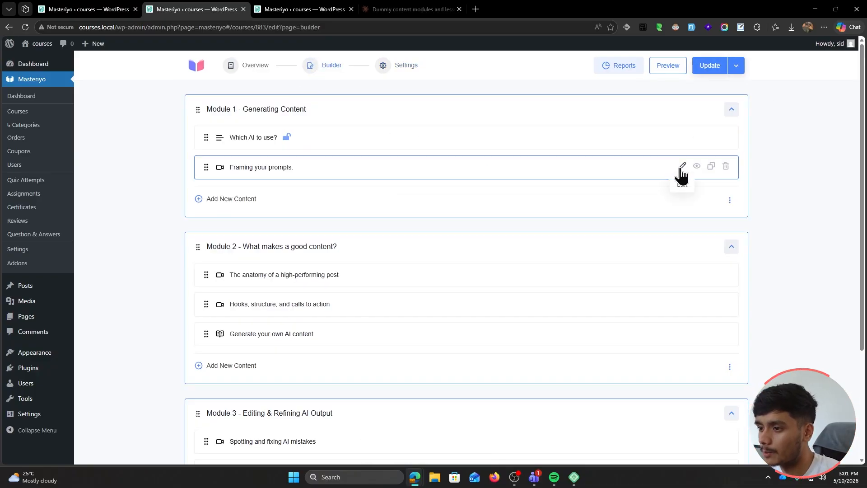
Set the 'Framing your prompts.' lesson drip date to May 11, 2026 and update it
left_click(681, 167)
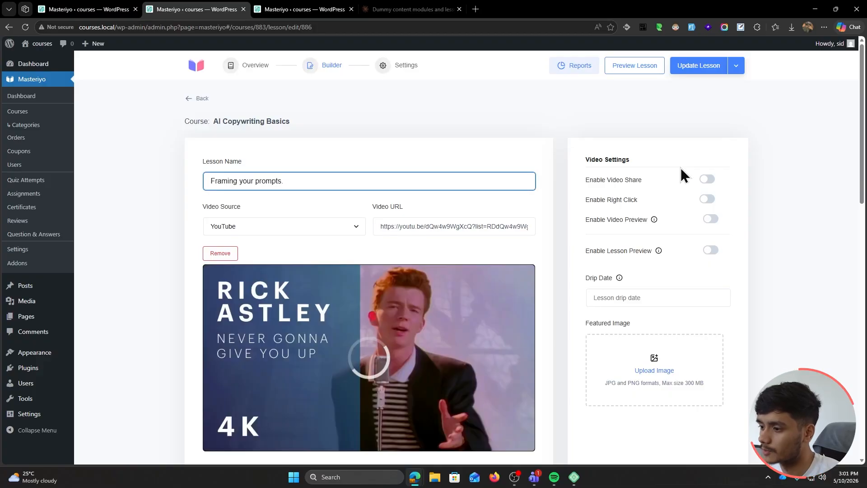
scroll(660, 224, "down", 1)
left_click(649, 237)
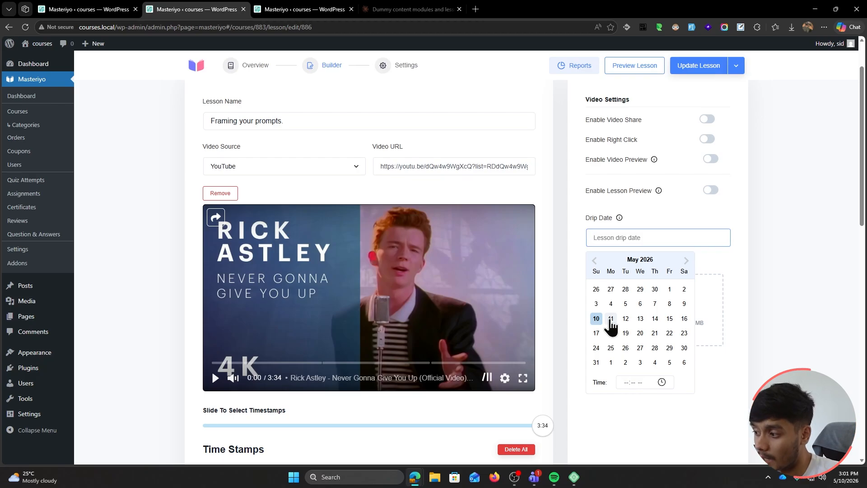
left_click(611, 319)
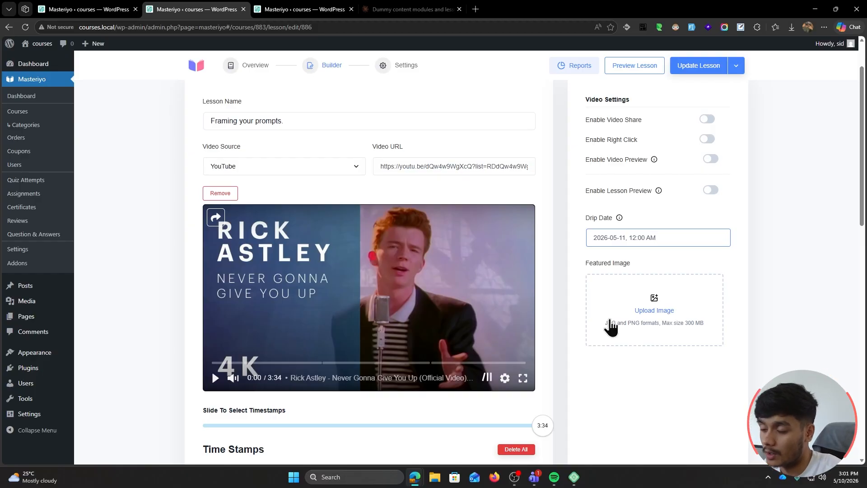
left_click(699, 66)
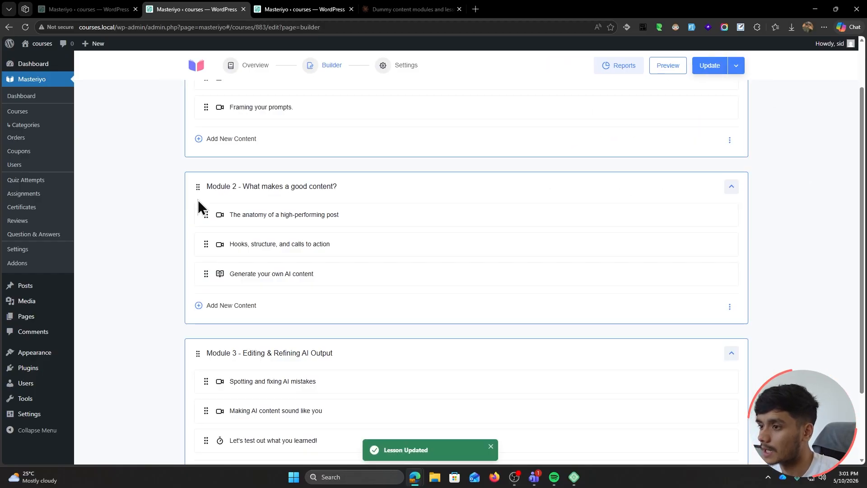
Change the course pricing to Free and update the course
left_click(383, 65)
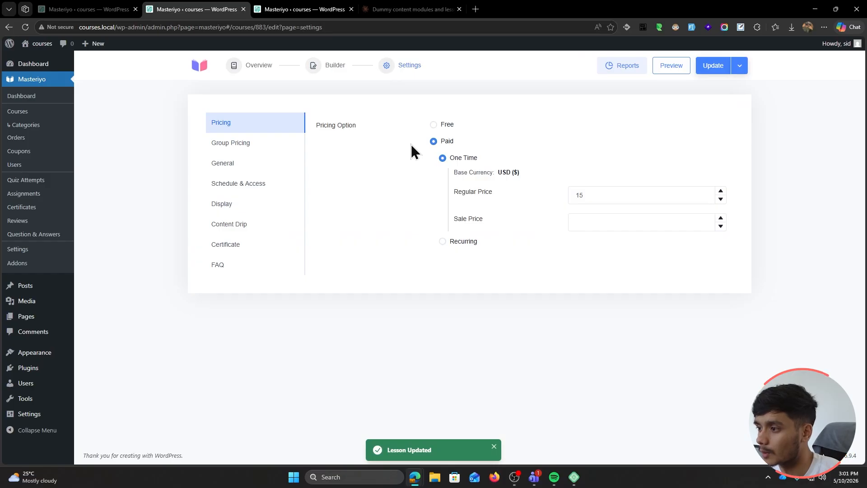
left_click(433, 125)
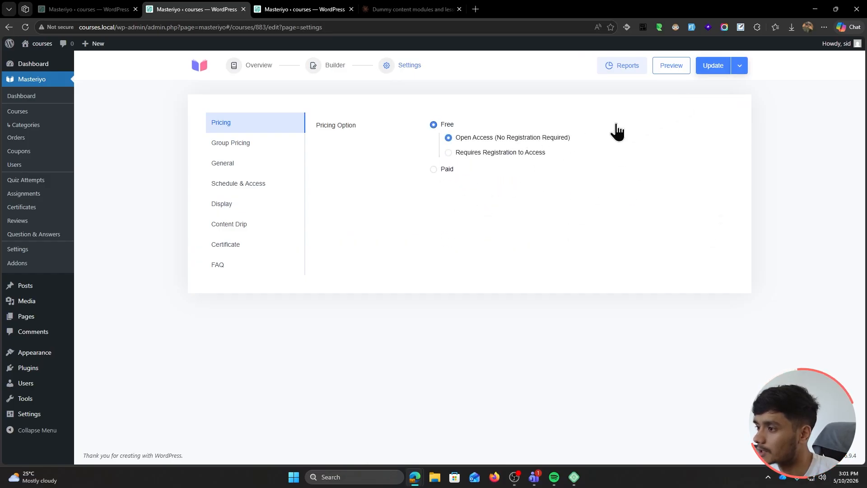
left_click(714, 65)
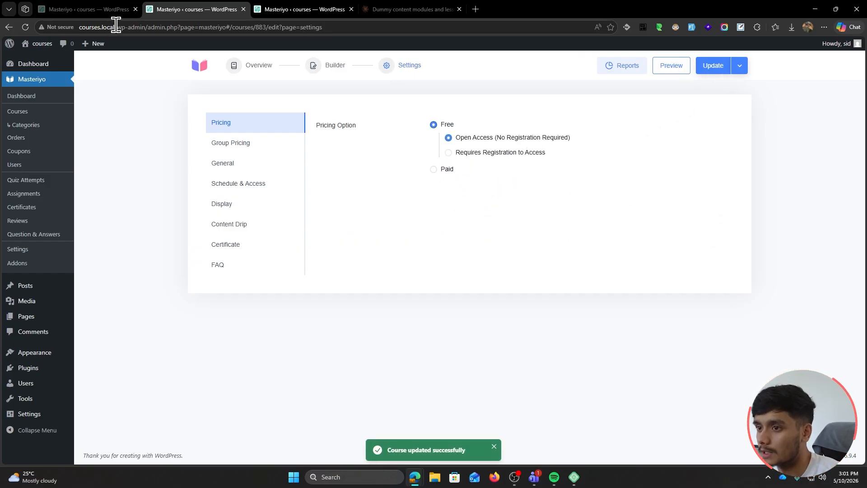
left_click_drag(117, 28, 79, 27)
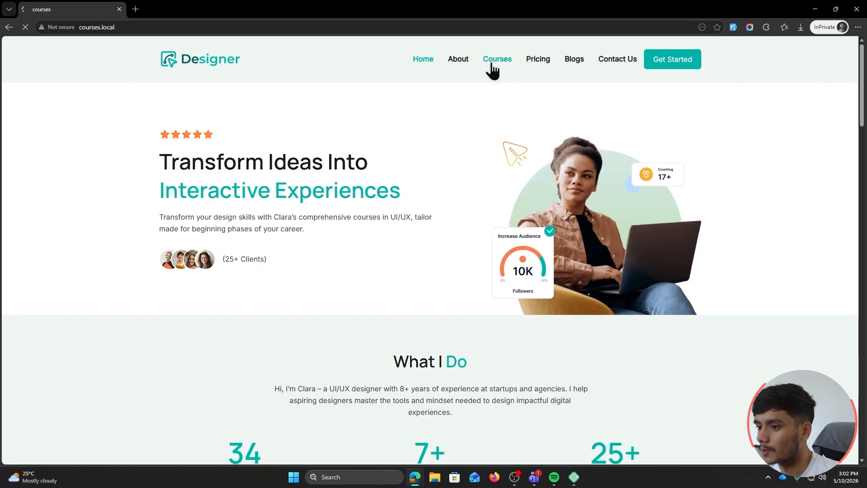
As a learner, start AI Copywriting Basics and confirm Framing your prompts is locked until 5/11/2026, 12:00 AM
left_click(490, 64)
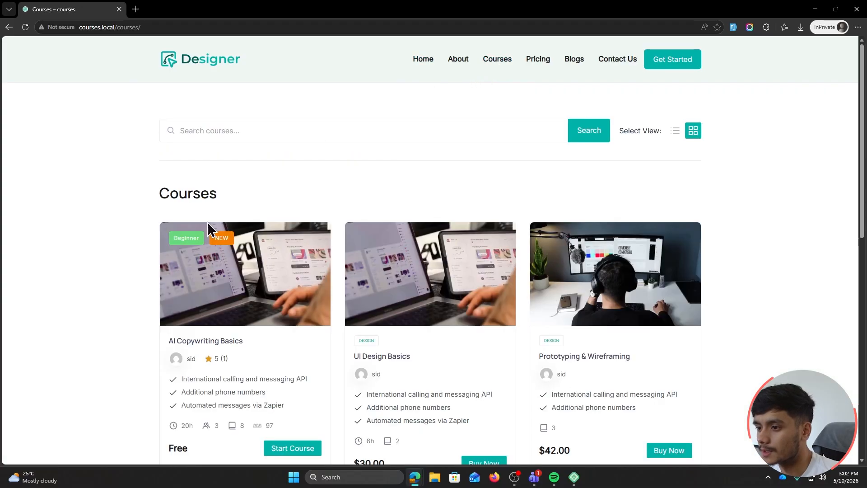
scroll(300, 392, "down", 2)
left_click(299, 392)
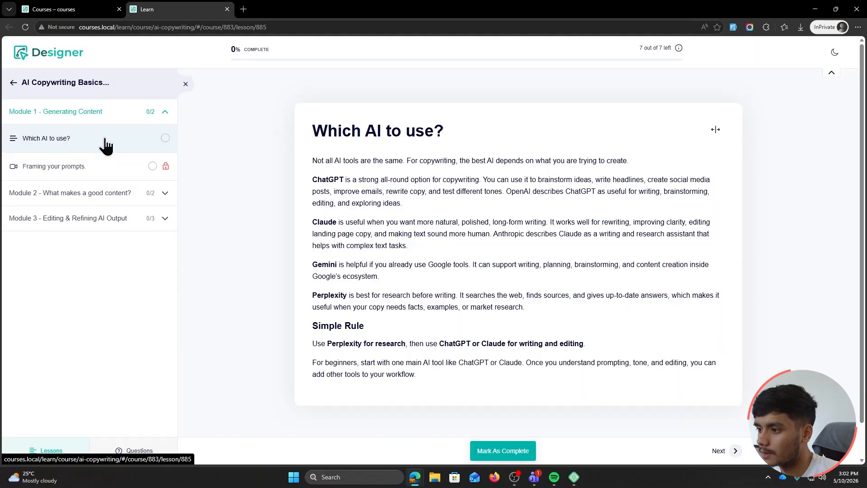
left_click(105, 170)
left_click_drag(431, 167, 581, 167)
left_click_drag(512, 186, 602, 188)
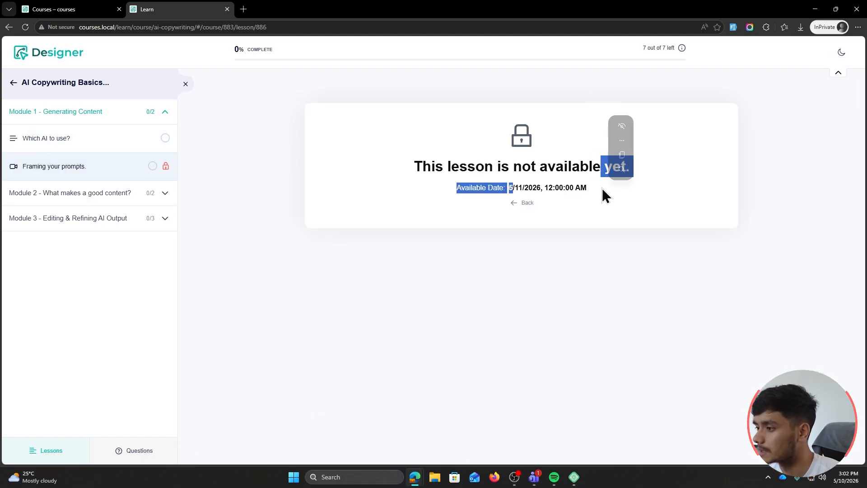
left_click(505, 195)
key("alt+Tab")
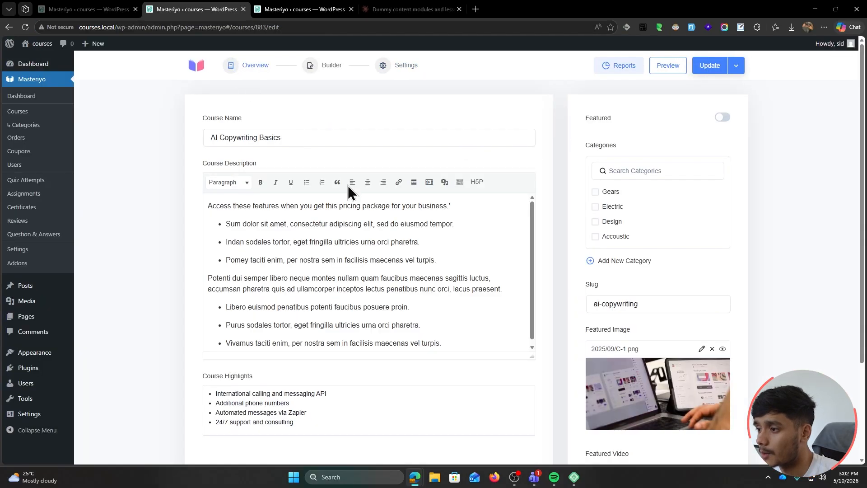
Set The anatomy of a high-performing post's drip date to May 12, 2026 and save the lesson
left_click(311, 67)
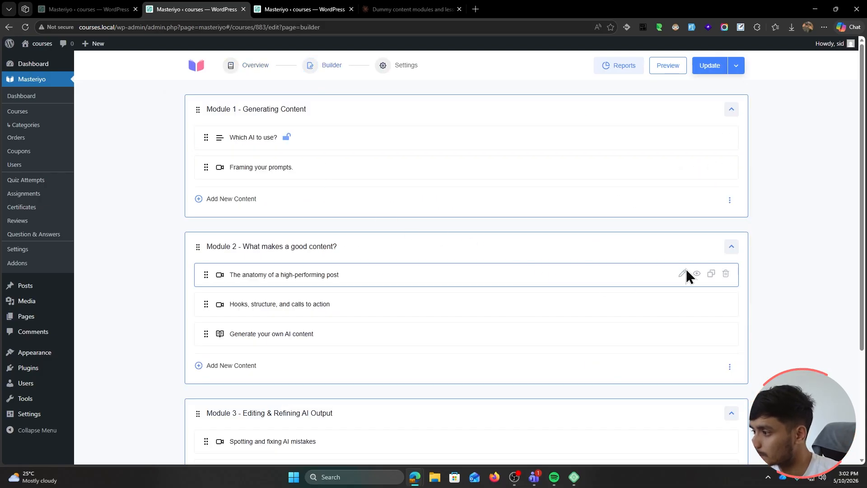
left_click(685, 272)
left_click(646, 293)
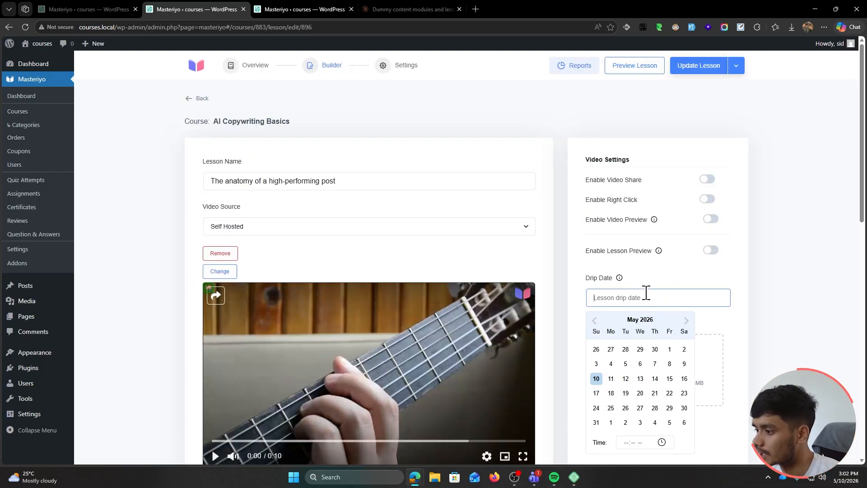
left_click(625, 380)
left_click(698, 66)
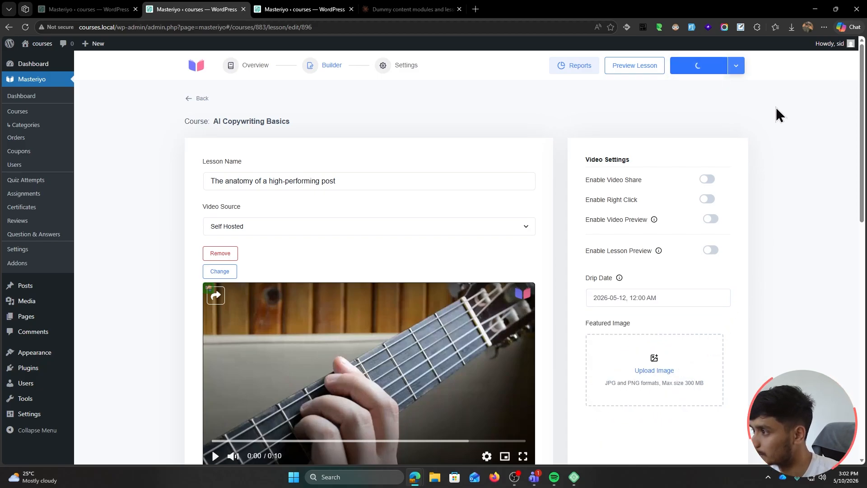
left_click(391, 67)
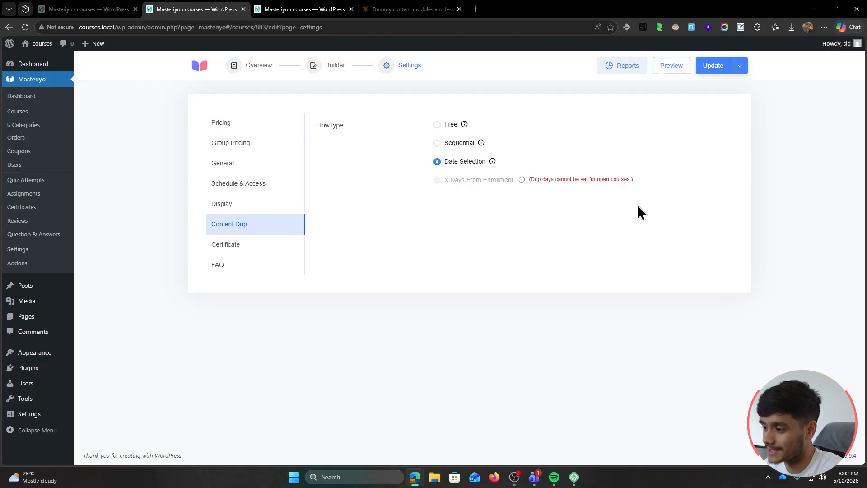
Make the course require registration to access and drip lessons X days from enrollment, saving both
left_click(231, 124)
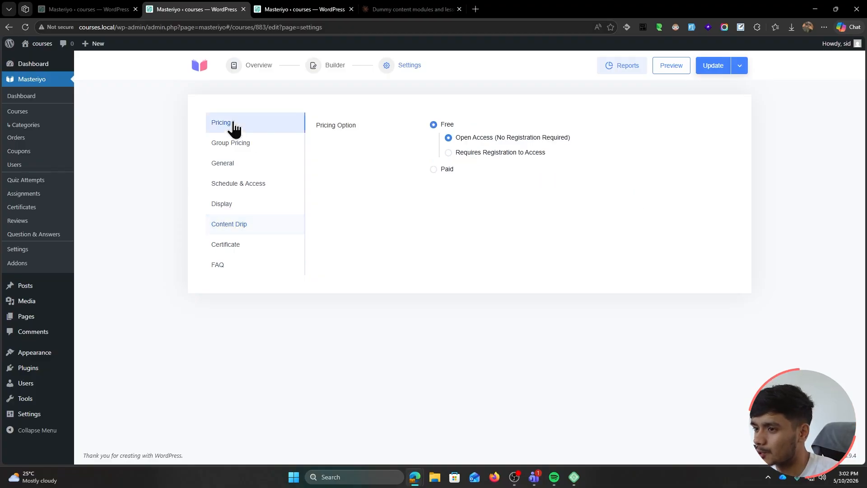
left_click(721, 70)
left_click(705, 74)
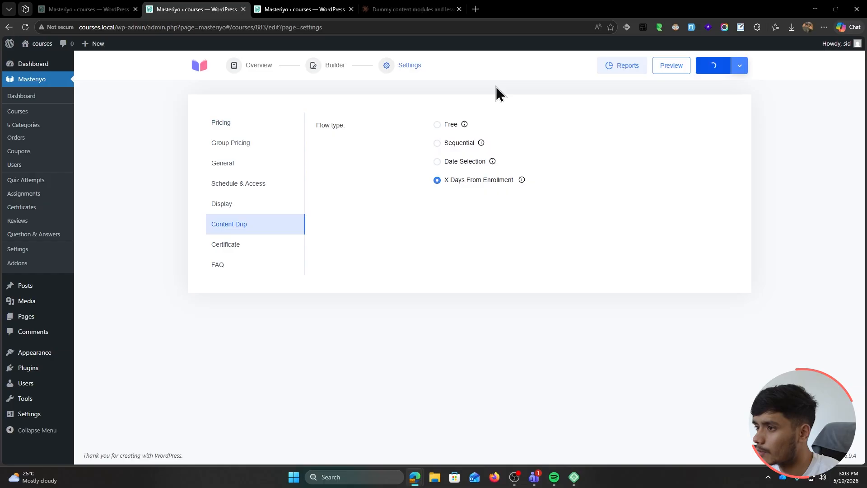
left_click(90, 10)
Reopen AI Copywriting Basics in the other editor and check The anatomy of a high-performing post lesson
left_click(225, 7)
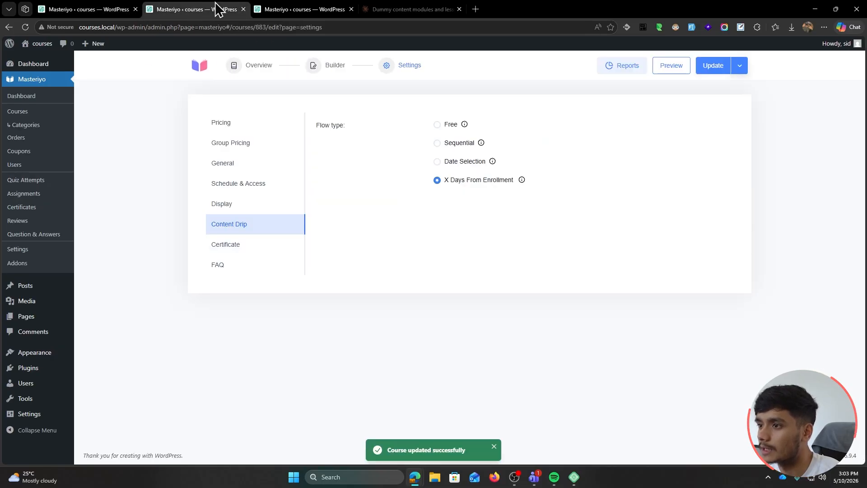
left_click(197, 65)
left_click(266, 182)
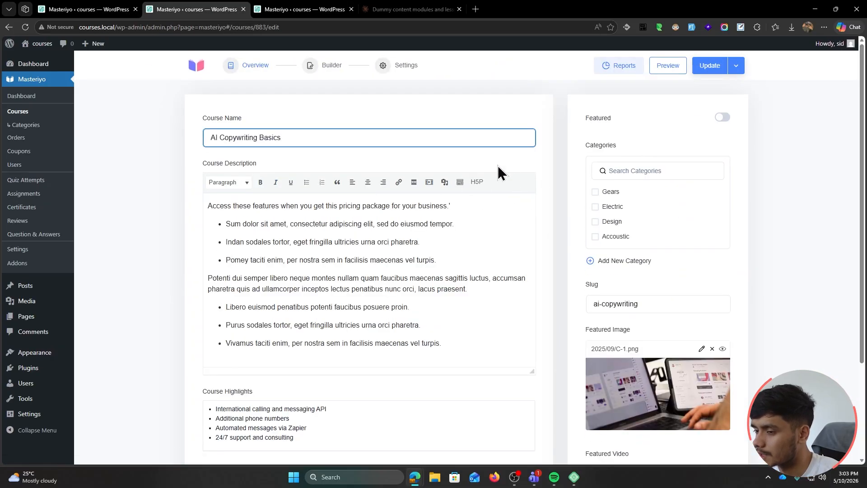
left_click(316, 66)
scroll(681, 221, "down", 1)
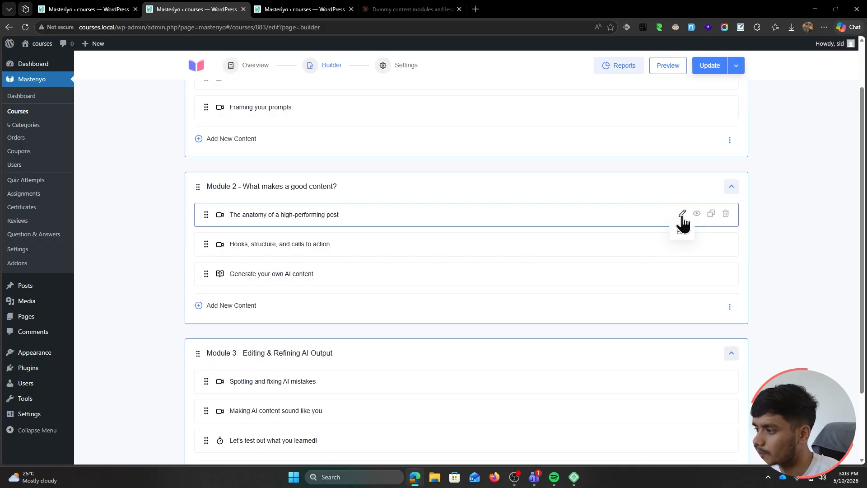
left_click(680, 217)
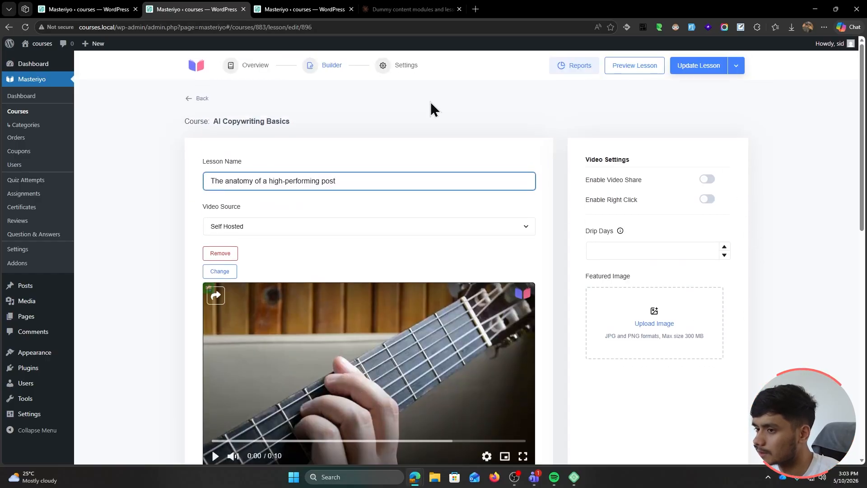
left_click(196, 97)
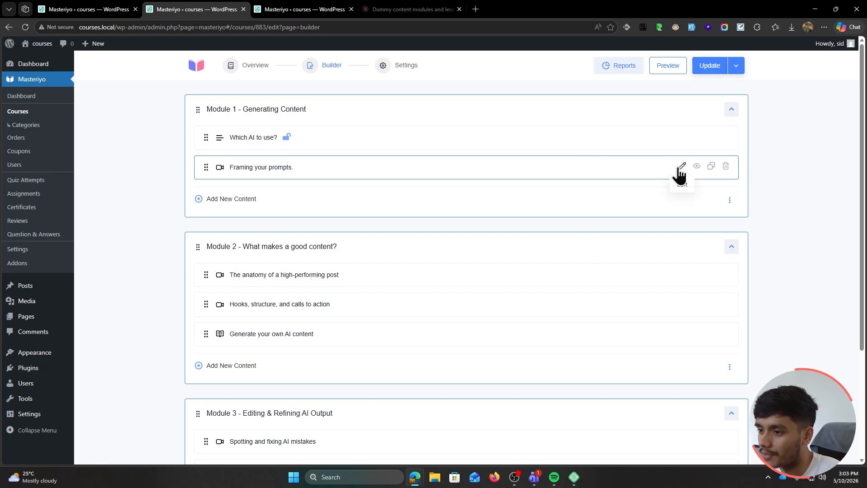
Set drip days to 2 for Framing your prompts and 5 for The anatomy of a high-performing post
left_click(680, 168)
left_click(644, 251)
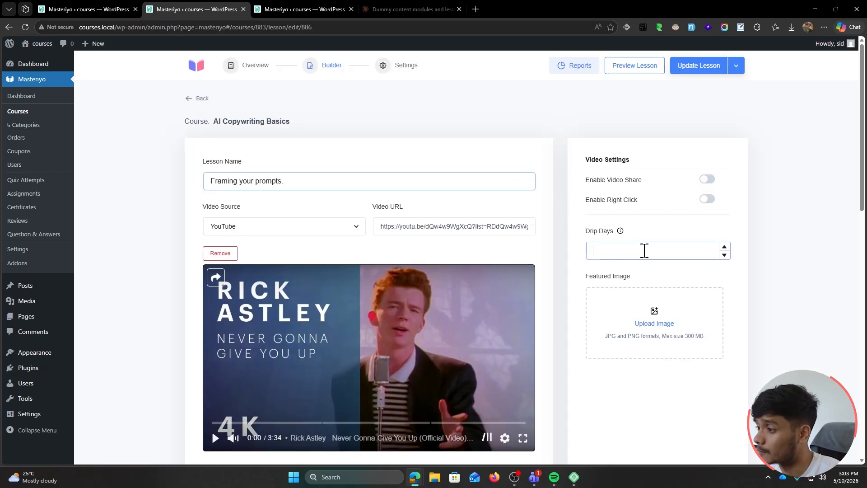
type("2")
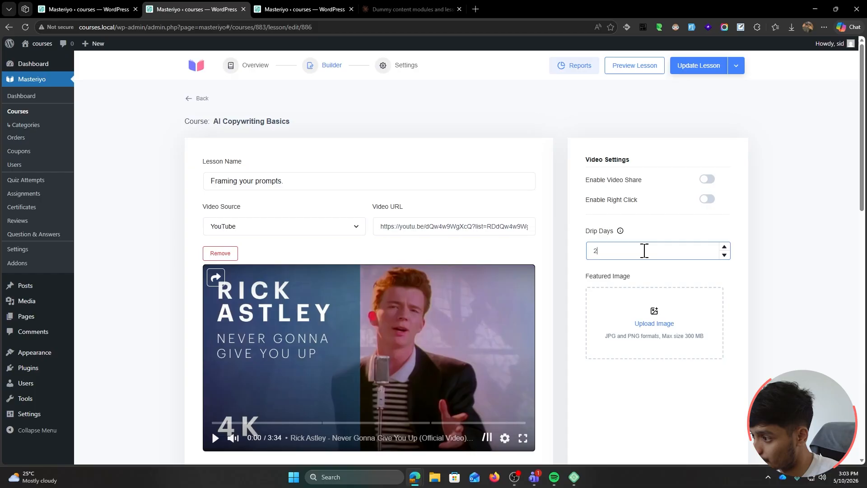
left_click(694, 68)
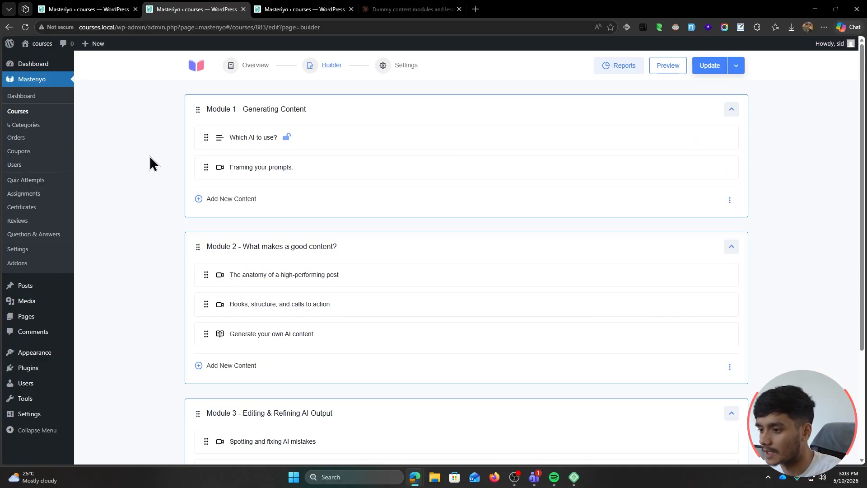
left_click(679, 275)
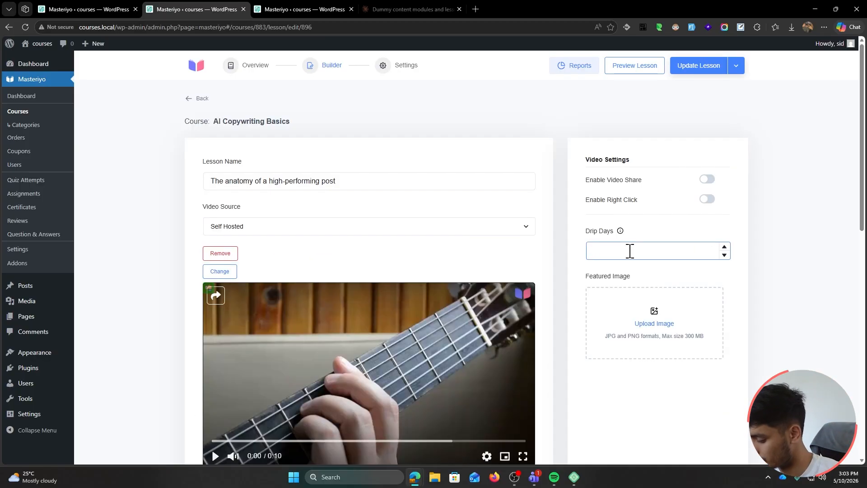
left_click(629, 251)
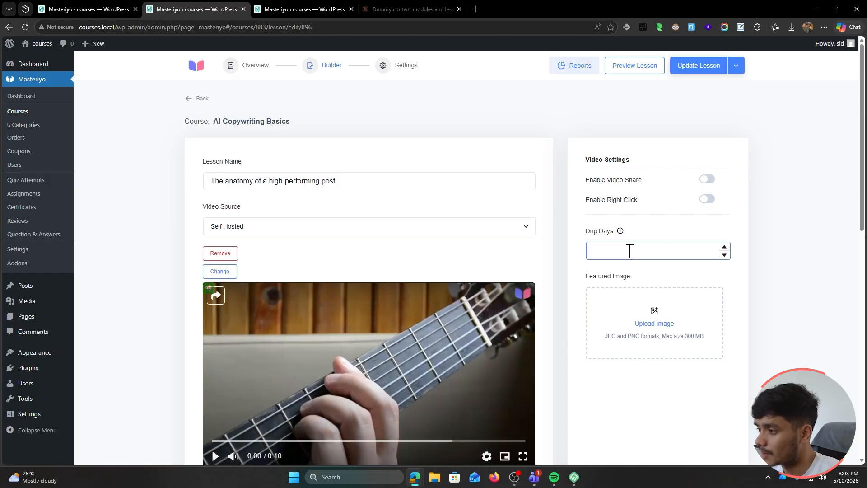
type("5")
key("Return")
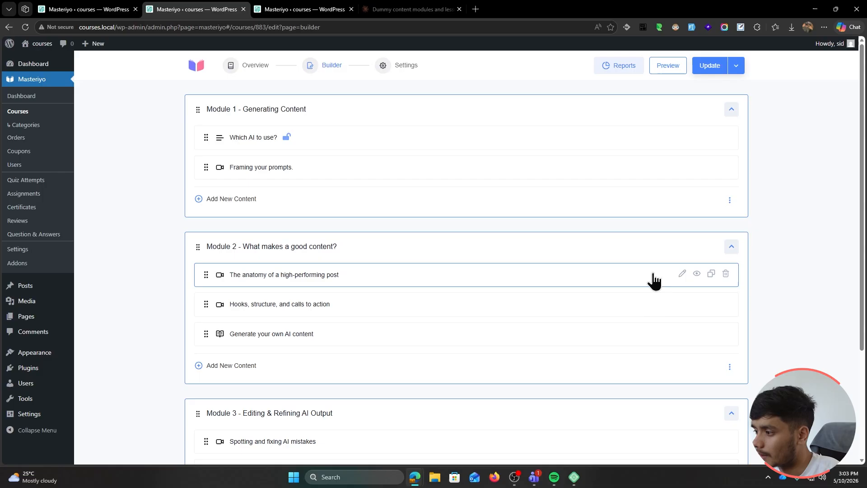
Check the Drip Days value of the Hooks, structure, and calls to action lesson
left_click(682, 304)
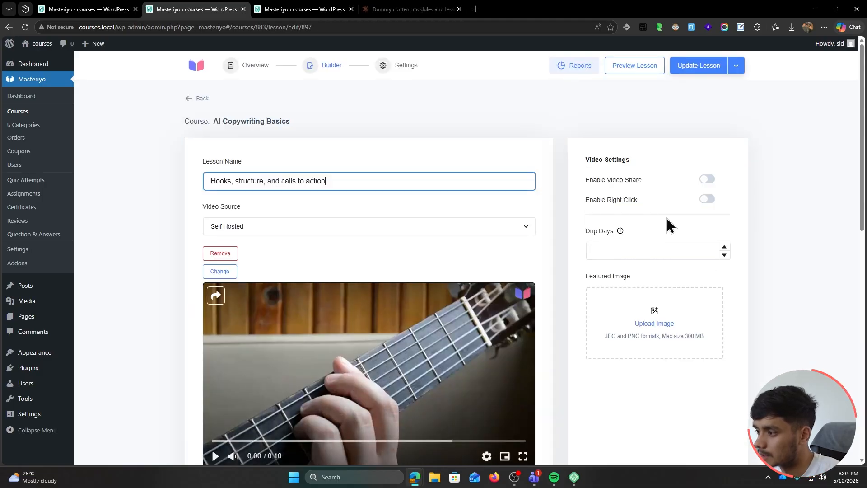
left_click(624, 251)
mouse_move(620, 233)
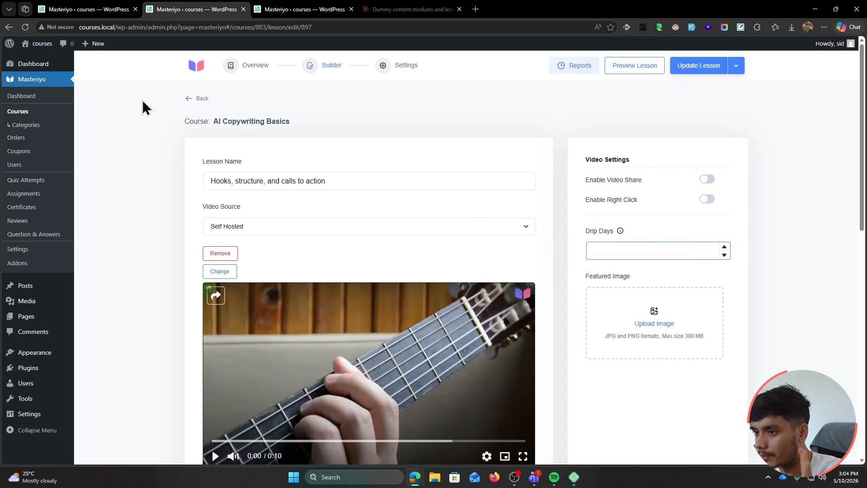
key("ctrl+Tab")
Scroll down the Addons list and switch on the Gradebook addon
scroll(150, 232, "down", 4)
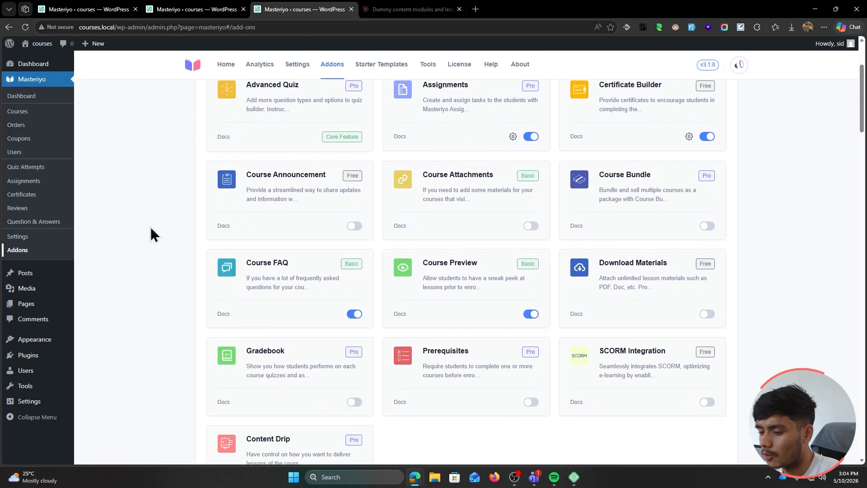
scroll(151, 232, "down", 1)
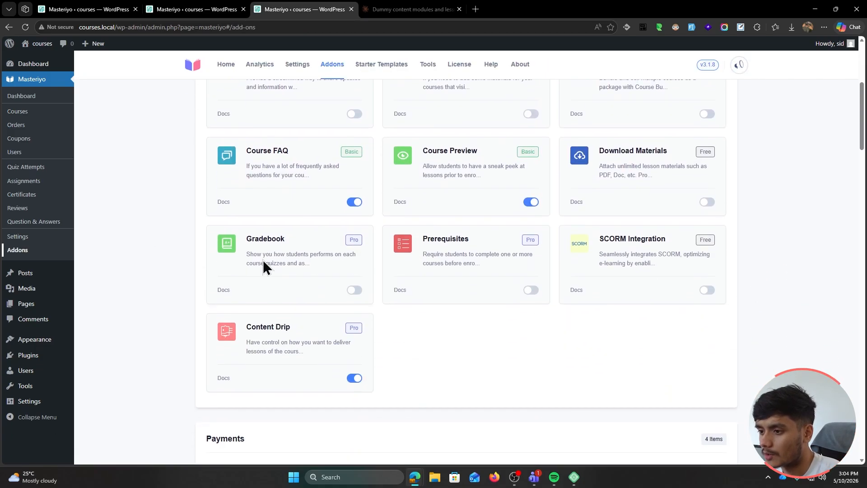
left_click(353, 290)
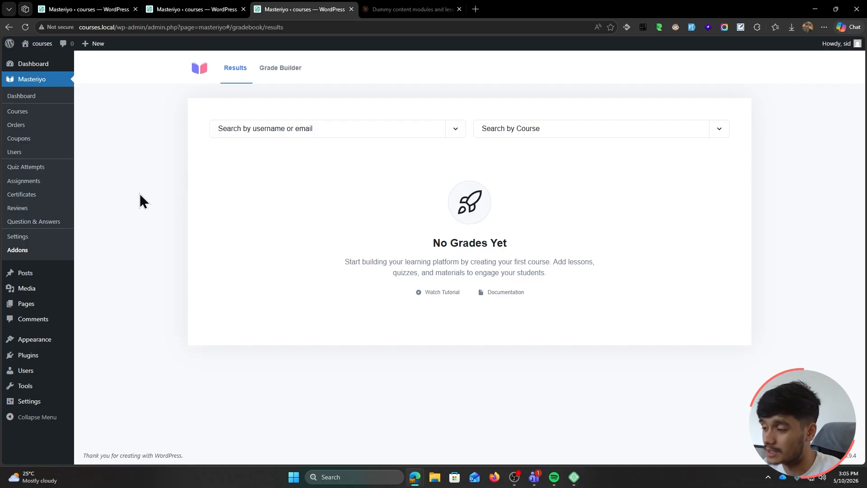
In Grade Builder, add a new grade named A worth 100 points
left_click(274, 70)
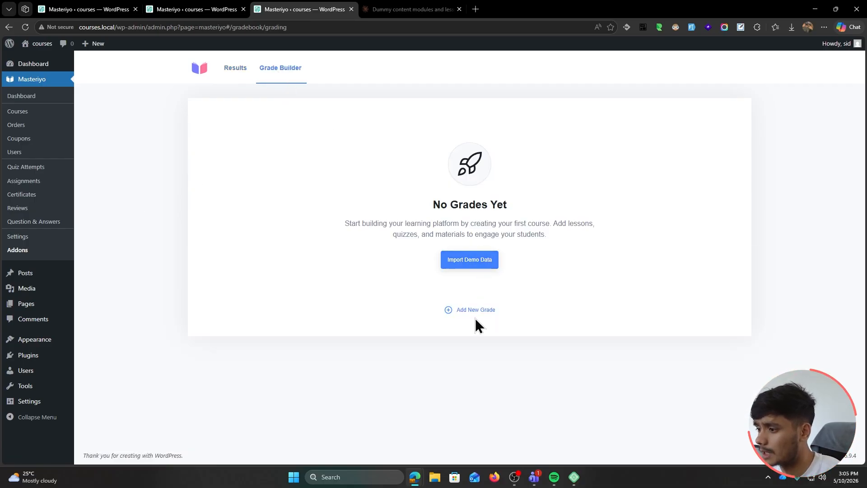
left_click(487, 315)
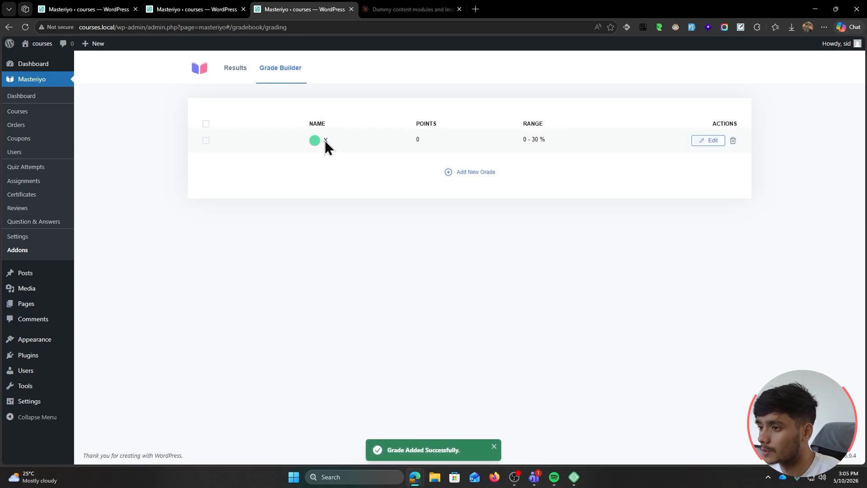
left_click(708, 141)
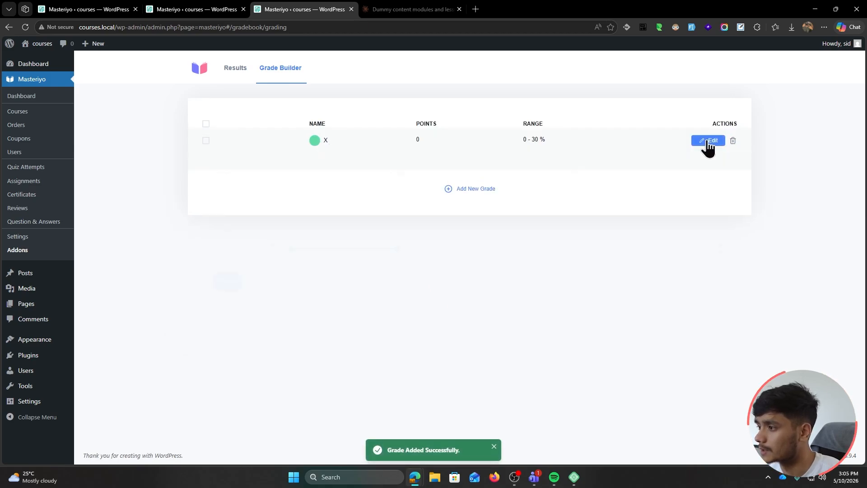
left_click(216, 189)
key("BackSpace")
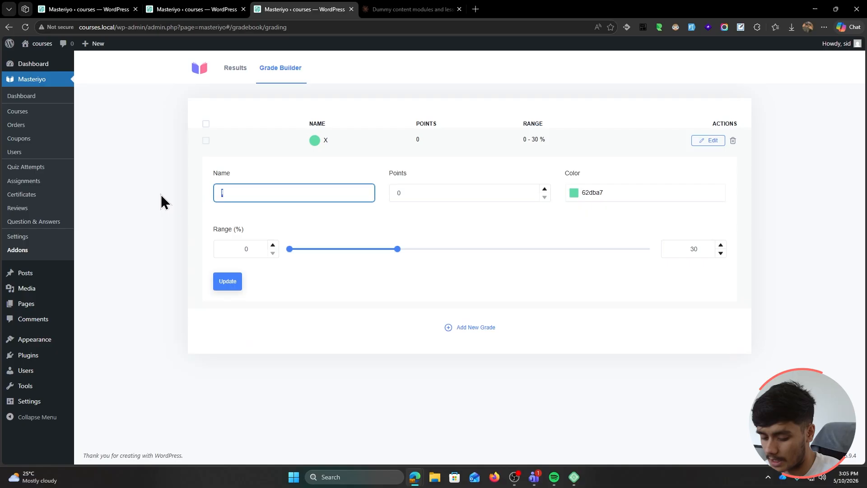
type("A")
key("Tab")
type("100")
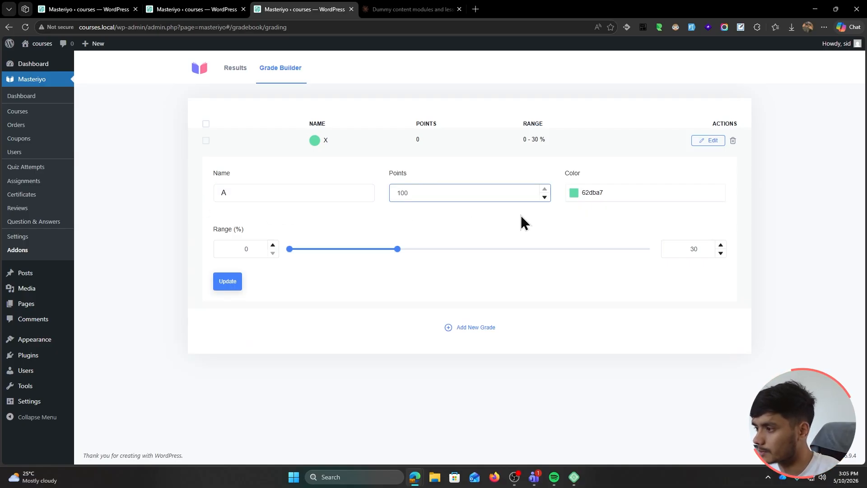
key("Tab")
Colour grade A red (ff4747), give it an 80–100% range, and save the grade settings
left_click(621, 194)
left_click_drag(609, 294, 523, 302)
left_click_drag(598, 231, 713, 169)
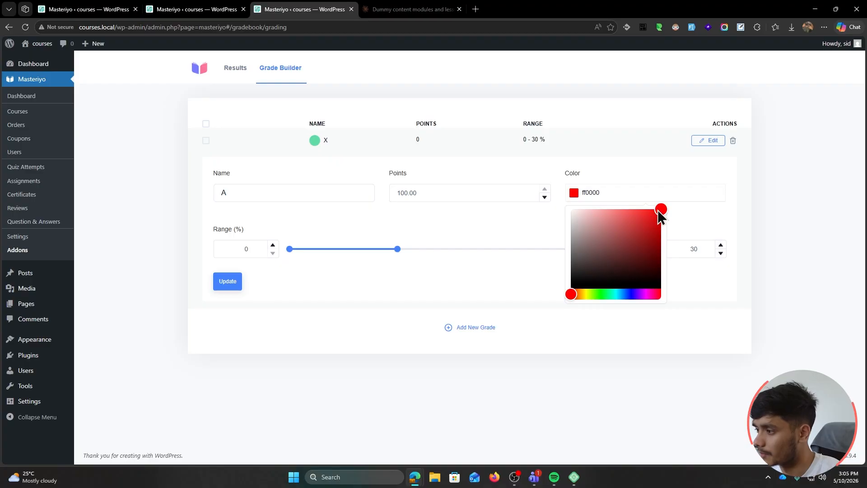
left_click_drag(658, 210, 635, 205)
double_click(259, 249)
left_click(394, 224)
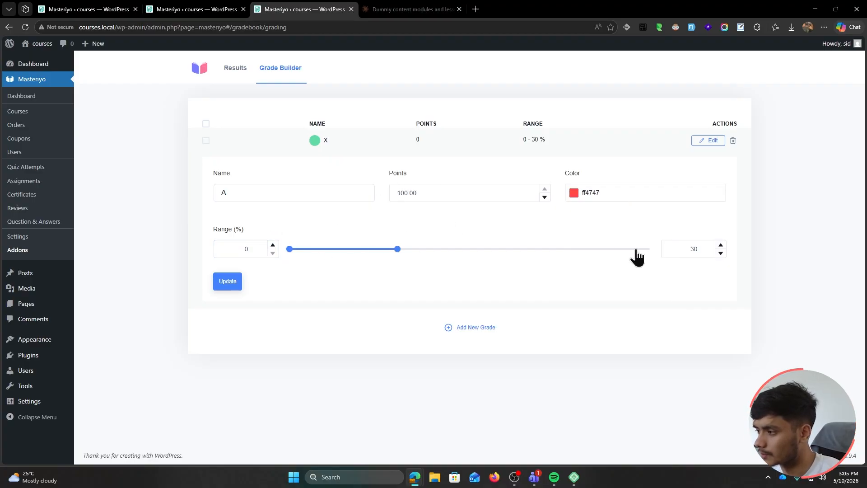
double_click(248, 248)
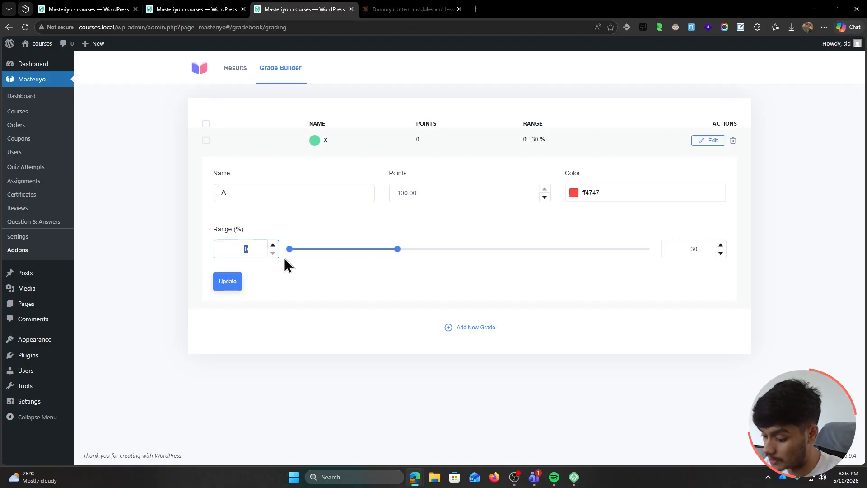
type("80")
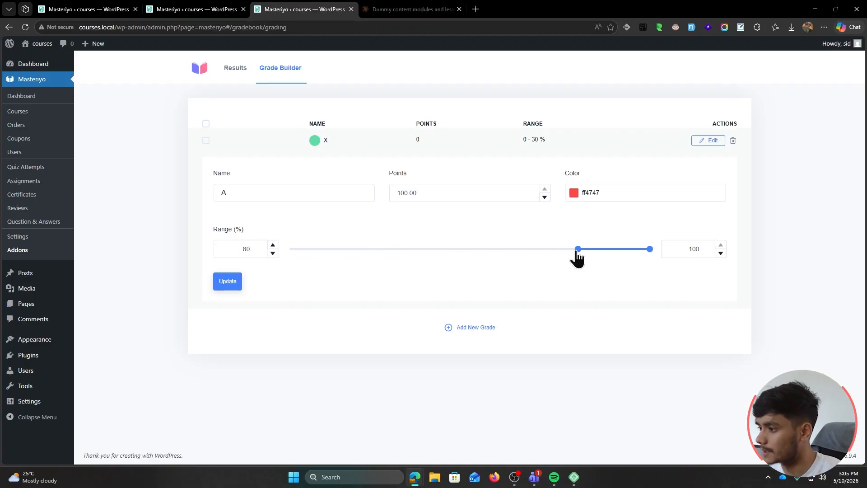
left_click(227, 284)
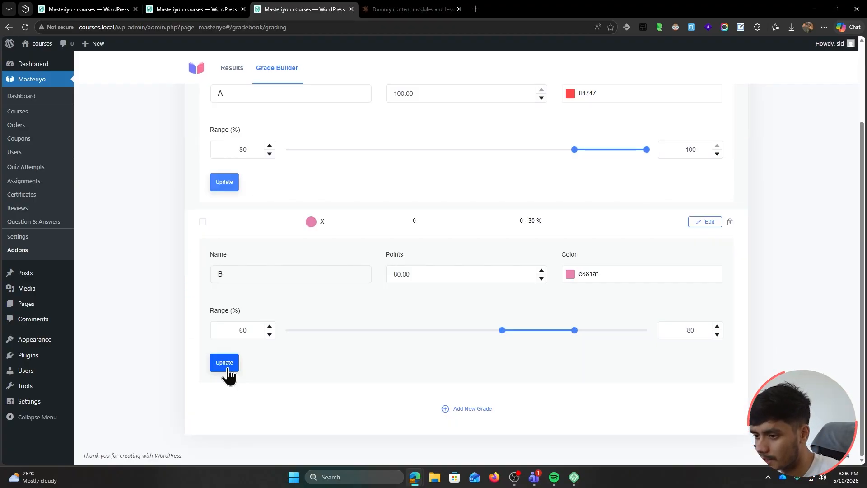
left_click(226, 363)
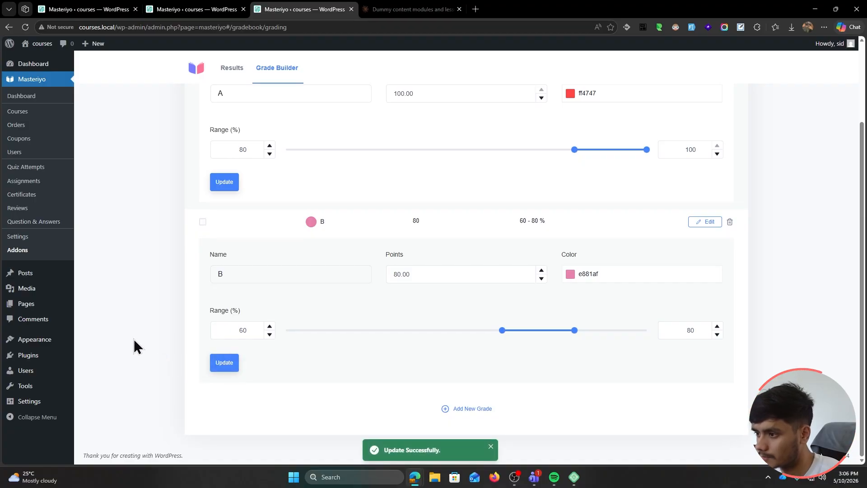
scroll(137, 346, "up", 1)
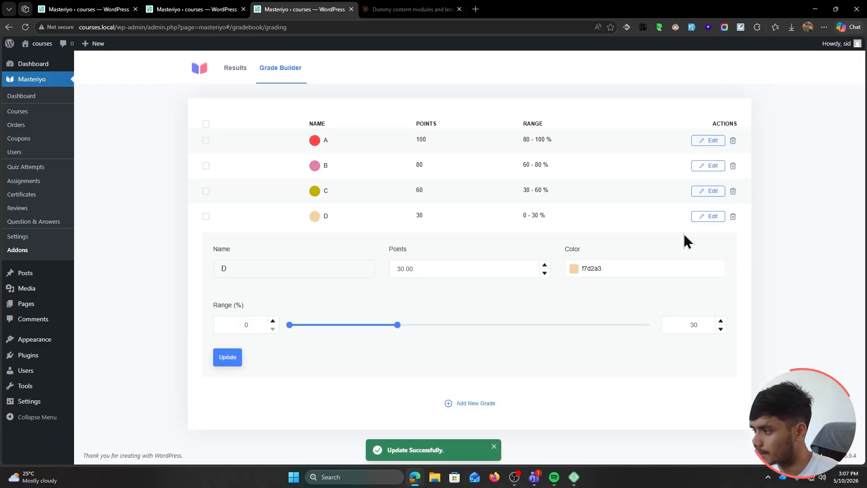
Collapse grade D's form, look over the gradebook Results, and bring up All Courses
left_click(704, 217)
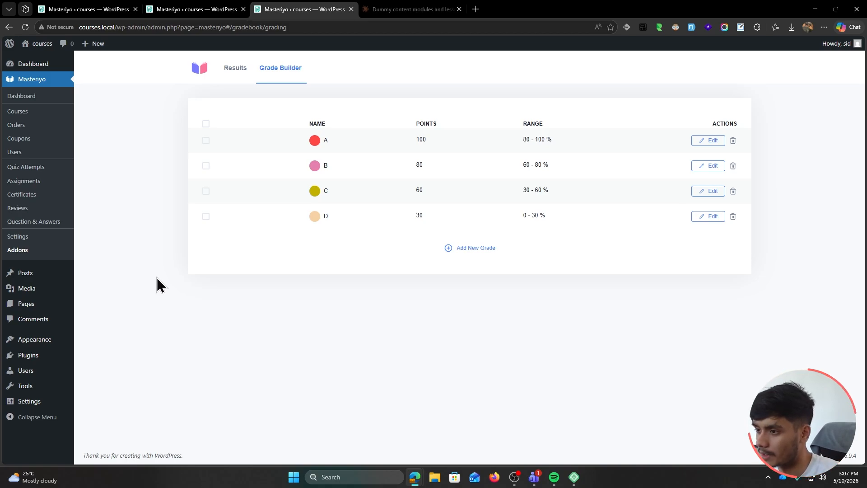
left_click(234, 69)
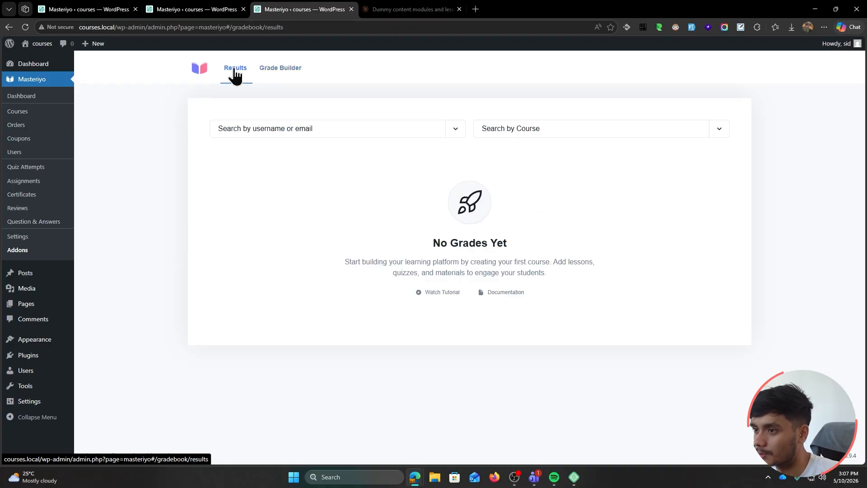
left_click(285, 71)
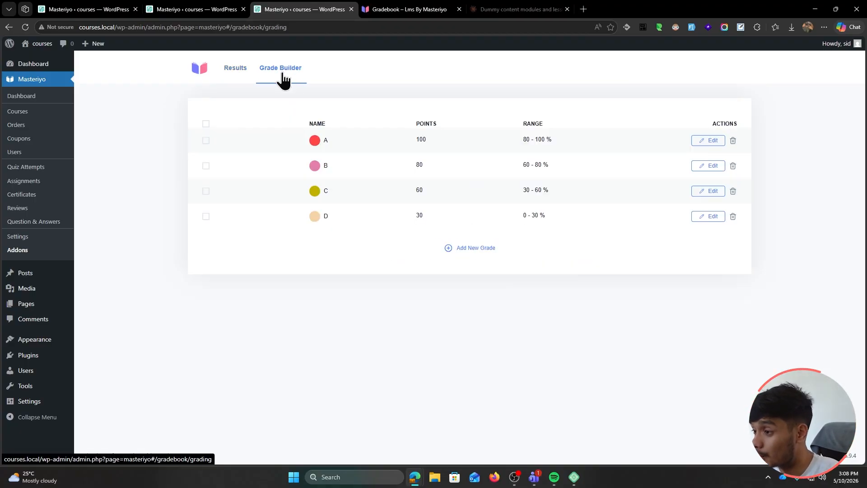
left_click(238, 80)
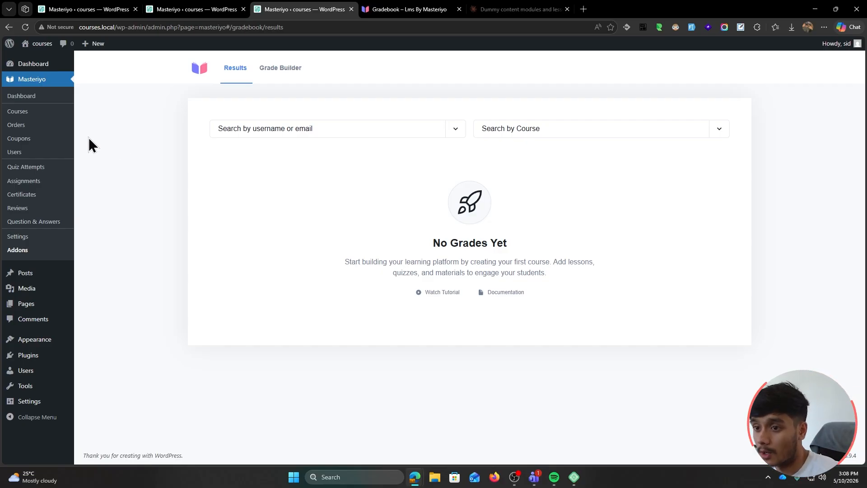
left_click(38, 114)
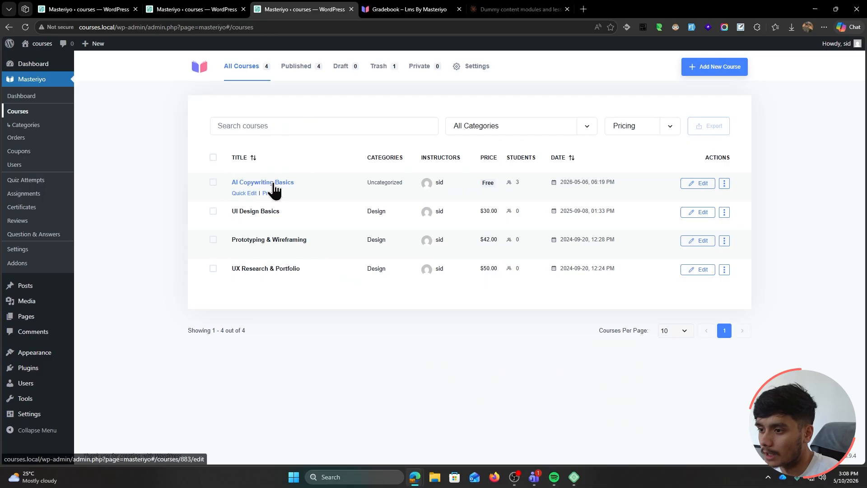
Open settings for the Let's test out what you learned! quiz and check its Quiz Weight of 1
left_click(269, 183)
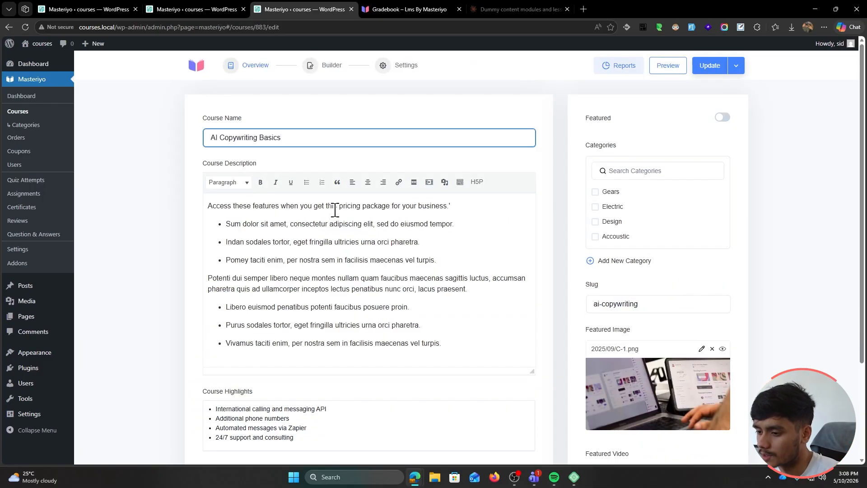
left_click(321, 71)
scroll(176, 271, "down", 3)
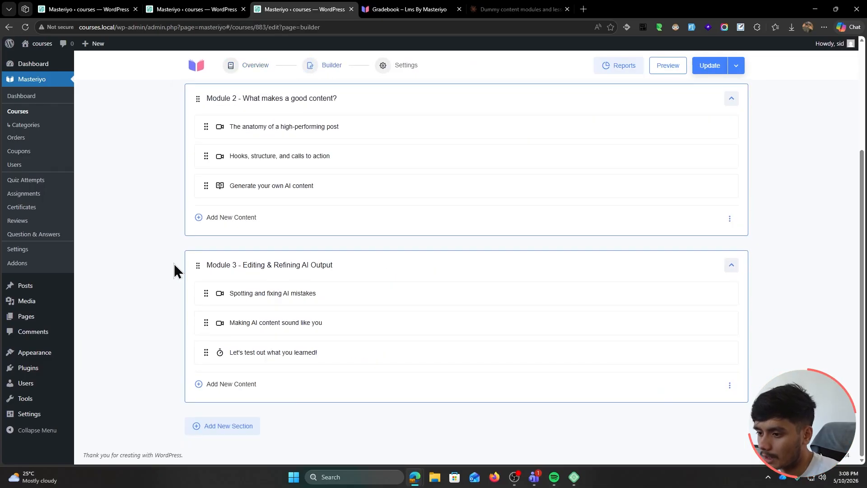
left_click(682, 354)
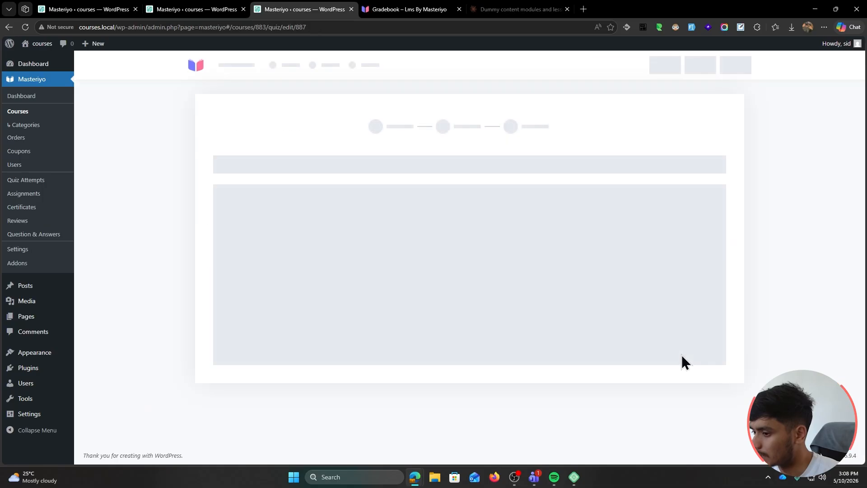
left_click(525, 151)
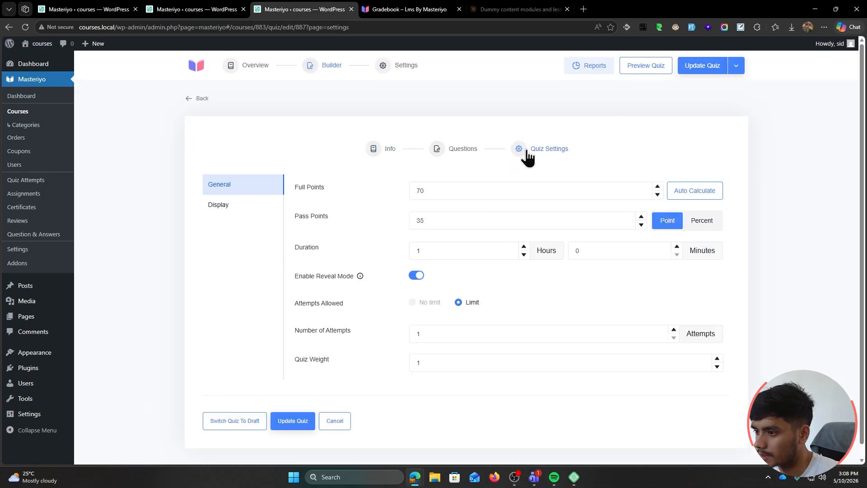
left_click(377, 153)
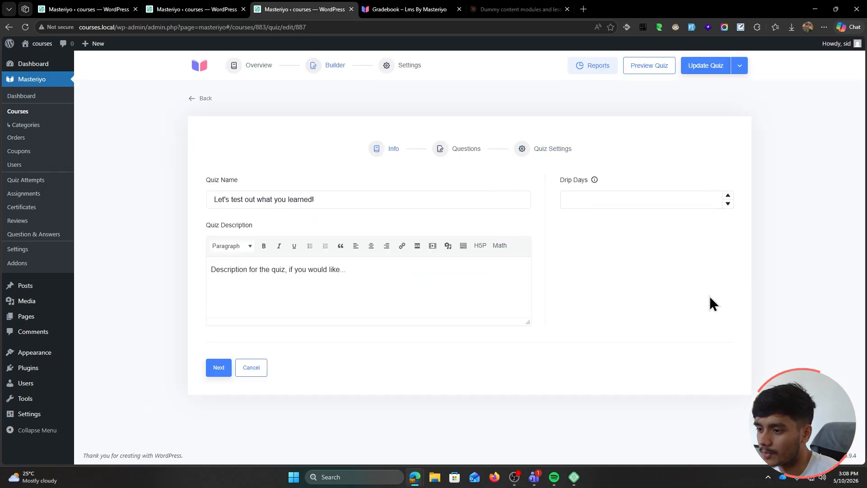
left_click(521, 151)
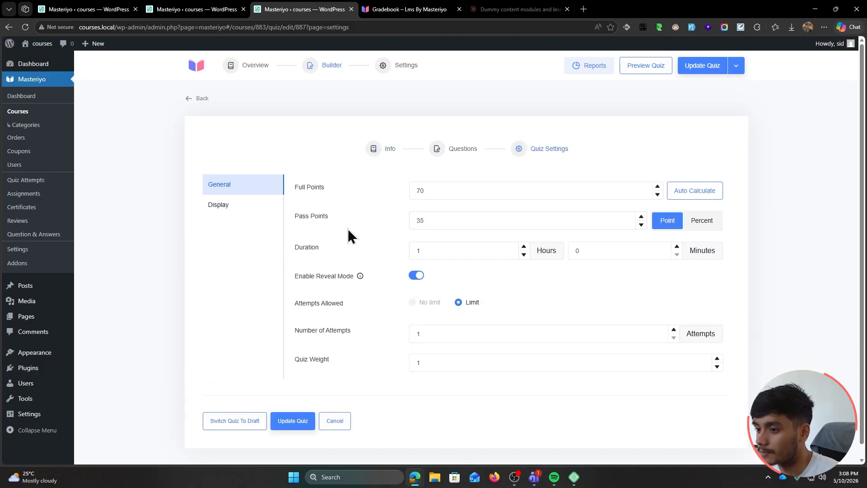
scroll(362, 266, "down", 1)
left_click(439, 354)
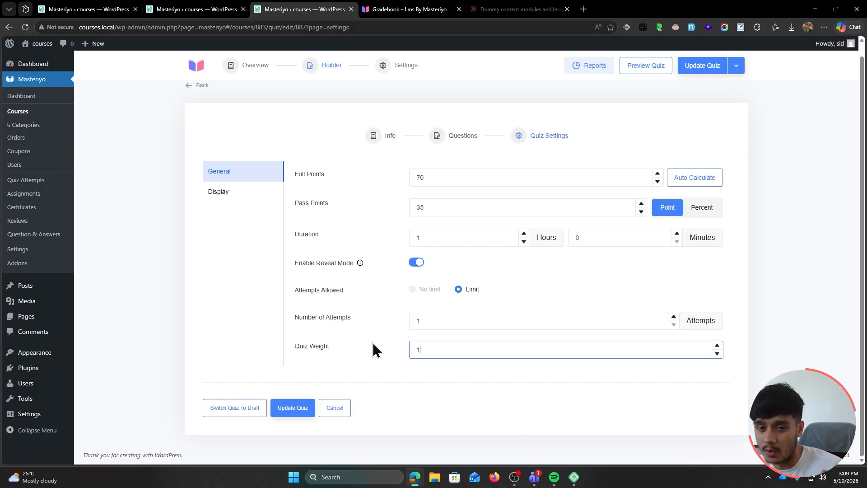
Read the Gradebook docs' Quiz Weight section, final-grade formula steps and worked three-quiz example
key("ctrl+Tab")
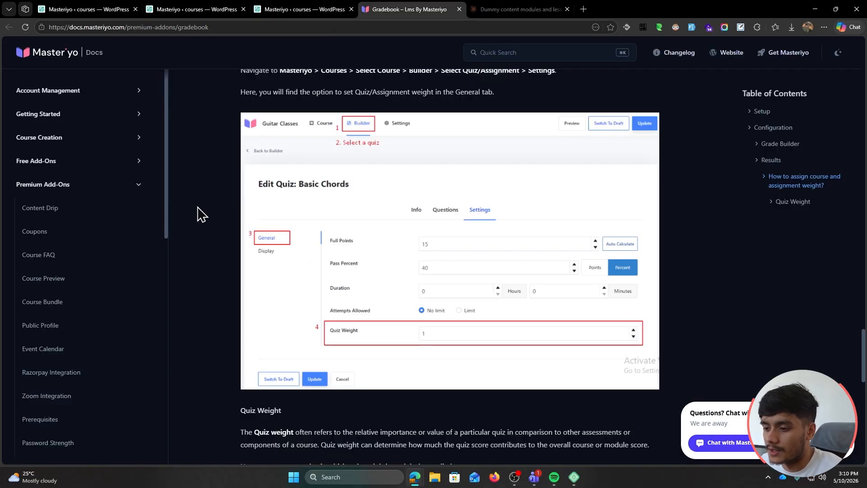
scroll(197, 215, "down", 3)
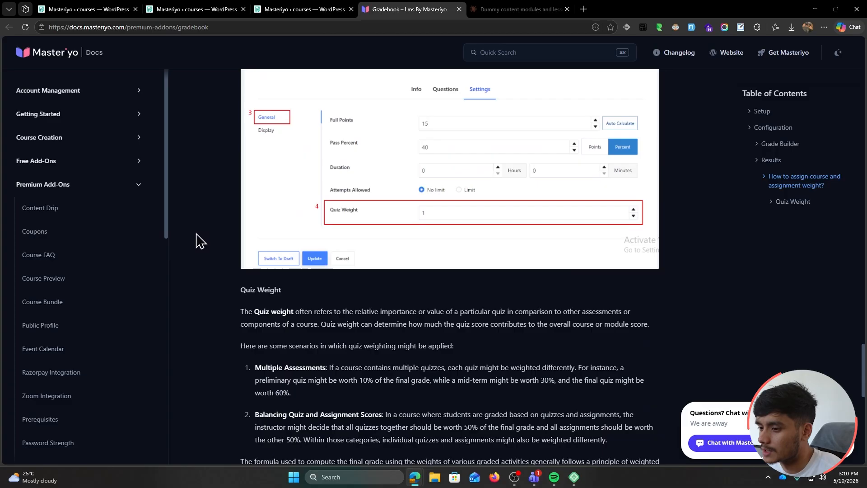
scroll(197, 240, "down", 3)
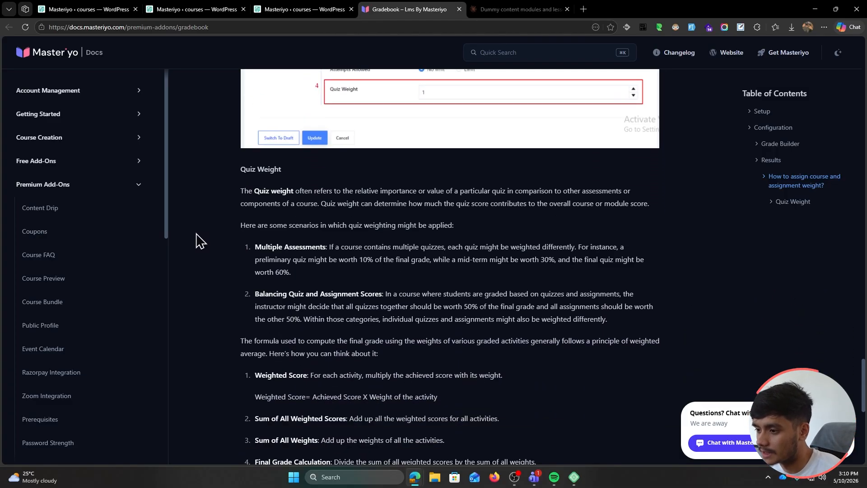
scroll(197, 240, "down", 1)
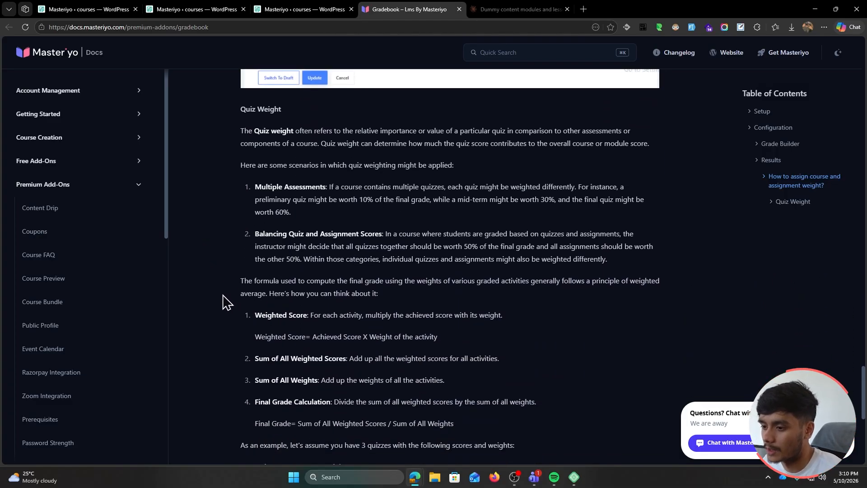
scroll(223, 301, "down", 2)
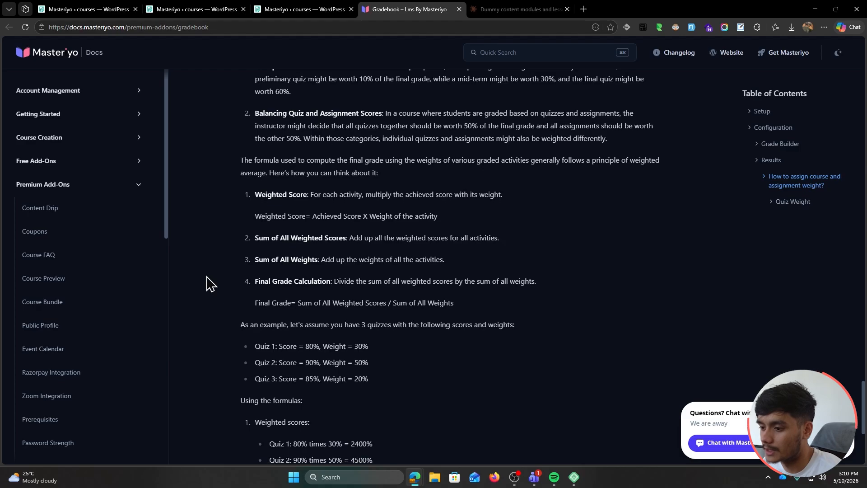
scroll(207, 283, "down", 1)
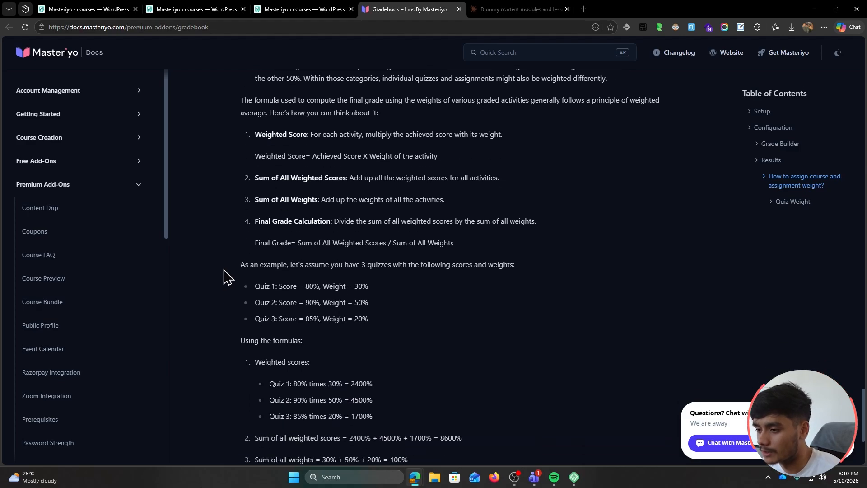
scroll(224, 274, "down", 2)
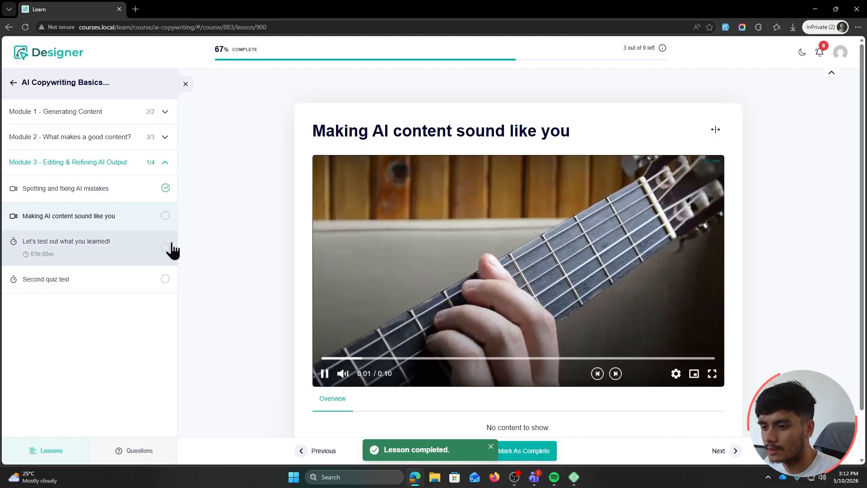
Mark the video lesson complete, then start and submit the first Module 3 quiz
left_click(550, 450)
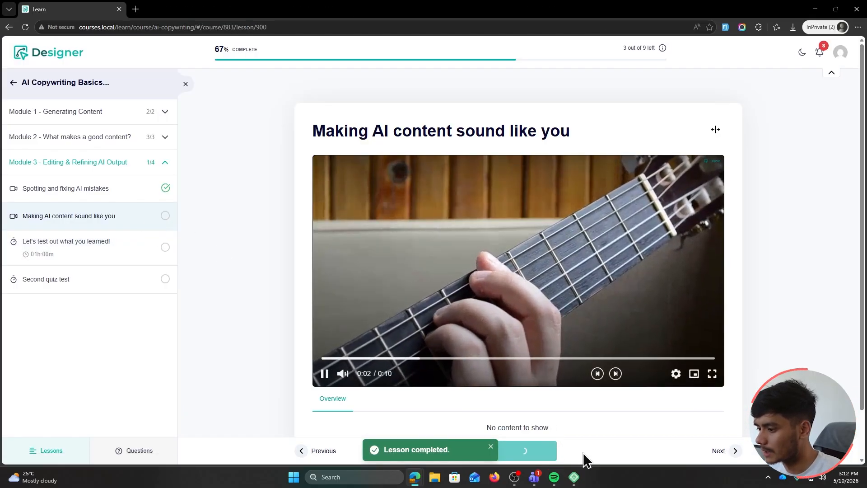
left_click(734, 451)
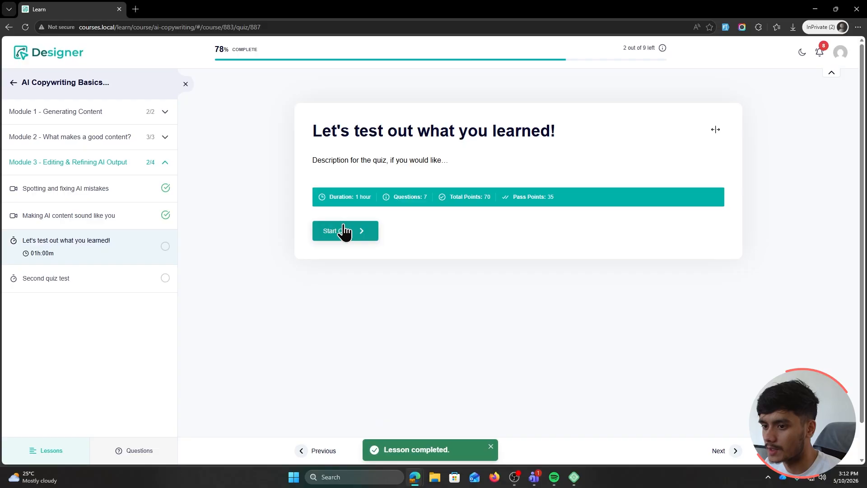
left_click(345, 232)
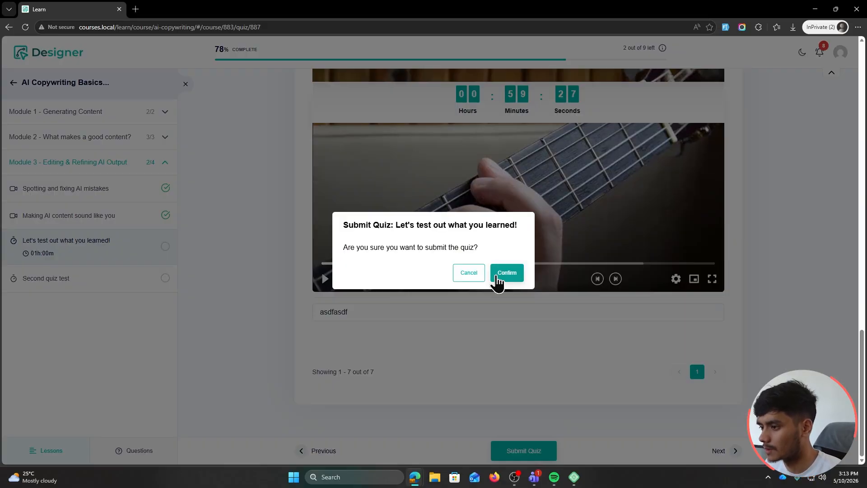
left_click(501, 274)
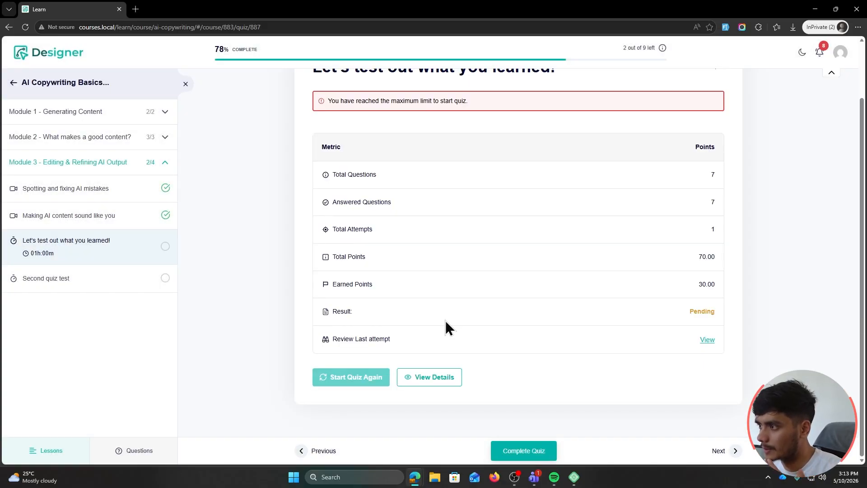
Answer True on Second quiz test, submit and complete it, bringing the course to 100%
left_click(717, 450)
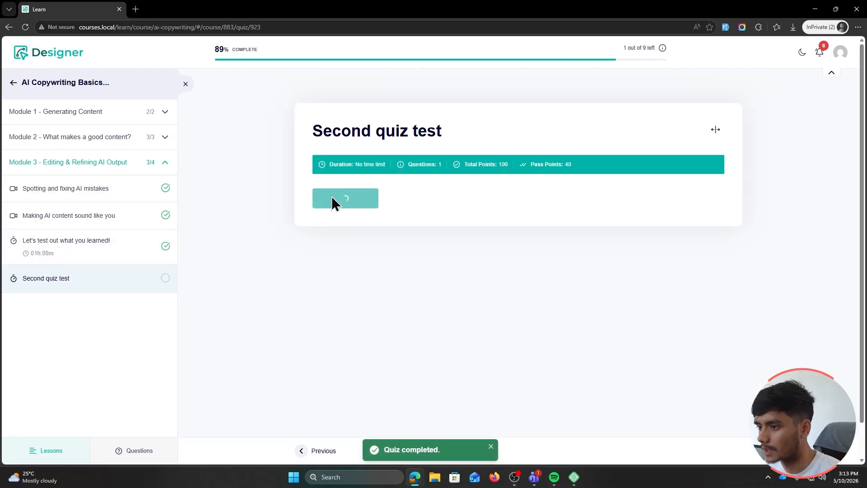
left_click(332, 197)
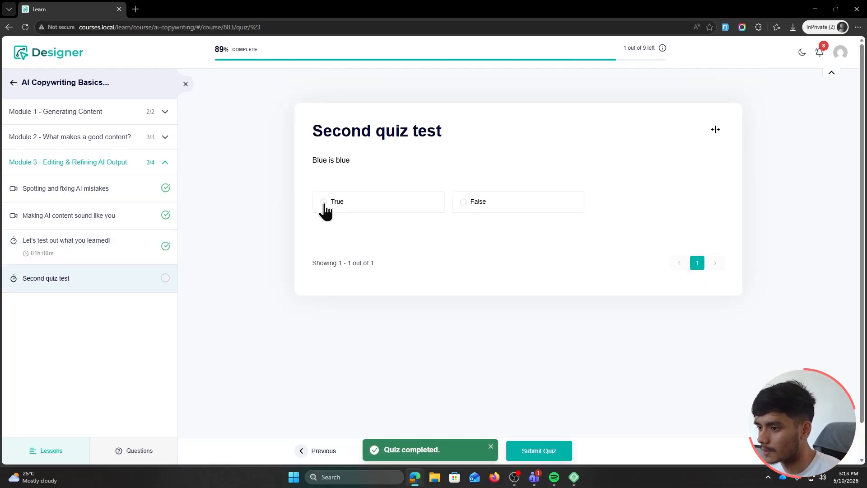
left_click(331, 202)
left_click(538, 448)
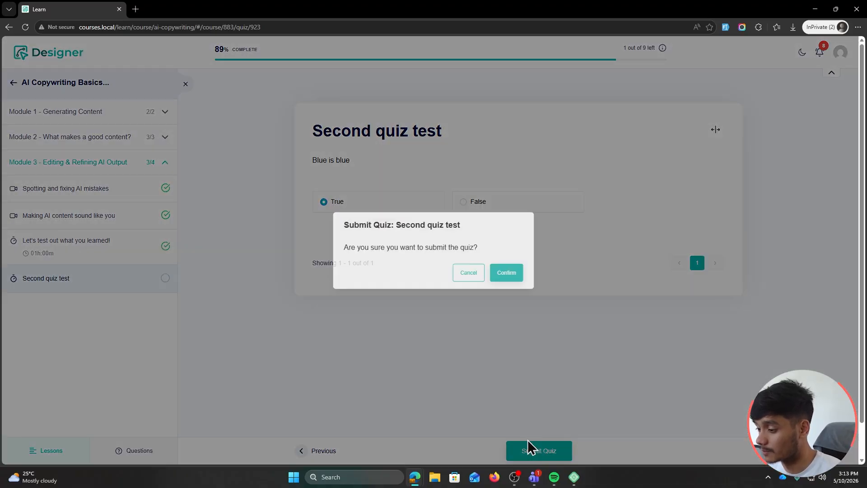
left_click(506, 272)
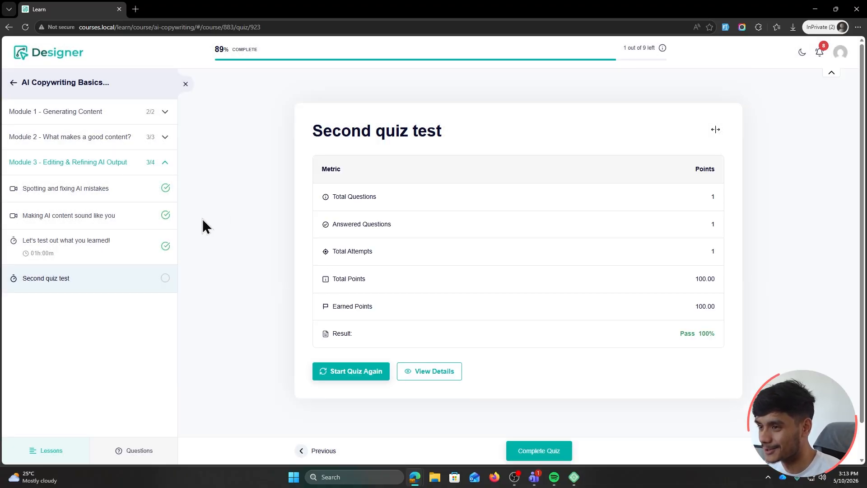
left_click(538, 450)
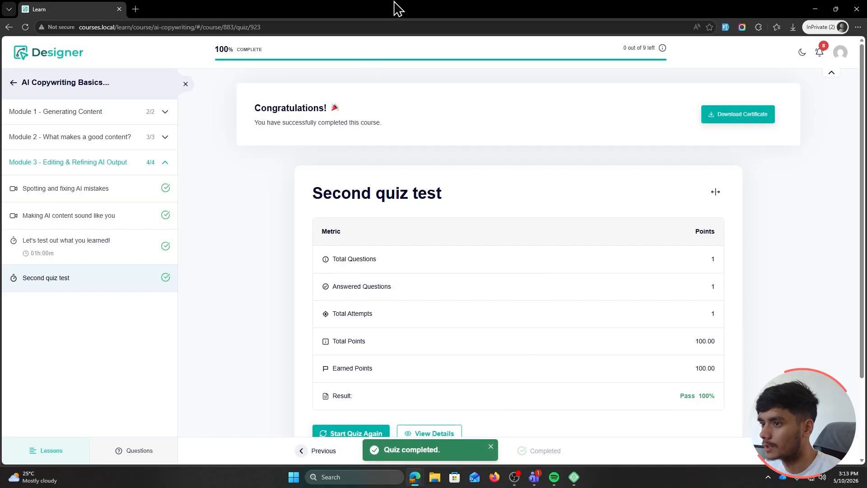
key("alt+Tab")
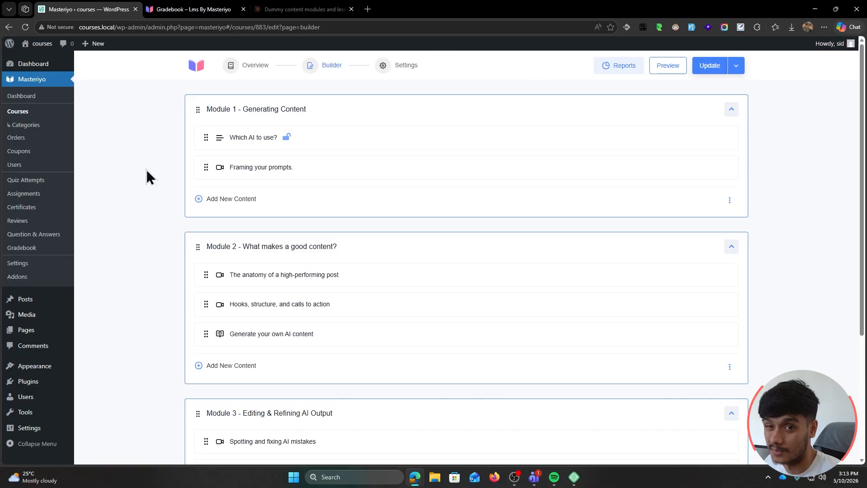
Open the student's AI Copywriting Basics grade details in Gradebook, and Quiz Attempts in a new tab
left_click(24, 248)
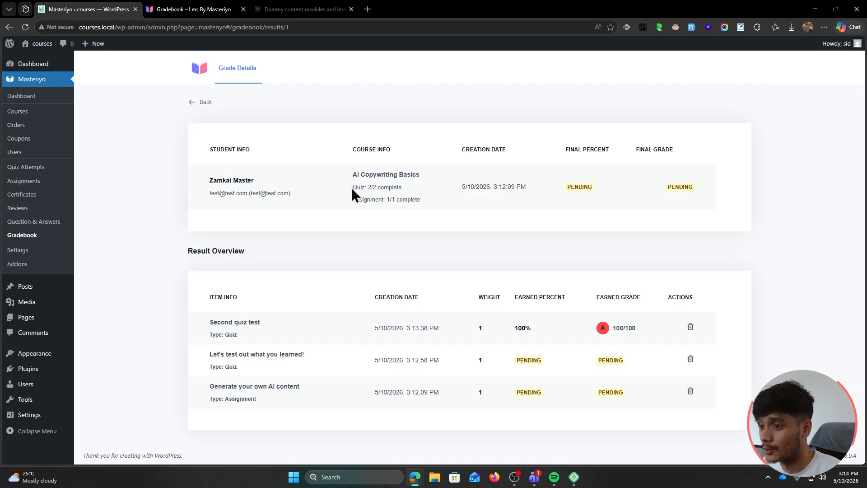
left_click_drag(352, 203, 409, 221)
left_click(409, 221)
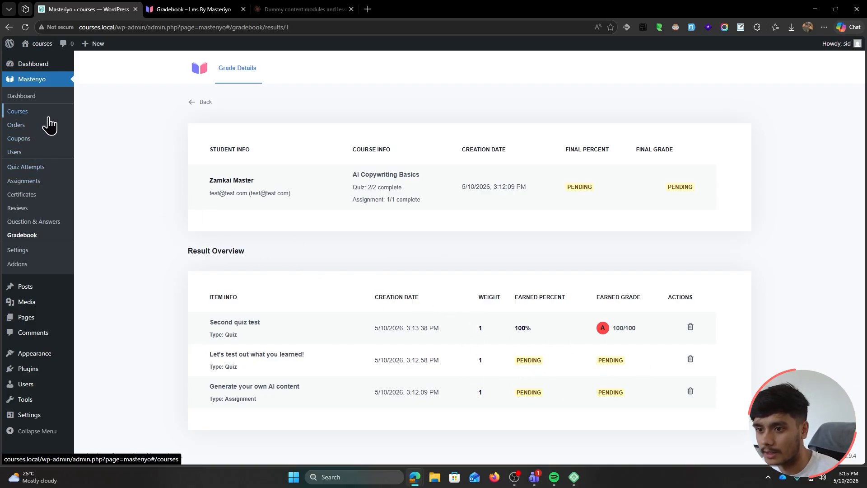
middle_click(25, 167)
In the student's quiz attempt, give the website-copy essay question 10 points and mark it correct
left_click(193, 10)
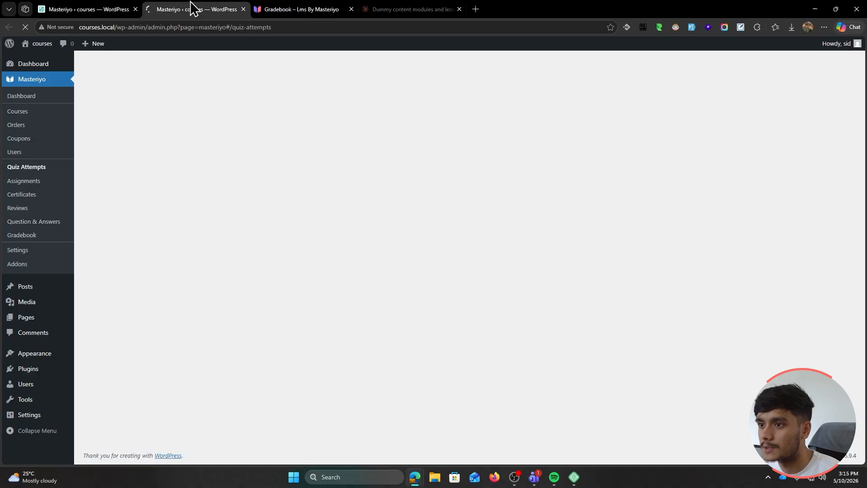
left_click(696, 258)
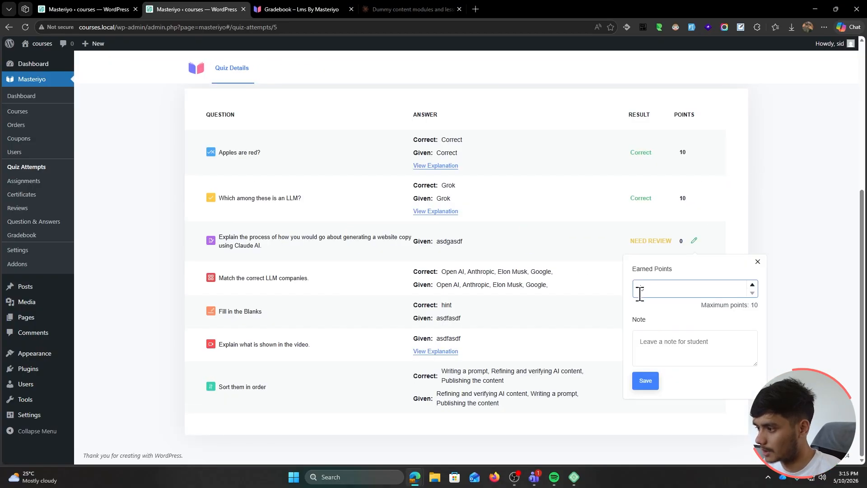
type("10")
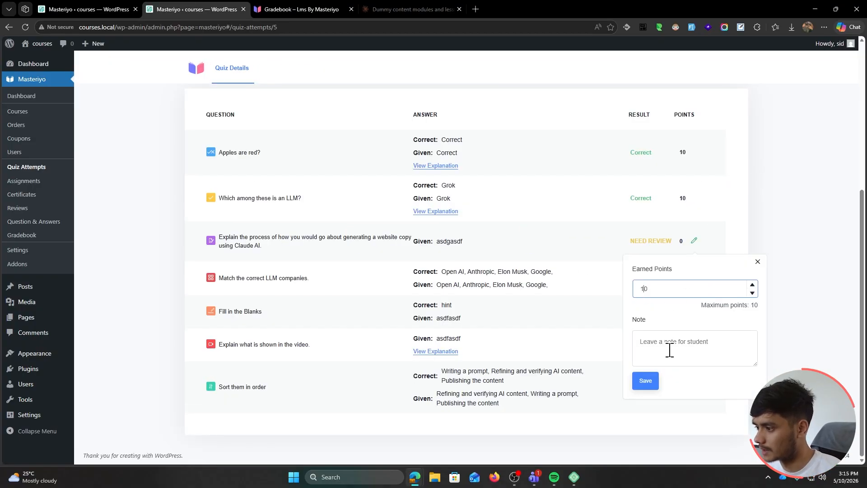
left_click(669, 348)
left_click(647, 380)
left_click(661, 240)
left_click(670, 268)
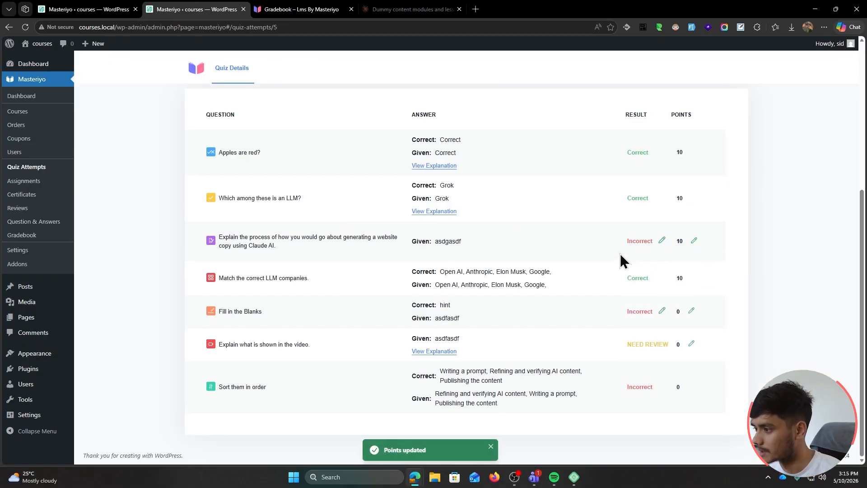
Give Fill in the Blanks 10 earned points and mark it correct
left_click(689, 311)
left_click(638, 188)
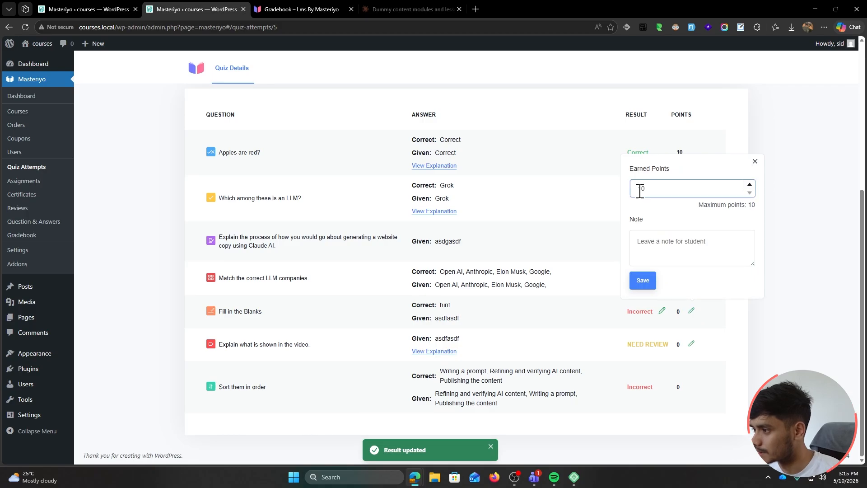
type("10")
left_click(641, 279)
left_click(662, 311)
left_click(690, 337)
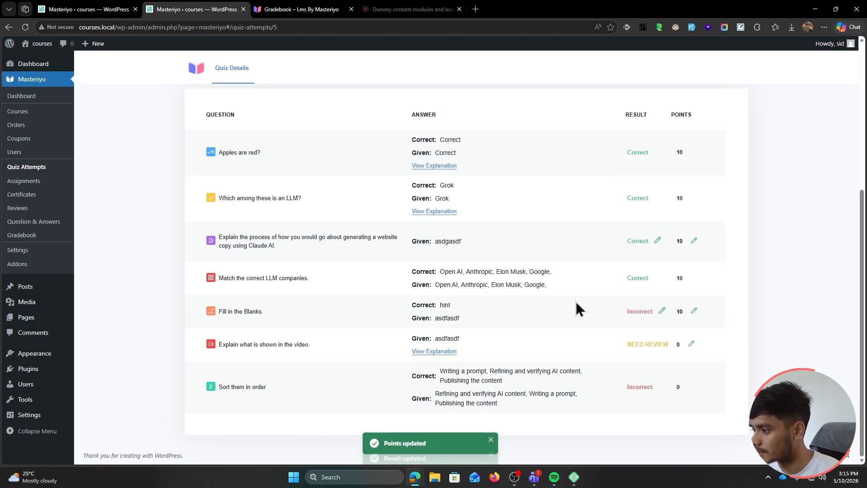
left_click_drag(654, 390, 576, 391)
left_click(567, 391)
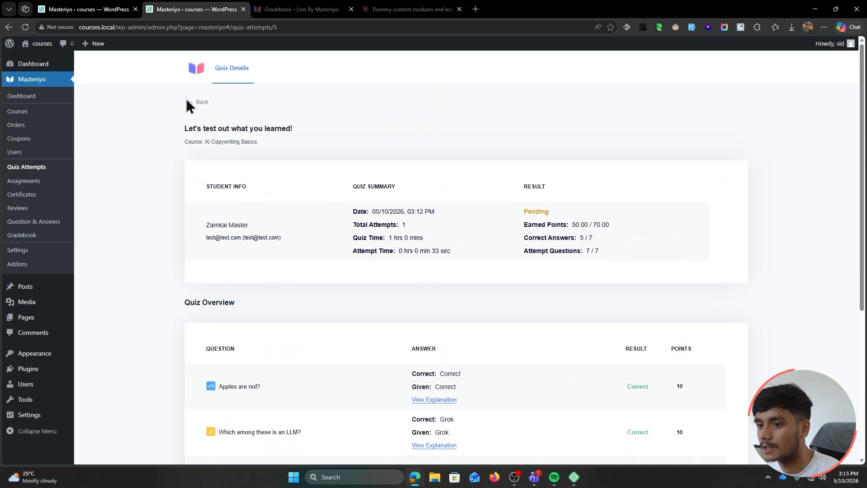
Review the student's assignment submission: 10 points, note 'Nice jOb!', marked reviewed and saved
left_click(187, 101)
left_click(32, 182)
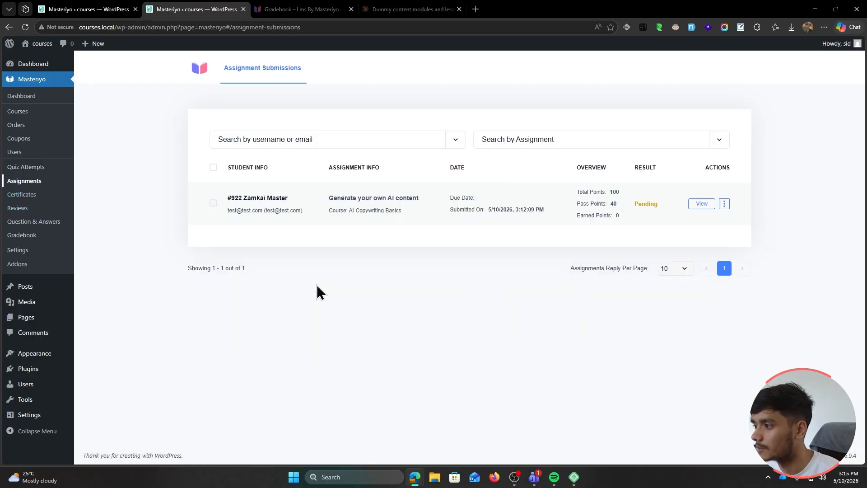
left_click(702, 204)
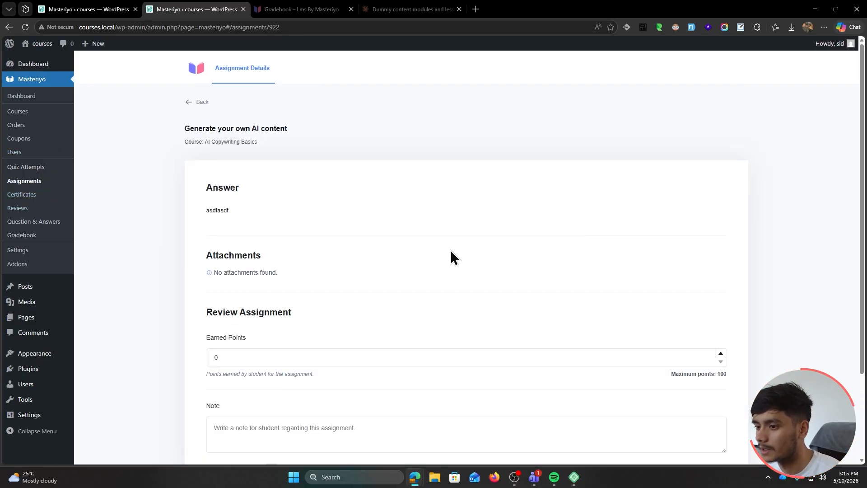
scroll(451, 251, "down", 3)
left_click(253, 257)
type("10")
left_click(362, 320)
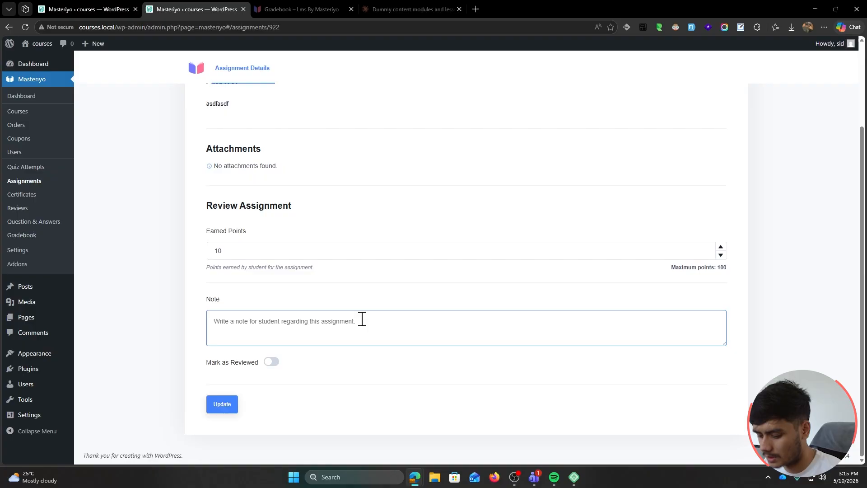
type("Nice jOb!")
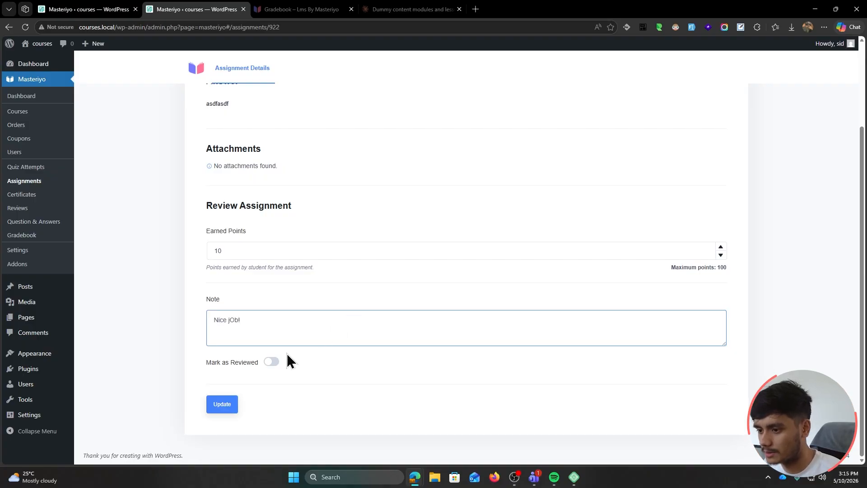
left_click(265, 362)
left_click(208, 403)
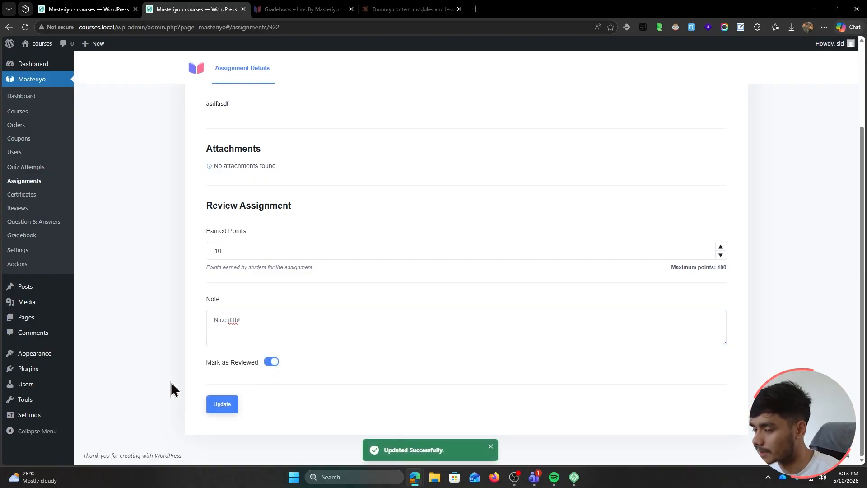
Reload the grade details and award the video question 10 points
left_click(77, 10)
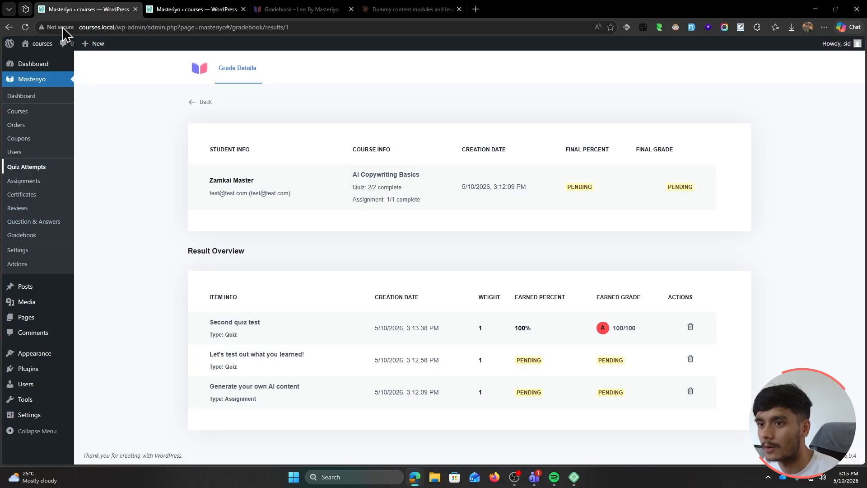
left_click(26, 28)
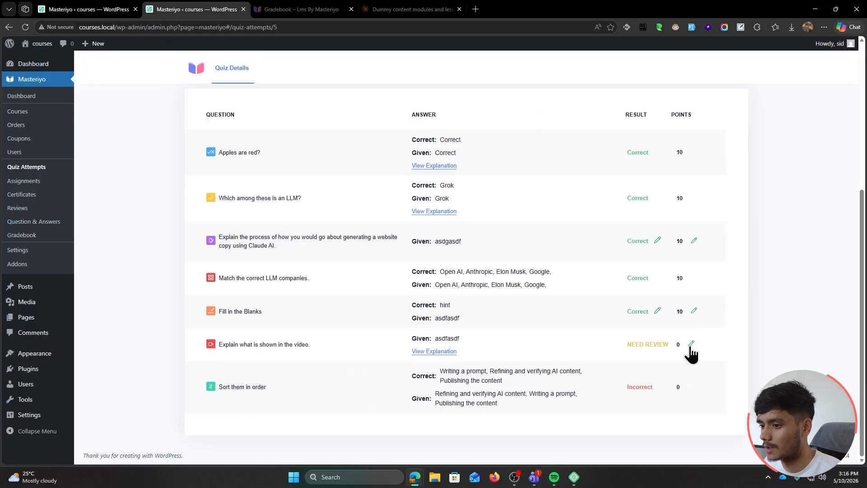
left_click(691, 344)
left_click(636, 221)
type("10")
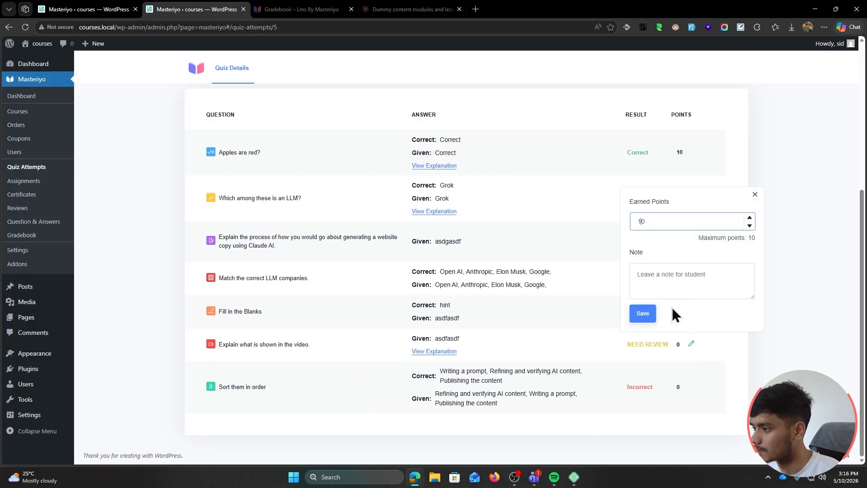
left_click(644, 315)
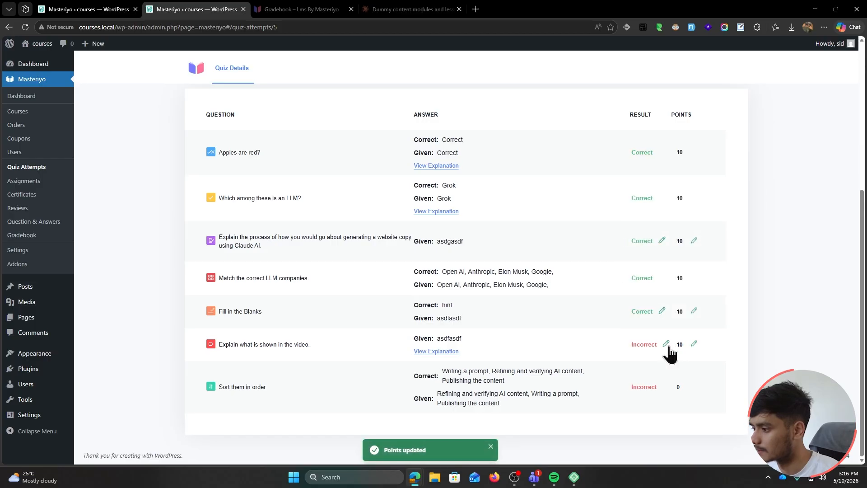
left_click(9, 27)
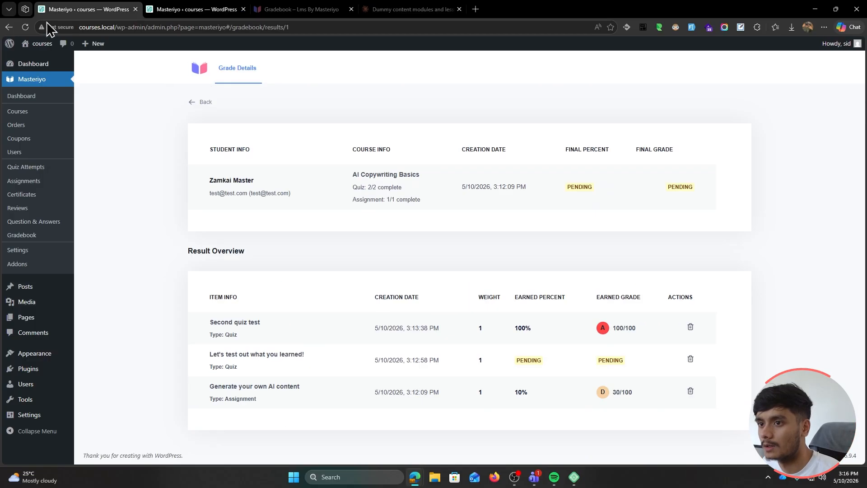
Reload Grade Details and check the assignment at 50% (C) and final grade 78.57%, B
left_click(25, 27)
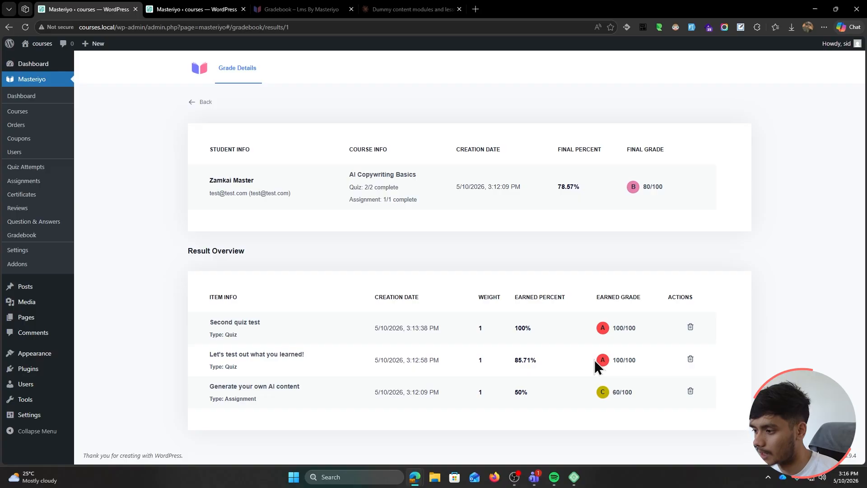
left_click_drag(210, 383, 630, 393)
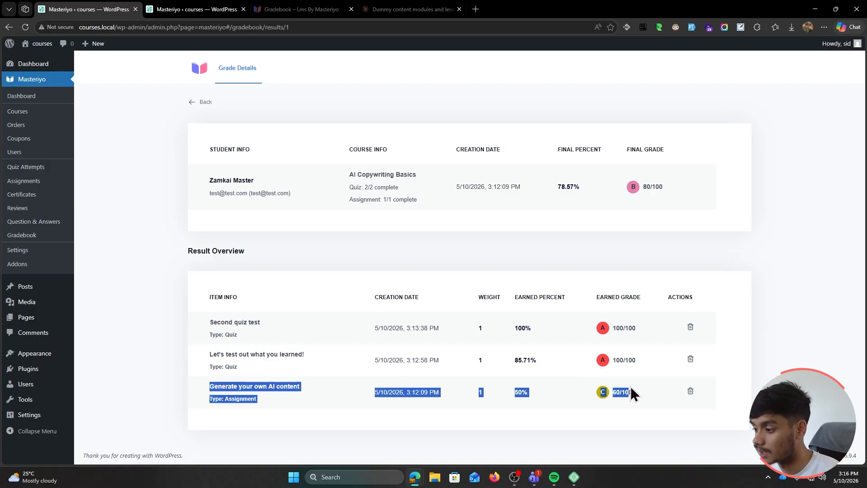
left_click(624, 425)
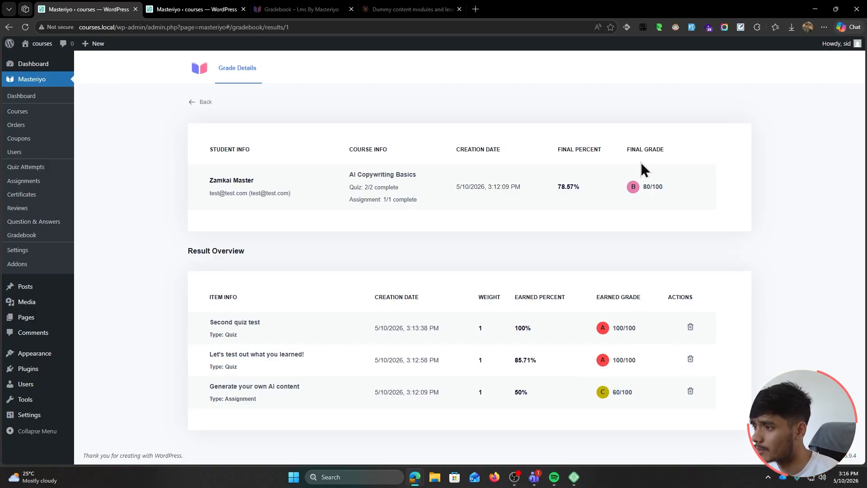
left_click(665, 219)
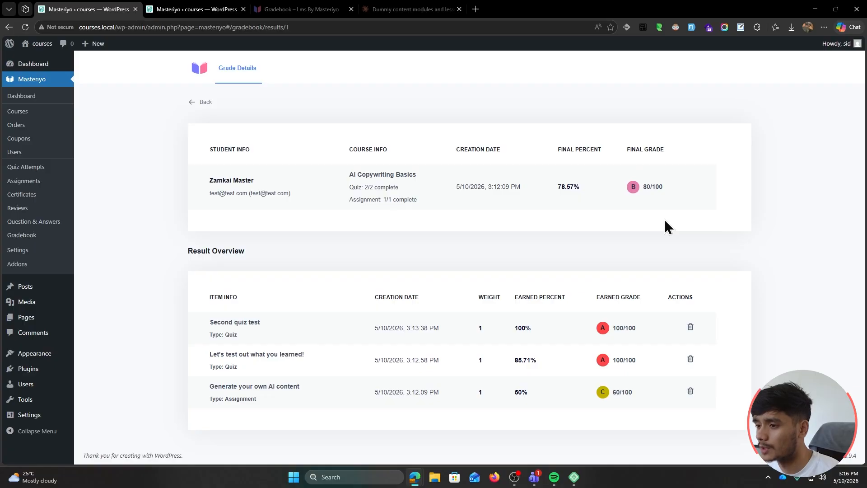
left_click_drag(556, 190, 593, 190)
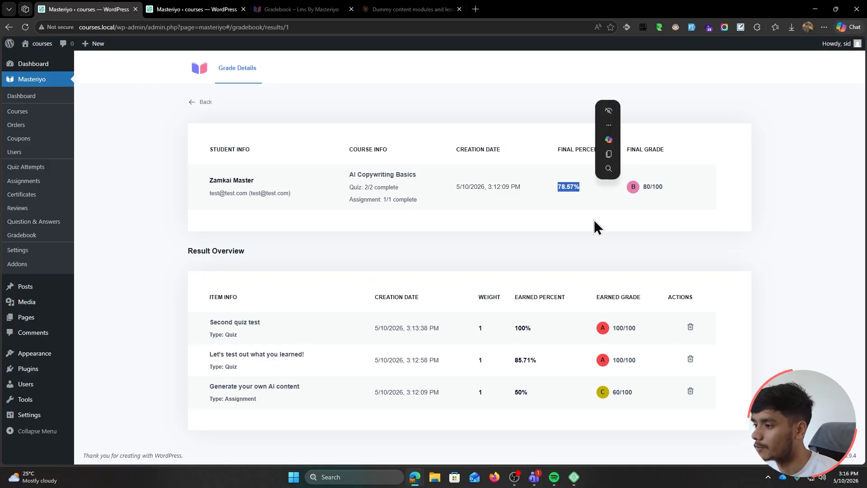
left_click(595, 223)
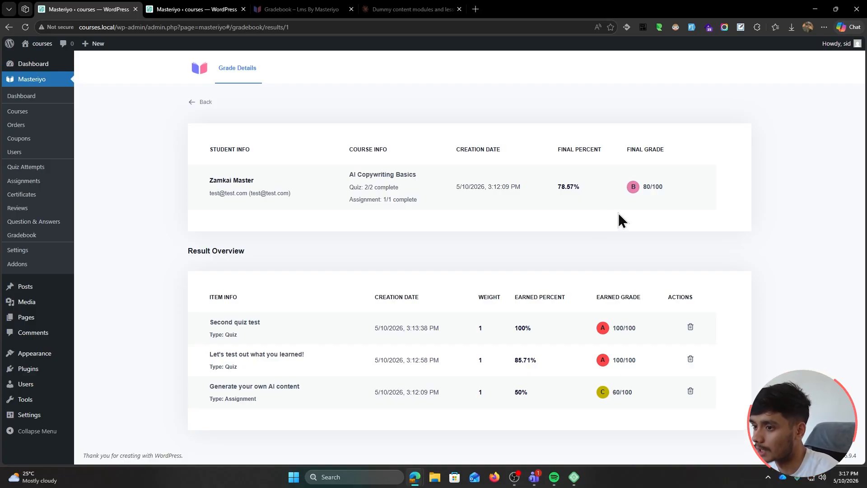
Switch on the Prerequisites addon in the Masteriyo Addons list, then go to Courses
left_click(18, 264)
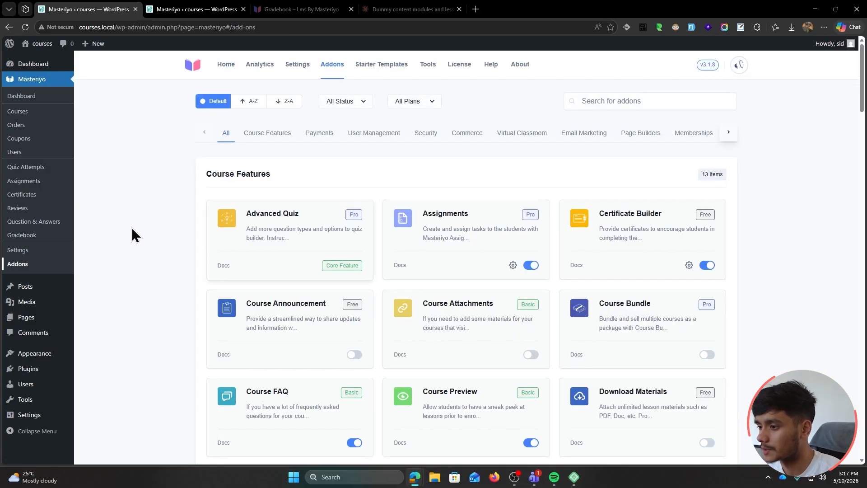
scroll(136, 227, "down", 5)
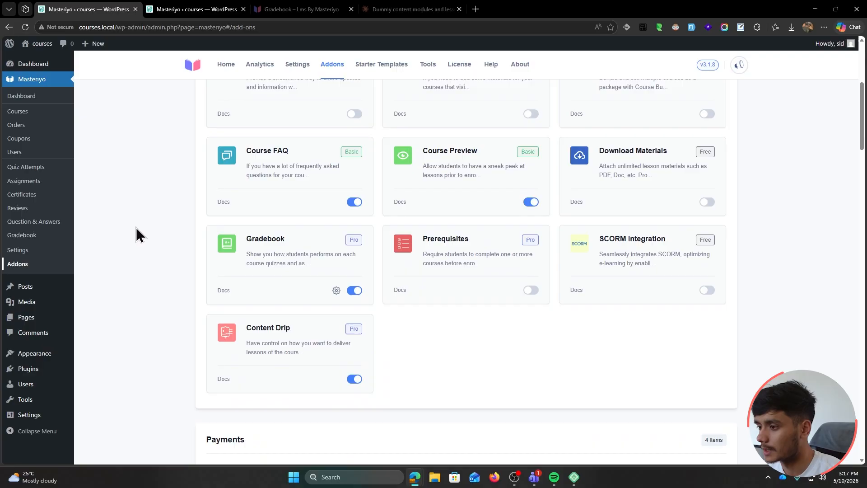
left_click(531, 290)
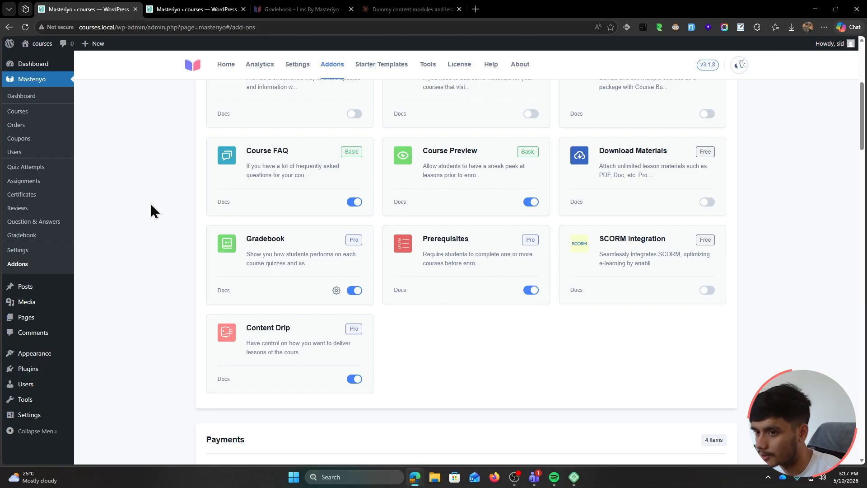
left_click(19, 112)
Enable prerequisites UI Design Basics and Prototyping & Wireframing on the first course and update it
left_click(265, 183)
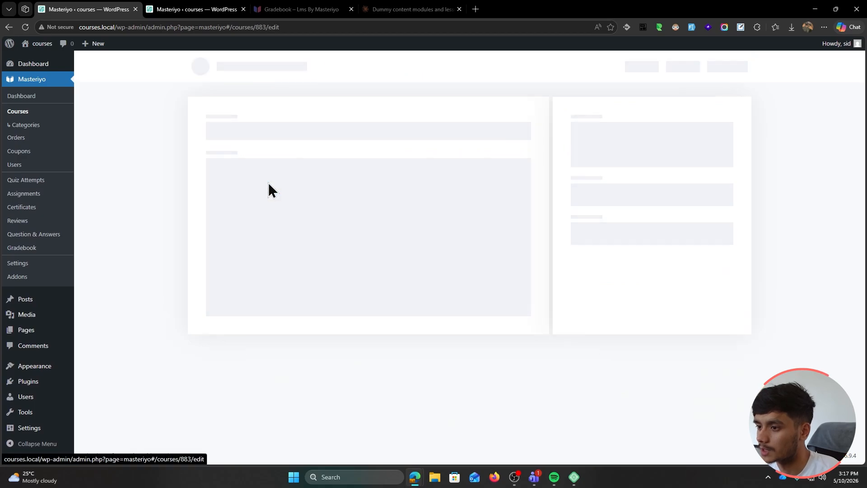
scroll(551, 246, "down", 3)
scroll(551, 245, "up", 3)
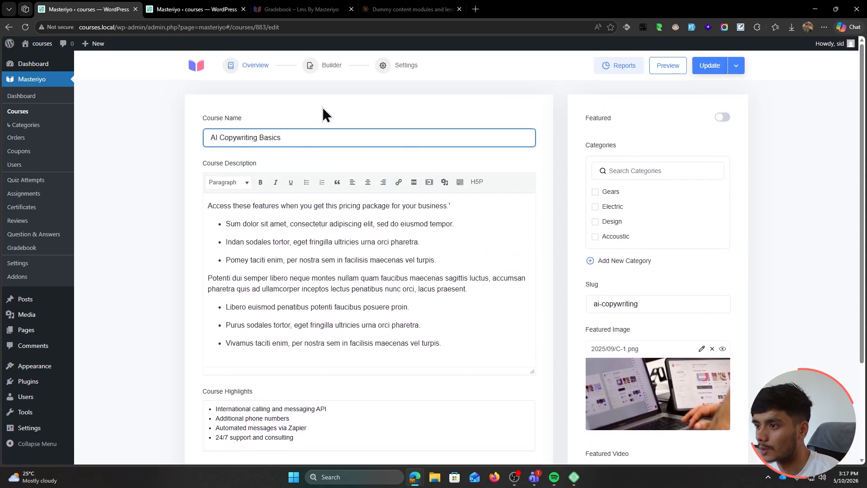
left_click(388, 67)
left_click(236, 267)
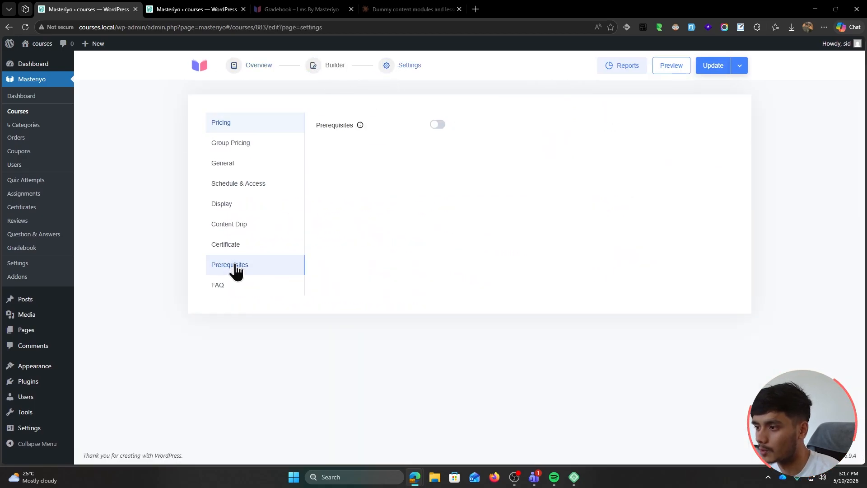
left_click(437, 126)
left_click(413, 153)
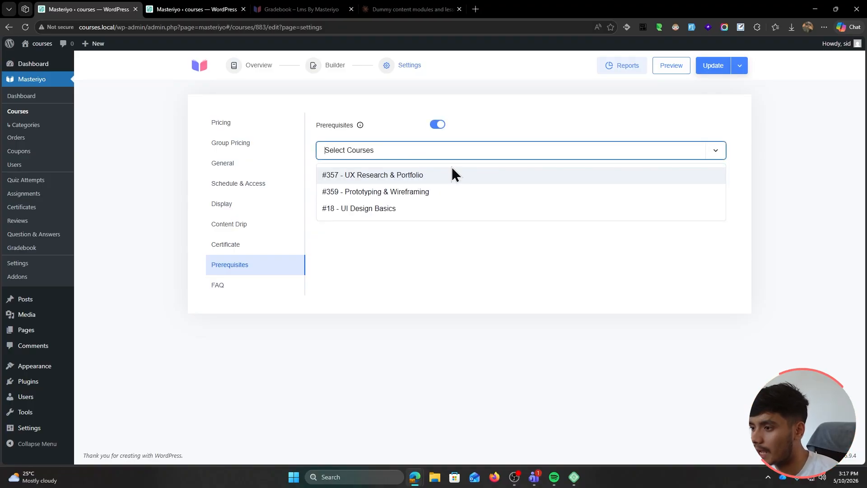
left_click(396, 212)
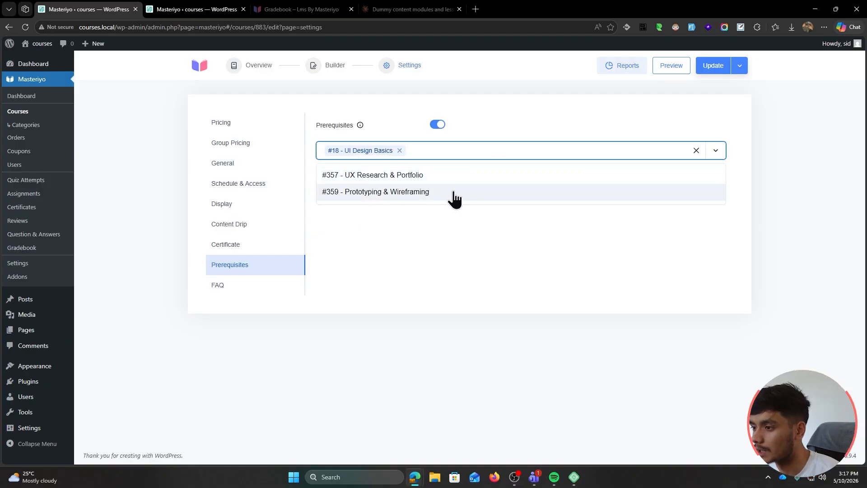
left_click(454, 198)
left_click(716, 70)
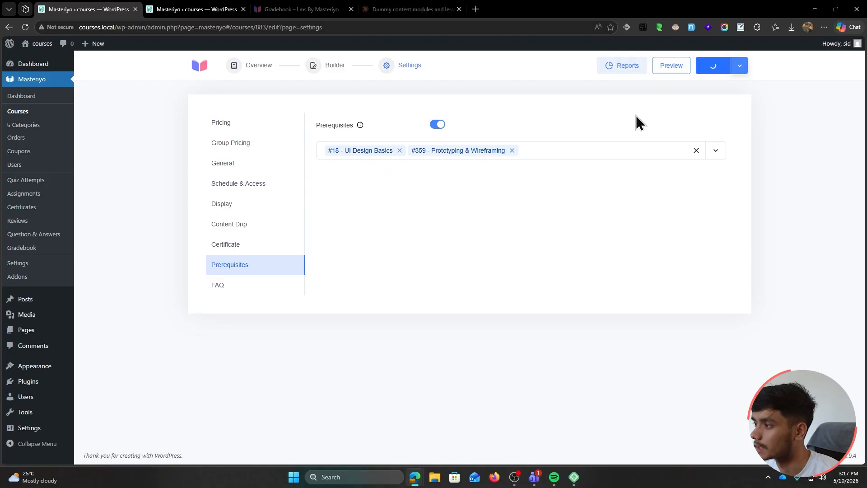
double_click(111, 27)
key("ctrl+c")
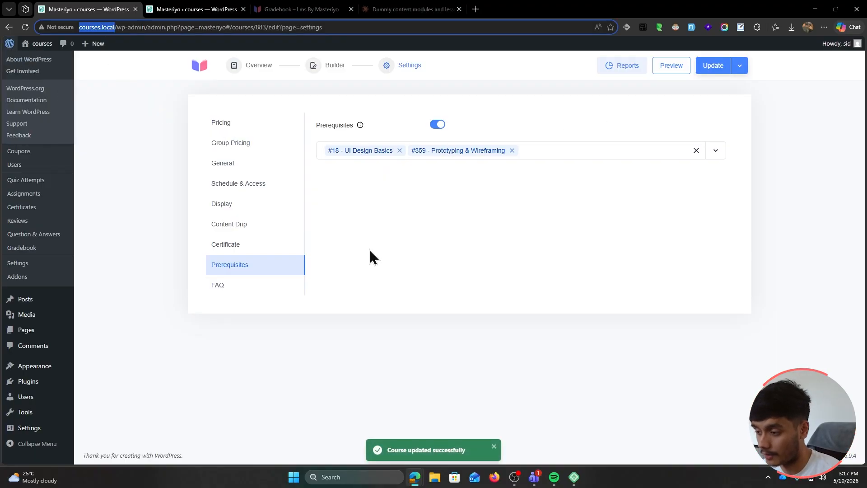
left_click(605, 274)
Load courses.local in a private window and try registering for AI Copywriting Basics
key("ctrl+shift+n")
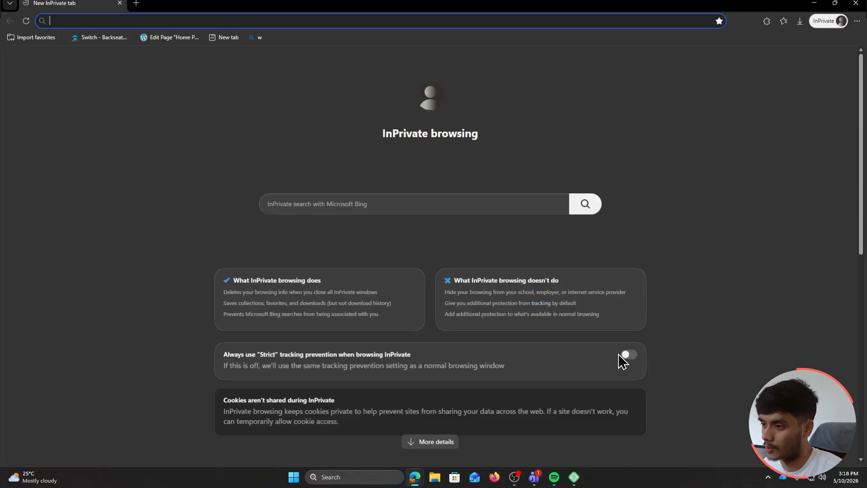
key("ctrl+v")
key("Return")
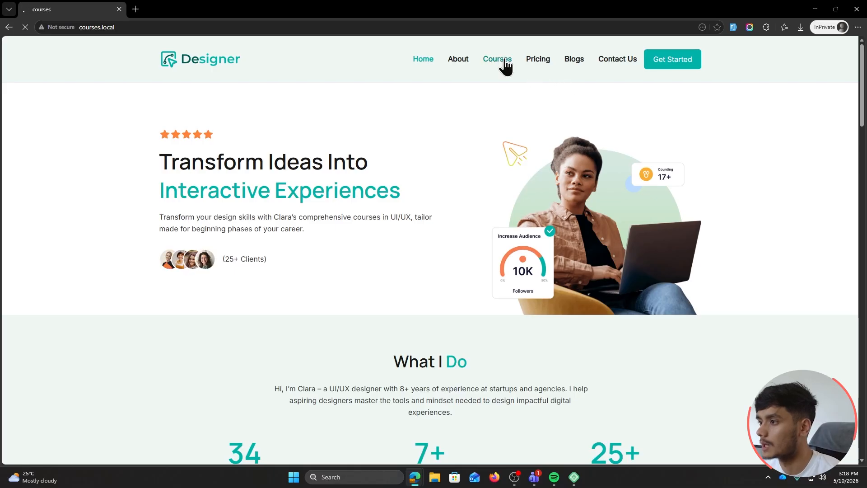
left_click(502, 63)
scroll(122, 226, "down", 2)
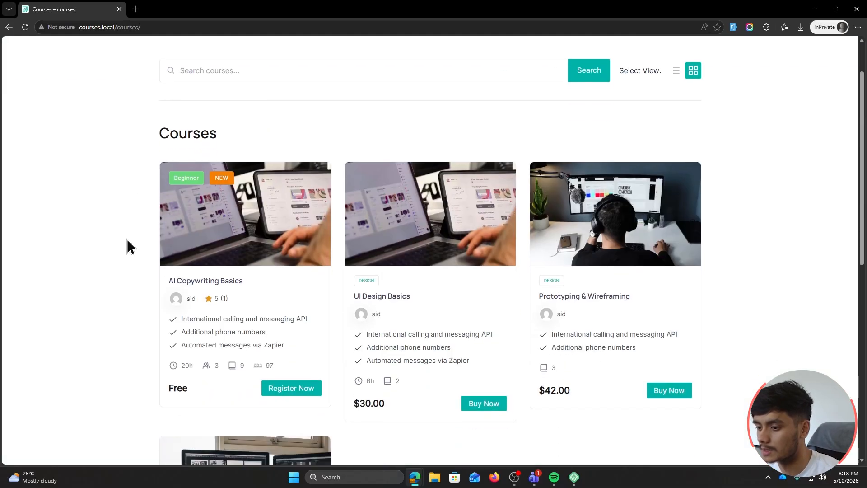
left_click(291, 388)
left_click(261, 224)
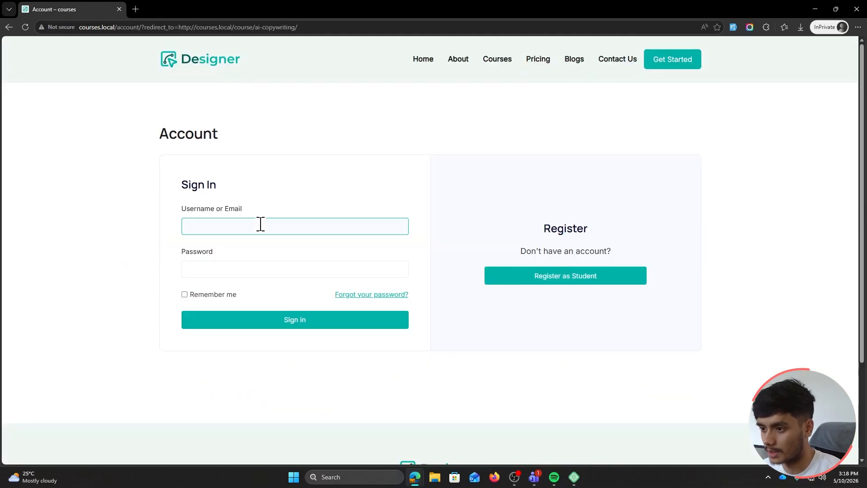
key("alt+Left")
Reload the public course listing and check the AI Copywriting Basics page lists both prerequisites
left_click_drag(422, 12, 375, 88)
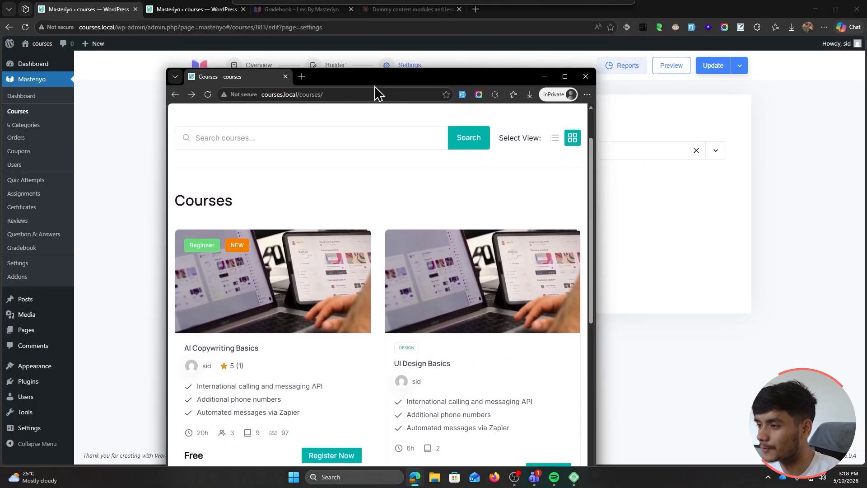
left_click(588, 3)
key("alt+Tab")
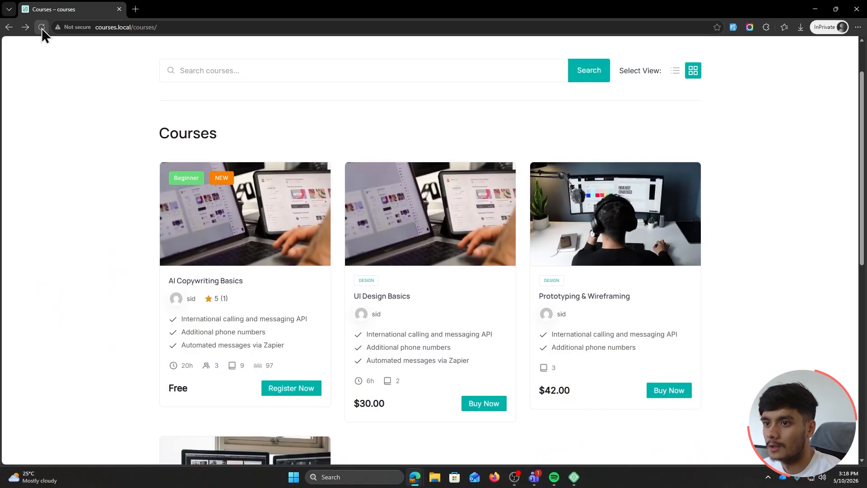
left_click(41, 28)
scroll(68, 192, "down", 1)
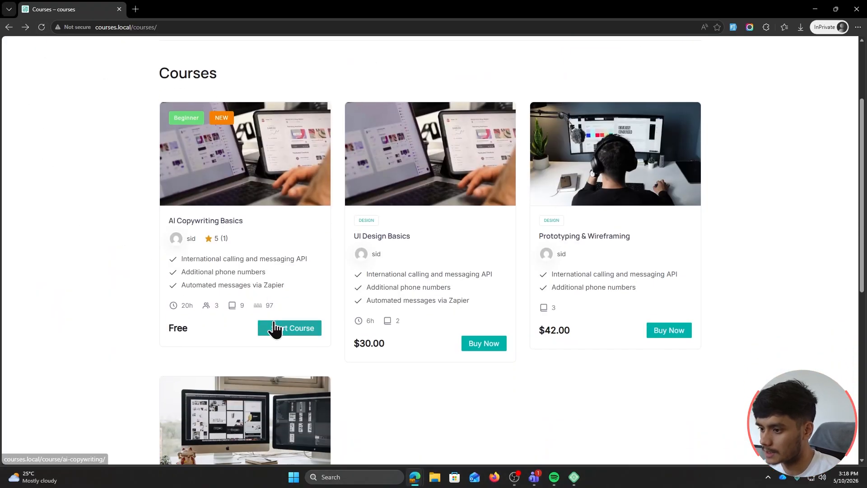
left_click(289, 328)
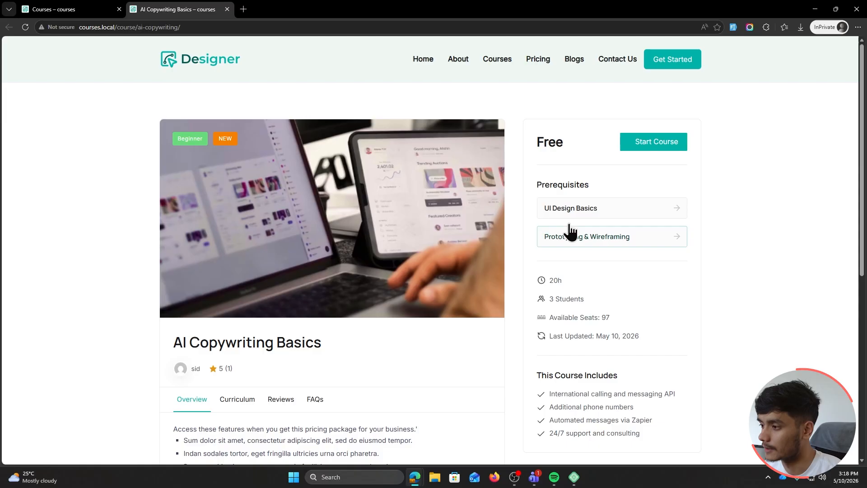
scroll(714, 294, "down", 3)
scroll(714, 295, "up", 3)
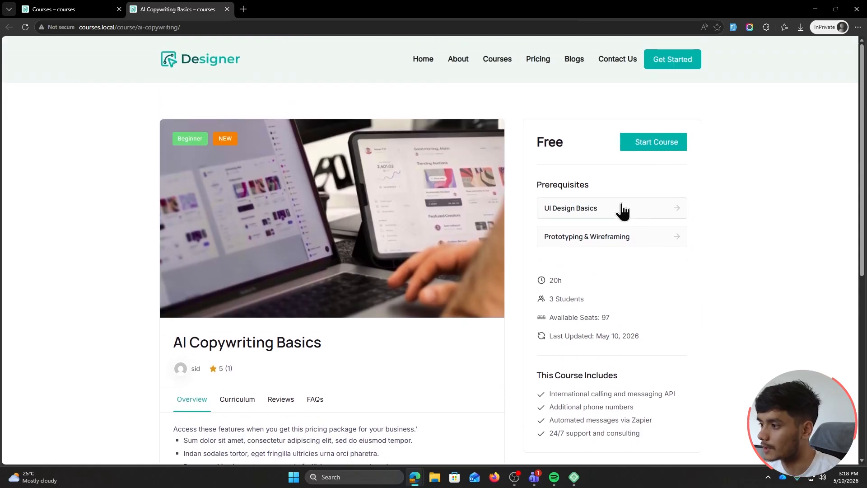
scroll(668, 135, "down", 1)
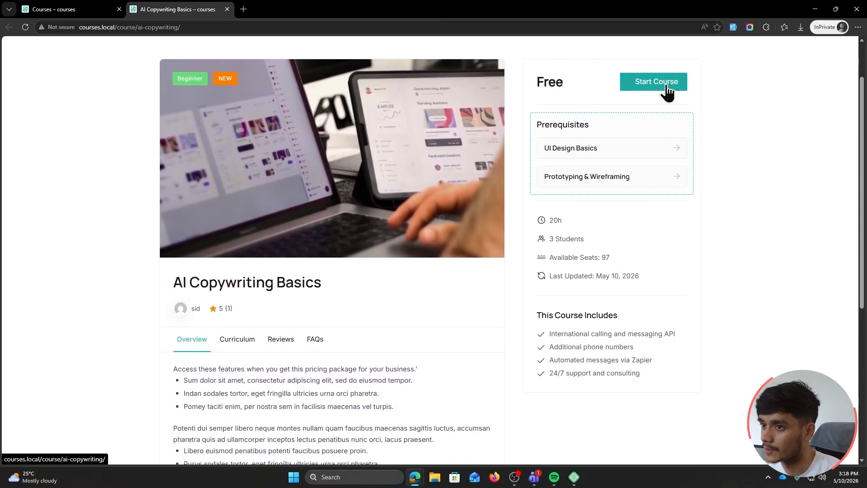
scroll(224, 131, "up", 1)
Back in the admin course settings, make the free course require registration
left_click(59, 9)
left_click_drag(400, 8, 434, 110)
left_click(650, 159)
left_click(477, 154)
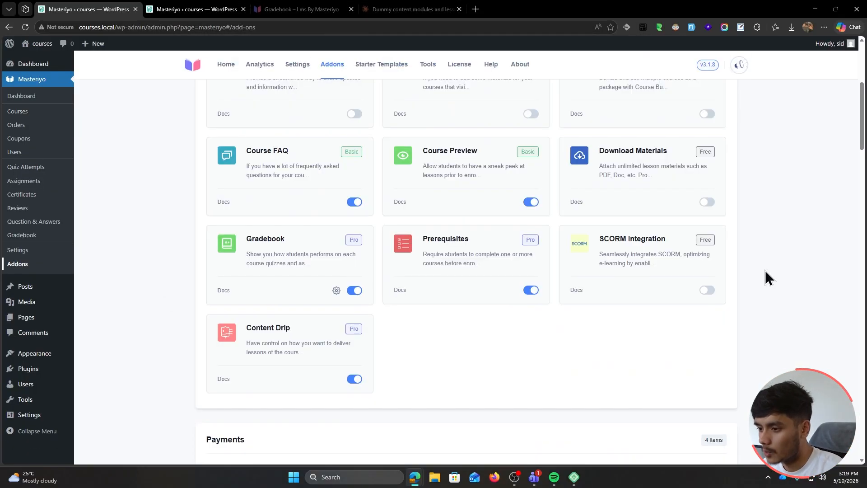
Scroll through the Addons list down to the User Management addons
scroll(764, 270, "down", 1)
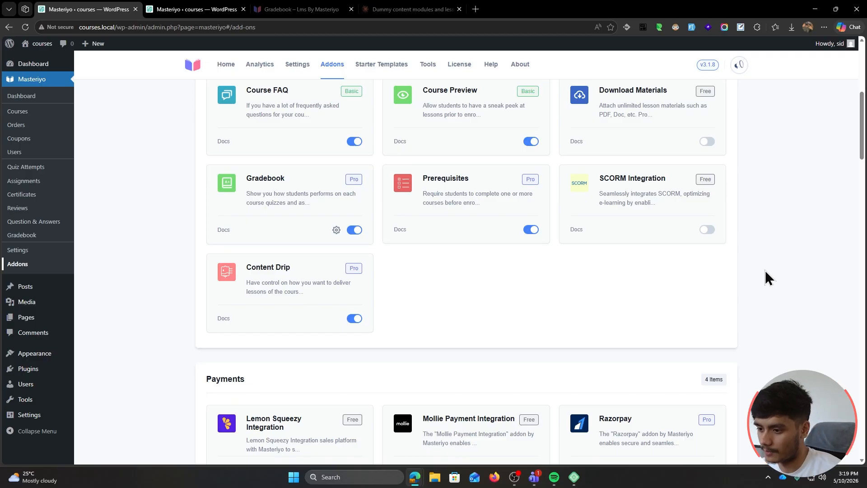
scroll(759, 266, "down", 3)
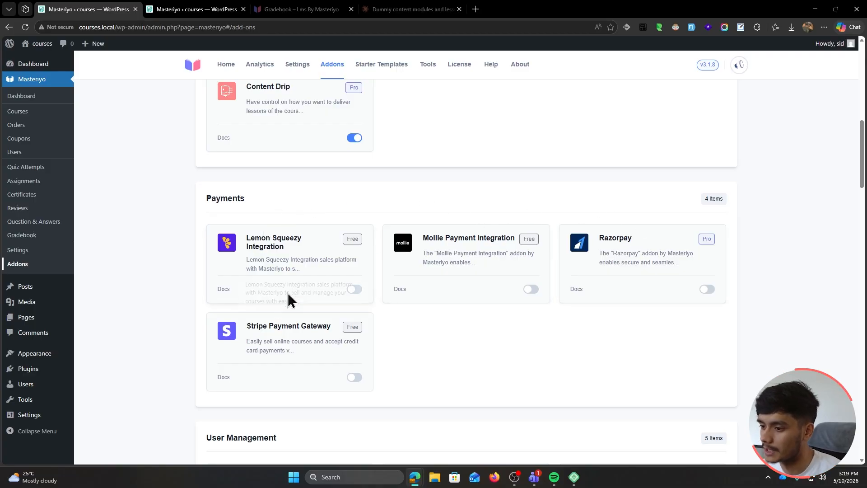
scroll(756, 257, "down", 1)
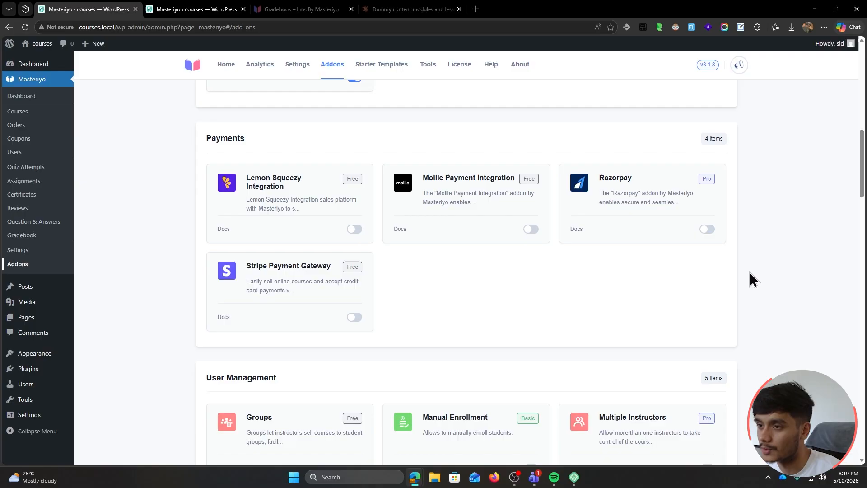
scroll(750, 272, "down", 4)
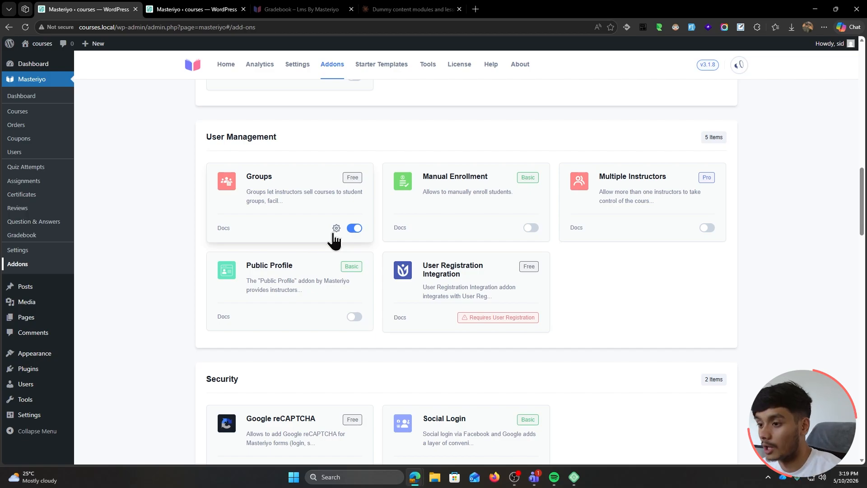
scroll(138, 204, "up", 1)
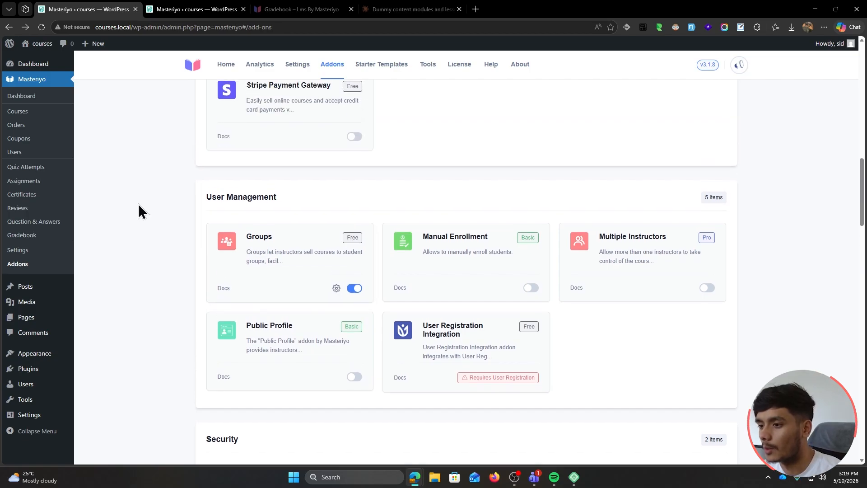
scroll(138, 204, "down", 1)
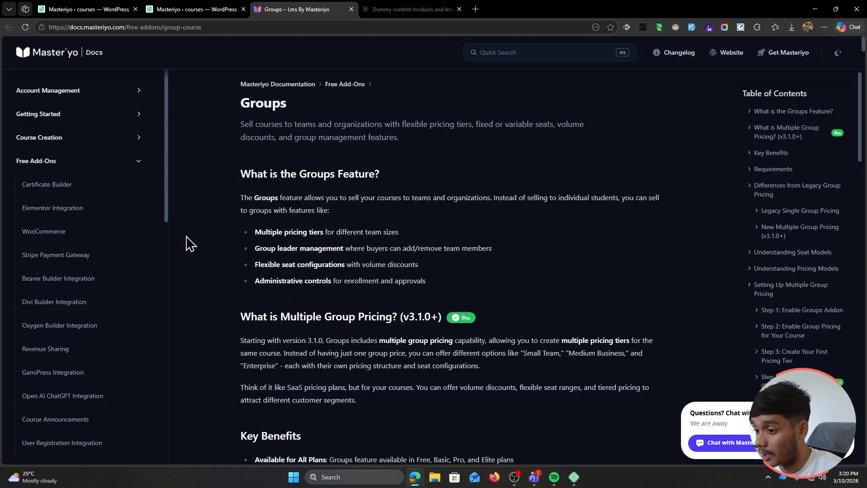
Read the Groups guide's Small Team and Medium Business pricing-tier examples
scroll(189, 244, "down", 3)
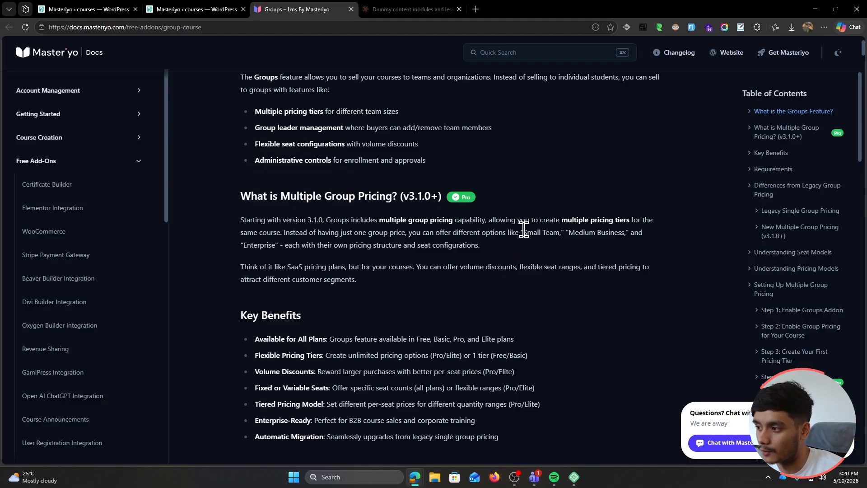
left_click_drag(523, 233, 560, 242)
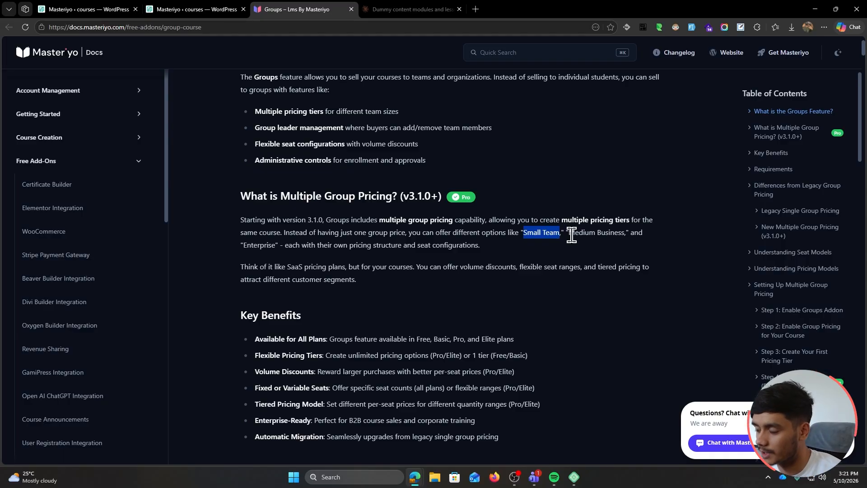
left_click_drag(568, 232, 625, 246)
left_click(610, 259)
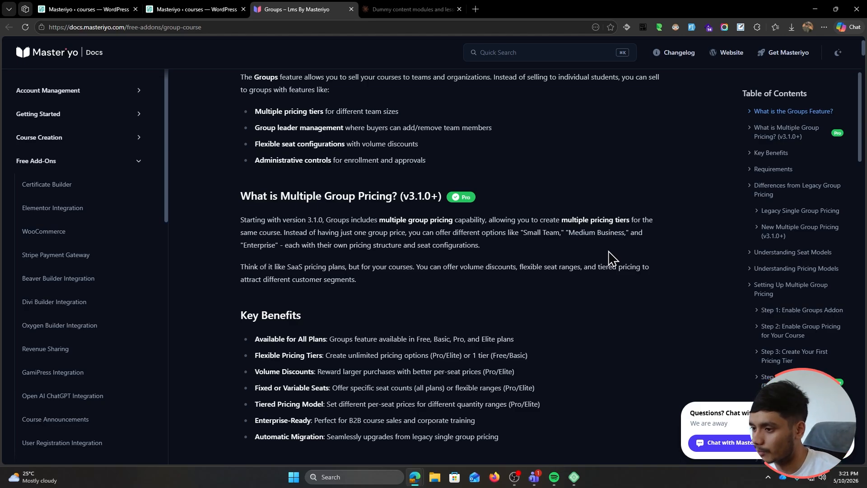
Read through the Groups course setup steps, then return to the admin's Quiz Attempts page
scroll(571, 258, "down", 12)
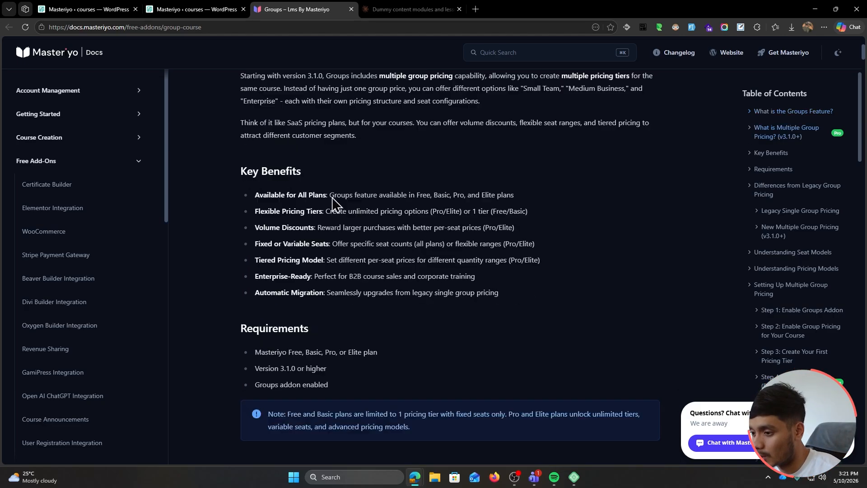
scroll(232, 205, "down", 10)
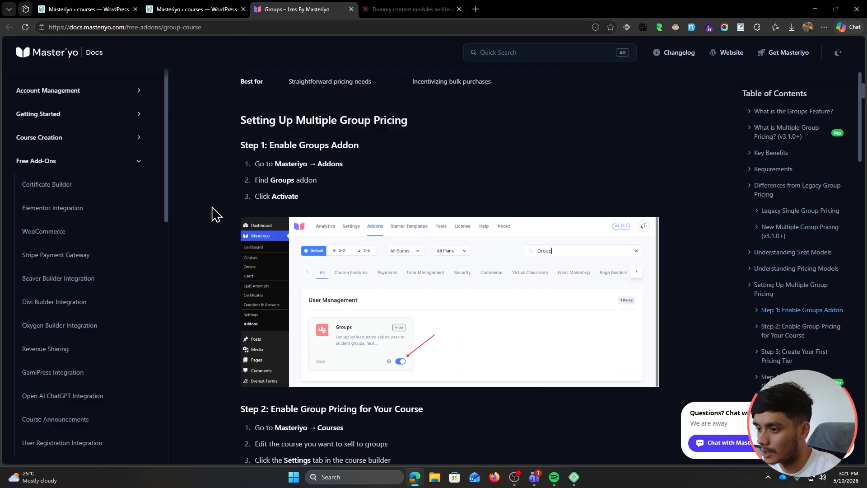
scroll(215, 212, "down", 7)
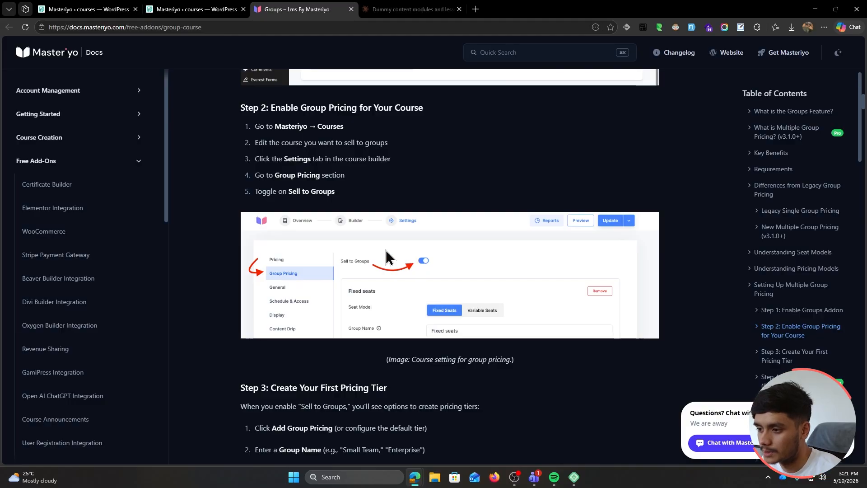
left_click(118, 8)
left_click(180, 8)
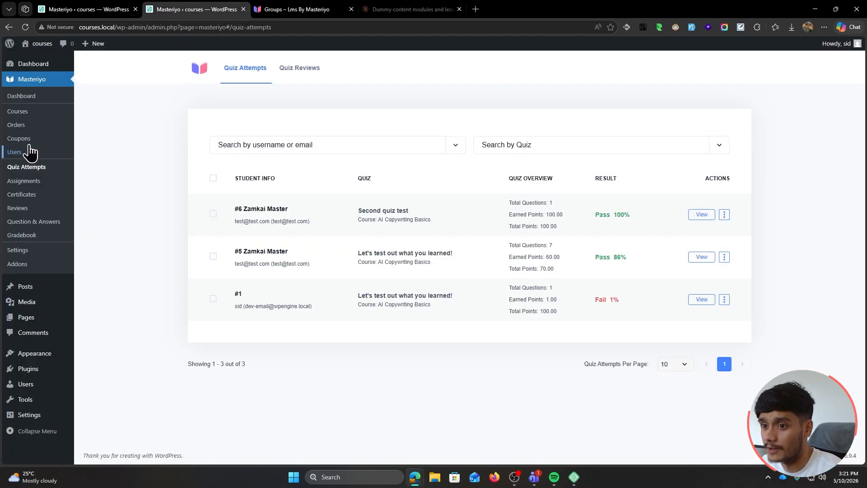
Turn on Sell to Groups with Variable Seats in AI Copywriting Basics' Group Pricing
left_click(23, 112)
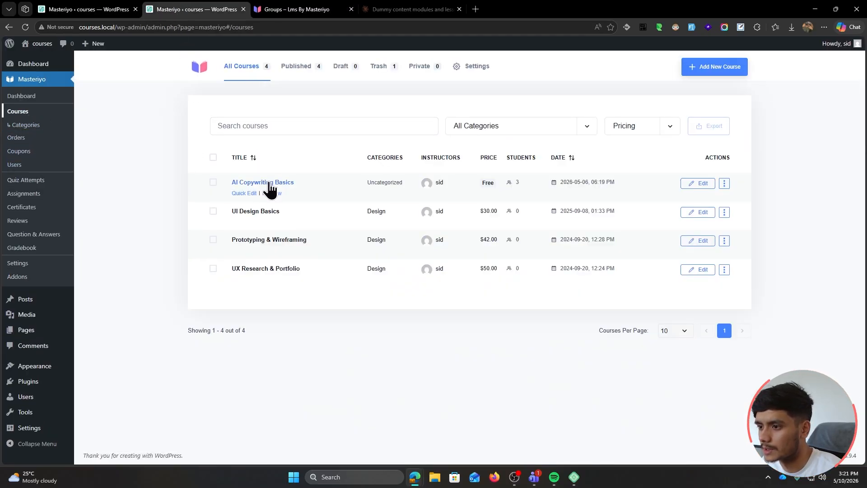
left_click(269, 182)
left_click(383, 72)
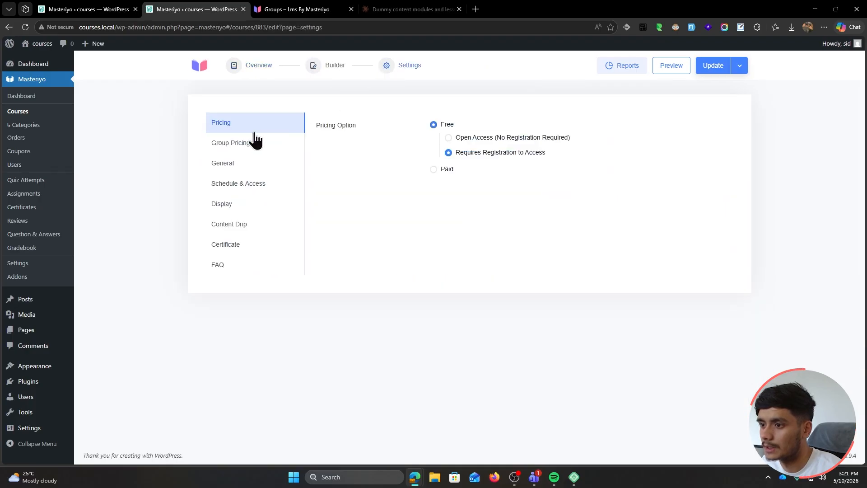
left_click(246, 147)
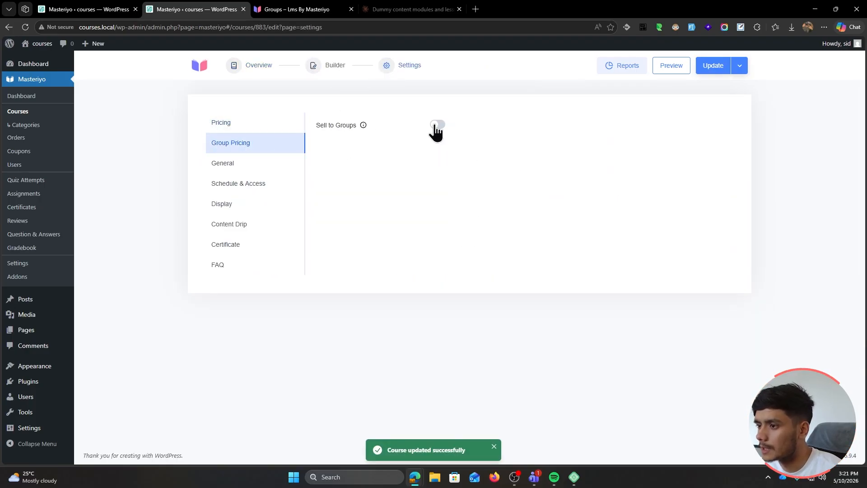
left_click(436, 126)
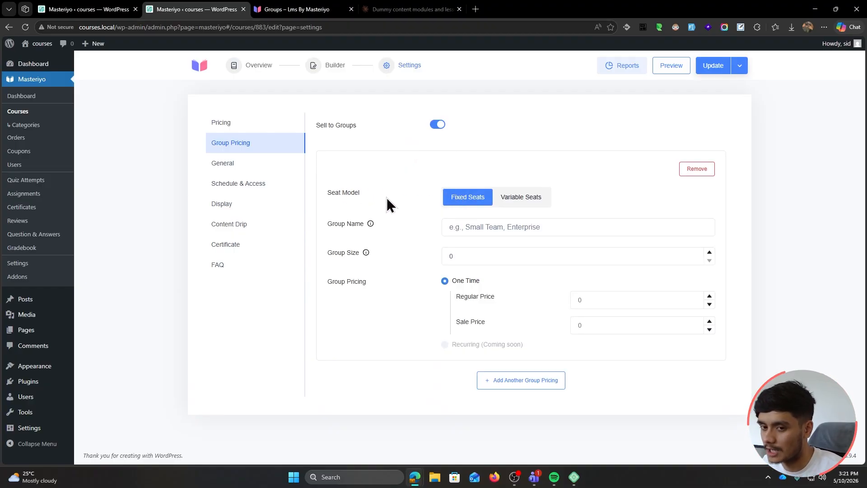
left_click(515, 198)
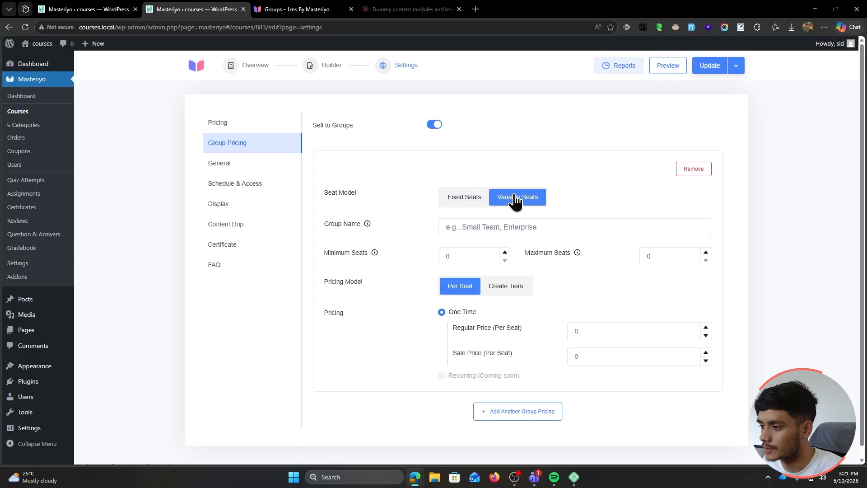
Set the group's seats to minimum 10 and maximum 15, and name it Small Team
left_click(461, 254)
type("10")
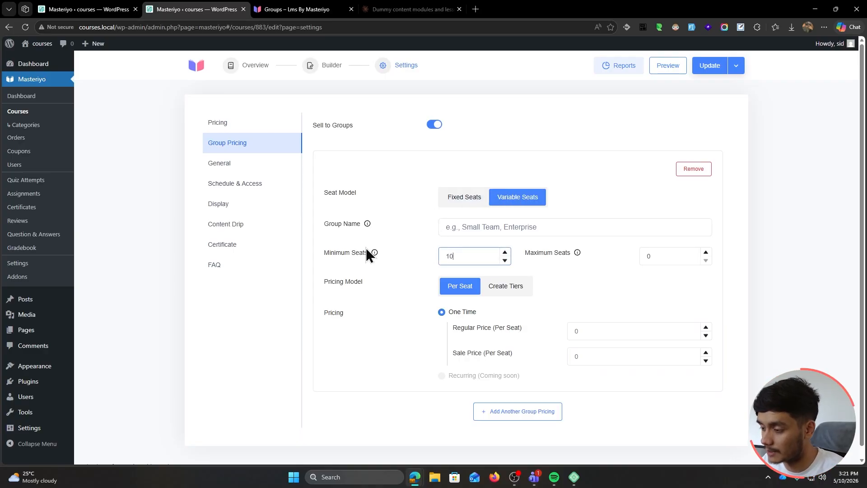
left_click(648, 255)
type("15")
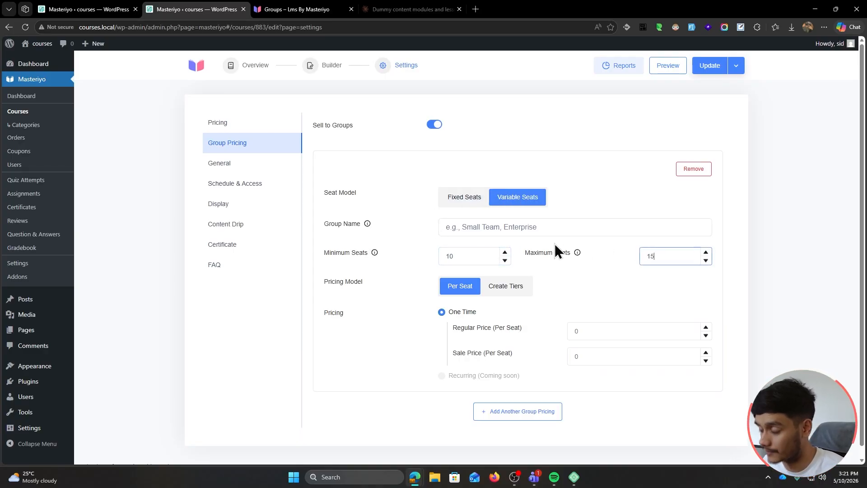
left_click(379, 227)
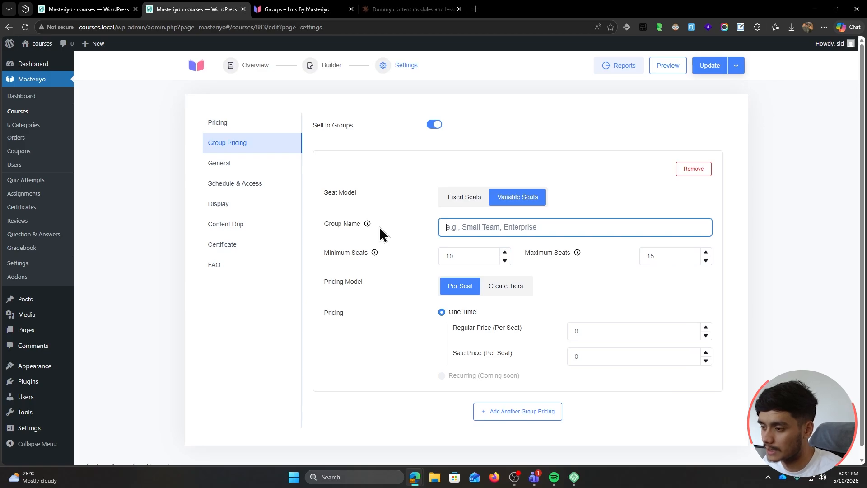
left_click(397, 212)
left_click(495, 226)
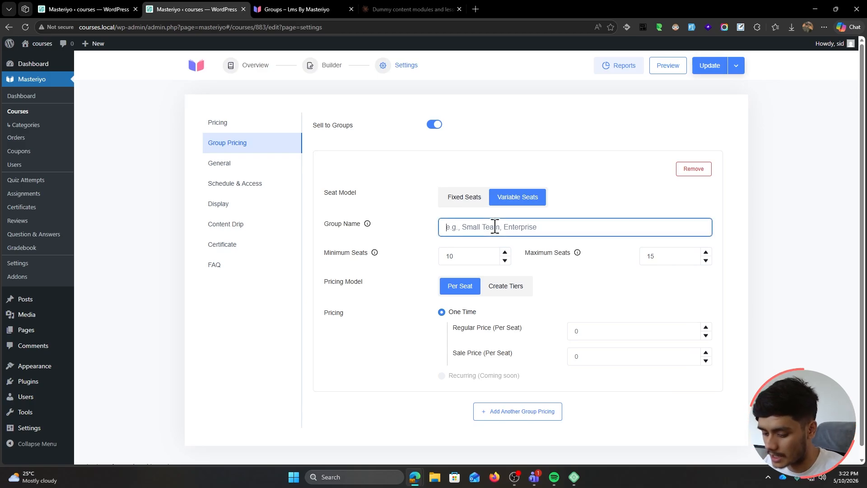
type("small T")
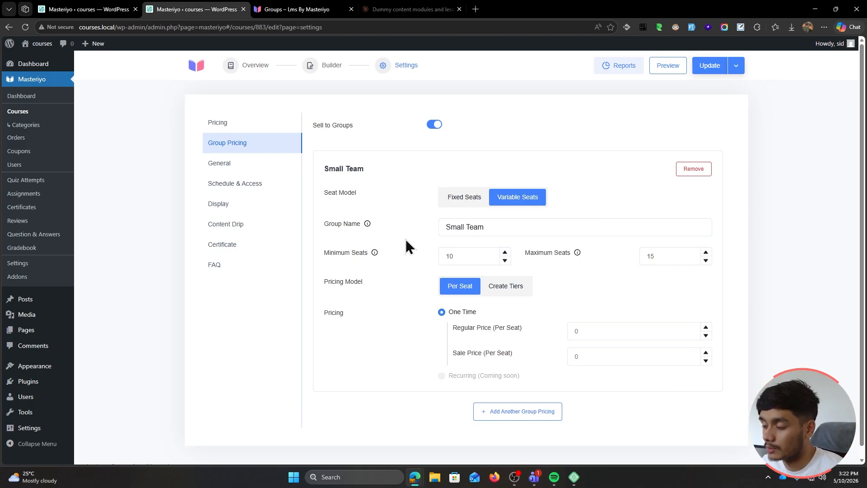
Keep flat pricing for now and set the regular per-seat price to 2
left_click(501, 287)
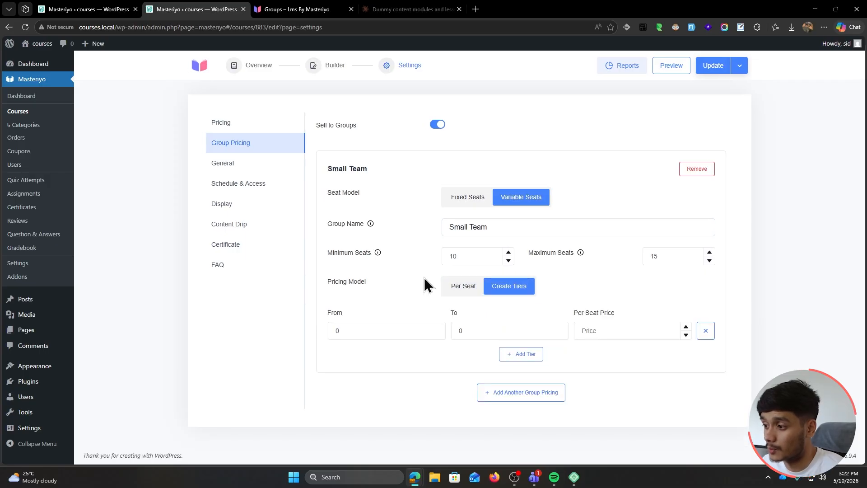
left_click(459, 289)
scroll(497, 294, "down", 1)
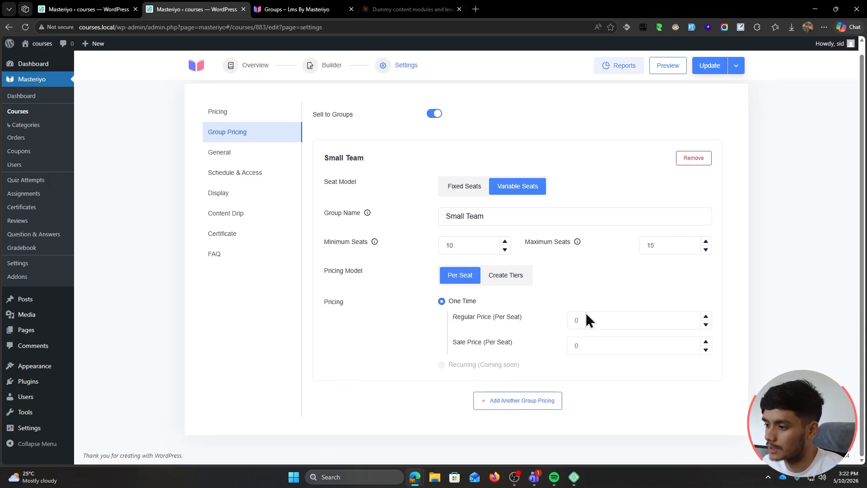
left_click(592, 319)
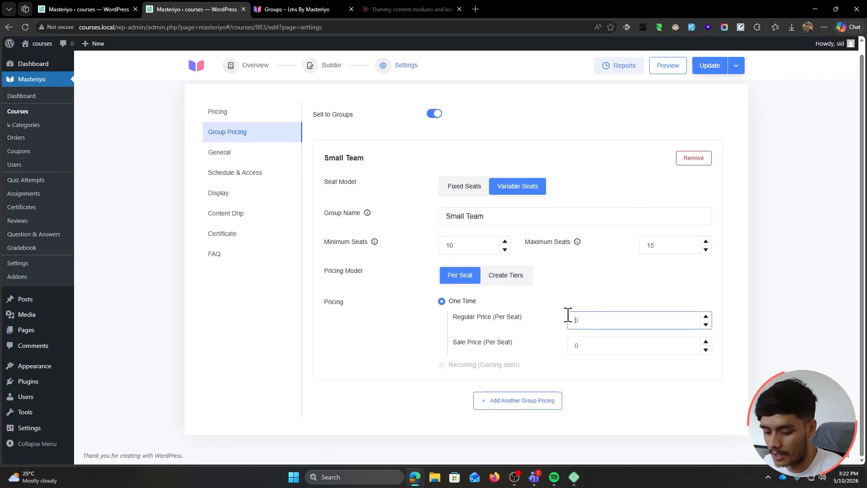
type("2")
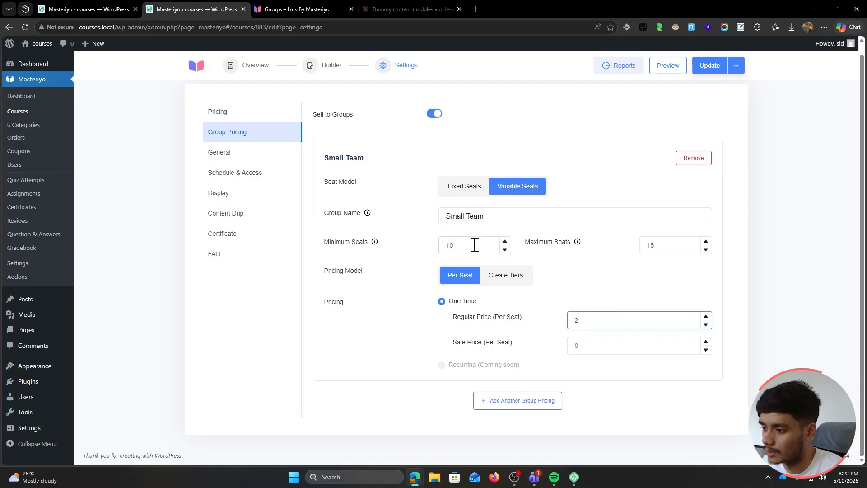
Switch to tiered pricing: seats 1–5 at 10 per seat, plus a second 5–15 tier at 5
left_click(515, 276)
double_click(336, 329)
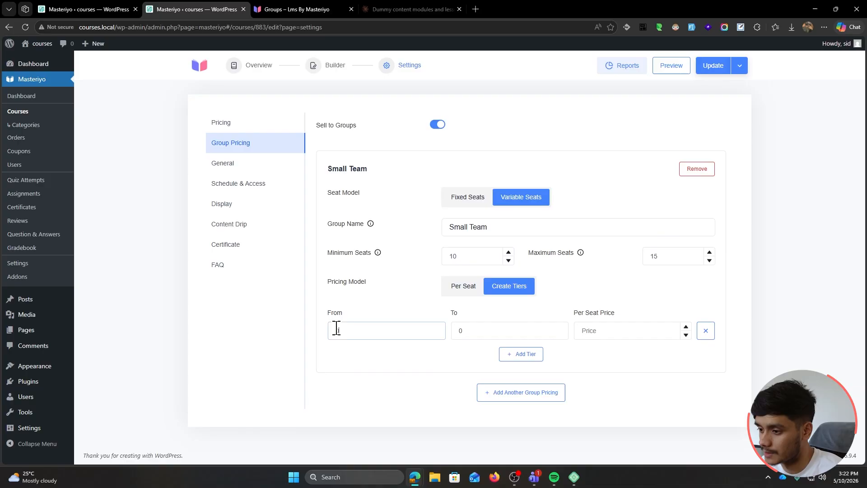
type("1")
key("Tab")
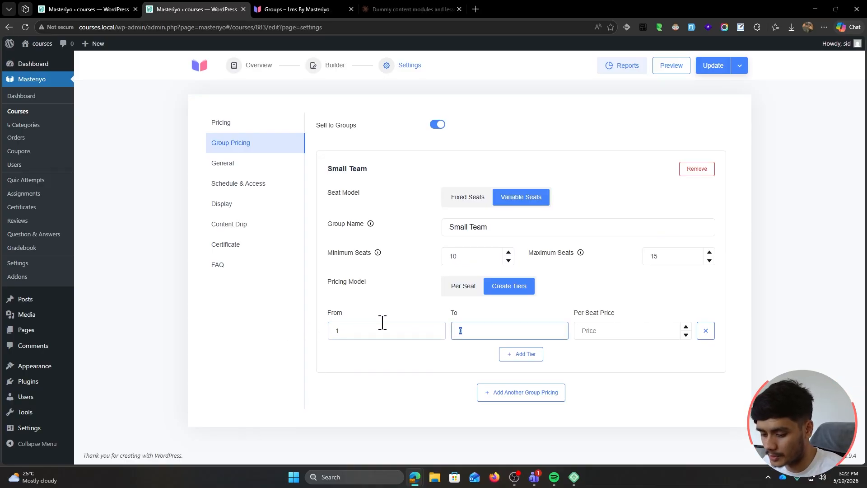
type("5")
left_click(618, 332)
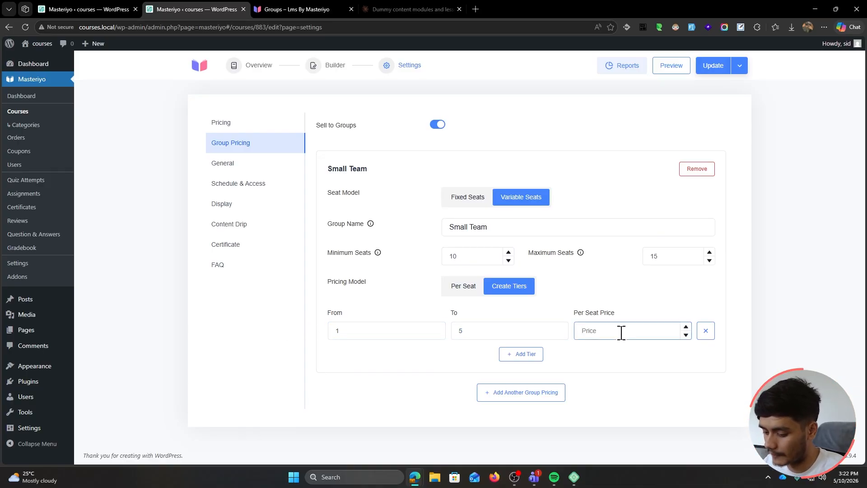
type("10")
left_click(520, 354)
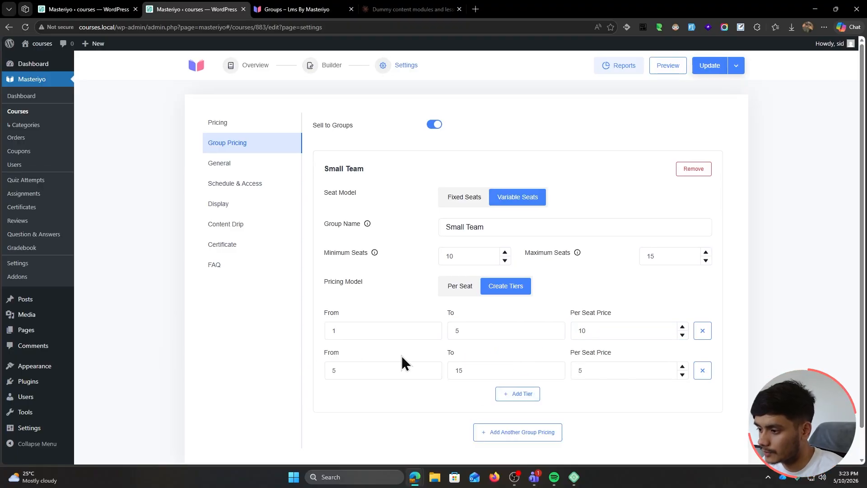
double_click(606, 370)
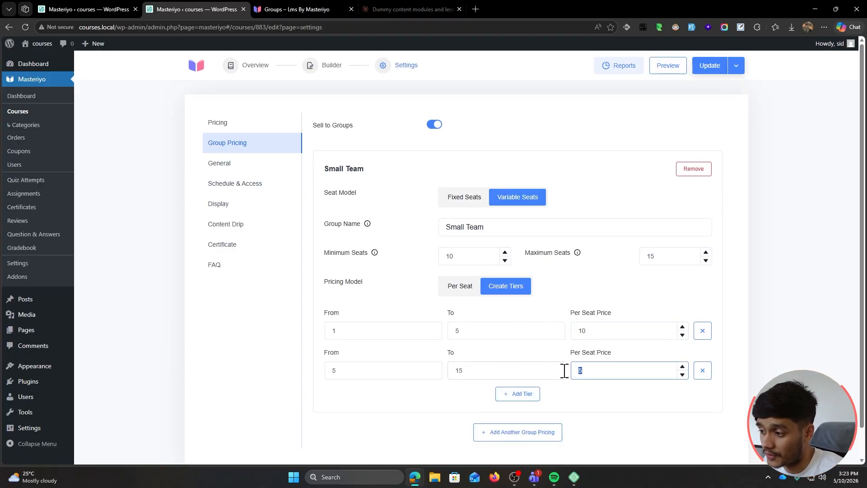
left_click(628, 394)
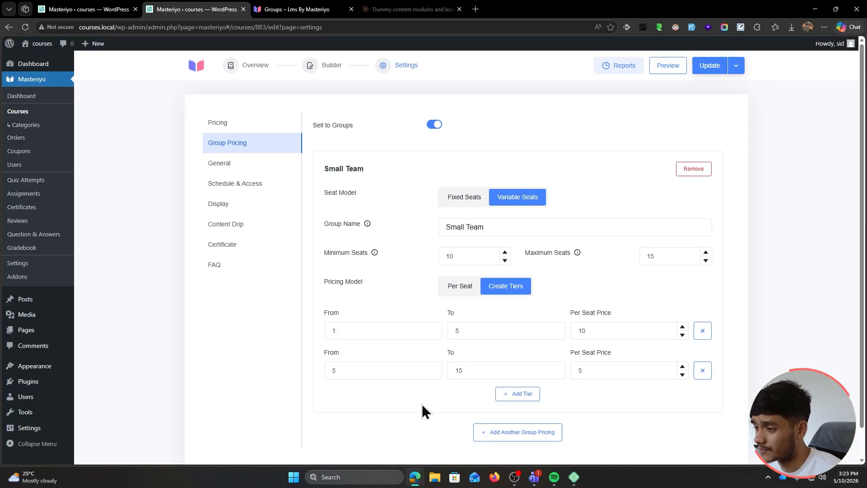
Switch to the Groups documentation tab and close the duplicate admin tab
key("ctrl+Tab")
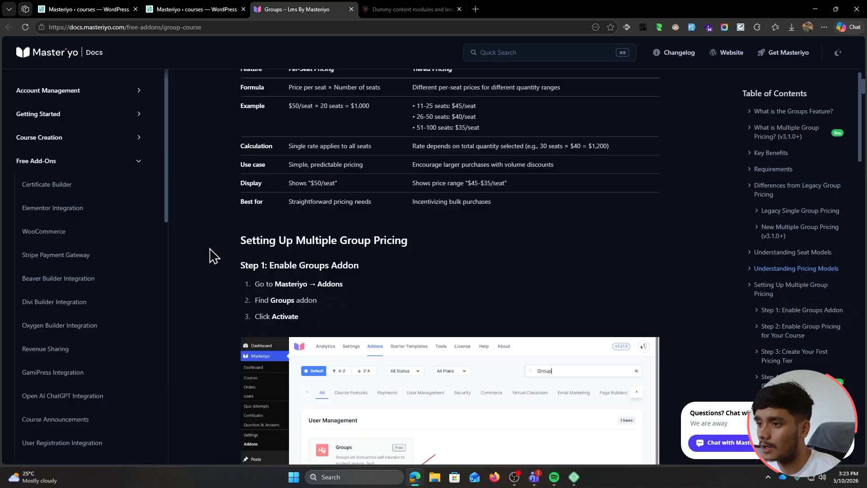
left_click(192, 9)
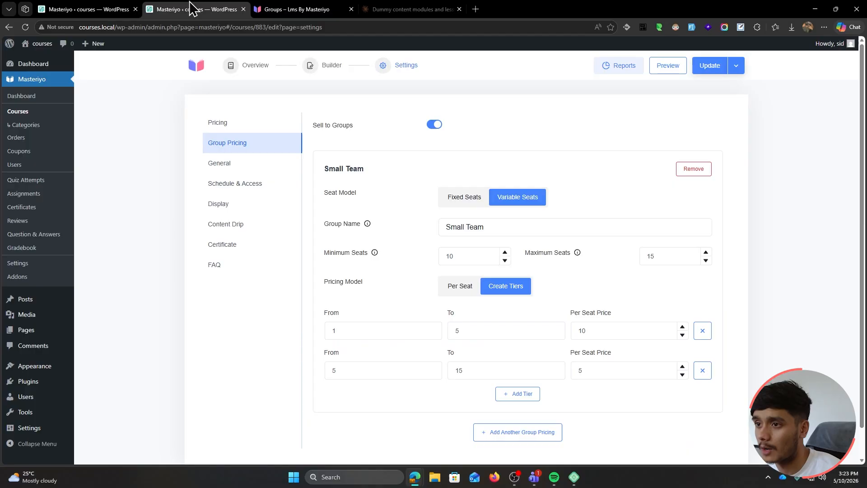
key("ctrl+w")
Scroll through the tiered and mixed pricing examples, then return to the Addons page
scroll(221, 331, "up", 15)
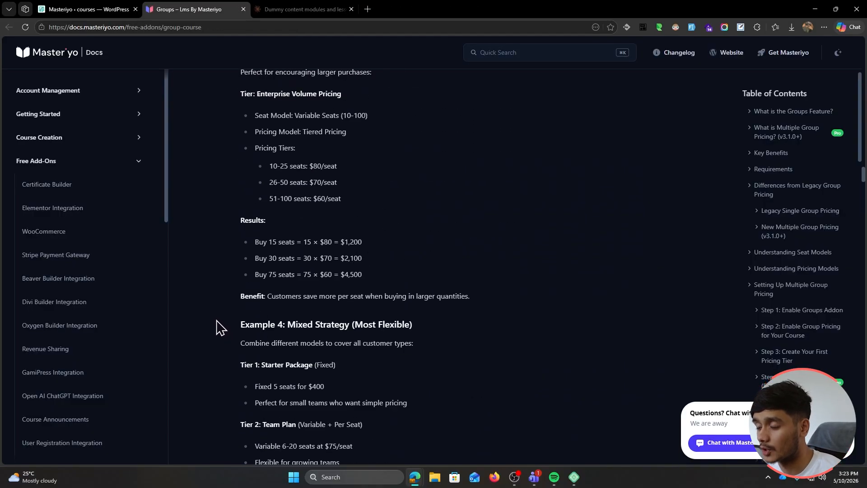
scroll(217, 326, "down", 15)
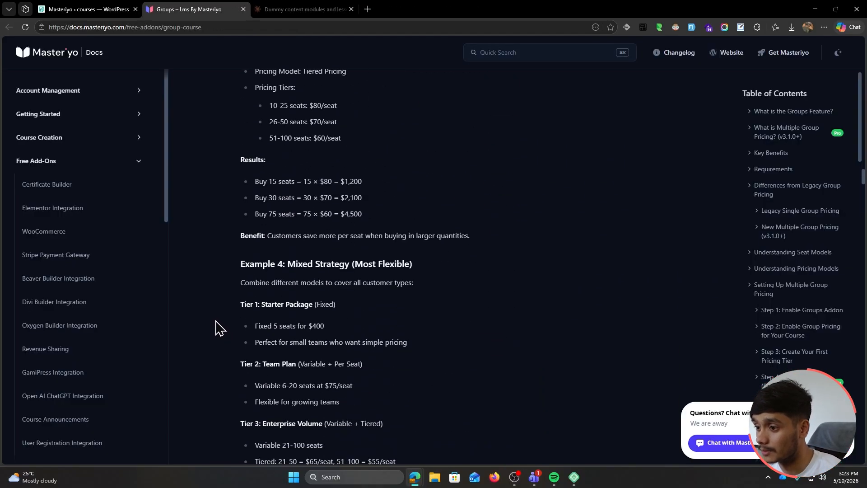
scroll(217, 326, "up", 14)
scroll(218, 325, "down", 5)
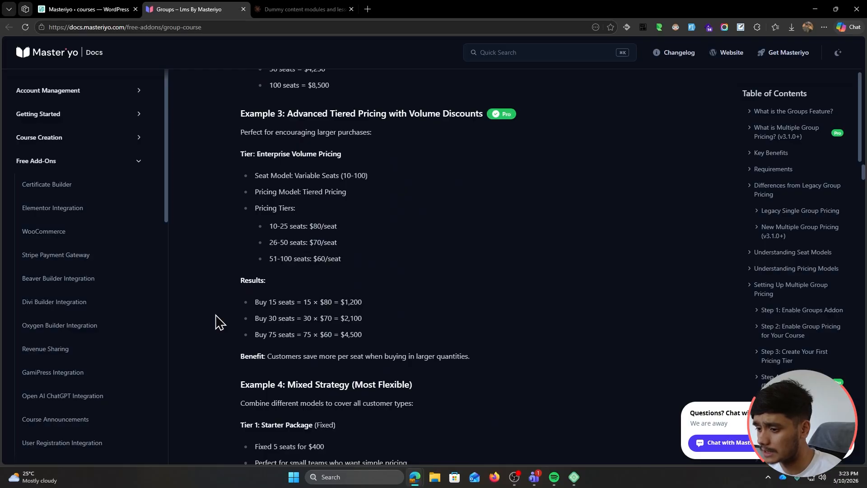
scroll(218, 323, "down", 5)
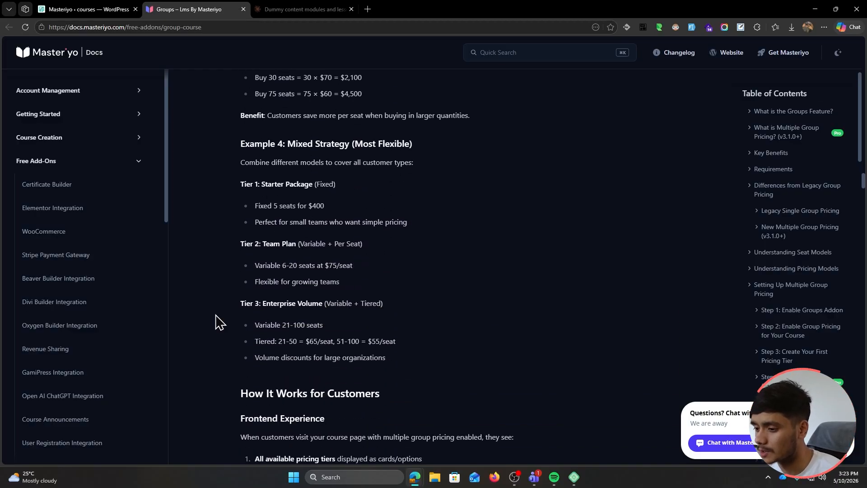
scroll(218, 322, "down", 3)
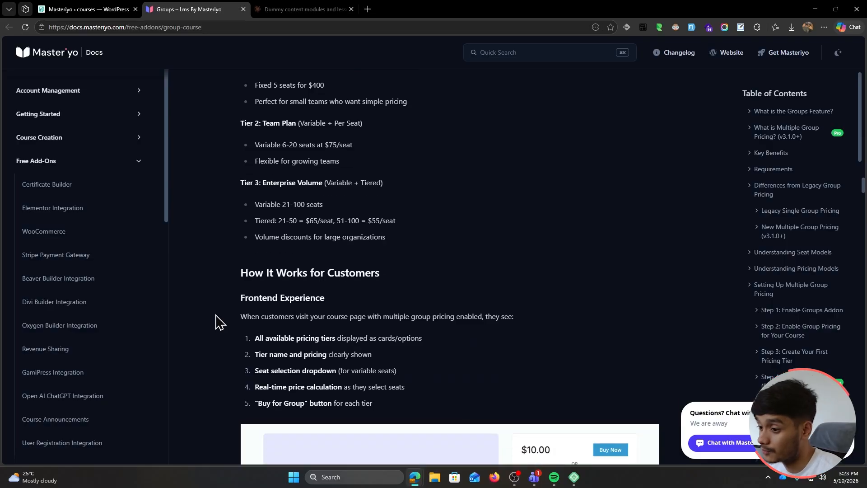
scroll(219, 322, "down", 7)
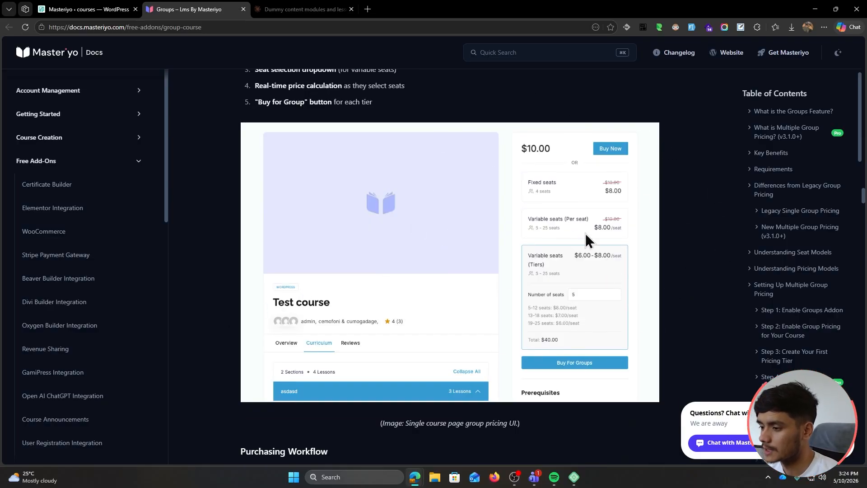
key("ctrl+shift+Tab")
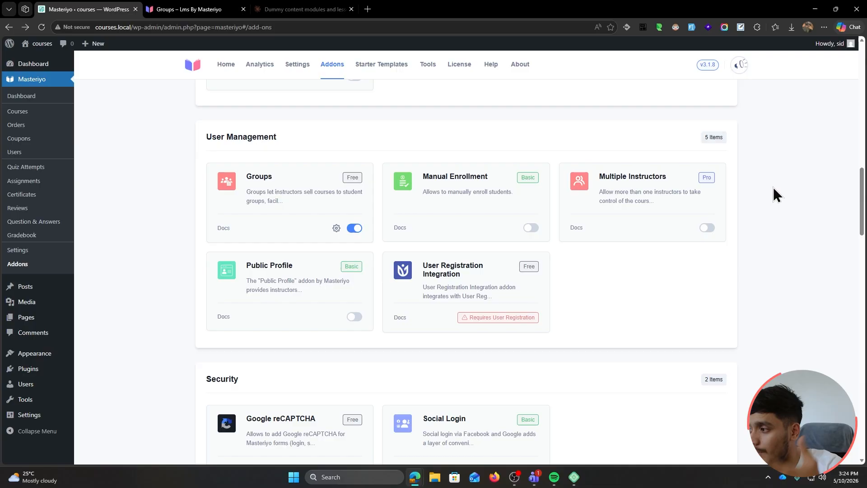
Turn on Multiple Instructors and search the page for 'revenue' to find Revenue Sharing
left_click(707, 227)
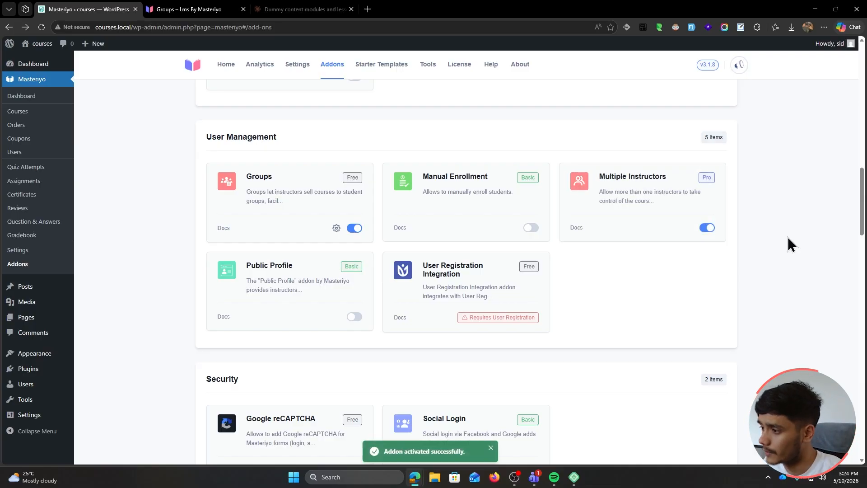
key("ctrl+f")
type("revenue")
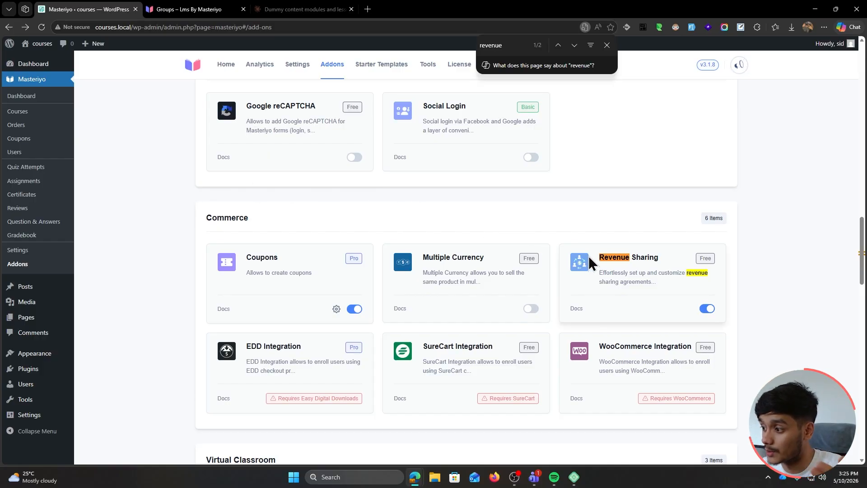
Navigate to Settings > Payments > Revenue Sharing
left_click(45, 139)
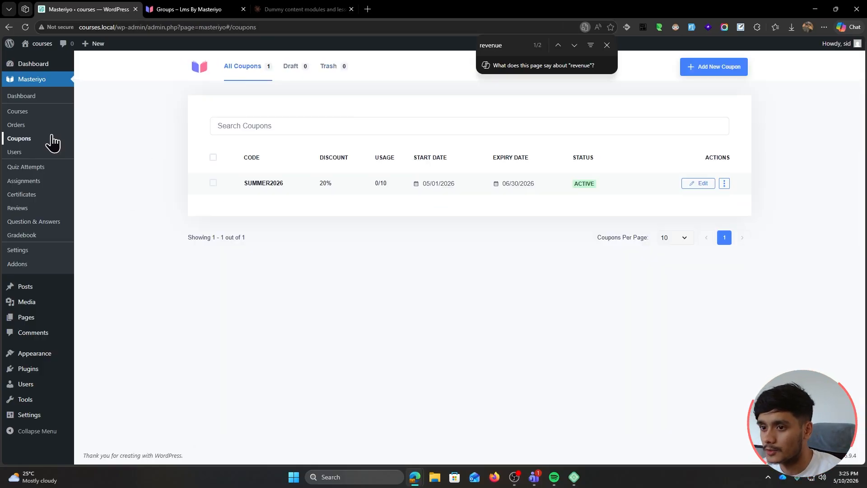
left_click(20, 112)
left_click(271, 184)
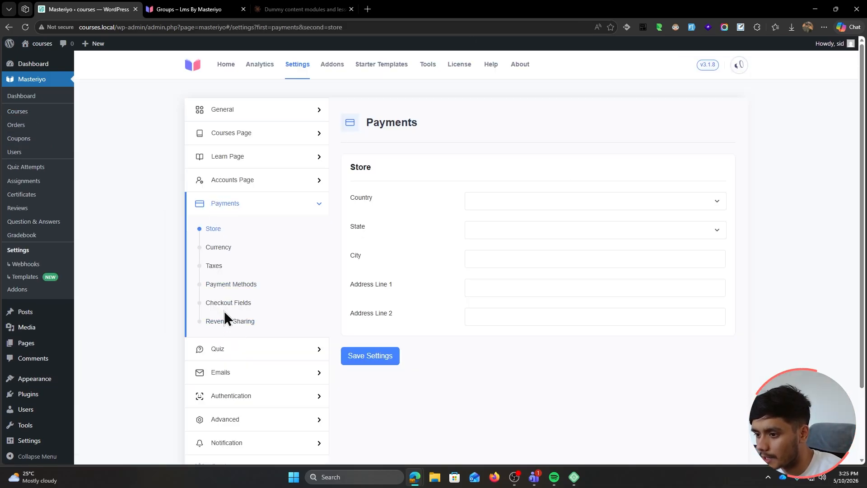
left_click(225, 321)
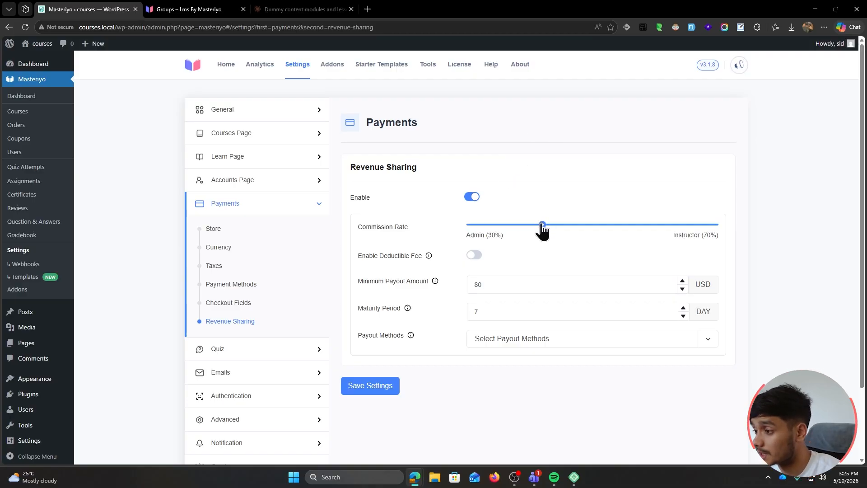
Set the commission rate to 60% admin / 40% instructor and save the settings
left_click_drag(542, 226, 617, 231)
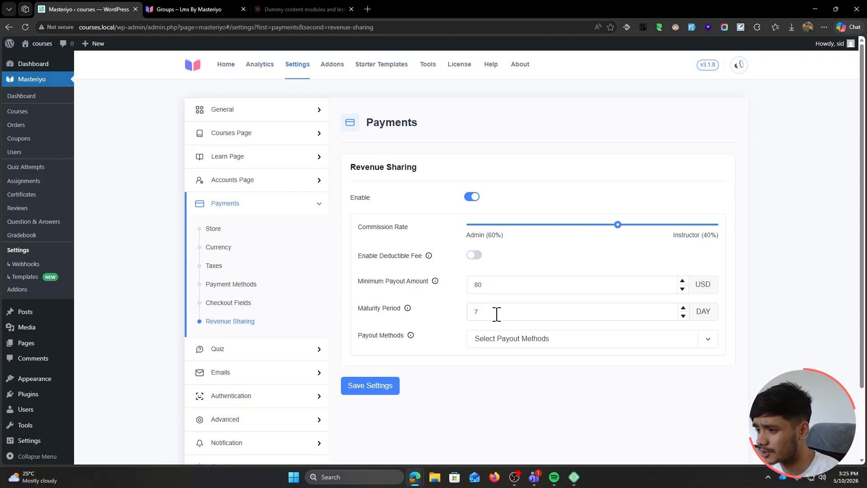
left_click(555, 340)
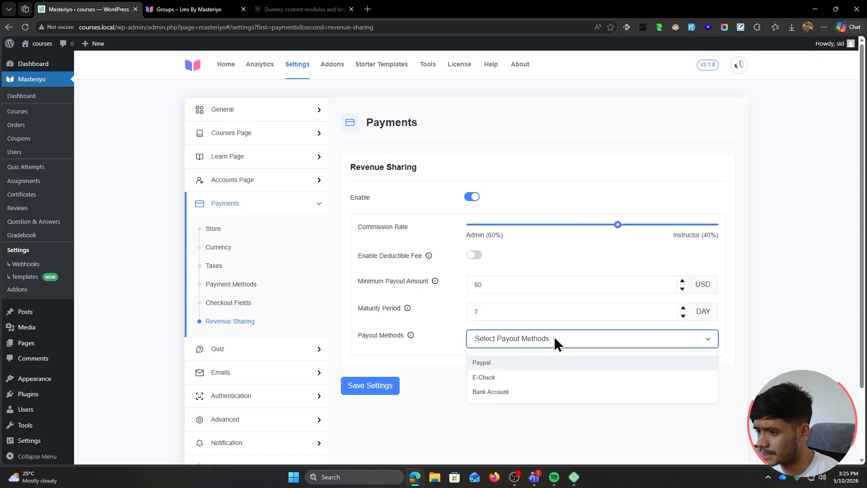
left_click(582, 256)
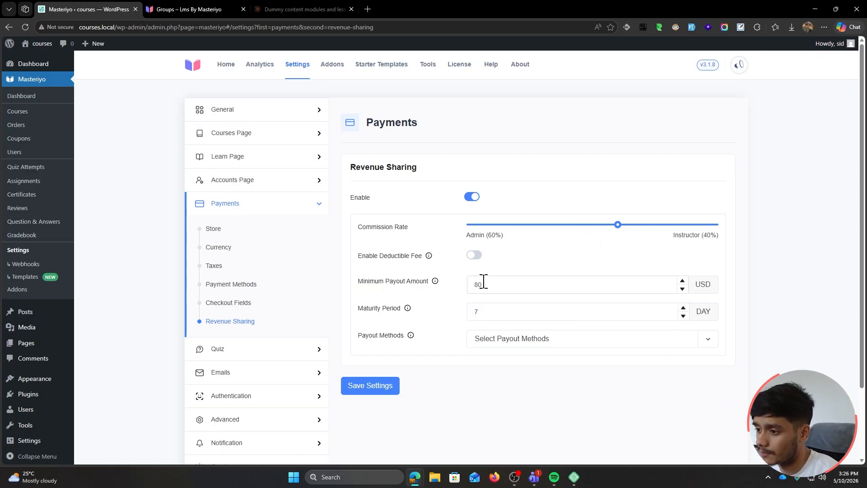
left_click(376, 385)
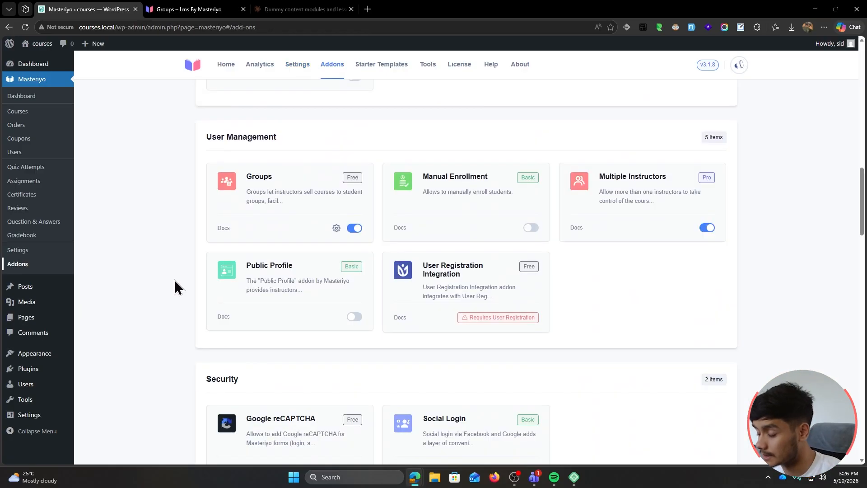
scroll(174, 280, "down", 1)
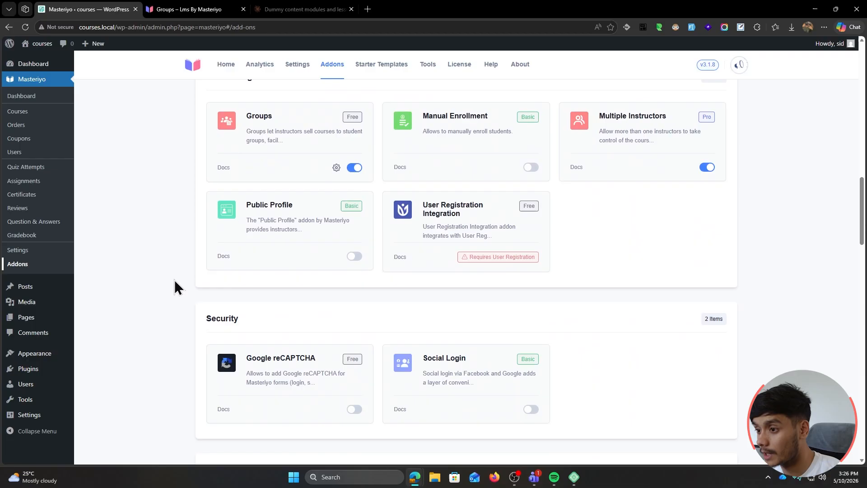
scroll(175, 280, "up", 1)
scroll(156, 211, "down", 3)
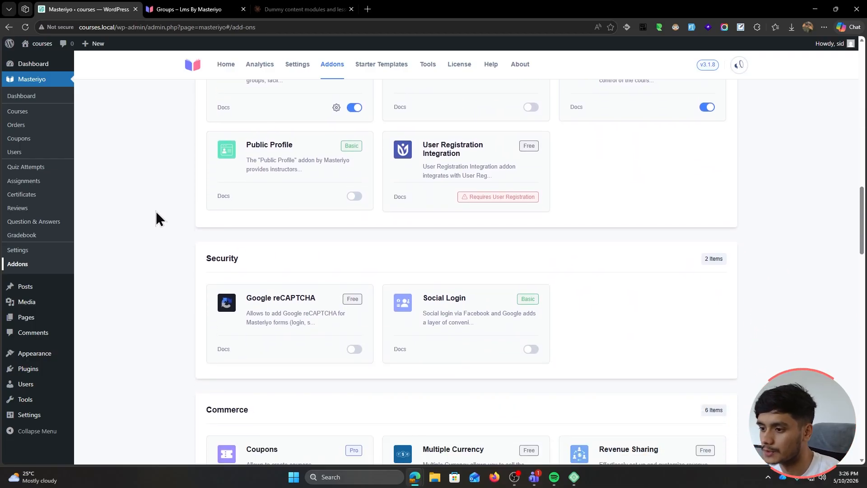
scroll(157, 219, "down", 1)
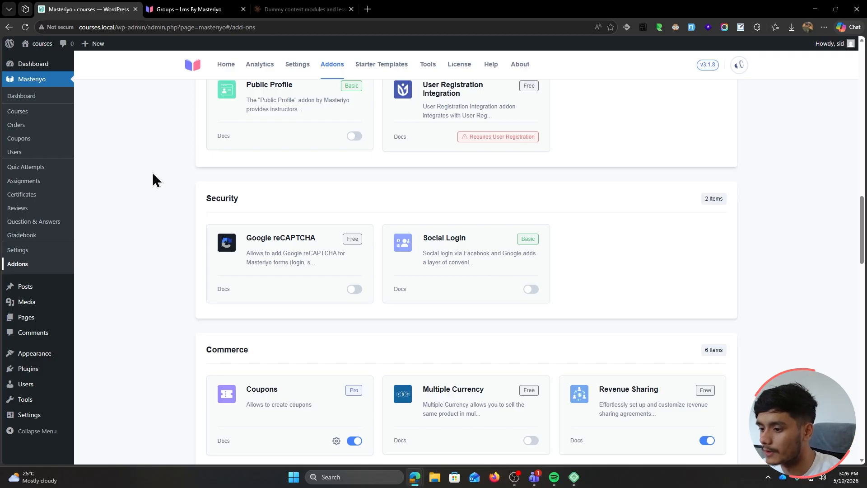
scroll(153, 179, "down", 3)
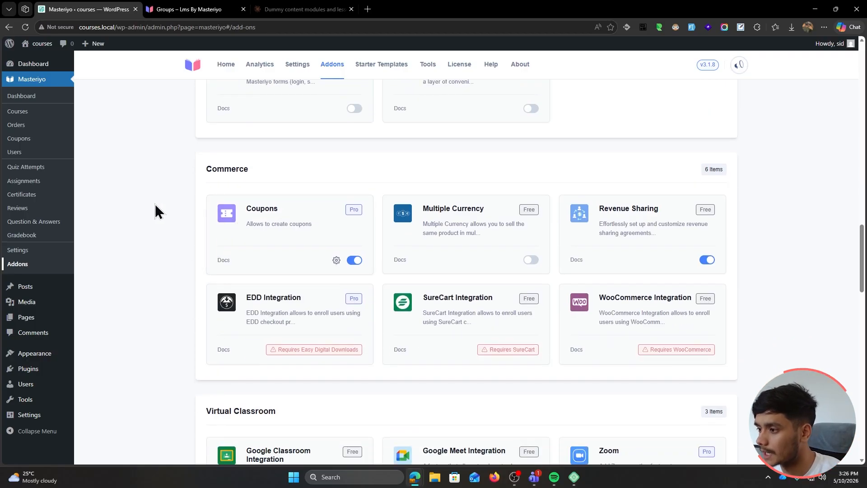
scroll(155, 203, "down", 1)
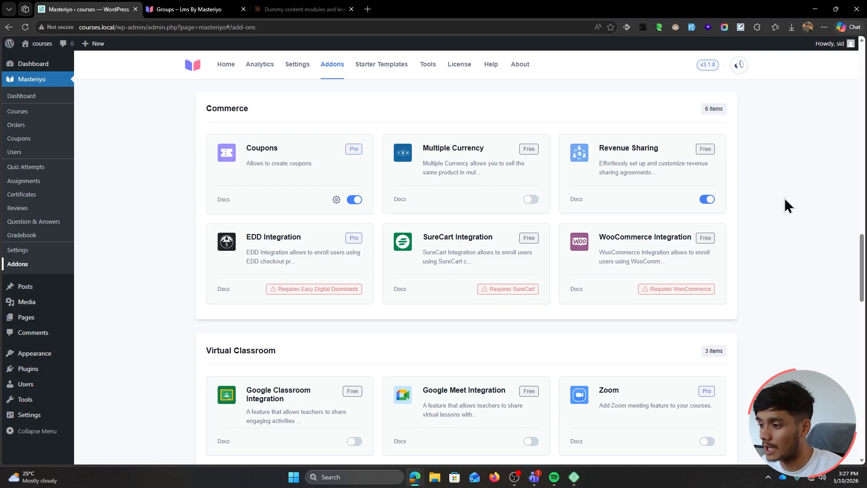
scroll(768, 253, "down", 4)
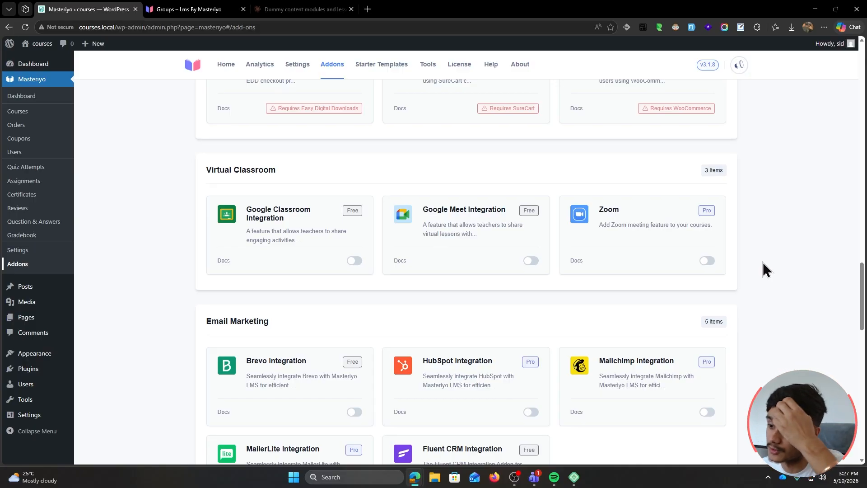
scroll(763, 269, "down", 5)
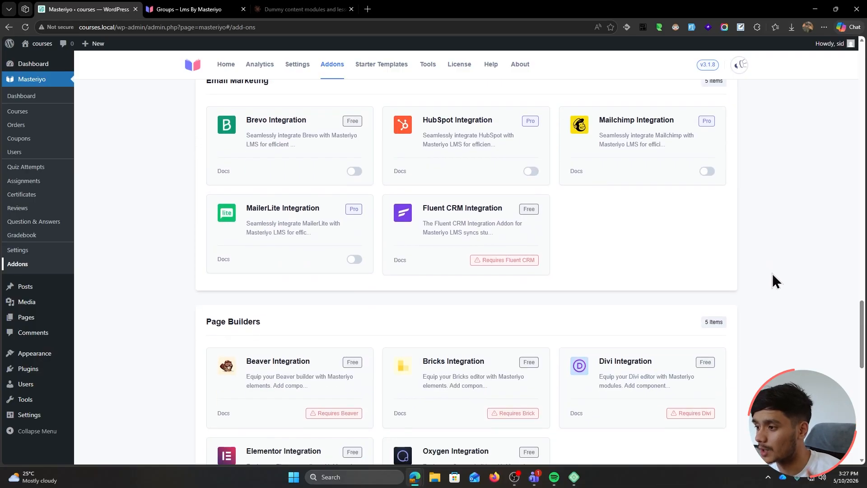
scroll(772, 275, "up", 2)
scroll(772, 274, "down", 2)
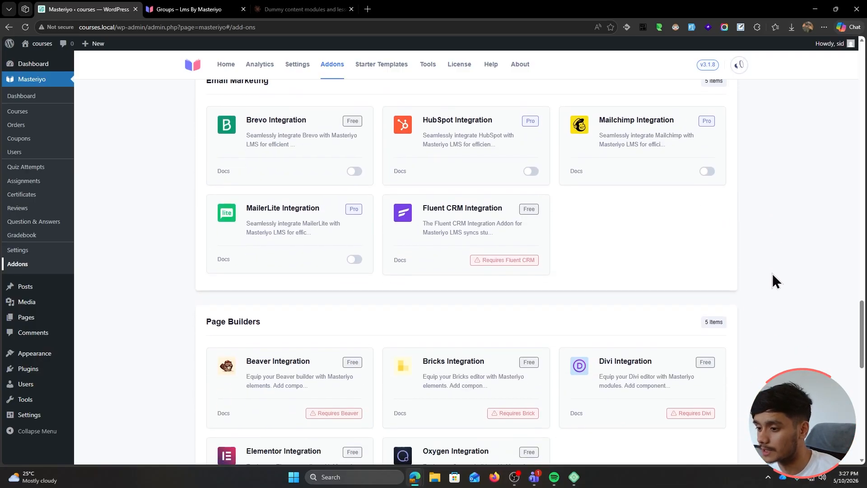
scroll(772, 274, "down", 3)
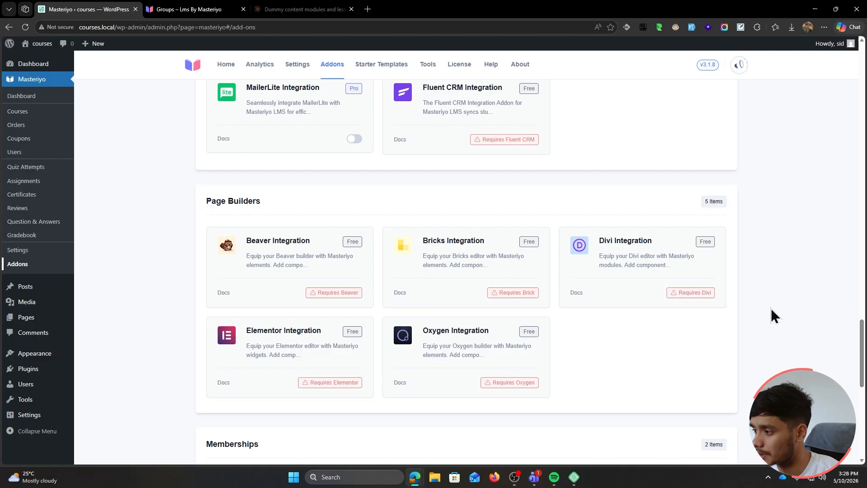
scroll(773, 315, "down", 10)
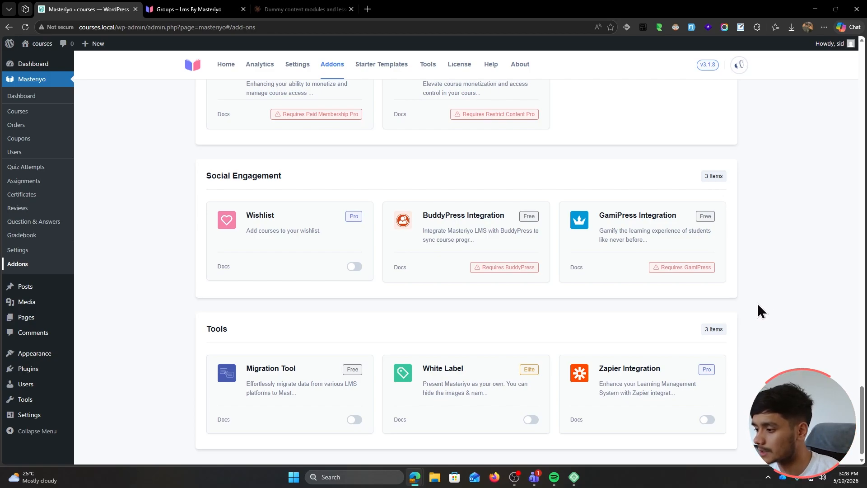
scroll(757, 304, "down", 1)
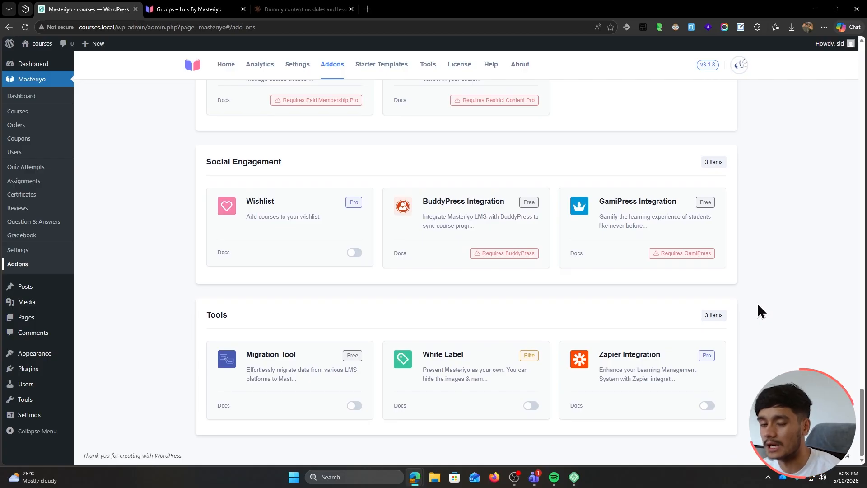